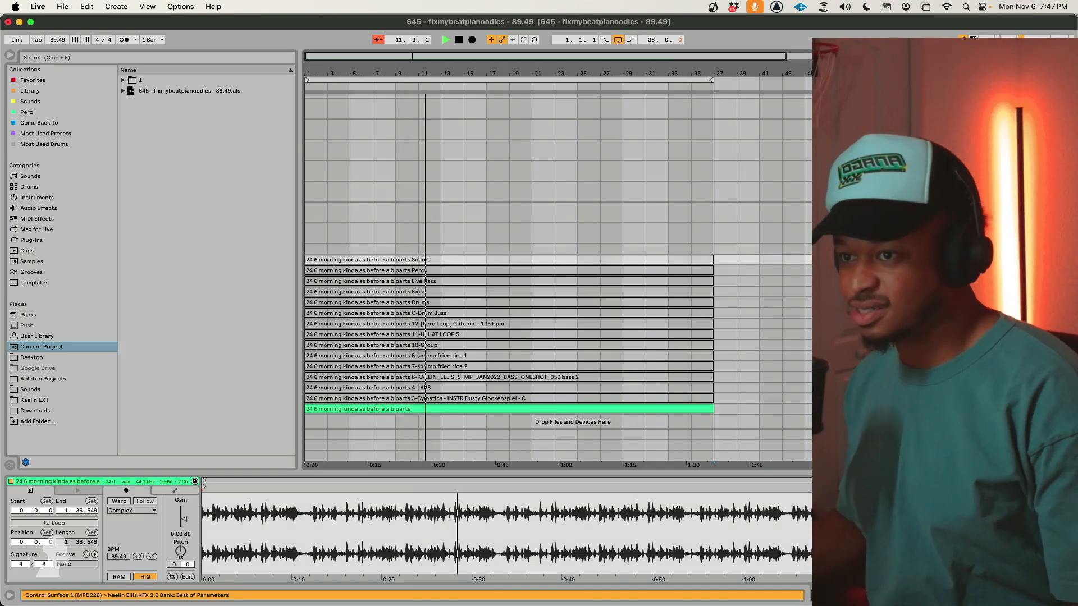
# Review the stem tracks from Snares down to Drums during playback.
pyautogui.press('super+r')
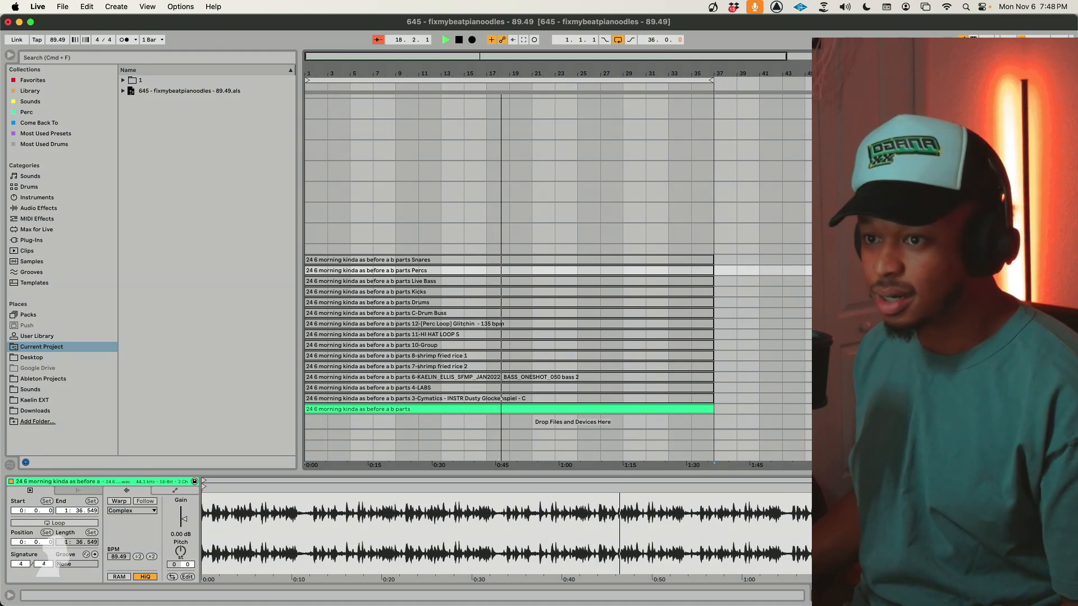
pyautogui.click(921, 281)
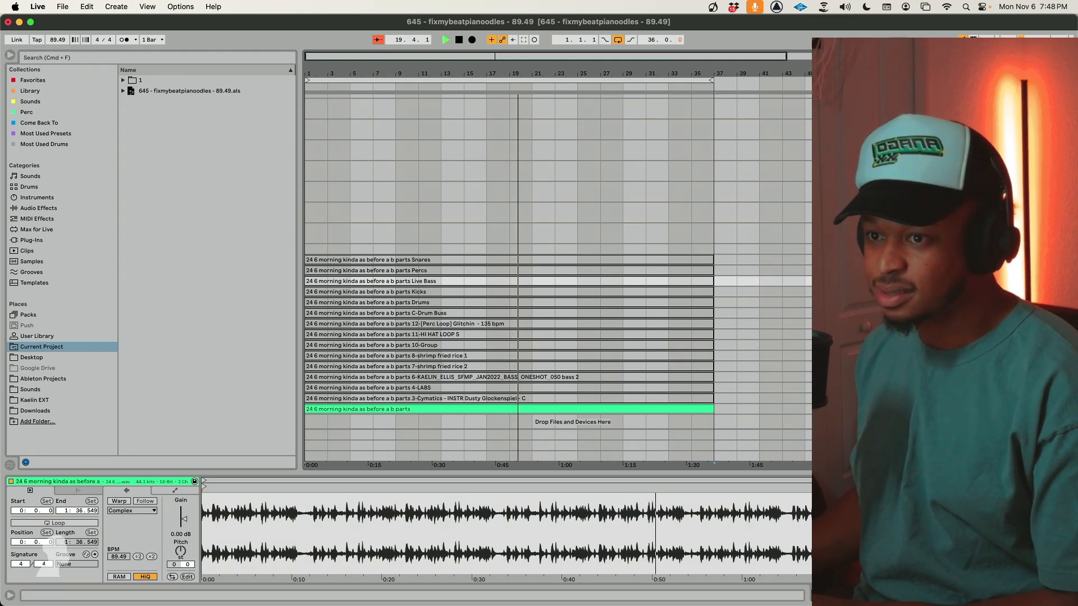
pyautogui.scroll(3, 558, 261)
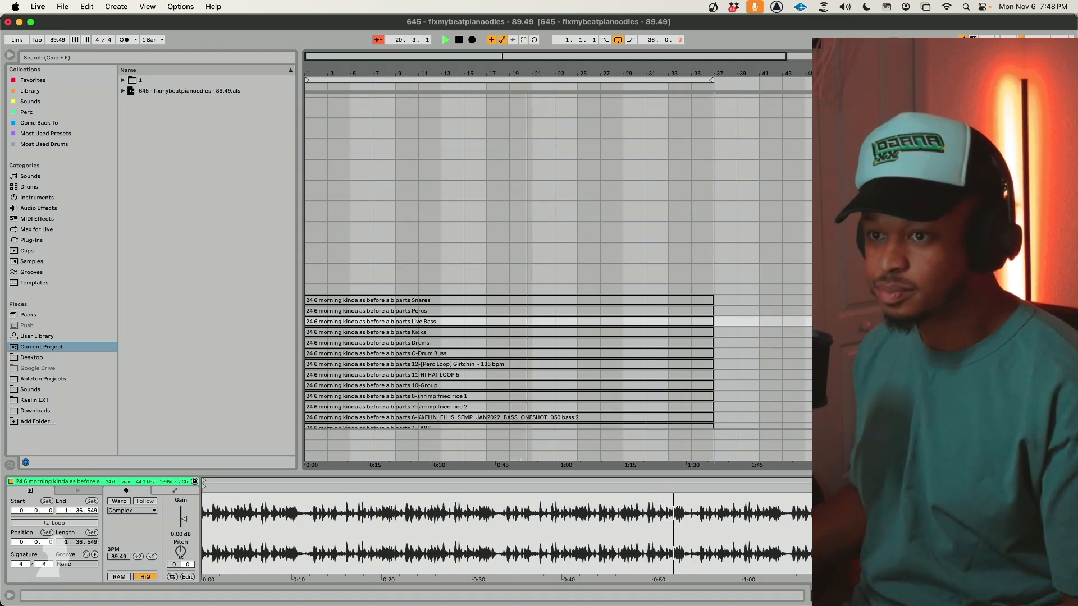
pyautogui.scroll(-3, 558, 278)
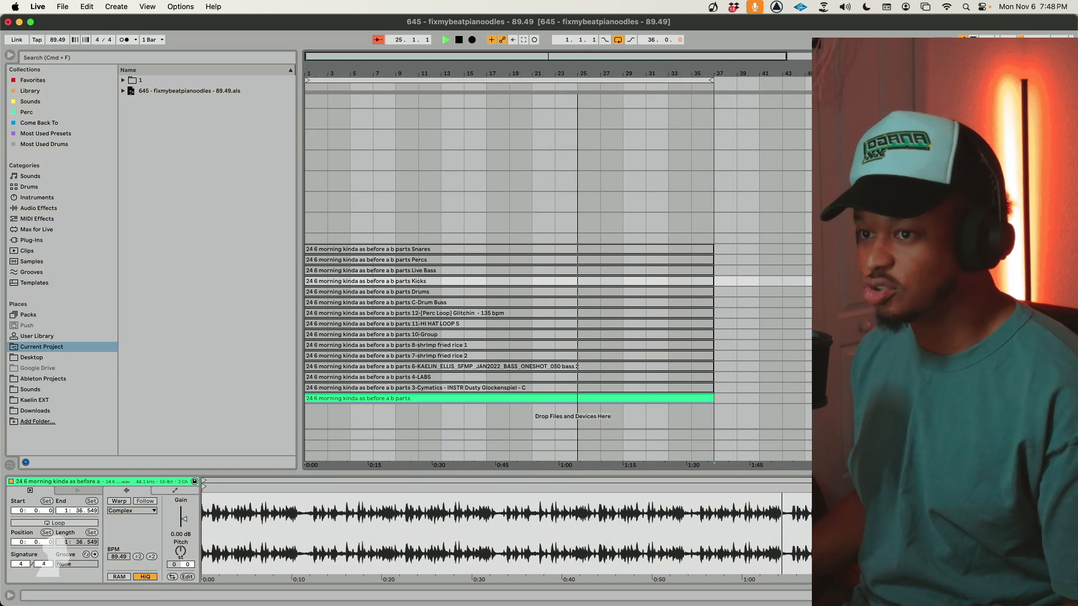
pyautogui.press('Down')
pyautogui.press('super+r')
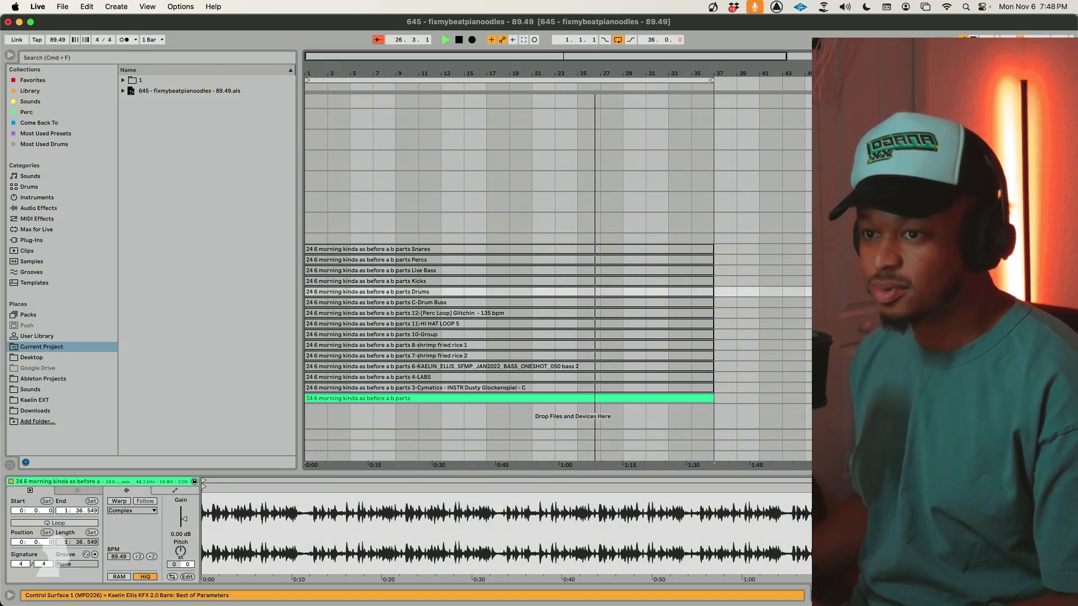
pyautogui.click(876, 260)
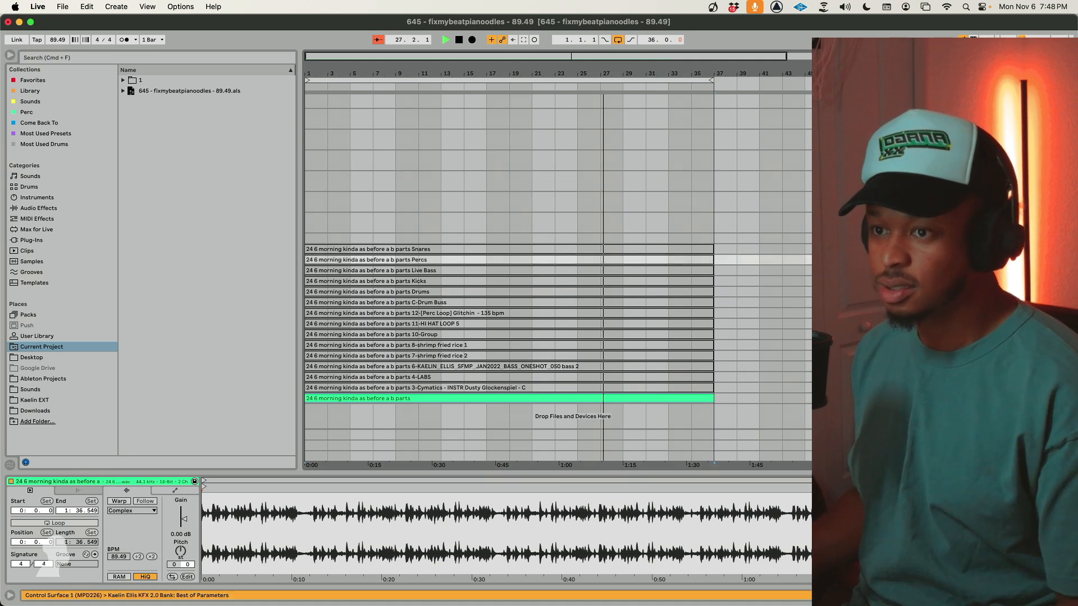
pyautogui.click(788, 304)
pyautogui.click(921, 292)
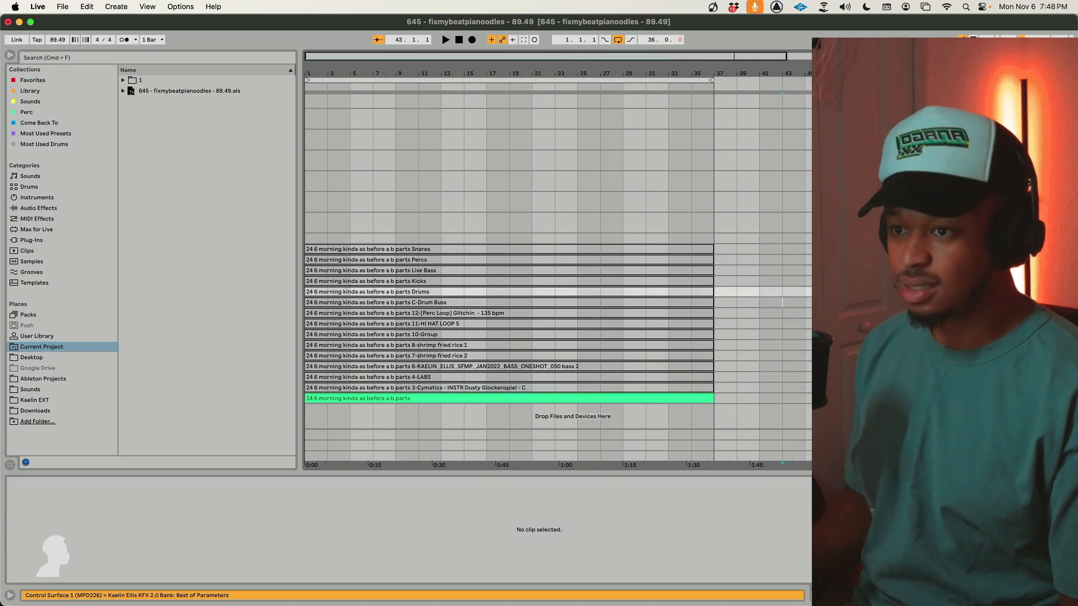
pyautogui.press('Delete')
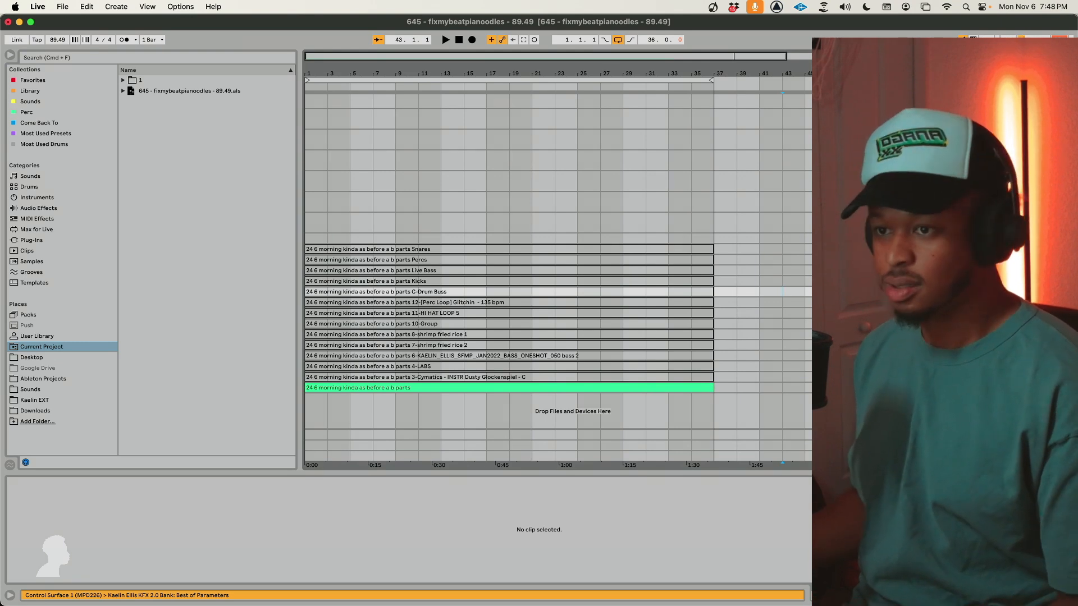
pyautogui.press('super+z')
# Activate the Drums and C-Drum Buss clips and expand their tracks to compare the waveforms and listen.
pyautogui.click(644, 292)
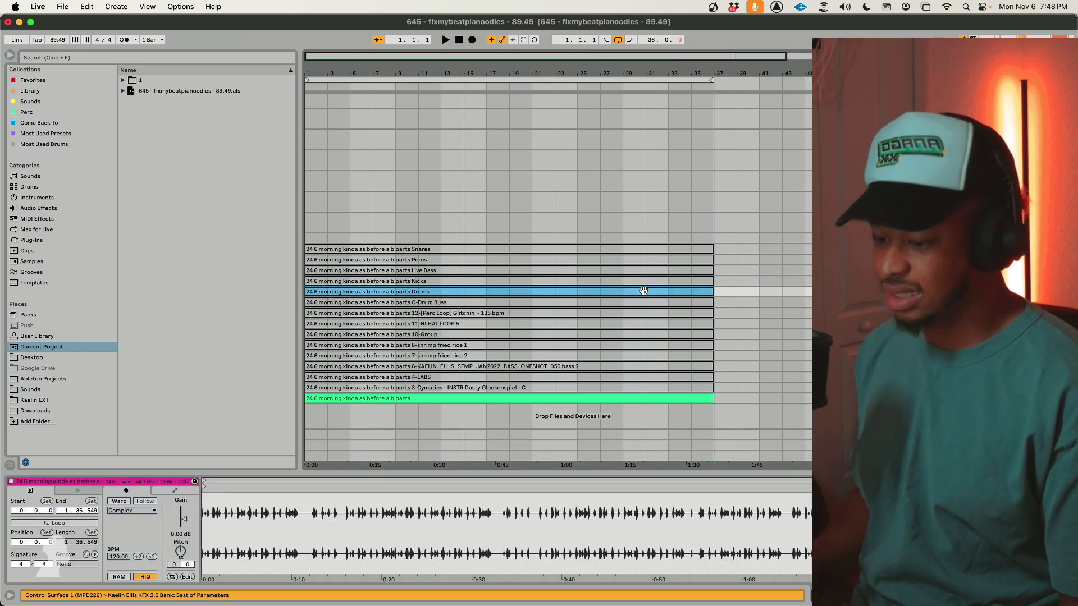
pyautogui.press('0')
pyautogui.click(635, 301)
pyautogui.press('0')
pyautogui.press('u')
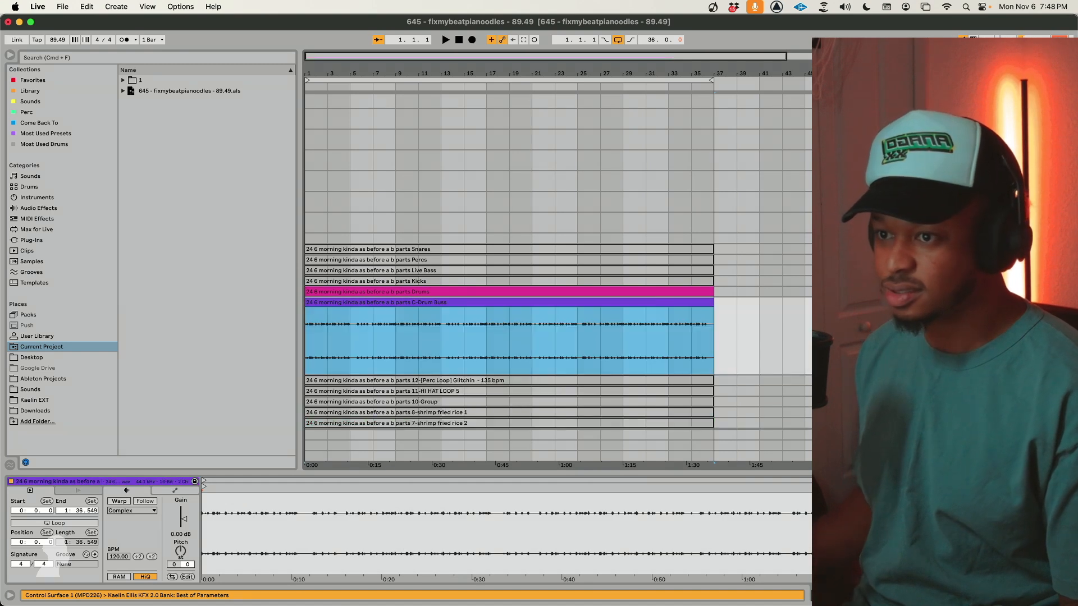
pyautogui.click(899, 292)
pyautogui.click(383, 291)
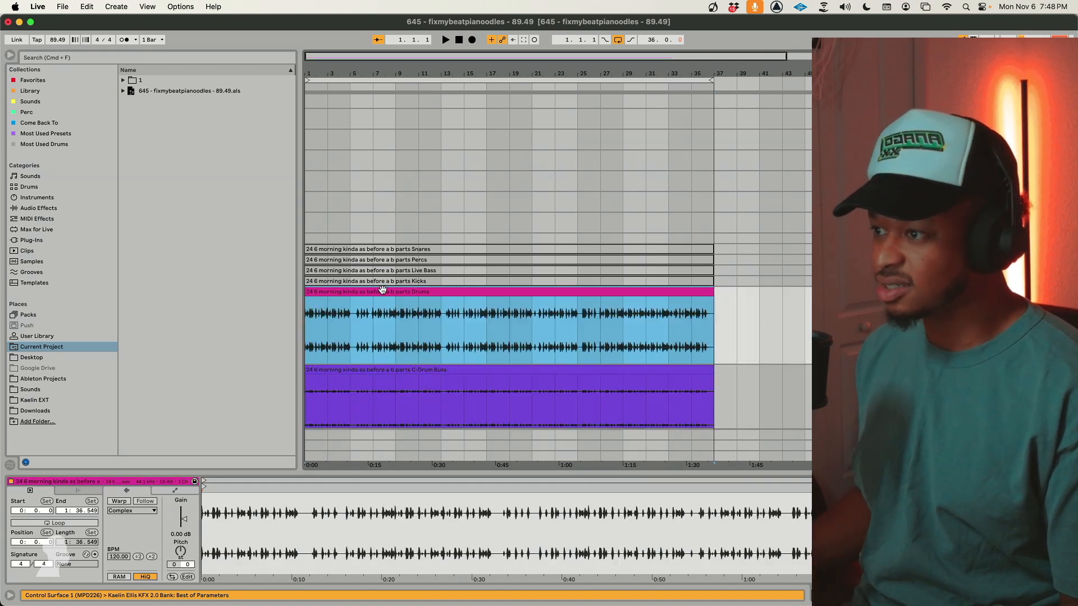
pyautogui.press('space')
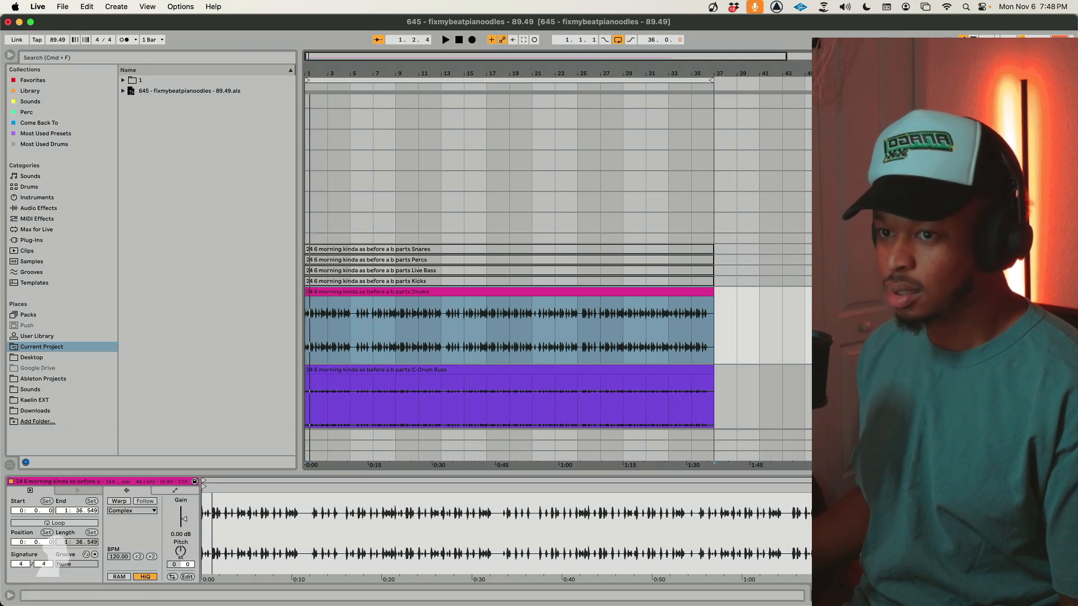
# Delete the Drums and C-Drum Buss tracks together.
pyautogui.scroll(-4, 693, 391)
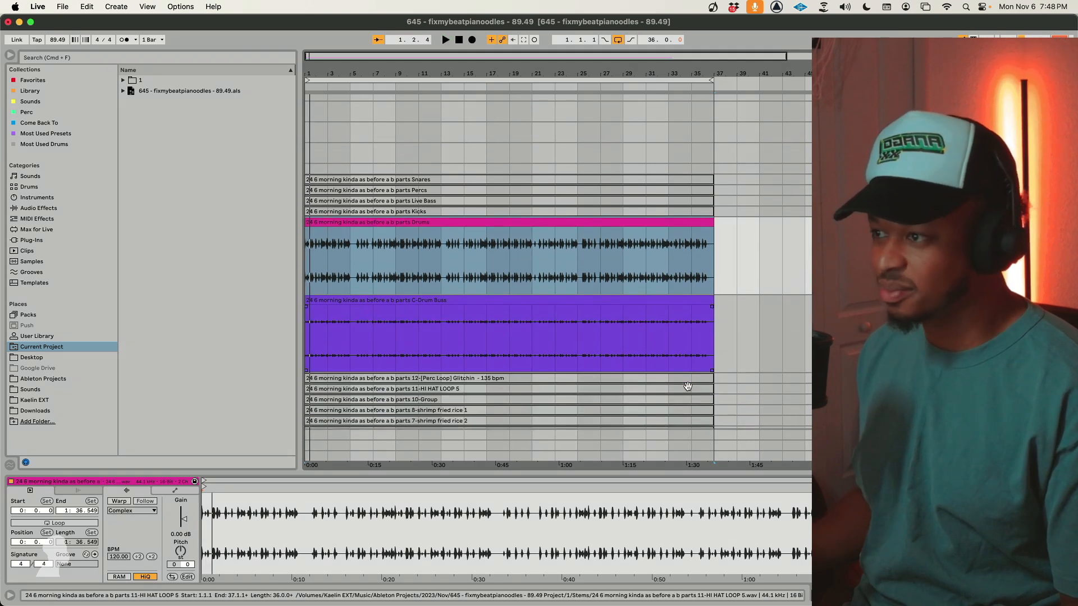
pyautogui.click(380, 290)
pyautogui.click(399, 277)
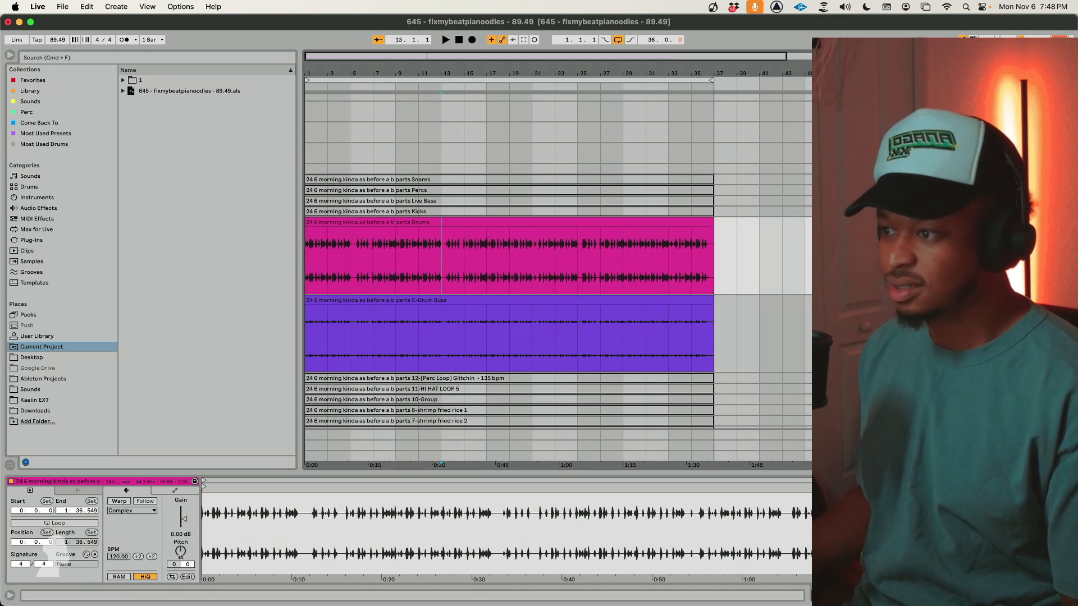
pyautogui.keyDown('shift'); pyautogui.click(887, 301); pyautogui.keyUp('shift')
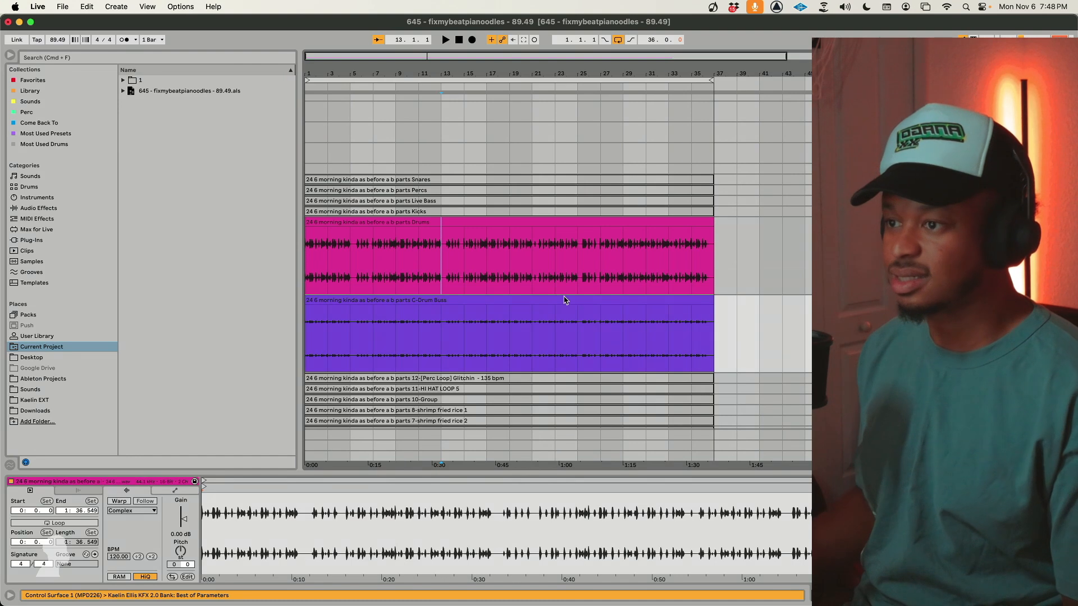
pyautogui.press('Delete')
# Check the 12-[Perc Loop] Glitchin and 11-HI HAT LOOP 5 stems, and delete the 10-Group track.
pyautogui.click(496, 223)
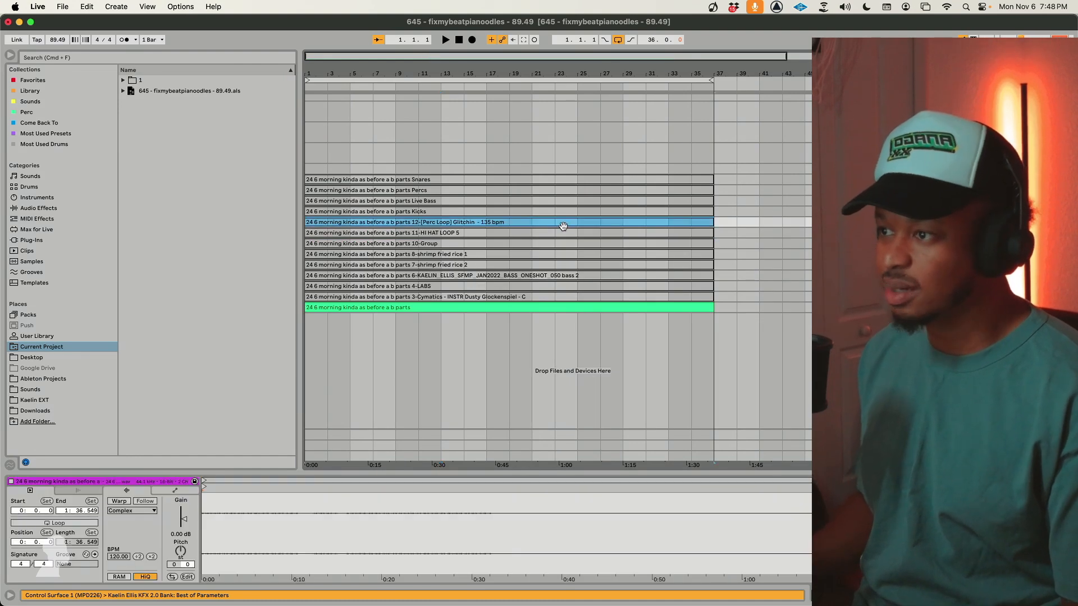
pyautogui.click(887, 233)
pyautogui.click(887, 223)
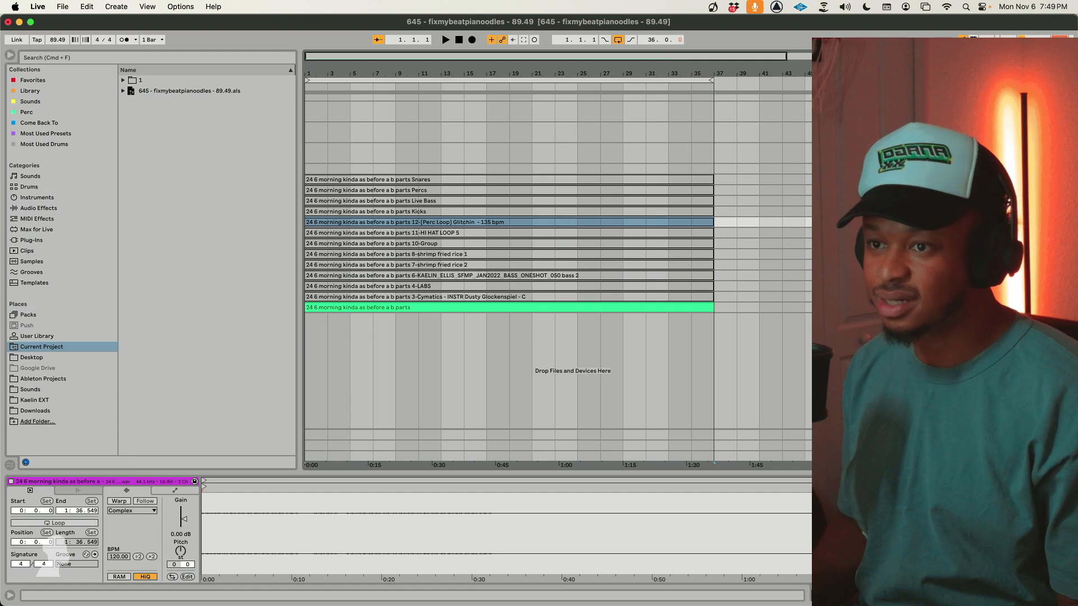
pyautogui.press('Down')
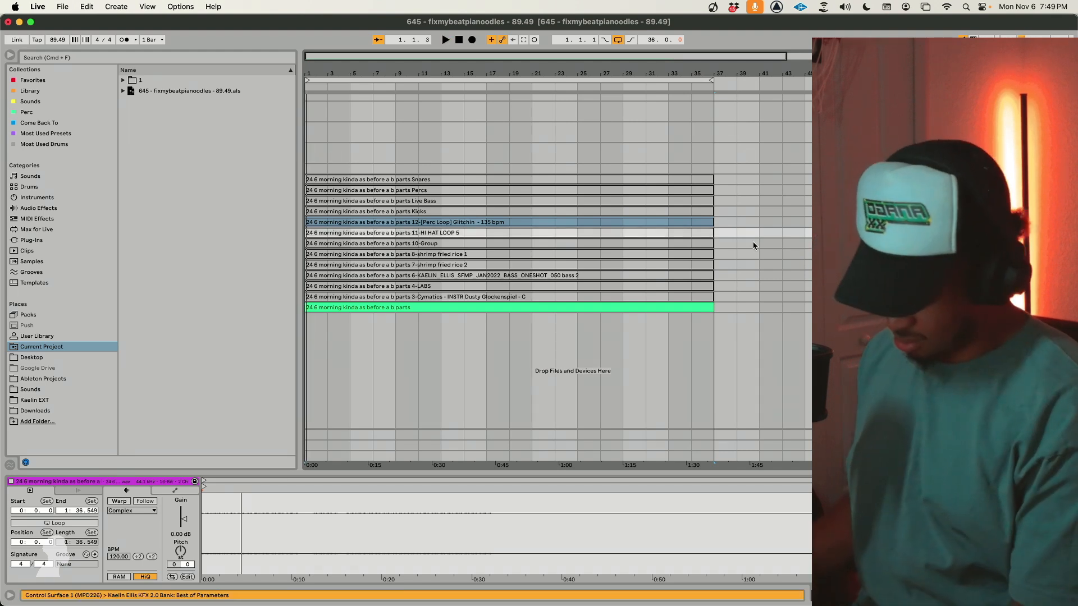
pyautogui.press('space')
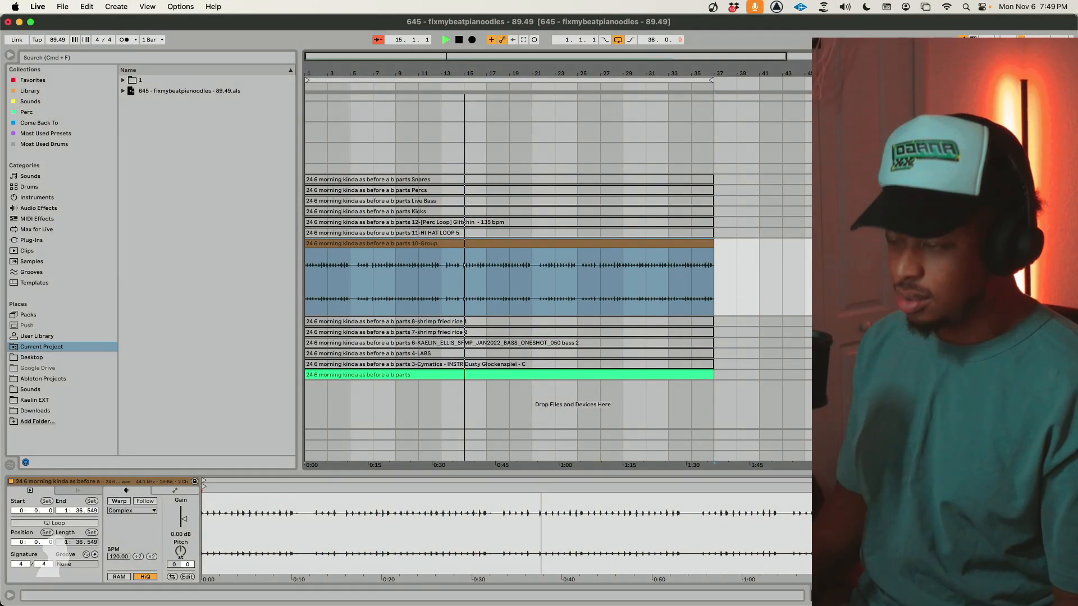
pyautogui.press('Delete')
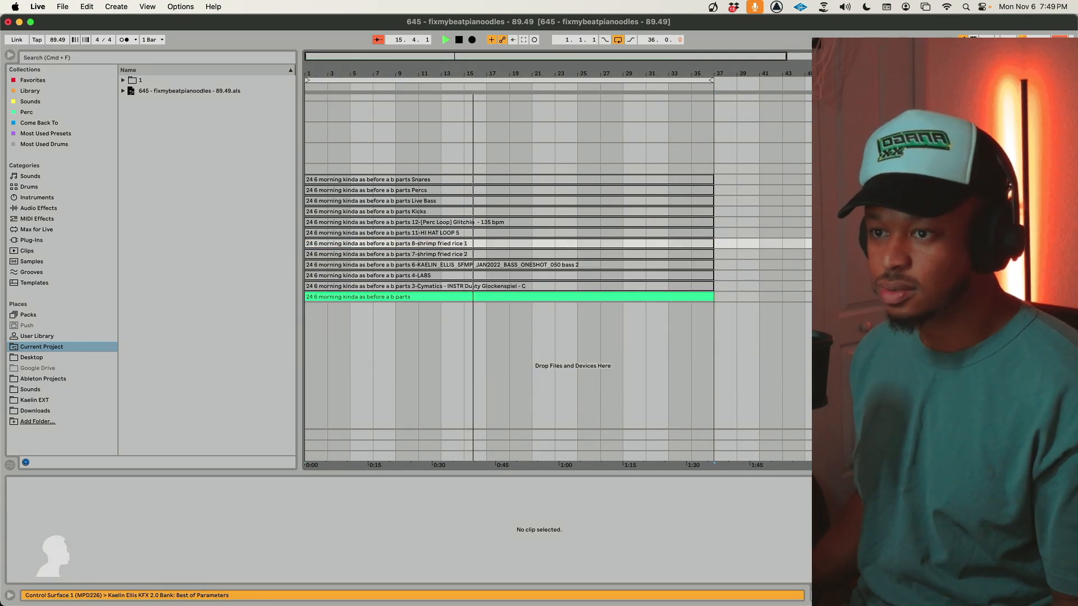
# Activate the 8-shrimp fried rice 1 clip to inspect its enlarged waveform, and delete its track.
pyautogui.click(848, 244)
pyautogui.click(594, 241)
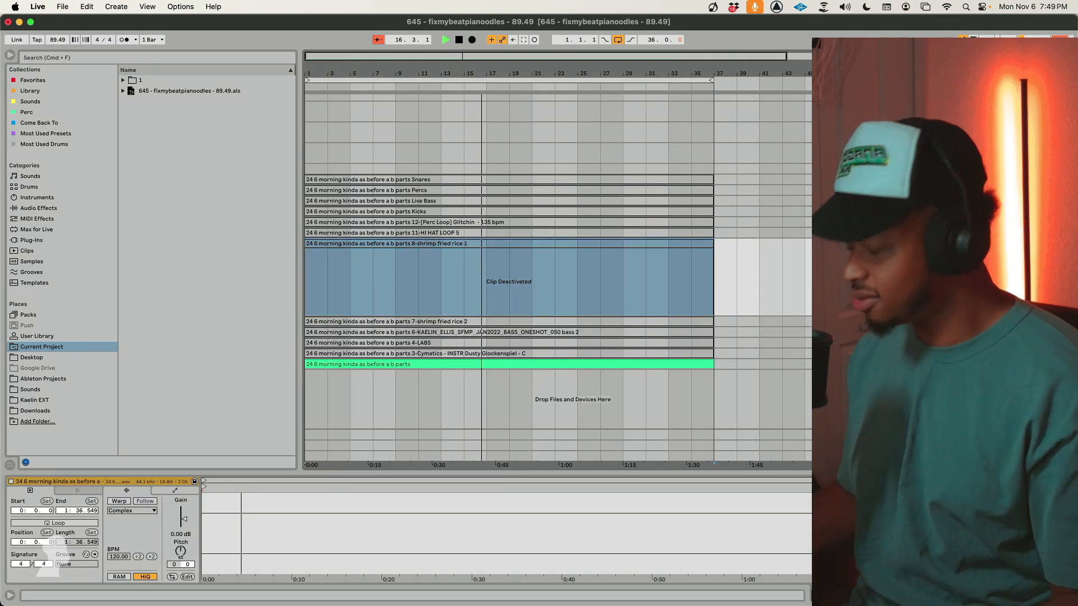
pyautogui.click(682, 243)
pyautogui.press('0')
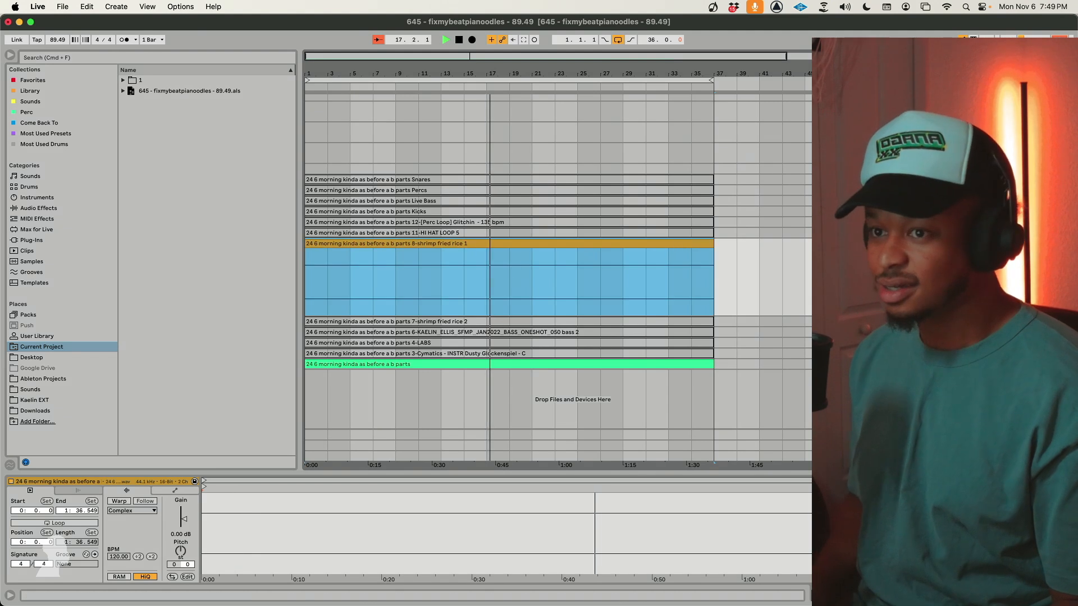
pyautogui.click(664, 293)
pyautogui.hotkey('alt', '+')
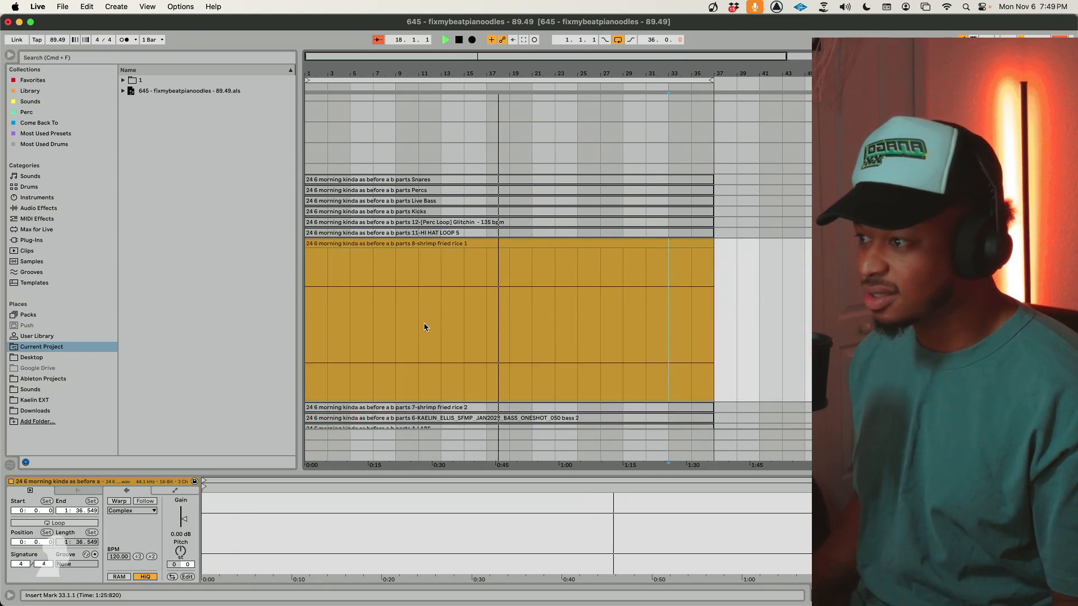
pyautogui.click(332, 334)
pyautogui.press('space')
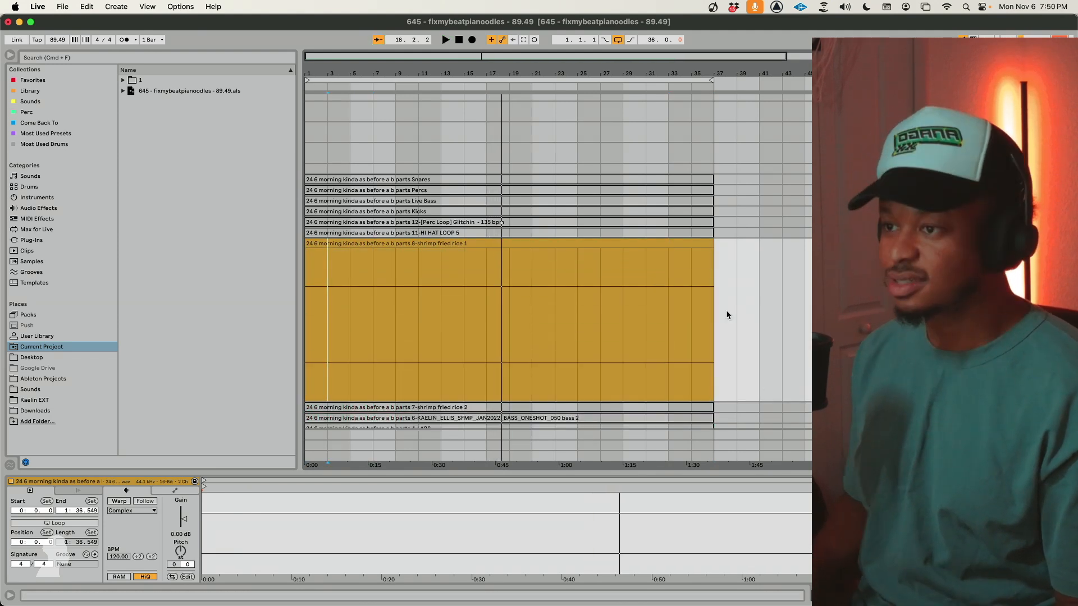
pyautogui.press('BackSpace')
# Activate the 7-shrimp fried rice 2 clip in its expanded track and play it briefly.
pyautogui.press('u')
pyautogui.click(675, 281)
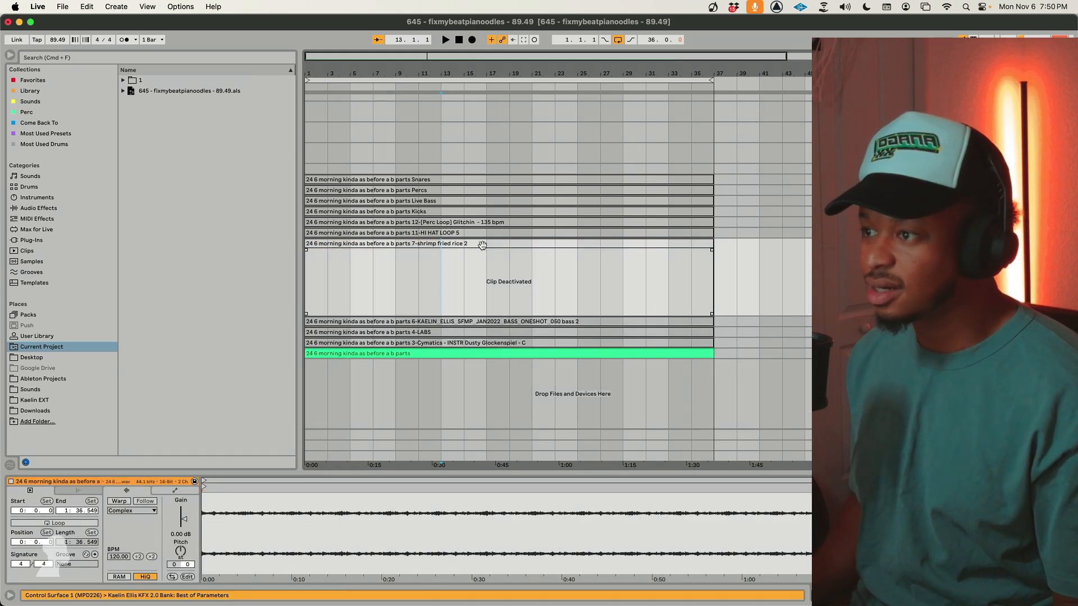
pyautogui.click(482, 244)
pyautogui.press('0')
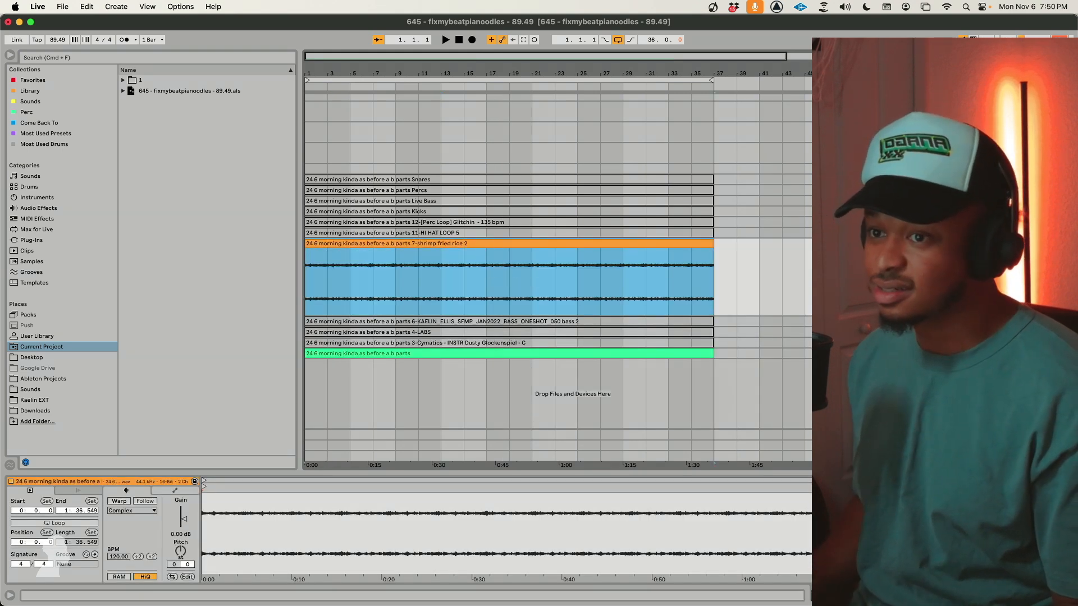
pyautogui.press('space')
pyautogui.click(418, 282)
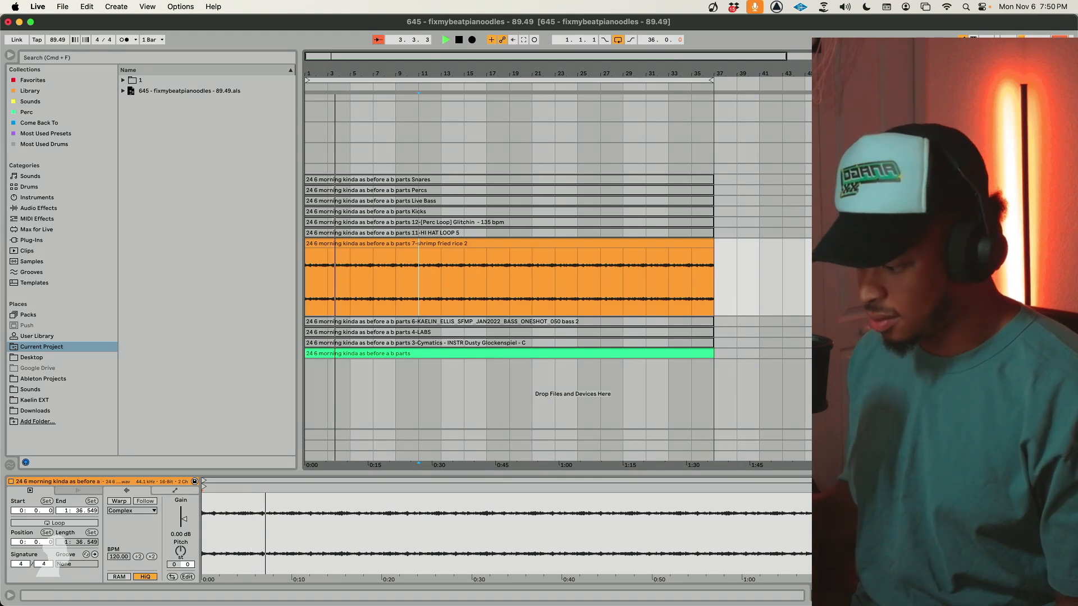
pyautogui.press('space')
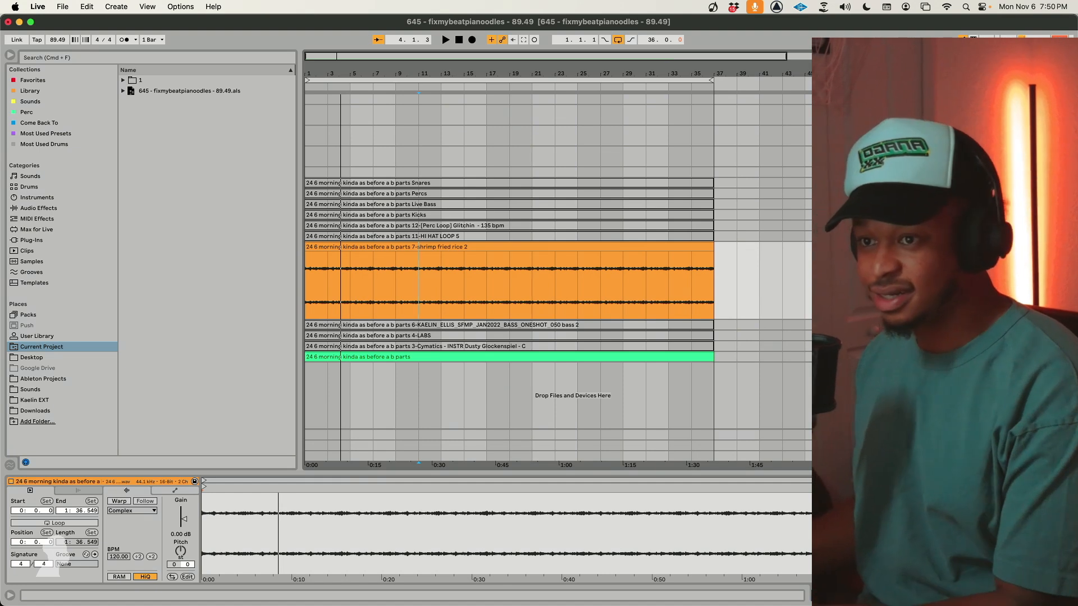
# Activate the track 6 one-shot bass 2 clip, expand its track and start playback.
pyautogui.click(887, 325)
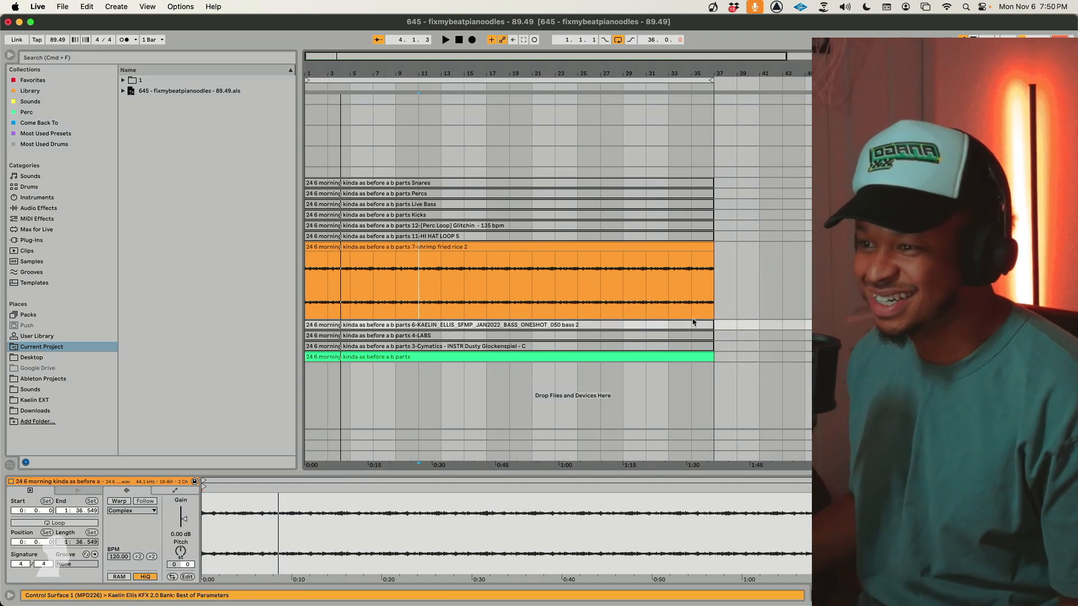
pyautogui.click(669, 325)
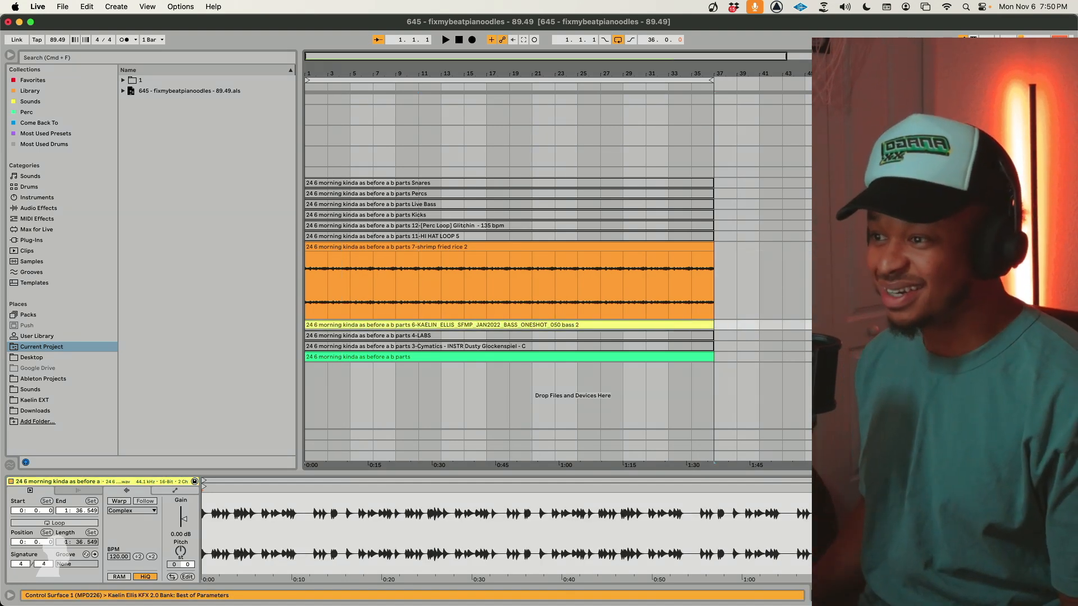
pyautogui.press('u')
pyautogui.doubleClick(499, 329)
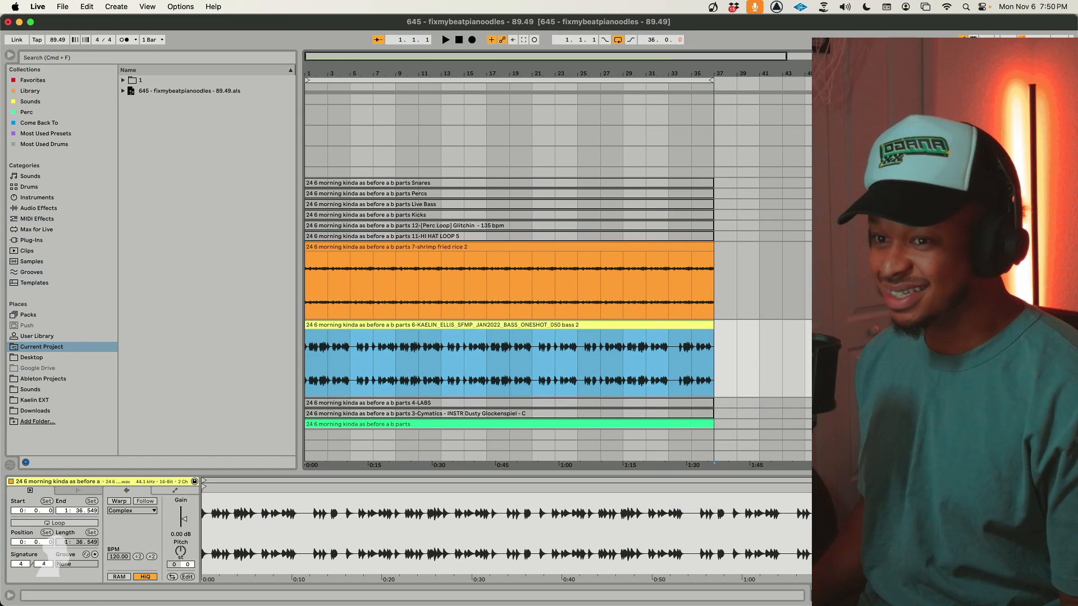
pyautogui.press('space')
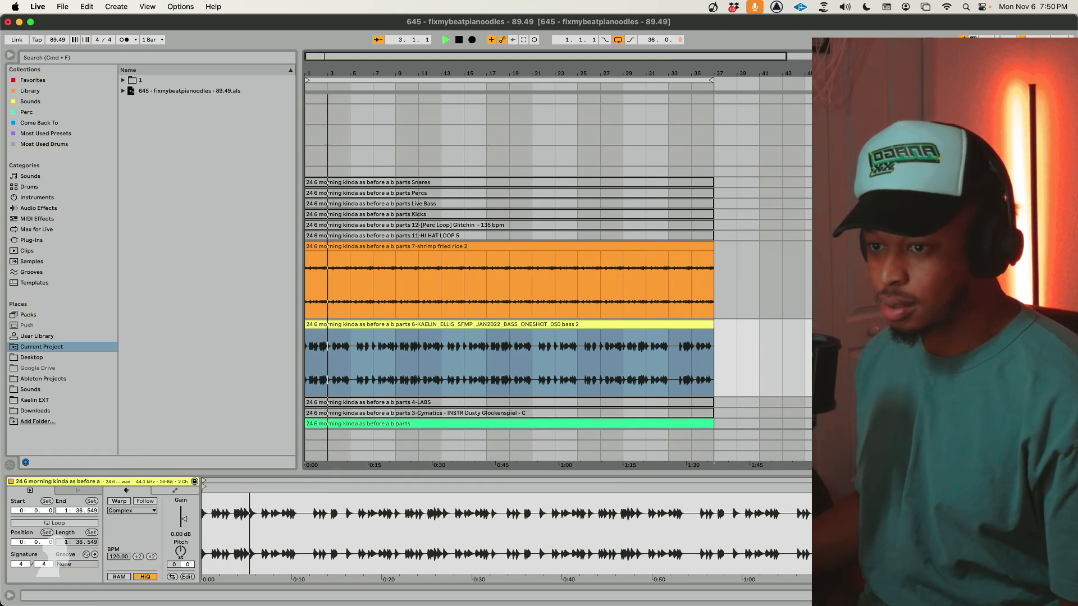
# Activate the 4-LABS clip and expand its track to show the waveform.
pyautogui.scroll(-1, 559, 275)
pyautogui.click(898, 378)
pyautogui.click(898, 377)
pyautogui.scroll(1, 736, 402)
pyautogui.click(610, 372)
pyautogui.click(610, 387)
pyautogui.press('0')
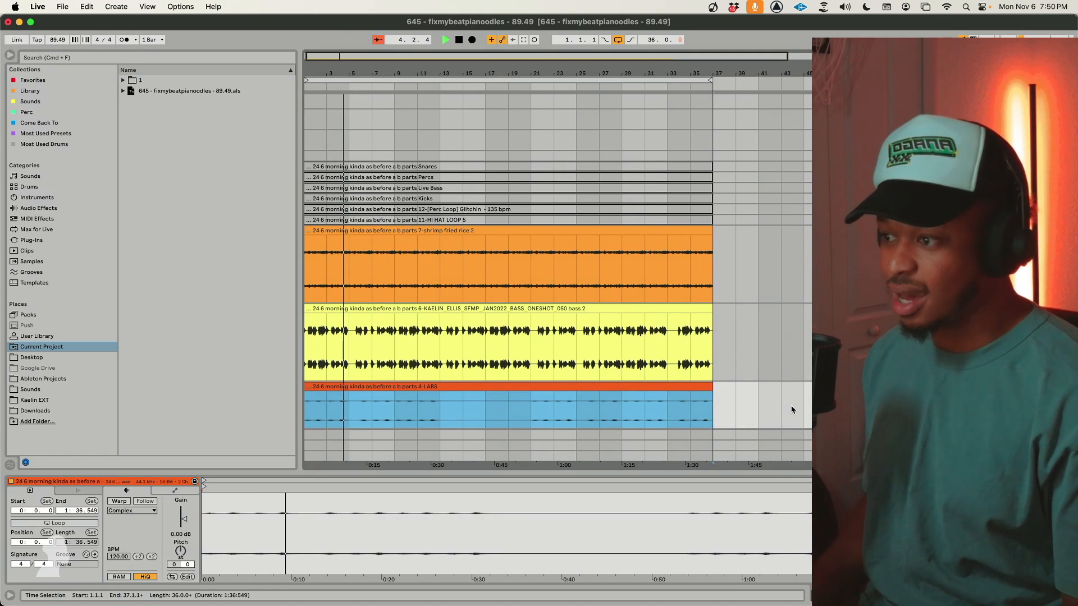
pyautogui.scroll(-2, 558, 399)
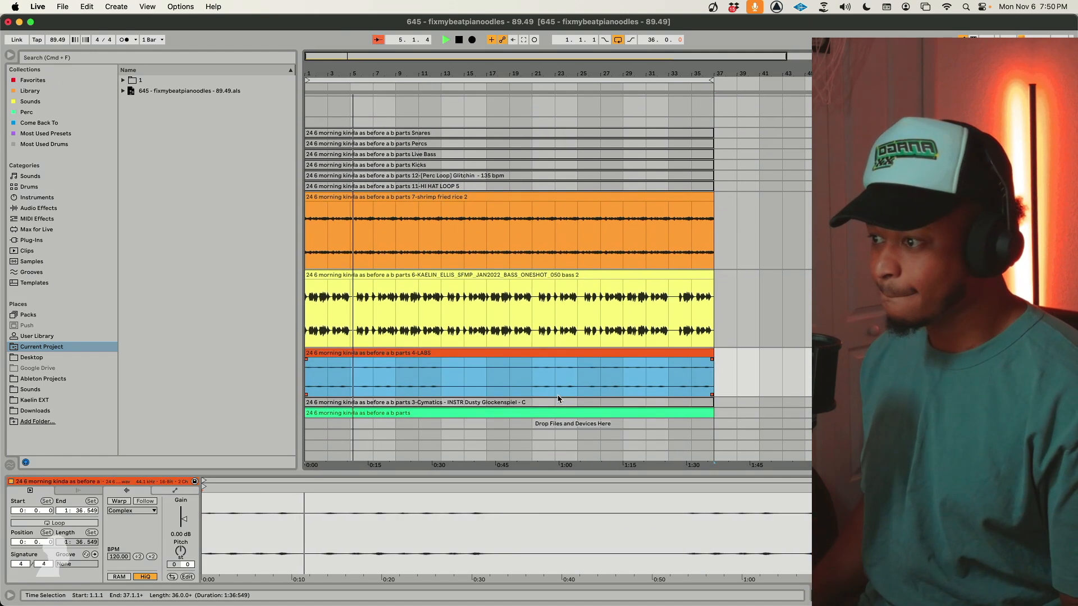
pyautogui.click(757, 411)
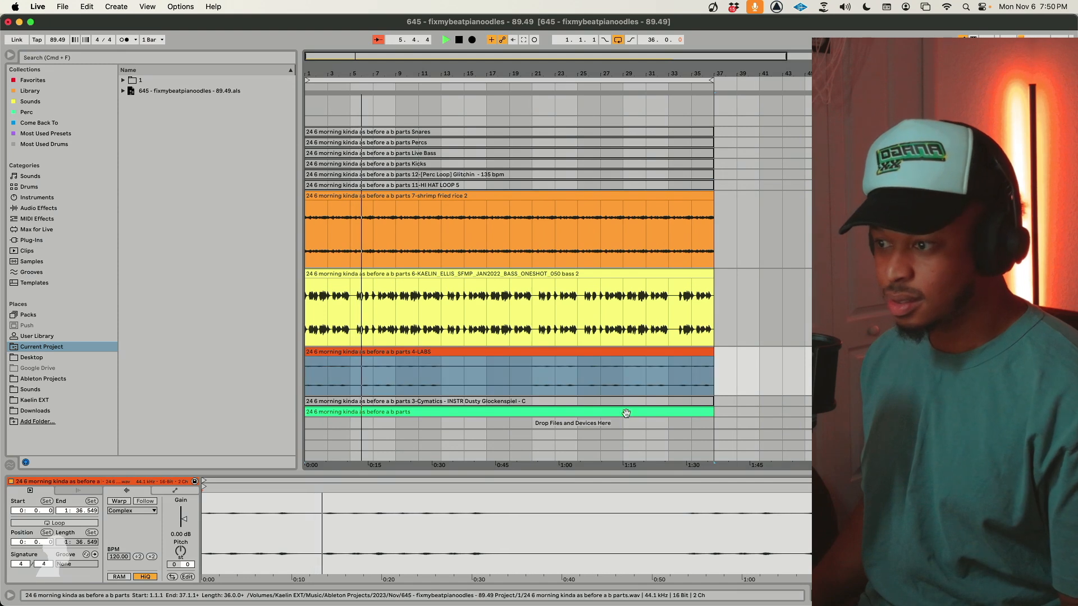
# Delete the full-mix "a b parts" clip in the last track together with its track.
pyautogui.click(852, 412)
pyautogui.click(557, 386)
pyautogui.click(577, 357)
pyautogui.press('Delete')
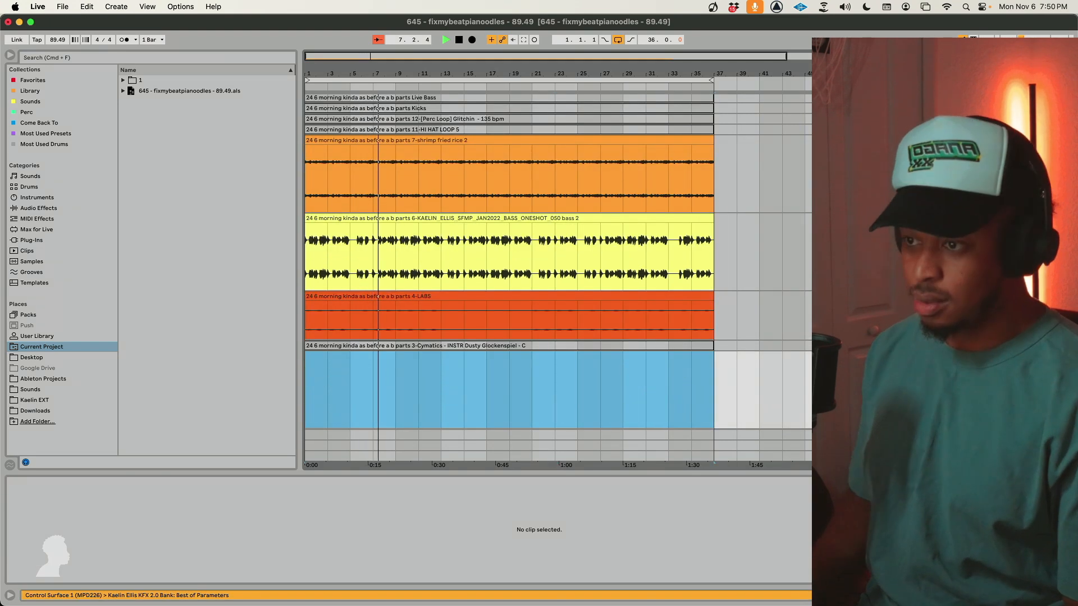
# Expand the 3-Cymatics Dusty Glockenspiel track and activate its clip.
pyautogui.click(621, 346)
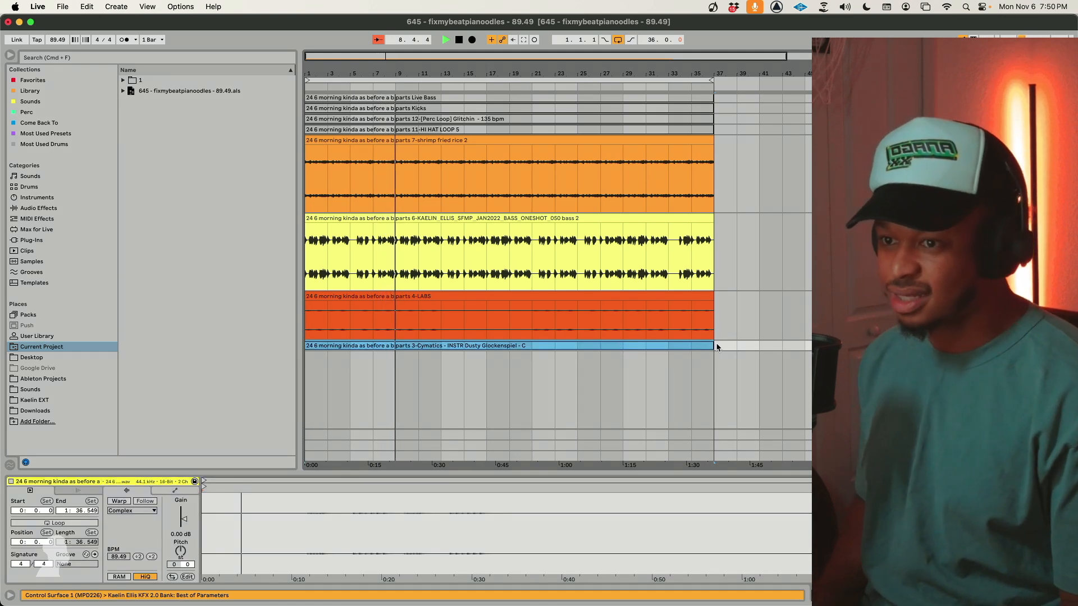
pyautogui.click(852, 296)
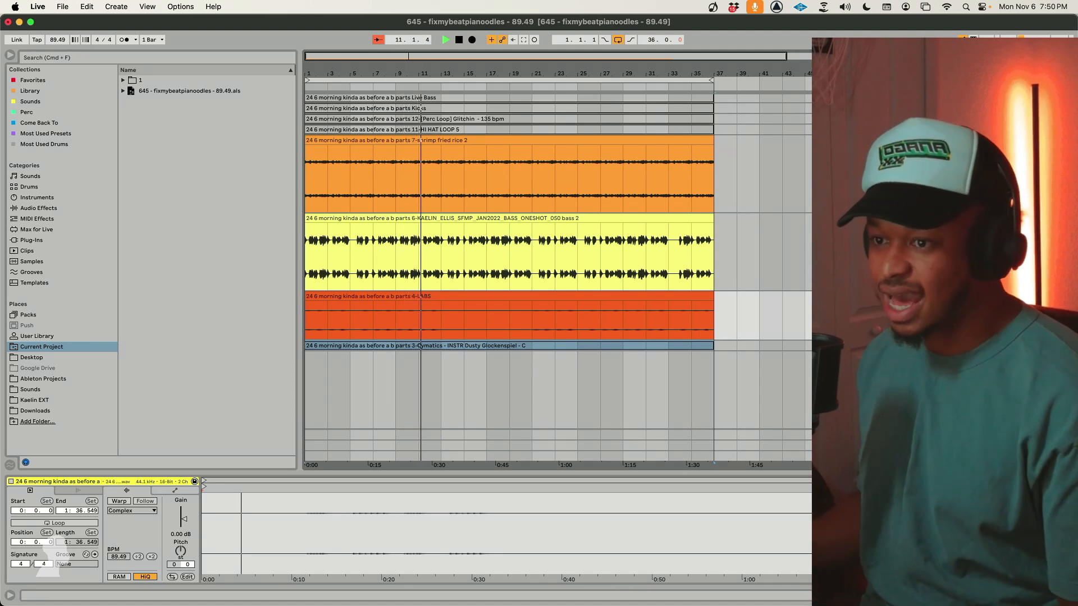
pyautogui.click(955, 346)
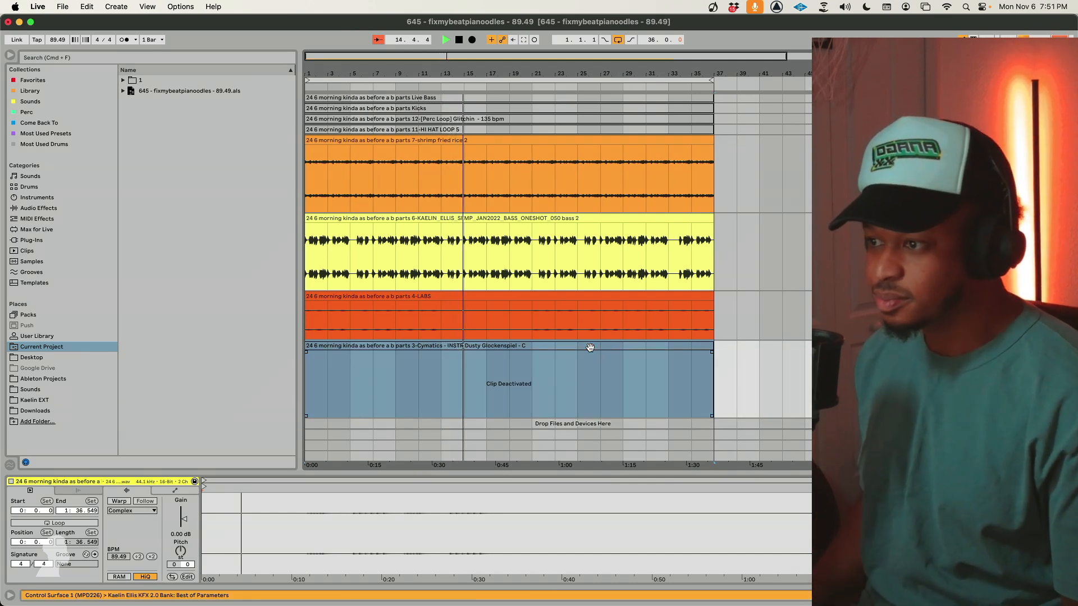
pyautogui.click(599, 357)
# Reorder the drum tracks so Kicks sits above Snares and 11-HI HAT LOOP 5 directly below Snares.
pyautogui.scroll(5, 578, 337)
pyautogui.click(470, 286)
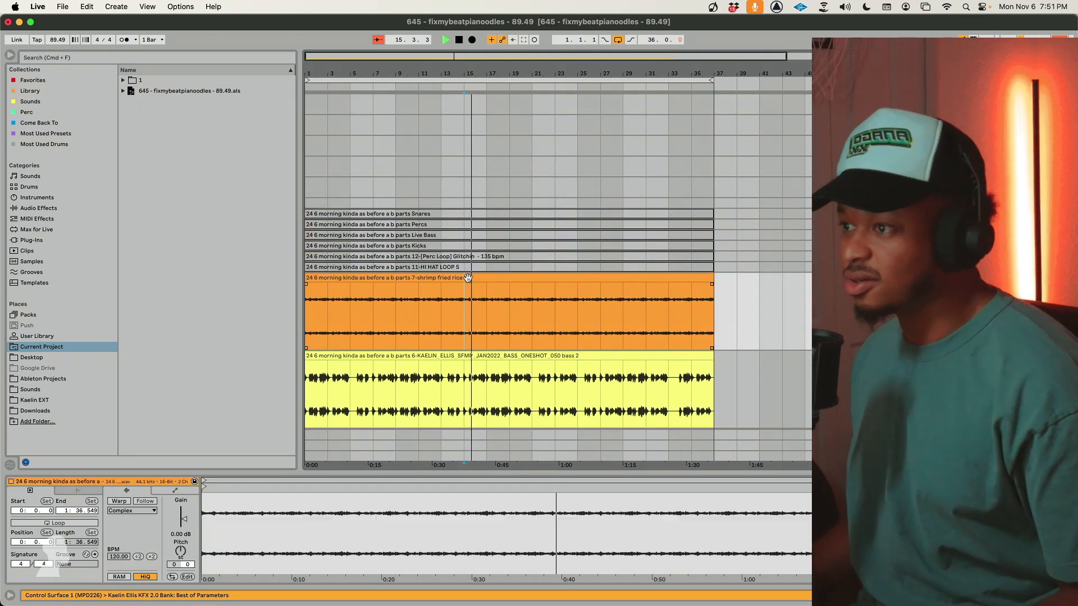
pyautogui.click(468, 268)
pyautogui.click(954, 235)
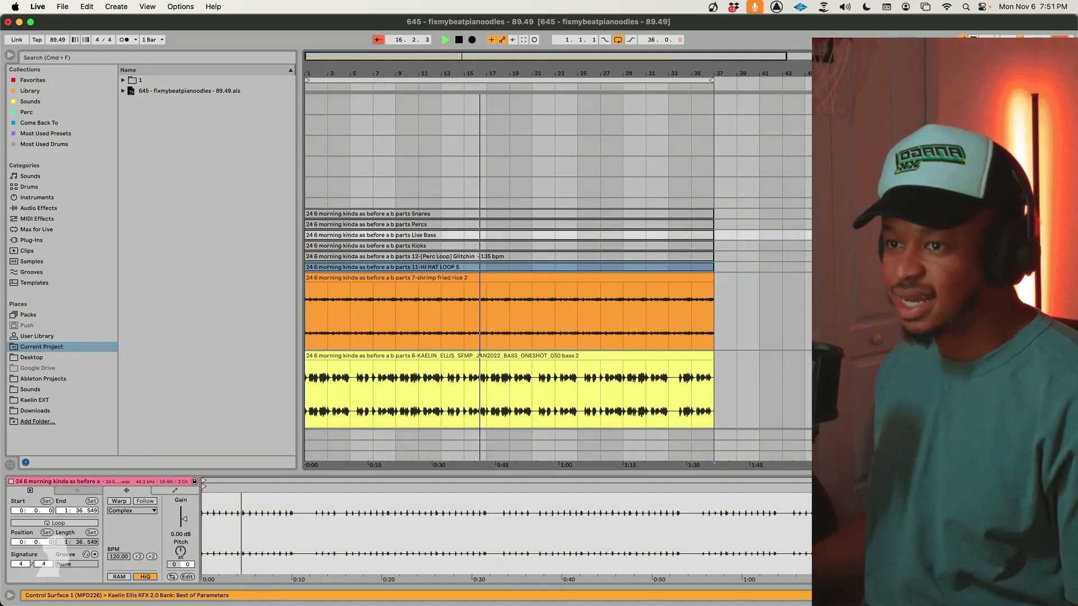
pyautogui.moveTo(954, 246); pyautogui.dragTo(955, 210)
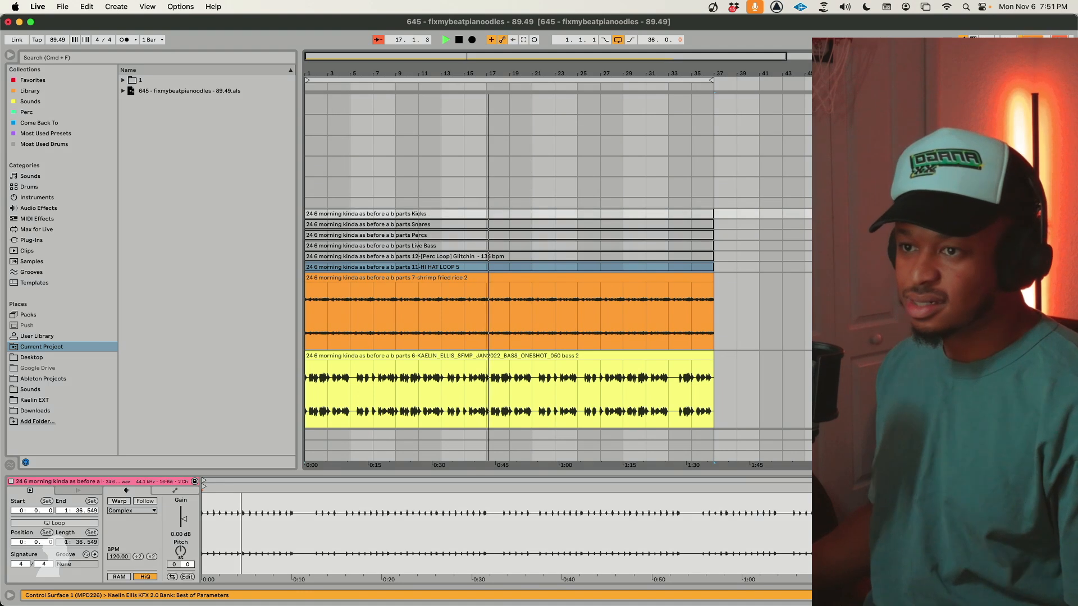
pyautogui.moveTo(955, 267); pyautogui.dragTo(954, 230)
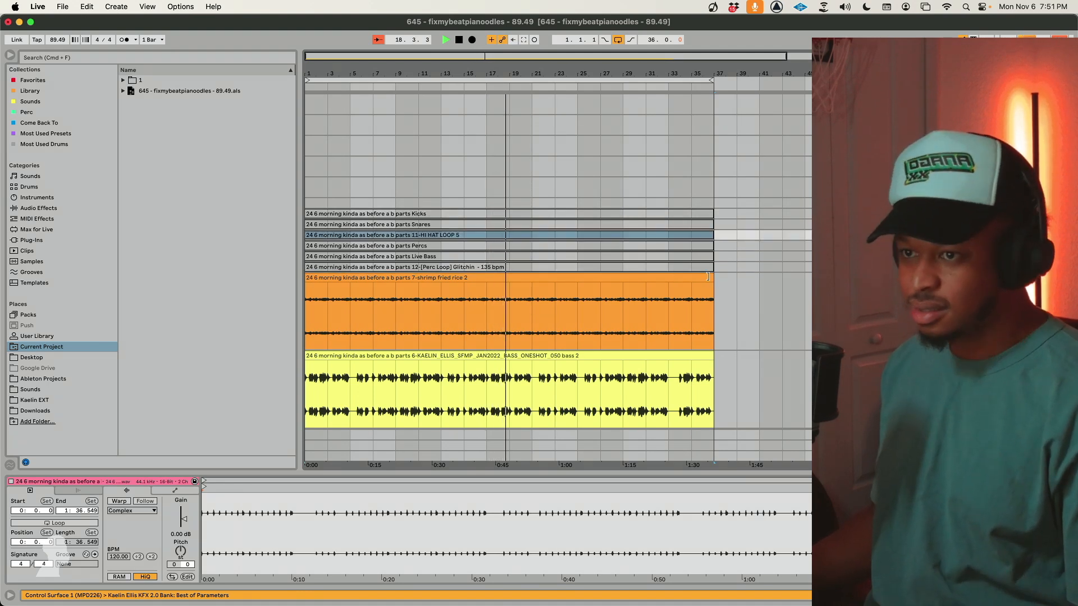
# Activate the six clips from Kicks through 12-[Perc Loop] Glitchin together, and stop playback after listening.
pyautogui.click(955, 278)
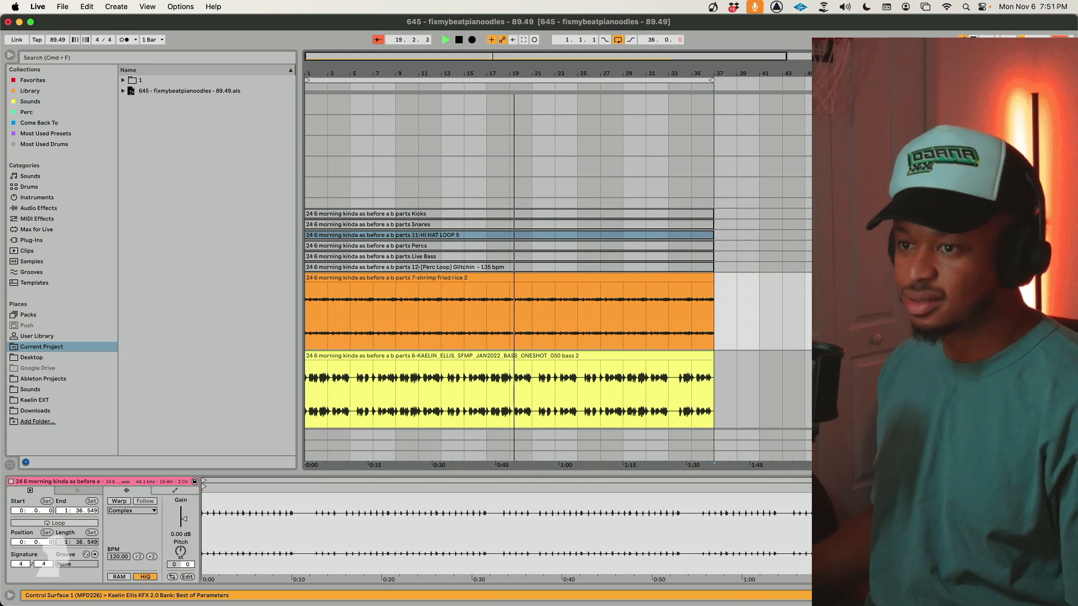
pyautogui.click(955, 356)
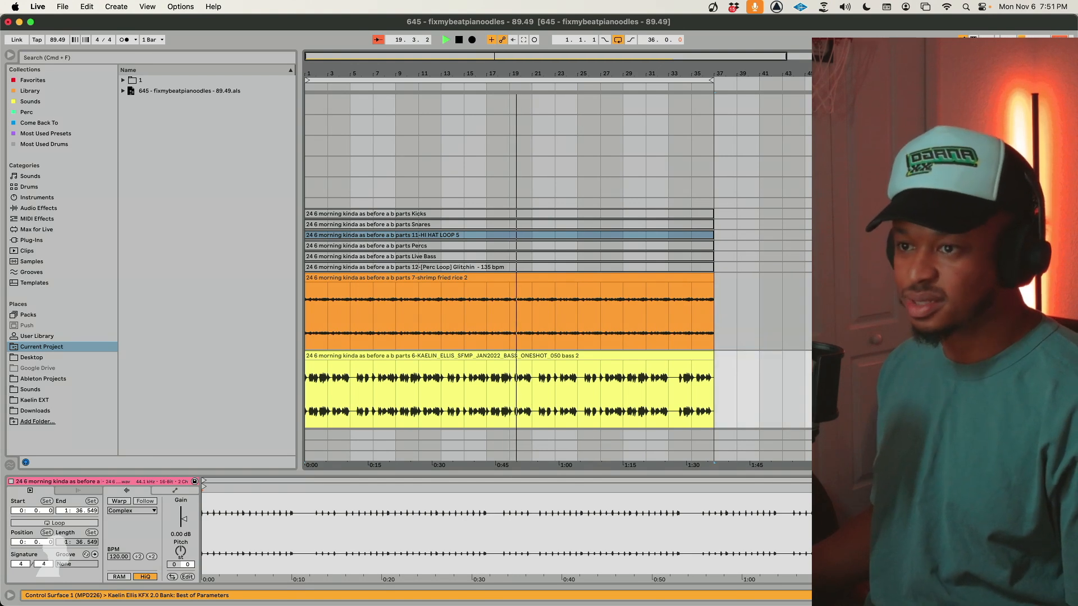
pyautogui.click(691, 267)
pyautogui.keyDown('shift'); pyautogui.click(680, 214); pyautogui.keyUp('shift')
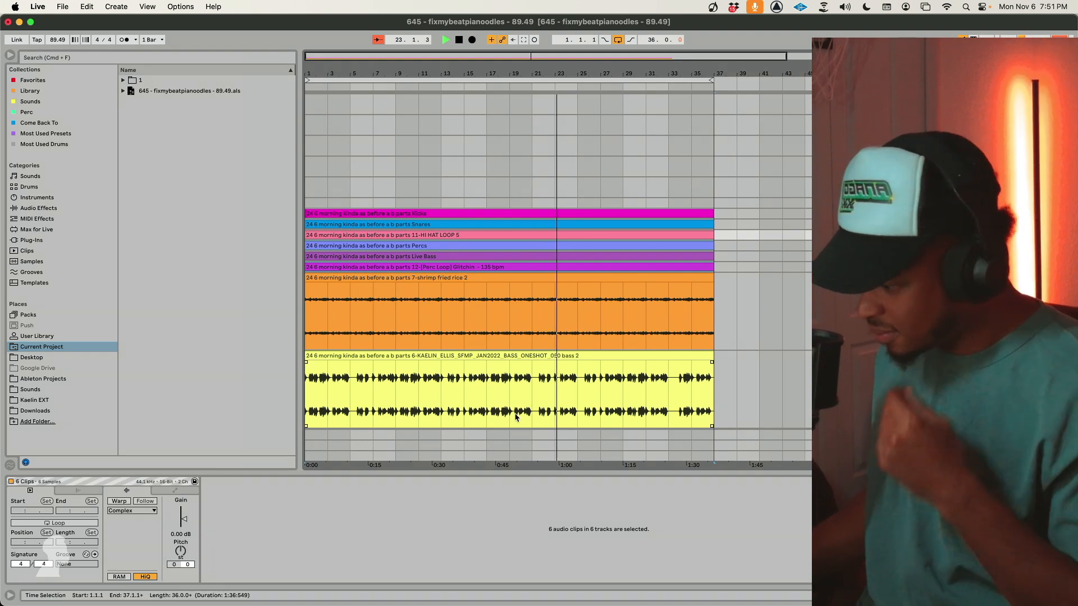
pyautogui.press('space')
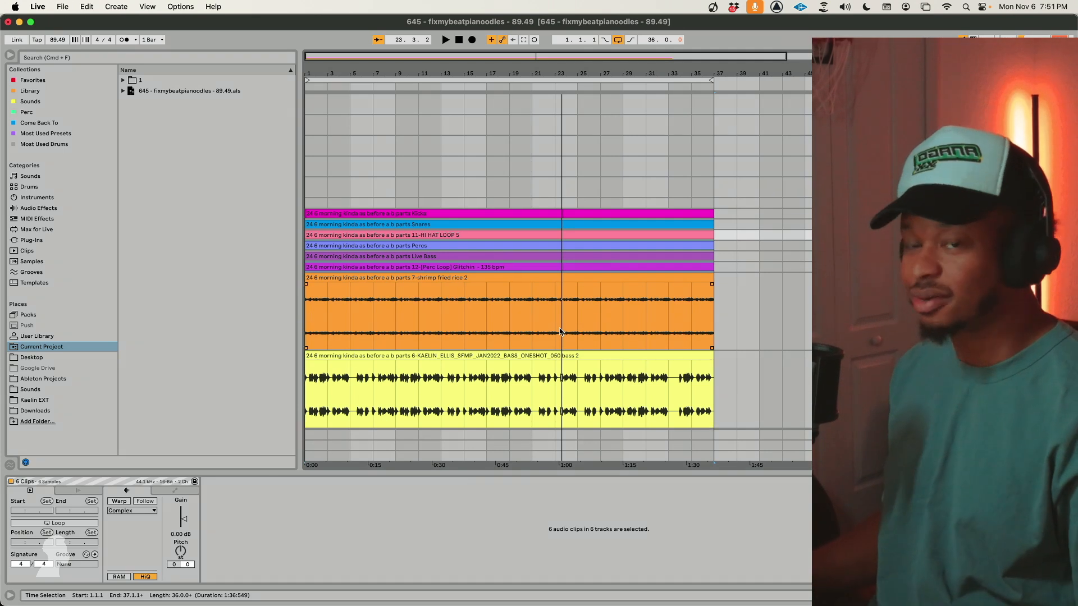
# Play the beat briefly from the start while checking the one-shot bass 2 and shrimp fried rice 2 clips.
pyautogui.scroll(1, 537, 311)
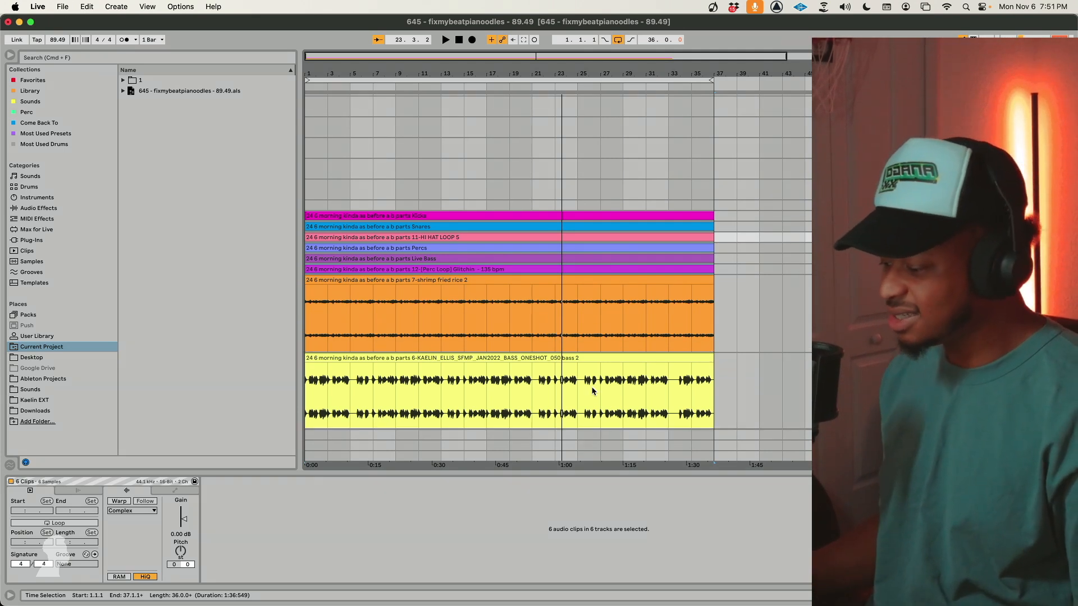
pyautogui.click(478, 330)
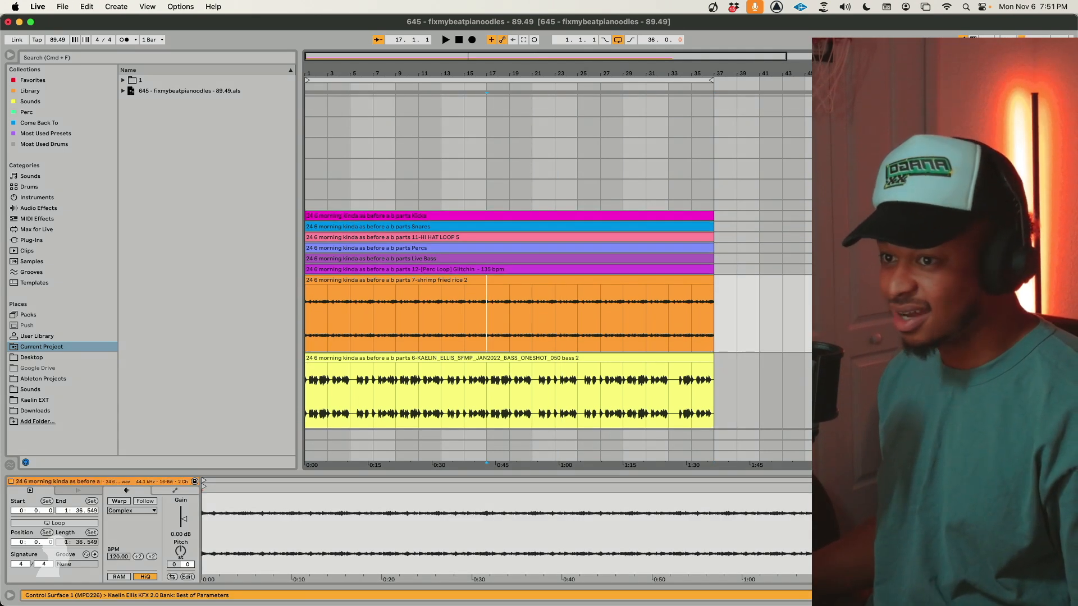
pyautogui.click(366, 355)
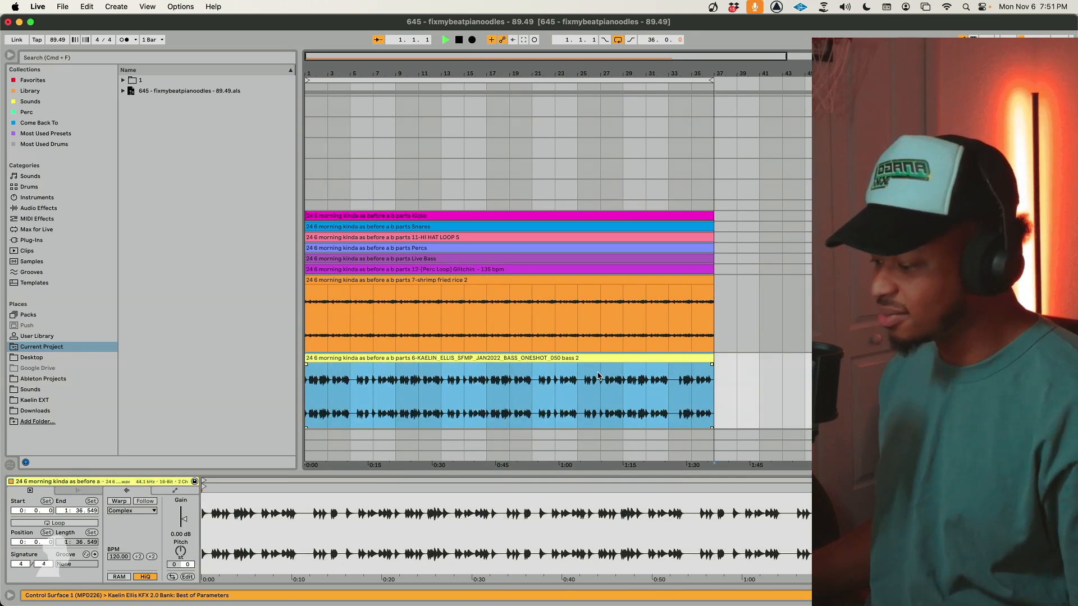
pyautogui.click(646, 305)
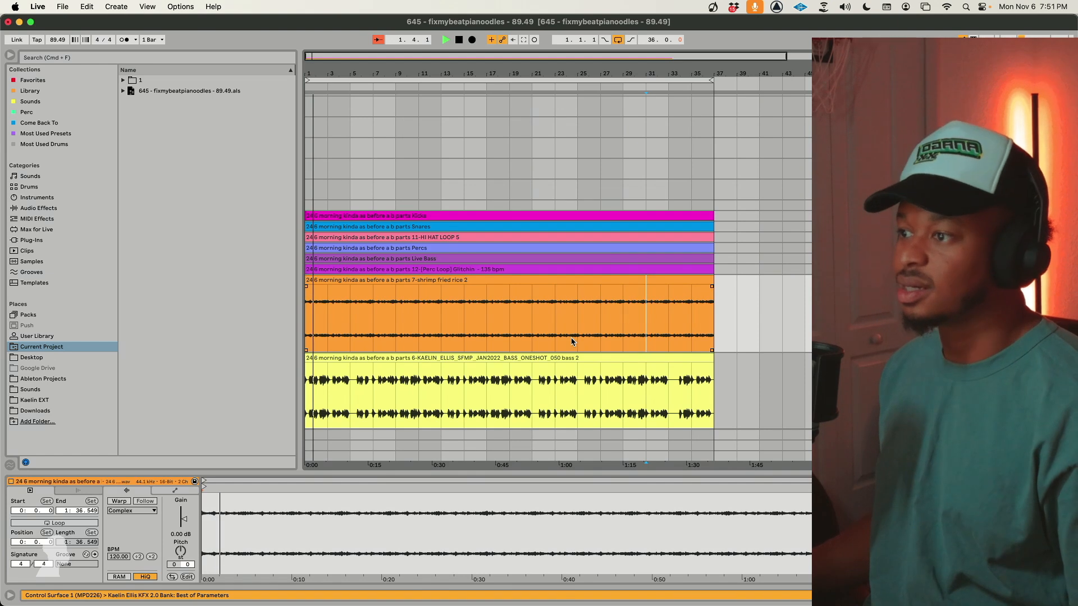
pyautogui.click(732, 280)
pyautogui.press('Up')
pyautogui.press('Up')
pyautogui.press('Up')
pyautogui.press('Up')
pyautogui.press('space')
# Move the one-shot bass 2 track up between the Percs and Live Bass tracks.
pyautogui.press('Down')
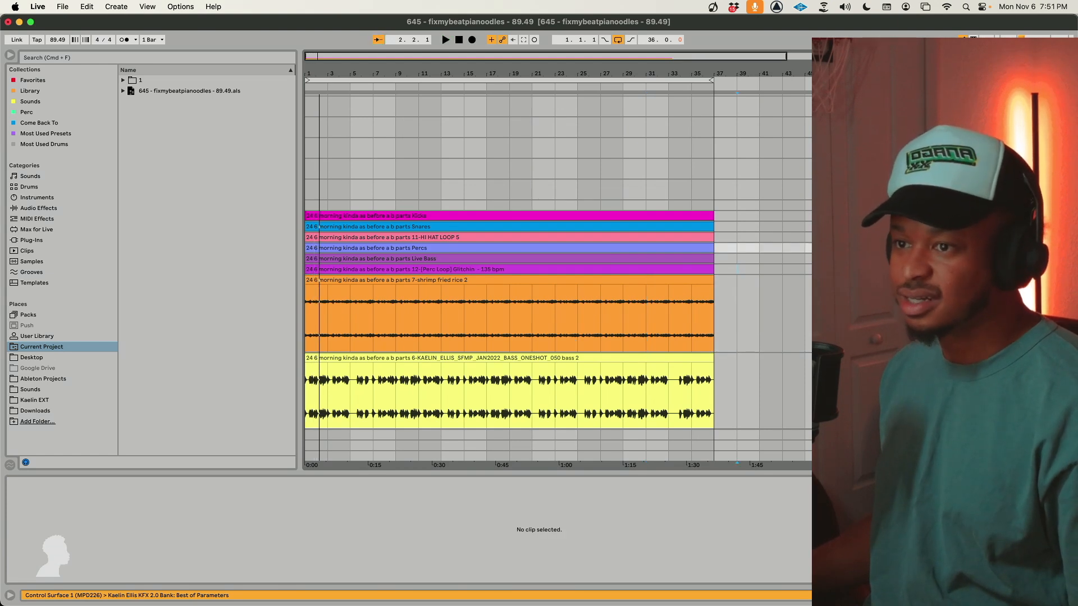
pyautogui.press('Down')
pyautogui.press('Down')
pyautogui.press('Down')
pyautogui.press('Down')
pyautogui.moveTo(921, 274); pyautogui.dragTo(921, 254)
# Expand the Live Bass track to inspect its waveform, and delete its clip and the track.
pyautogui.click(909, 337)
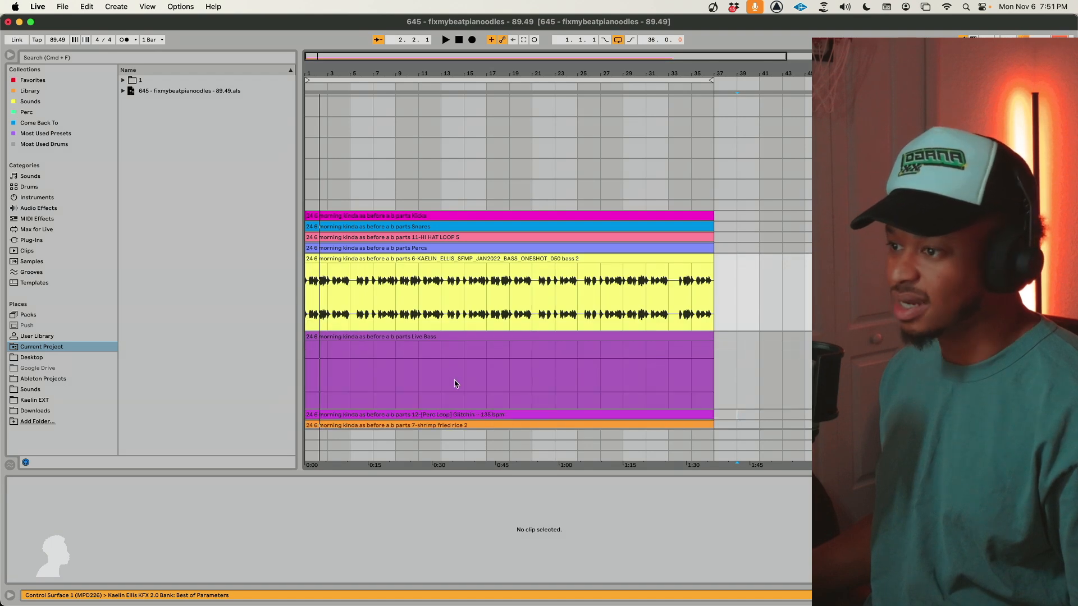
pyautogui.click(452, 349)
pyautogui.click(459, 338)
pyautogui.press('Delete')
pyautogui.click(910, 337)
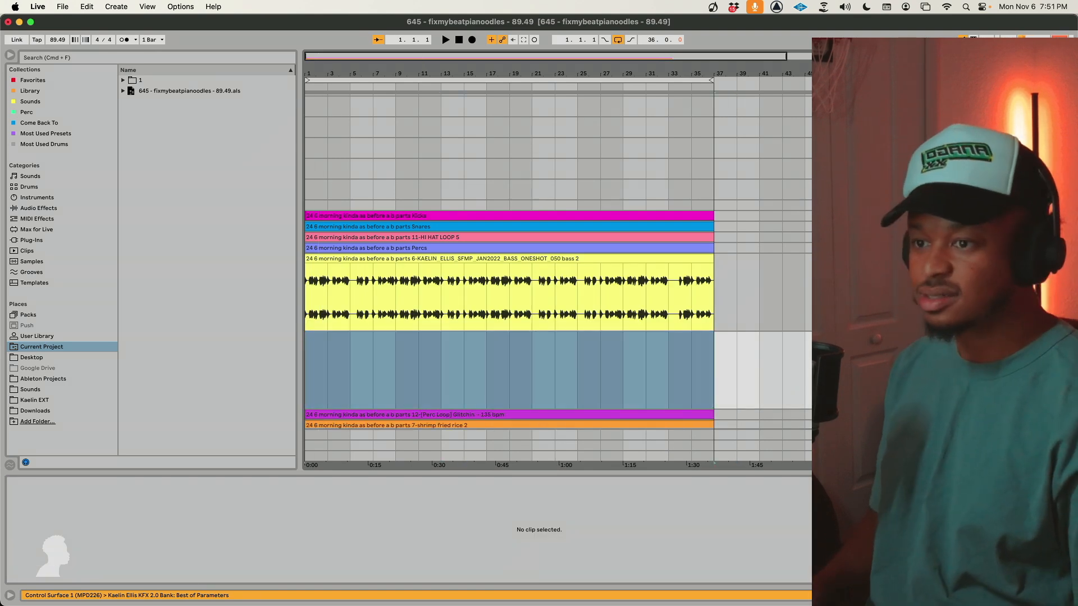
pyautogui.press('Delete')
# Expand the 12-[Perc Loop] Glitchin track and move it above the one-shot bass 2 track.
pyautogui.scroll(-4, 736, 333)
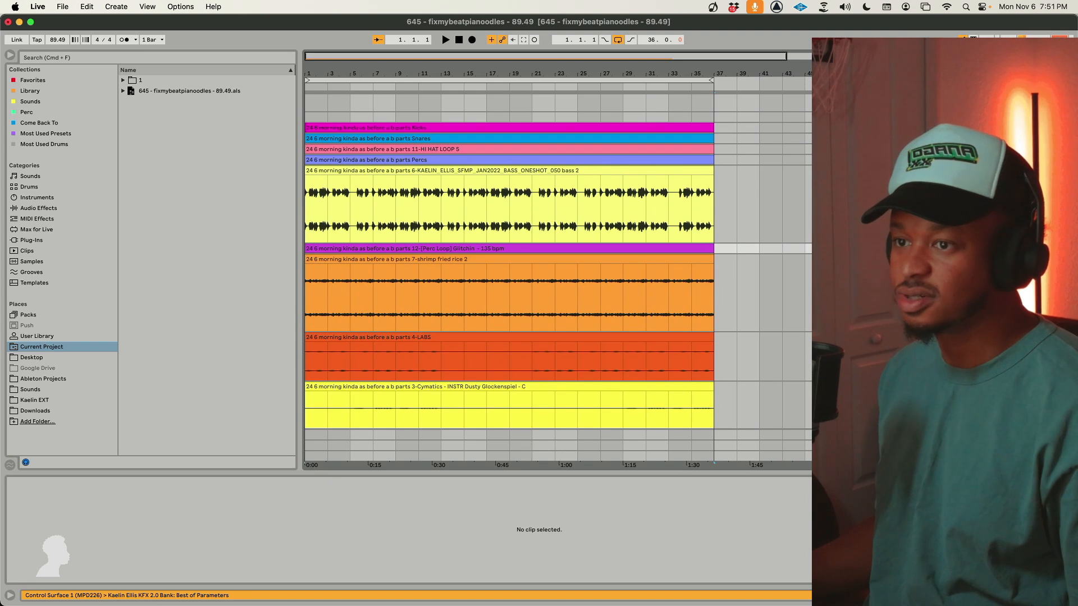
pyautogui.click(910, 249)
pyautogui.click(439, 292)
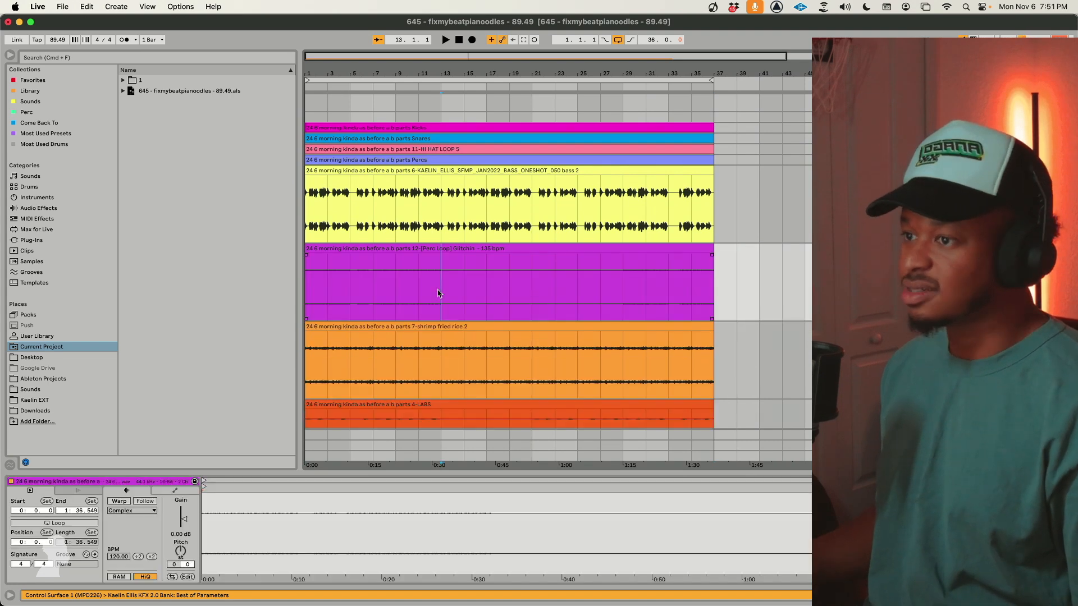
pyautogui.click(910, 171)
pyautogui.moveTo(910, 249); pyautogui.dragTo(910, 168)
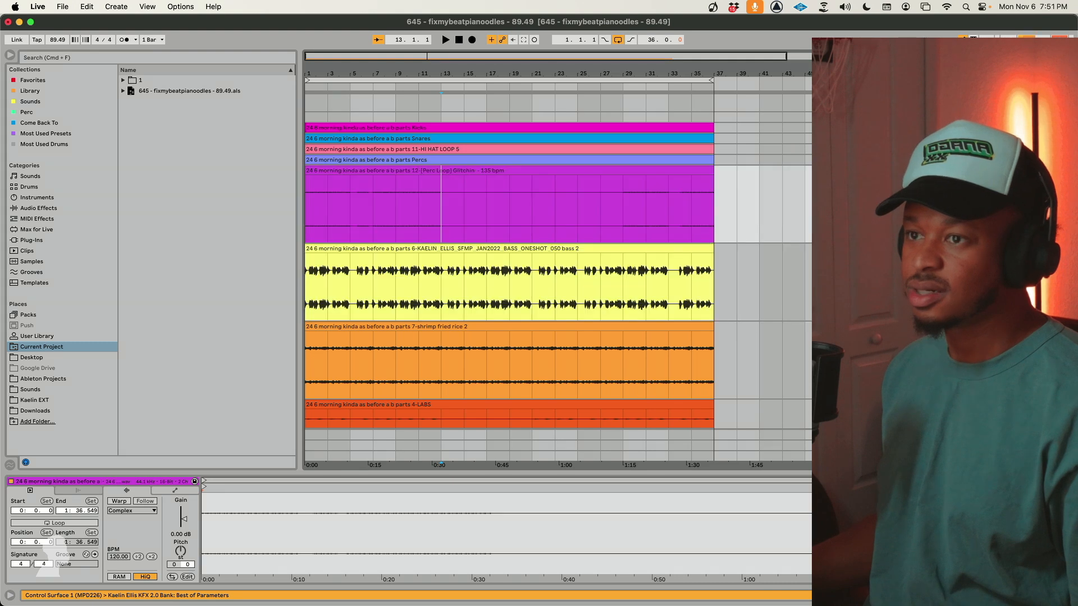
# Expand the Percs, Kicks, Snares and HI HAT LOOP 5 tracks to show their waveforms in closer detail.
pyautogui.scroll(-5, 509, 262)
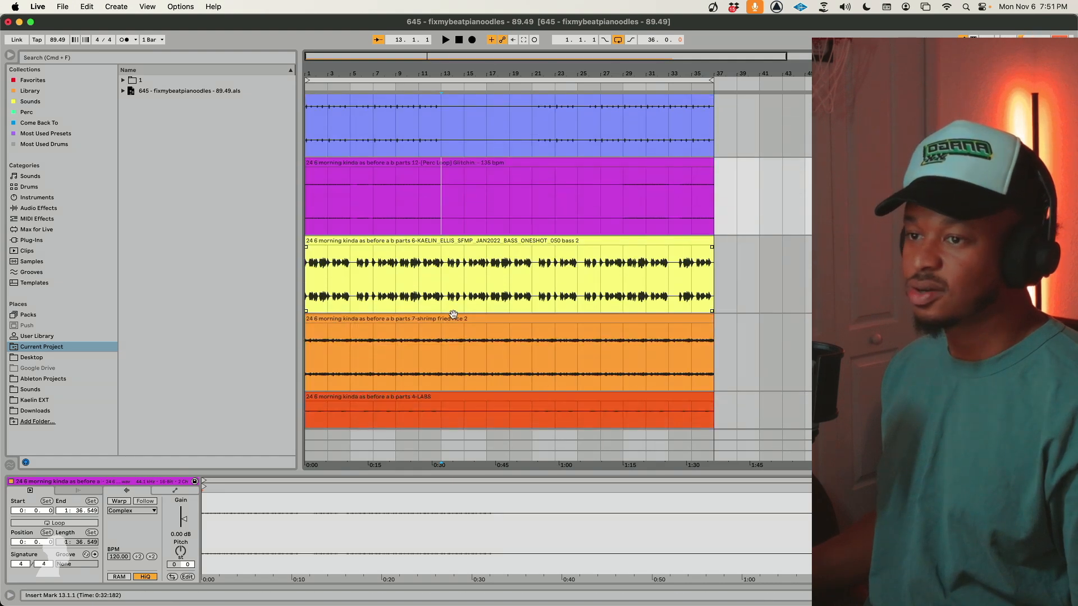
pyautogui.scroll(4, 509, 262)
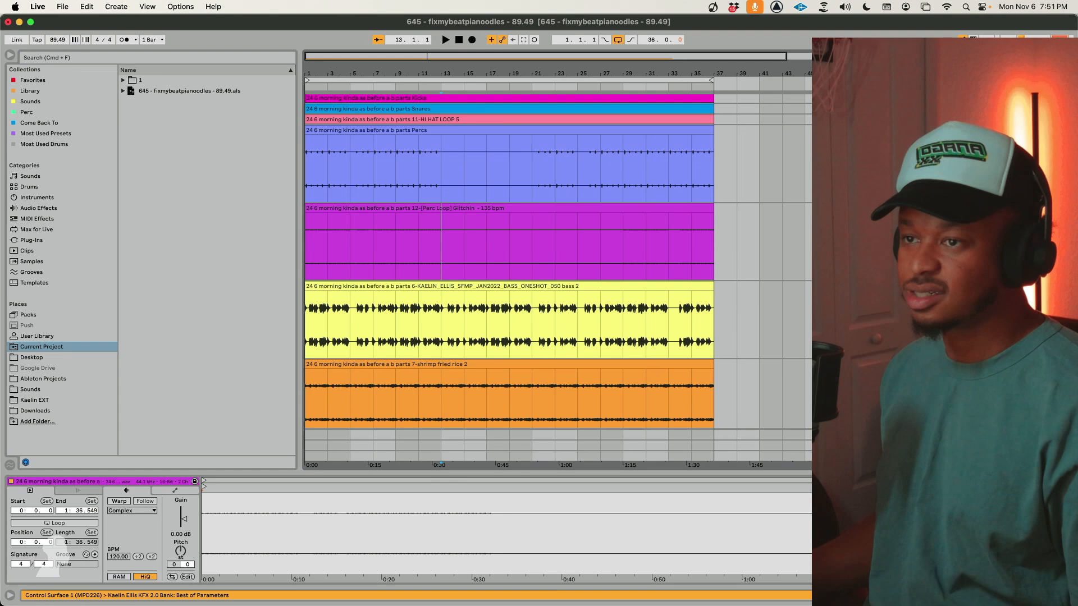
pyautogui.scroll(3, 508, 262)
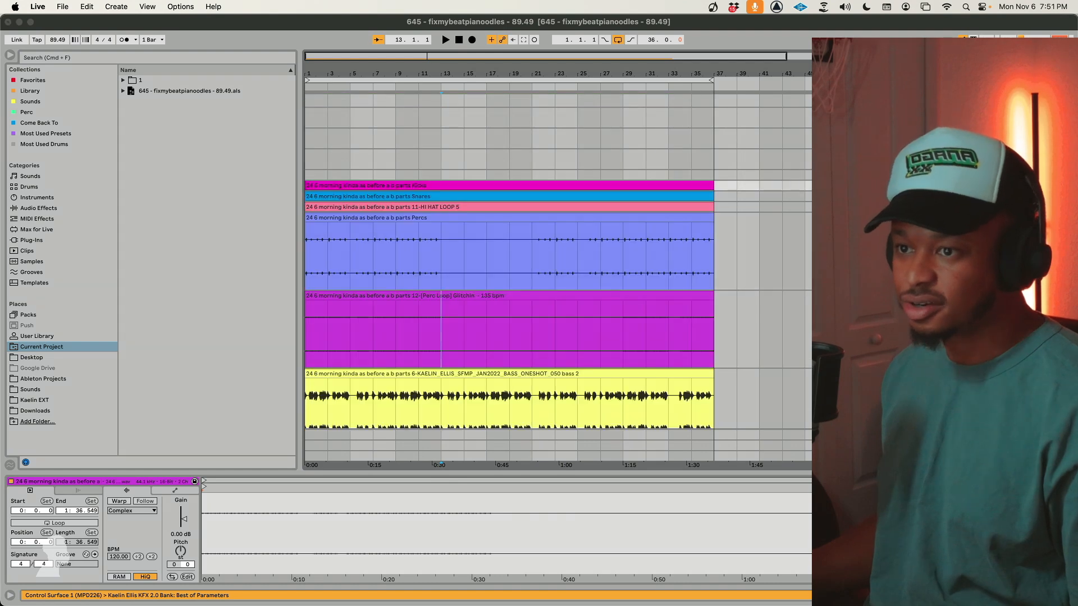
pyautogui.scroll(1, 491, 227)
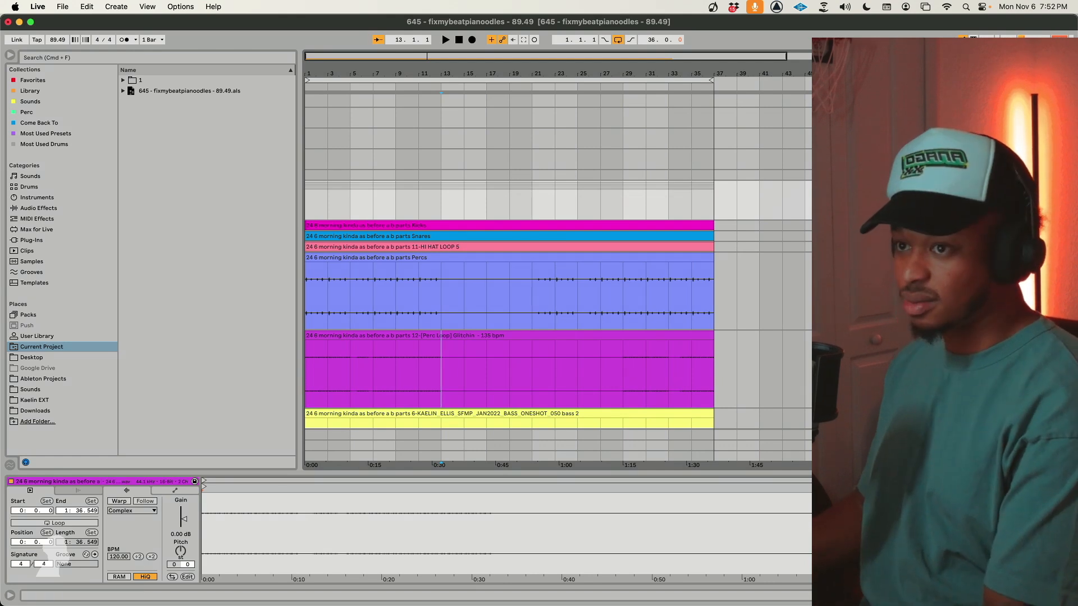
pyautogui.scroll(-1, 402, 101)
pyautogui.moveTo(393, 74); pyautogui.dragTo(427, 129)
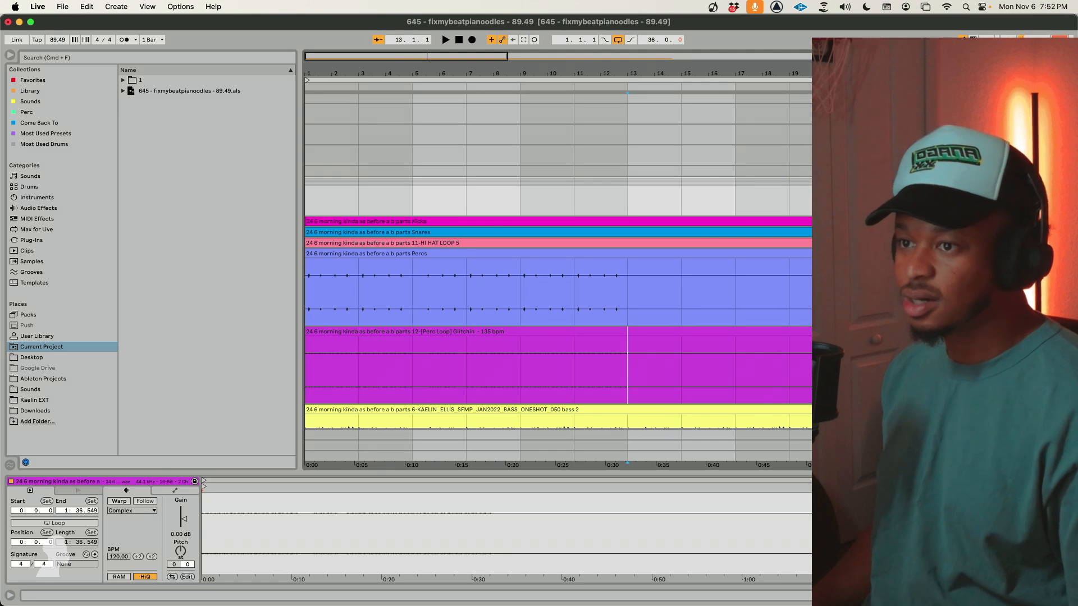
pyautogui.click(848, 221)
pyautogui.click(849, 300)
pyautogui.click(848, 299)
pyautogui.click(849, 377)
pyautogui.scroll(-10, 848, 378)
pyautogui.scroll(-5, 559, 261)
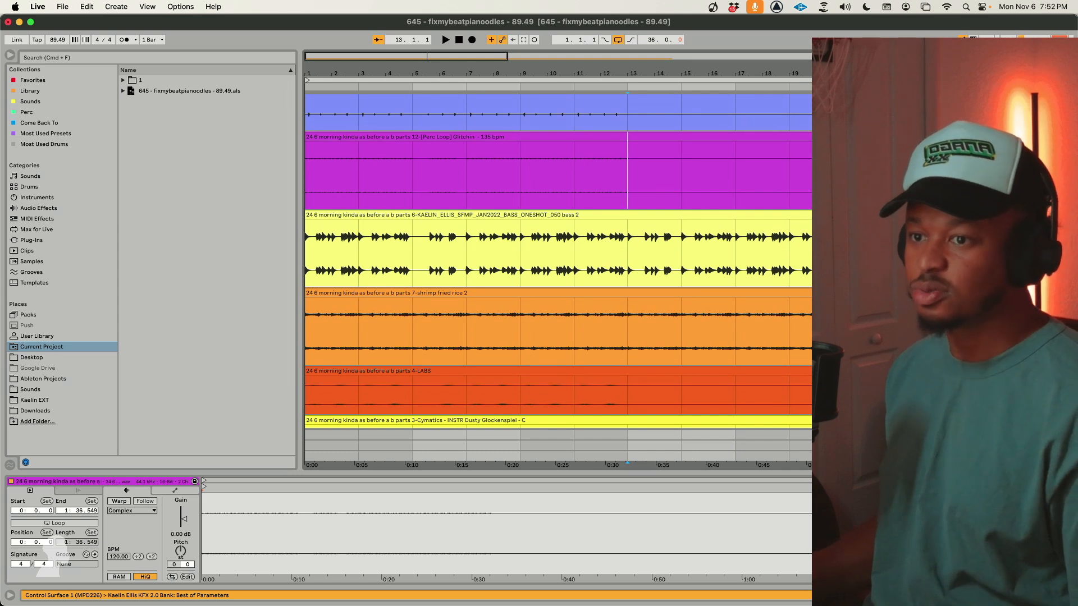
# Restart playback from the beginning and loop the first four bars, selected in the Kicks clip.
pyautogui.press('space')
pyautogui.press('space')
pyautogui.press('Home')
pyautogui.press('space')
pyautogui.scroll(1, 386, 202)
pyautogui.scroll(10, 387, 202)
pyautogui.click(375, 362)
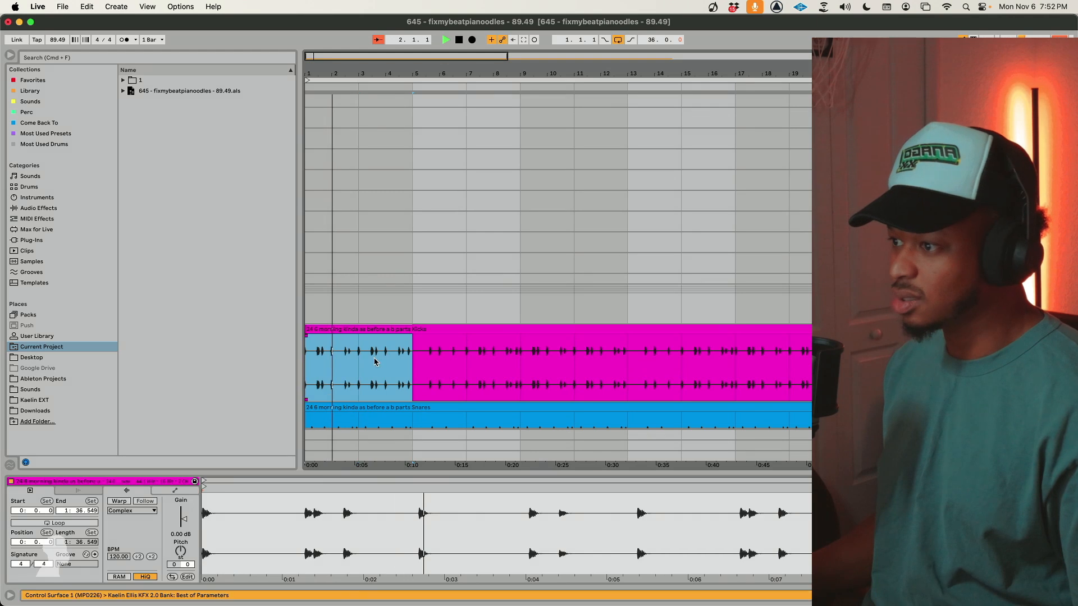
pyautogui.rightClick(375, 362)
pyautogui.click(427, 203)
# Review the stacked stems during looped playback and move the 12-[Perc Loop] Glitchin track above Percs.
pyautogui.scroll(-5, 577, 291)
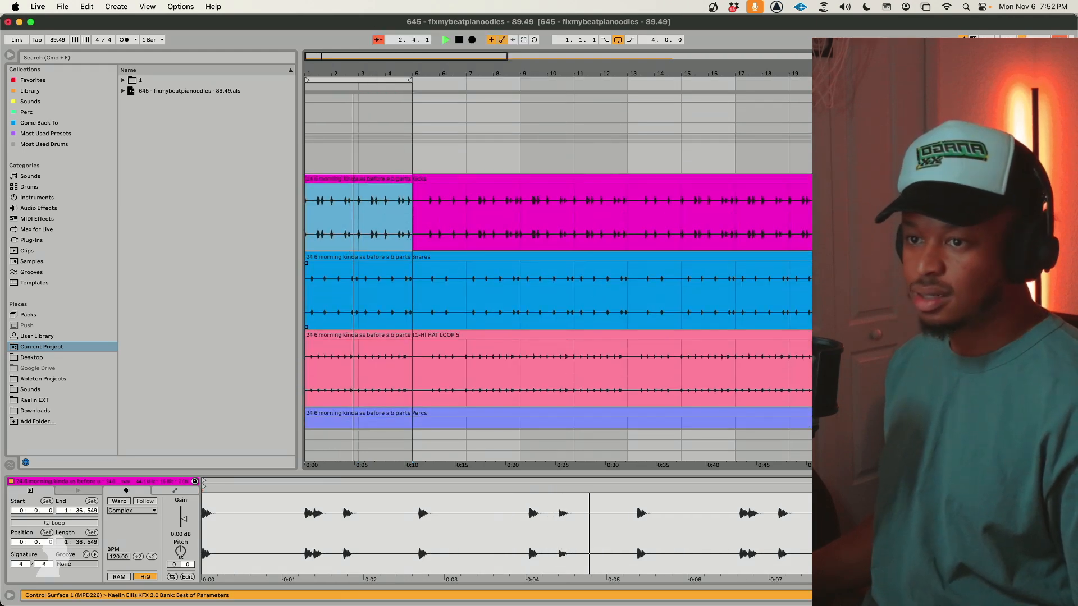
pyautogui.scroll(-8, 558, 278)
pyautogui.scroll(3, 558, 278)
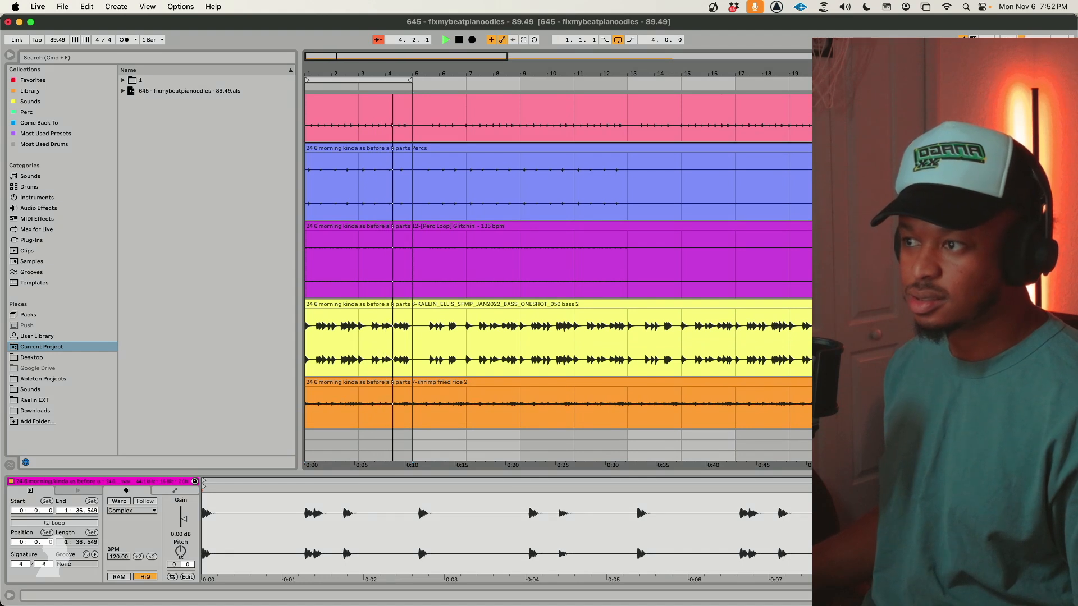
pyautogui.scroll(-4, 558, 278)
pyautogui.scroll(-1, 558, 278)
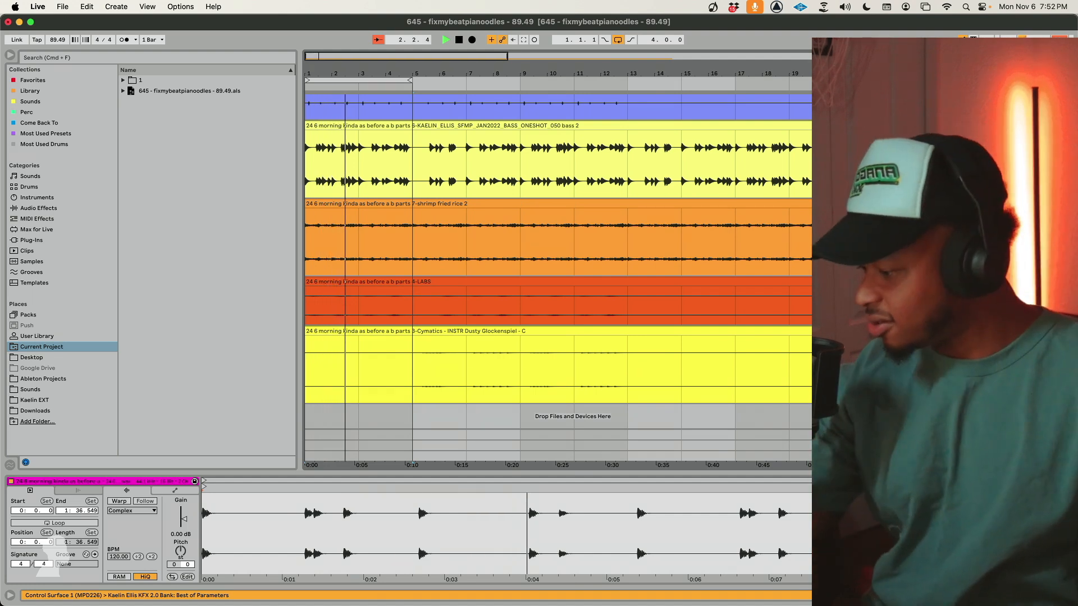
pyautogui.scroll(1, 664, 262)
pyautogui.scroll(10, 664, 261)
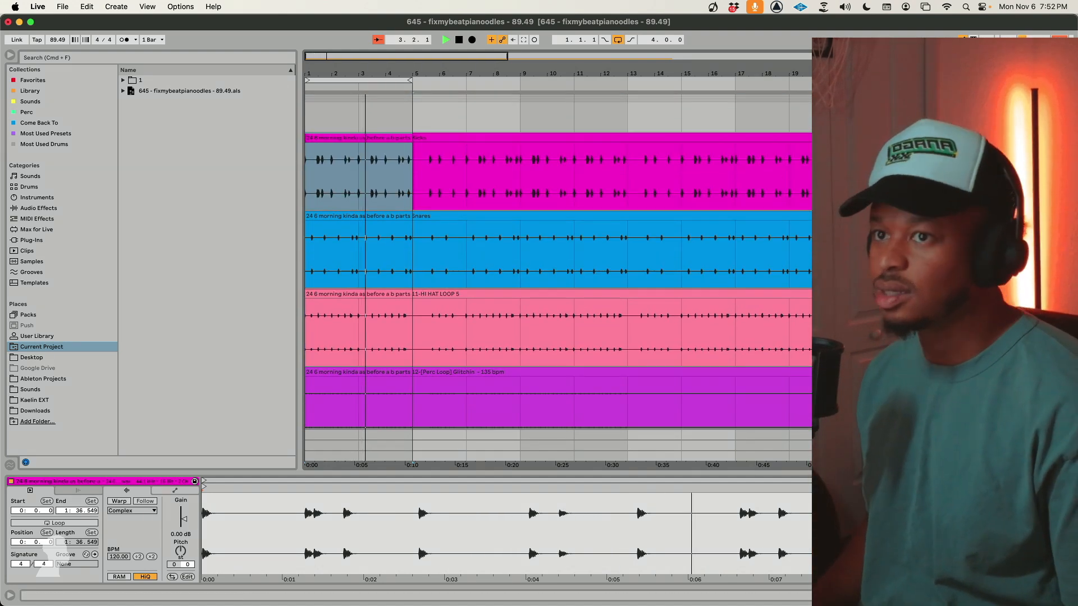
# Fit all track heights into the arrangement and raise the Kicks clip's gain to 7.94 dB.
pyautogui.press('h')
pyautogui.doubleClick(370, 238)
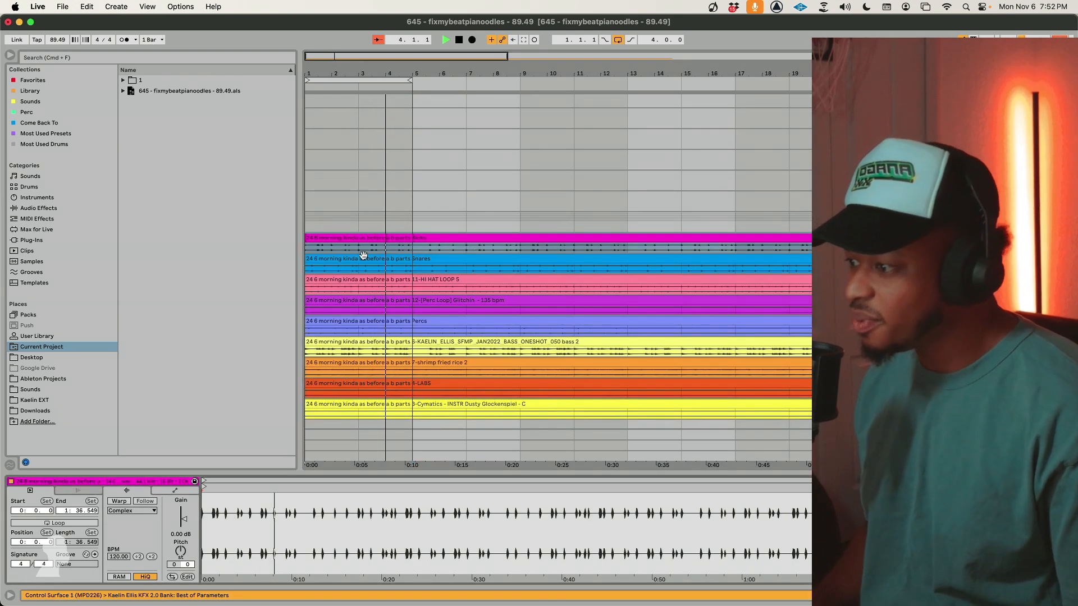
pyautogui.click(185, 521)
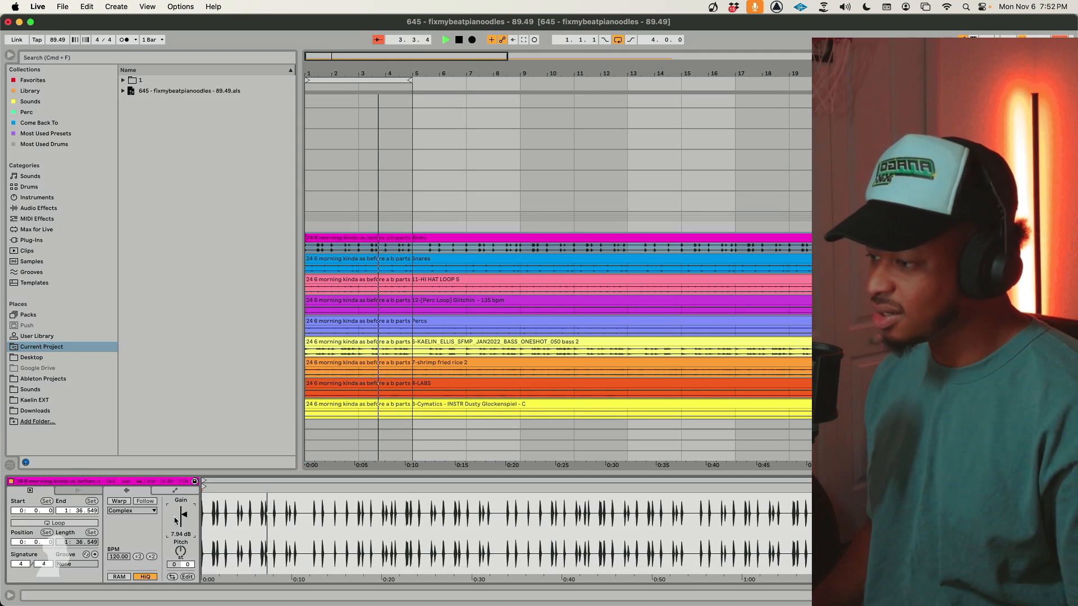
# Raise the Snares clip's gain to 6.25 dB and the HI HAT LOOP 5 clip's gain to 6.94 dB.
pyautogui.hotkey('shift', 'Tab')
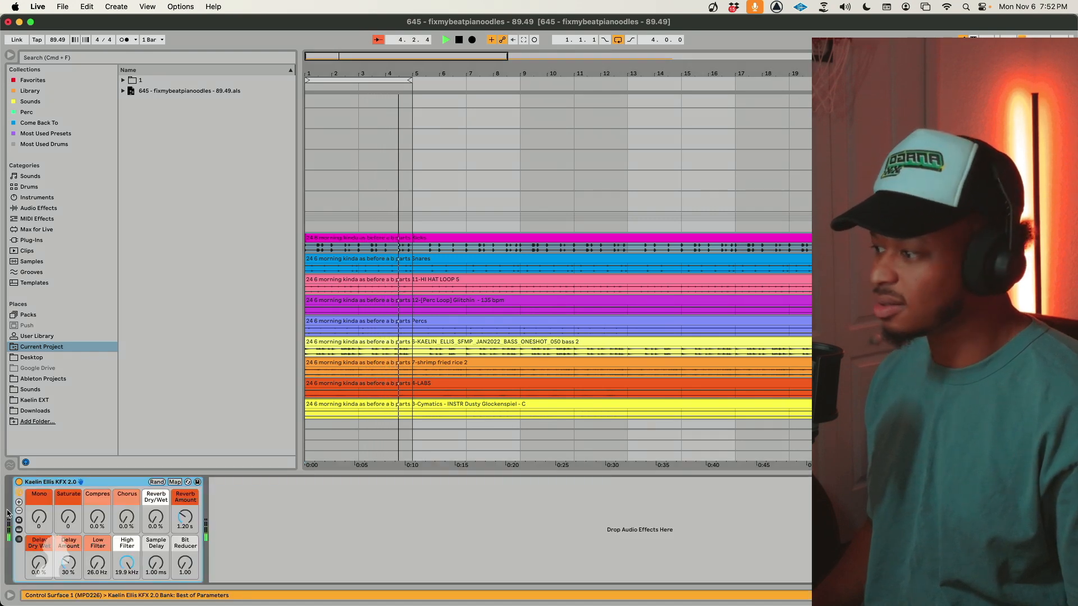
pyautogui.hotkey('shift', 'Tab')
pyautogui.press('space')
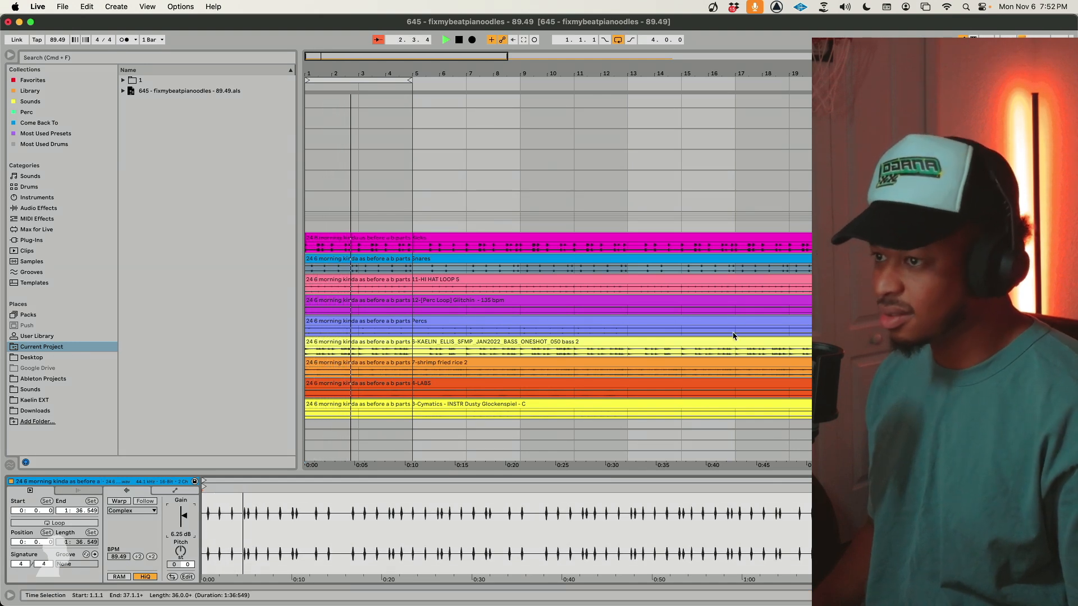
pyautogui.hotkey('shift', 'Tab')
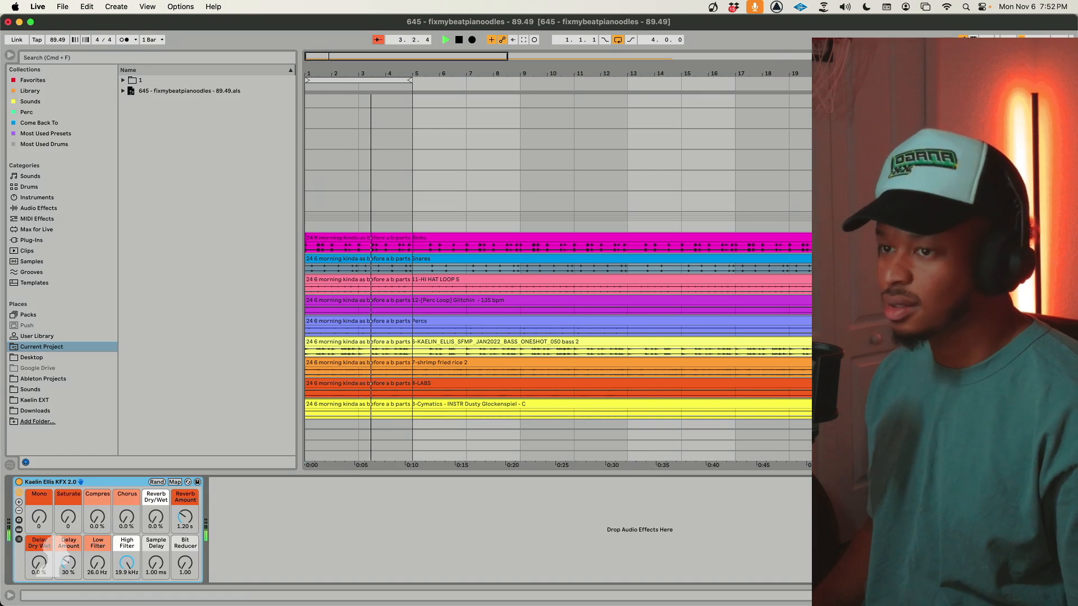
pyautogui.click(77, 522)
pyautogui.click(606, 280)
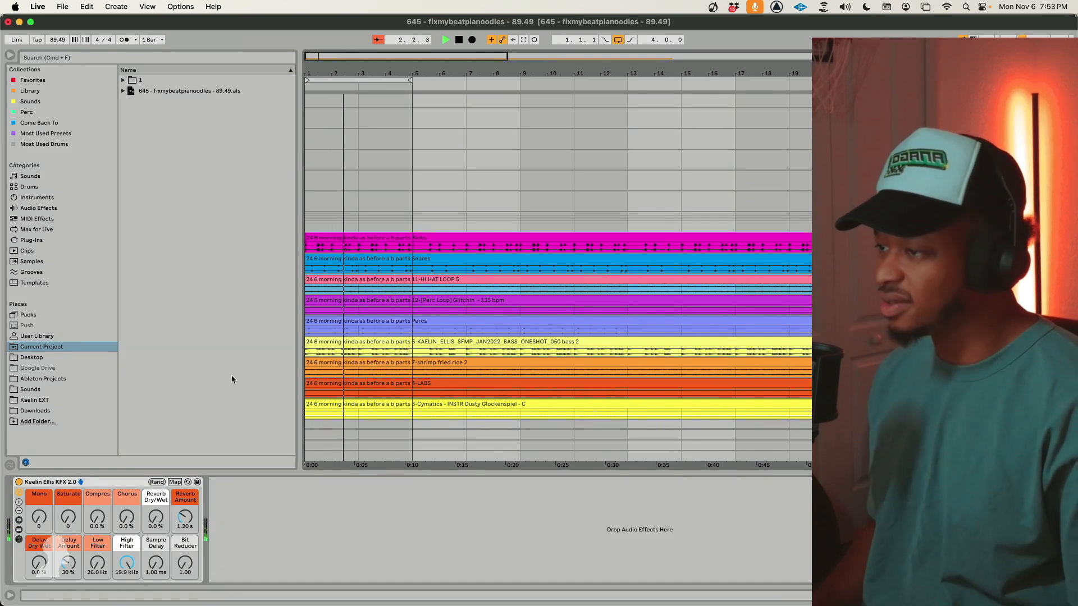
pyautogui.hotkey('shift', 'Tab')
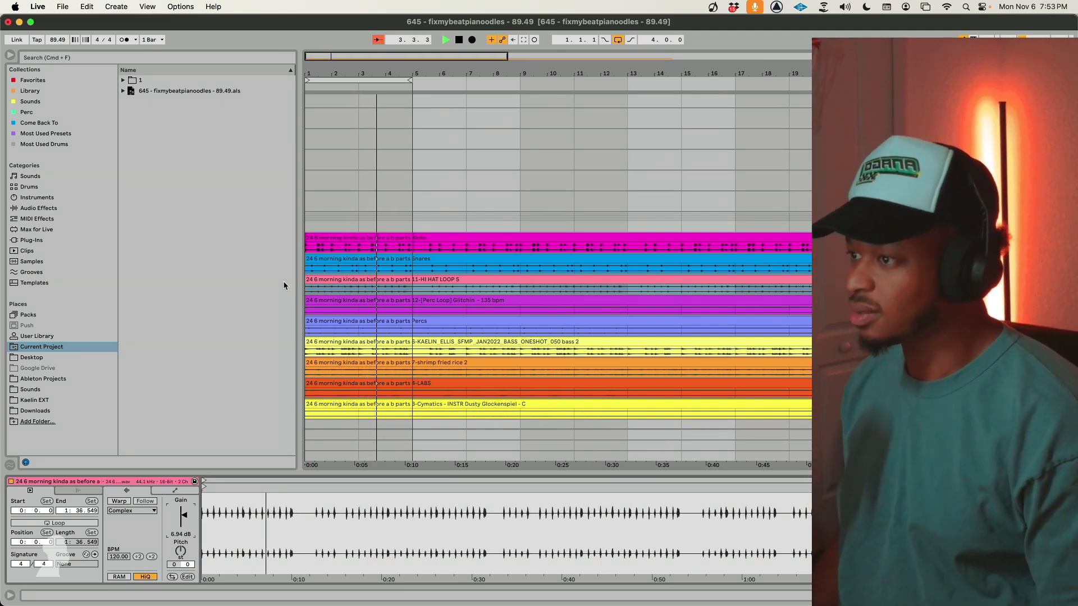
# Enlarge the HI HAT LOOP 5 track over the opening bars and set a fixed grid of 1/16.
pyautogui.moveTo(316, 55); pyautogui.dragTo(317, 93)
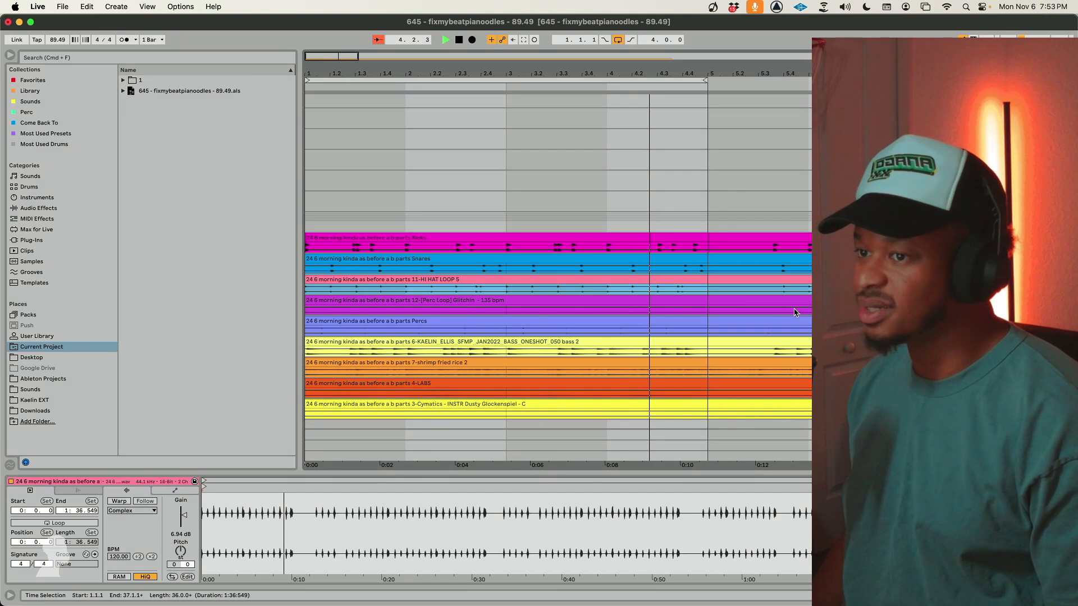
pyautogui.click(914, 280)
pyautogui.click(357, 336)
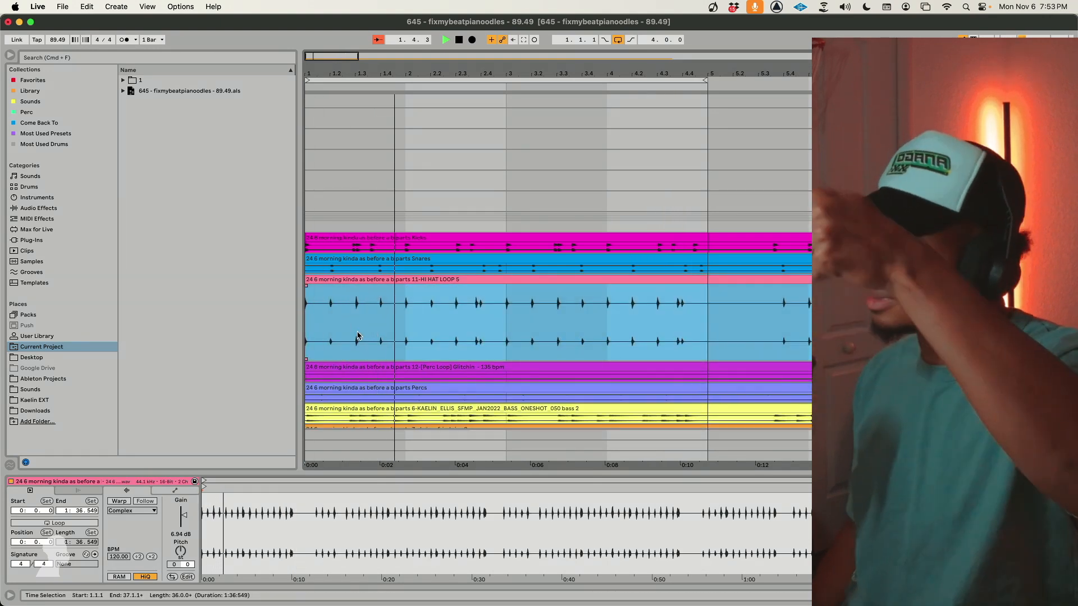
pyautogui.click(445, 319)
pyautogui.rightClick(517, 321)
pyautogui.click(494, 323)
pyautogui.rightClick(494, 323)
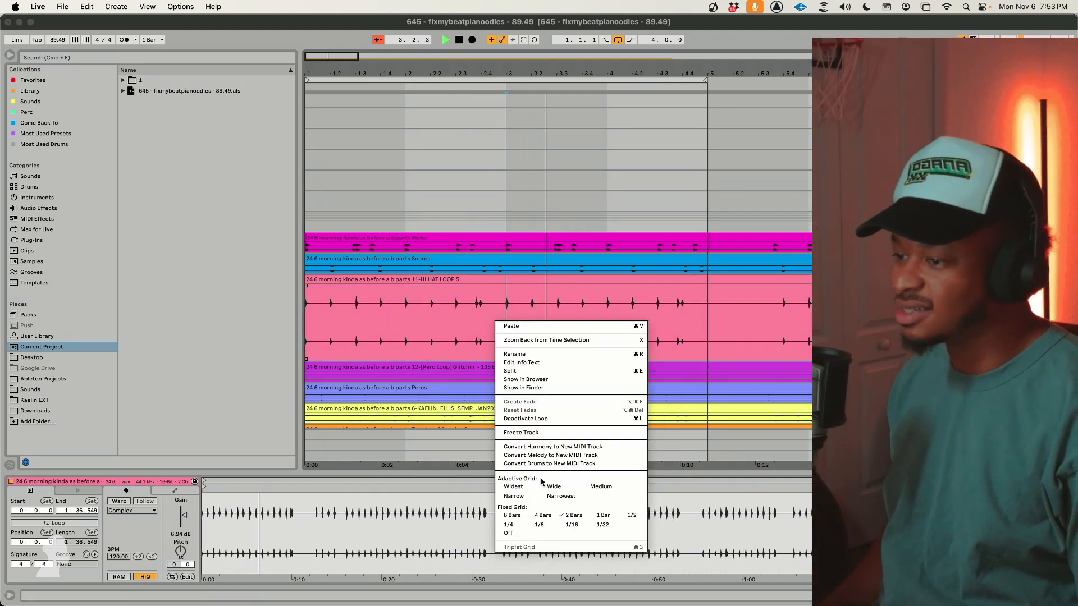
pyautogui.click(463, 352)
pyautogui.rightClick(464, 353)
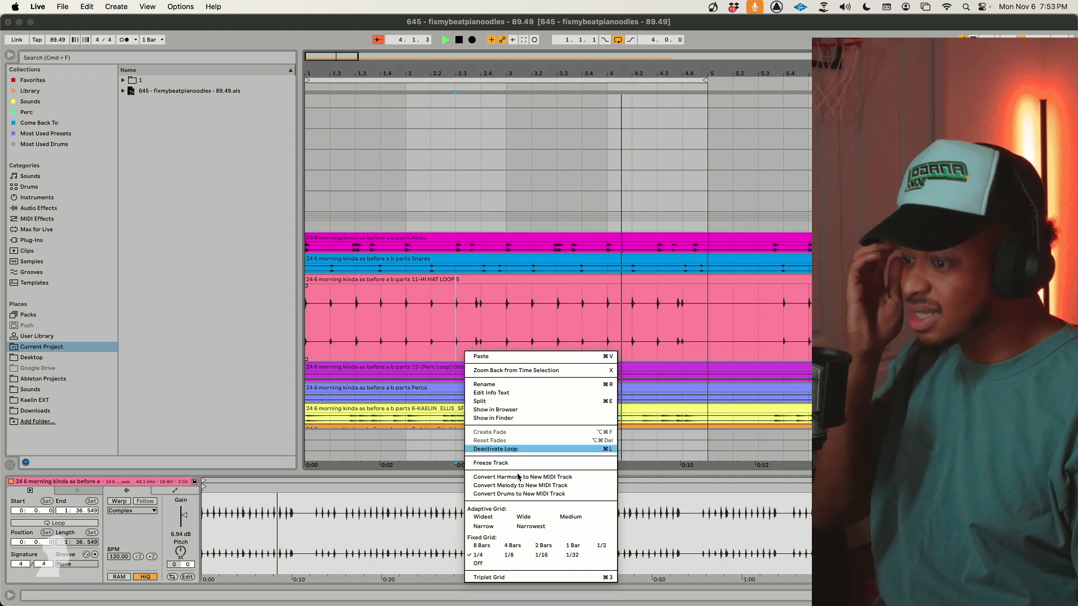
pyautogui.click(540, 556)
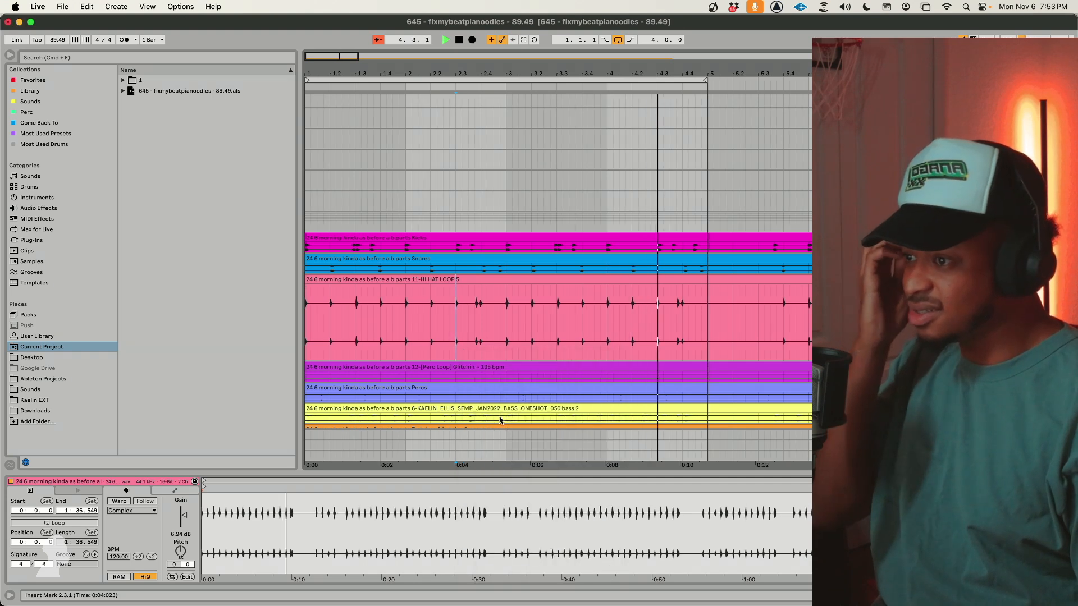
# Stop playback and turn the grid off for free editing of the double hi-hat hit after 2.3.3.
pyautogui.click(487, 315)
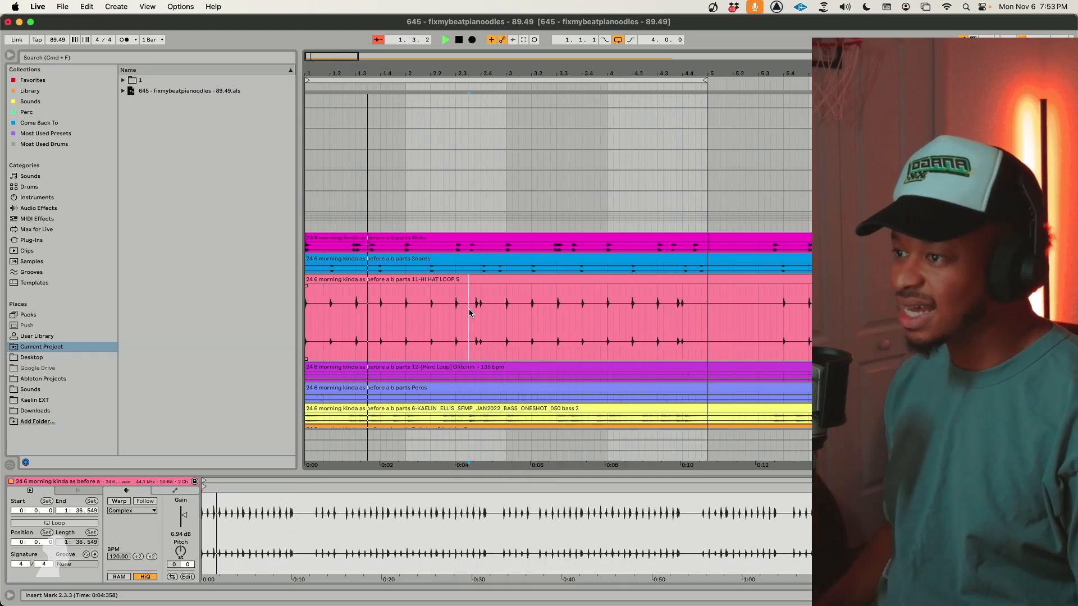
pyautogui.press('+')
pyautogui.press('+')
pyautogui.press('+')
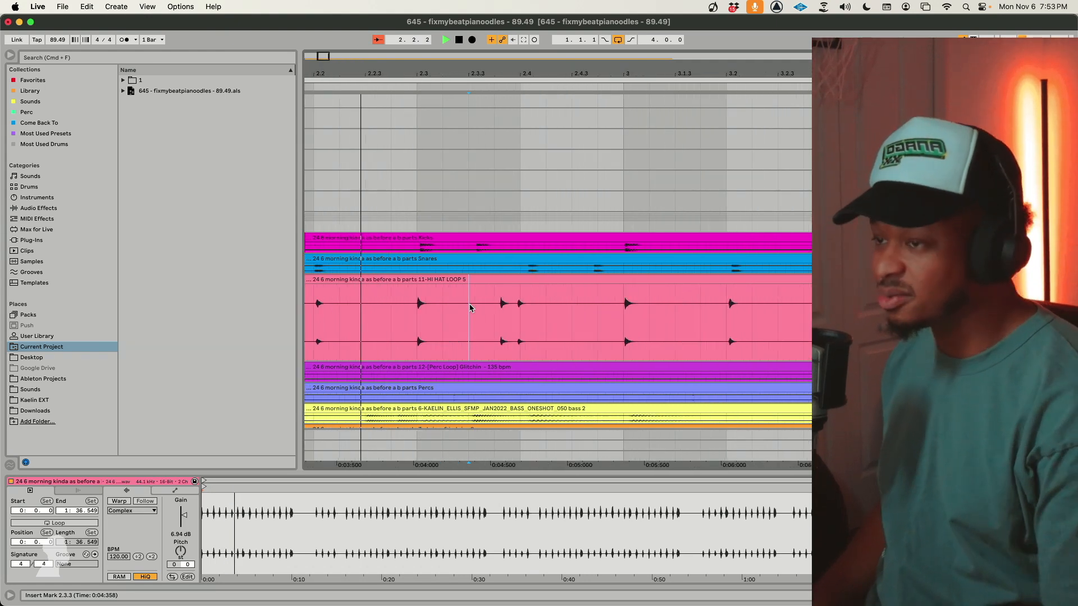
pyautogui.press('space')
pyautogui.rightClick(471, 308)
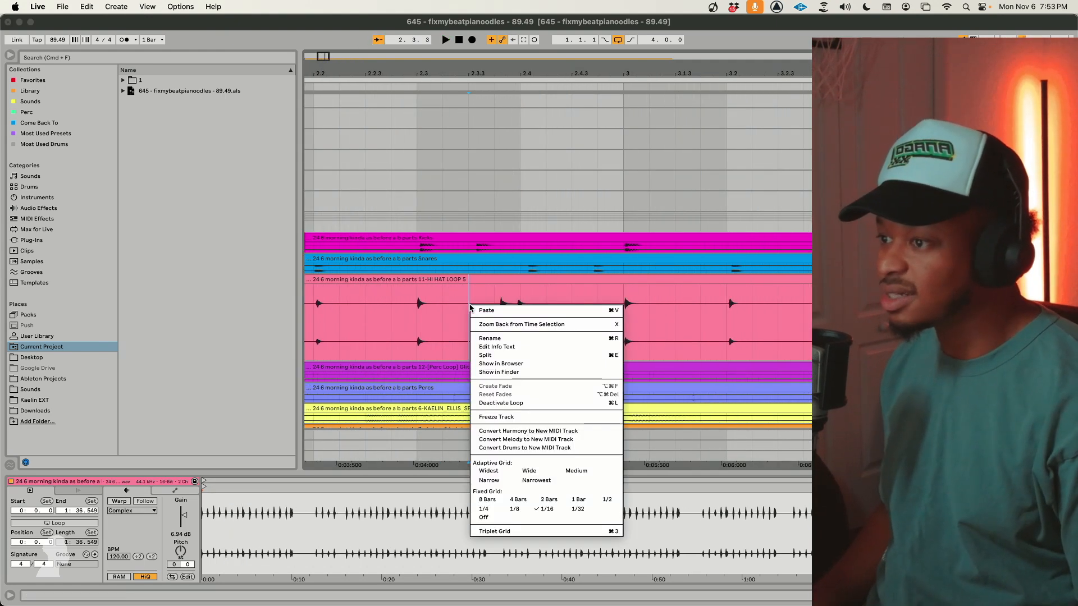
pyautogui.click(489, 517)
# Split the Snares and HI HAT LOOP 5 clips from just before the double hi-hat hit to 3.1.1.
pyautogui.moveTo(495, 325); pyautogui.dragTo(551, 333)
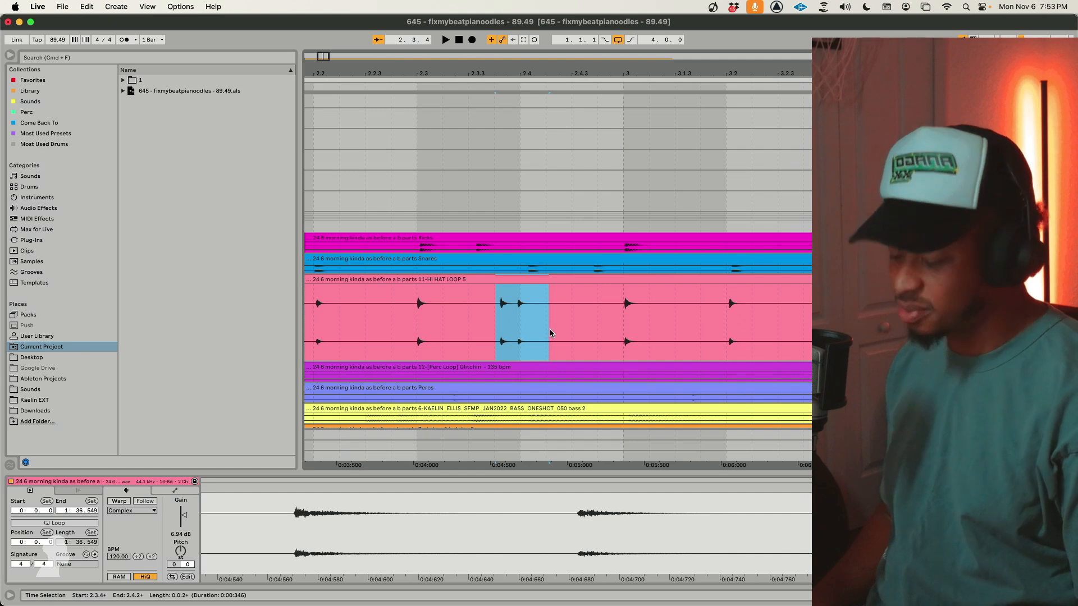
pyautogui.hotkey('shift', 'Up')
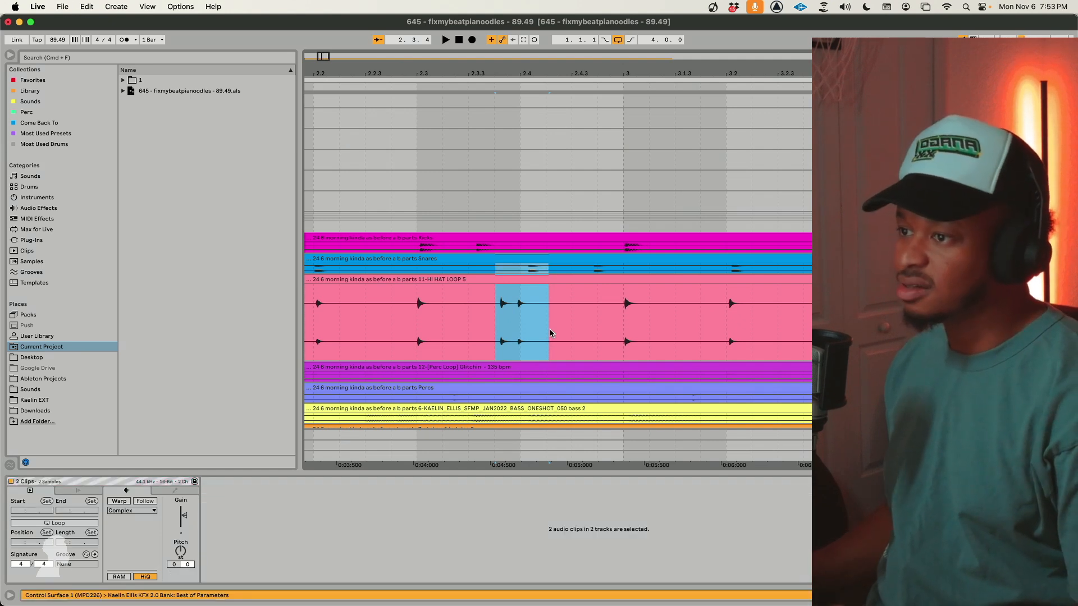
pyautogui.keyDown('shift'); pyautogui.click(621, 313); pyautogui.keyUp('shift')
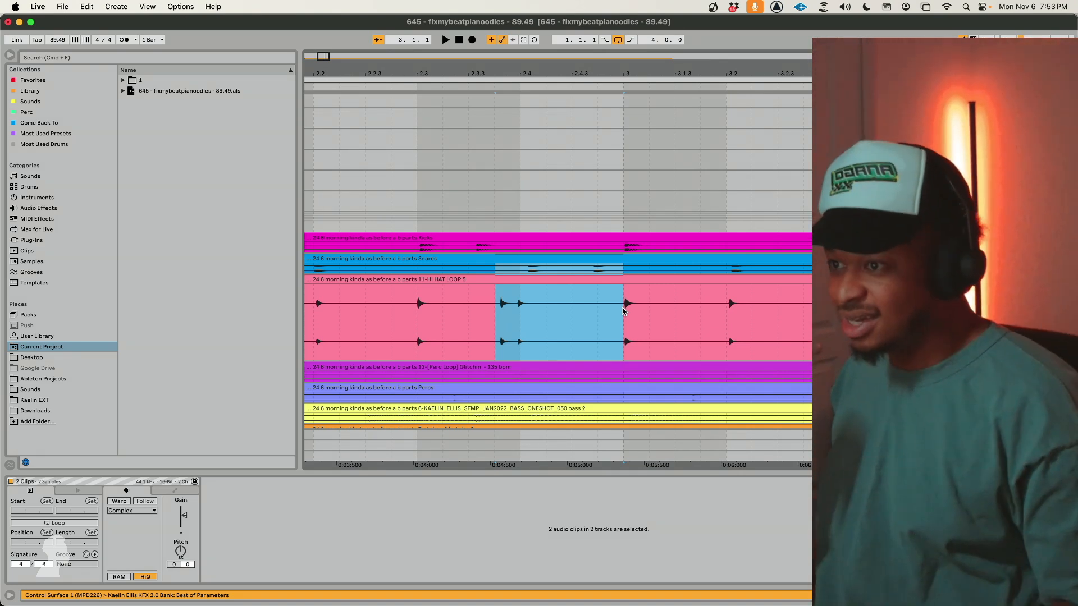
pyautogui.press('super+e')
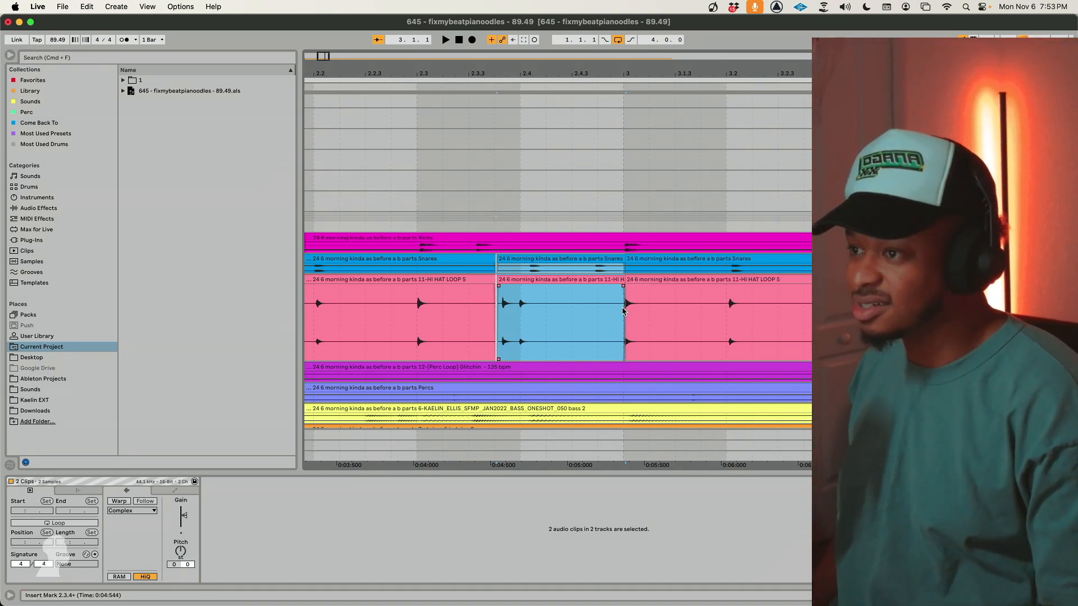
# Nudge the split-out Snares and HI HAT LOOP 5 slices slightly later and extend the following hi-hat clip's start back before bar 3.
pyautogui.hscroll(-4, 623, 312)
pyautogui.hscroll(4, 623, 312)
pyautogui.click(624, 311)
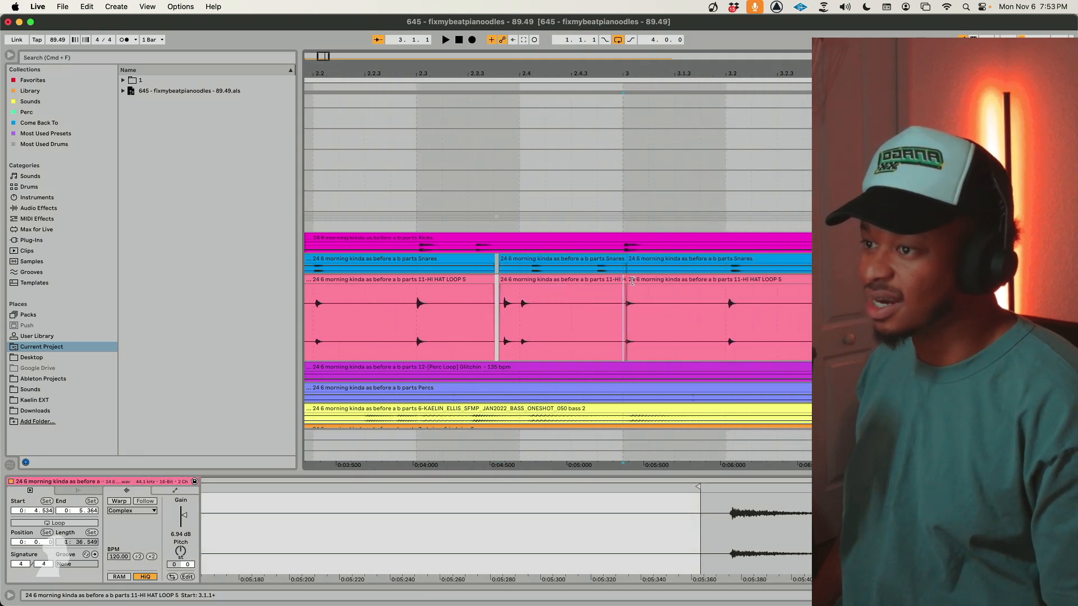
pyautogui.moveTo(627, 286); pyautogui.dragTo(599, 287)
pyautogui.click(379, 317)
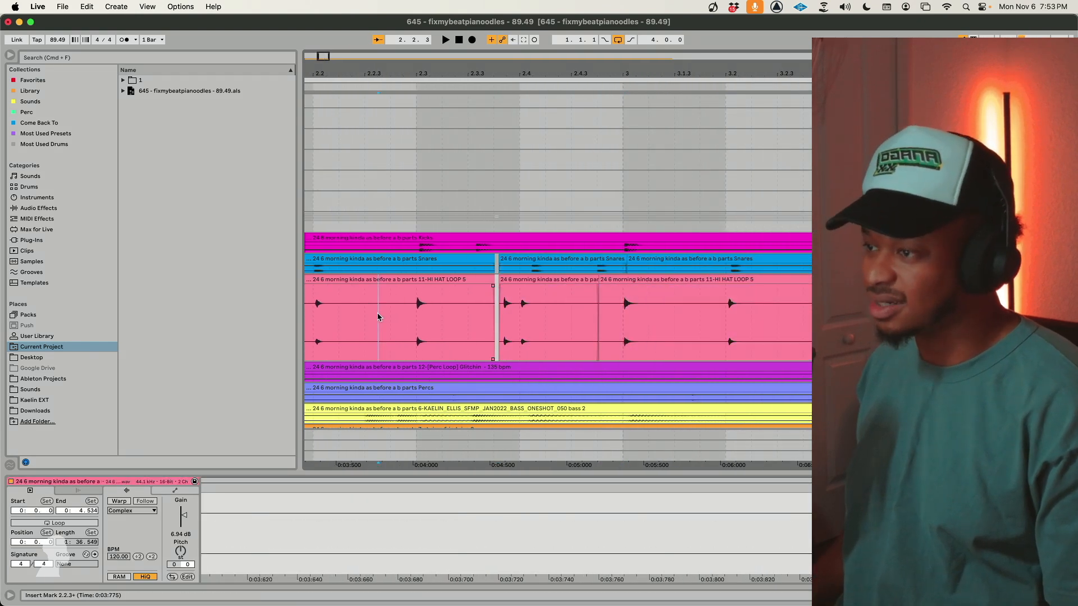
pyautogui.press('space')
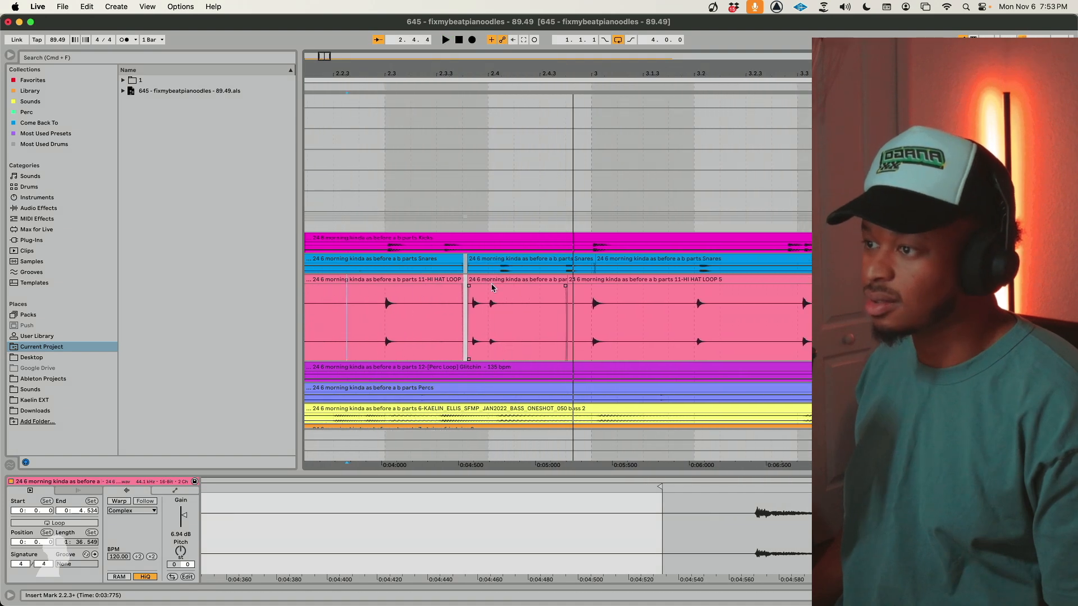
# Nudge the hi-hat slice further later and split the snare slice between its two hits, shifting the first piece earlier.
pyautogui.click(499, 279)
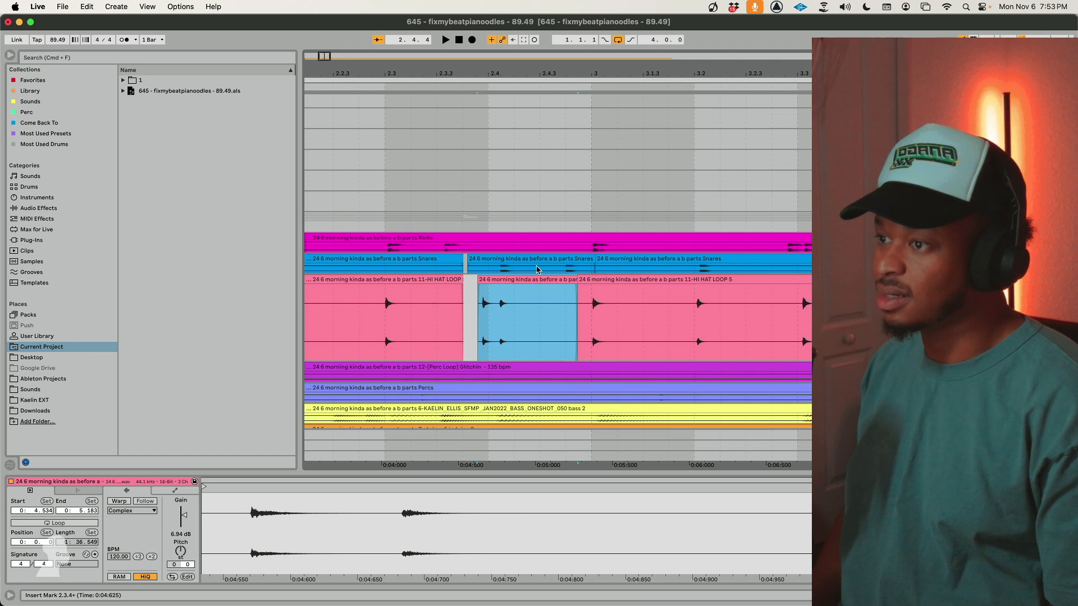
pyautogui.click(538, 270)
pyautogui.click(530, 259)
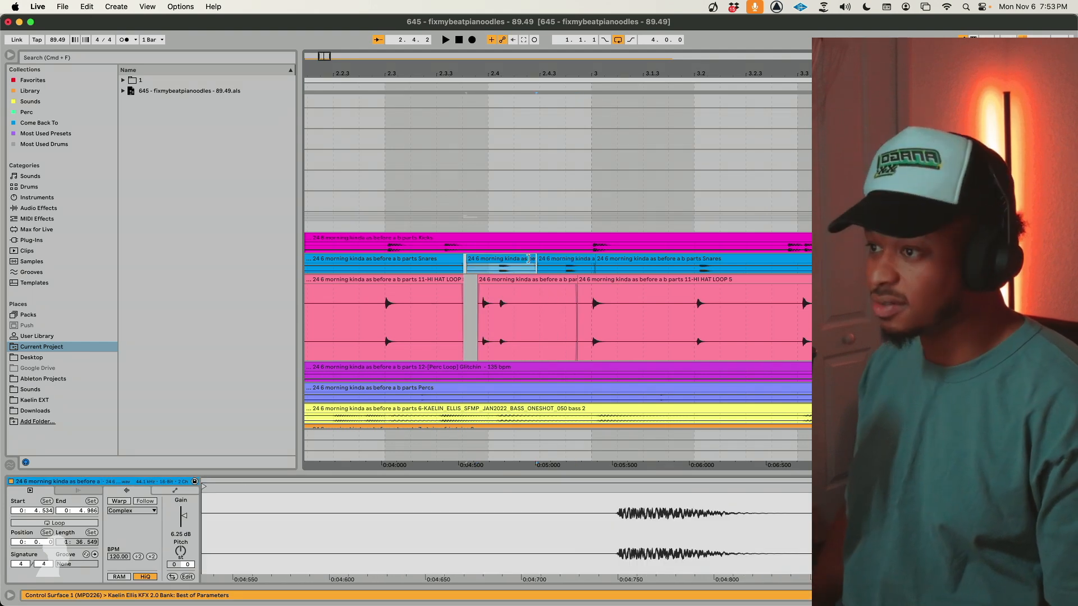
pyautogui.click(428, 308)
pyautogui.press('space')
pyautogui.press('space')
# Nudge the hi-hat slice slightly earlier and play the passage from before the slice into bar 3.
pyautogui.click(503, 277)
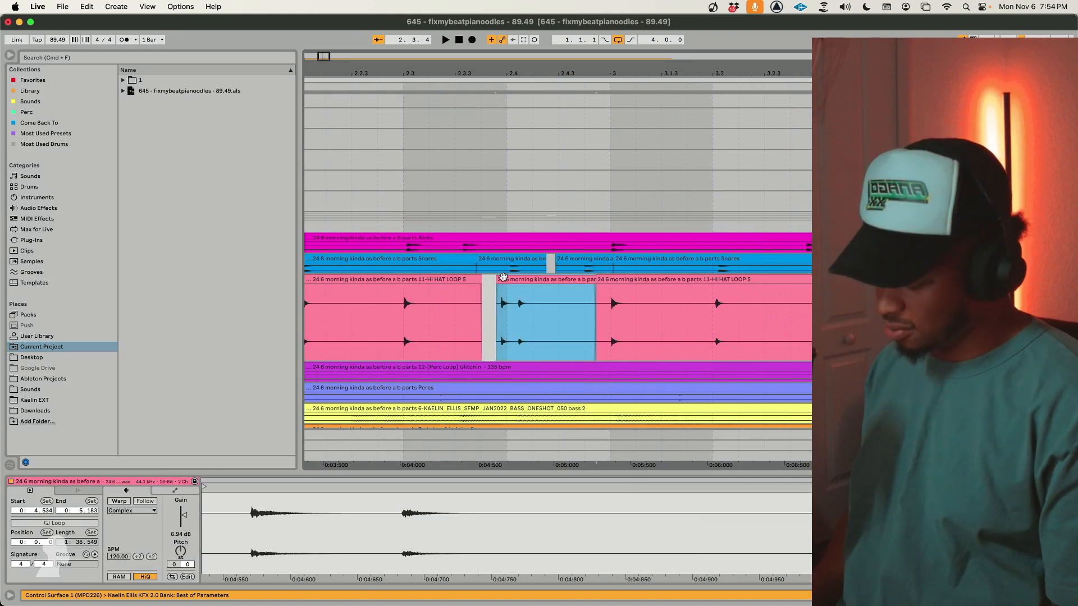
pyautogui.click(457, 308)
pyautogui.press('space')
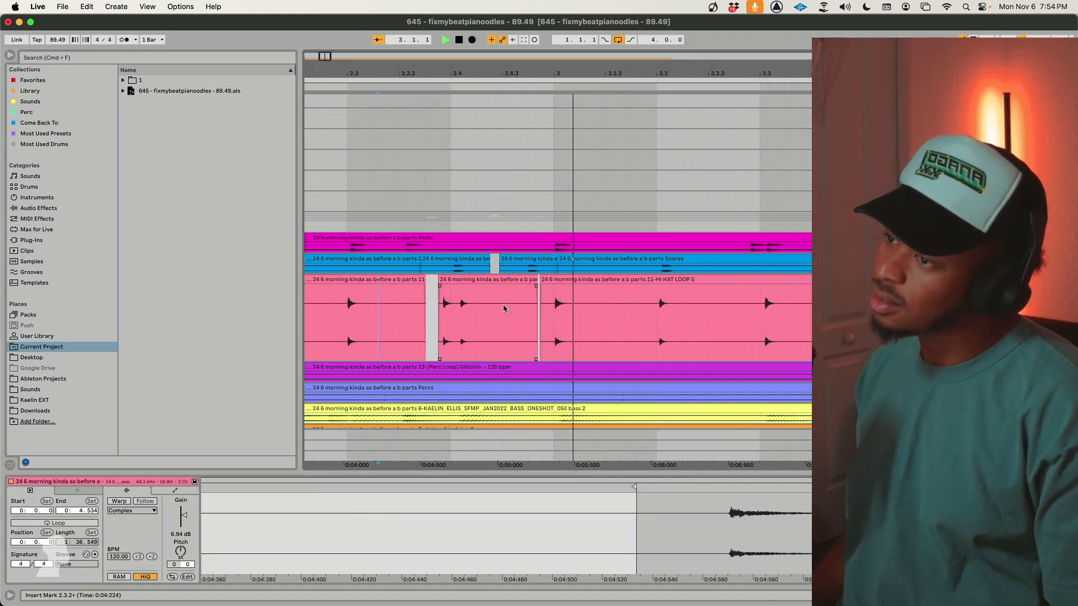
pyautogui.press('space')
# Nudge the first snare slice together with the double hi-hat hit slightly earlier and audition the passage.
pyautogui.click(522, 263)
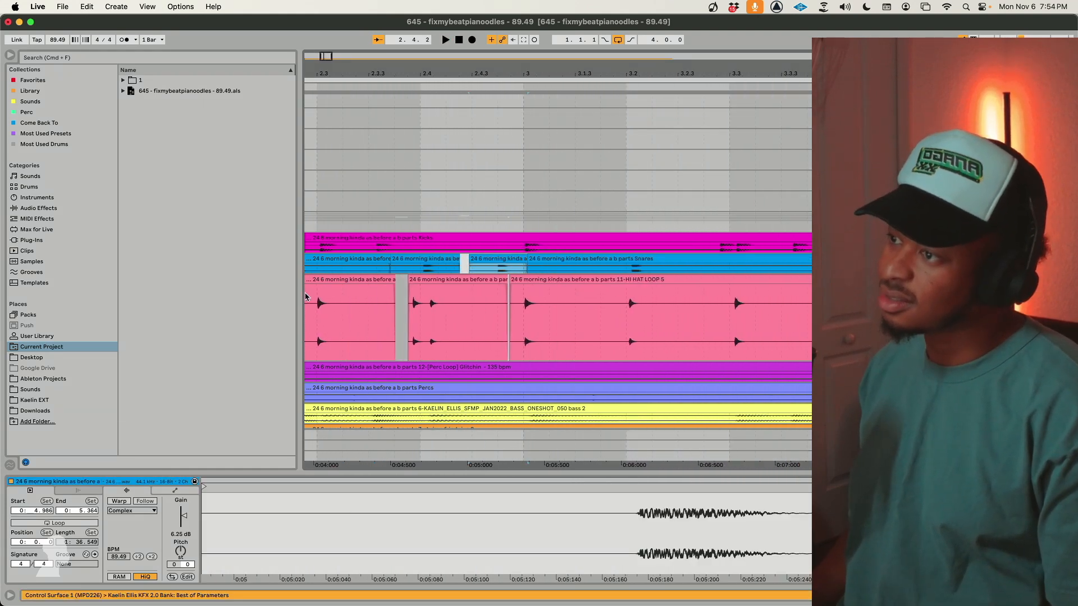
pyautogui.click(409, 258)
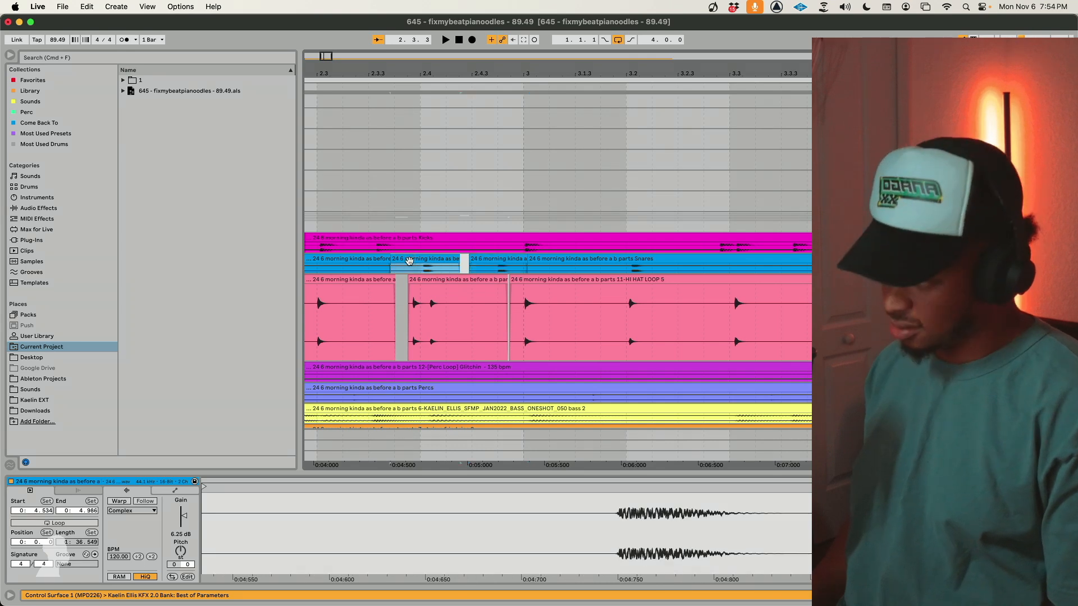
pyautogui.keyDown('shift'); pyautogui.click(447, 290); pyautogui.keyUp('shift')
pyautogui.keyDown('shift'); pyautogui.click(449, 280); pyautogui.keyUp('shift')
pyautogui.click(449, 280)
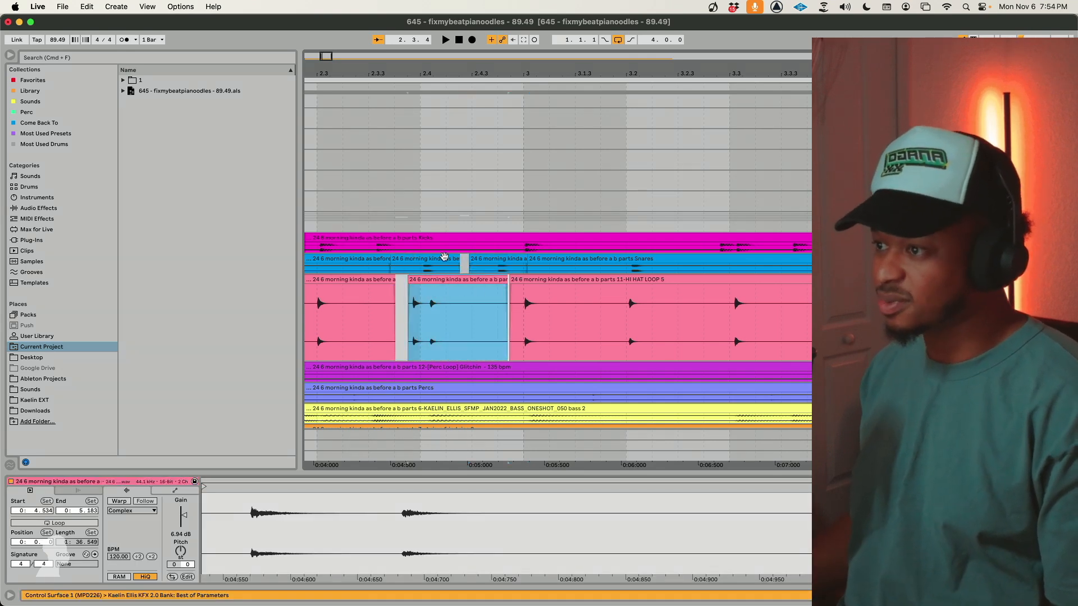
pyautogui.keyDown('shift'); pyautogui.click(444, 257); pyautogui.keyUp('shift')
pyautogui.click(444, 257)
pyautogui.keyDown('shift'); pyautogui.click(444, 257); pyautogui.keyUp('shift')
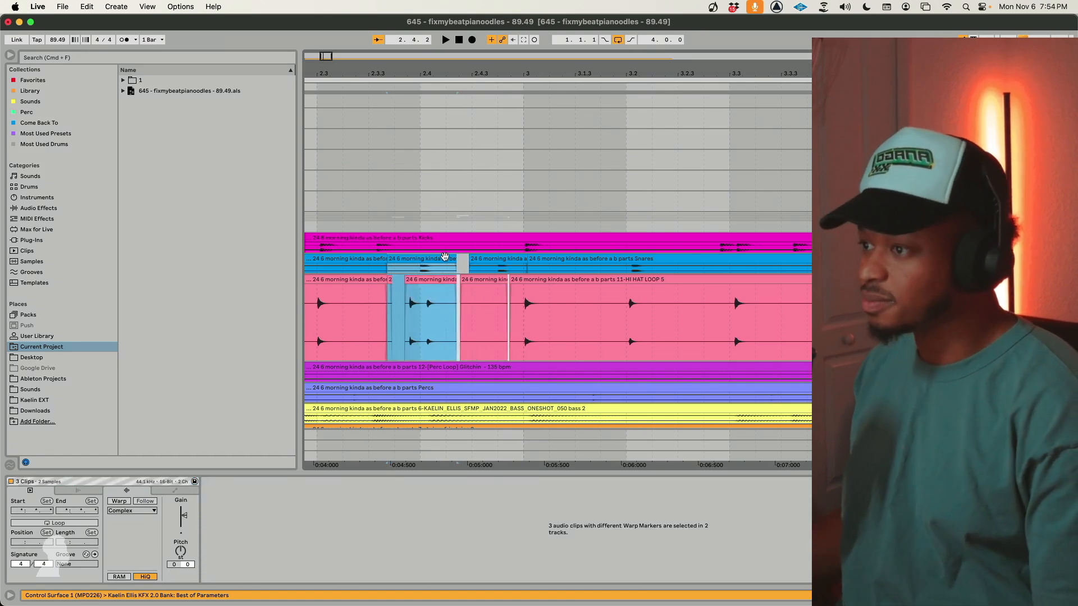
pyautogui.hscroll(-5, 444, 257)
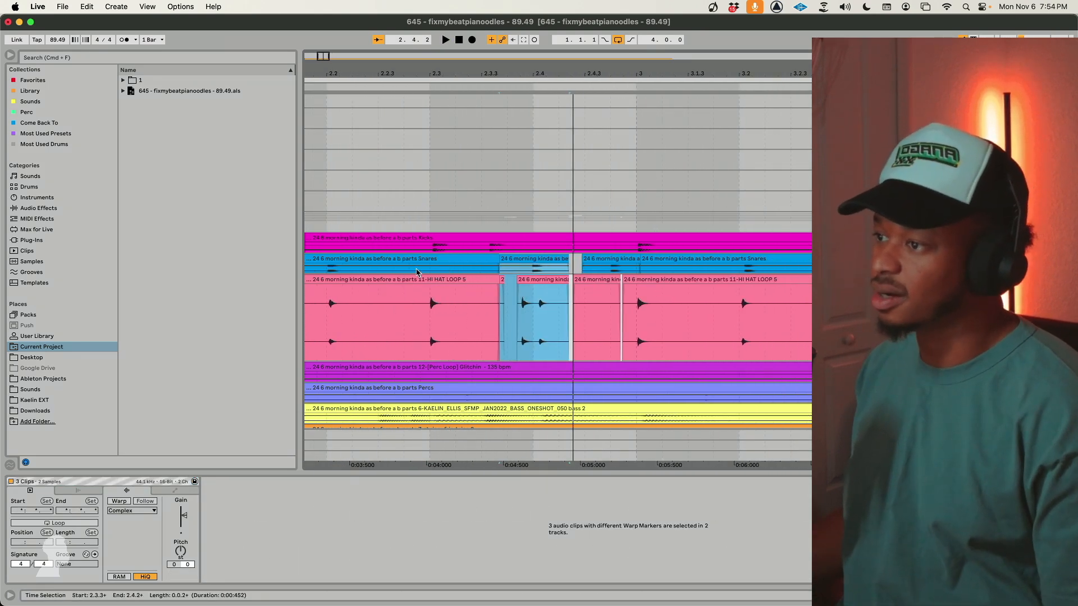
pyautogui.click(416, 269)
pyautogui.press('space')
pyautogui.press('space')
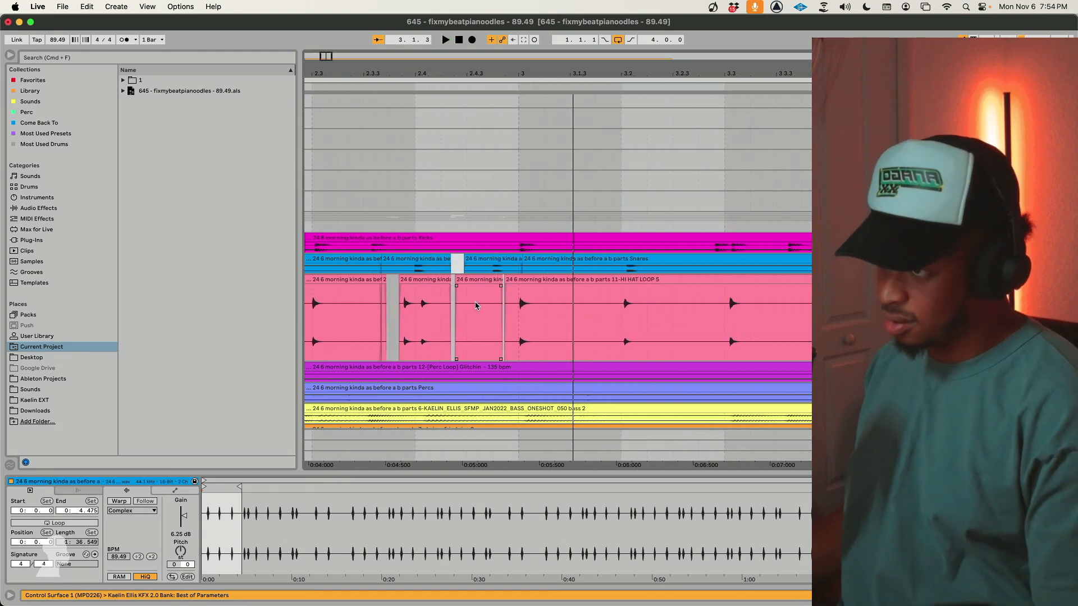
# Play back the edited passage with the first four bars in view and set the fixed grid to 1/8.
pyautogui.scroll(-5, 499, 271)
pyautogui.press('space')
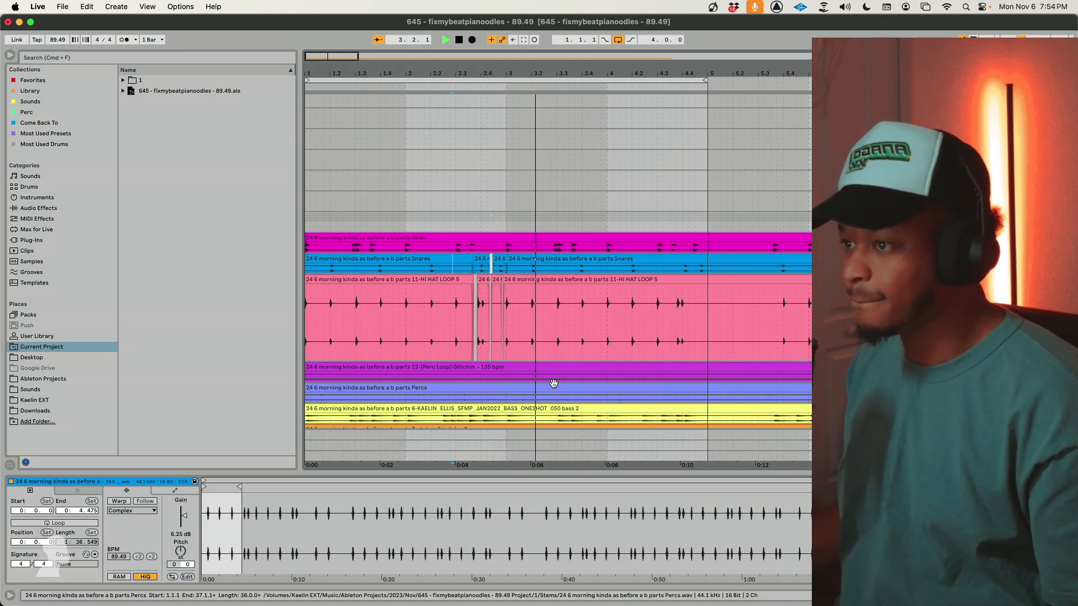
pyautogui.click(528, 330)
pyautogui.rightClick(585, 337)
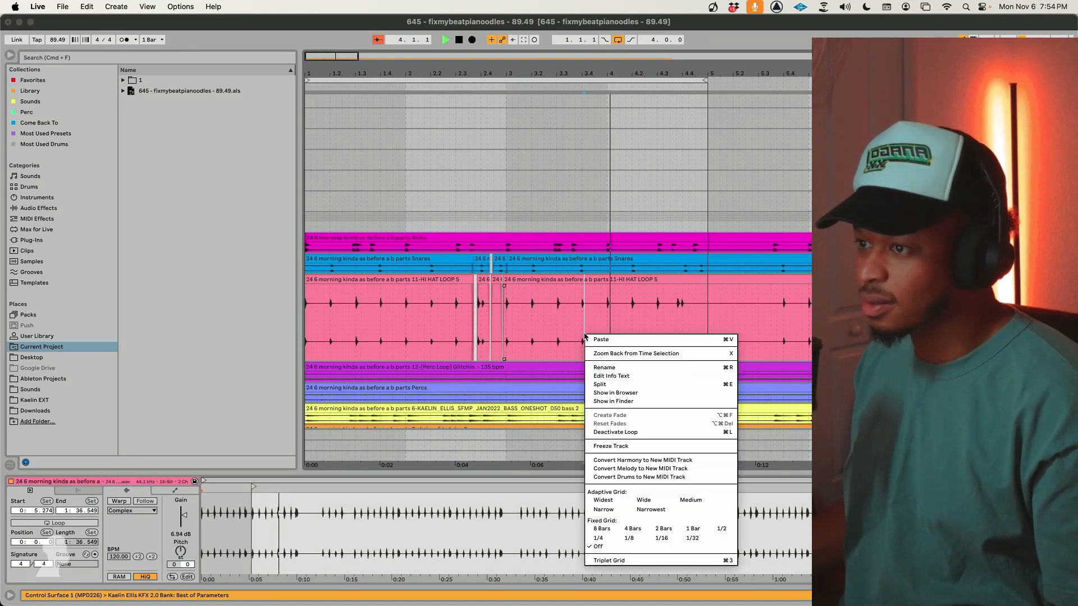
pyautogui.click(630, 537)
pyautogui.click(587, 306)
pyautogui.press('space')
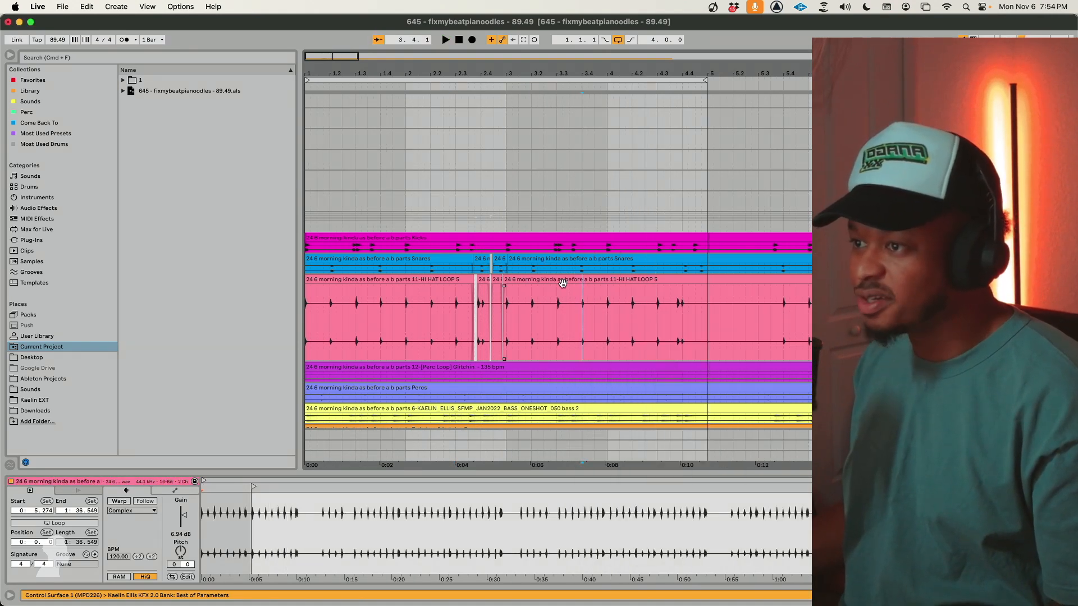
# Duplicate the snare and hi-hat passage from 3.3.3 to 4.1.3 directly after itself.
pyautogui.moveTo(563, 282); pyautogui.dragTo(608, 264)
pyautogui.press('space')
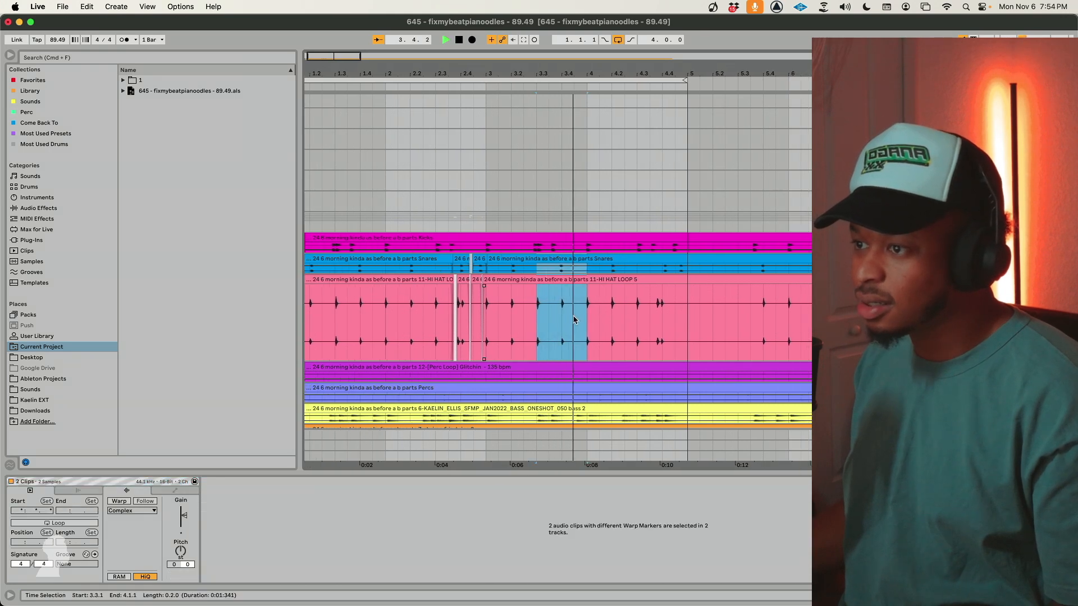
pyautogui.click(557, 302)
pyautogui.press('space')
pyautogui.moveTo(547, 266); pyautogui.dragTo(593, 316)
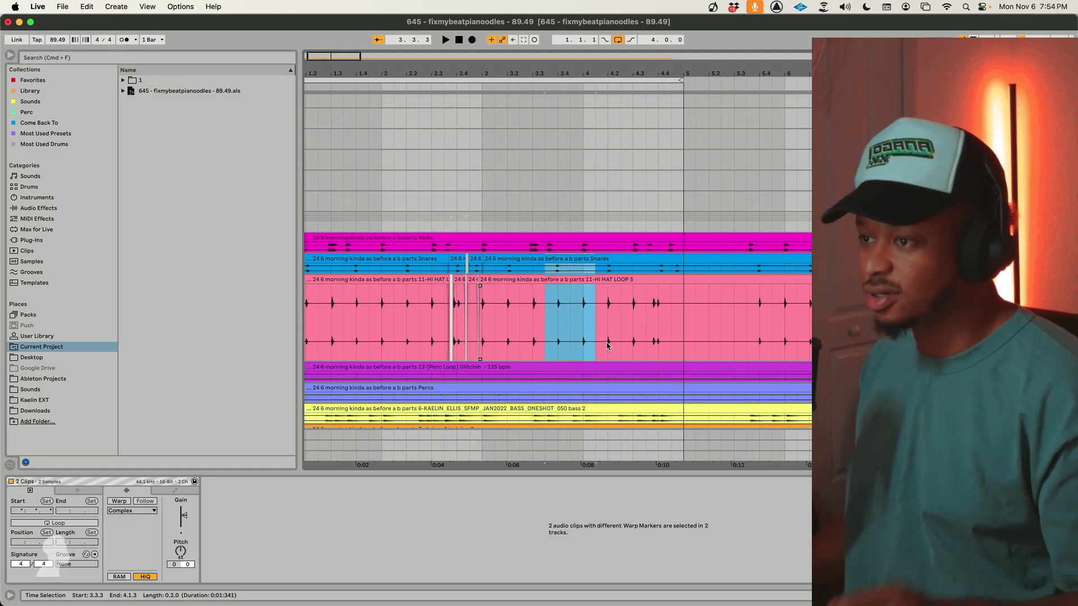
pyautogui.press('super+d')
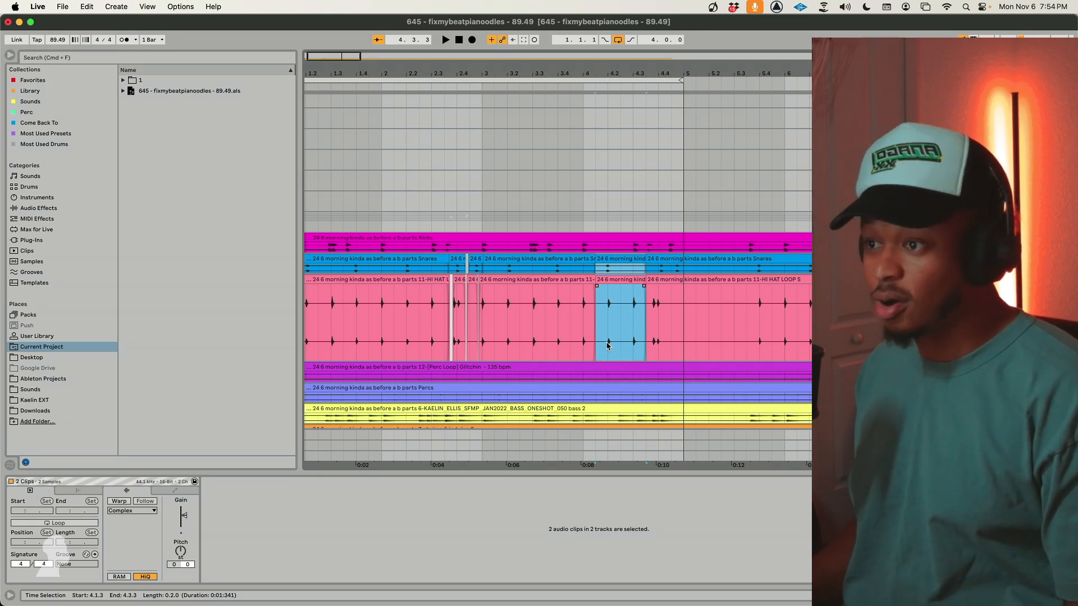
# Paste the copied snare and hi-hat passage at 3.1.3 and audition the edit.
pyautogui.click(497, 276)
pyautogui.press('super+v')
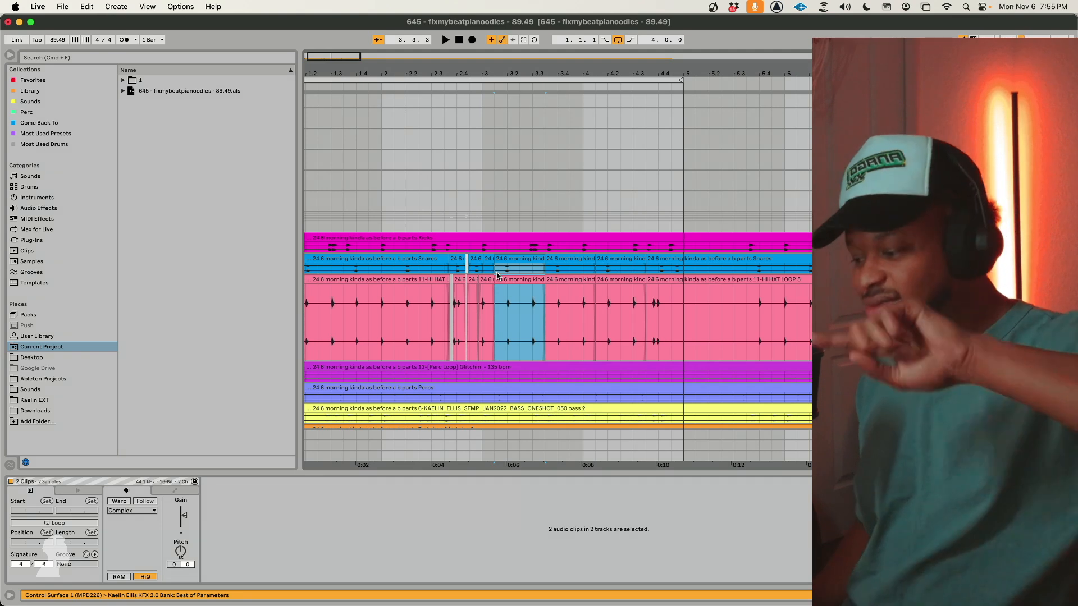
pyautogui.press('space')
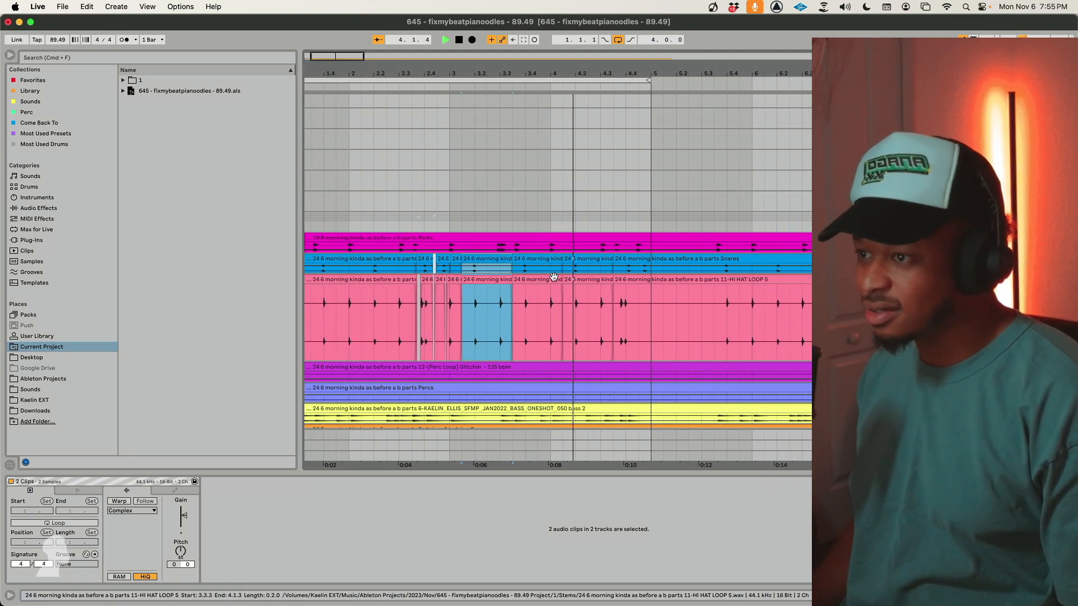
pyautogui.hscroll(-3, 553, 277)
pyautogui.press('space')
# Replace the snare and hi-hat passage from 4.3.1 to 5.1.1 with a copy of the one from 2.3.1 to 3.1.1, then play the loop.
pyautogui.click(458, 275)
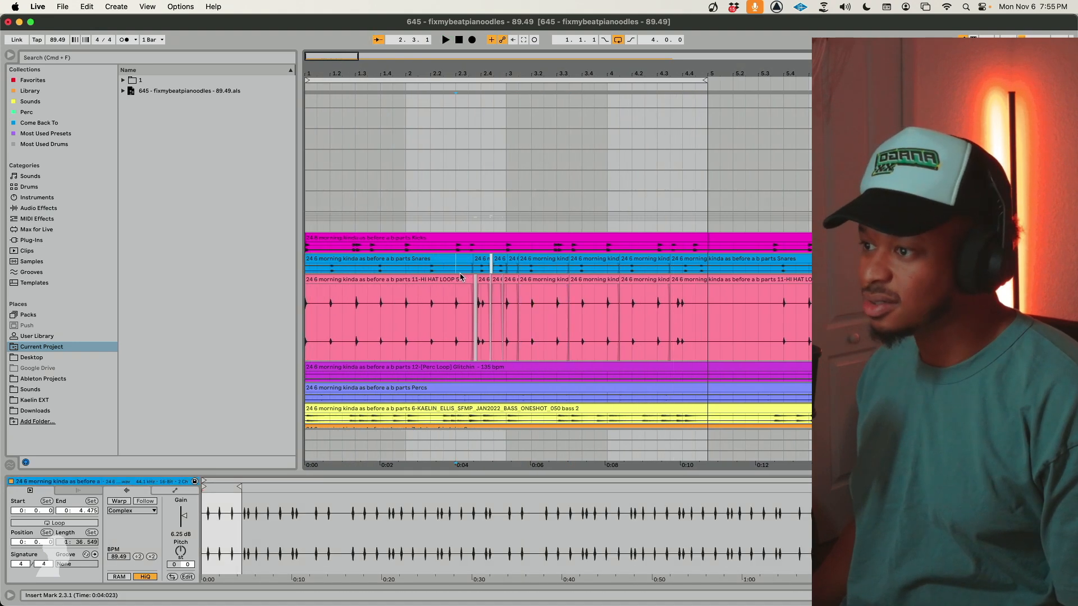
pyautogui.moveTo(453, 272); pyautogui.dragTo(511, 315)
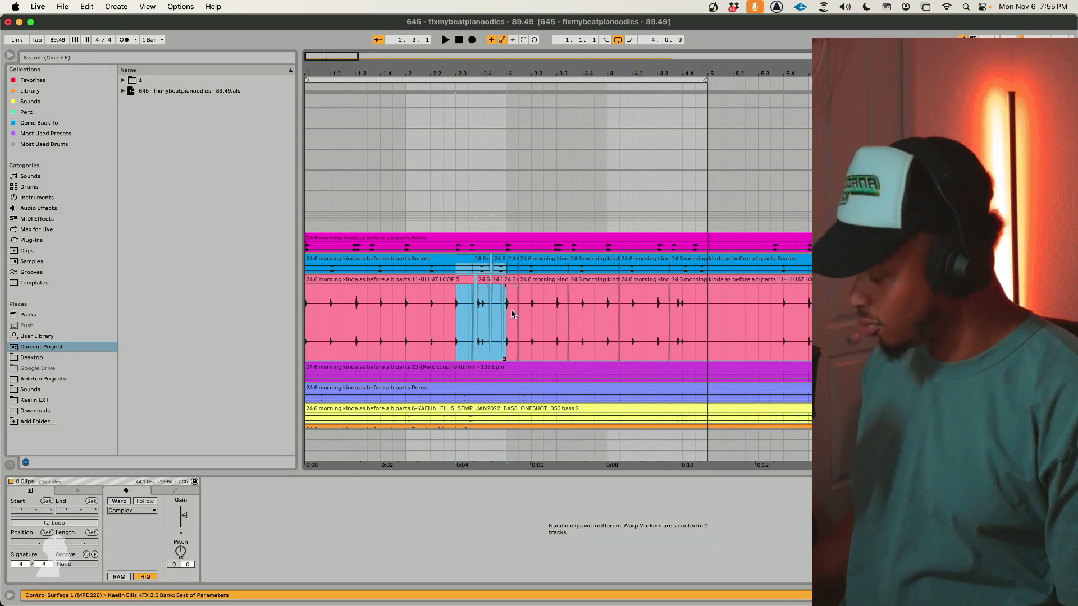
pyautogui.moveTo(658, 273); pyautogui.dragTo(705, 307)
pyautogui.press('Delete')
pyautogui.press('super+v')
pyautogui.press('space')
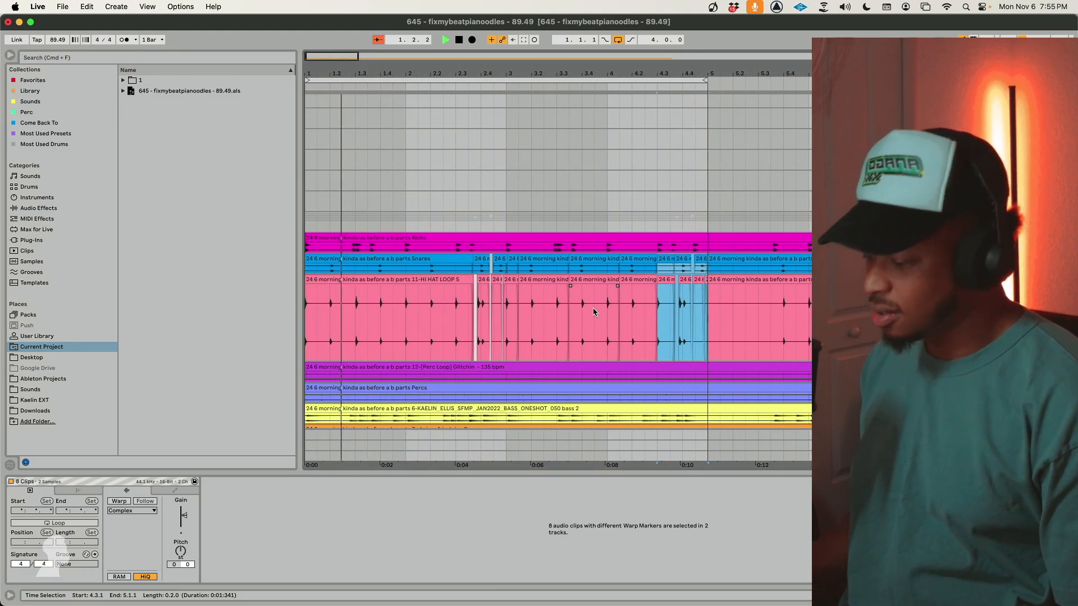
# Copy the snare and hi-hat passage from 3.1.1 to 4.2.3 over the start of the loop at 1.1.1 and play it.
pyautogui.click(482, 322)
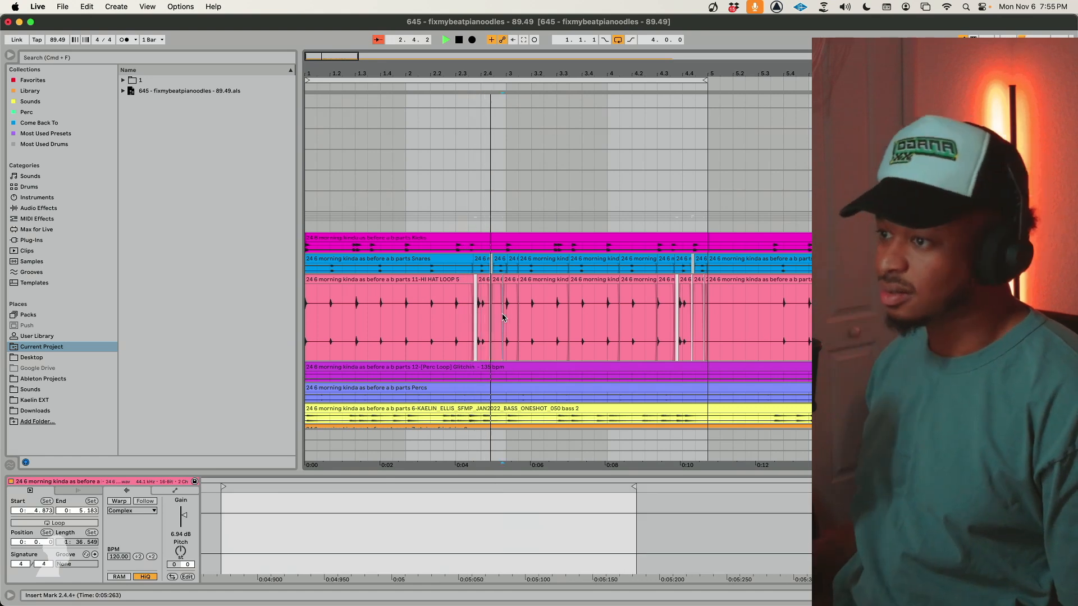
pyautogui.click(507, 281)
pyautogui.click(509, 273)
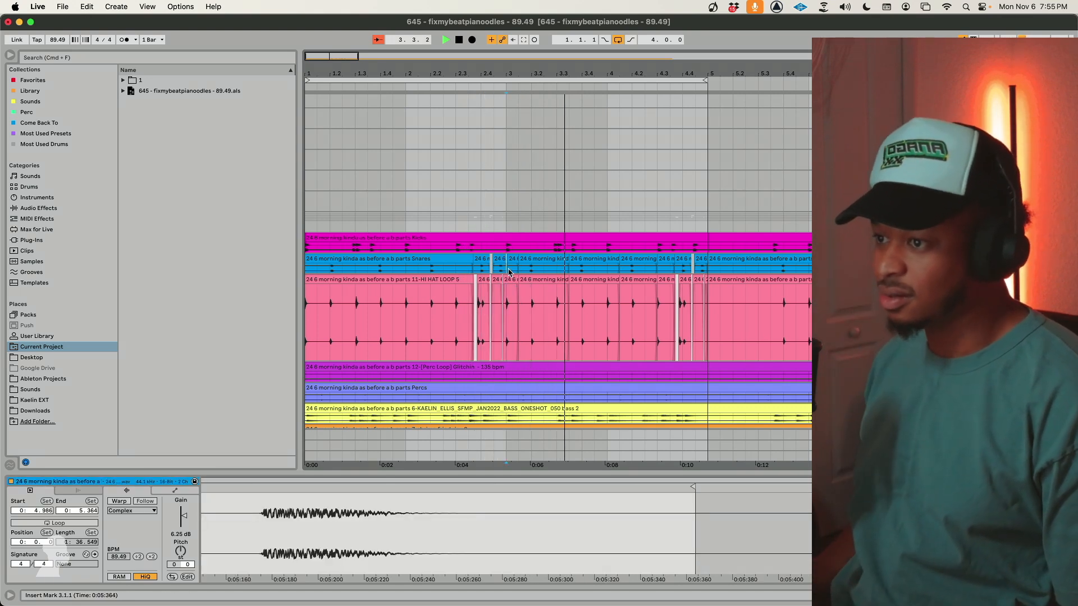
pyautogui.moveTo(509, 287); pyautogui.dragTo(644, 309)
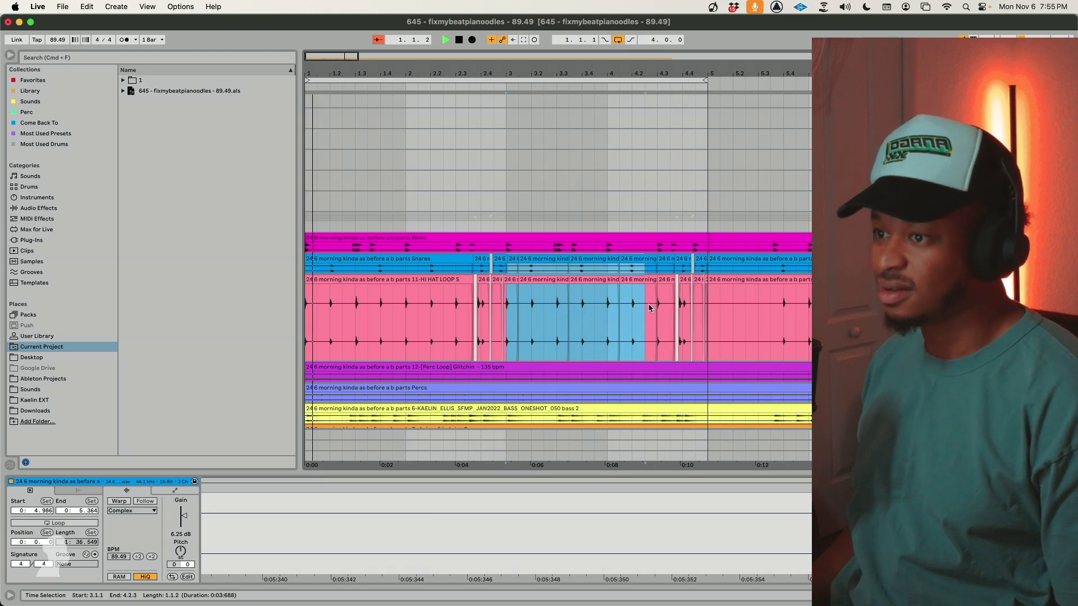
pyautogui.press('space')
pyautogui.click(306, 272)
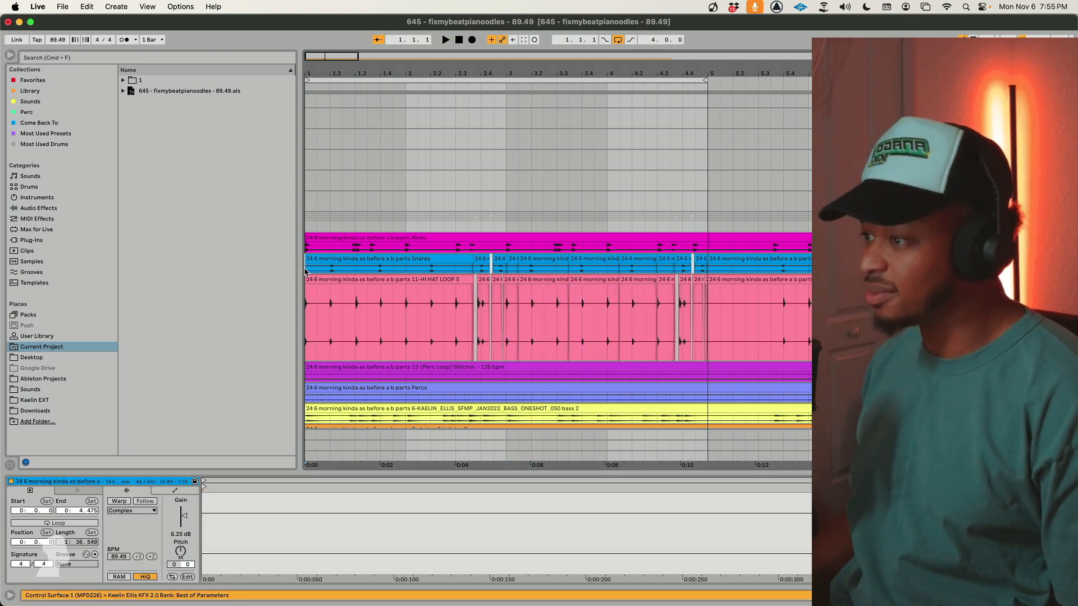
pyautogui.press('super+v')
pyautogui.press('space')
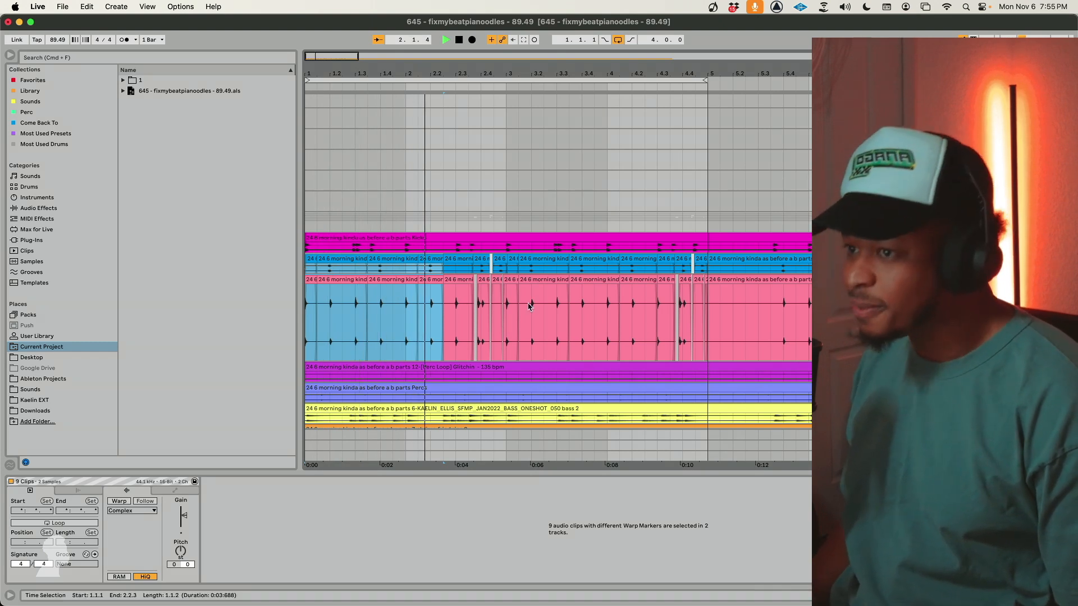
pyautogui.hotkey('shift', 'Tab')
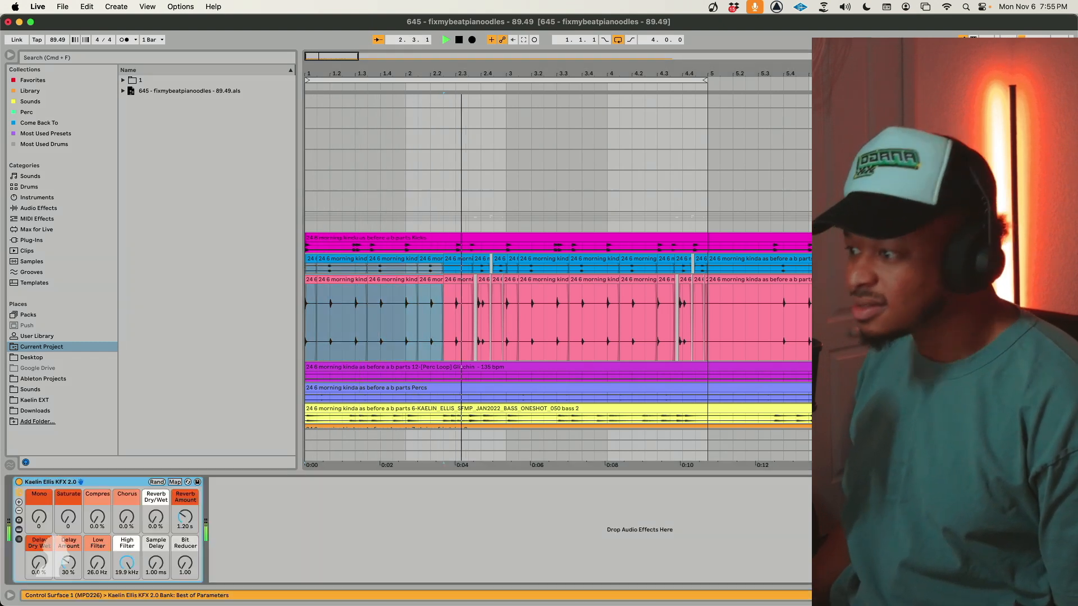
pyautogui.click(72, 521)
pyautogui.hscroll(1, 504, 267)
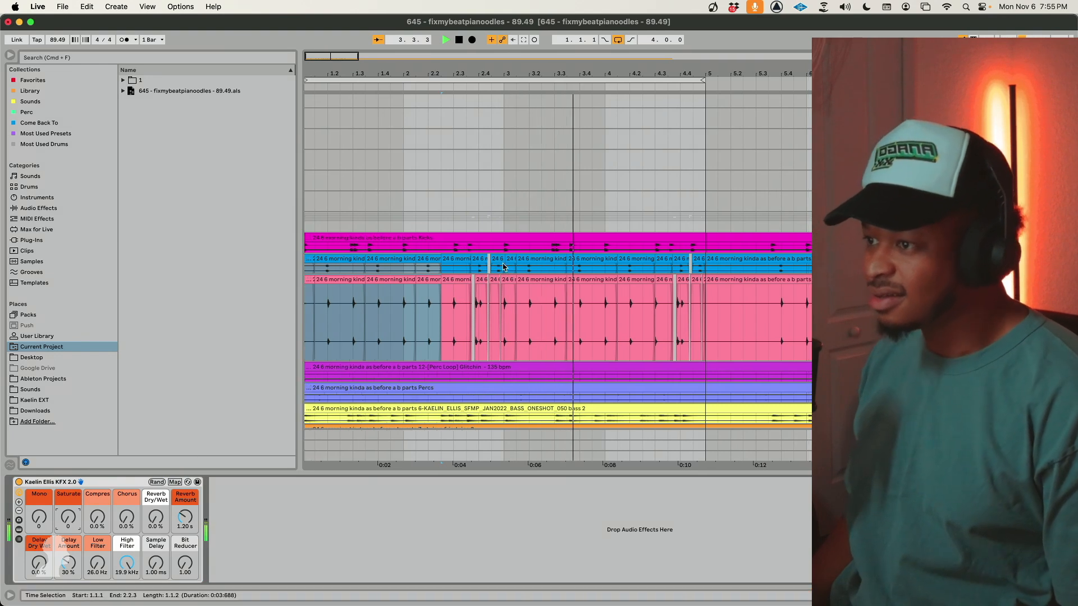
# Lower the gain of the snare slice just before bar 3 to -4.39 dB and audition it.
pyautogui.press('space')
pyautogui.click(471, 269)
pyautogui.moveTo(183, 515); pyautogui.dragTo(184, 521)
pyautogui.press('space')
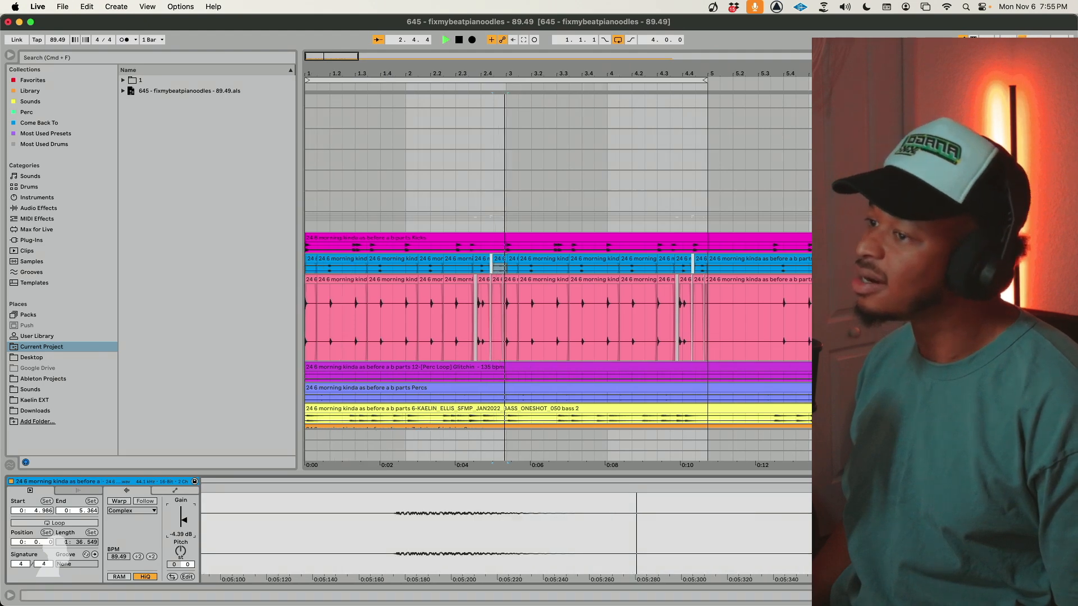
pyautogui.press('space')
pyautogui.press('space')
# Enable warping on the snare slice with its current timing kept, using Beats mode with Transients preserved and transient looping off.
pyautogui.click(121, 501)
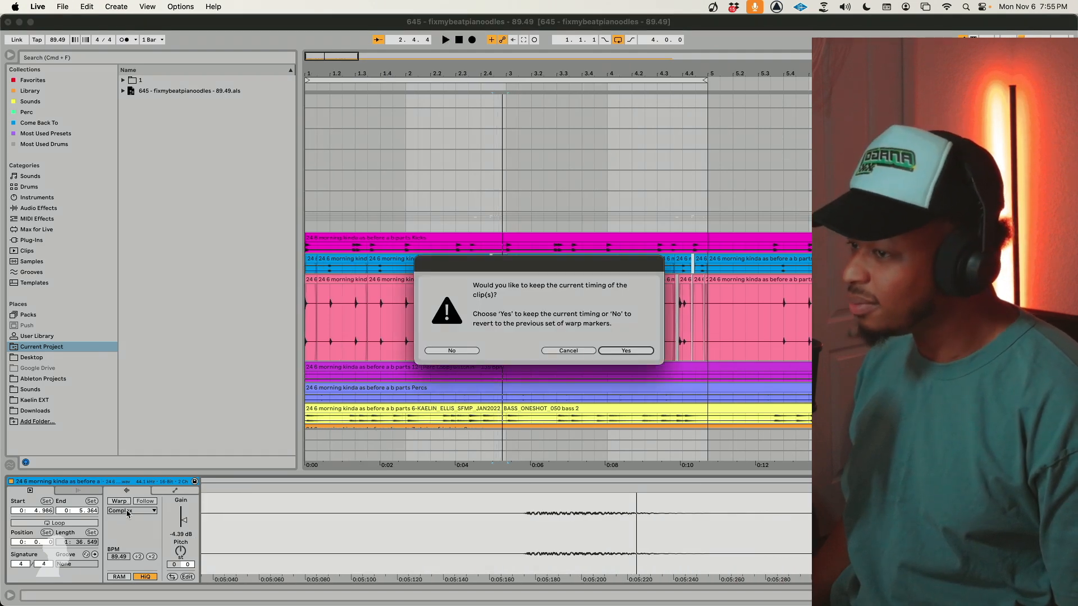
pyautogui.press('Return')
pyautogui.click(133, 512)
pyautogui.click(130, 520)
pyautogui.click(128, 538)
pyautogui.click(125, 544)
# Set the snare slice's transient envelope to 29 and its gain to -2.41 dB, auditioning the sound.
pyautogui.press('space')
pyautogui.moveTo(147, 537); pyautogui.dragTo(147, 590)
pyautogui.press('space')
pyautogui.press('space')
pyautogui.press('space')
pyautogui.press('space')
pyautogui.moveTo(147, 537); pyautogui.dragTo(185, 516)
pyautogui.press('space')
pyautogui.press('space')
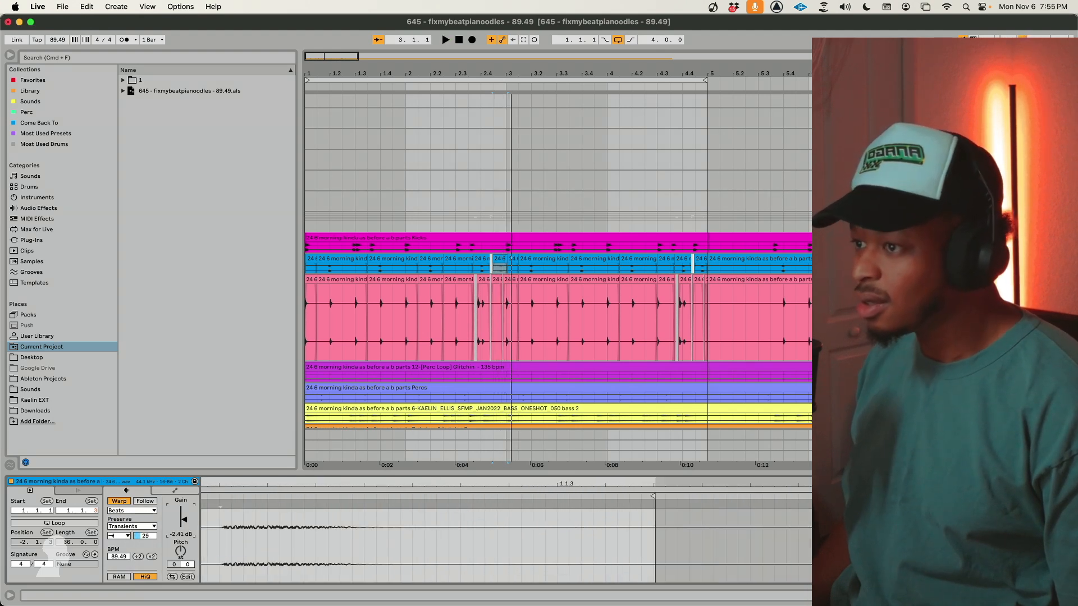
# Replace the snare slice just before bar 5 with a copy of the edited slice and play the loop.
pyautogui.press('space')
pyautogui.press('space')
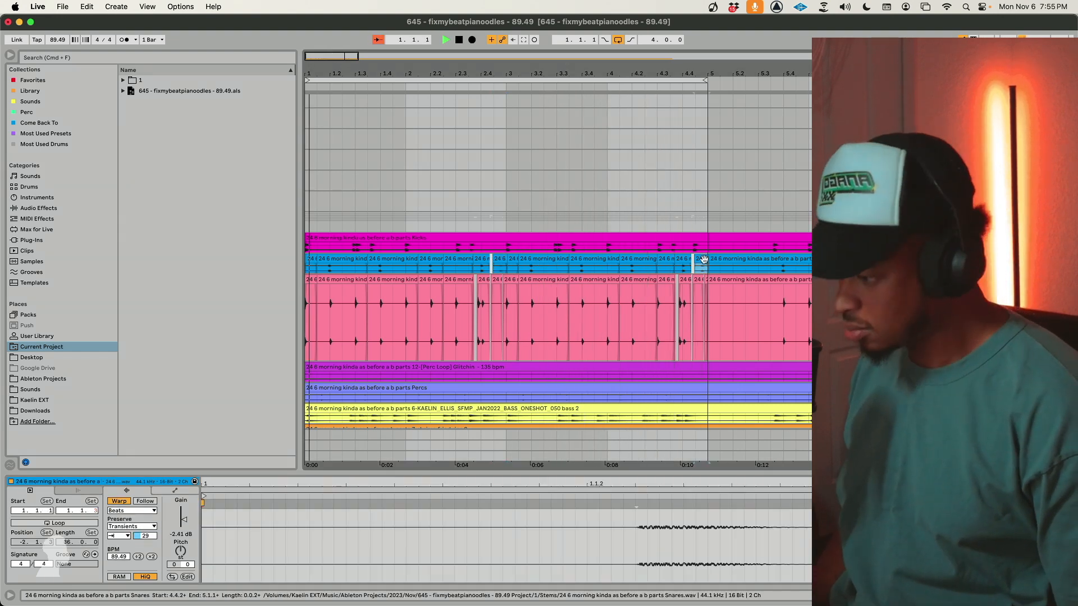
# Try Saturate at 127 on the hi-hat track's effect rack, undo it and set Saturate to 66.
pyautogui.click(709, 286)
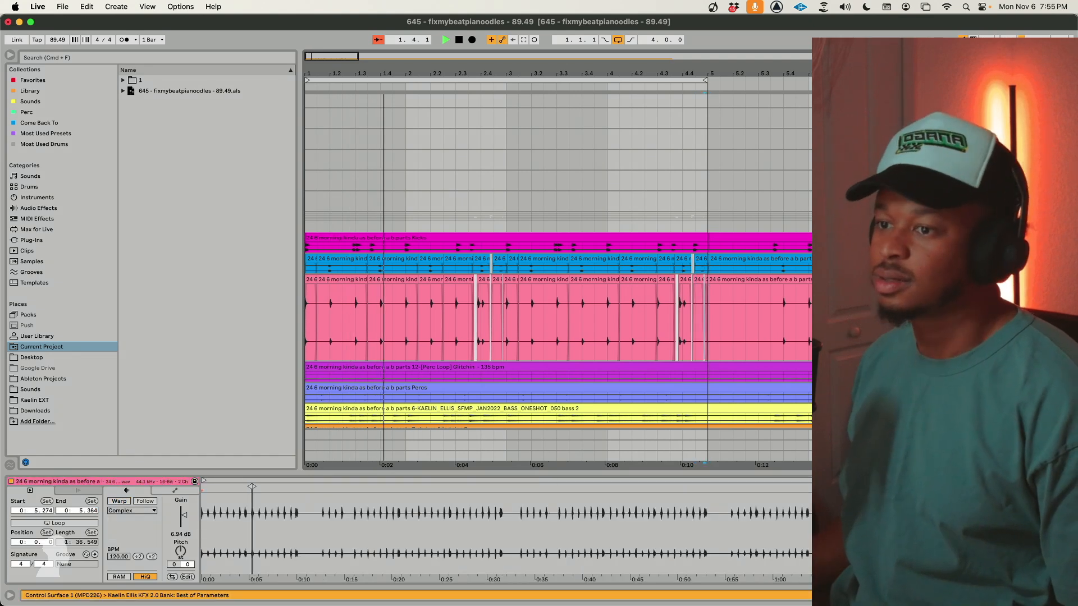
pyautogui.hotkey('shift', 'Tab')
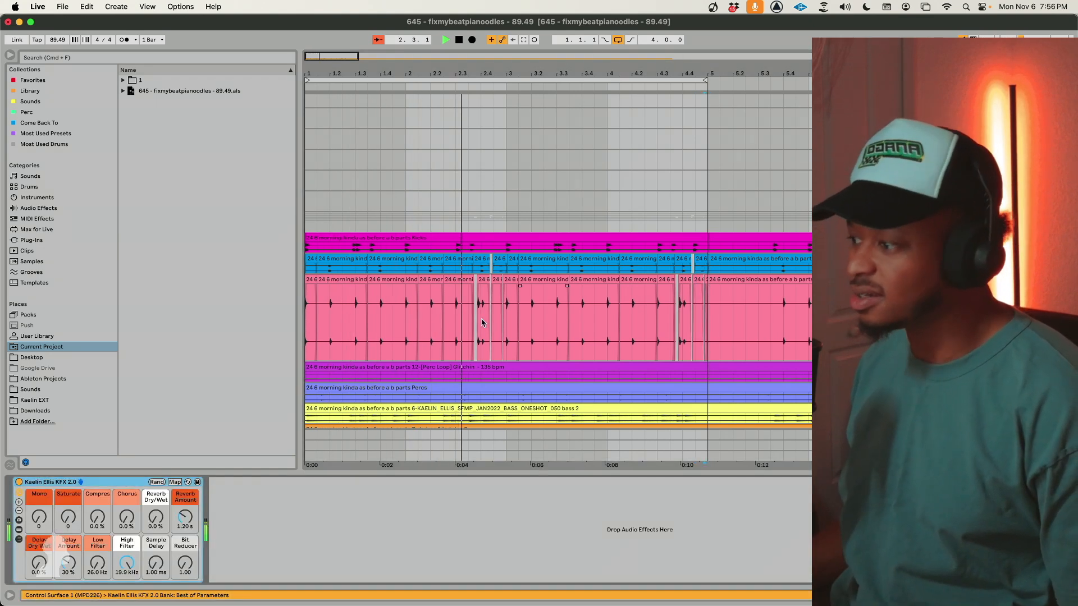
pyautogui.moveTo(68, 518); pyautogui.dragTo(68, 498)
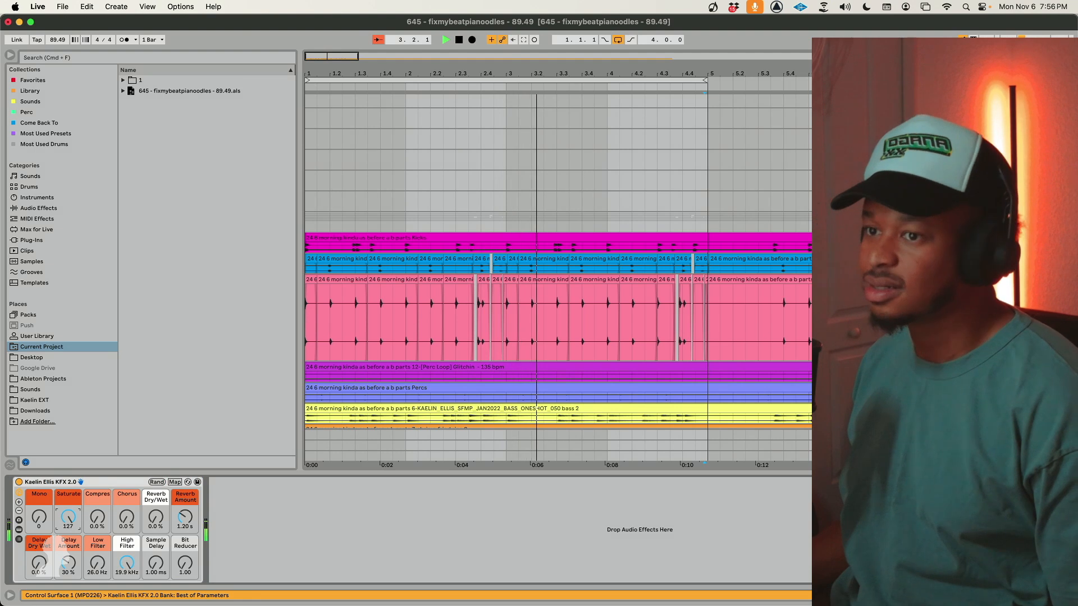
pyautogui.press('super+z')
pyautogui.press('super+shift+z')
pyautogui.moveTo(68, 518); pyautogui.dragTo(68, 519)
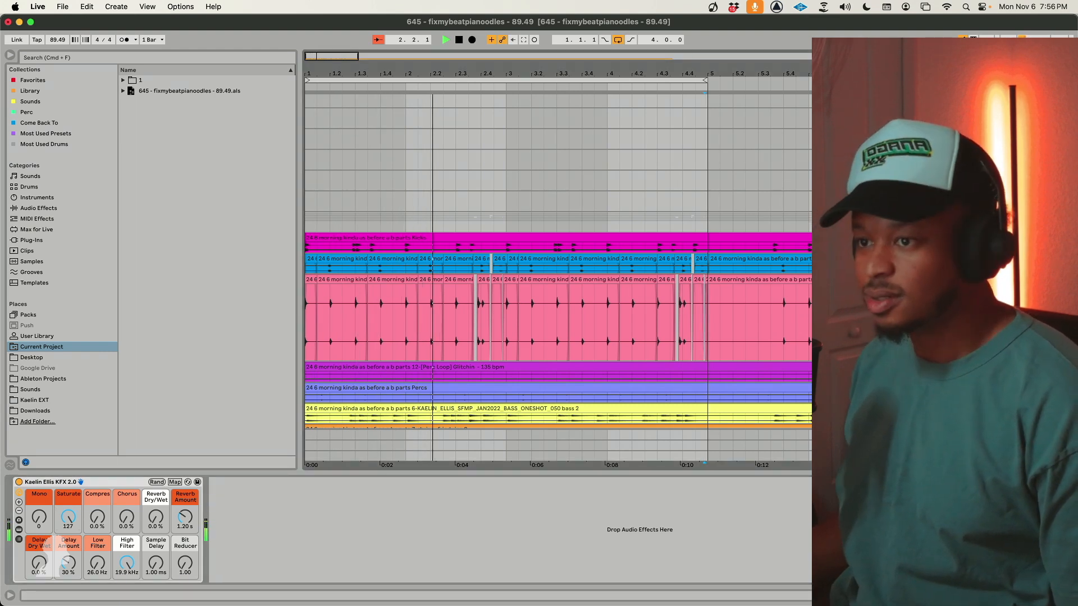
pyautogui.press('super+z')
pyautogui.moveTo(67, 525); pyautogui.dragTo(66, 486)
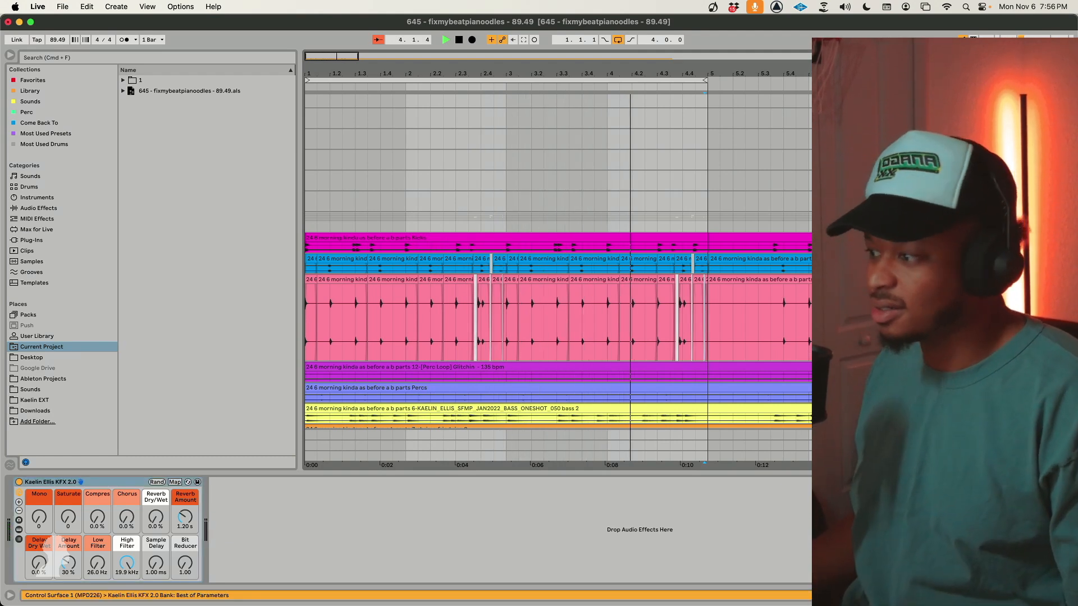
# Set the effect rack's Low Filter to 222 Hz and compare the sound with the change undone.
pyautogui.moveTo(98, 564); pyautogui.dragTo(99, 541)
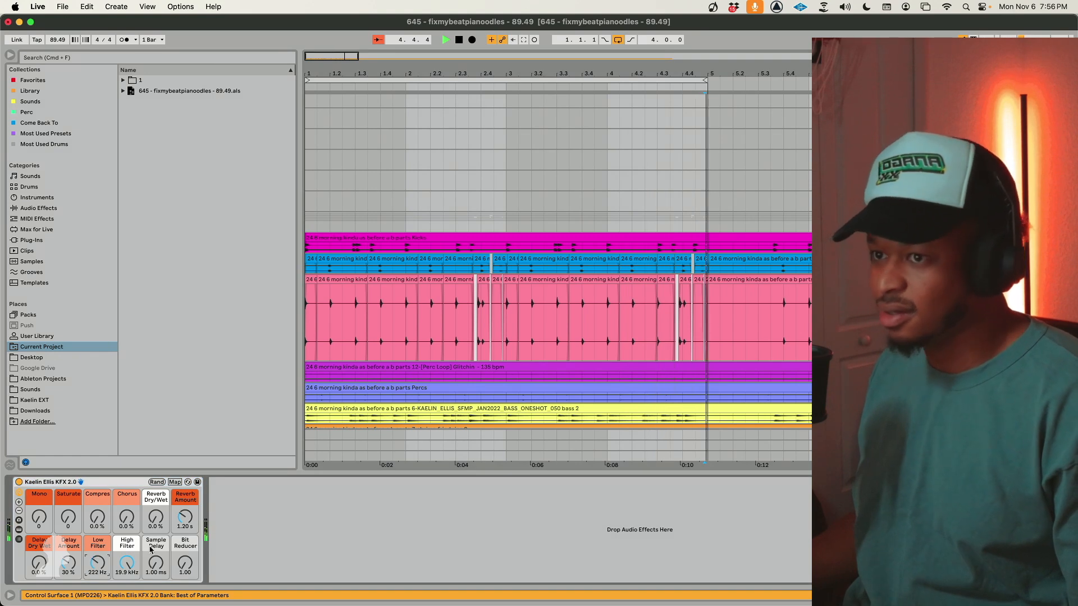
pyautogui.press('super+z')
pyautogui.press('super+z')
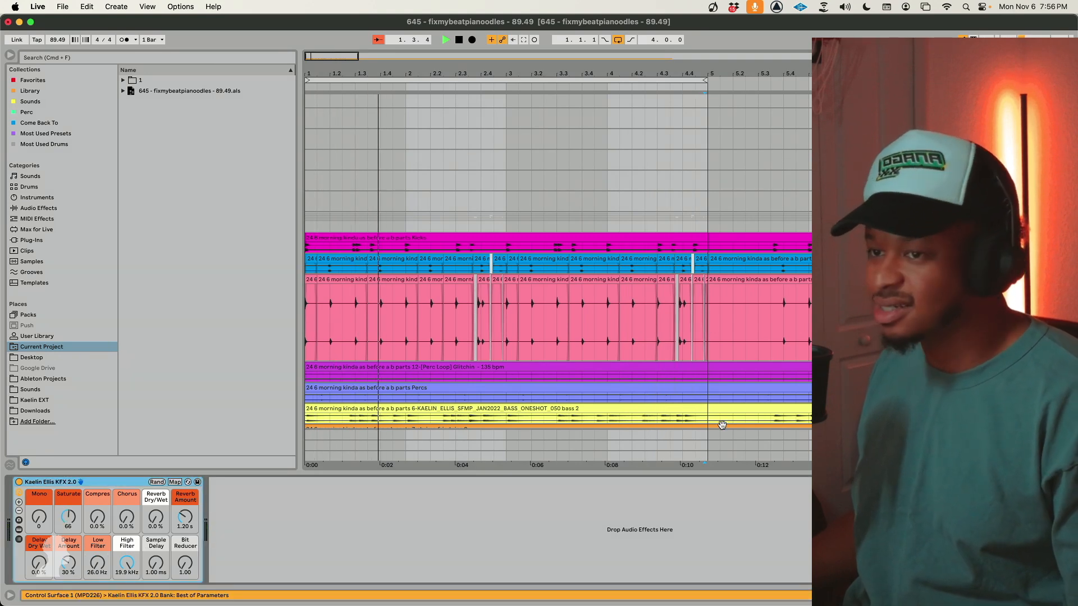
pyautogui.moveTo(97, 571); pyautogui.dragTo(97, 544)
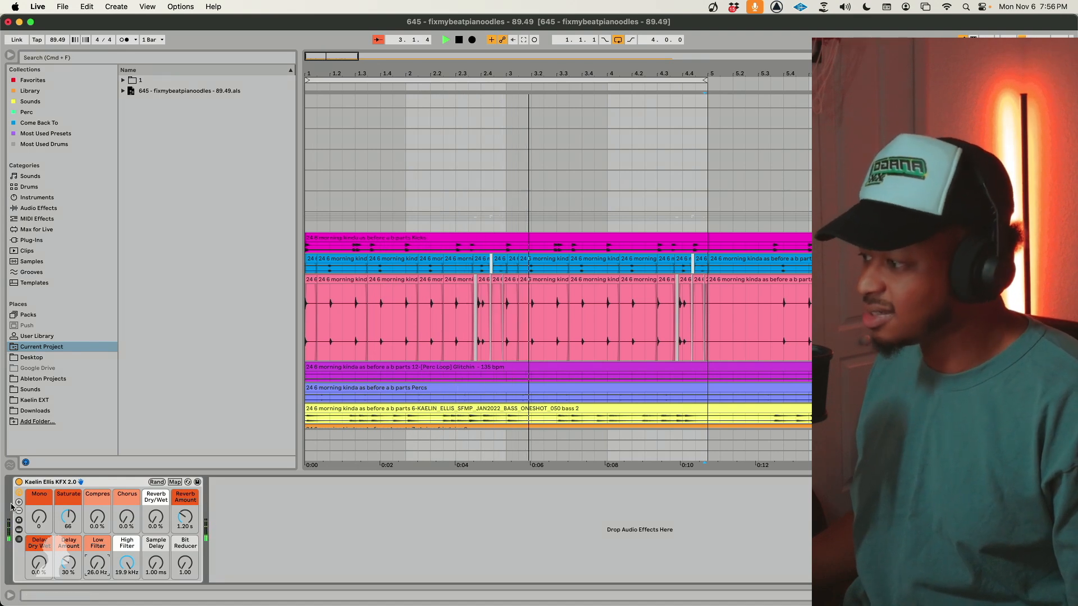
pyautogui.click(19, 502)
pyautogui.click(18, 502)
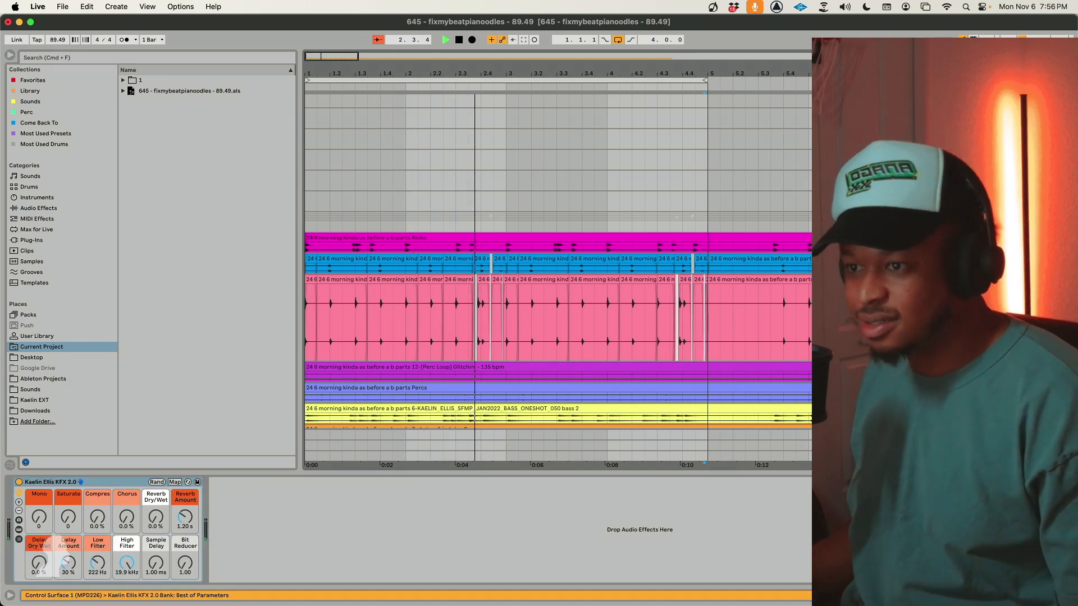
# Turn on the metronome to check the perc loop clip's timing and enlarge the perc loop's track height.
pyautogui.doubleClick(614, 367)
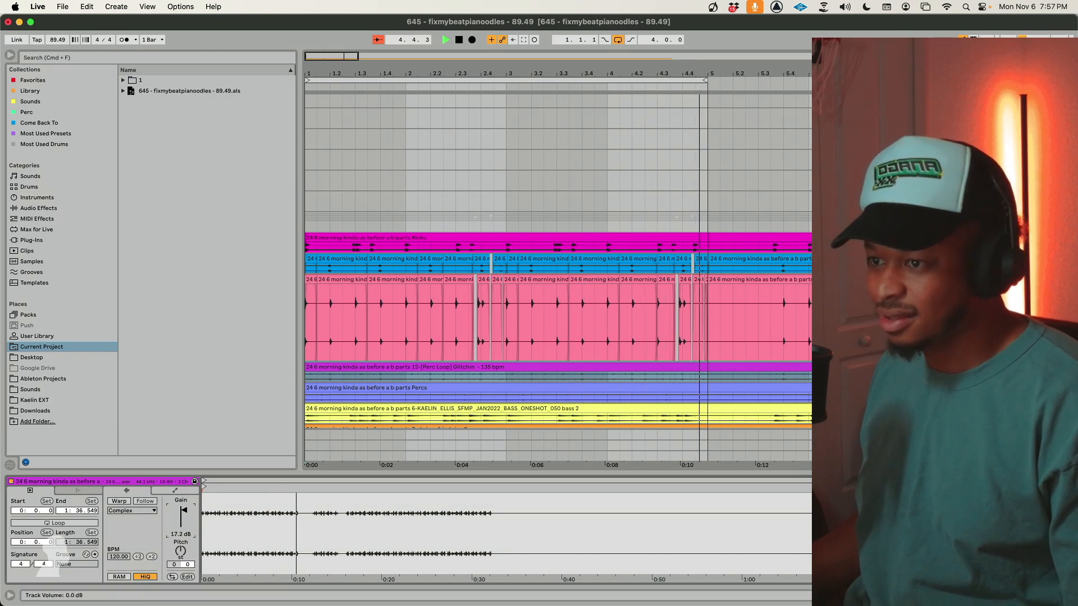
pyautogui.click(125, 41)
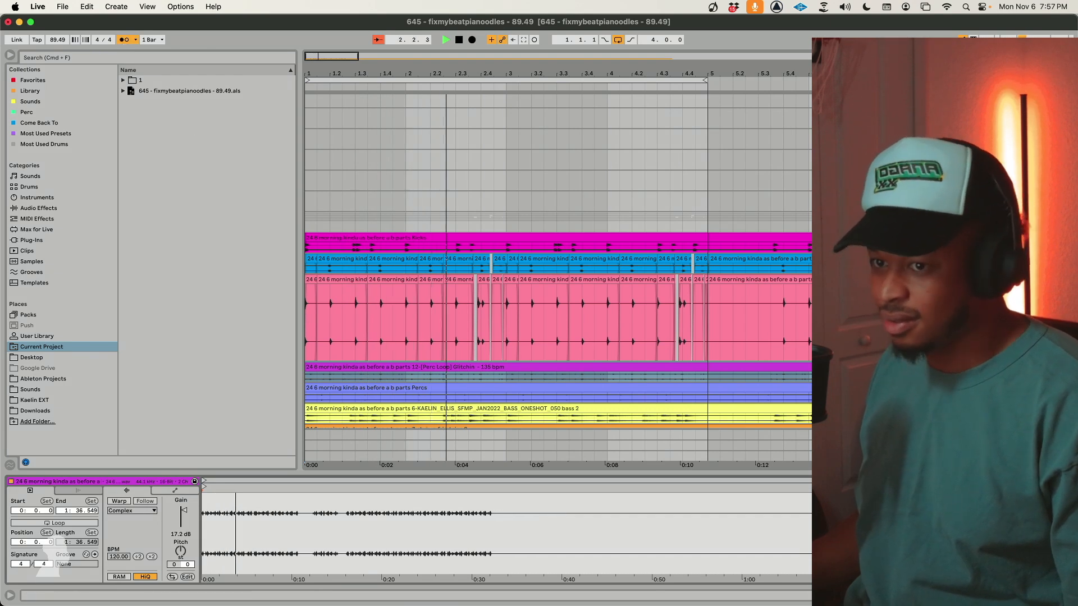
pyautogui.press('space')
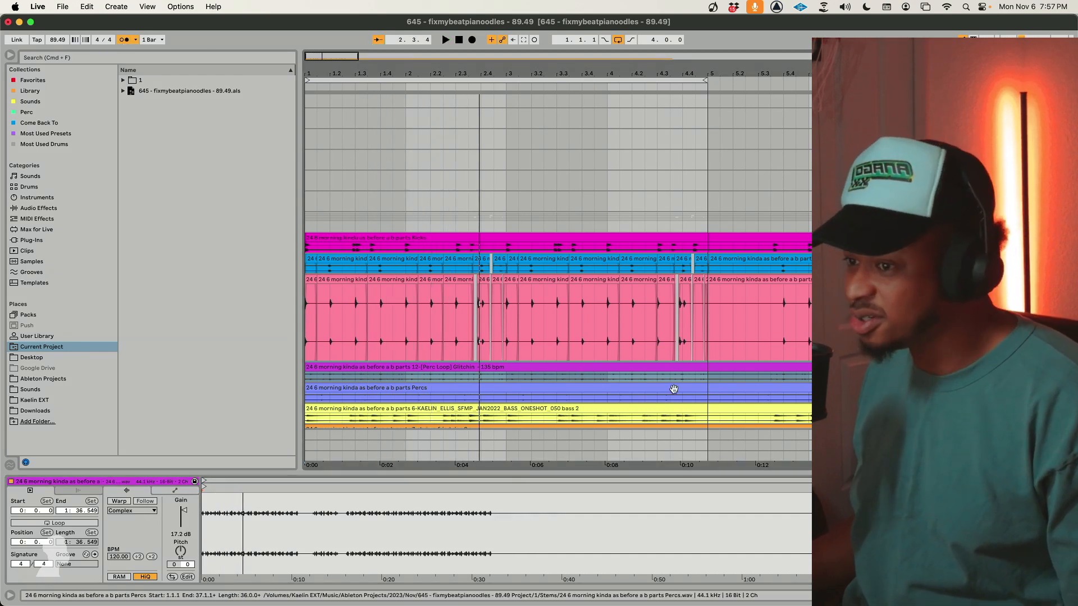
pyautogui.hotkey('alt', '+')
pyautogui.hotkey('alt', '+')
pyautogui.hotkey('alt', '+')
pyautogui.hotkey('alt', '+')
pyautogui.hotkey('alt', '+')
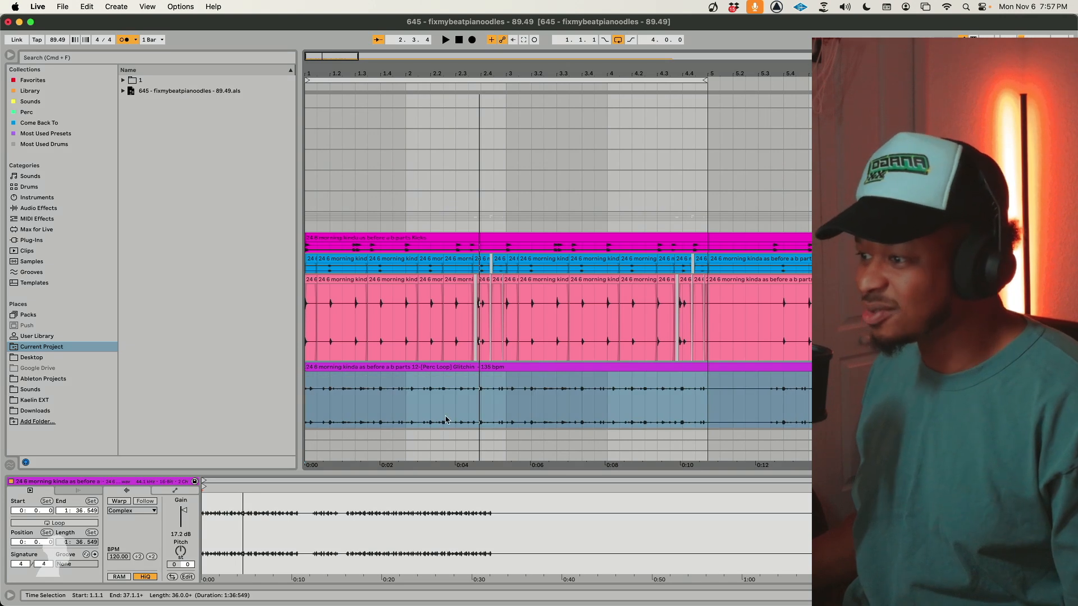
# Adjust the perc loop clip's gain while the loop plays and show the track's effect rack.
pyautogui.click(428, 376)
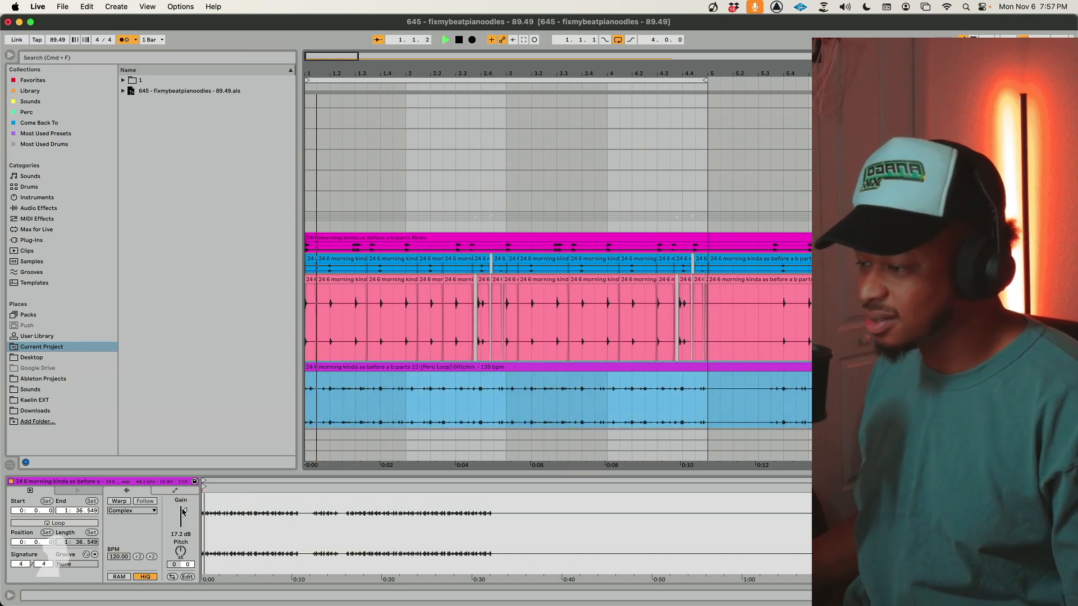
pyautogui.moveTo(182, 512); pyautogui.dragTo(182, 508)
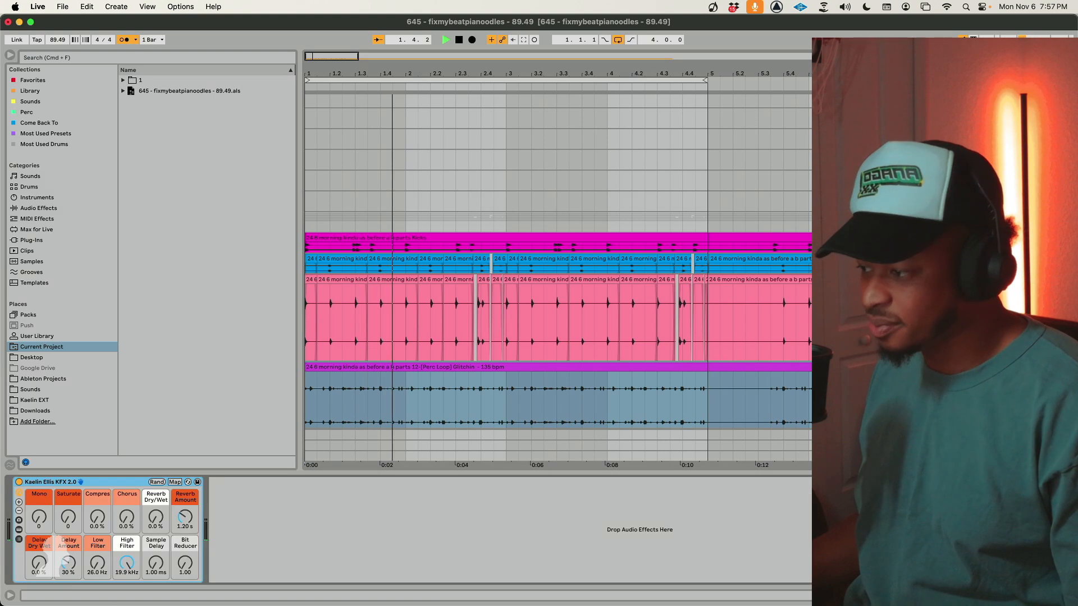
pyautogui.hotkey('shift', 'Tab')
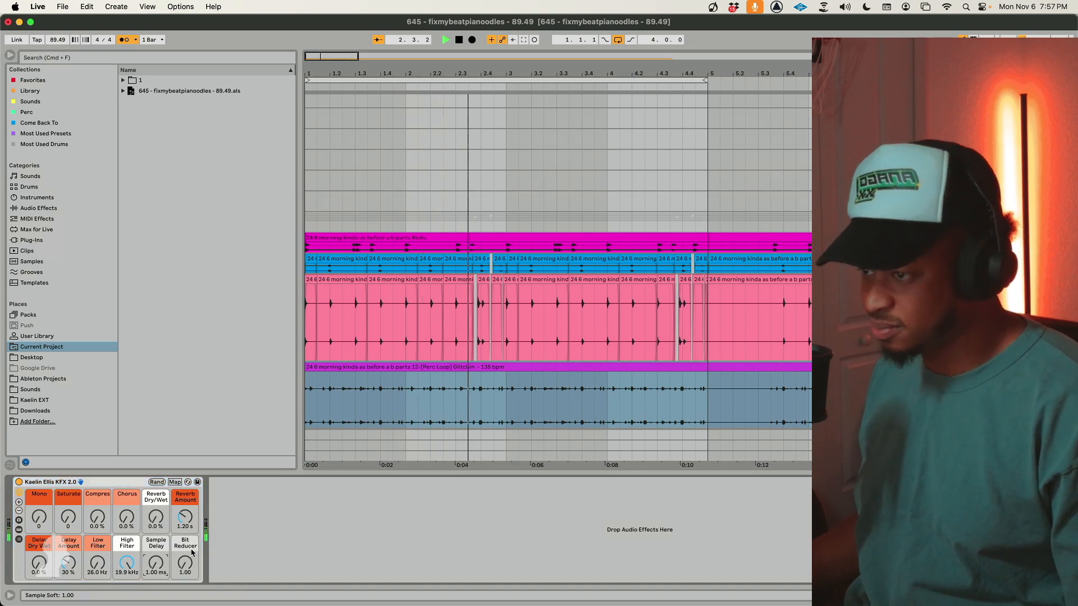
# Replace bars 2 to 4 of the perc loop with copies of bar 1 and delete the surplus copy in bar 5.
pyautogui.moveTo(406, 404); pyautogui.dragTo(248, 394)
pyautogui.press('super+d')
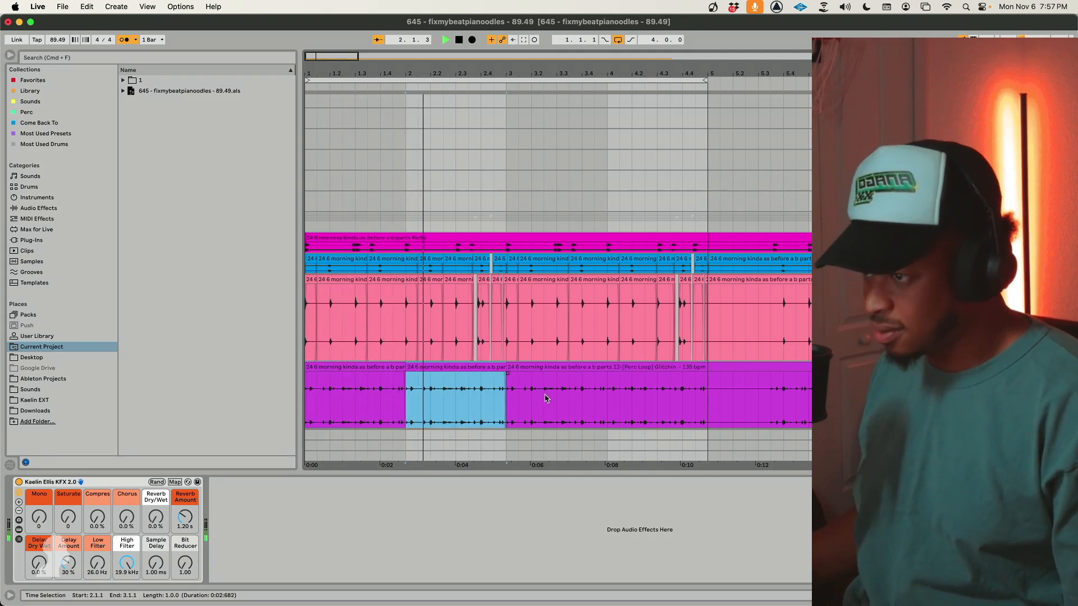
pyautogui.press('super+d')
pyautogui.press('super+d')
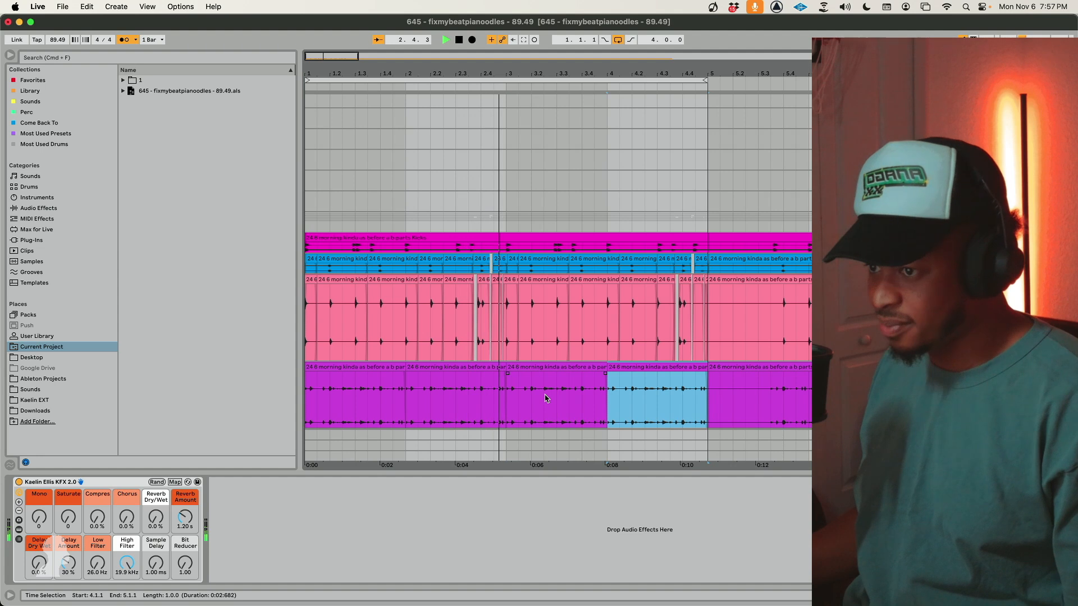
pyautogui.press('super+d')
pyautogui.press('Delete')
# Set the perc loop rack's Low Filter to 273 Hz and turn off the metronome.
pyautogui.click(156, 563)
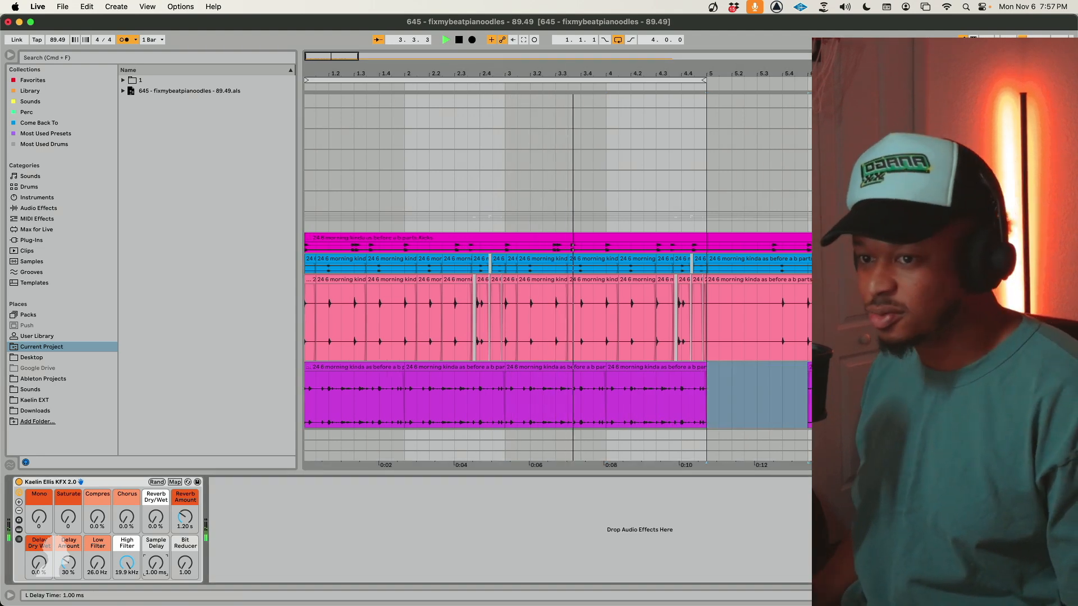
pyautogui.moveTo(98, 563); pyautogui.dragTo(97, 536)
pyautogui.click(124, 40)
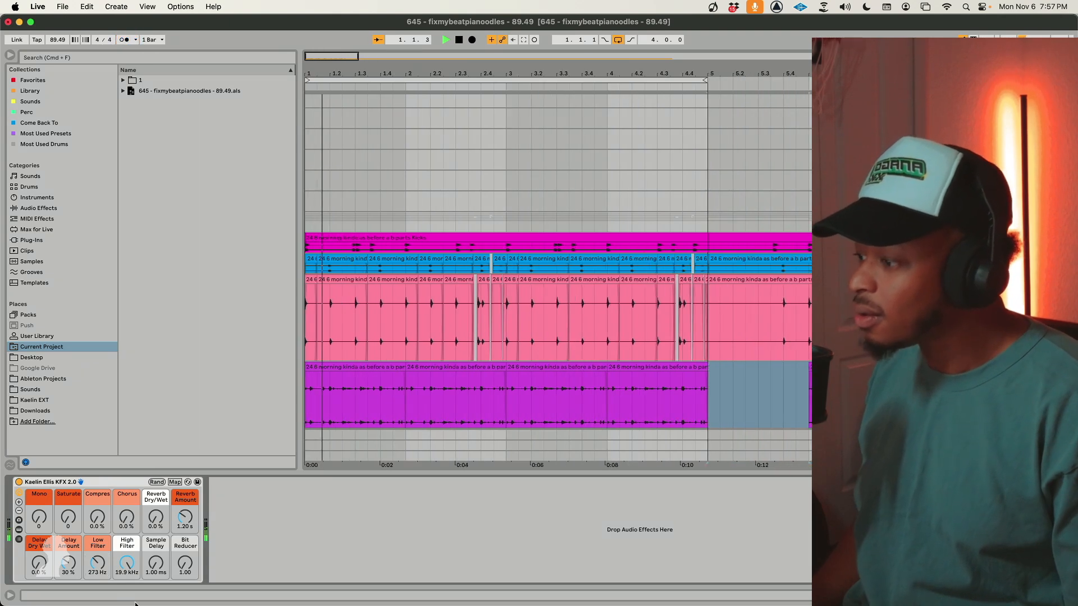
# Set the perc loop rack's Chorus to 54 % and Sample Delay to 1.21 ms, with the rack's devices shown.
pyautogui.moveTo(127, 563); pyautogui.dragTo(127, 471)
pyautogui.click(19, 530)
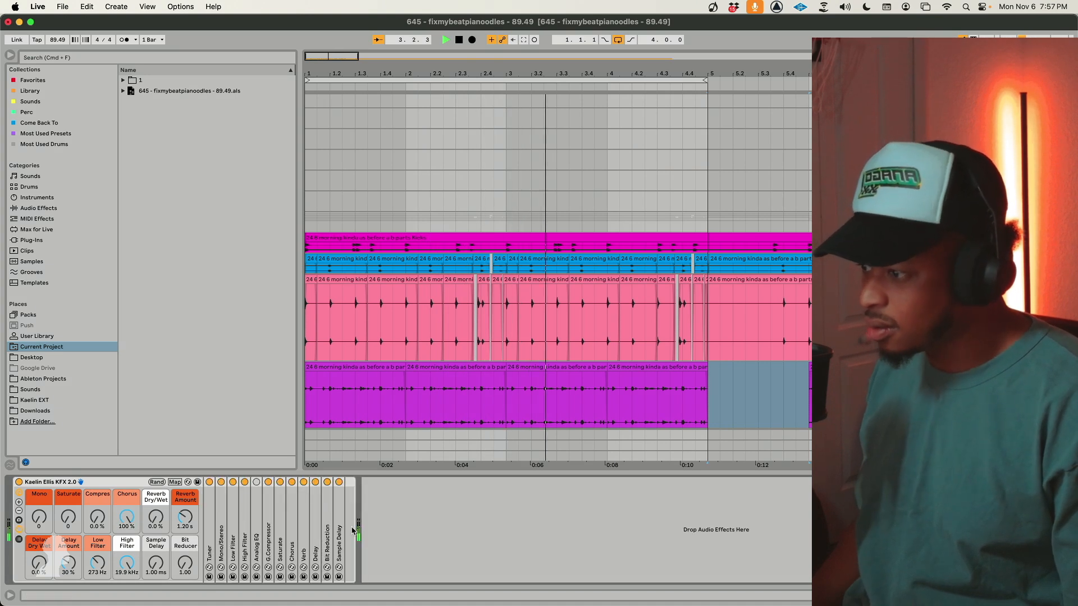
pyautogui.moveTo(126, 517); pyautogui.dragTo(127, 544)
pyautogui.click(162, 516)
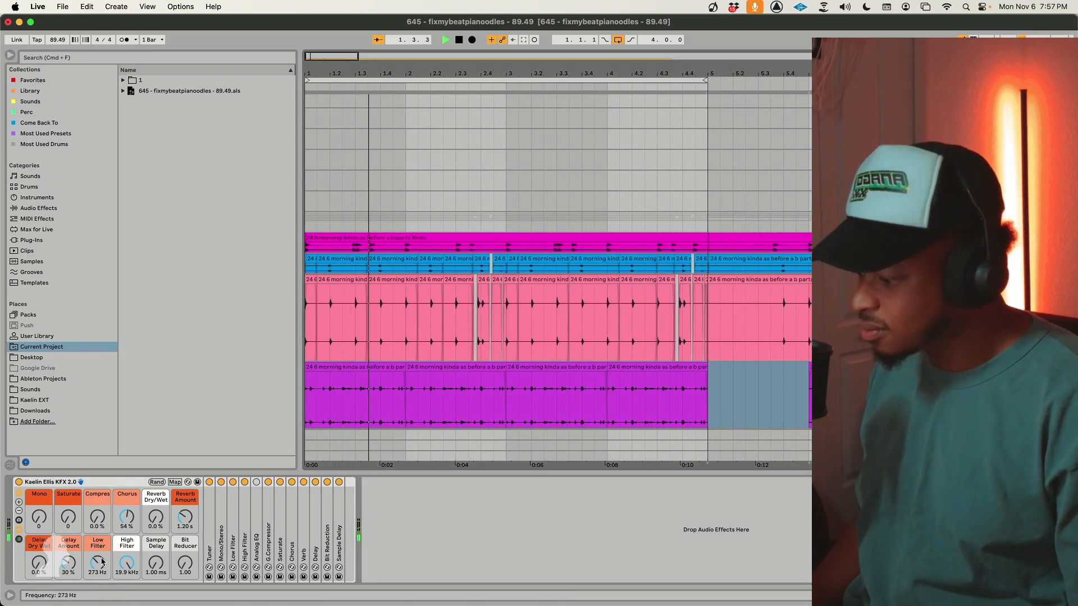
pyautogui.moveTo(156, 564); pyautogui.dragTo(157, 556)
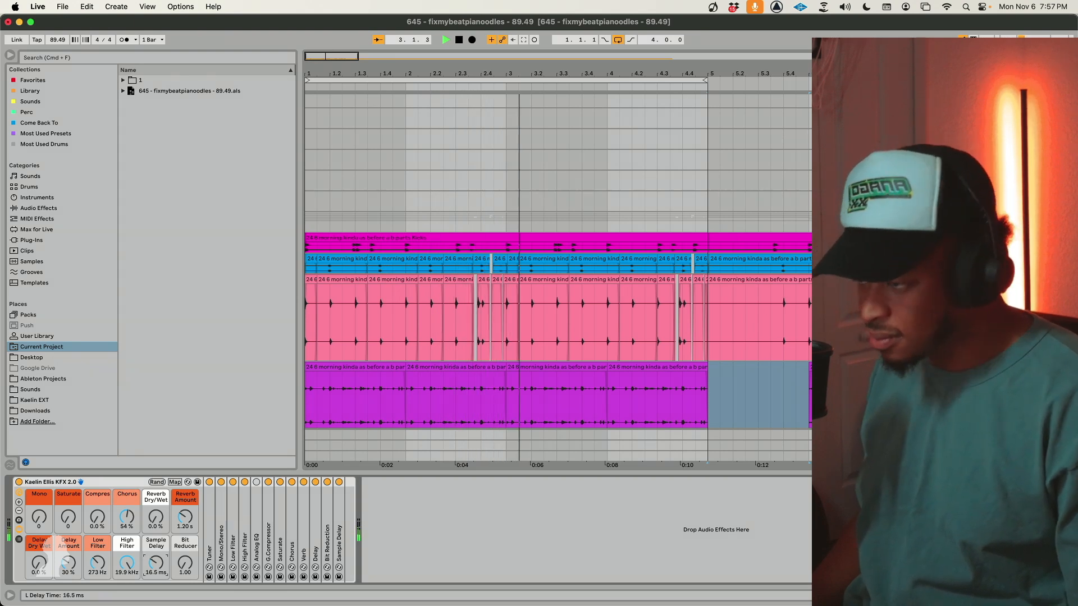
pyautogui.moveTo(156, 563); pyautogui.dragTo(156, 583)
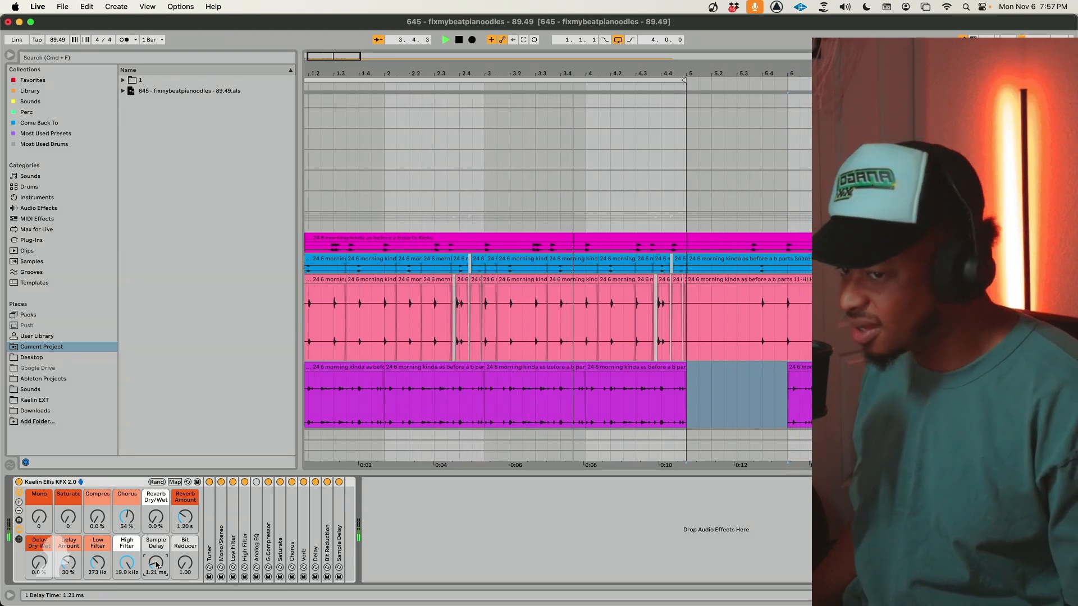
# Open the Percs clip, set its gain to 10.1 dB and show the track's effect rack.
pyautogui.scroll(-3, 618, 404)
pyautogui.click(679, 374)
pyautogui.doubleClick(679, 374)
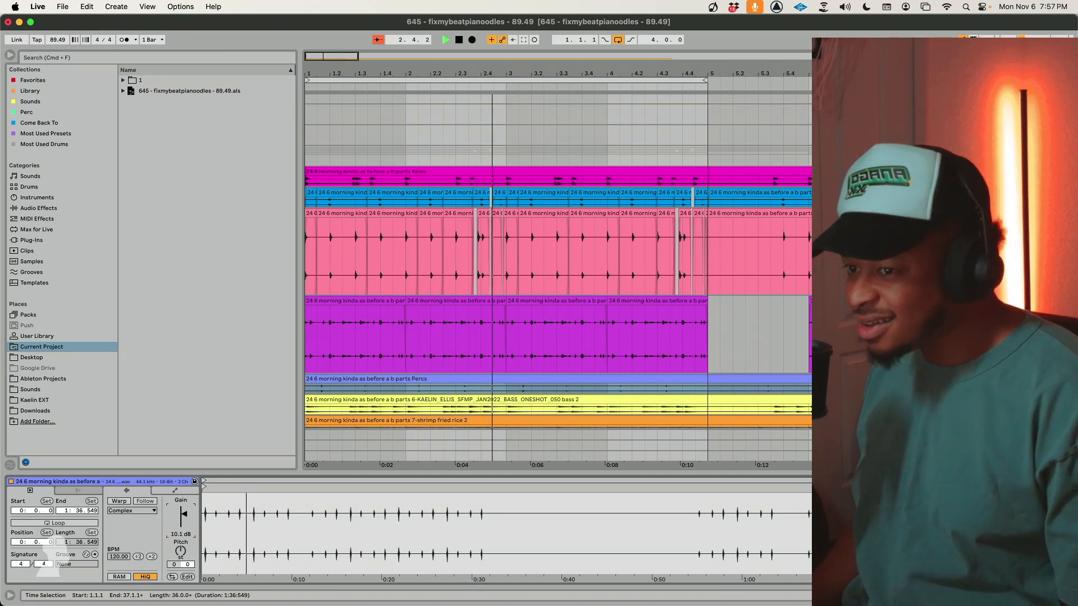
pyautogui.hotkey('shift', 'Tab')
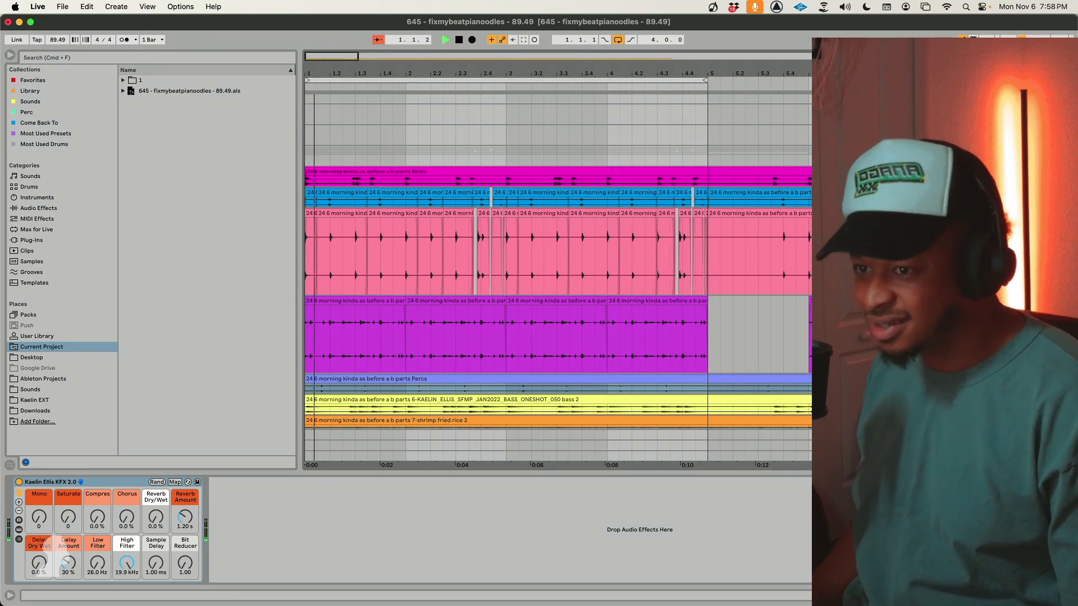
# Set the perc loop rack's Saturate to 51 and Low Filter to 337 Hz.
pyautogui.click(722, 312)
pyautogui.click(57, 518)
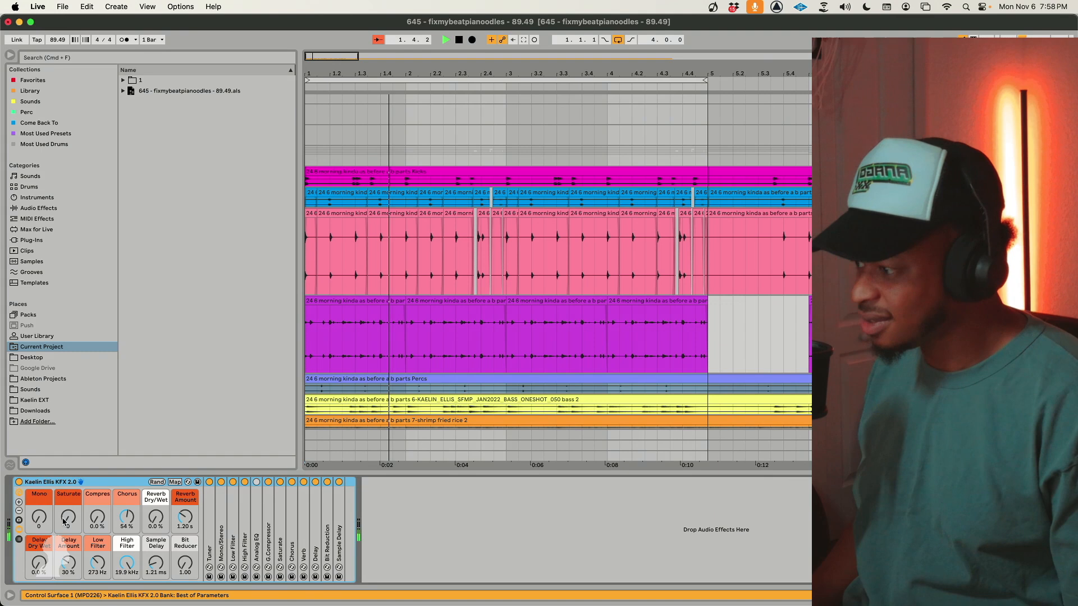
pyautogui.moveTo(63, 521); pyautogui.dragTo(64, 494)
pyautogui.moveTo(113, 571); pyautogui.dragTo(112, 556)
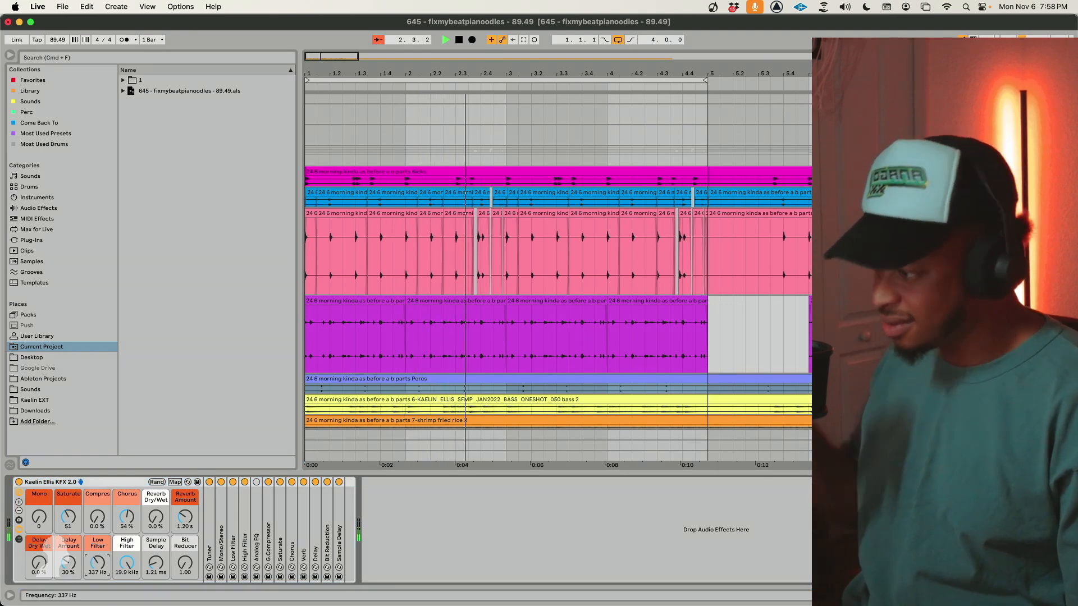
# Expand the perc loop rack to 16 macros and set High Filter to 9.57 kHz and HF Env to 127.
pyautogui.click(19, 503)
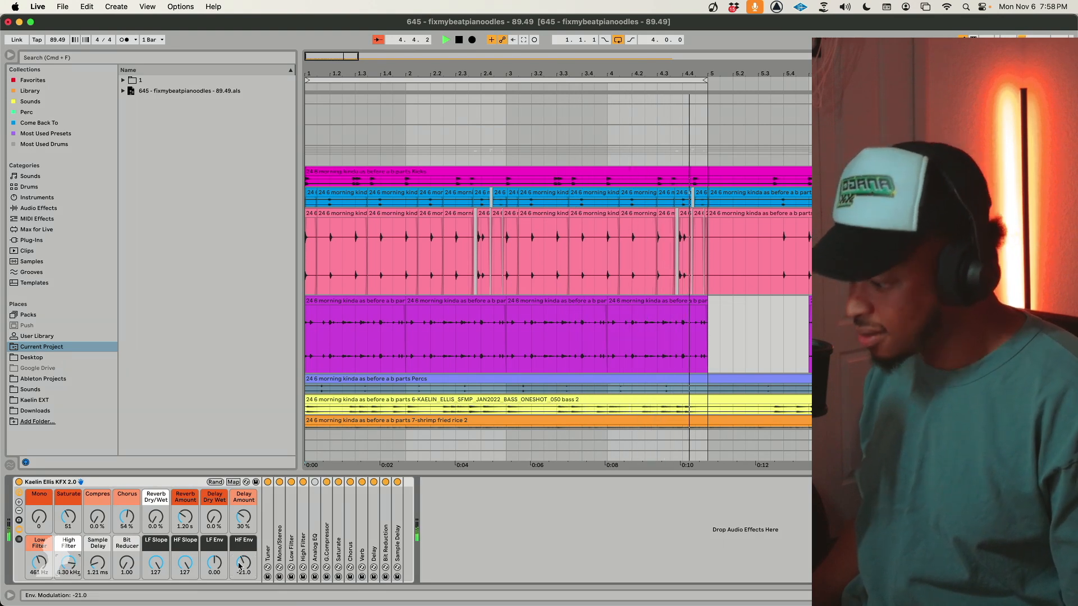
pyautogui.moveTo(238, 566); pyautogui.dragTo(239, 528)
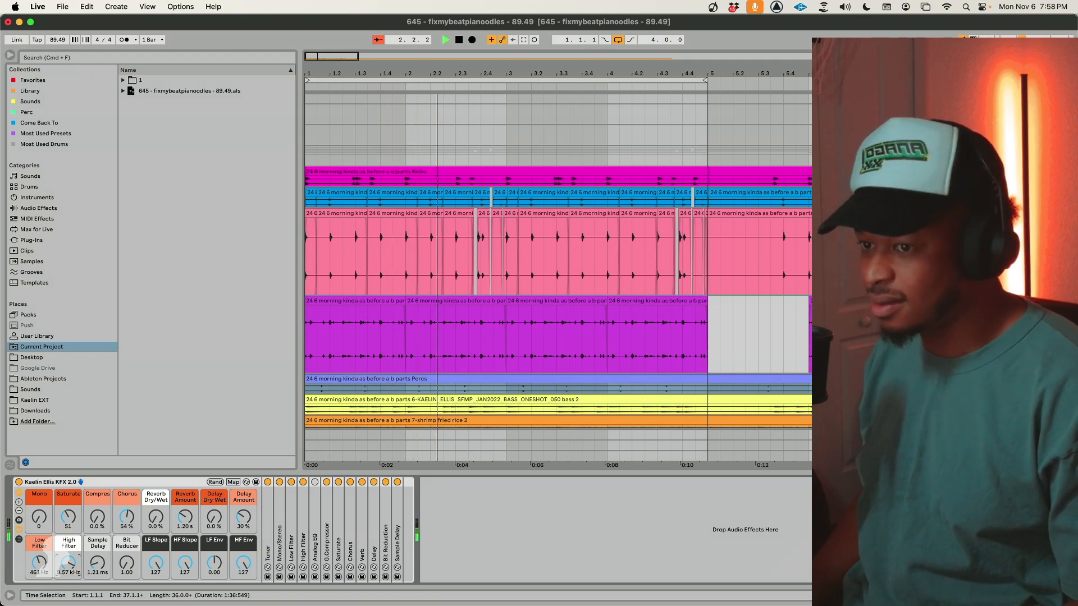
pyautogui.click(954, 379)
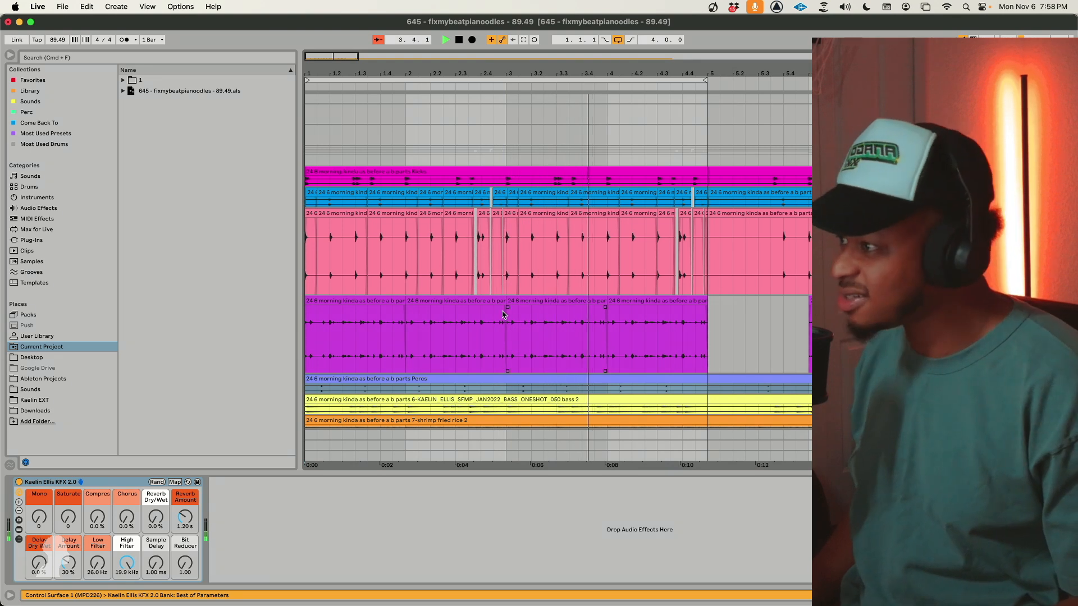
# Stop playback and load the favorite preset Convolution Reverb Pro.adv onto the group track above the kicks.
pyautogui.click(32, 81)
pyautogui.press('space')
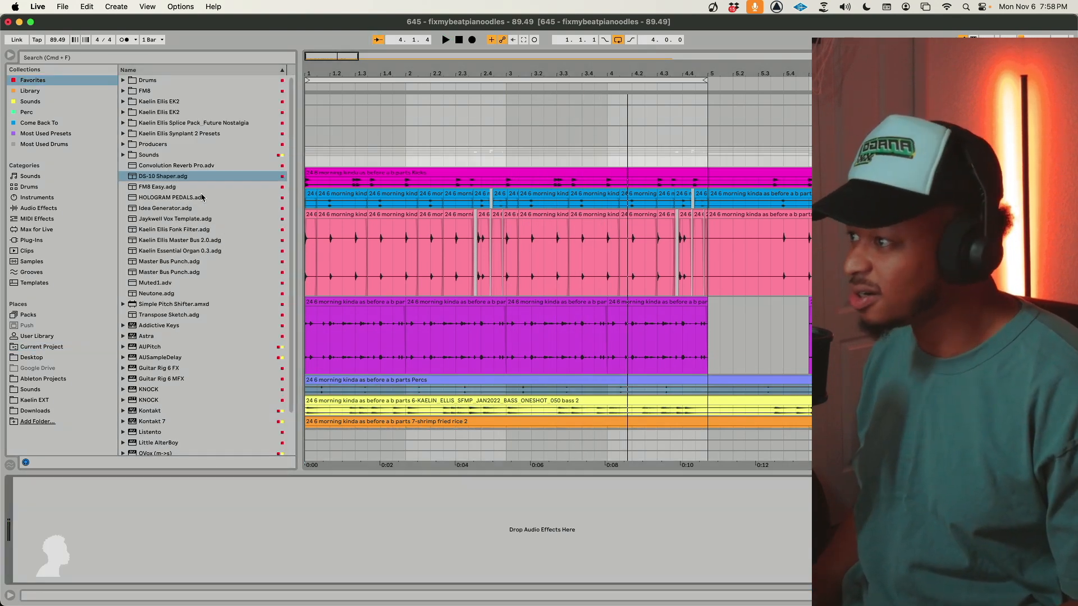
pyautogui.moveTo(163, 167); pyautogui.dragTo(294, 406)
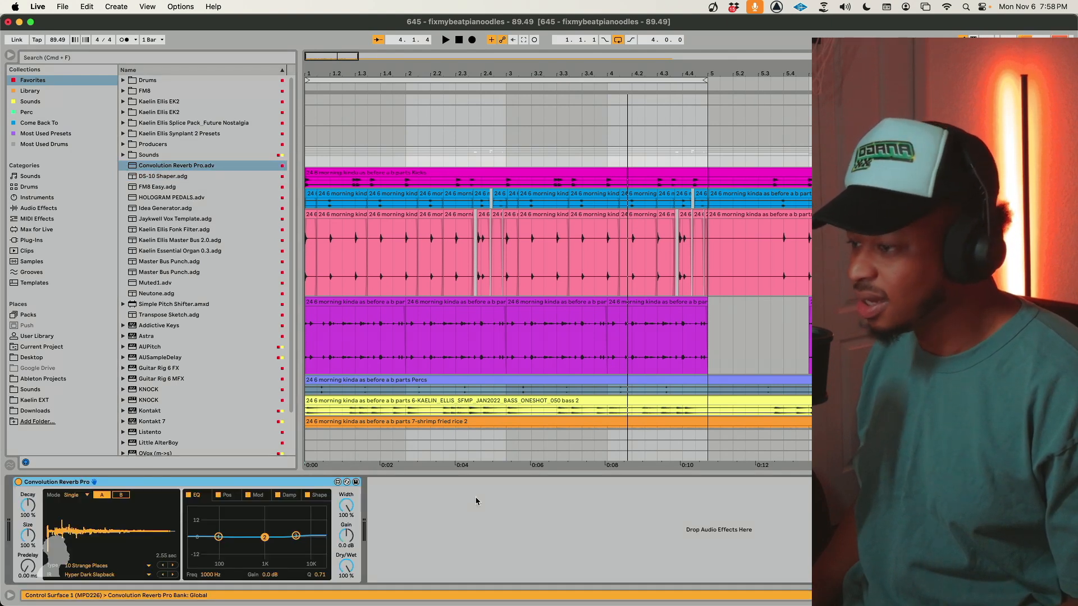
# Review the effect rack on the track above the drum group and return to the group's reverb.
pyautogui.click(899, 136)
pyautogui.click(77, 484)
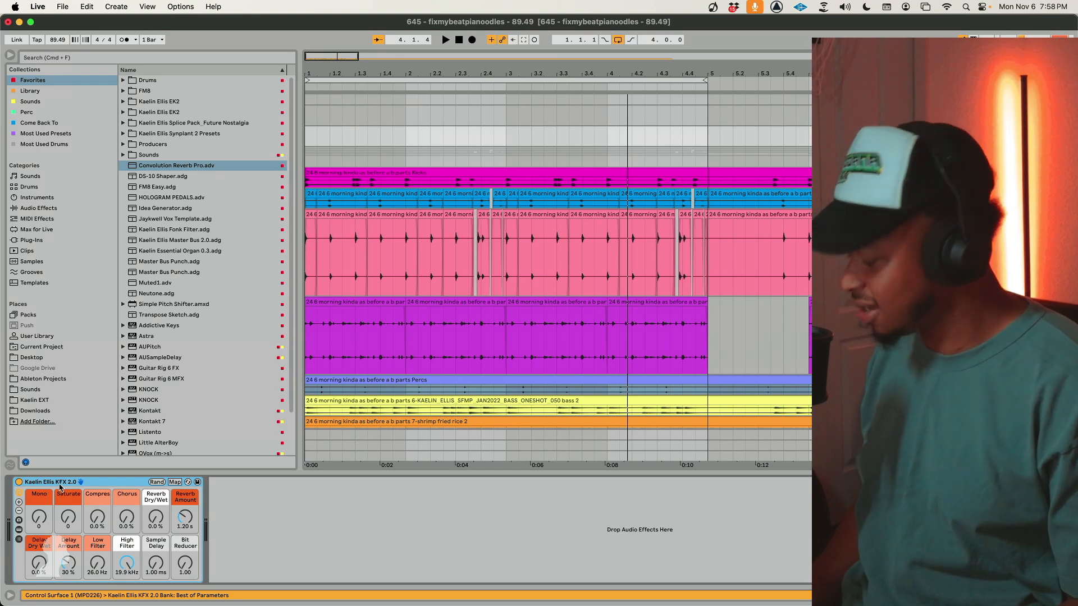
pyautogui.moveTo(60, 486); pyautogui.dragTo(608, 237)
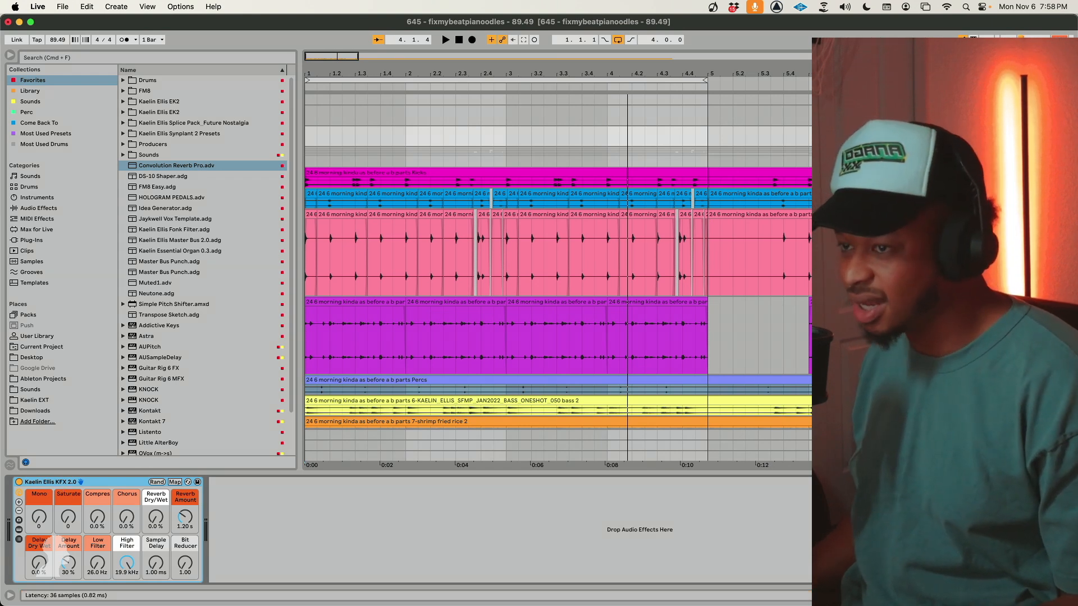
pyautogui.click(899, 153)
pyautogui.moveTo(28, 520); pyautogui.dragTo(25, 530)
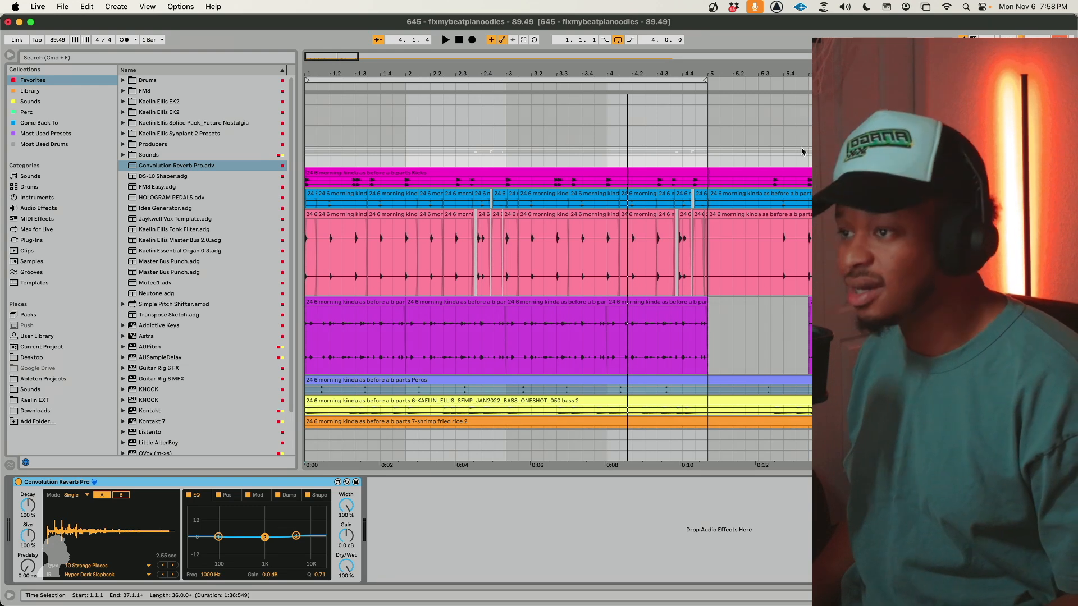
# Play the loop from the start and set the group reverb's Size to 50 % and Decay to 1 %.
pyautogui.click(334, 171)
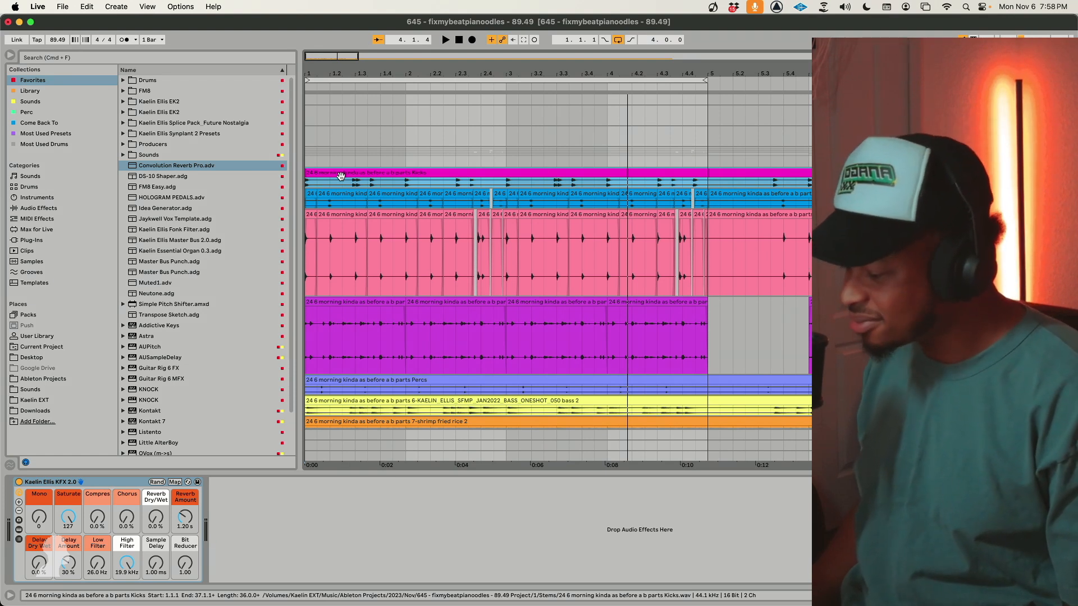
pyautogui.press('space')
pyautogui.press('Return')
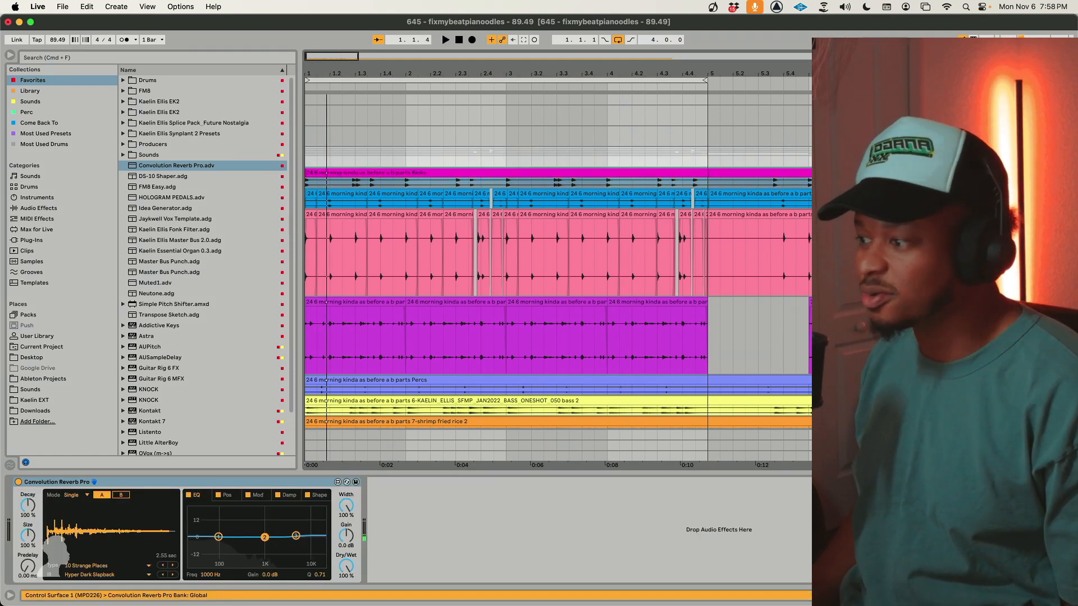
pyautogui.press('space')
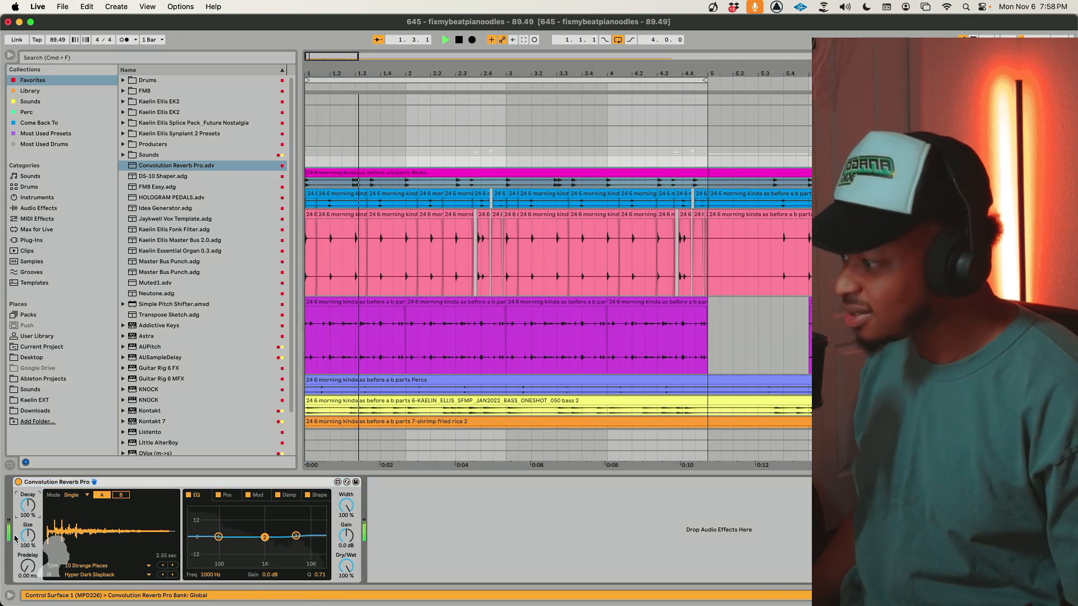
pyautogui.moveTo(27, 535); pyautogui.dragTo(28, 578)
pyautogui.moveTo(28, 505); pyautogui.dragTo(28, 567)
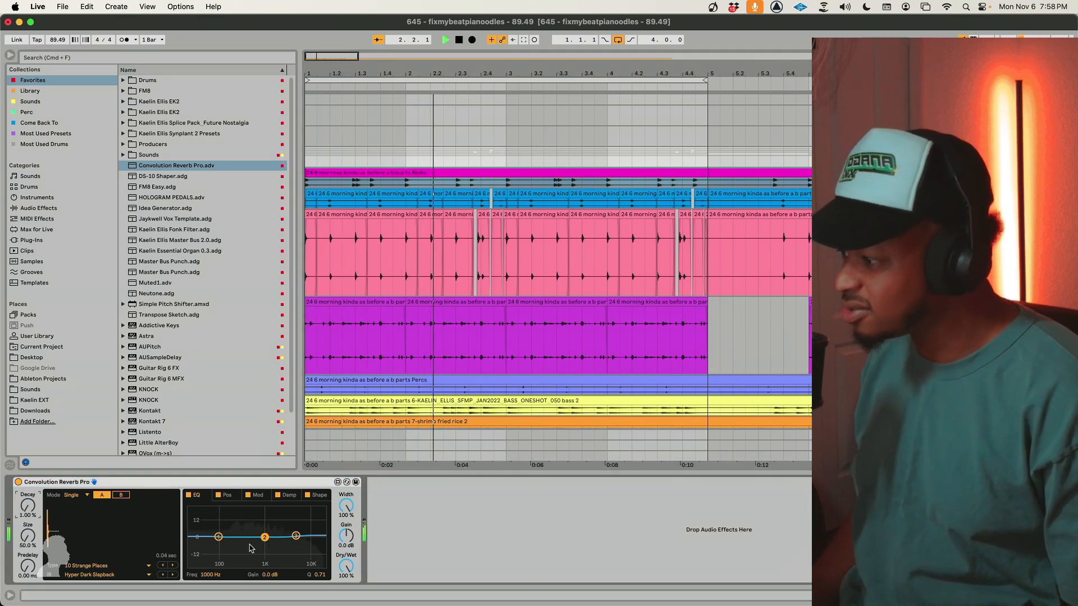
# Set the reverb's impulse type to 04 Made for Drums and its IR to BM7 Drum & Chamber.
pyautogui.click(92, 575)
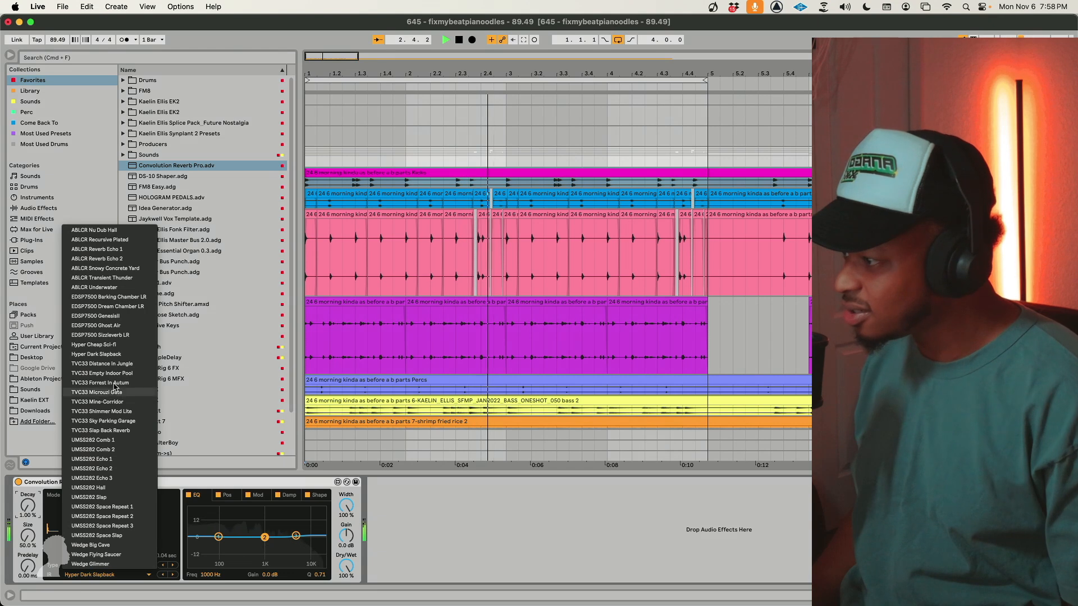
pyautogui.click(111, 593)
pyautogui.click(103, 566)
pyautogui.click(101, 491)
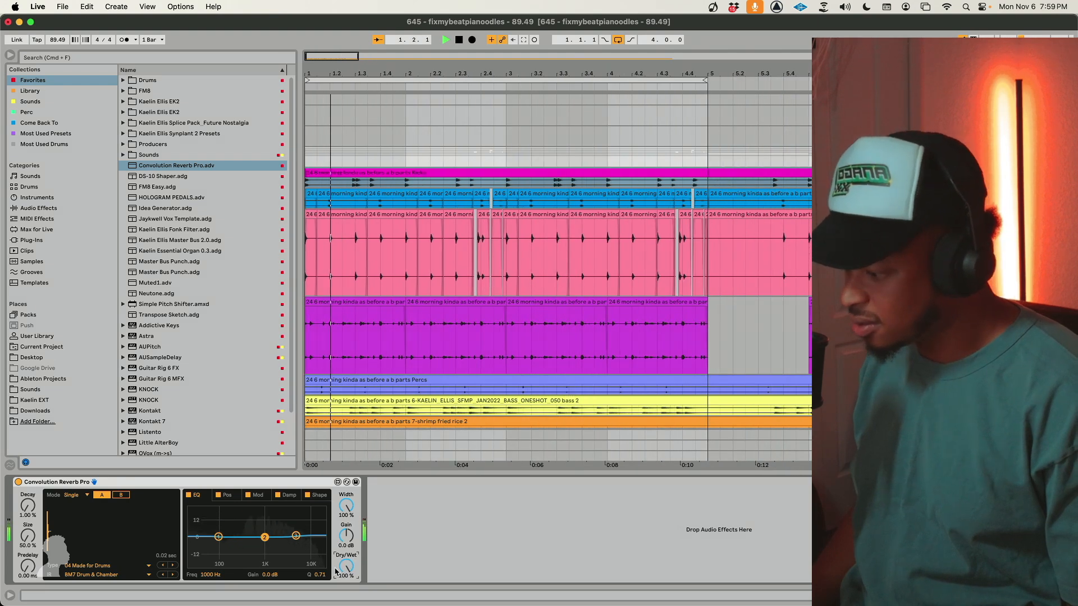
# Put the Convolution Reverb Pro after the effect rack on the hi-hat track and set its Dry/Wet to 59.8 %.
pyautogui.click(76, 483)
pyautogui.moveTo(75, 483); pyautogui.dragTo(853, 337)
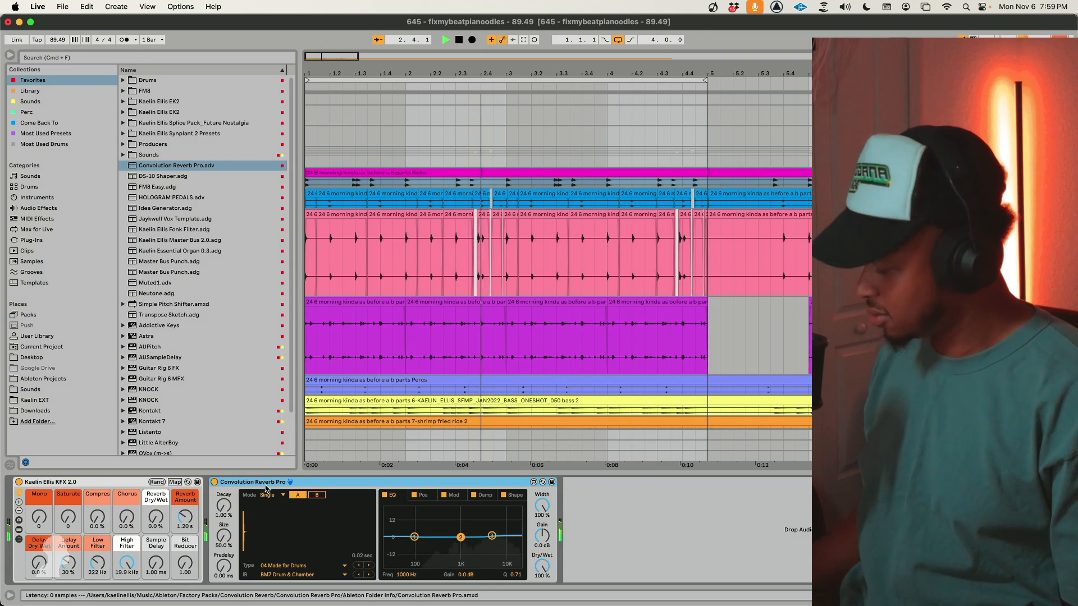
pyautogui.moveTo(543, 566); pyautogui.dragTo(542, 591)
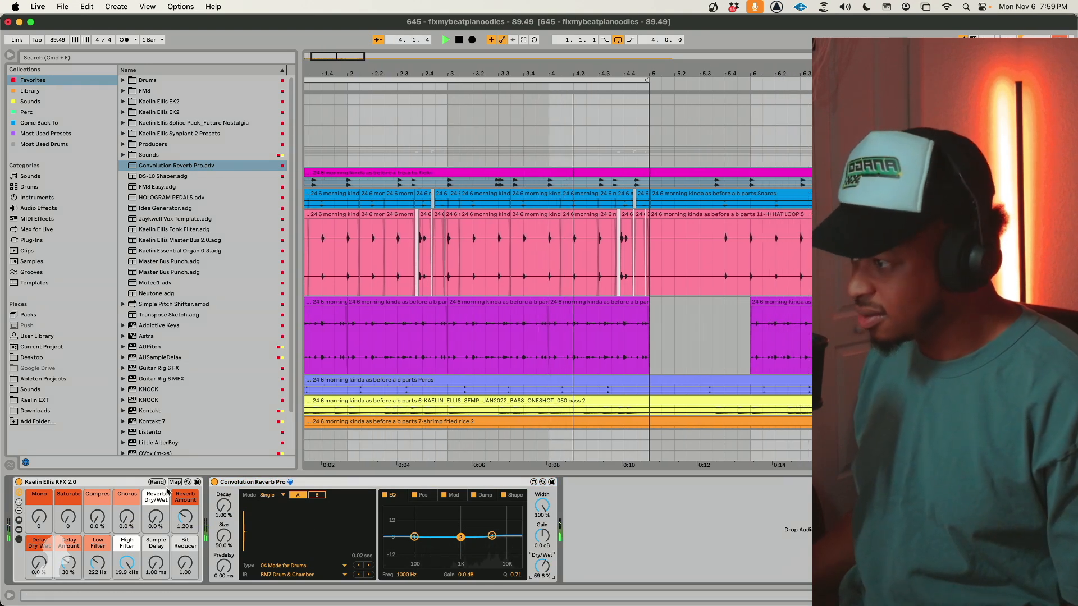
# Copy the hi-hat reverb to the Percs track, set the rack's LF Env to -127 and the reverb's Dry/Wet to 42.5 %, and compare both chains.
pyautogui.moveTo(264, 483); pyautogui.dragTo(875, 343)
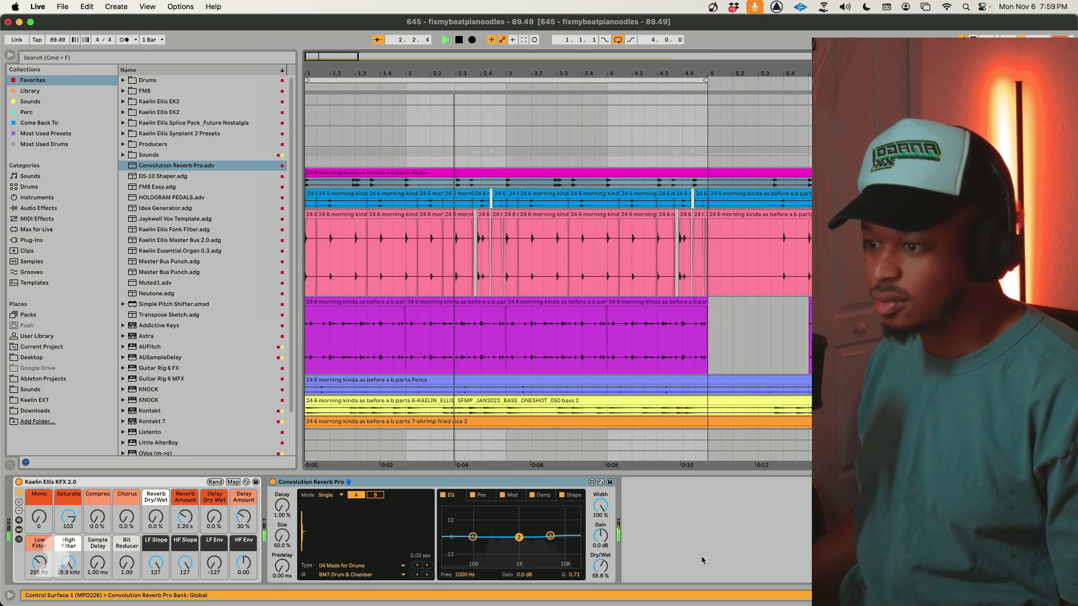
pyautogui.moveTo(605, 573); pyautogui.dragTo(605, 595)
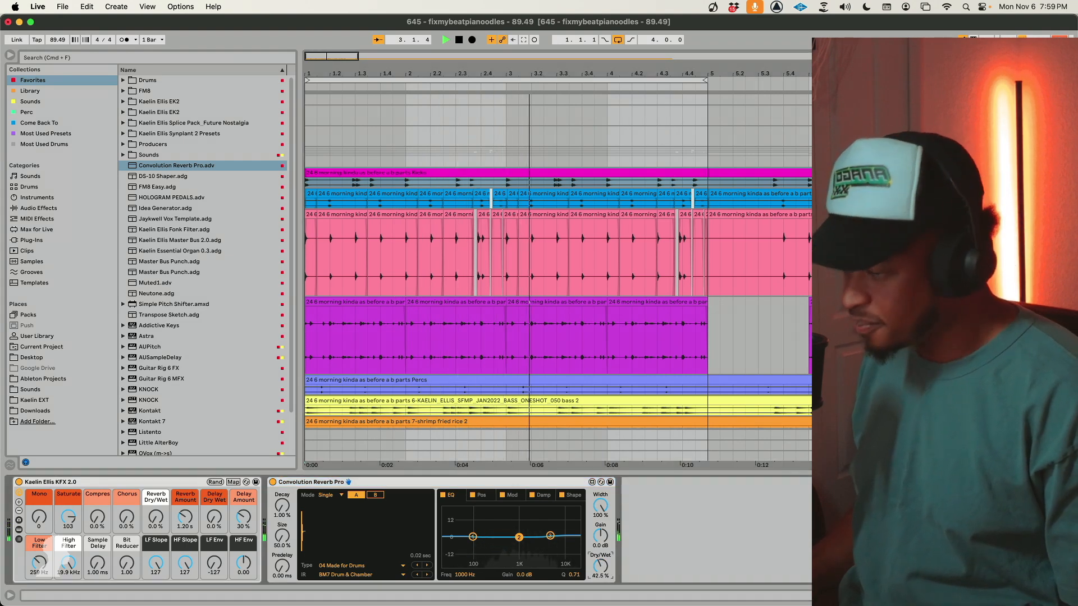
pyautogui.click(876, 215)
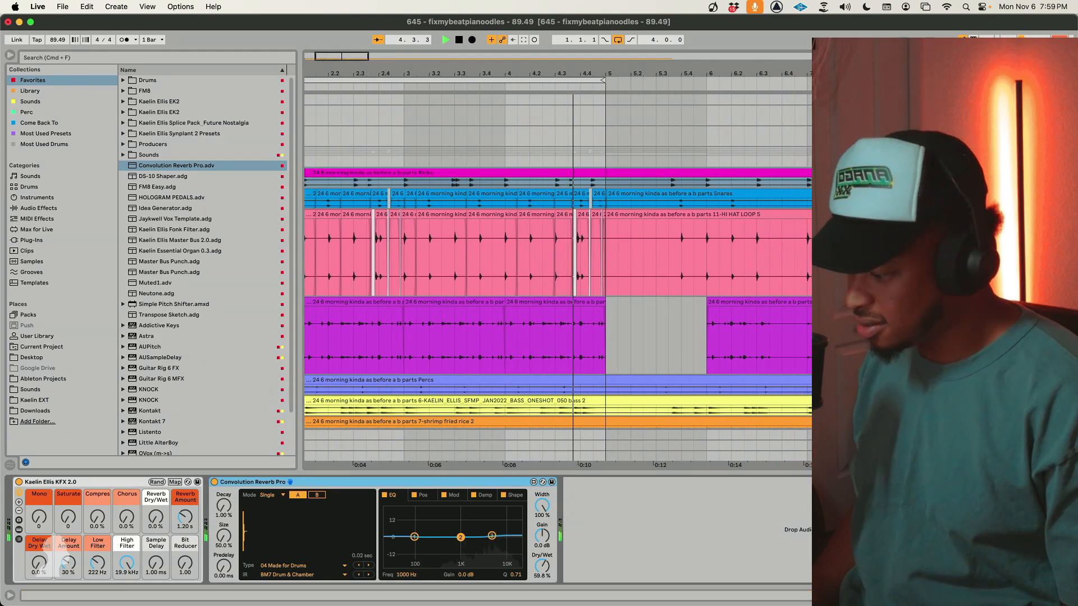
pyautogui.click(876, 380)
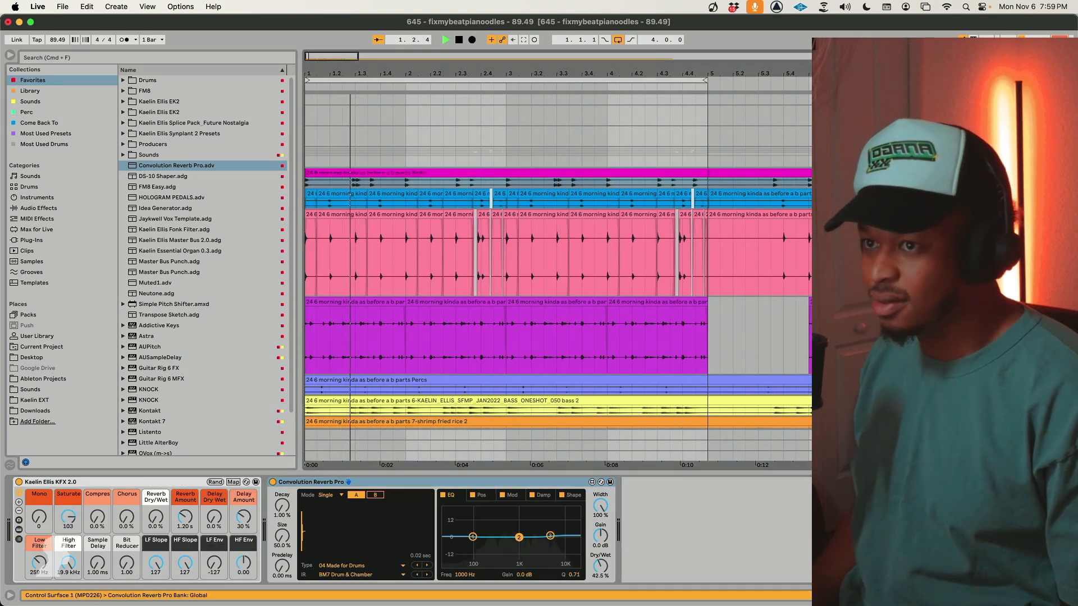
# Put a copy of Convolution Reverb Pro after the rack on the track whose Saturate is at 127, and resume playback.
pyautogui.click(875, 401)
pyautogui.click(876, 247)
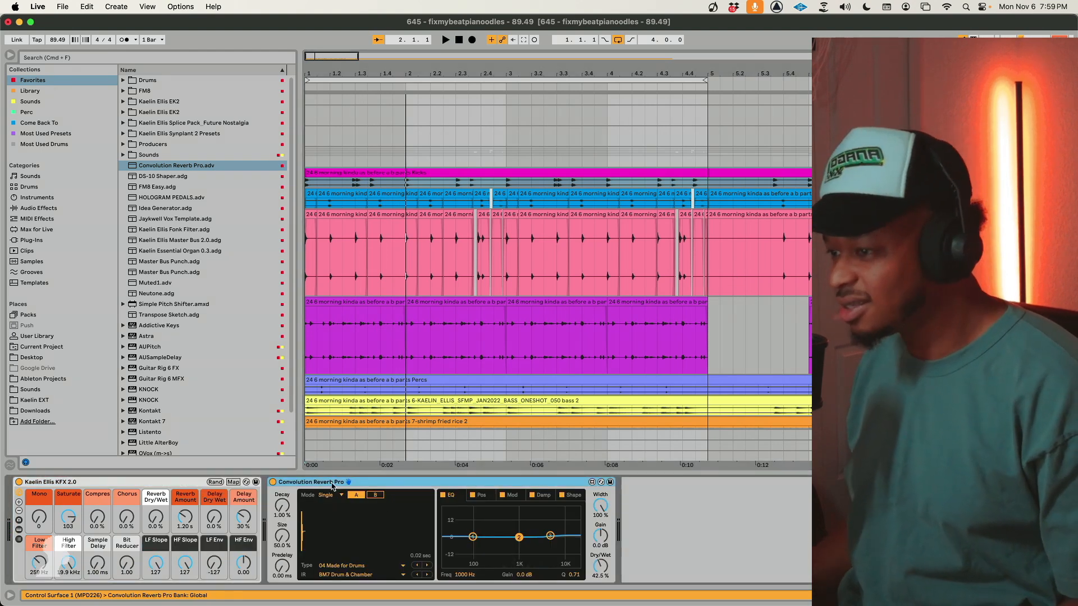
pyautogui.click(876, 337)
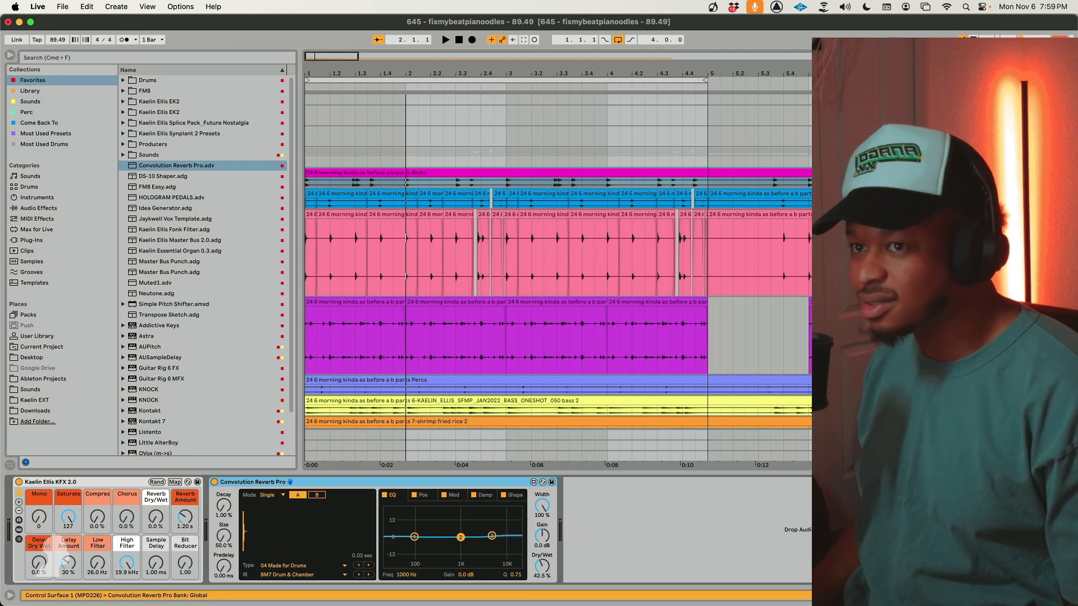
pyautogui.press('space')
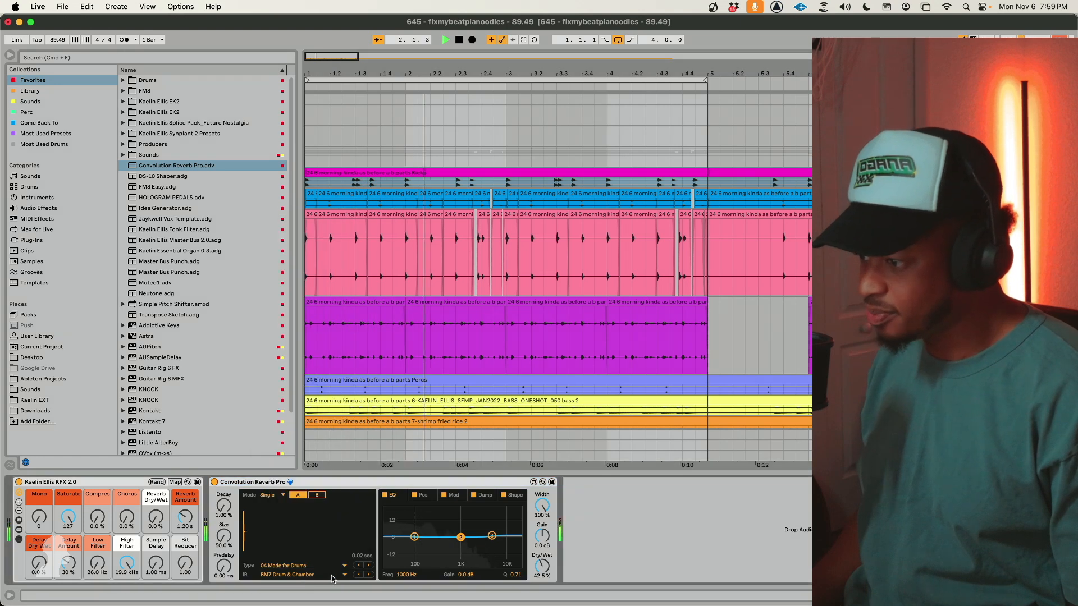
# Set the copied reverb's IR to Kick and Bass Ambience with Dry/Wet at 100 %, and the rack's High Filter to 863 Hz.
pyautogui.click(298, 573)
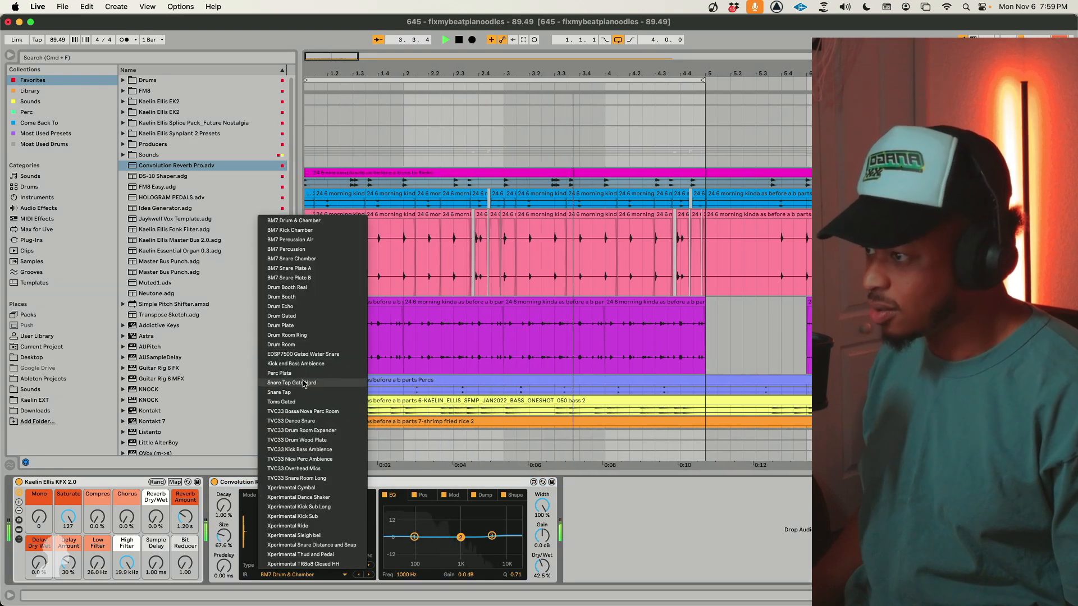
pyautogui.click(296, 363)
pyautogui.moveTo(542, 566); pyautogui.dragTo(542, 535)
pyautogui.moveTo(127, 563)
pyautogui.mouseDown()
pyautogui.moveTo(127, 578)
pyautogui.moveTo(127, 558)
pyautogui.mouseUp()
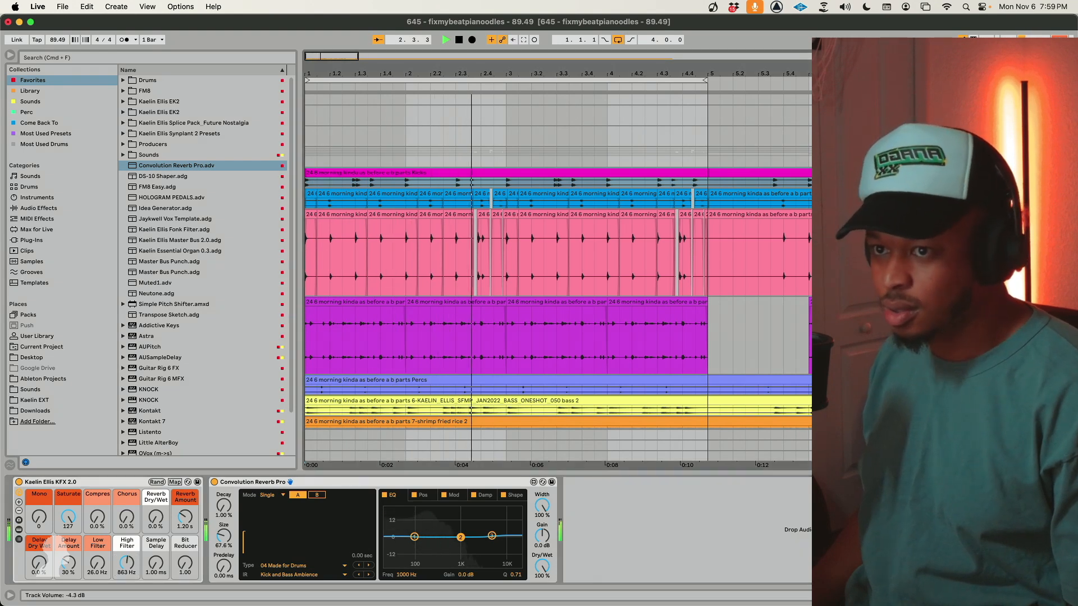
# Try the reverb's Dry/Wet at 40.9 % and 100 %, set its Width to 0 % and Size to 65.1 %, and stop playback.
pyautogui.moveTo(542, 566); pyautogui.dragTo(542, 574)
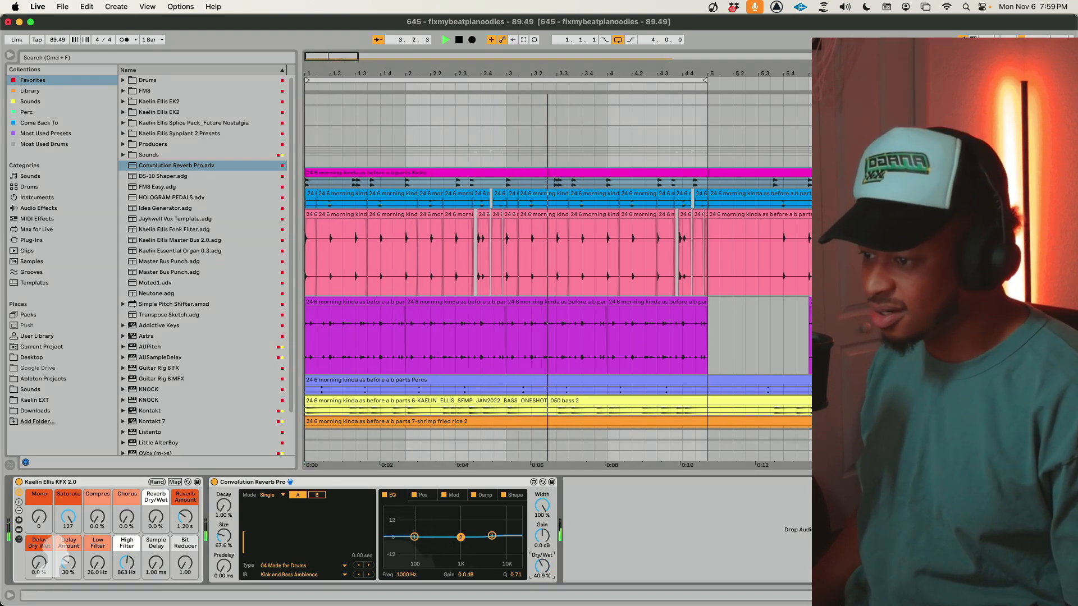
pyautogui.moveTo(542, 507); pyautogui.dragTo(542, 531)
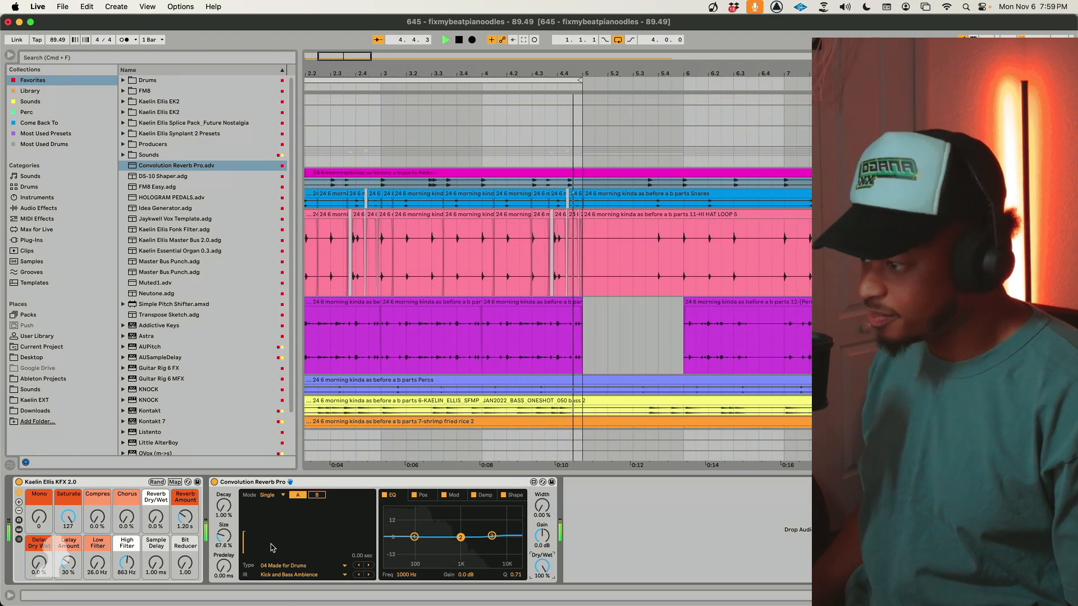
pyautogui.moveTo(223, 536); pyautogui.dragTo(224, 514)
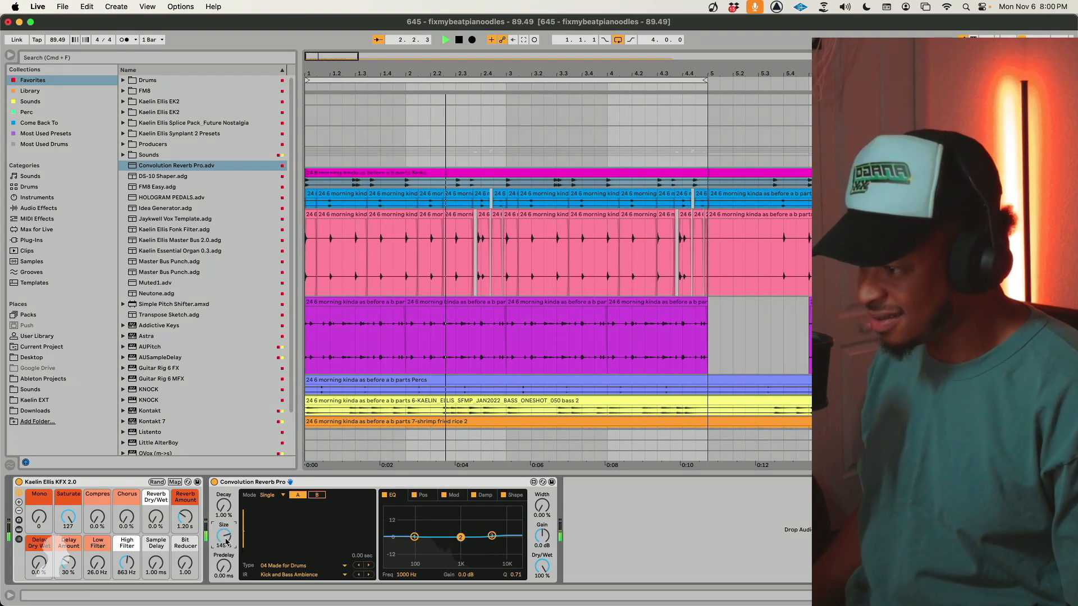
pyautogui.moveTo(228, 539); pyautogui.dragTo(228, 553)
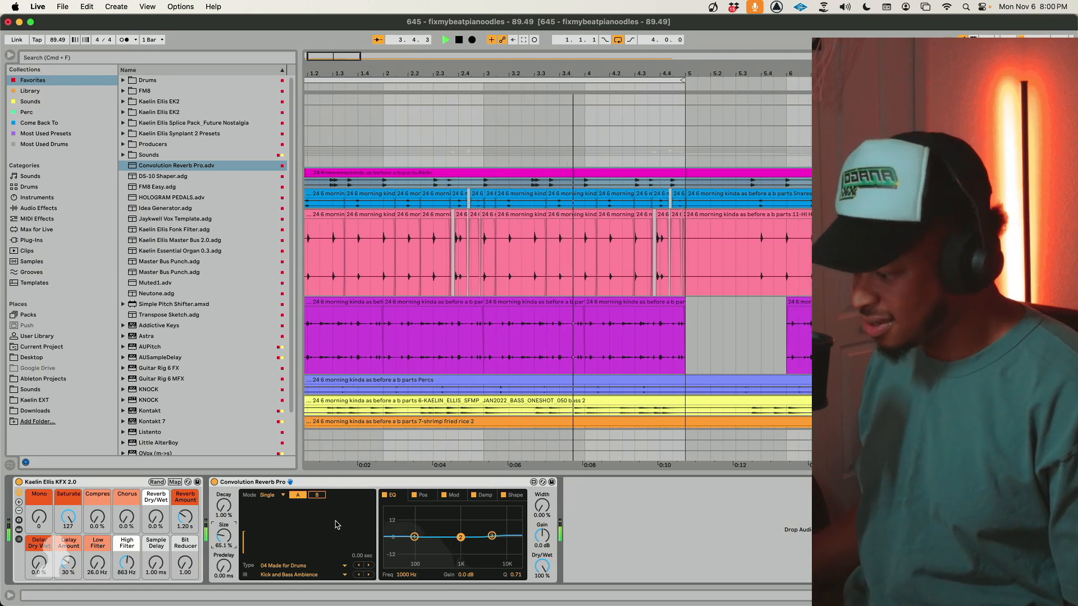
pyautogui.press('space')
# Copy the Kaelin Ellis KFX 2.0 rack onto the track directly above Kicks, play the loop and set the rack's Saturate to 69.
pyautogui.click(899, 152)
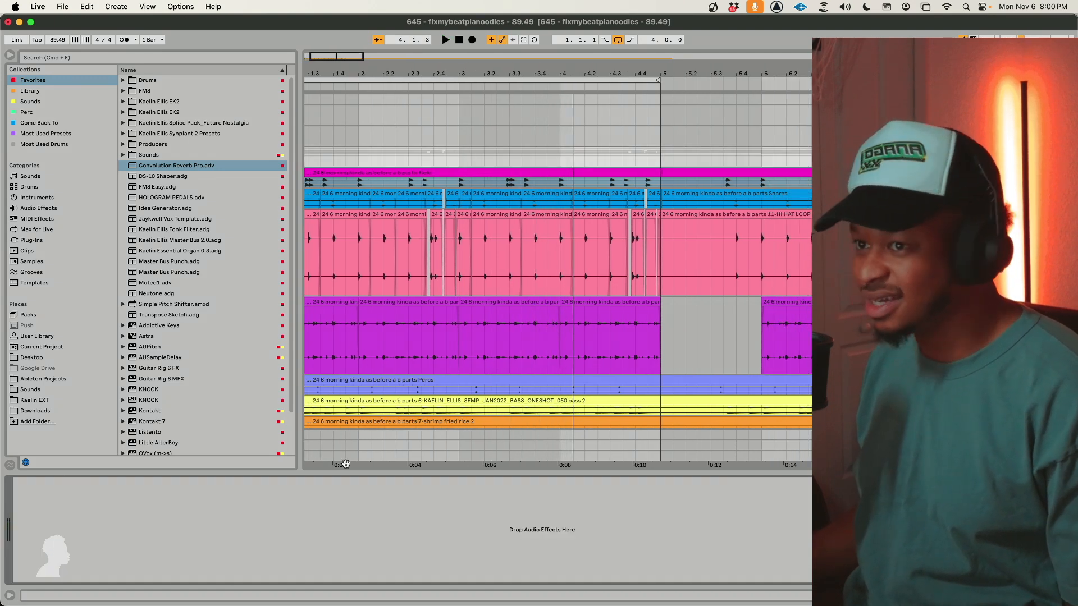
pyautogui.click(898, 134)
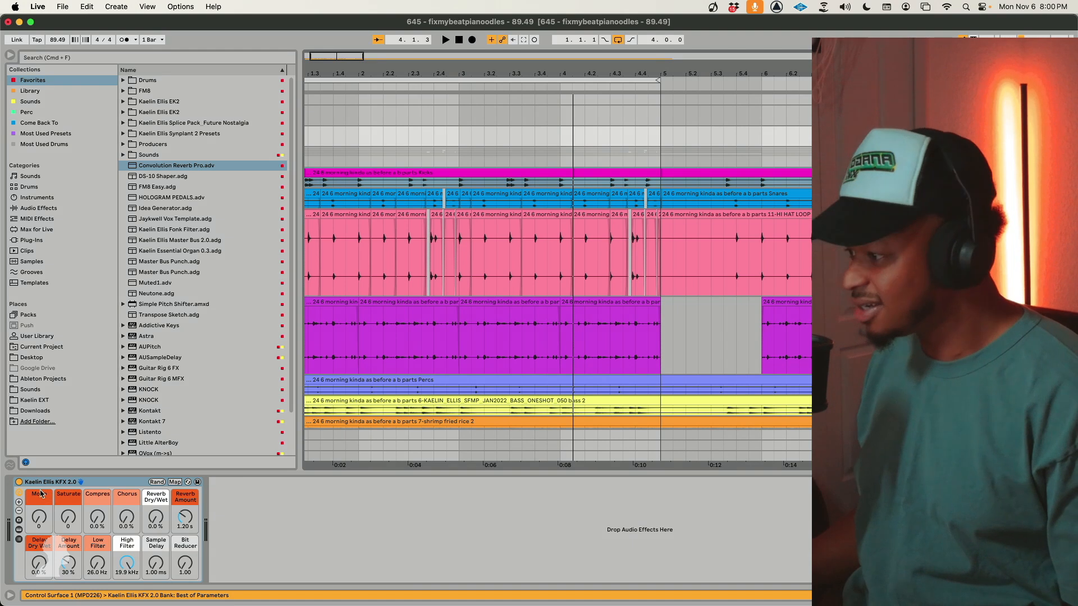
pyautogui.moveTo(42, 482); pyautogui.dragTo(660, 273)
pyautogui.moveTo(887, 168); pyautogui.dragTo(898, 155)
pyautogui.press('space')
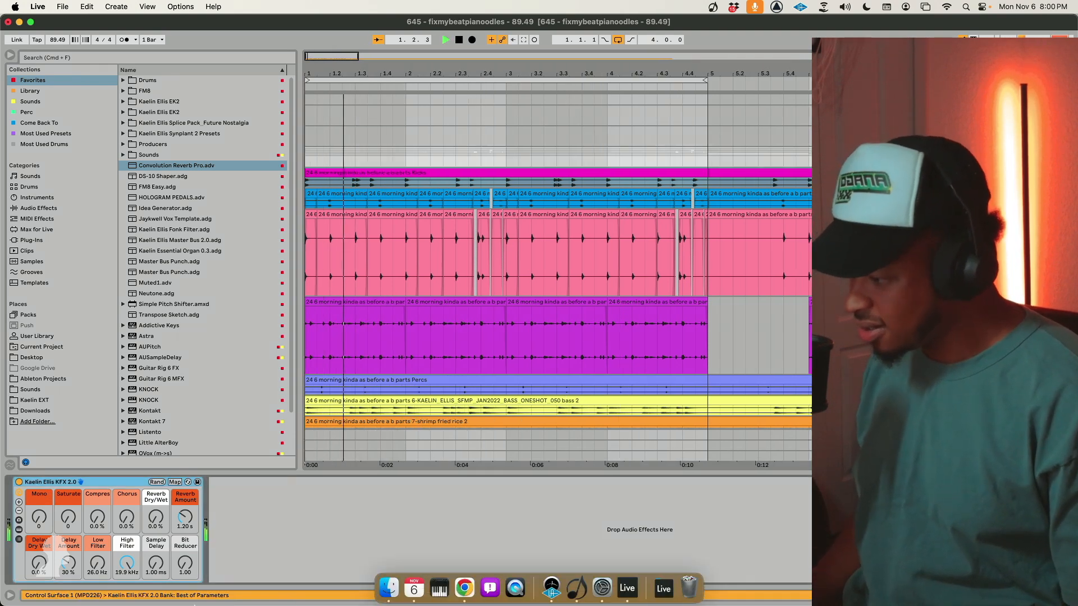
pyautogui.moveTo(68, 517); pyautogui.dragTo(67, 505)
# On the track whose rack has LF Env at -127, set the reverb's Dry/Wet to 30.7 % and try its Width at 0 %.
pyautogui.click(882, 194)
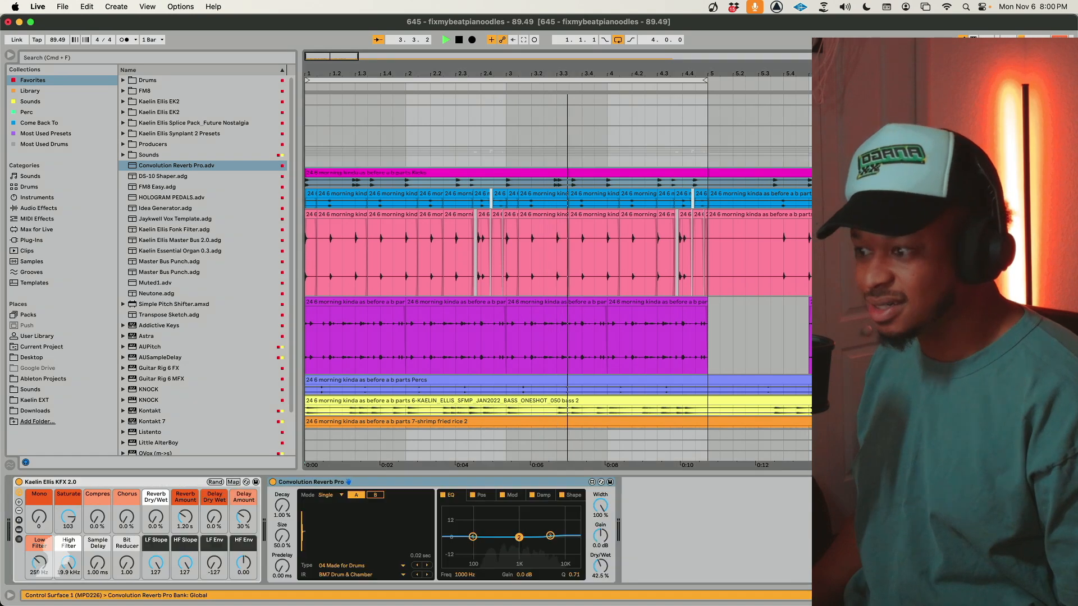
pyautogui.moveTo(601, 567); pyautogui.dragTo(601, 574)
pyautogui.moveTo(600, 506); pyautogui.dragTo(601, 562)
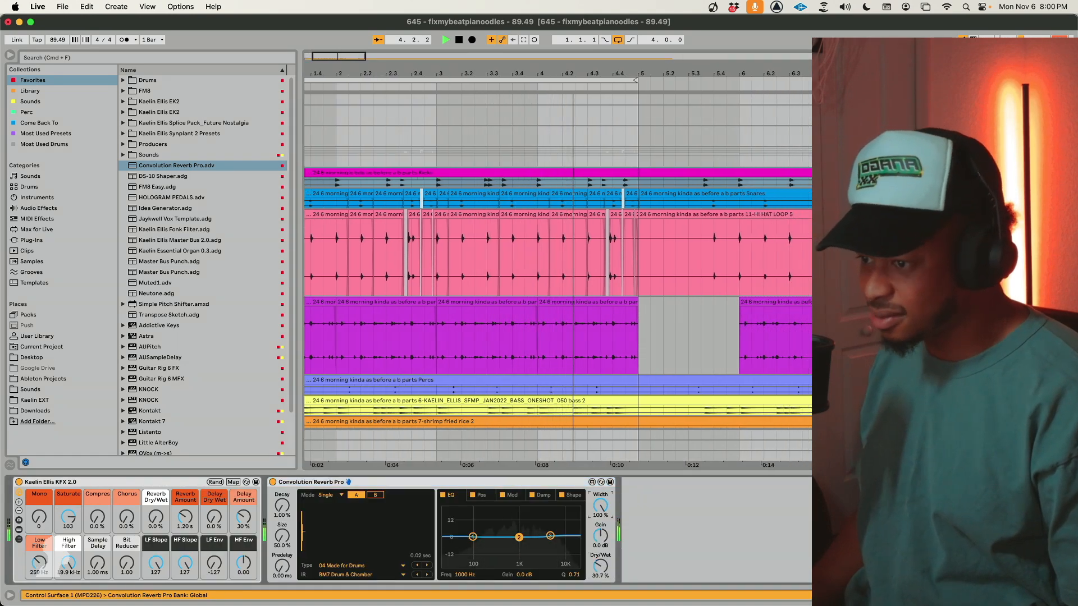
pyautogui.moveTo(598, 508); pyautogui.dragTo(598, 453)
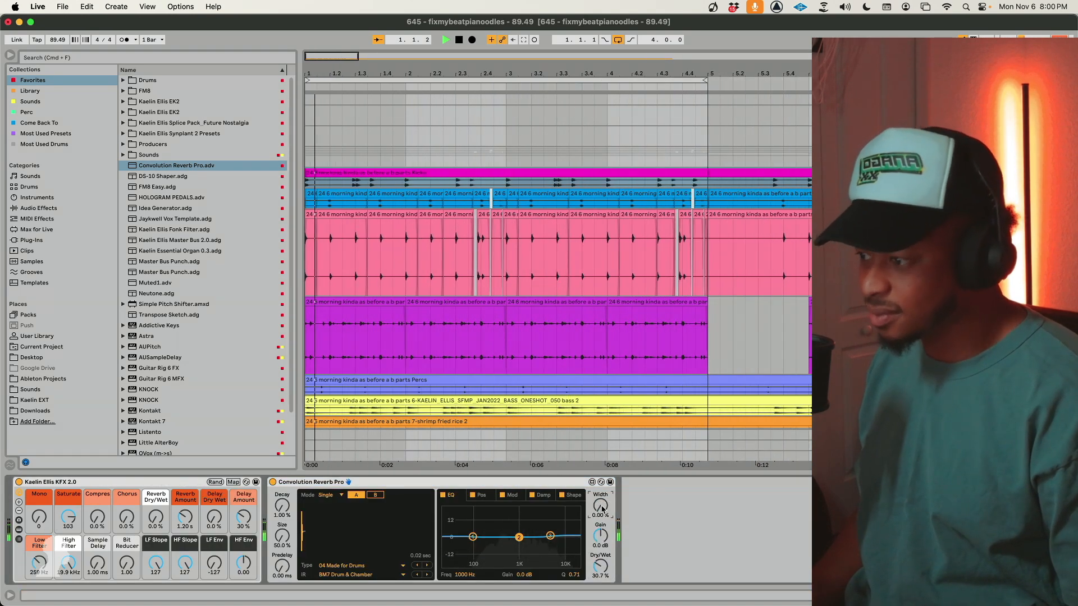
pyautogui.click(279, 539)
# Show the devices of the rack before the Kick and Bass Ambience reverb, turn on its Analog EQ and set the slope to 48.
pyautogui.click(893, 225)
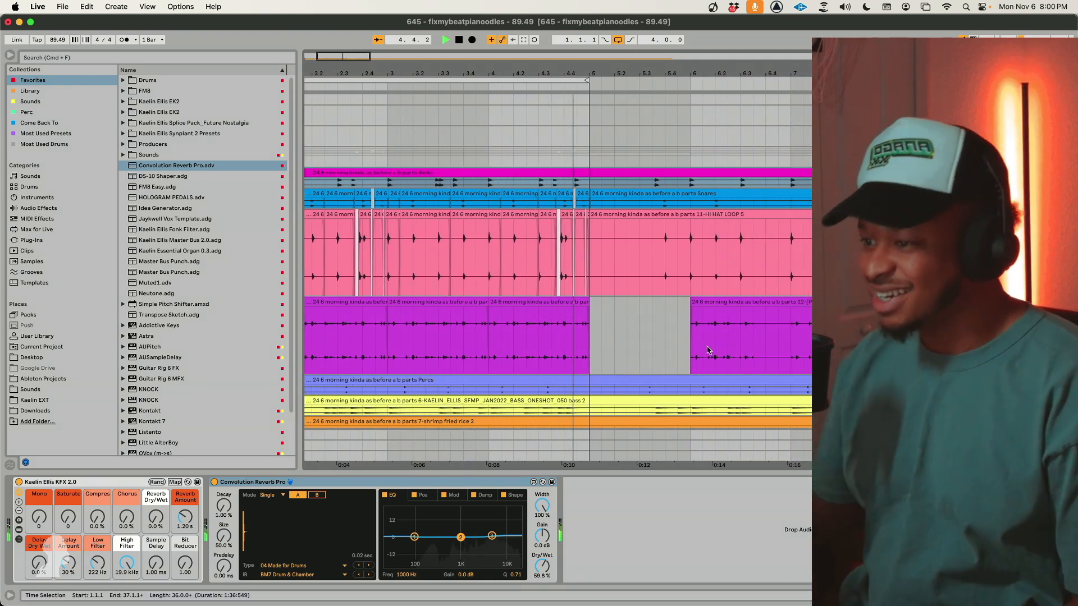
pyautogui.scroll(-2, 775, 354)
pyautogui.click(898, 356)
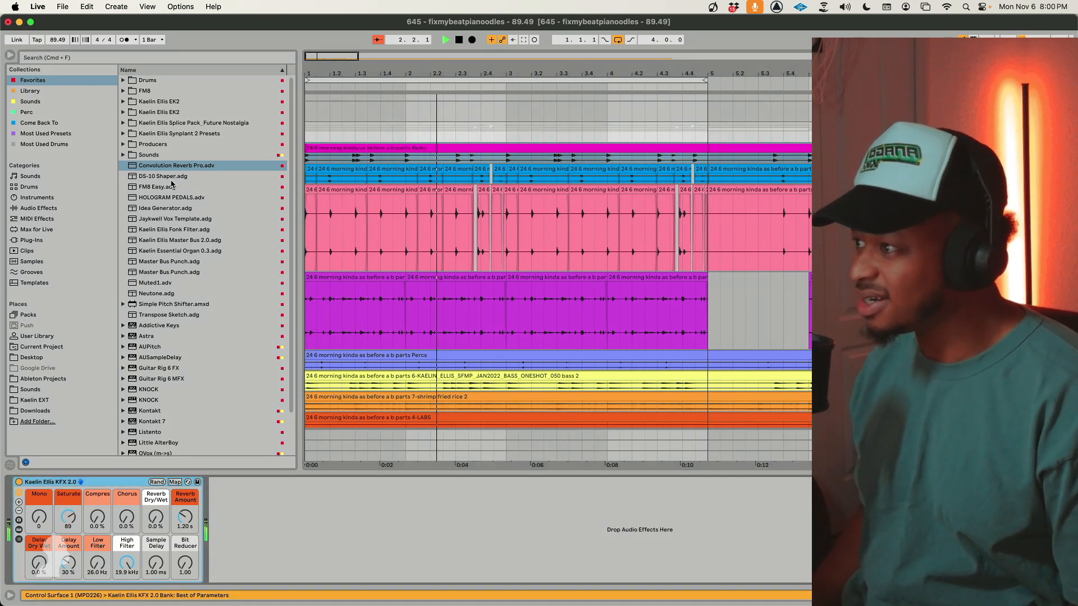
pyautogui.click(19, 530)
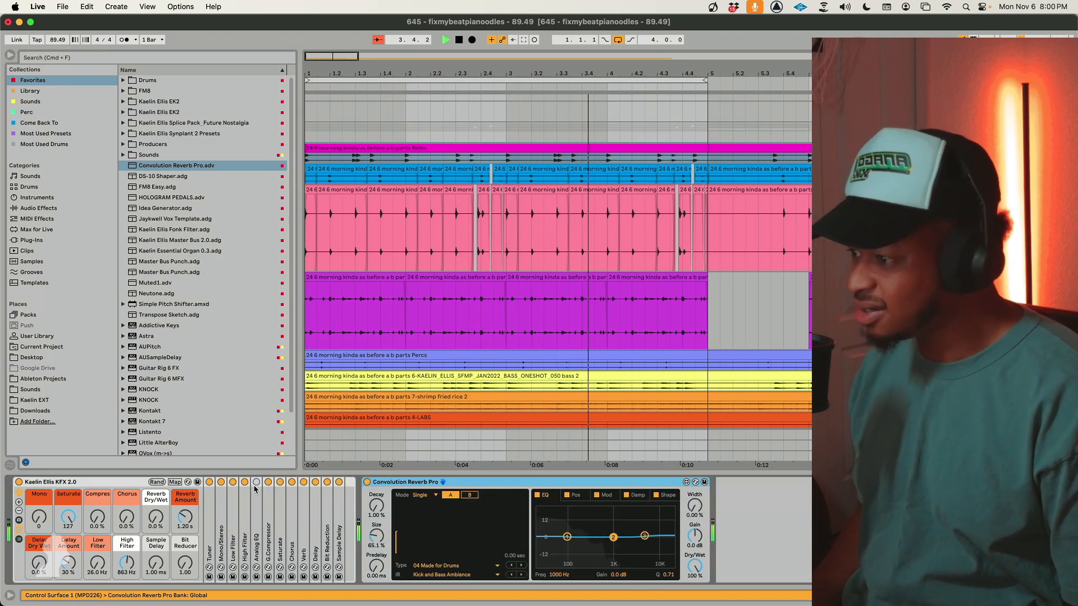
pyautogui.click(256, 484)
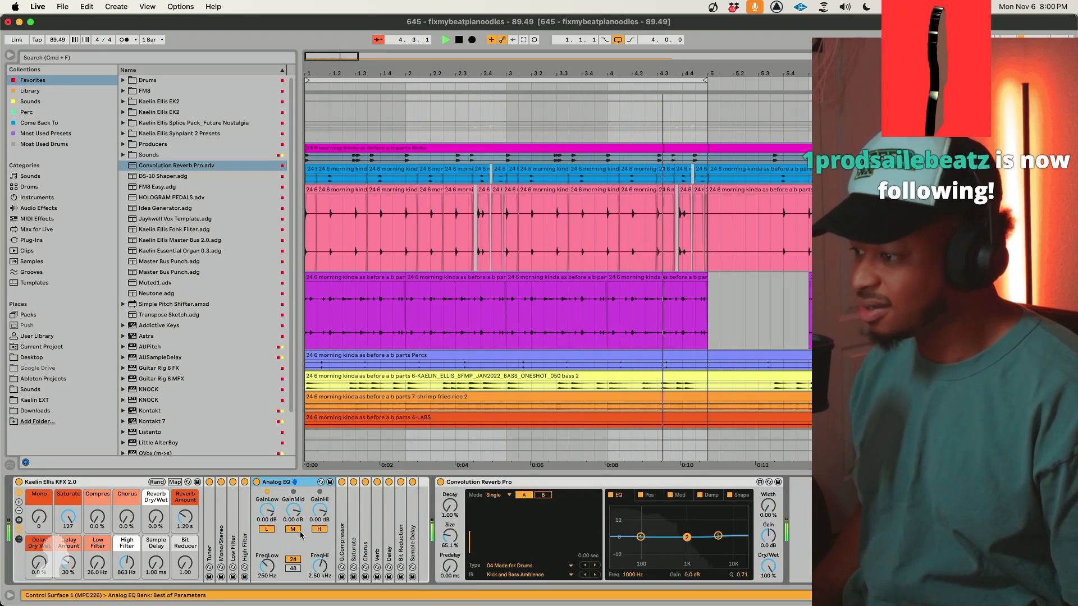
pyautogui.click(287, 569)
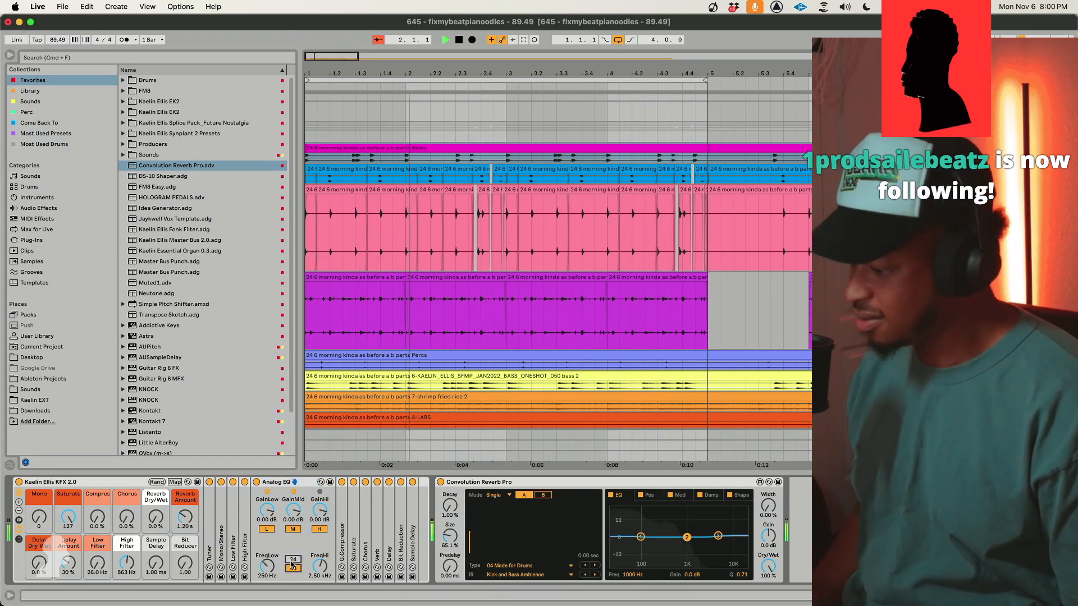
pyautogui.press('space')
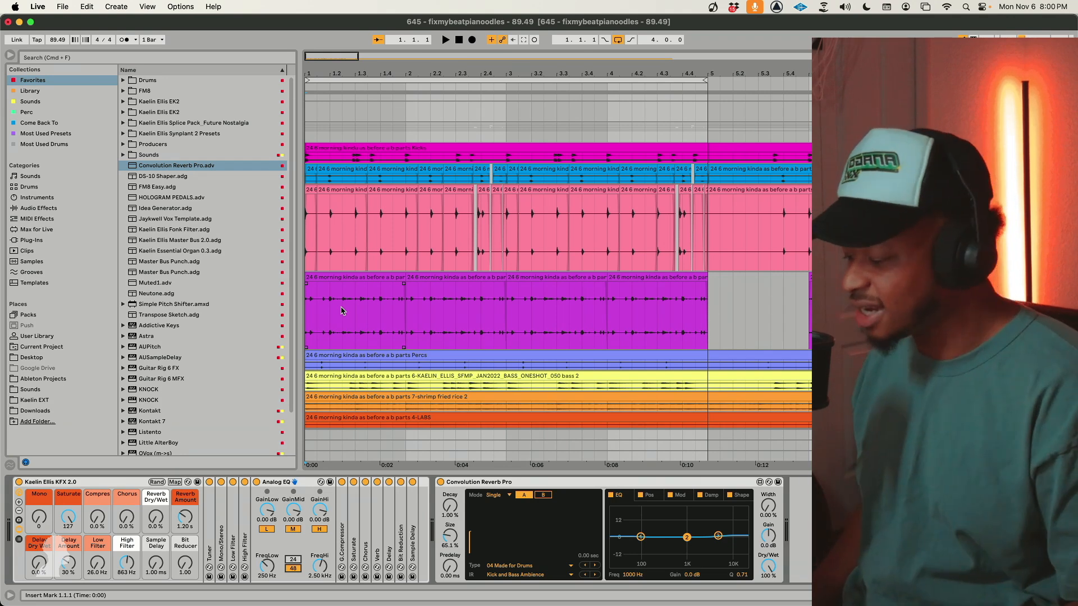
# Play from the start and, on the track above Kicks, set the Saturate device to Medium Curve and the rack's Saturate to 70.
pyautogui.press('space')
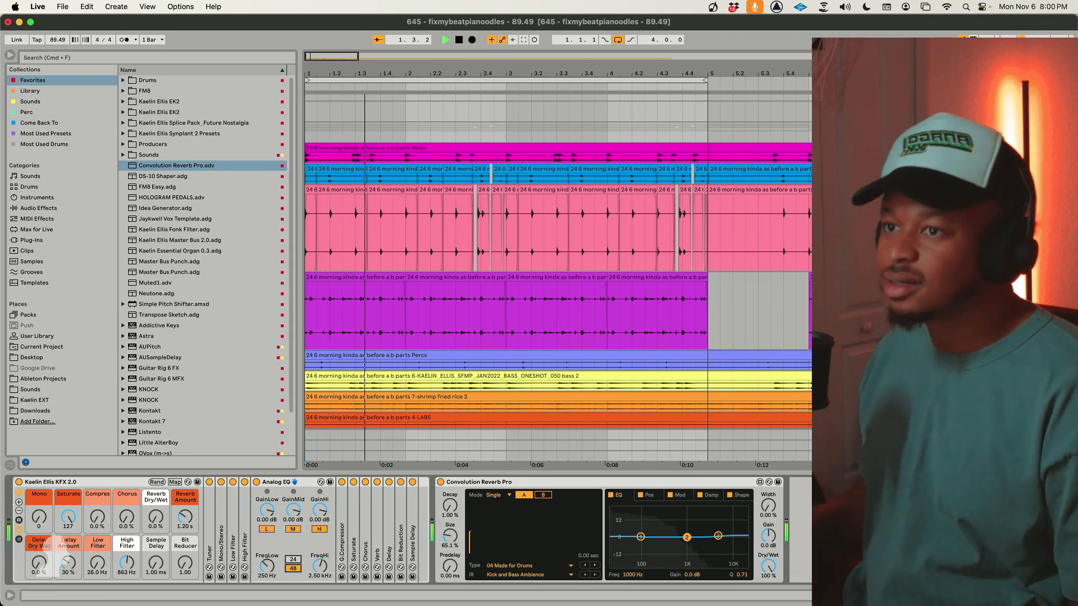
pyautogui.click(921, 128)
pyautogui.moveTo(77, 529); pyautogui.dragTo(77, 518)
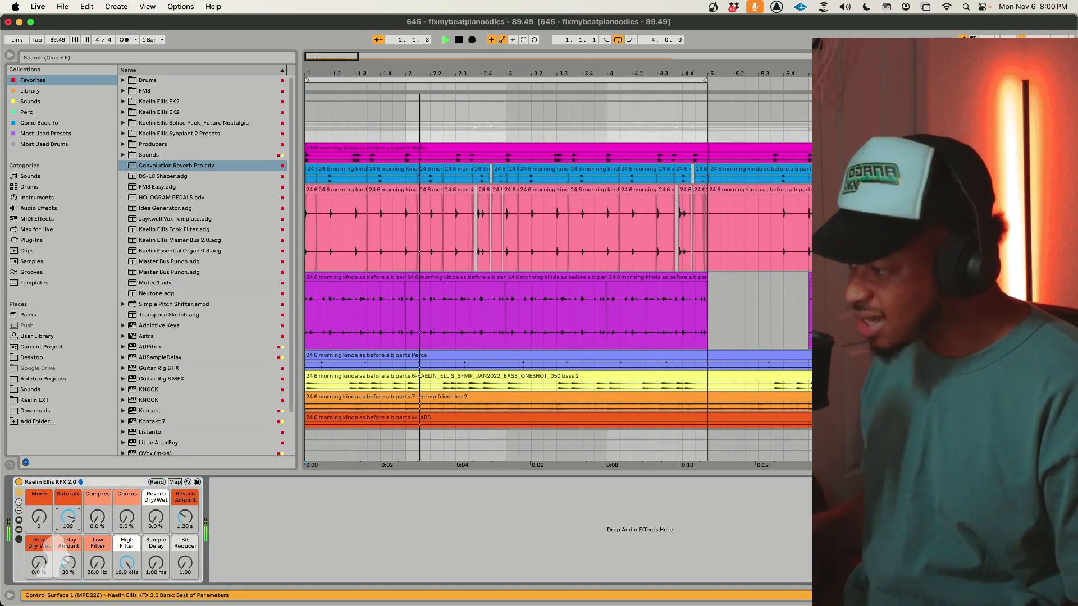
pyautogui.click(19, 529)
pyautogui.click(312, 541)
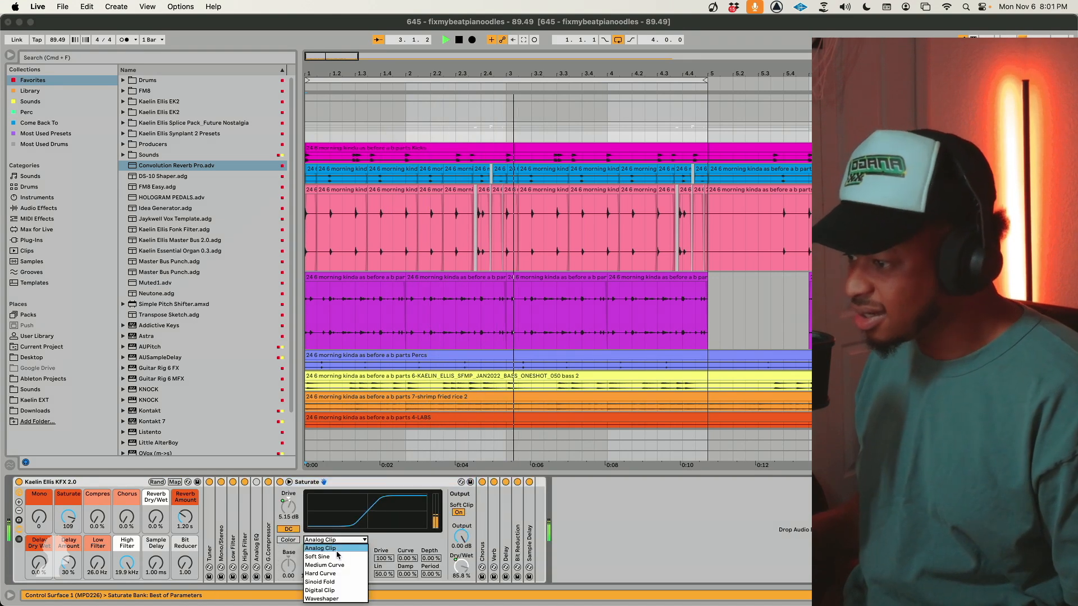
pyautogui.click(325, 556)
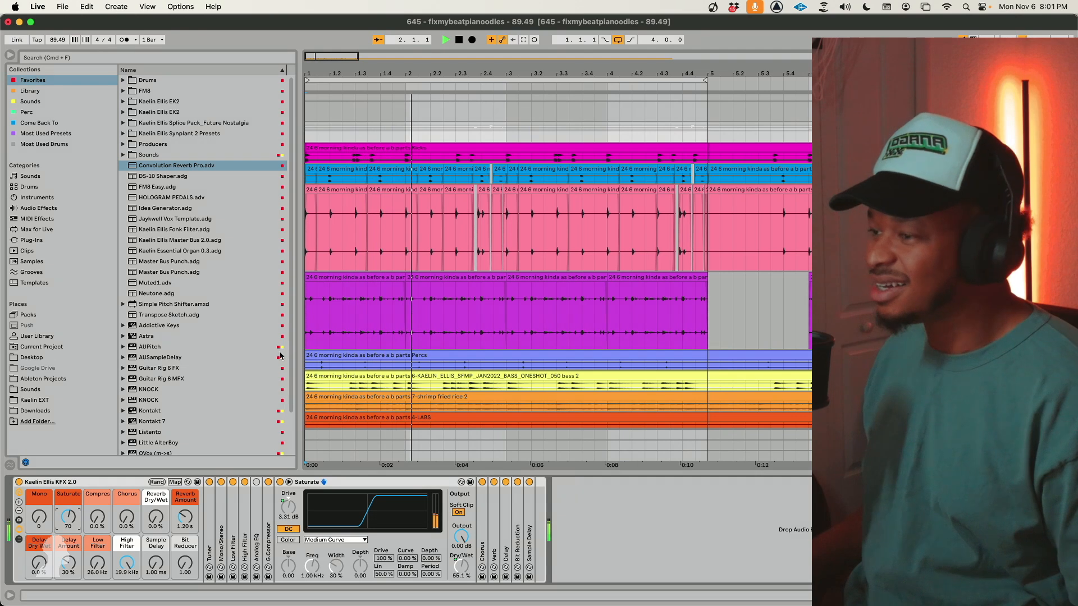
# Set the same rack's Mono to 127, Reverb Dry/Wet to 16 % and Reverb Amount to 328 ms, and unfold its Verb device.
pyautogui.press('-')
pyautogui.press('-')
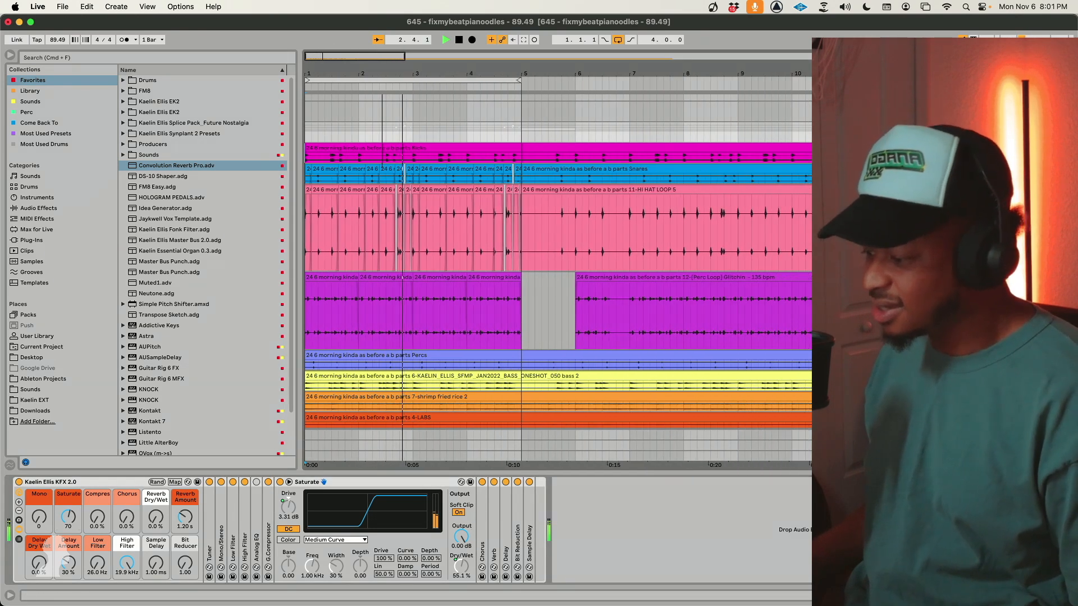
pyautogui.click(955, 111)
pyautogui.click(955, 132)
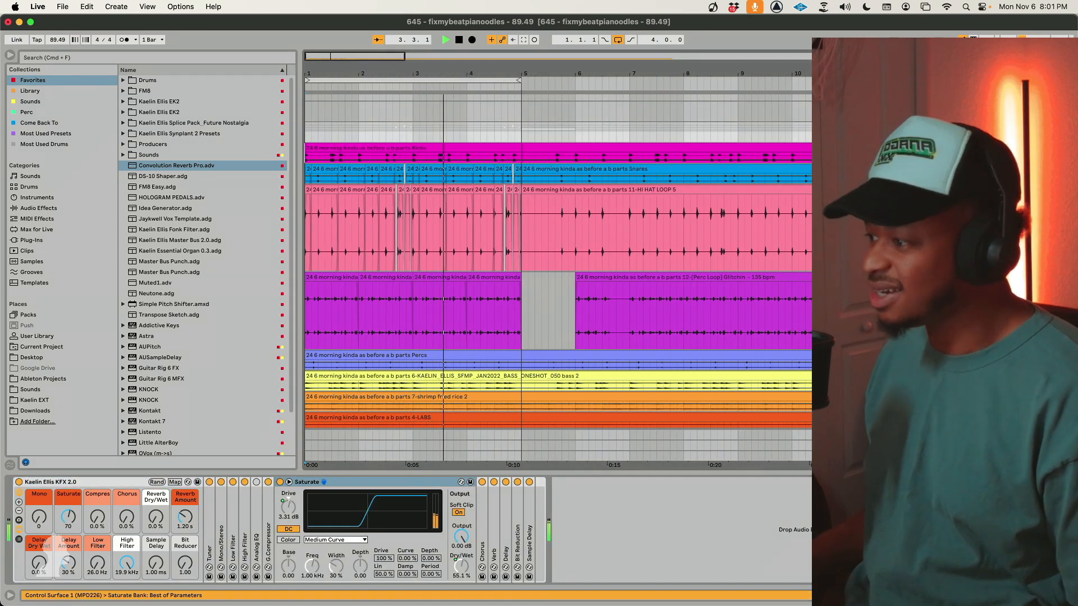
pyautogui.moveTo(38, 522); pyautogui.dragTo(40, 505)
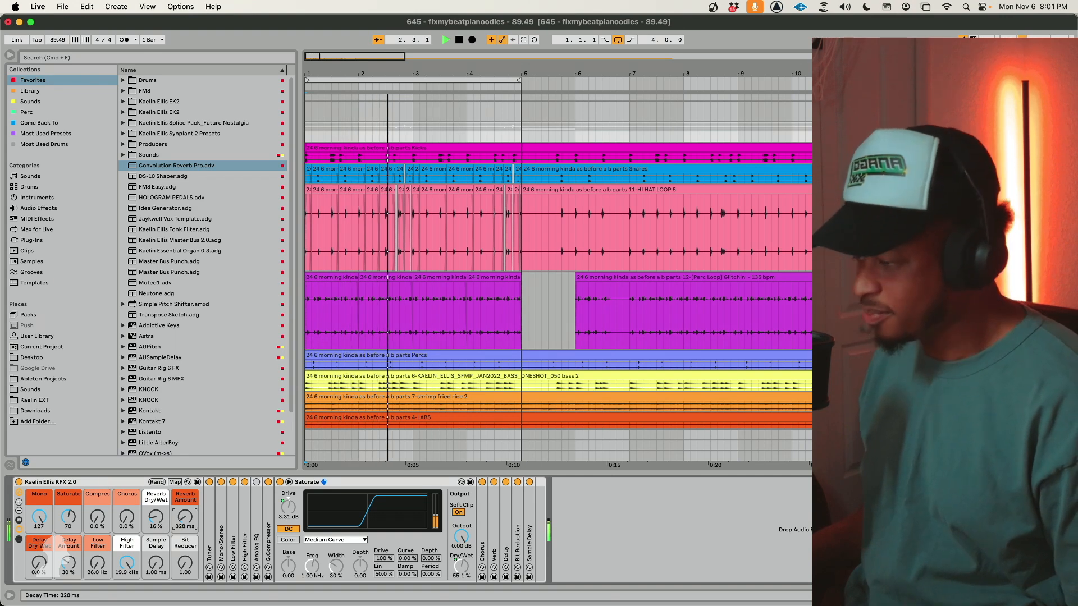
pyautogui.doubleClick(494, 542)
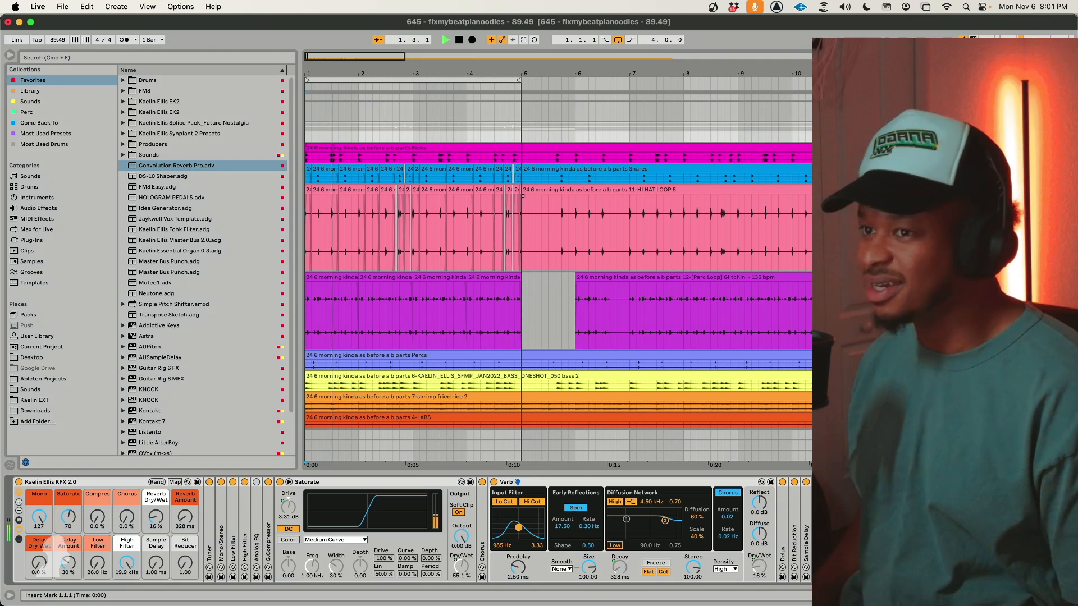
# Set the Sample Delay to 14.7 ms in the bass track's effects rack.
pyautogui.scroll(-3, 522, 146)
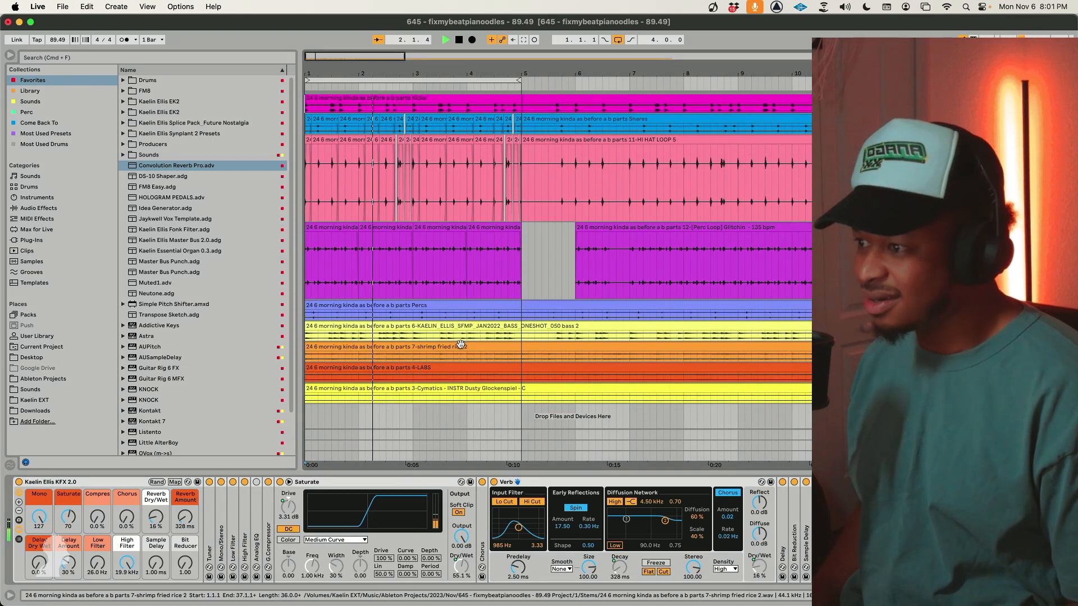
pyautogui.click(966, 388)
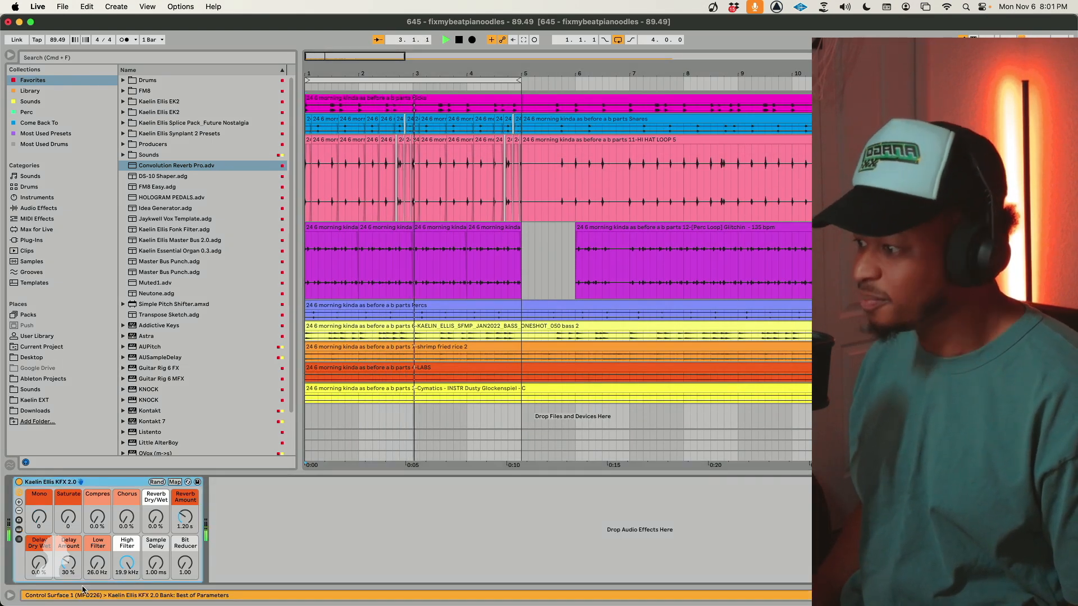
pyautogui.click(155, 563)
pyautogui.moveTo(155, 563); pyautogui.dragTo(155, 556)
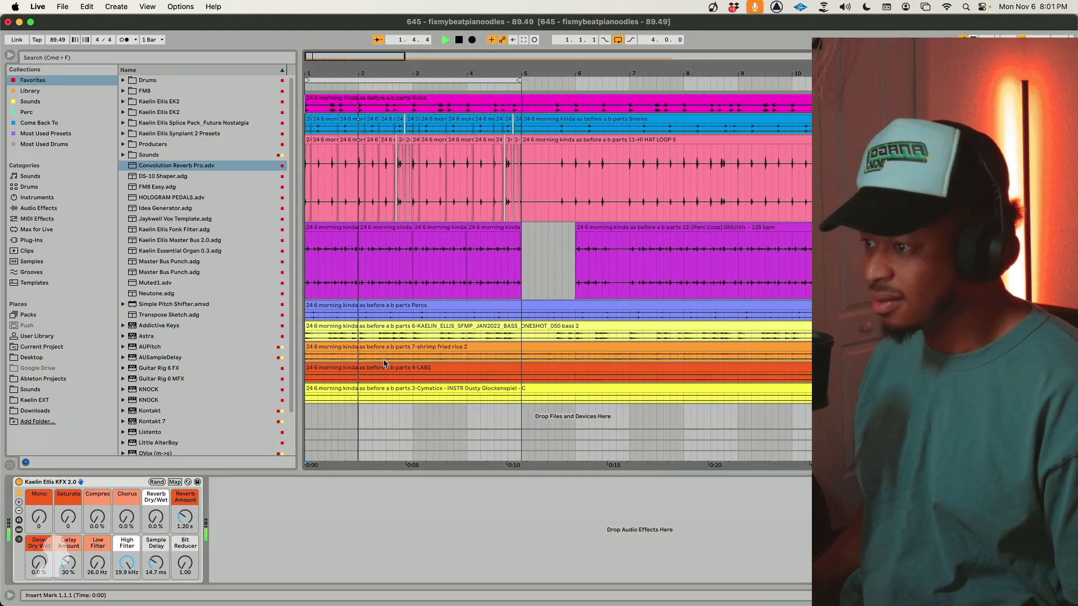
pyautogui.doubleClick(152, 562)
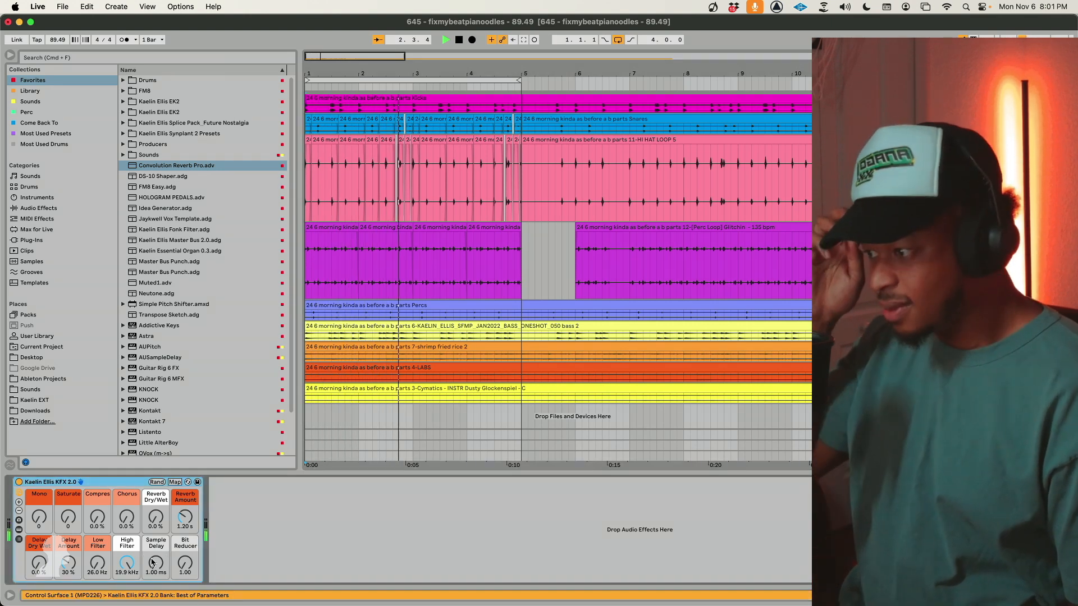
# Try the rack's Saturate at 94 and undo the last three changes.
pyautogui.click(430, 344)
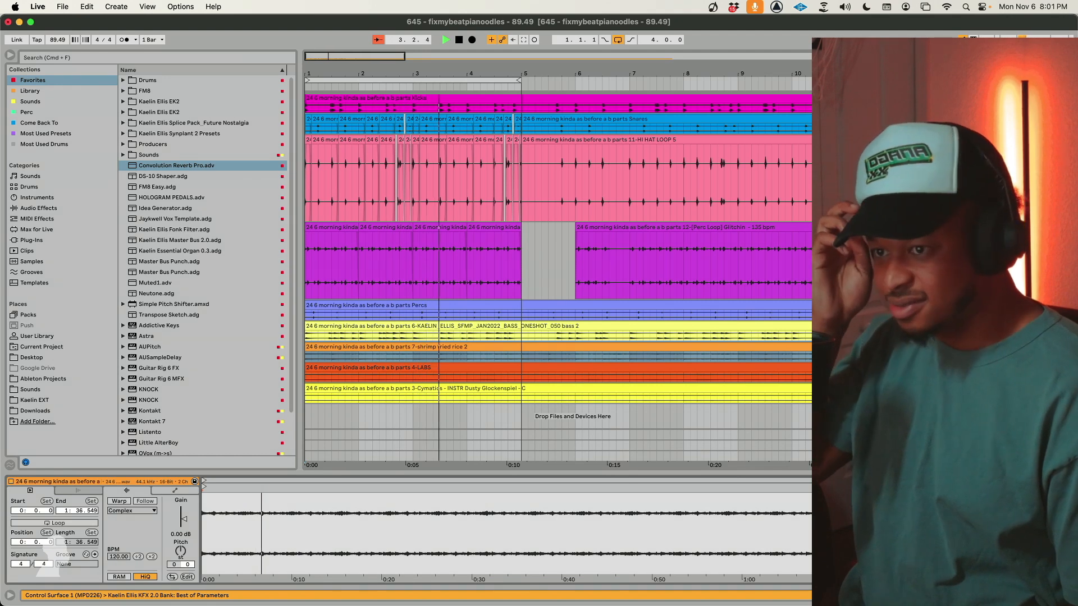
pyautogui.hotkey('shift', 'Tab')
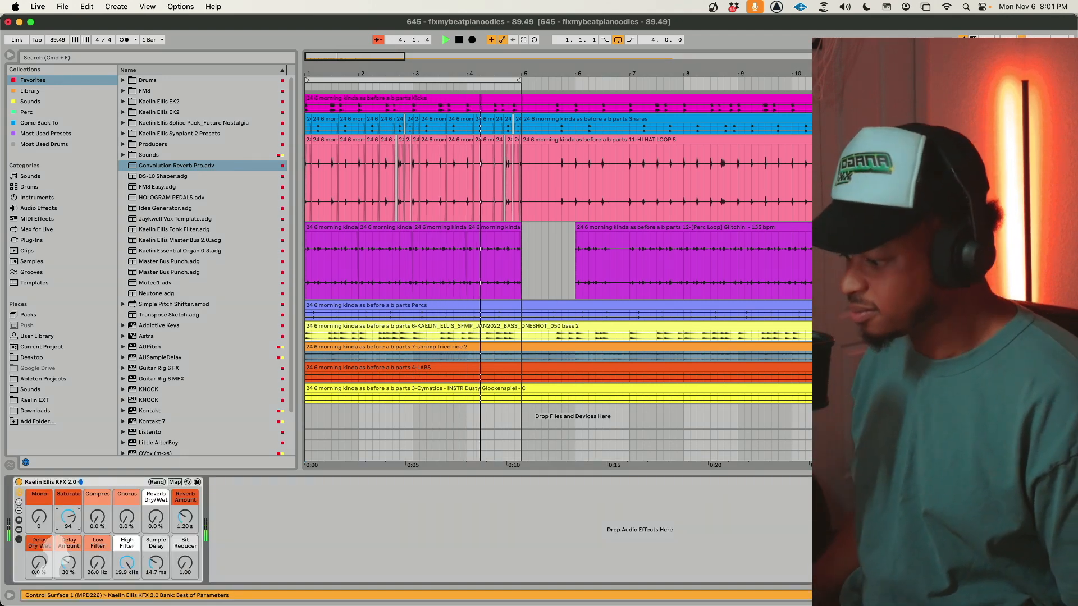
pyautogui.press('super+z')
pyautogui.press('super+z')
pyautogui.press('super+z')
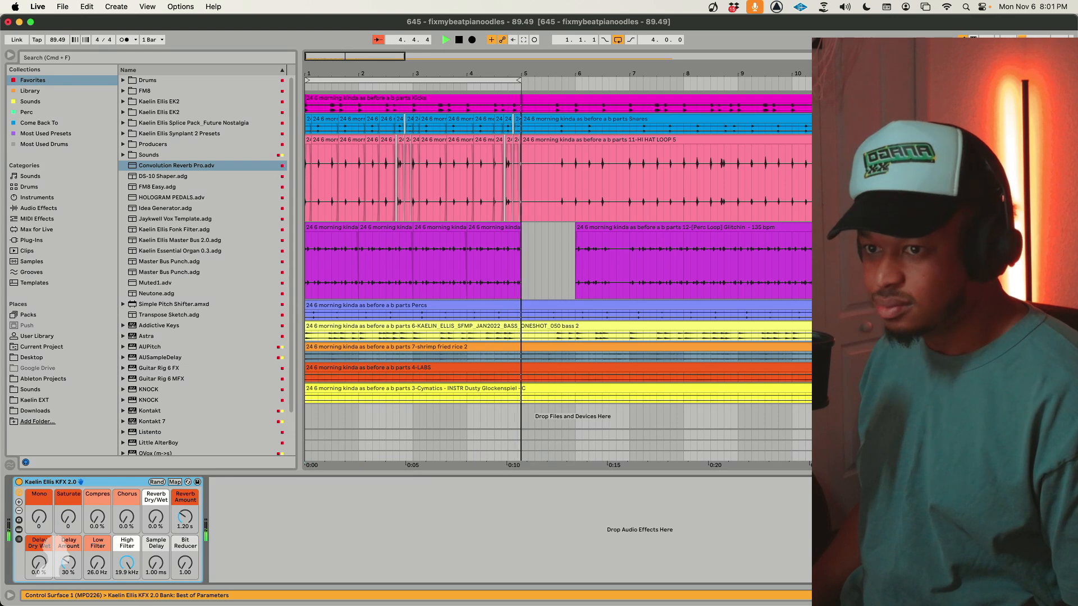
# Set the shrimp fried rice 2 clip's gain to 7.38 dB and its rack's Saturate to 72 and Low Filter to 180 Hz.
pyautogui.click(636, 346)
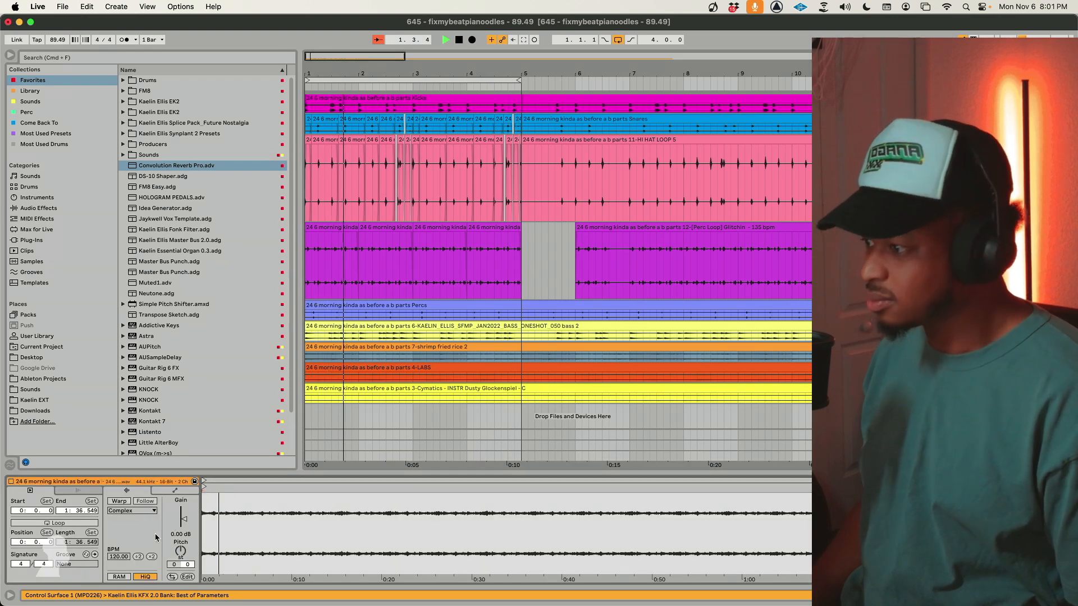
pyautogui.moveTo(181, 520); pyautogui.dragTo(181, 512)
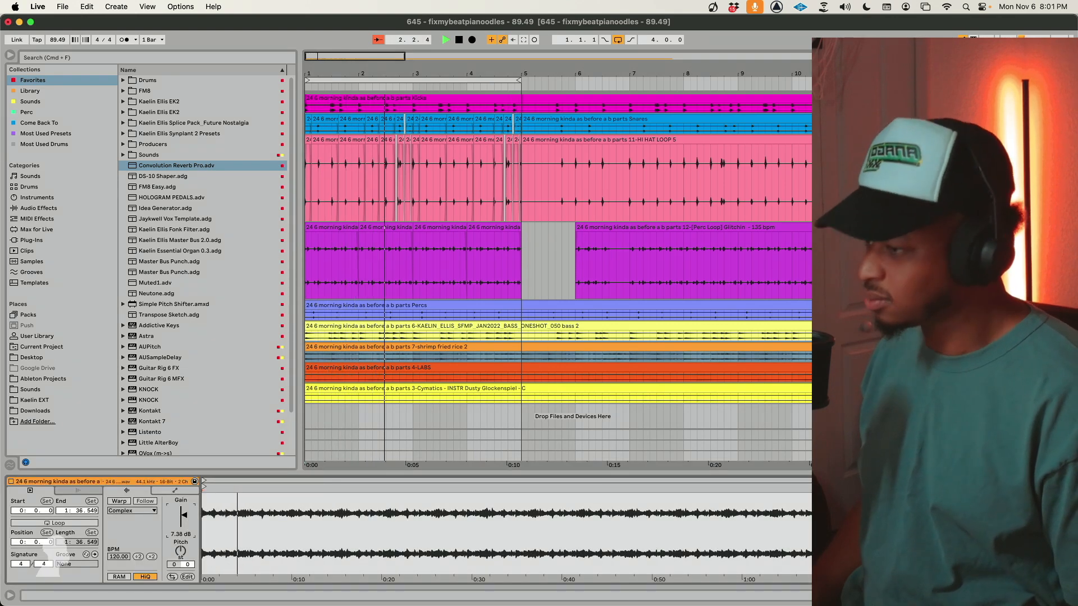
pyautogui.hotkey('shift', 'Tab')
pyautogui.moveTo(68, 517); pyautogui.dragTo(67, 489)
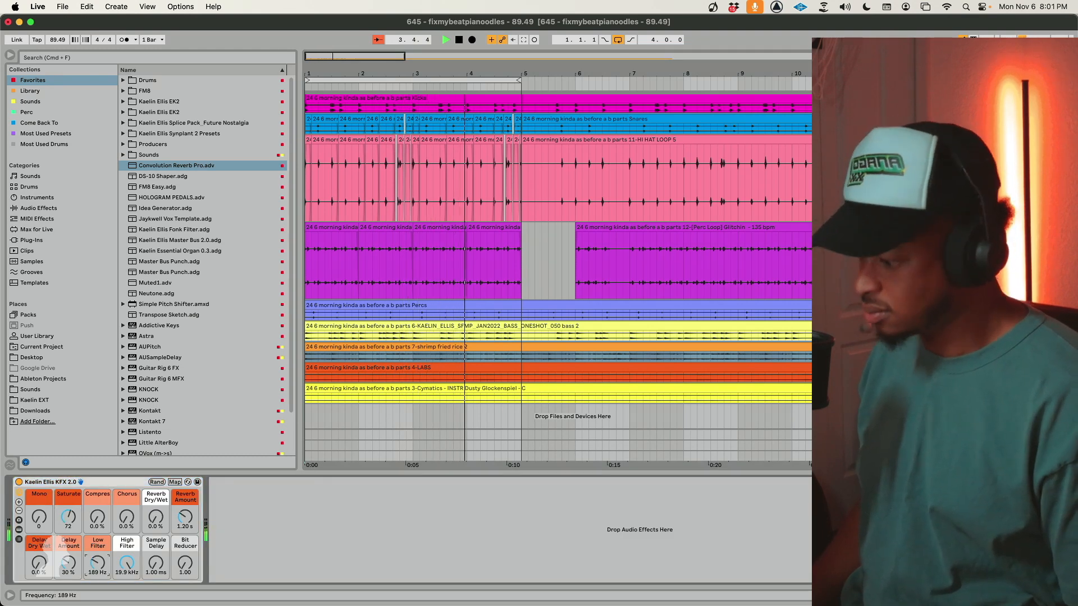
pyautogui.moveTo(98, 563); pyautogui.dragTo(97, 565)
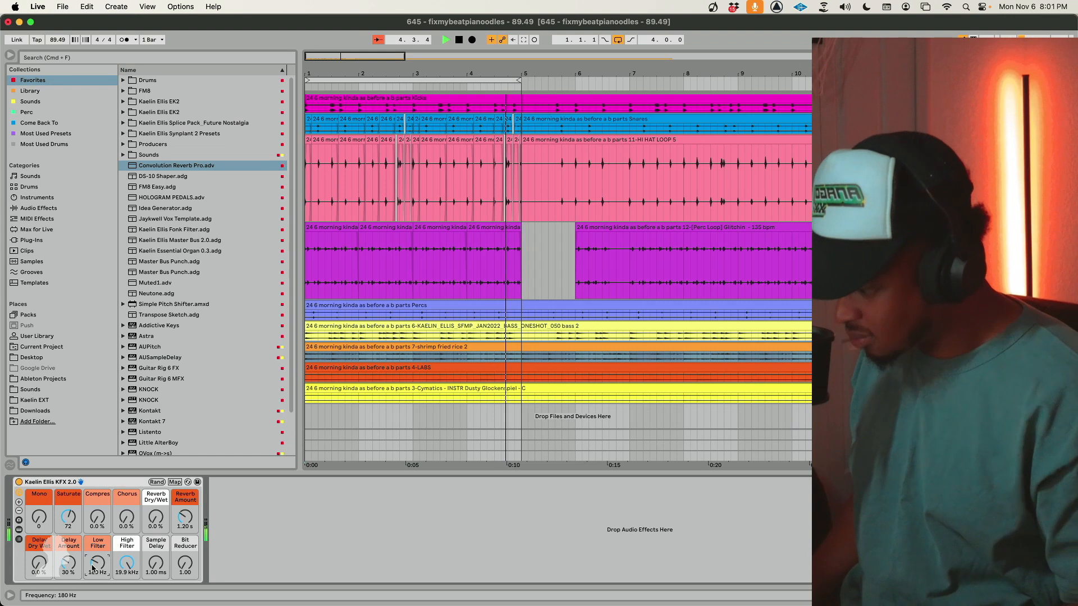
pyautogui.moveTo(163, 604)
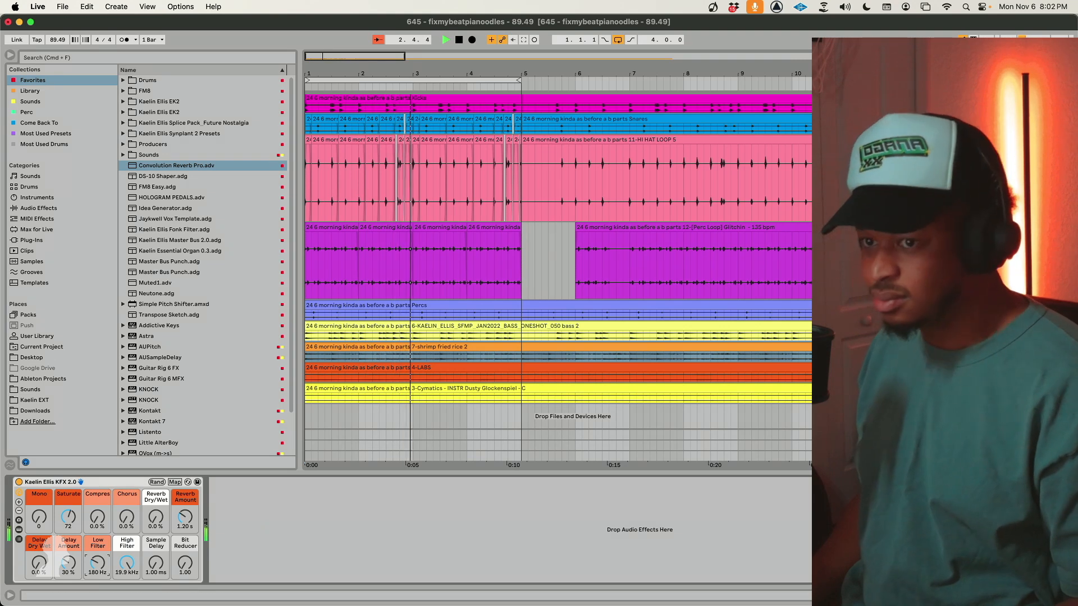
# Duplicate the shrimp fried rice 2 track.
pyautogui.scroll(5, 558, 278)
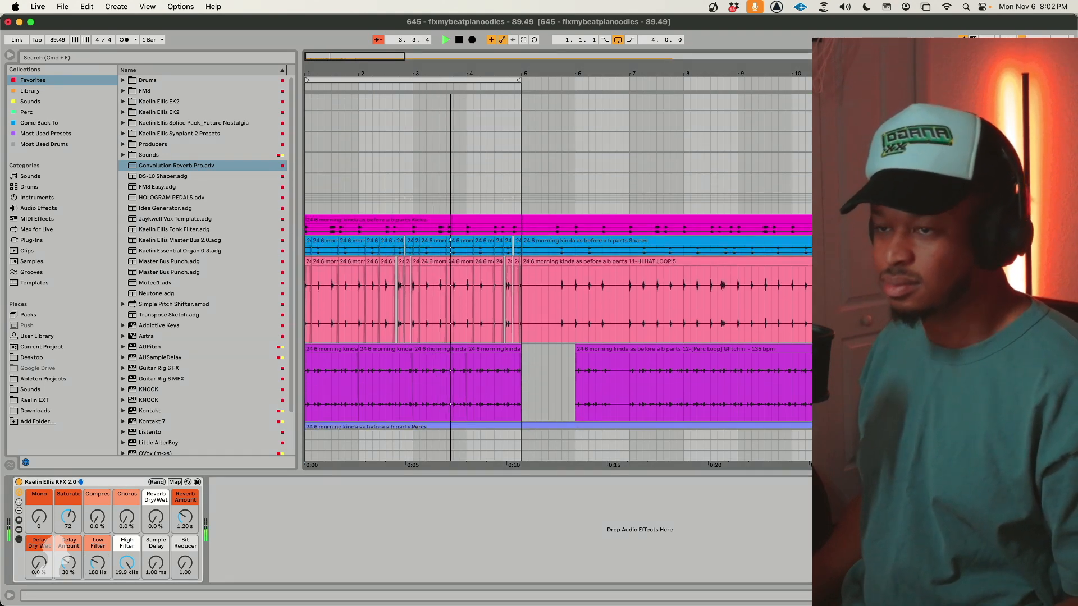
pyautogui.scroll(-5, 557, 278)
pyautogui.click(807, 324)
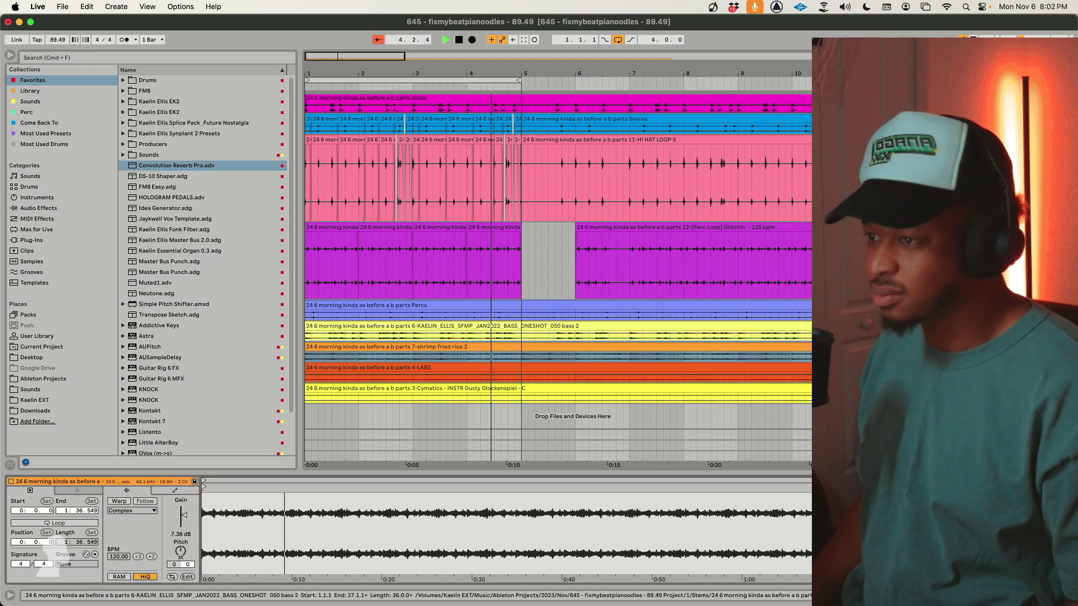
pyautogui.press('super+d')
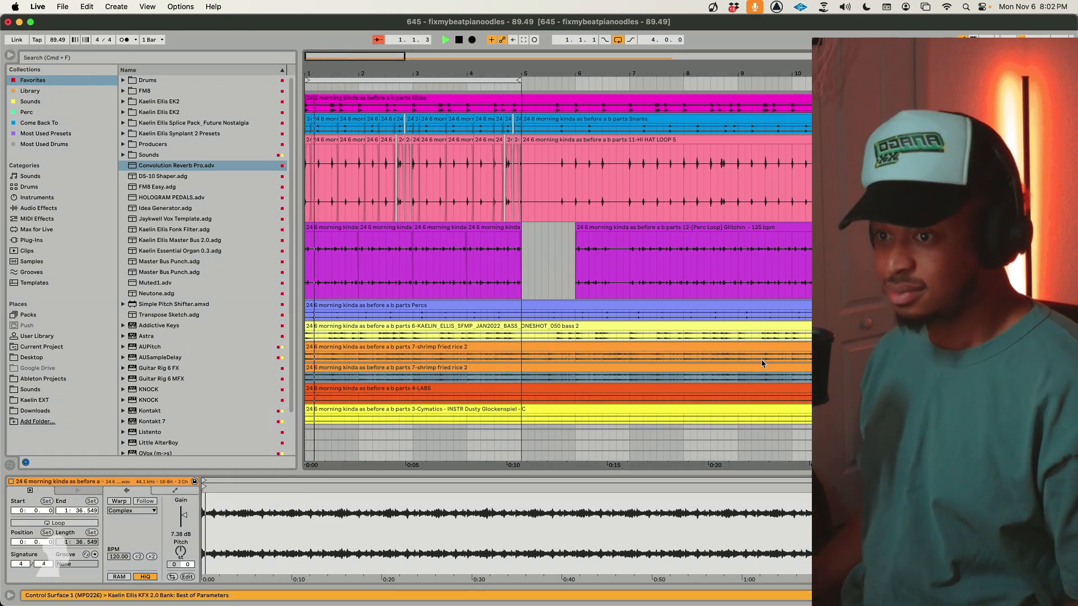
# Turn on Warp for the upper shrimp fried rice 2 clip, keeping its current timing, and transpose it up 12 semitones.
pyautogui.click(764, 349)
pyautogui.click(128, 503)
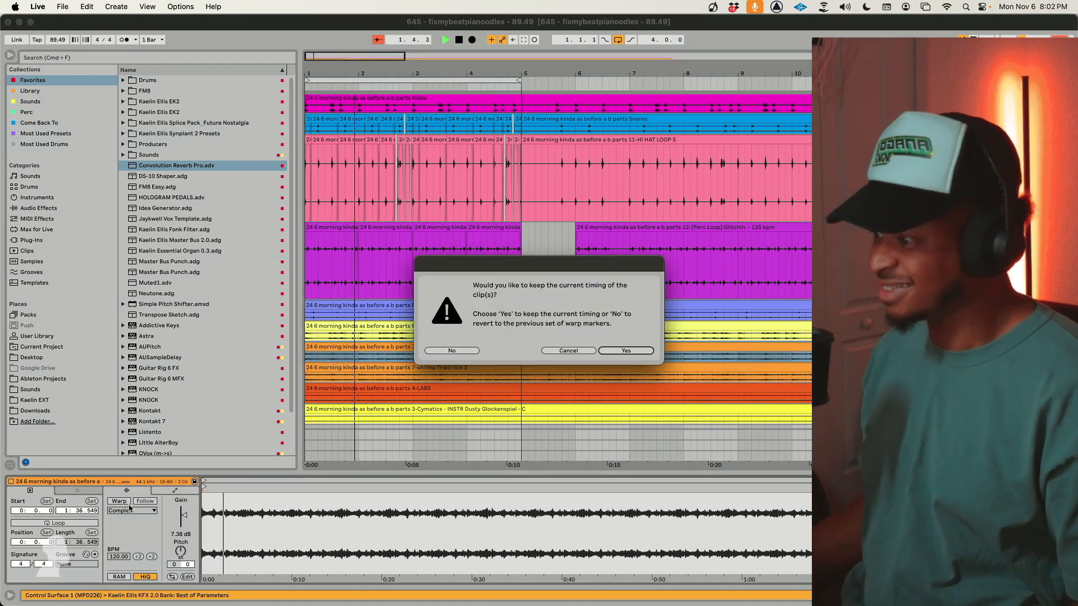
pyautogui.press('Return')
pyautogui.click(185, 552)
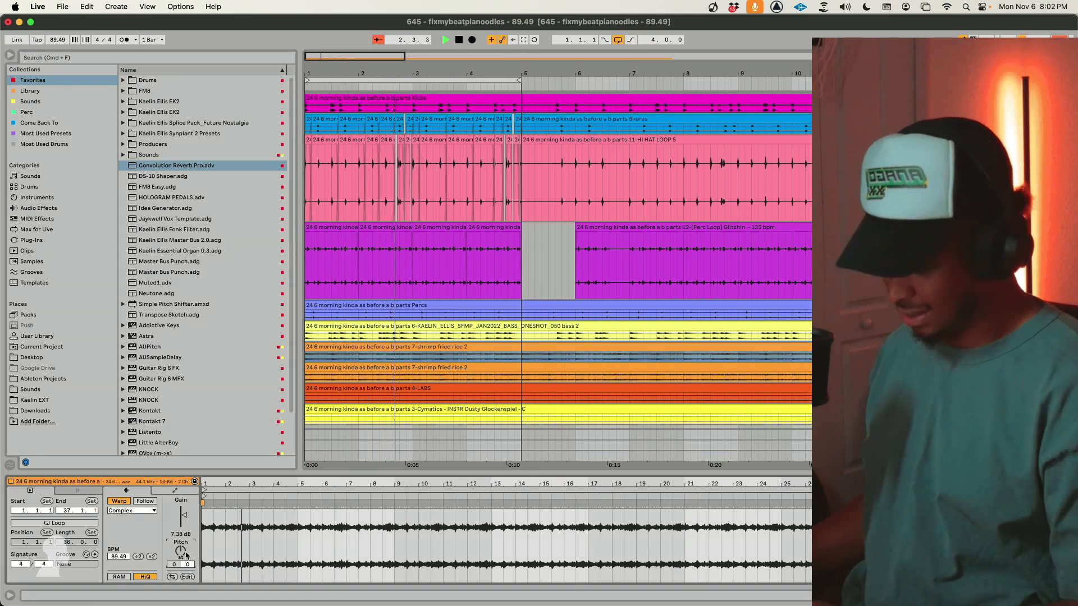
pyautogui.write('12')
pyautogui.press('Return')
# Try Beats as the clip's warp mode, settle on Complex Pro, and set Formants to 0.00 and Envelope to 8.
pyautogui.click(135, 510)
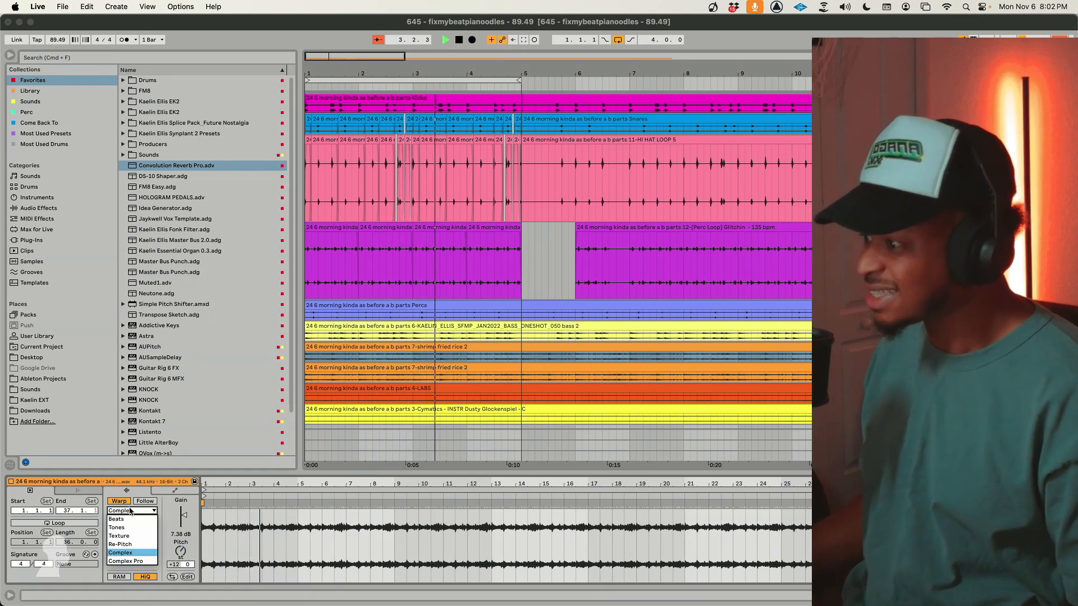
pyautogui.click(117, 520)
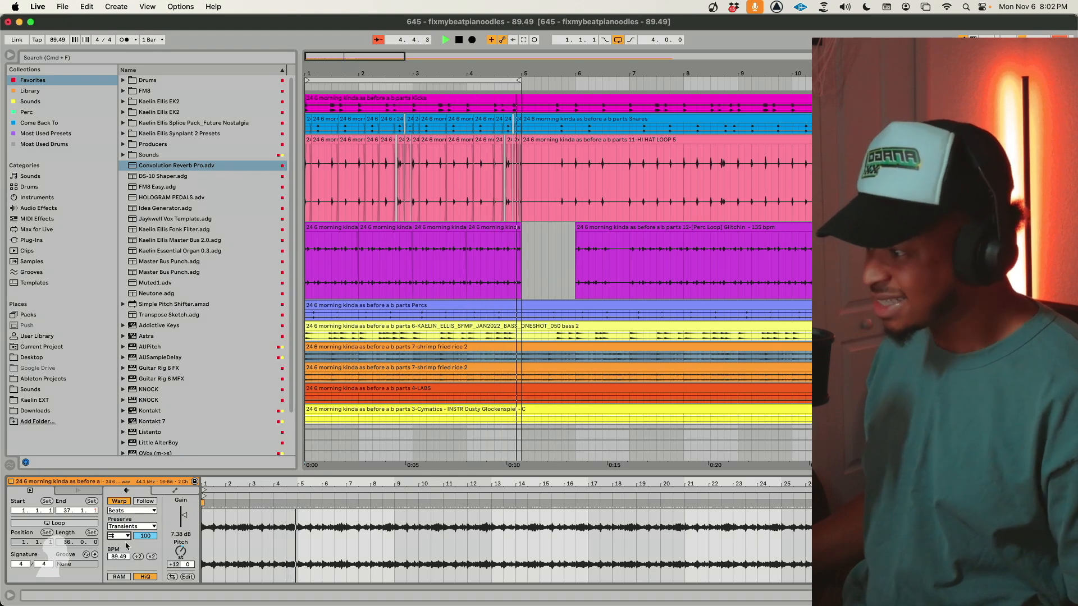
pyautogui.click(132, 511)
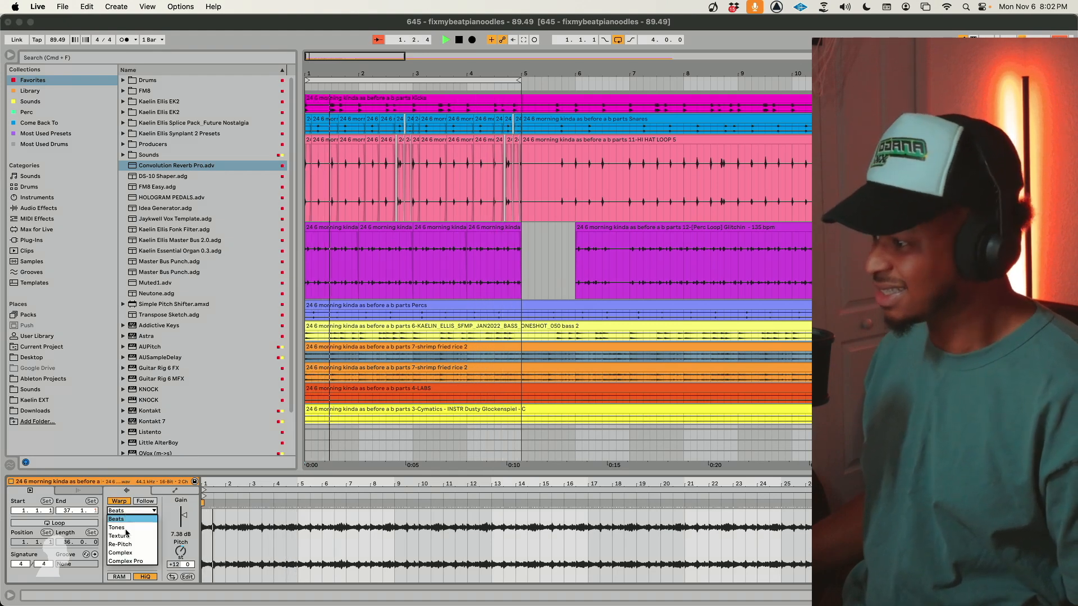
pyautogui.click(133, 561)
pyautogui.moveTo(133, 528); pyautogui.dragTo(133, 584)
pyautogui.moveTo(137, 541); pyautogui.dragTo(136, 584)
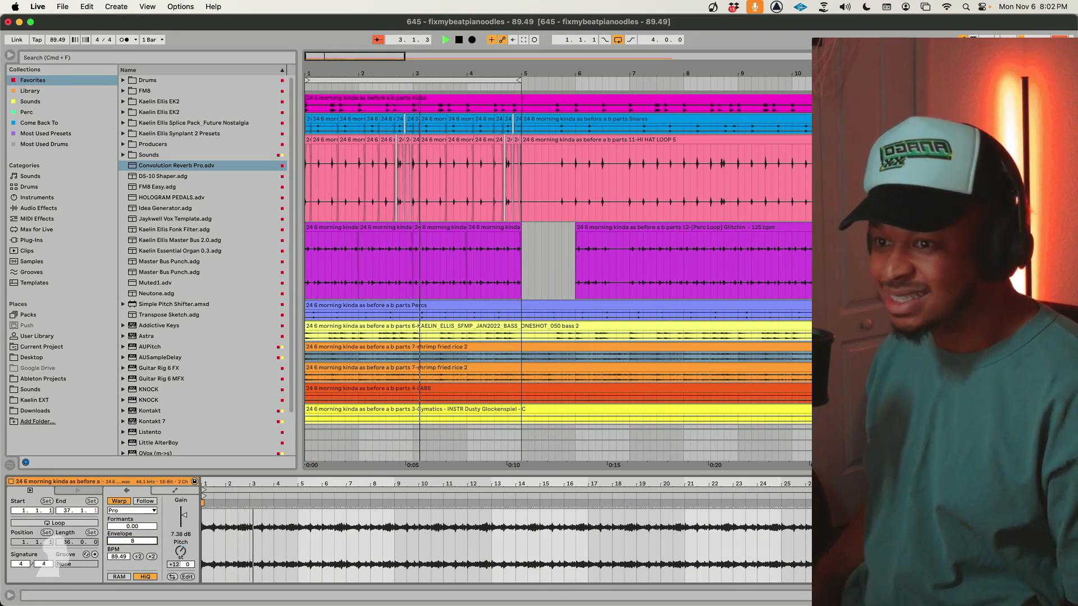
# Set the transposed track's Saturate to 119, Chorus 23 %, Reverb Dry/Wet 57 % and Reverb Amount 2.96 s; set the other copy's Sample Delay to 35.7 ms.
pyautogui.hotkey('shift', 'Tab')
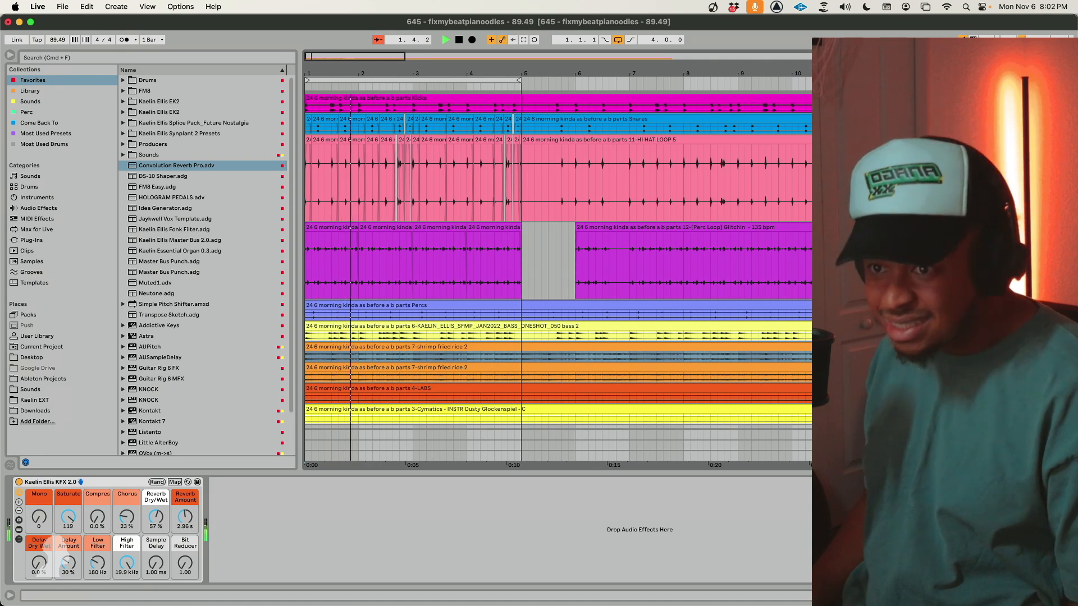
pyautogui.moveTo(150, 566); pyautogui.dragTo(156, 559)
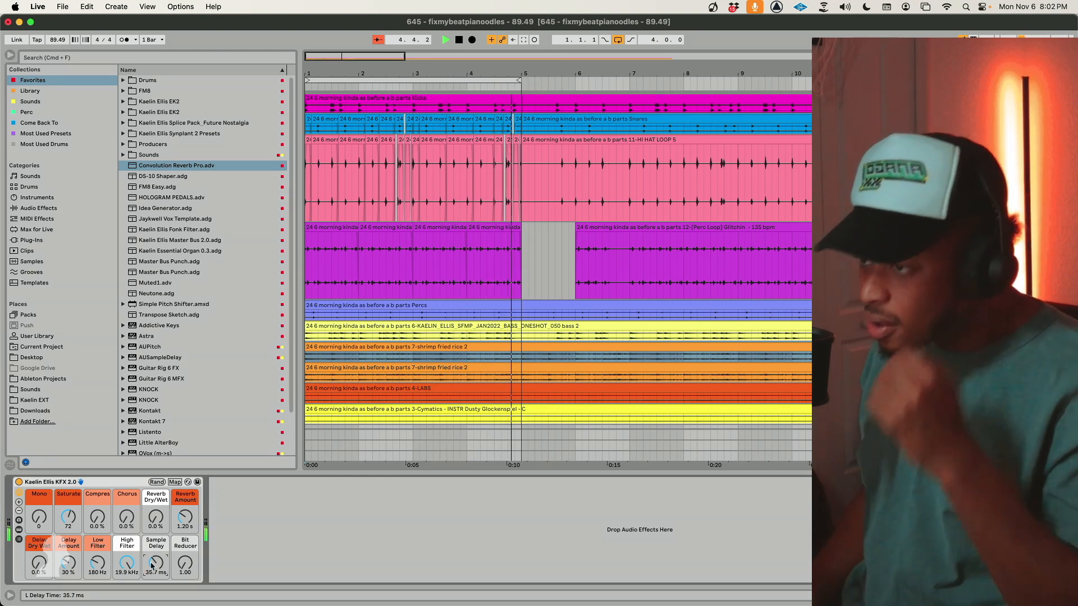
# Duplicate the first four bars of the kick, snare, hi-hat and percussion loop tracks to start at bar 5.
pyautogui.scroll(5, 522, 332)
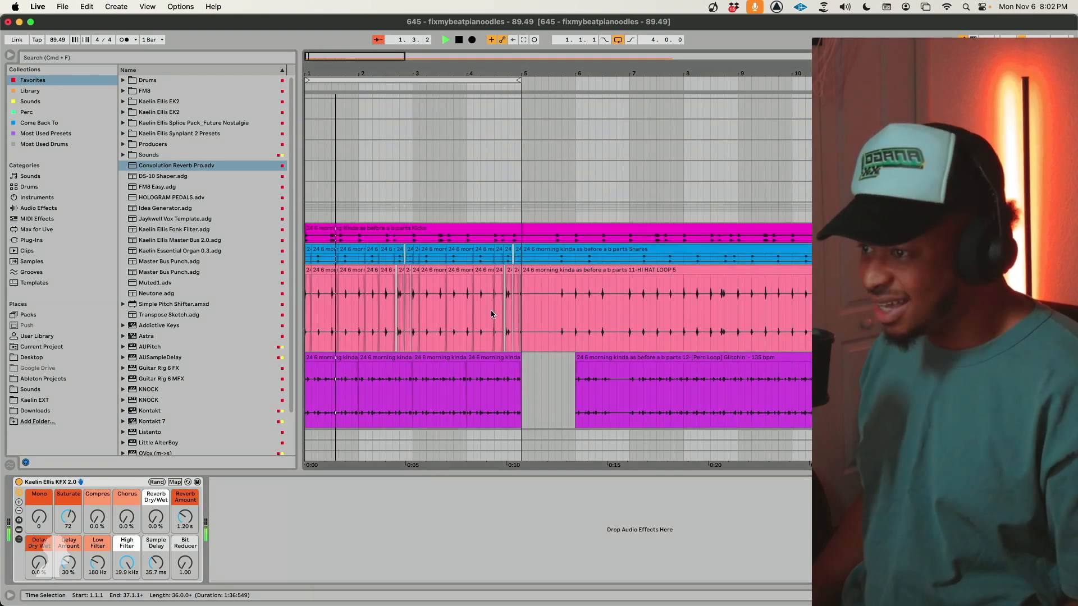
pyautogui.click(520, 394)
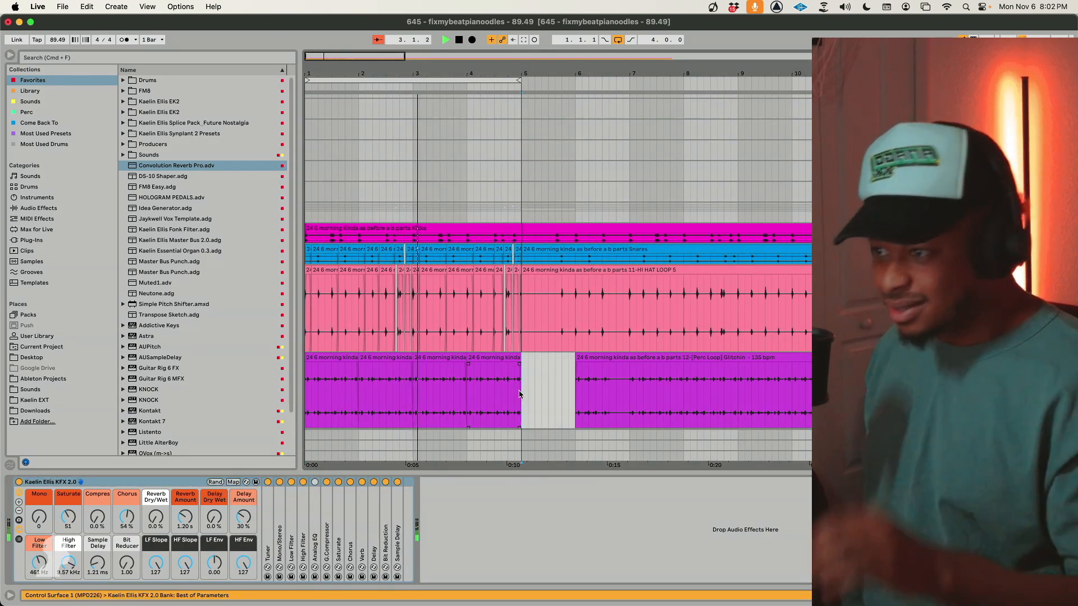
pyautogui.moveTo(520, 394); pyautogui.dragTo(302, 239)
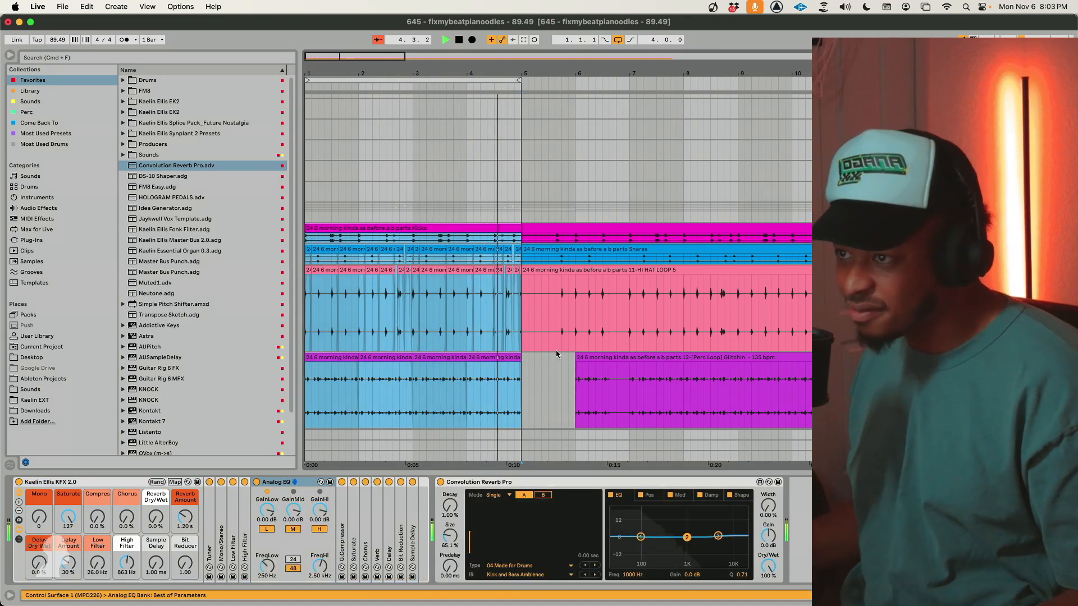
pyautogui.press('super+d')
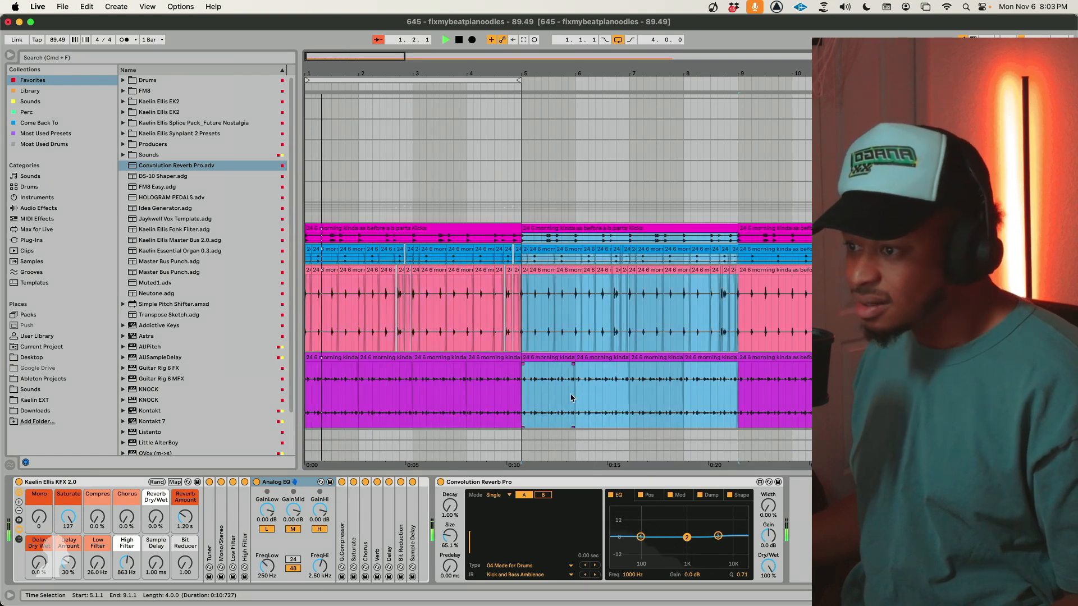
# Delete the snare, hi-hat and percussion loop material from 5.1.1 to 5.4.1, and the kick from 5.2.1 to 5.4.1.
pyautogui.moveTo(575, 400); pyautogui.dragTo(522, 257)
pyautogui.moveTo(561, 395); pyautogui.dragTo(521, 258)
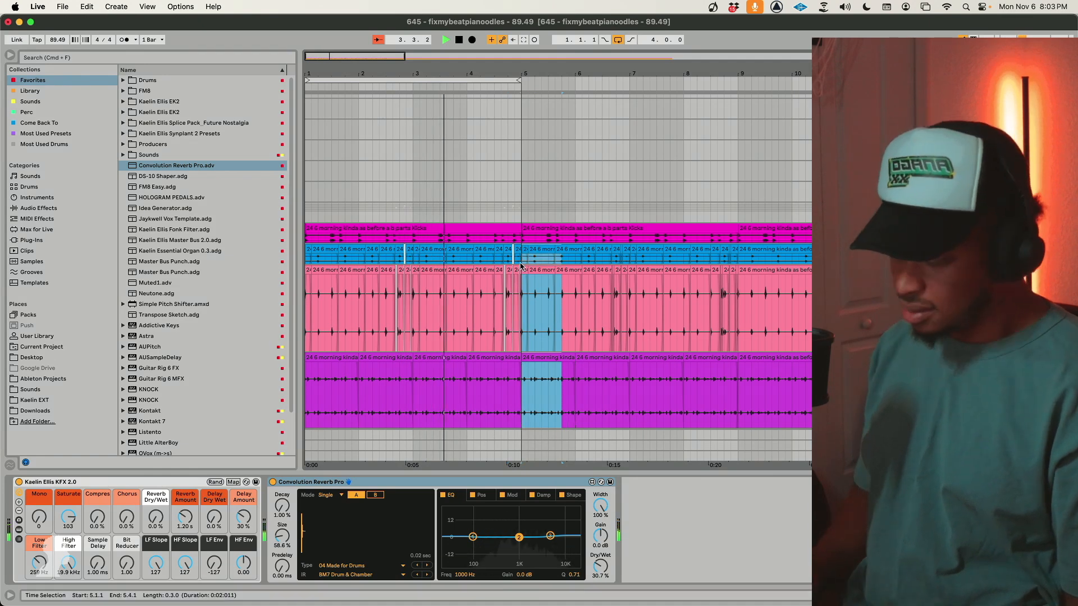
pyautogui.press('Delete')
pyautogui.click(548, 264)
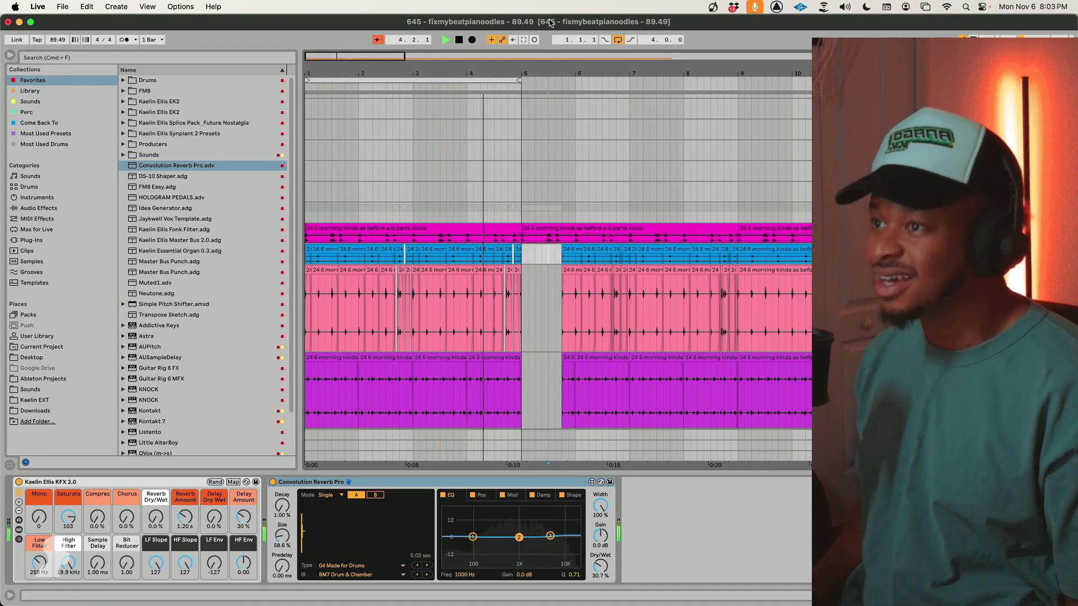
pyautogui.moveTo(533, 234); pyautogui.dragTo(562, 242)
pyautogui.press('Delete')
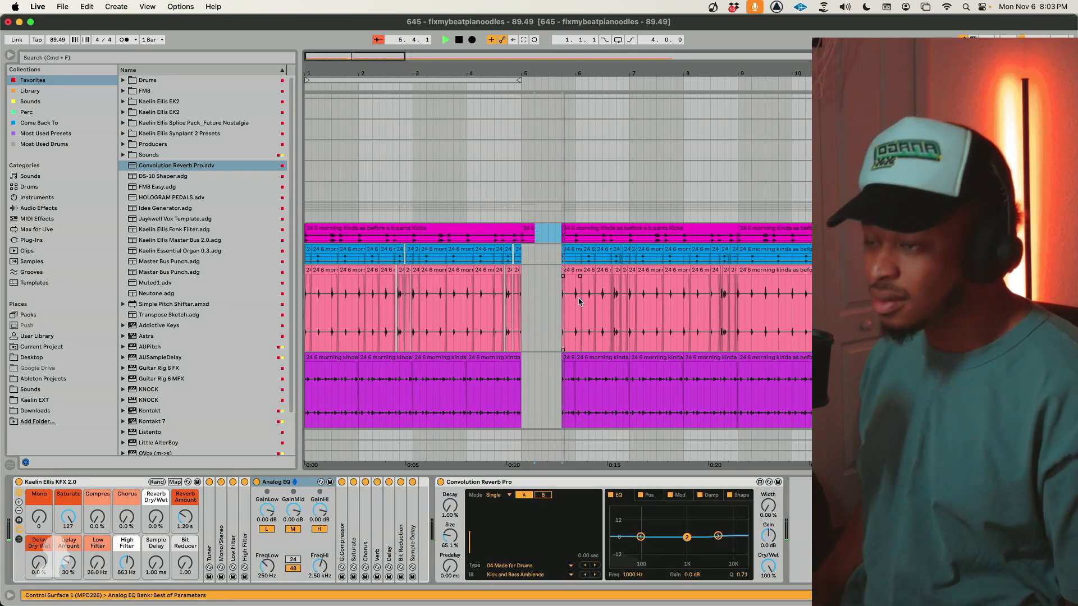
# Extend the hi-hat's re-entry in bar 5 half a beat earlier and cut beat 4 of that bar from both shrimp fried rice 2 tracks.
pyautogui.moveTo(563, 273); pyautogui.dragTo(558, 273)
pyautogui.scroll(-5, 562, 309)
pyautogui.click(565, 335)
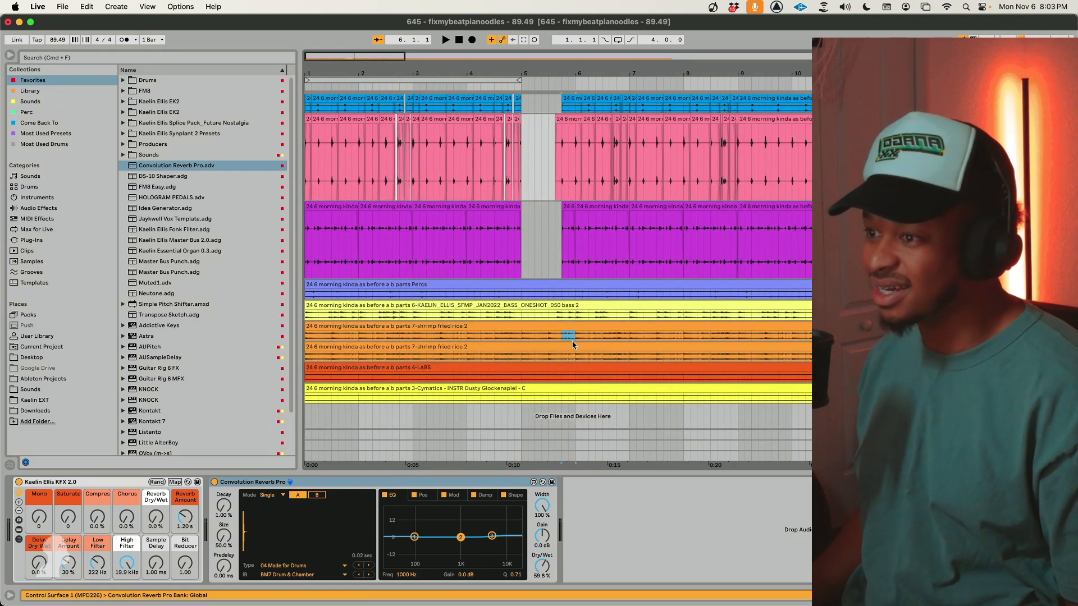
pyautogui.moveTo(573, 341); pyautogui.dragTo(572, 353)
pyautogui.press('Delete')
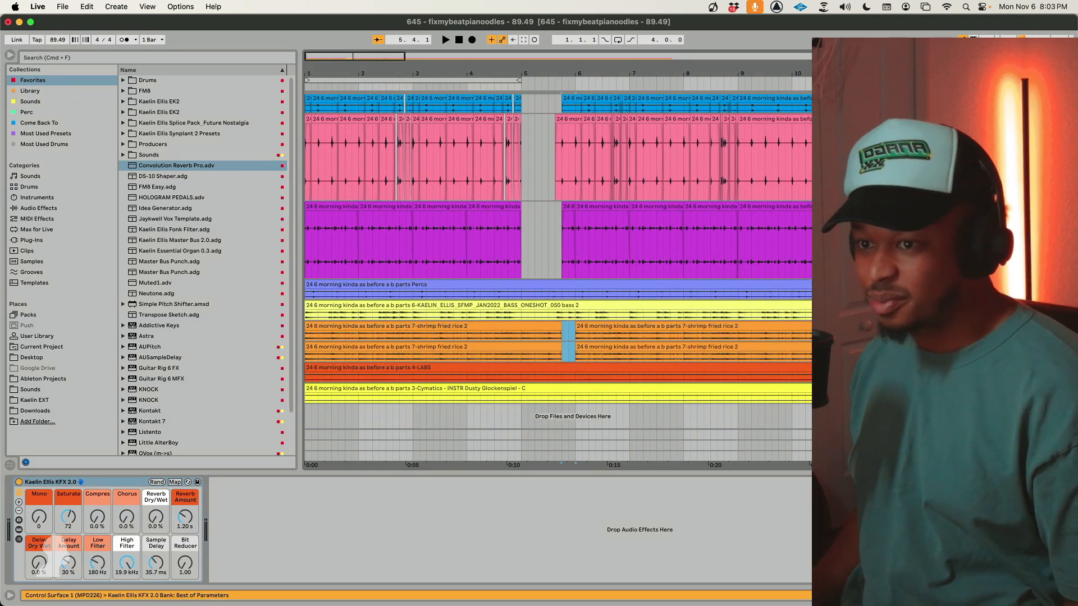
# Audition the opening bars and expand the bass track to examine its notes in bar 1.
pyautogui.click(432, 307)
pyautogui.press('space')
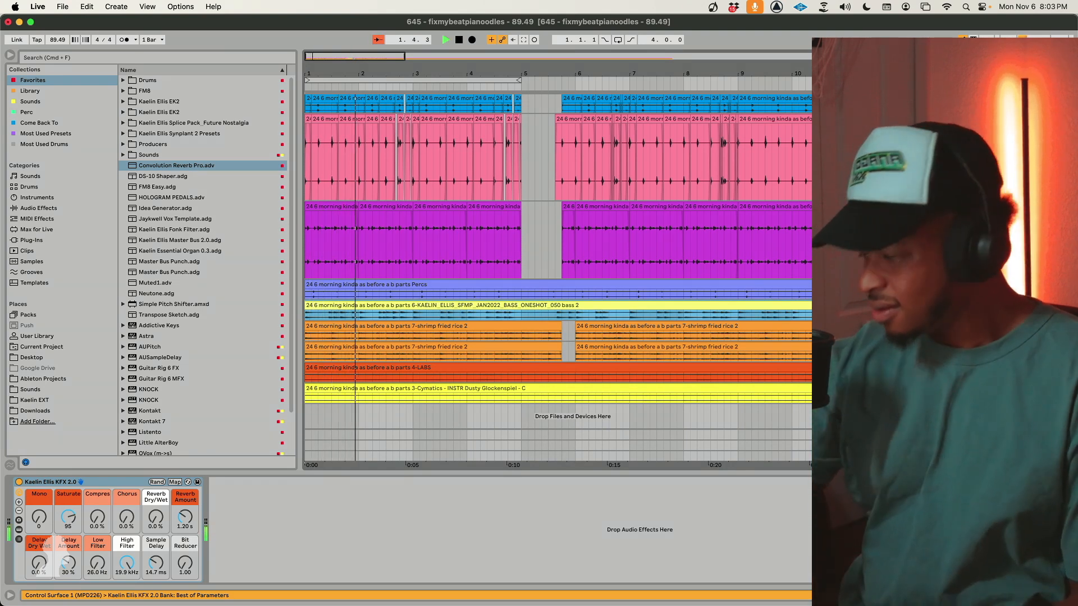
pyautogui.press('space')
pyautogui.click(331, 321)
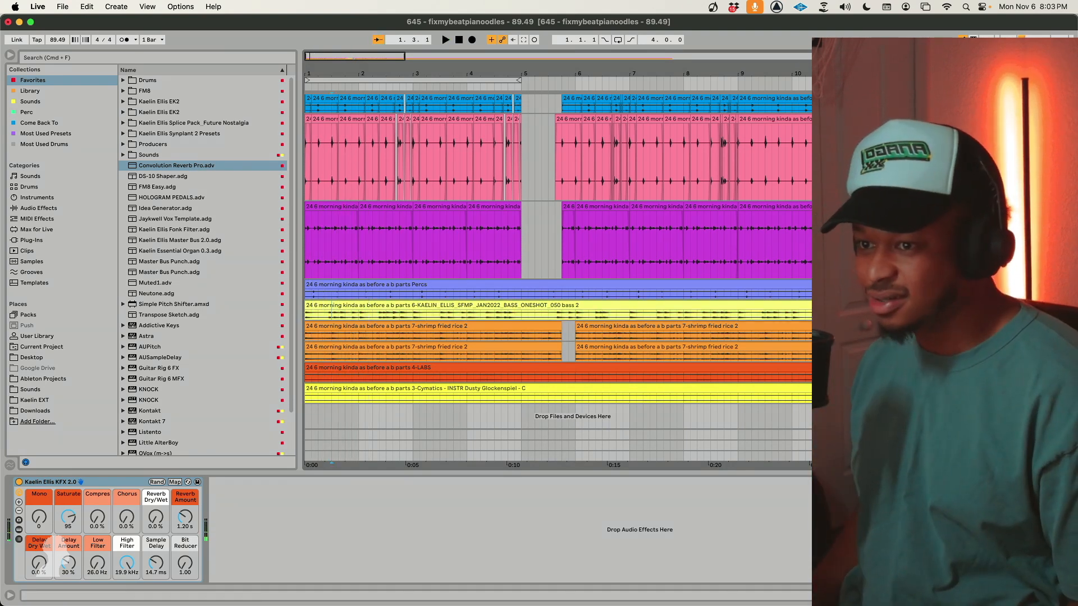
pyautogui.press('u')
pyautogui.moveTo(310, 57); pyautogui.dragTo(317, 94)
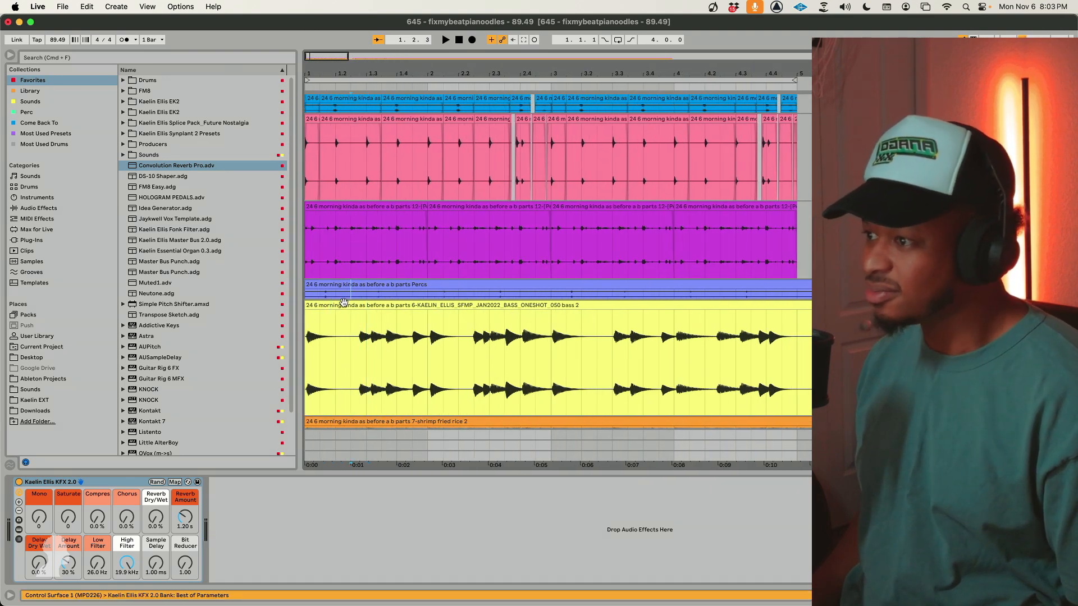
pyautogui.click(346, 304)
pyautogui.press('space')
pyautogui.click(413, 368)
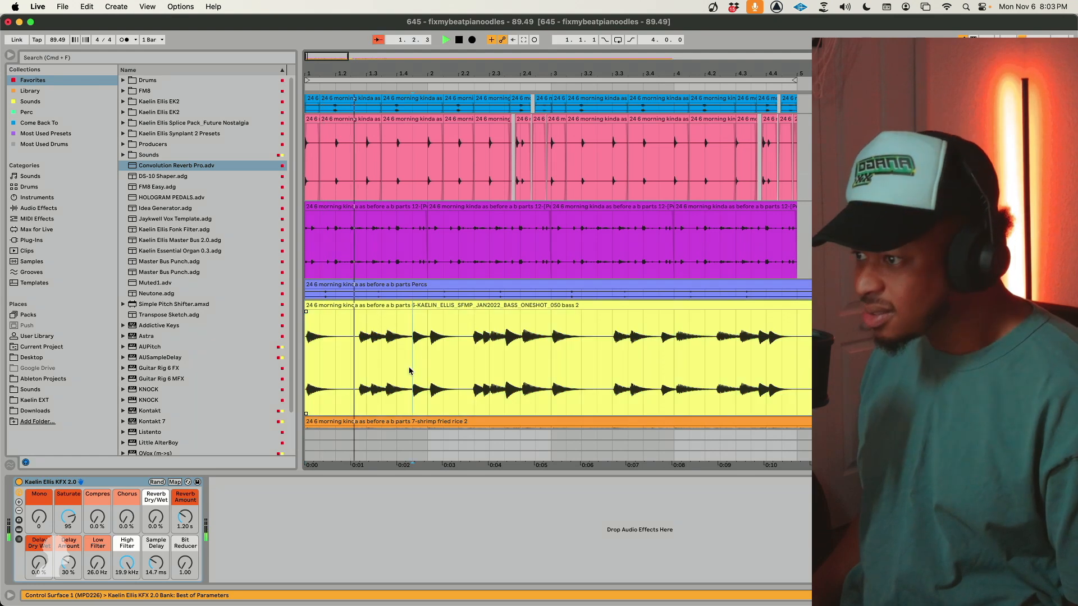
pyautogui.press('space')
# Turn the fixed grid off and deactivate the bass note from about 1.3.3 to 1.4.3.
pyautogui.rightClick(392, 356)
pyautogui.click(414, 568)
pyautogui.click(333, 364)
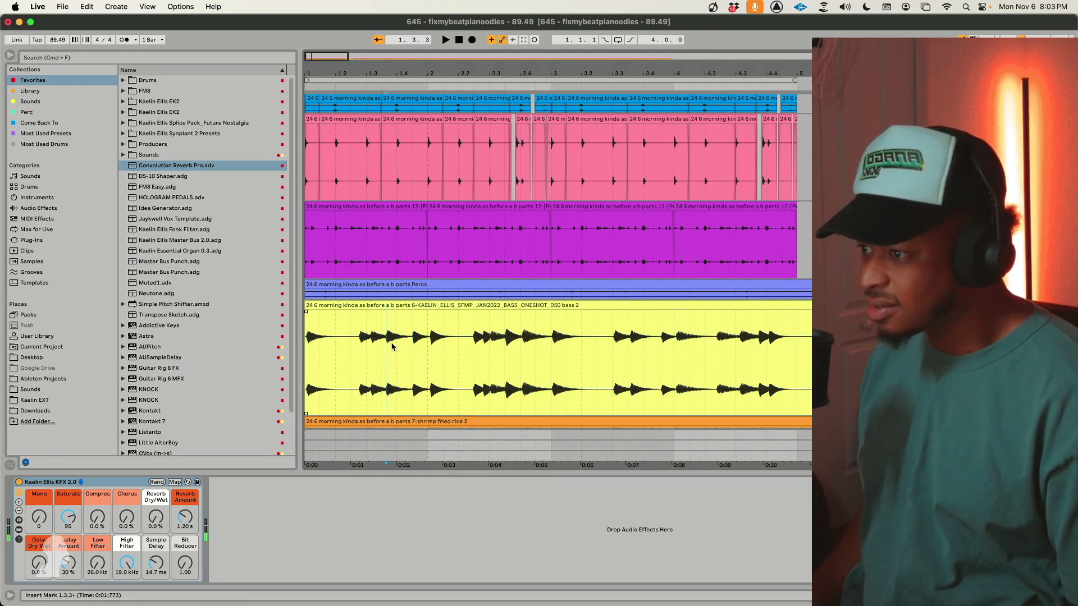
pyautogui.moveTo(387, 346); pyautogui.dragTo(412, 347)
pyautogui.press('0')
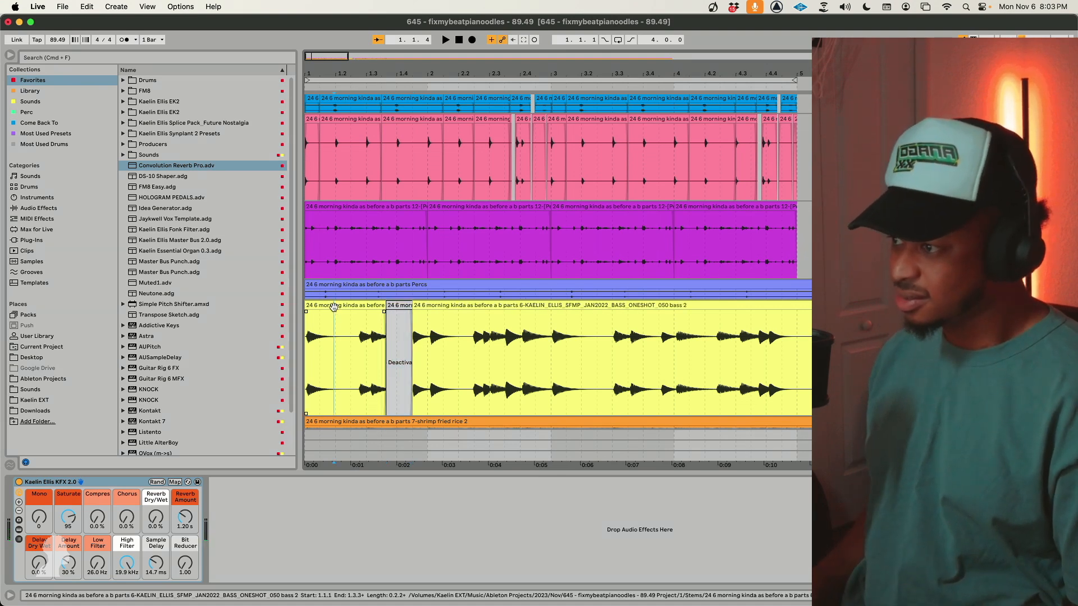
# Play back the edited bass line from bar 1 to check how it sits against the drums.
pyautogui.click(334, 307)
pyautogui.press('space')
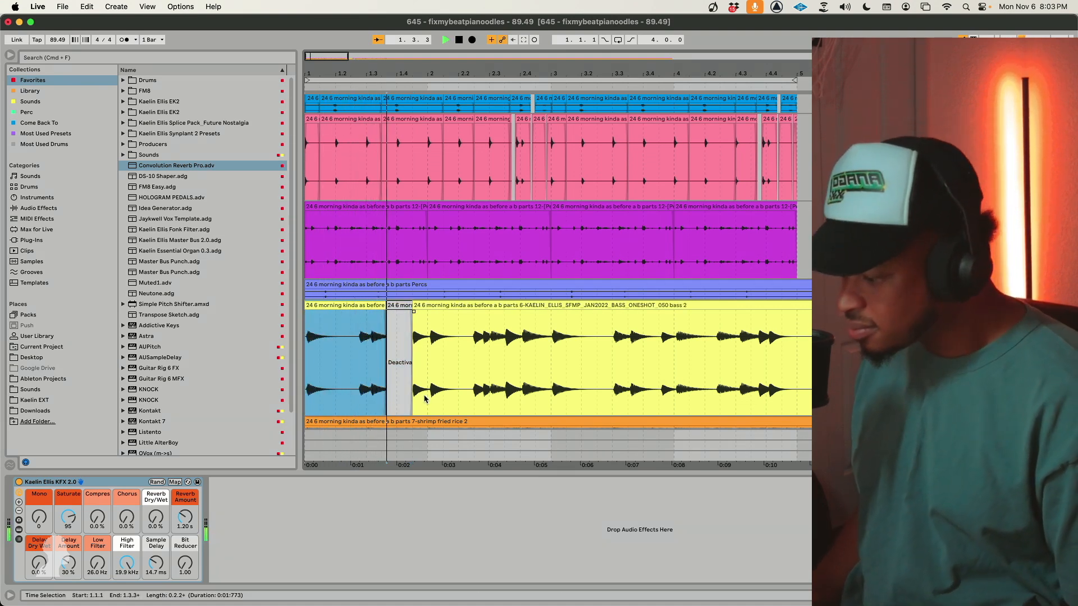
pyautogui.click(494, 385)
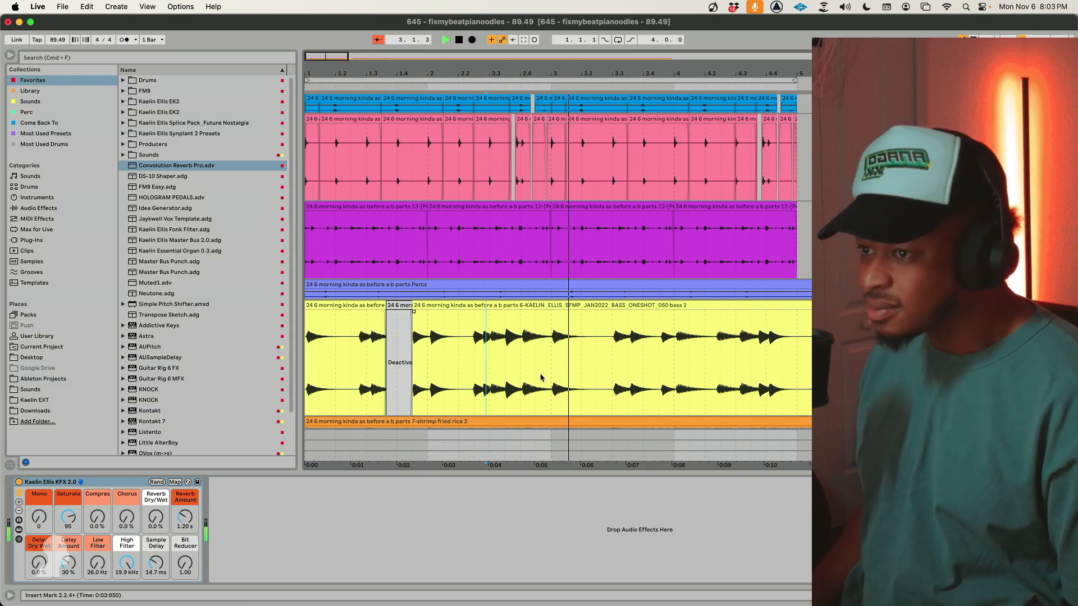
pyautogui.hscroll(-3, 542, 377)
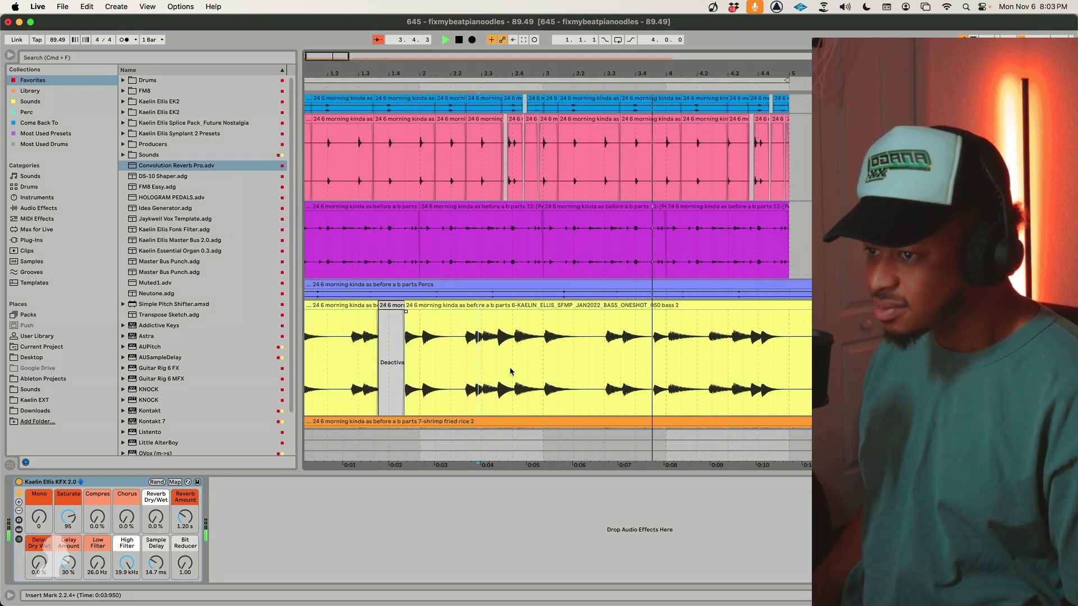
pyautogui.hscroll(3, 520, 374)
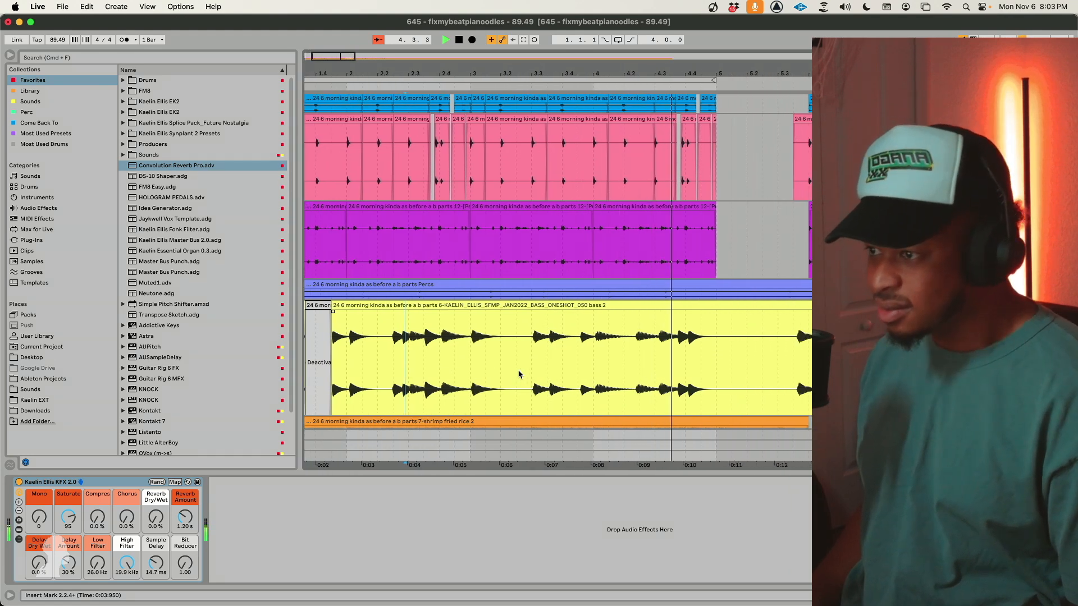
pyautogui.click(367, 376)
pyautogui.press('space')
pyautogui.press('space')
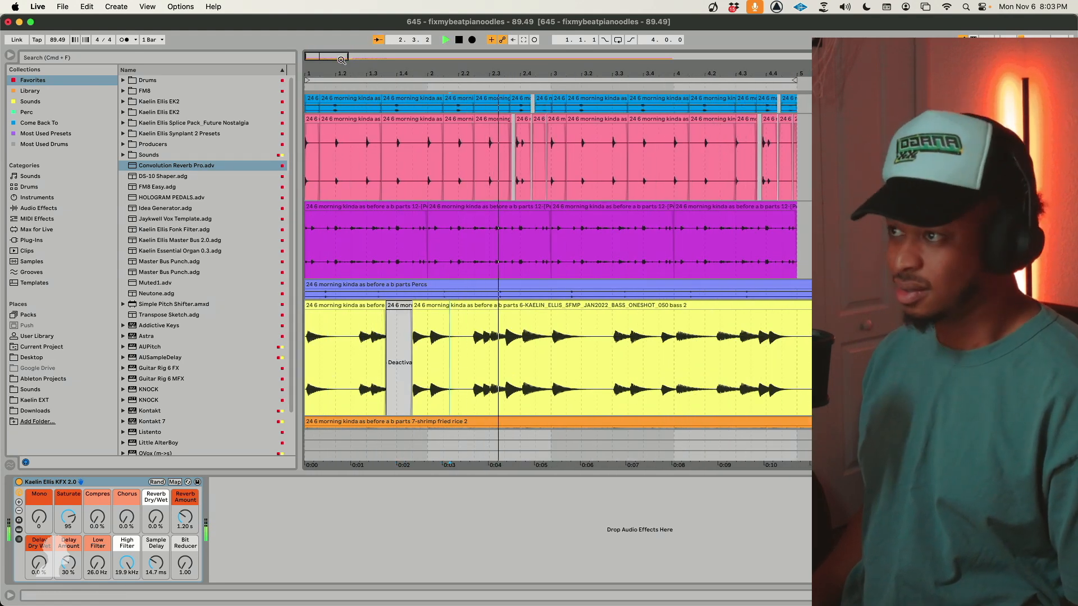
# Set the fixed grid to 2 Bars and copy the first four bars of the bass to bar 5.
pyautogui.scroll(-8, 497, 333)
pyautogui.rightClick(473, 344)
pyautogui.click(395, 367)
pyautogui.scroll(1, 394, 364)
pyautogui.click(404, 368)
pyautogui.scroll(-1, 404, 364)
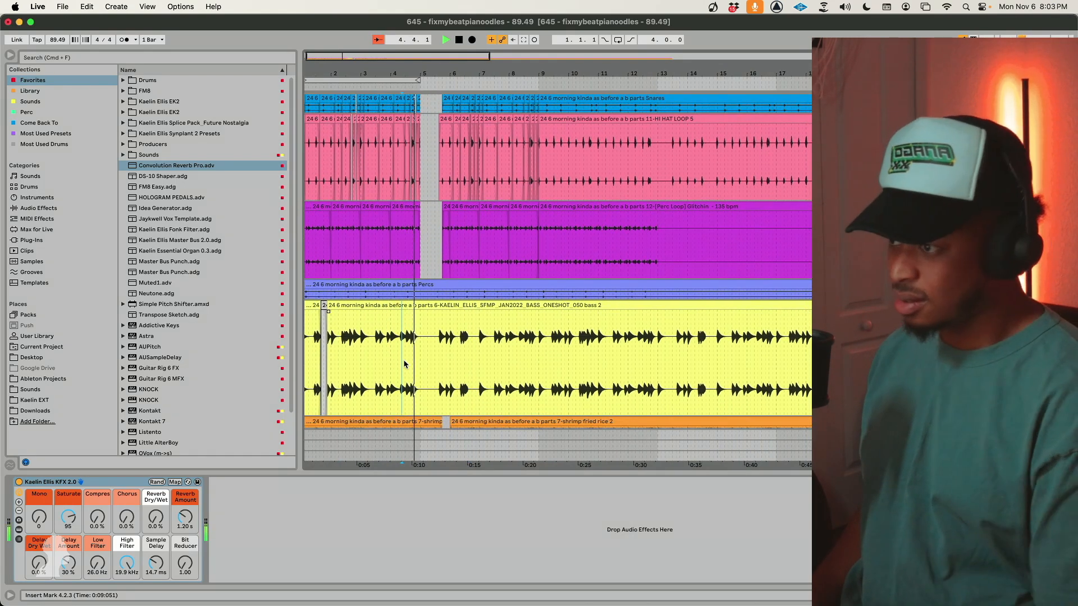
pyautogui.rightClick(472, 359)
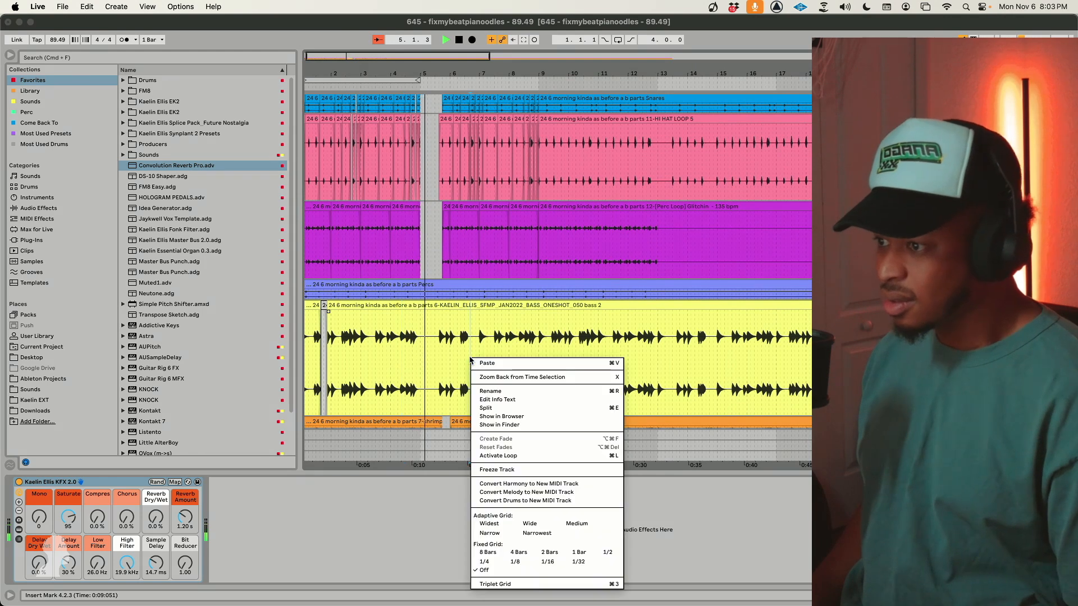
pyautogui.click(549, 553)
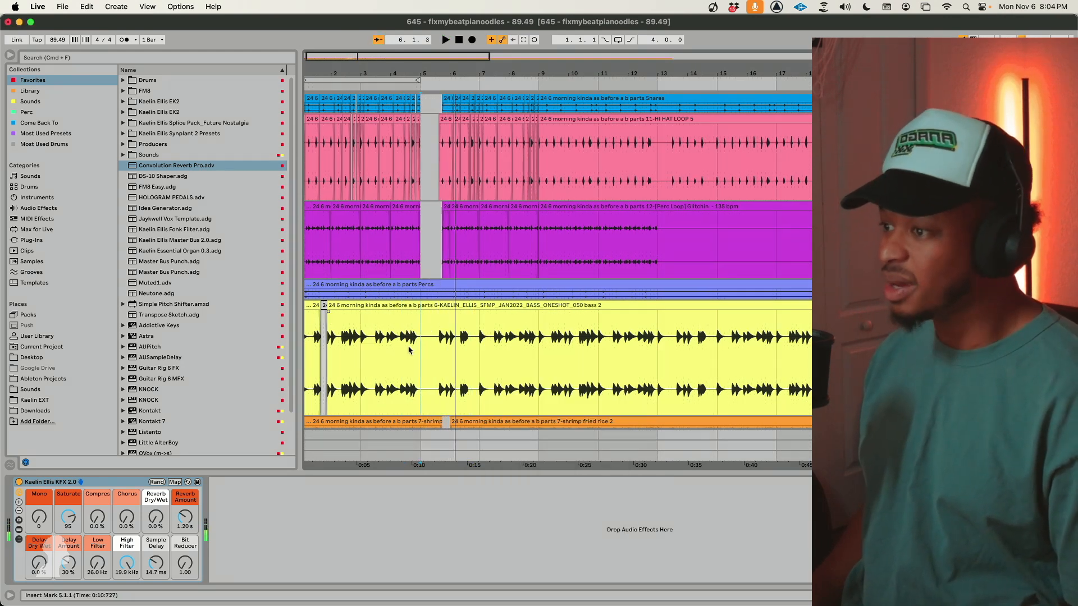
pyautogui.press('super+v')
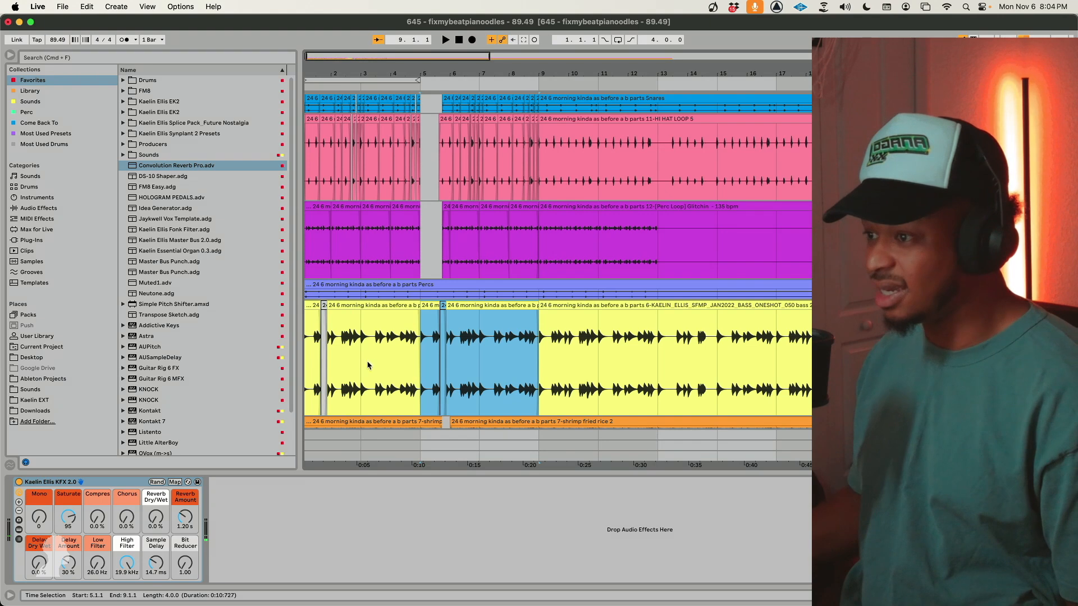
# Delete the bass clip from 5.1.1 up to the deactivated segment in bar 5.
pyautogui.click(431, 306)
pyautogui.press('BackSpace')
pyautogui.click(418, 344)
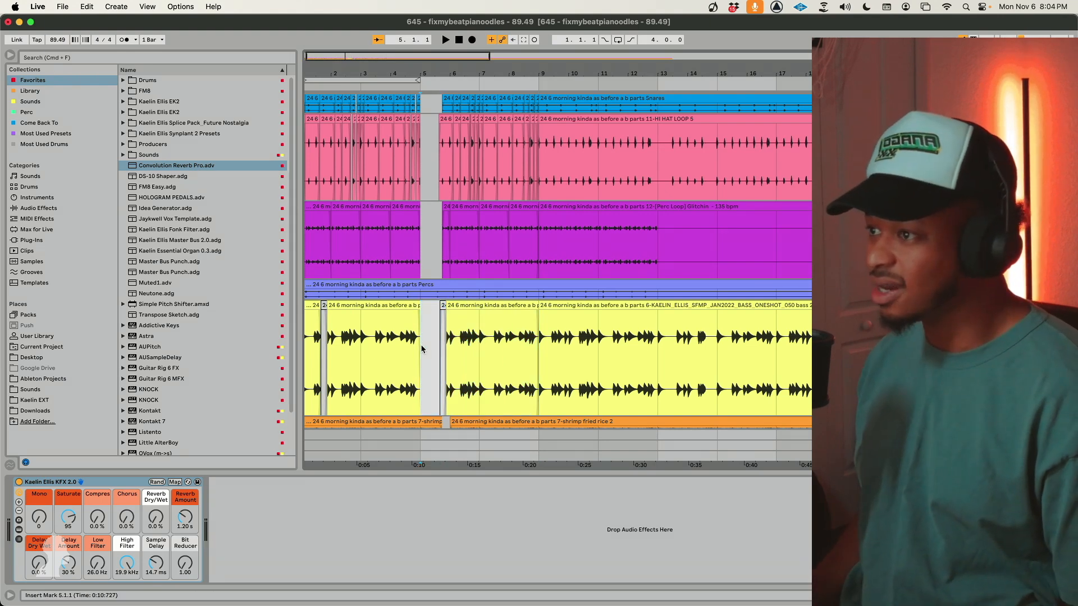
# Try to duplicate the first four bars of the kick, snare, hi-hat and percussion loop tracks over bars 5 to 8.
pyautogui.scroll(6, 423, 348)
pyautogui.scroll(-5, 423, 348)
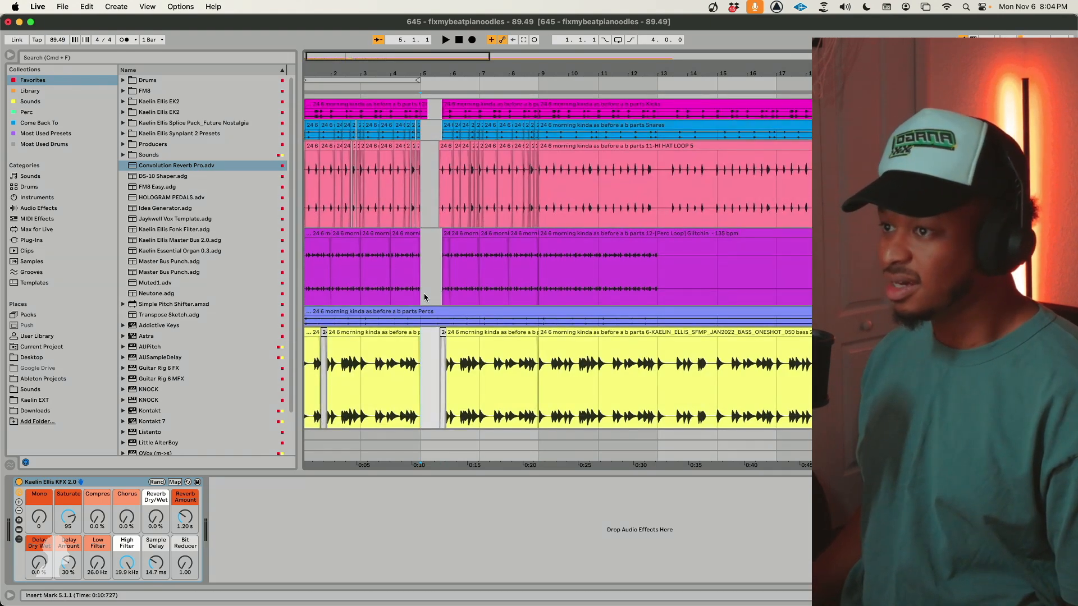
pyautogui.moveTo(424, 296); pyautogui.dragTo(300, 110)
pyautogui.press('super+d')
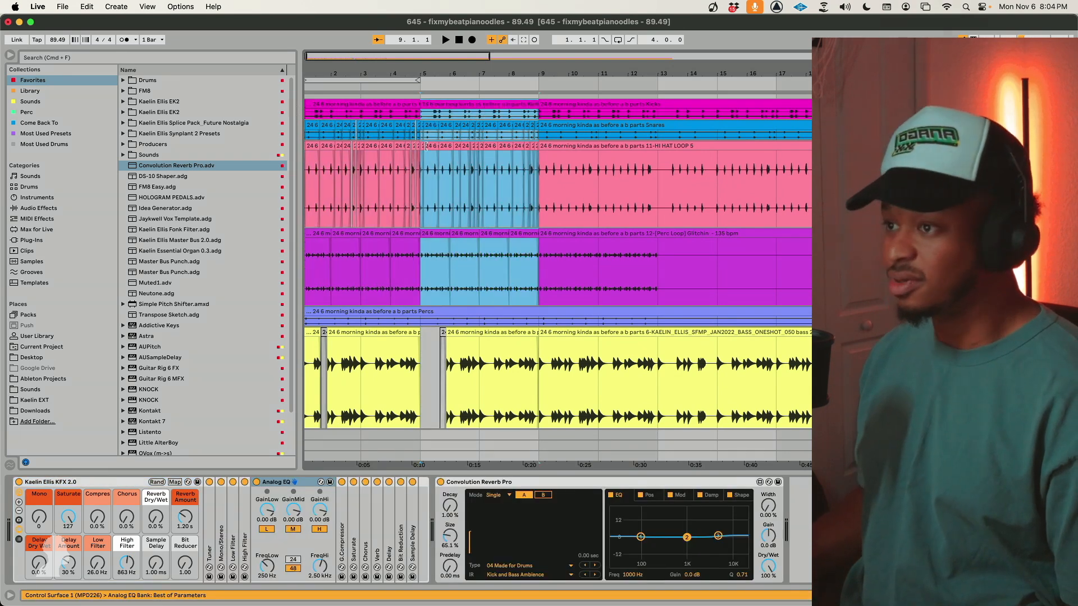
pyautogui.scroll(1, 512, 141)
pyautogui.press('super+z')
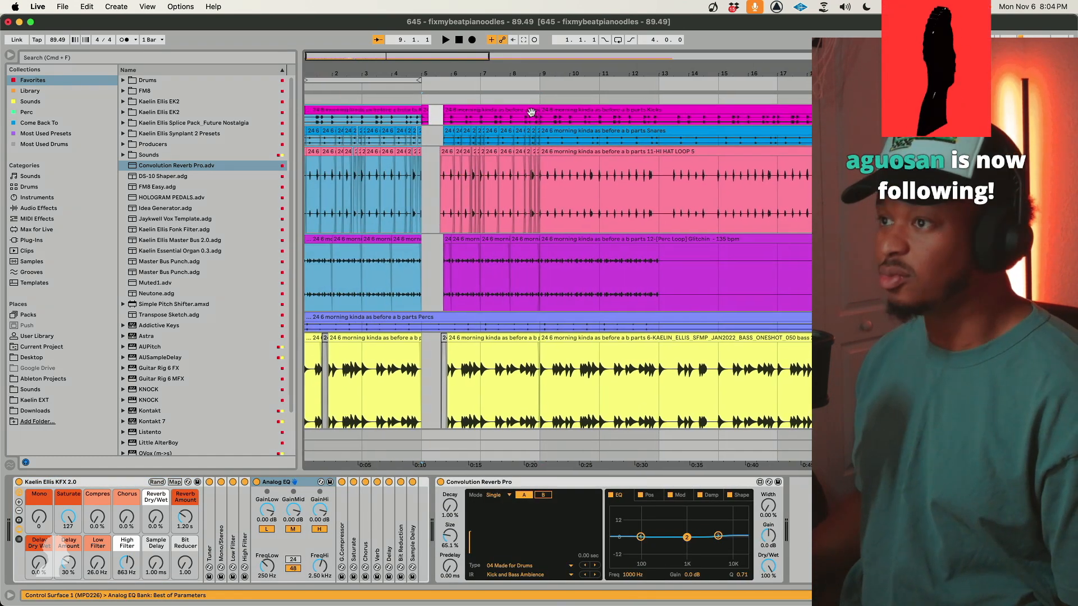
# Paste the four-bar kick, snare, hi-hat and percussion loop pattern at bar 9 and repeat it up to bar 37.
pyautogui.click(547, 118)
pyautogui.scroll(1, 547, 119)
pyautogui.press('super+v')
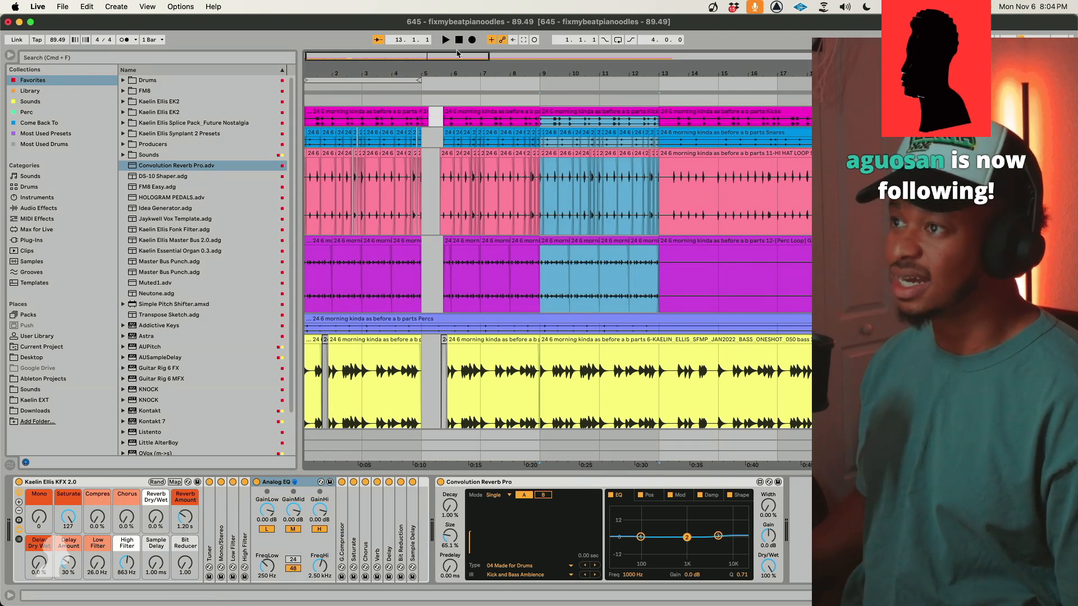
pyautogui.moveTo(503, 57); pyautogui.dragTo(503, 22)
pyautogui.press('super+d')
pyautogui.press('super+d')
pyautogui.press('super+d')
pyautogui.press('super+d')
pyautogui.press('super+d')
pyautogui.press('super+d')
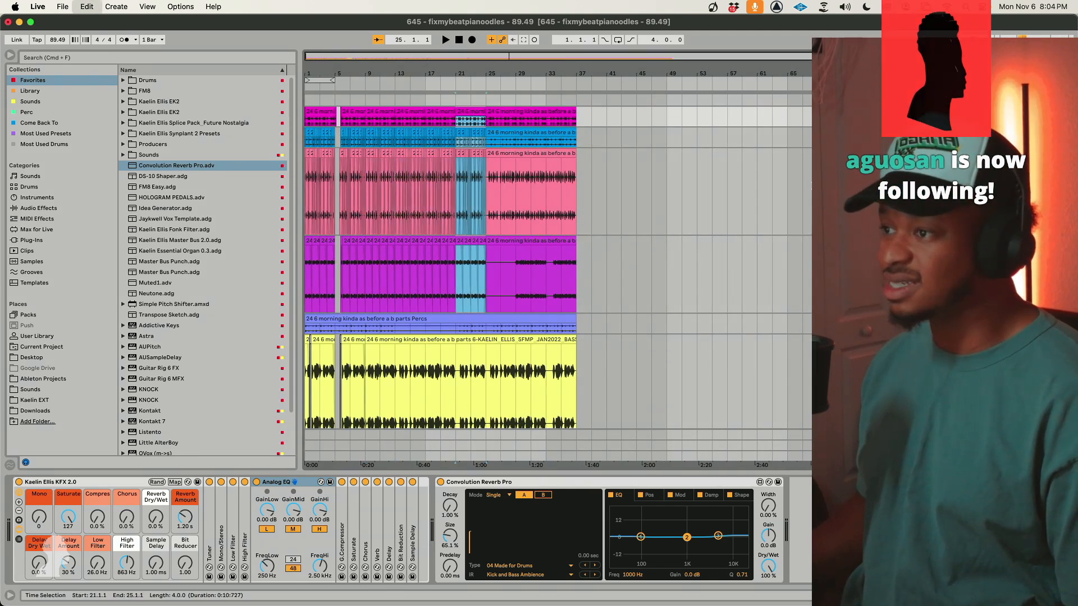
# Delete the kick, snare, hi-hat, percussion loop and Percs material from 1.1.1 to 5.1.1.
pyautogui.click(322, 110)
pyautogui.press('space')
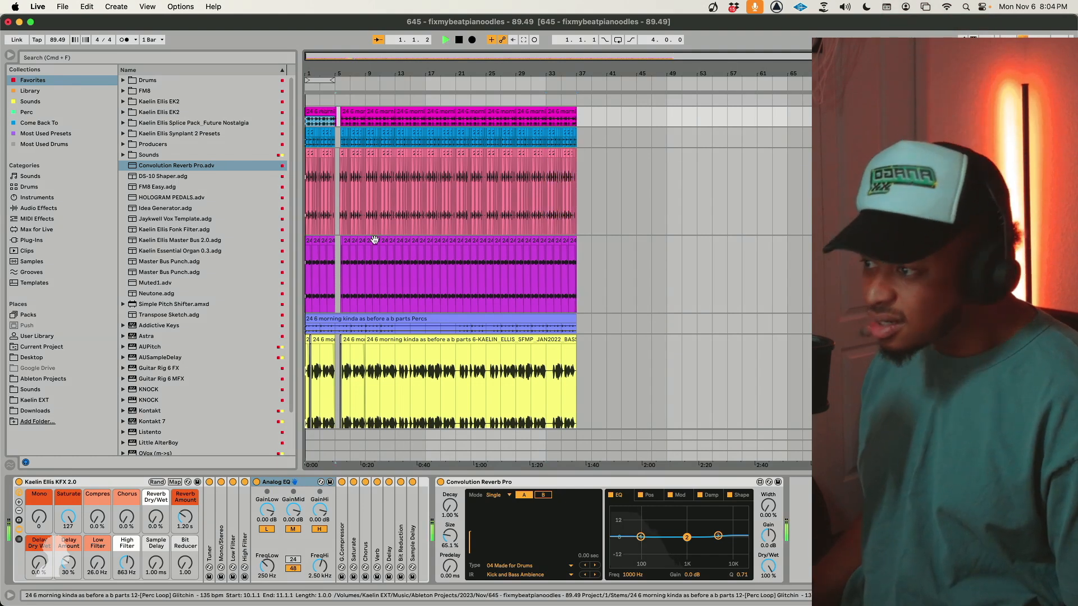
pyautogui.scroll(-5, 378, 235)
pyautogui.scroll(5, 338, 298)
pyautogui.scroll(5, 332, 247)
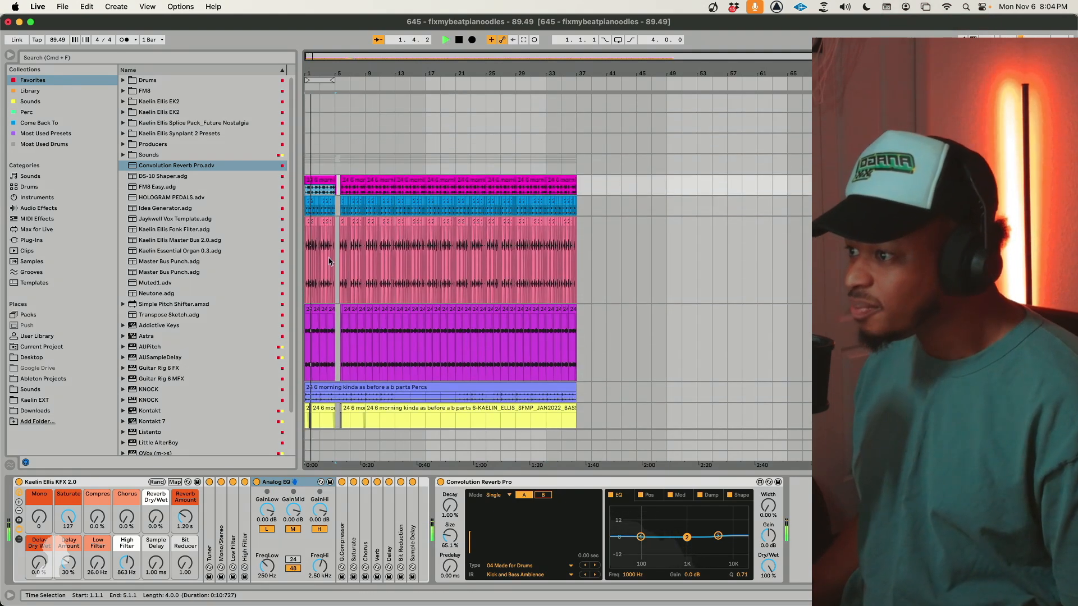
pyautogui.press('Up')
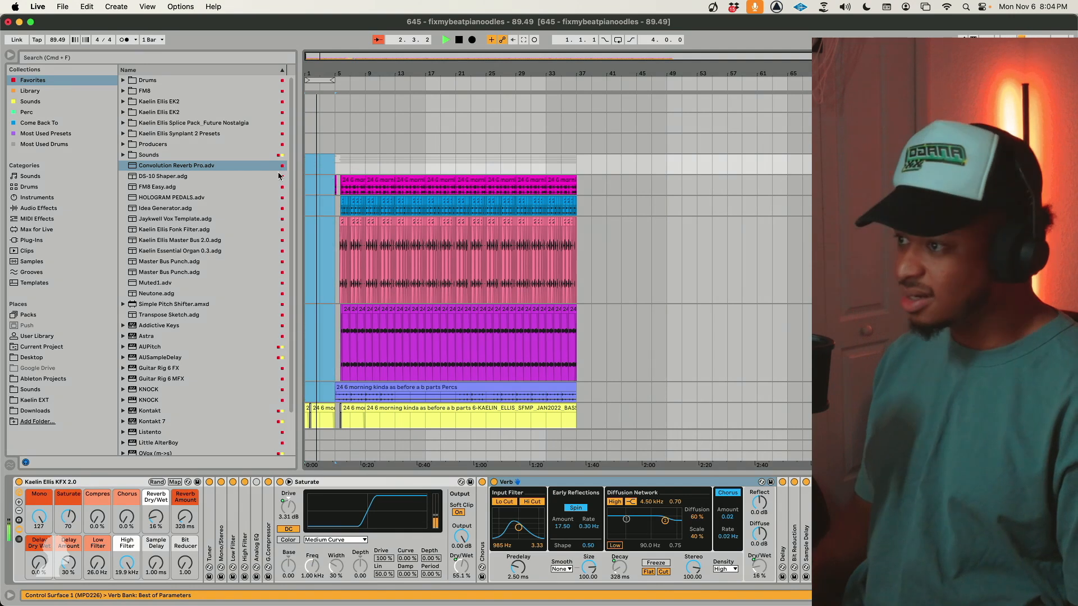
pyautogui.scroll(-10, 341, 241)
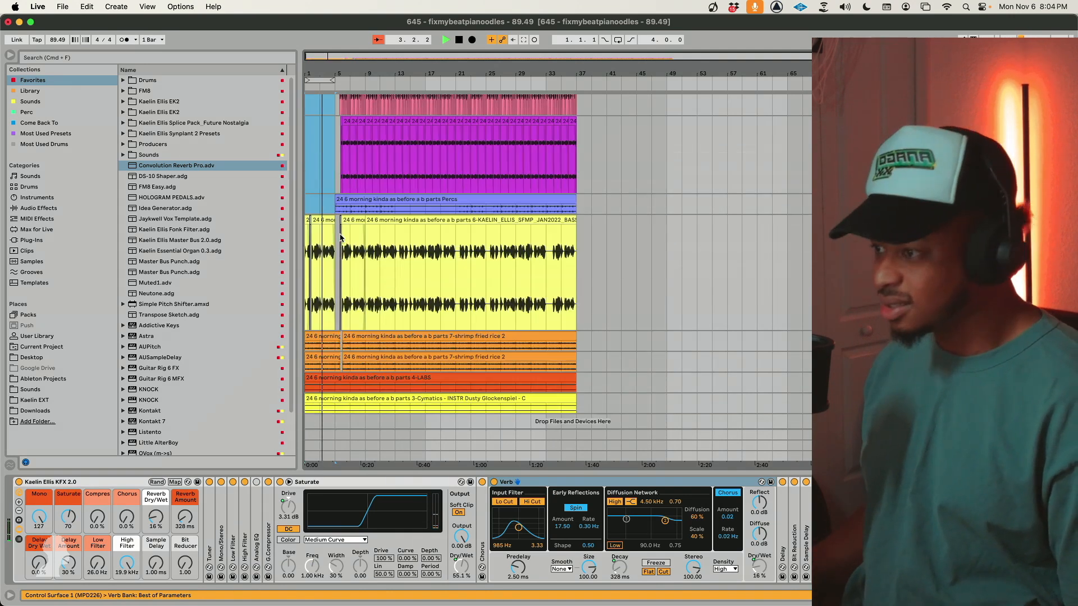
# Delete the bass clips before and after the deactivated segment in the first four bars.
pyautogui.click(328, 209)
pyautogui.scroll(1, 303, 215)
pyautogui.click(306, 214)
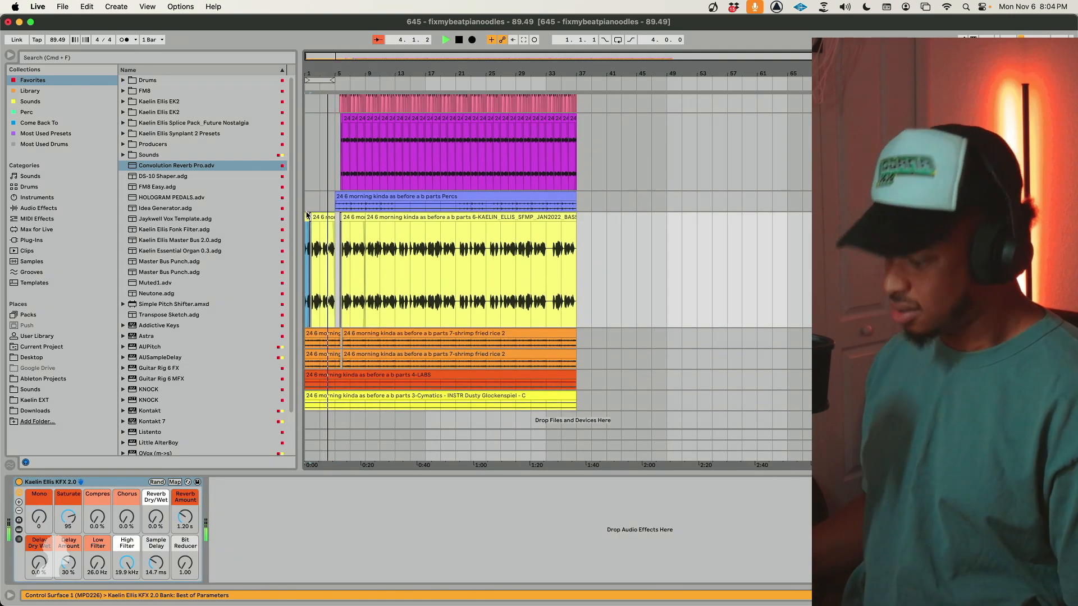
pyautogui.click(320, 216)
pyautogui.scroll(1, 321, 217)
pyautogui.press('Delete')
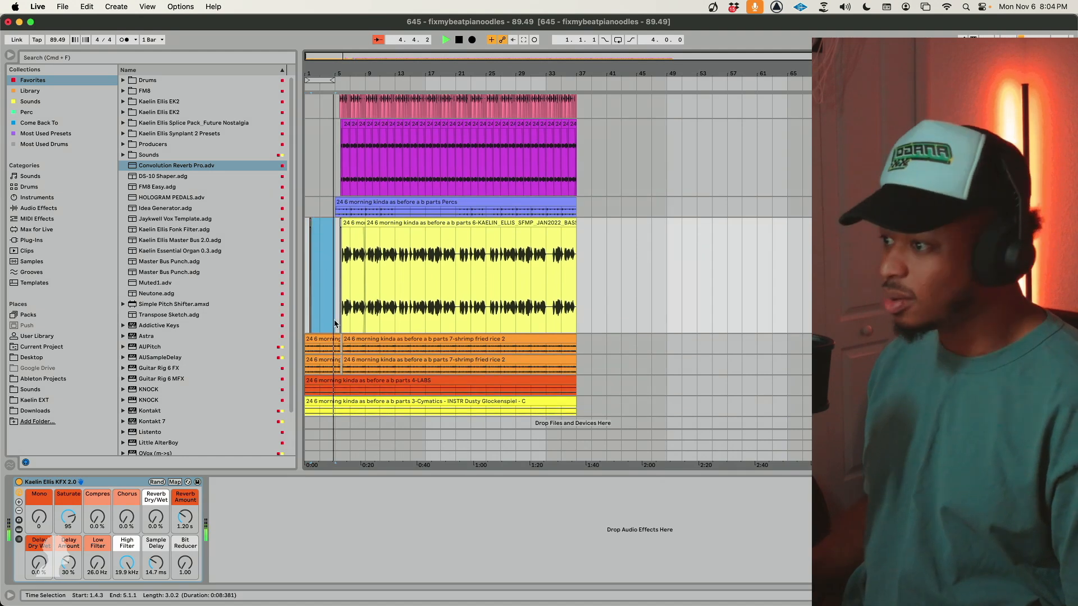
# Play back the stripped-down intro from bar 1 and examine the shrimp fried rice 2 tracks around the drop.
pyautogui.click(324, 338)
pyautogui.press('space')
pyautogui.scroll(1, 324, 338)
pyautogui.press('space')
pyautogui.moveTo(313, 57); pyautogui.dragTo(313, 130)
pyautogui.click(954, 364)
pyautogui.scroll(1, 955, 363)
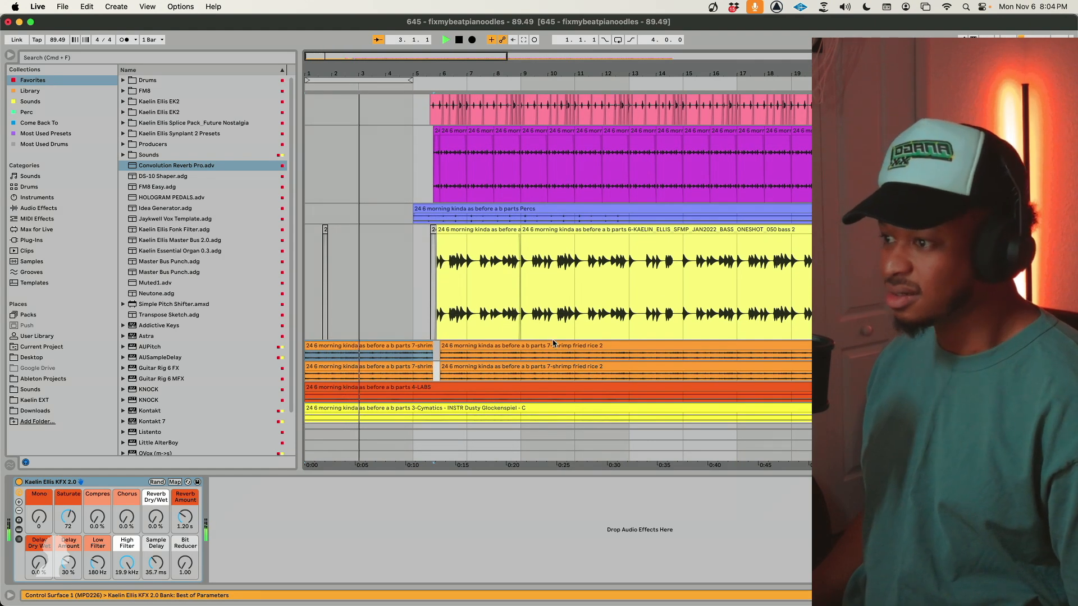
pyautogui.press('a')
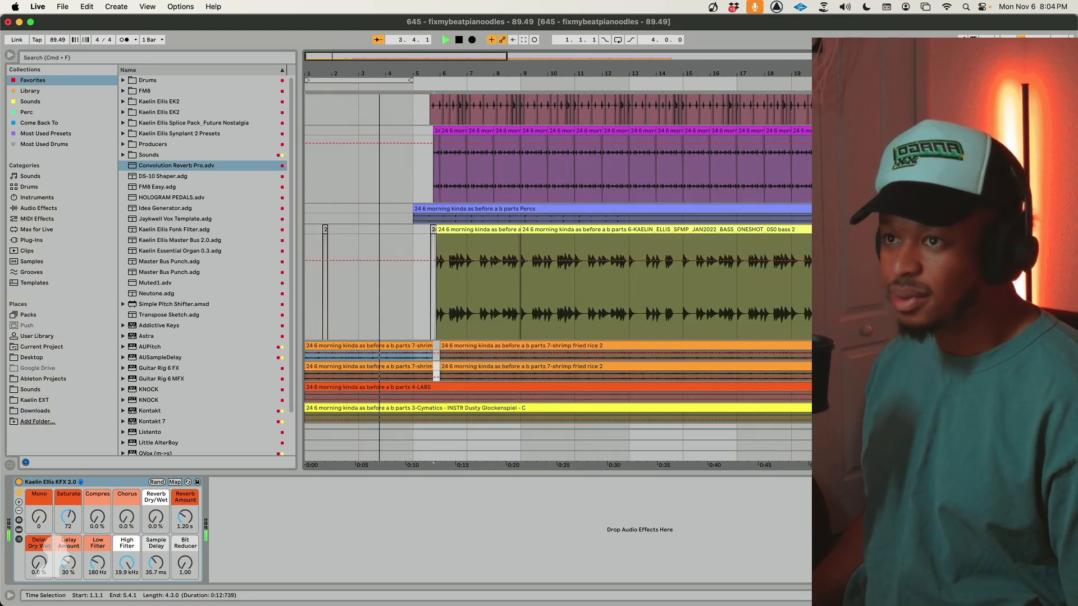
pyautogui.press('a')
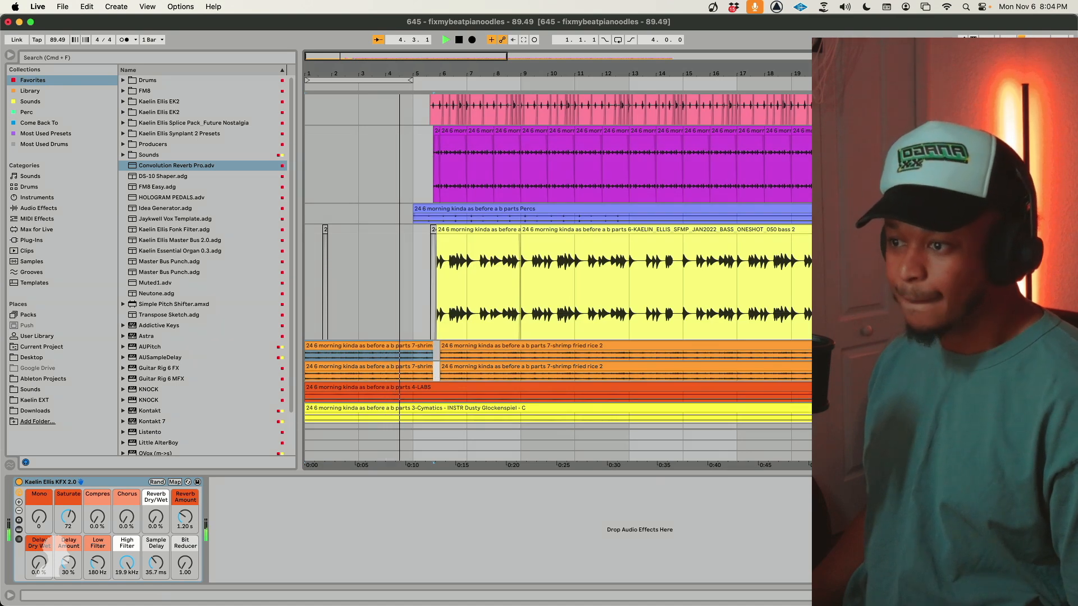
# Expand the lower shrimp fried rice 2 track and lengthen its opening clip's fade-in to the clip's end at 5.4.1.
pyautogui.click(943, 367)
pyautogui.scroll(-5, 717, 406)
pyautogui.click(325, 279)
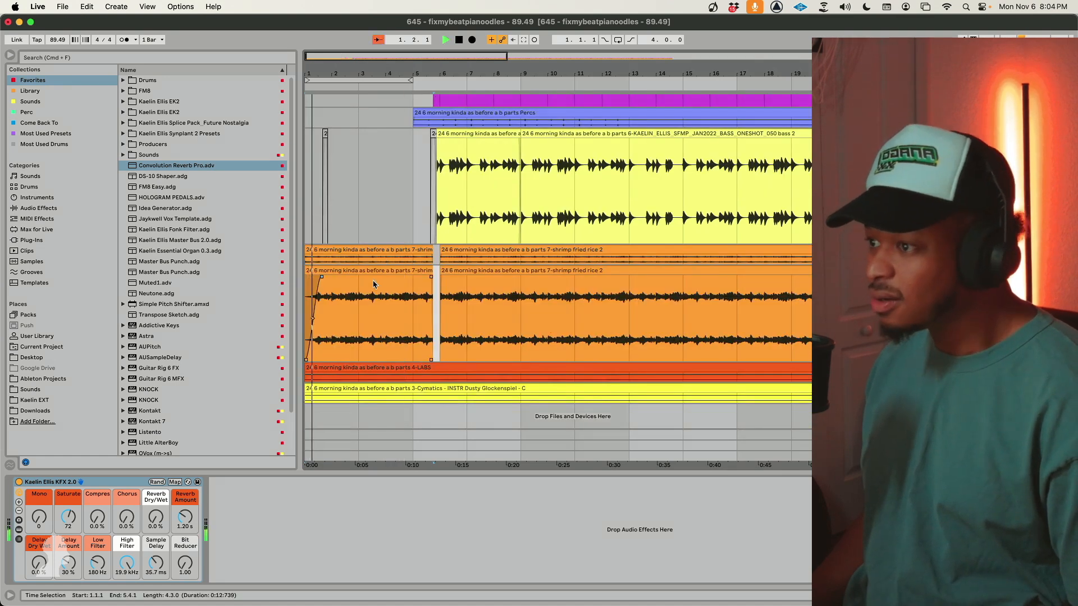
pyautogui.moveTo(307, 277); pyautogui.dragTo(443, 288)
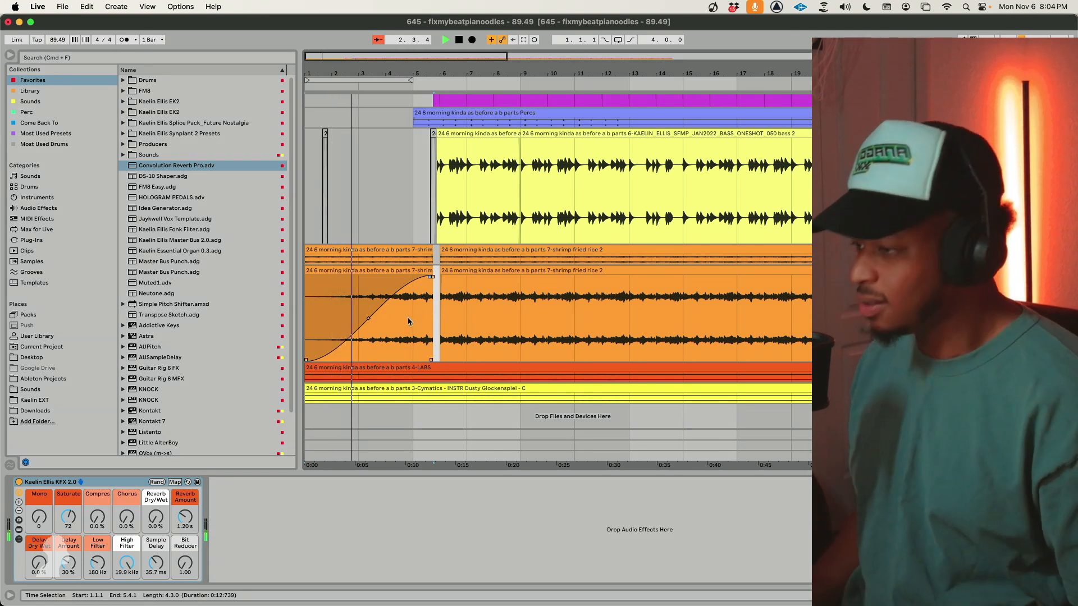
# Shorten the upper shrimp fried rice 2 track's opening clip to end at 5.1.1 and play the intro from bar 1.
pyautogui.scroll(6, 438, 241)
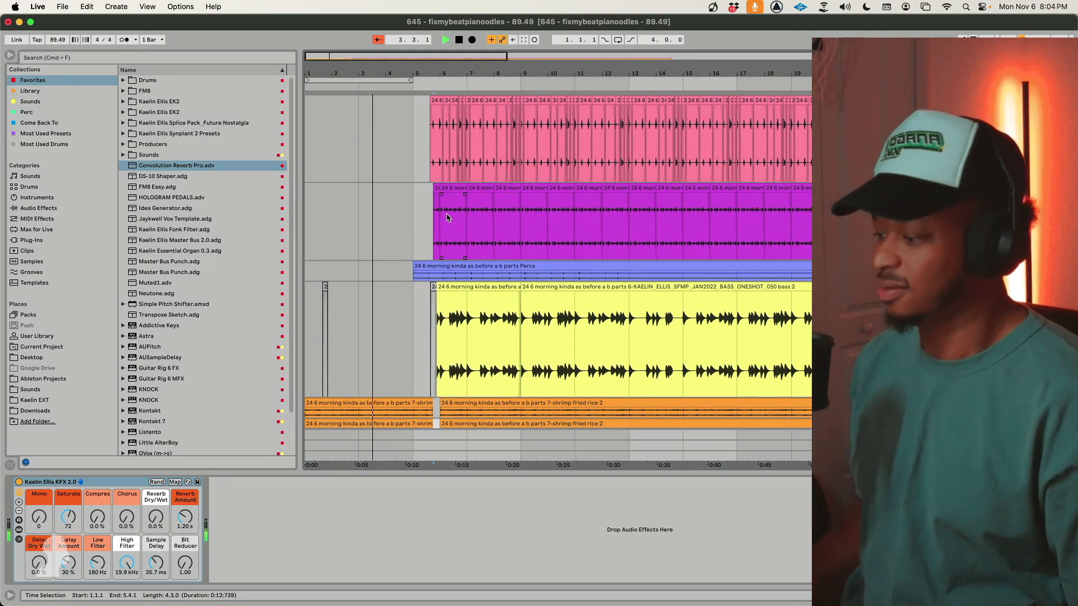
pyautogui.scroll(-5, 461, 224)
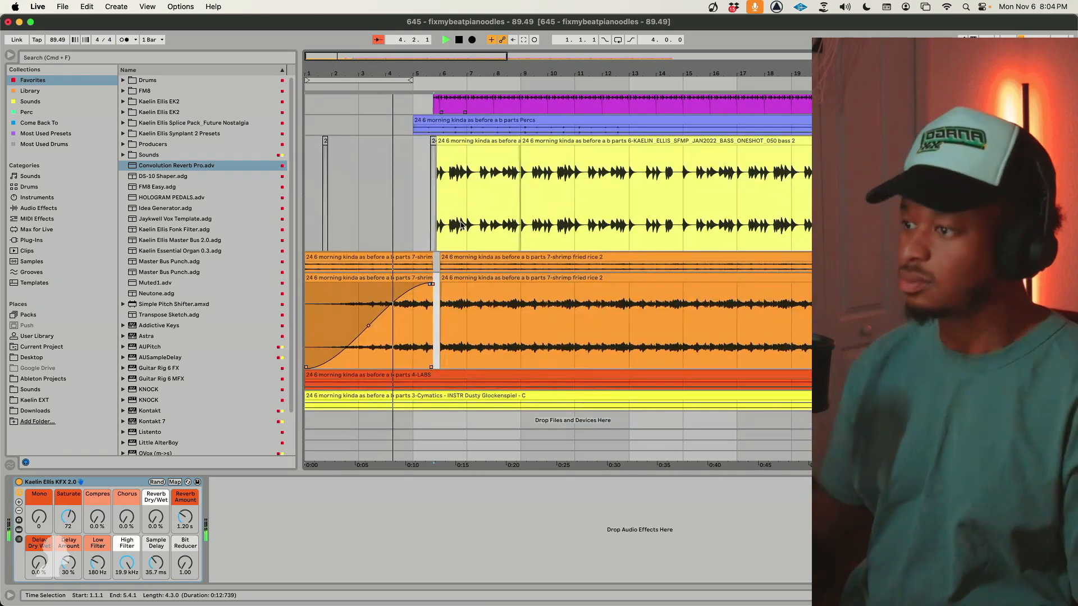
pyautogui.click(456, 257)
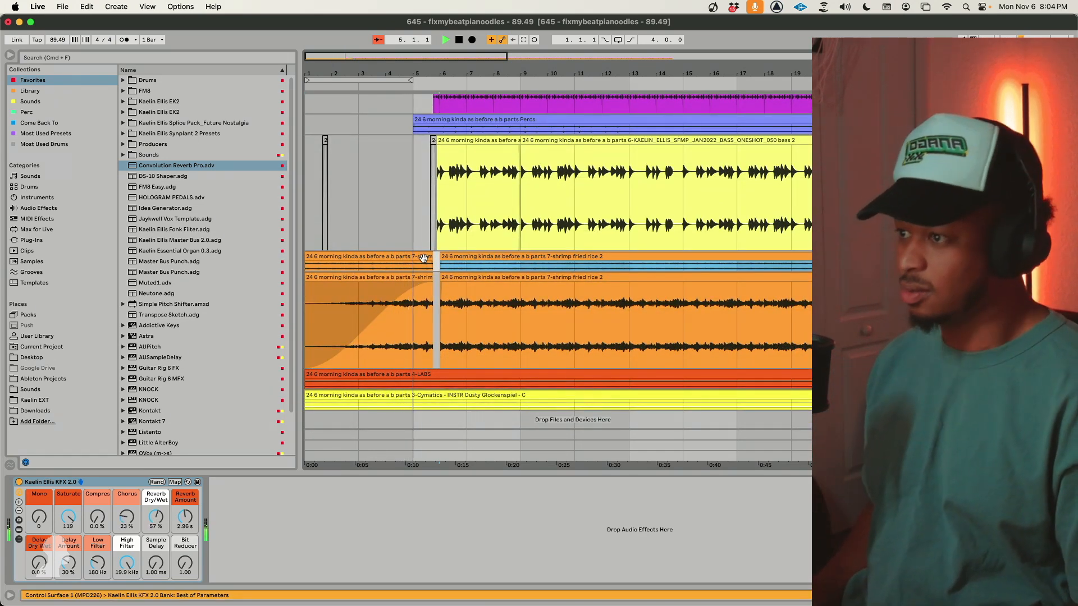
pyautogui.moveTo(424, 288); pyautogui.dragTo(421, 270)
pyautogui.click(374, 257)
pyautogui.press('space')
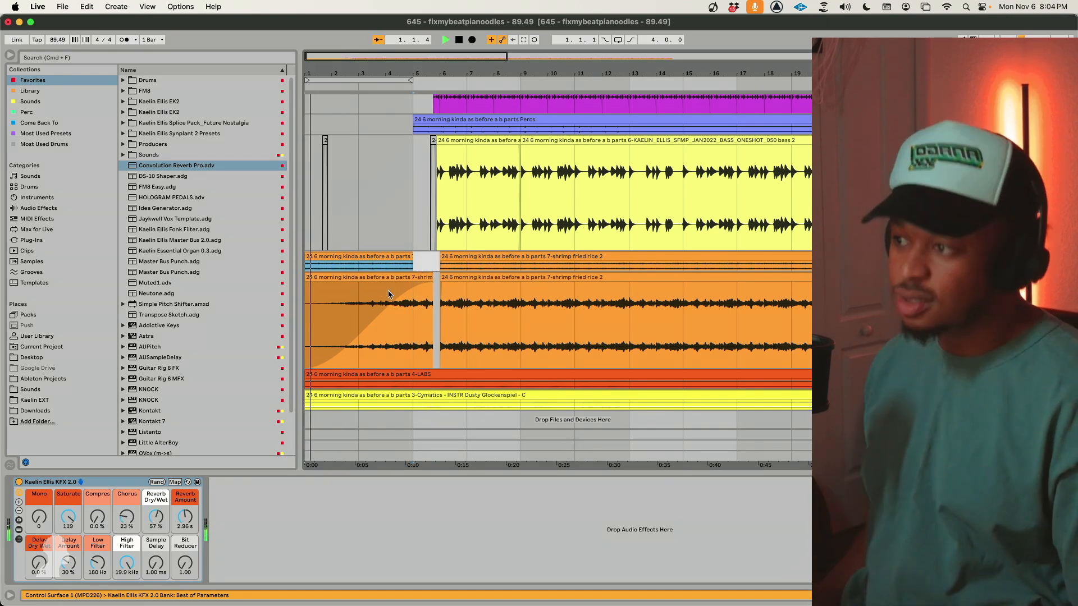
# Try removing the lower shrimp fried rice 2 track's clip that starts at bar 6.
pyautogui.click(452, 300)
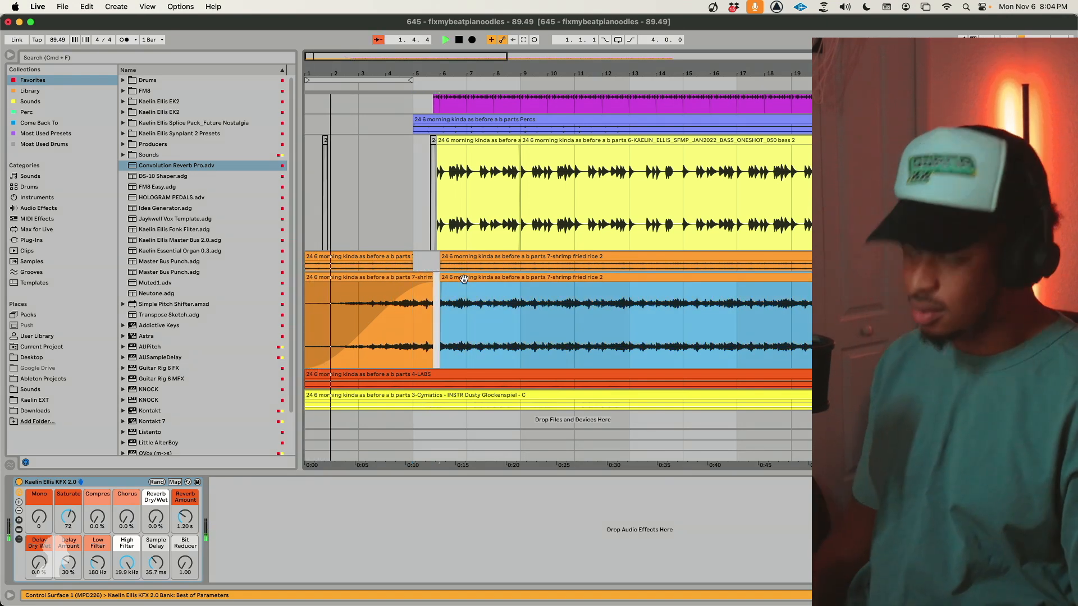
pyautogui.press('Delete')
pyautogui.click(424, 278)
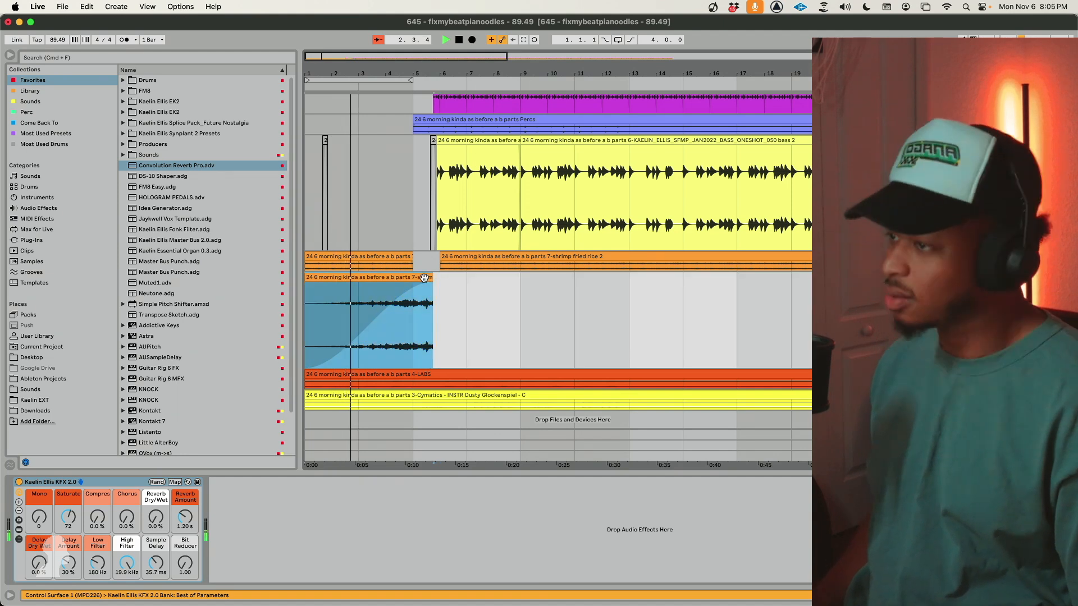
pyautogui.press('super+z')
# Try ending the lower shrimp fried rice 2 track at 5.1.1 by trimming its opening clip and deleting the following clip.
pyautogui.click(414, 267)
pyautogui.moveTo(433, 277); pyautogui.dragTo(414, 277)
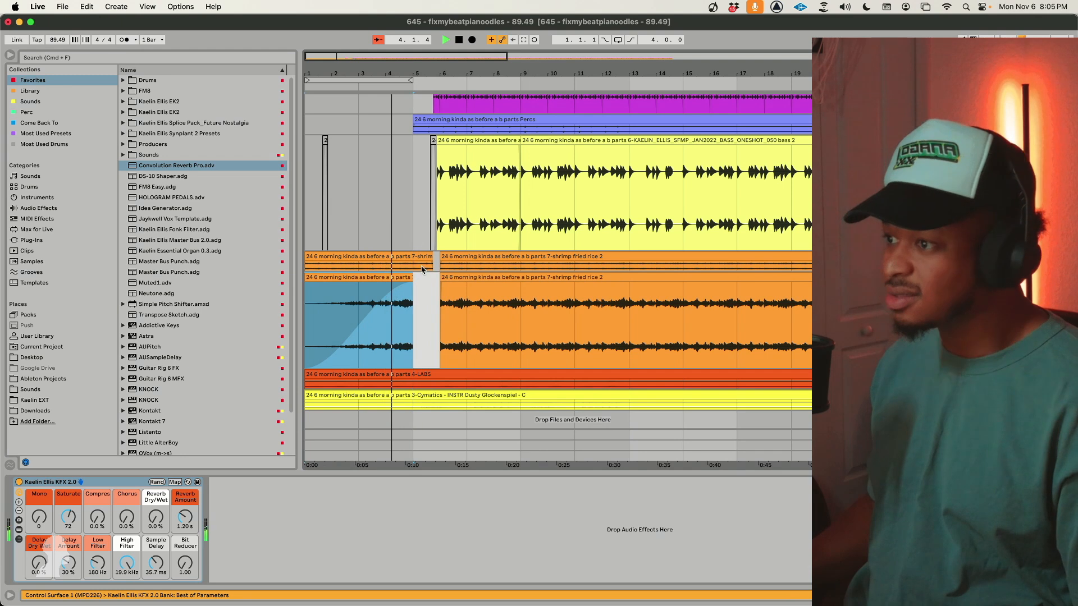
pyautogui.click(420, 259)
pyautogui.click(445, 277)
pyautogui.press('Delete')
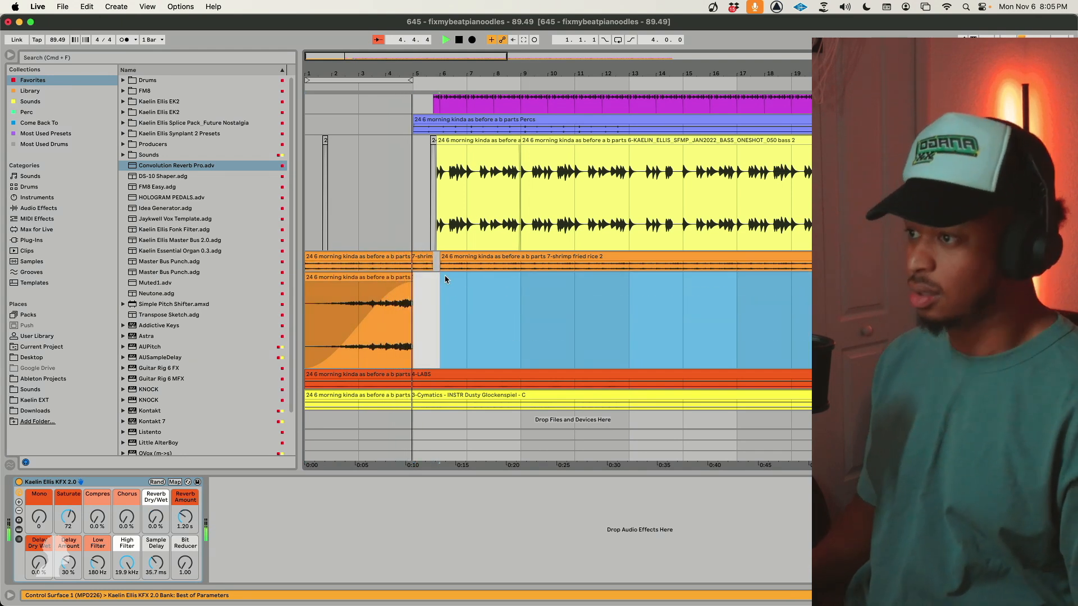
pyautogui.scroll(4, 446, 254)
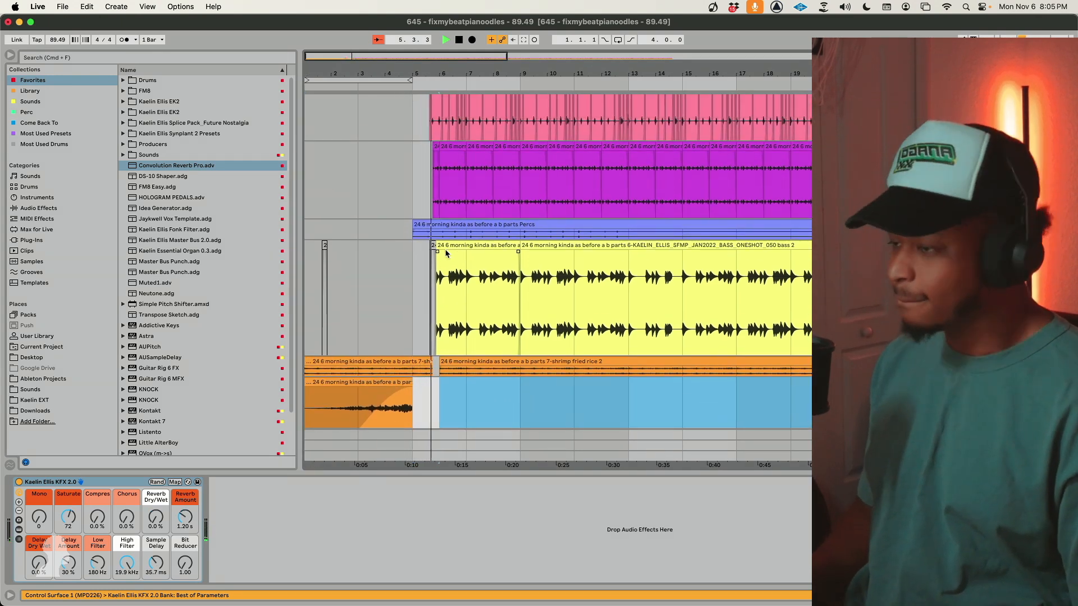
pyautogui.press('space')
pyautogui.press('super+z')
# Try removing the upper shrimp fried rice 2 clip from bar 6 onward, and undo the recent clip edits on both tracks.
pyautogui.click(463, 361)
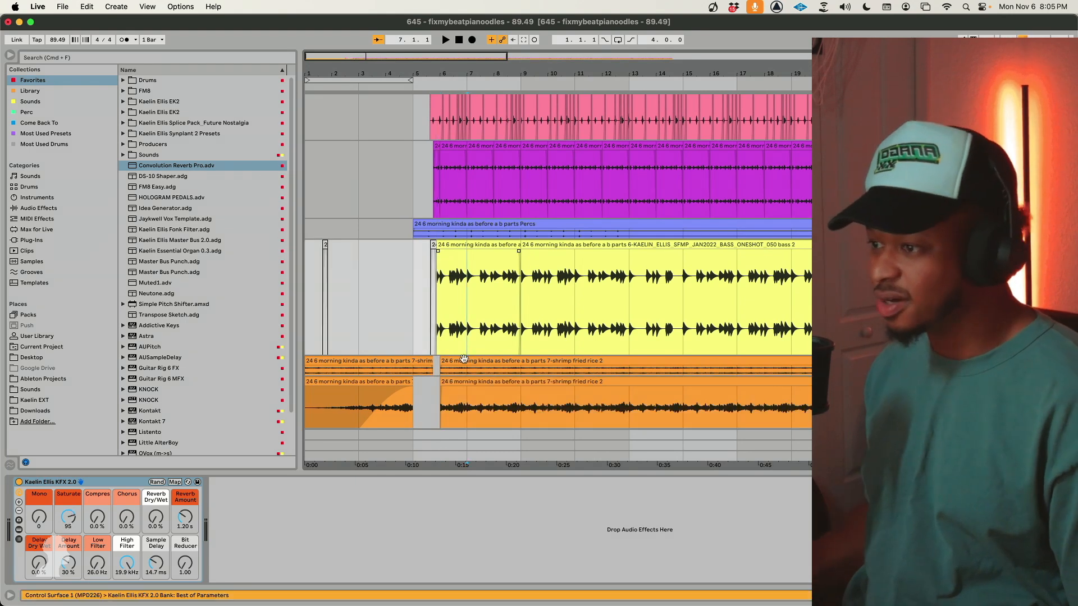
pyautogui.press('Delete')
pyautogui.click(416, 378)
pyautogui.scroll(-3, 419, 371)
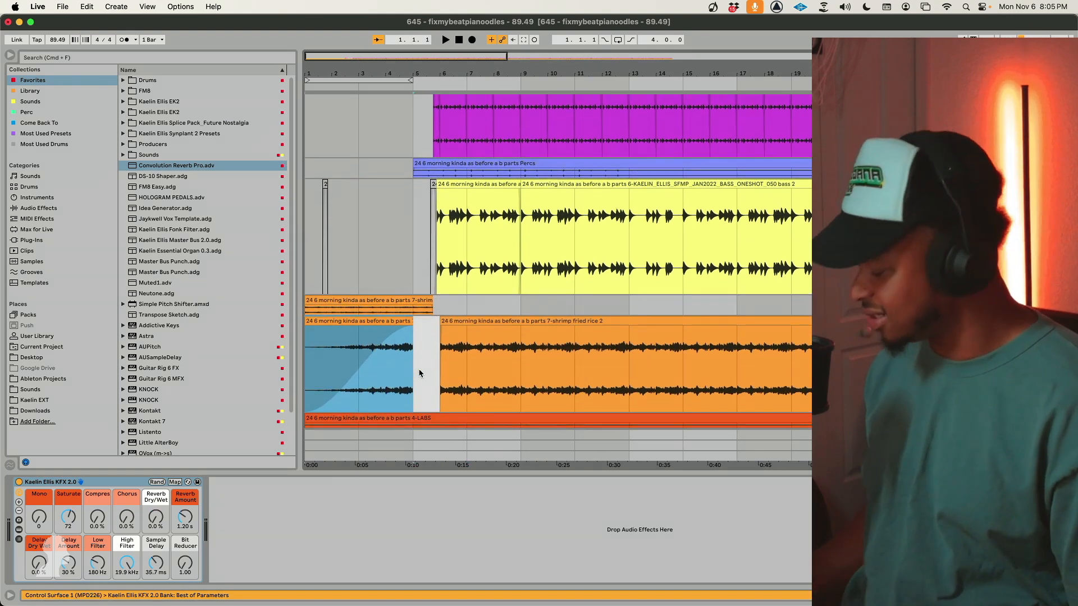
pyautogui.press('super+z')
pyautogui.press('super+z')
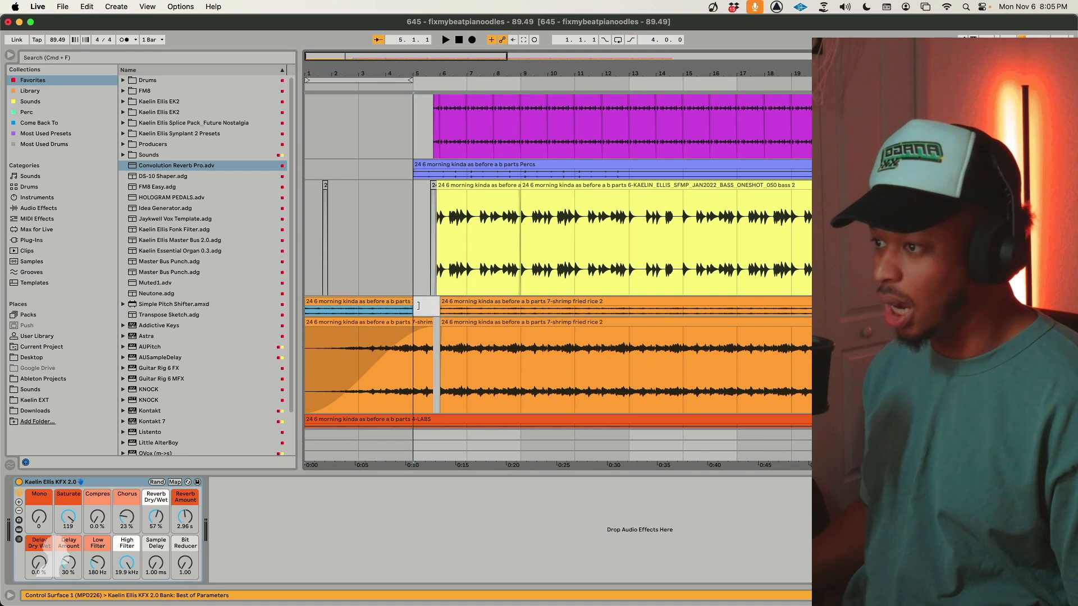
# End the upper shrimp fried rice 2 track at 5.1.1 by deleting its clip from bar 6 onward, and play from bar 1.
pyautogui.click(441, 320)
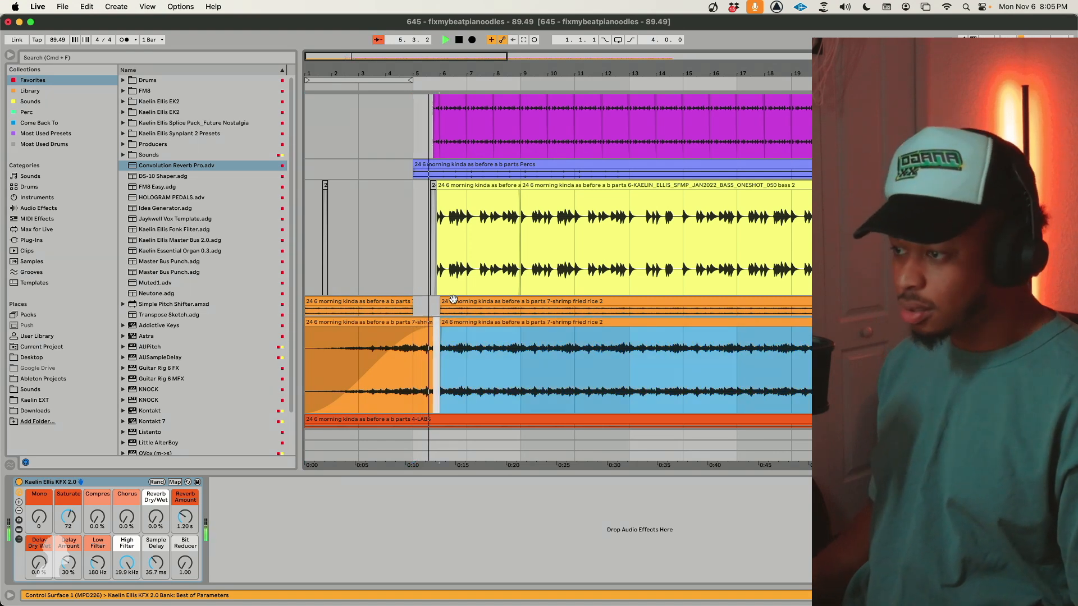
pyautogui.click(453, 300)
pyautogui.click(468, 320)
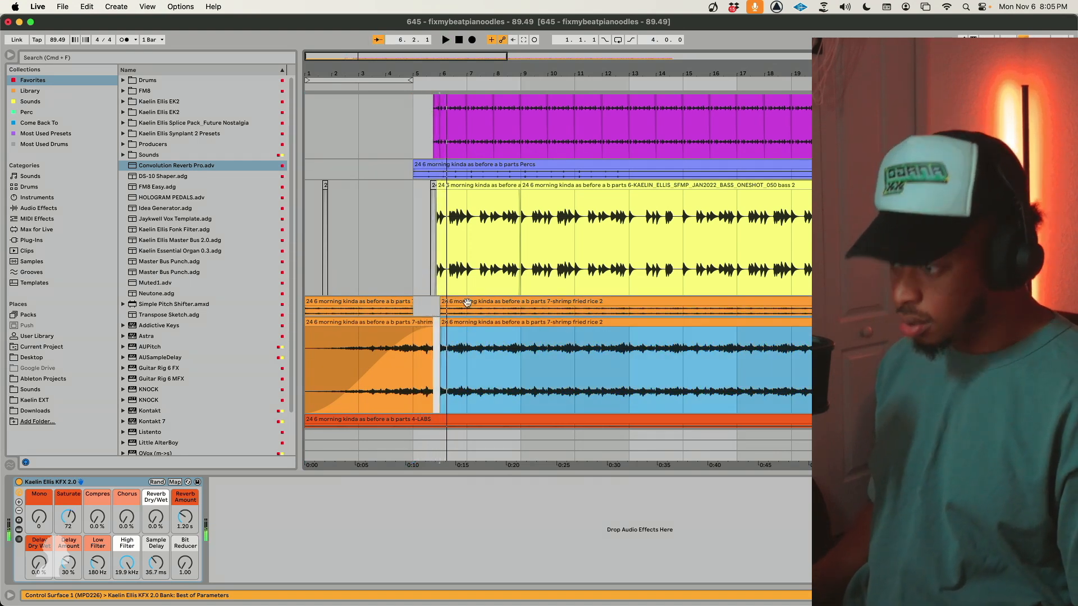
pyautogui.click(468, 304)
pyautogui.press('Delete')
pyautogui.click(425, 320)
pyautogui.press('space')
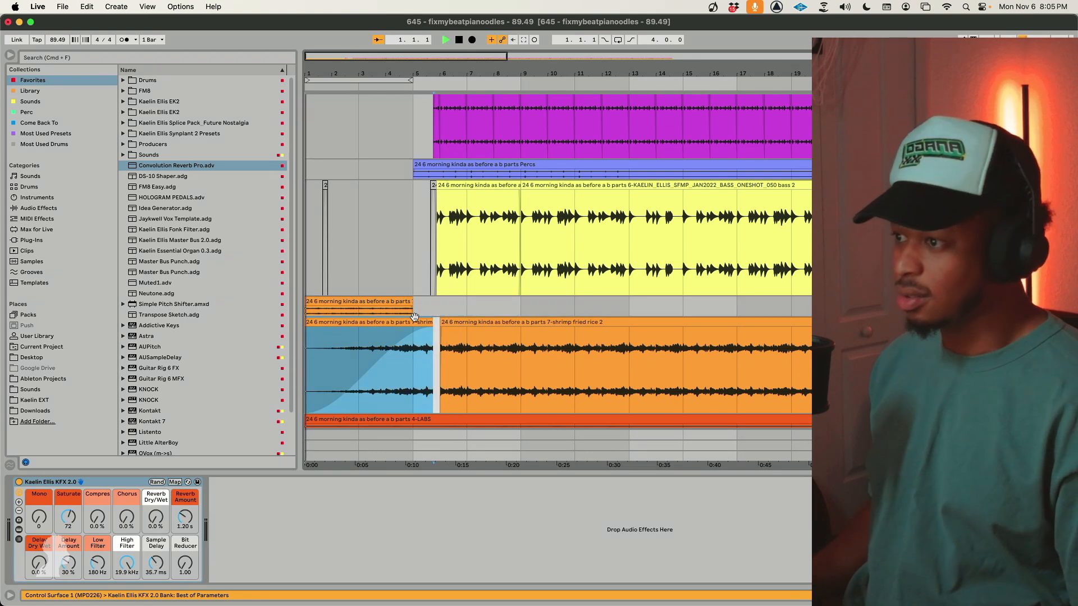
# Set the arrangement's fixed grid to 1/4 for editing the drum entry around bar 5.
pyautogui.click(411, 346)
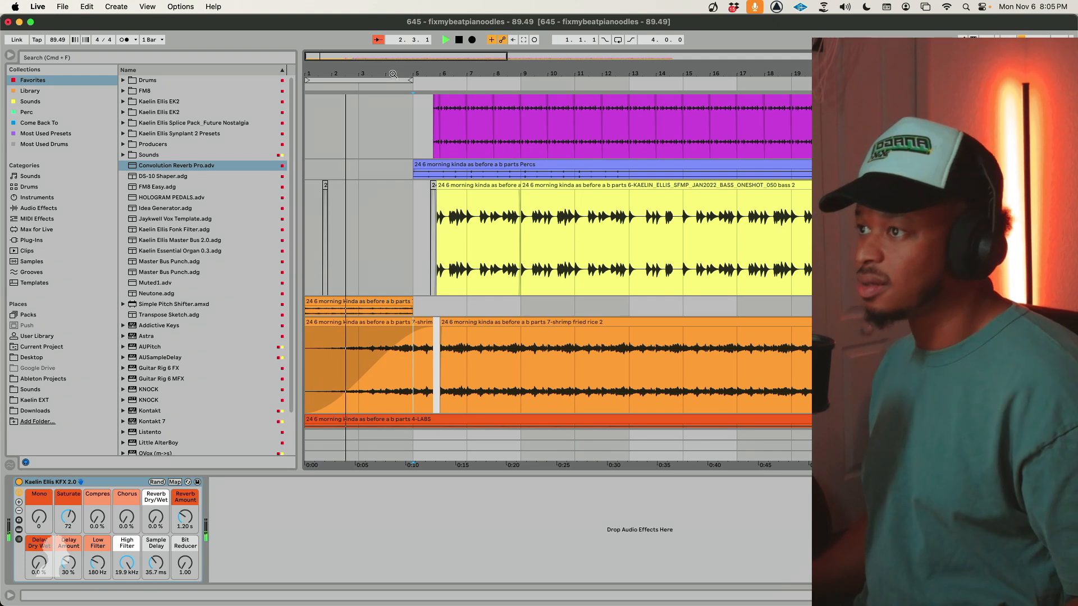
pyautogui.moveTo(472, 73); pyautogui.dragTo(371, 184)
pyautogui.scroll(5, 393, 224)
pyautogui.hscroll(-5, 416, 236)
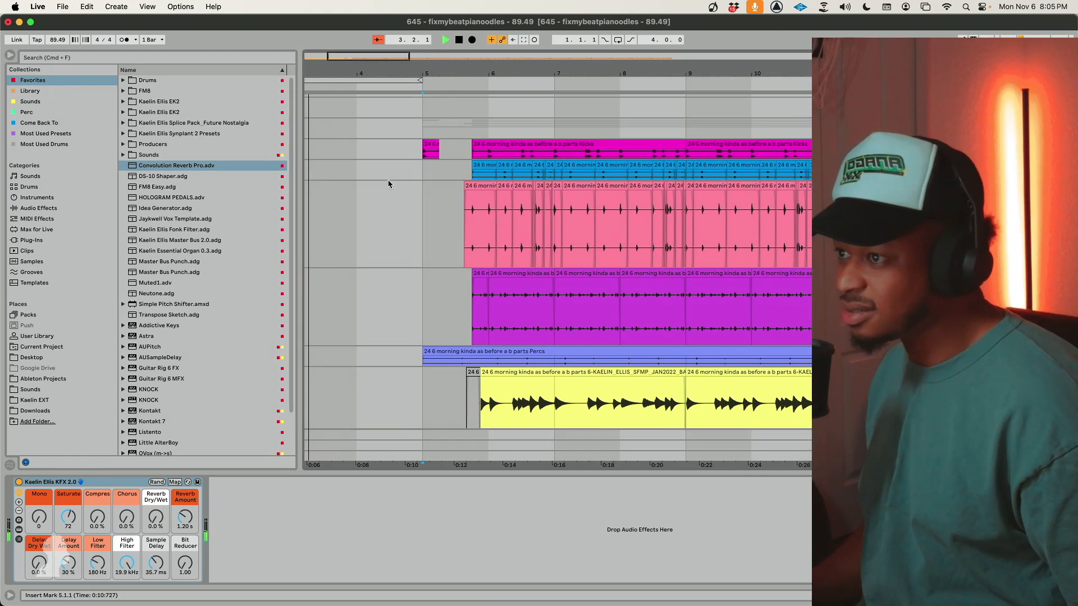
pyautogui.rightClick(440, 246)
pyautogui.click(505, 364)
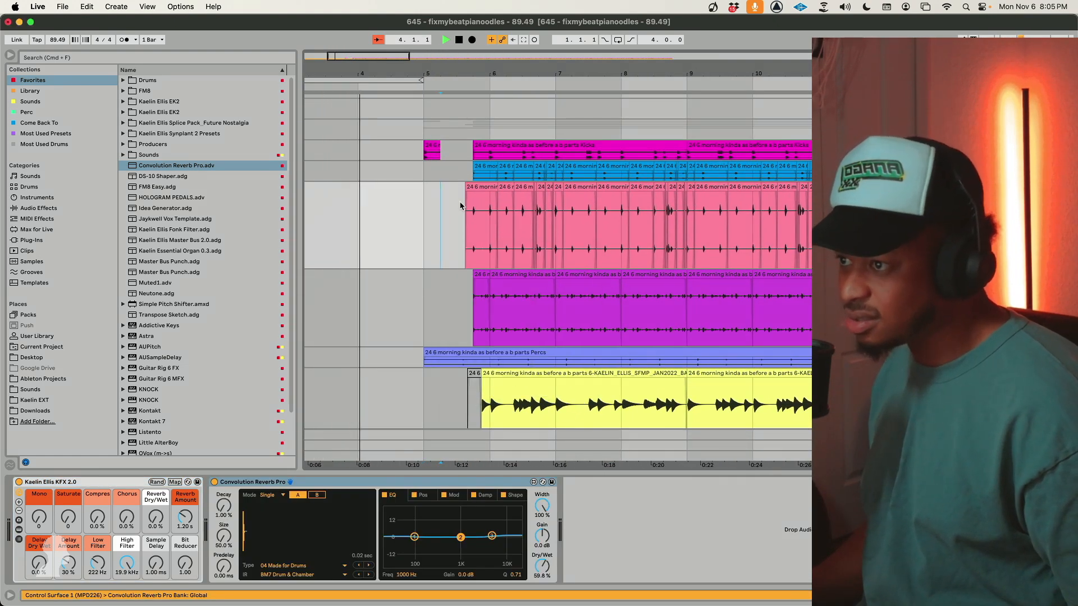
pyautogui.moveTo(353, 57); pyautogui.dragTo(353, 84)
pyautogui.rightClick(442, 240)
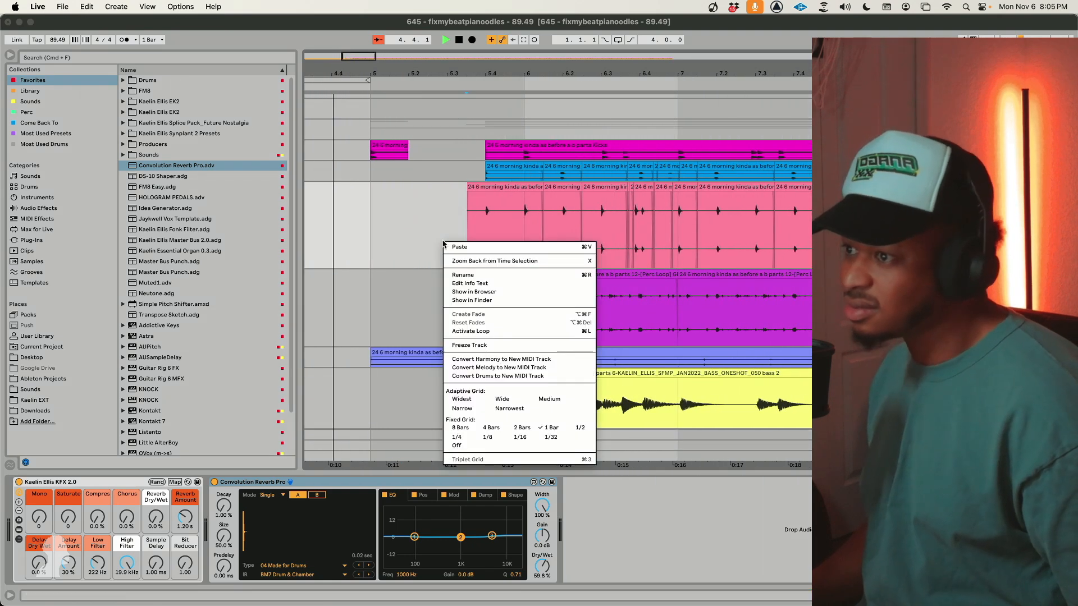
pyautogui.click(460, 438)
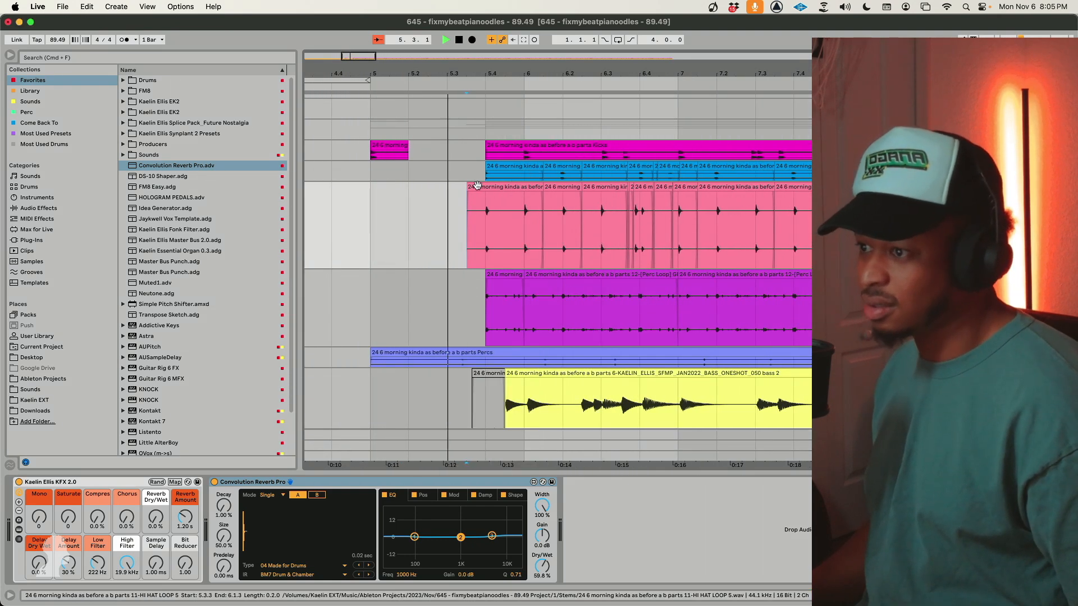
# Extend the start of the first blue snare clip back to 5.3.1 and play back the drop.
pyautogui.press('space')
pyautogui.moveTo(488, 168); pyautogui.dragTo(451, 171)
pyautogui.press('space')
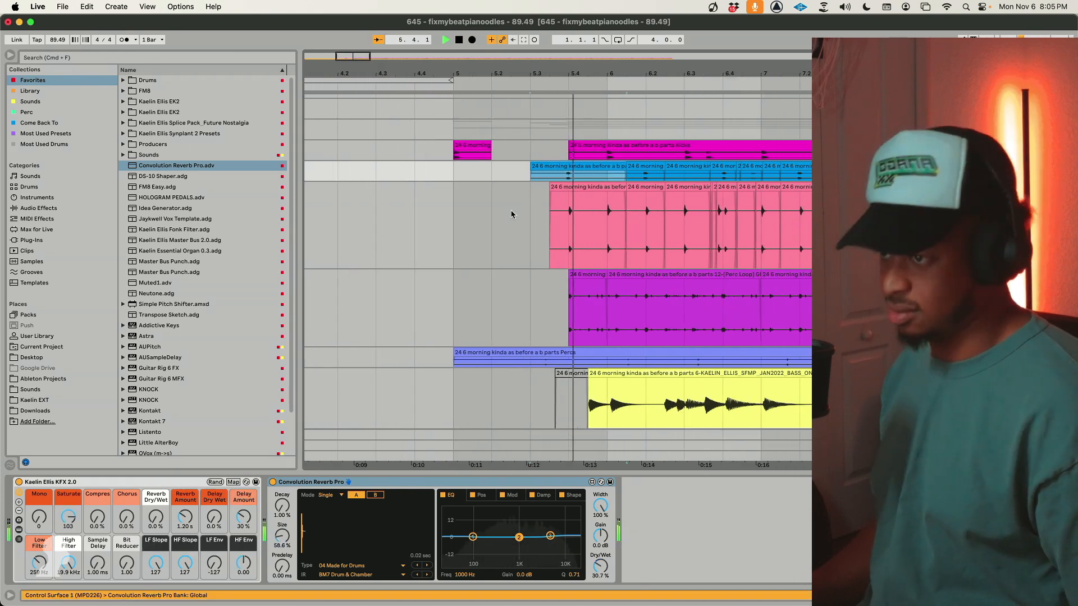
pyautogui.scroll(-5, 513, 221)
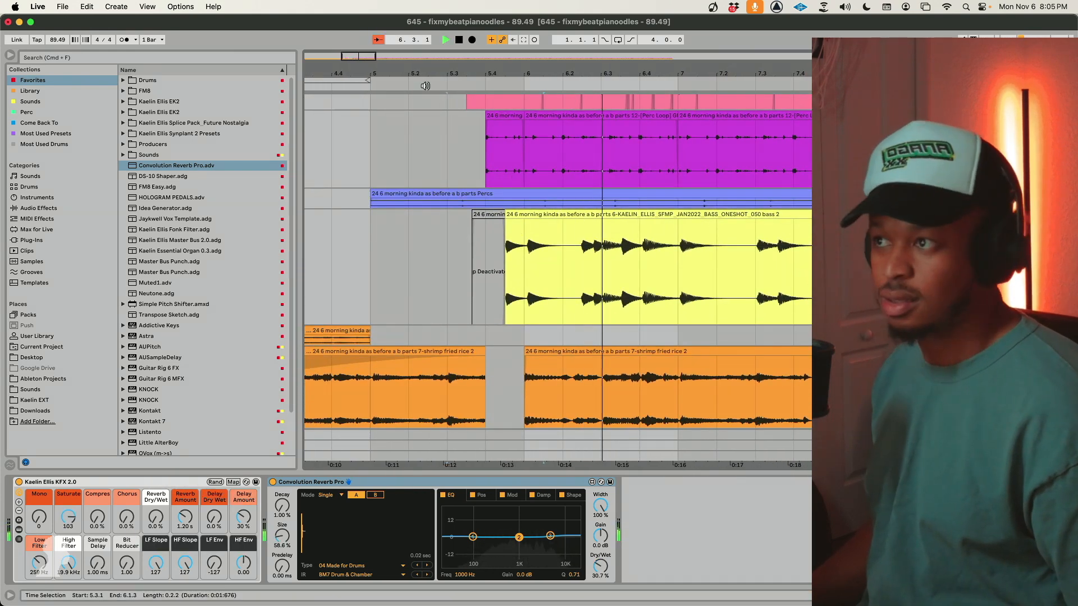
# Set a coarser grid and delete bars 13 to 17 of the yellow bass clip.
pyautogui.moveTo(425, 74); pyautogui.dragTo(425, 17)
pyautogui.scroll(-3, 443, 331)
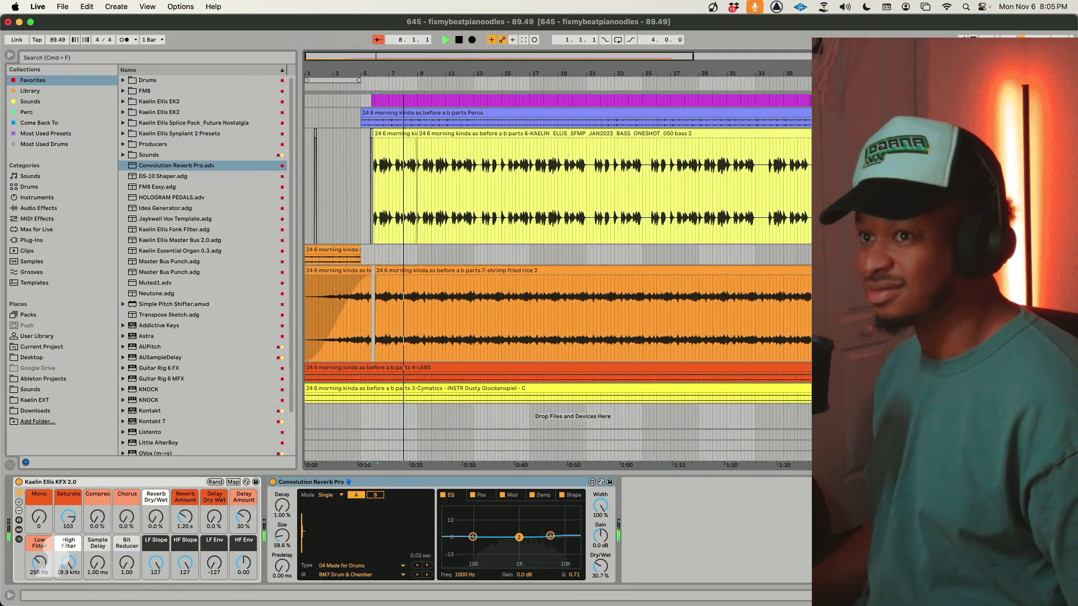
pyautogui.press('h')
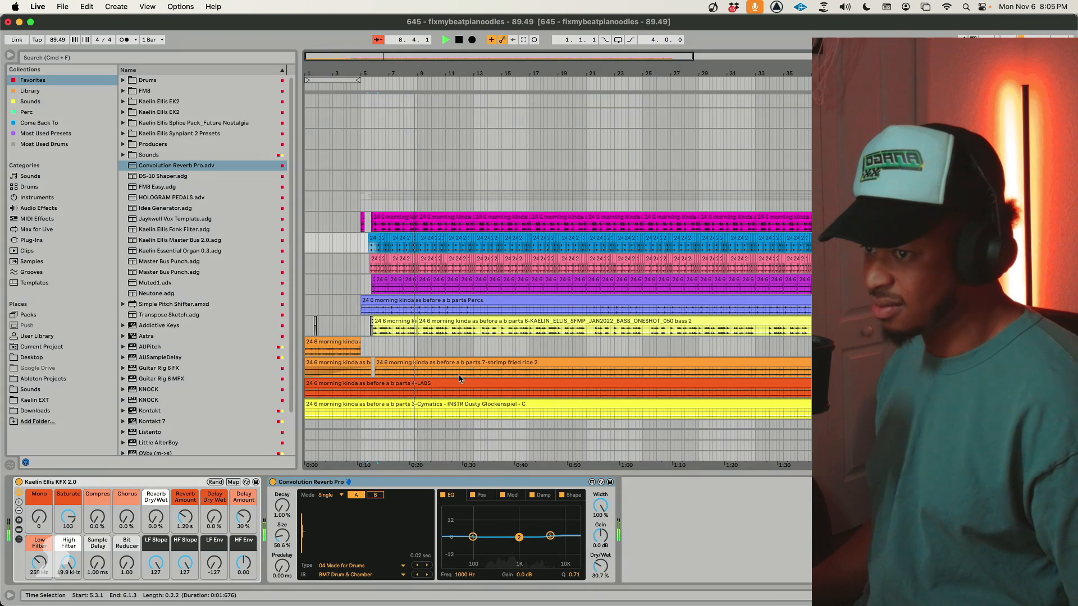
pyautogui.rightClick(456, 347)
pyautogui.click(531, 461)
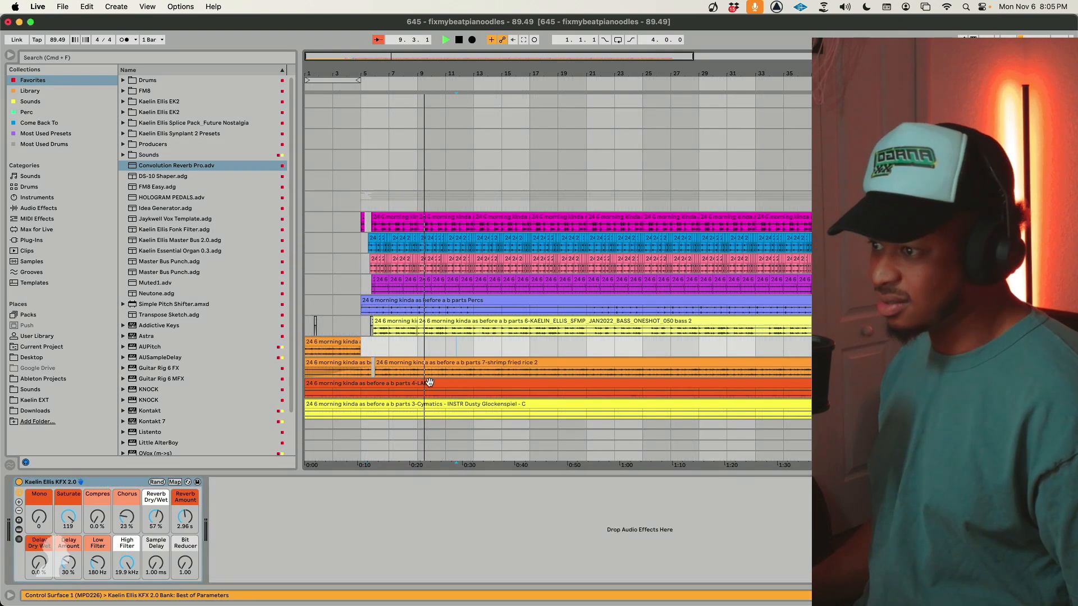
pyautogui.click(466, 357)
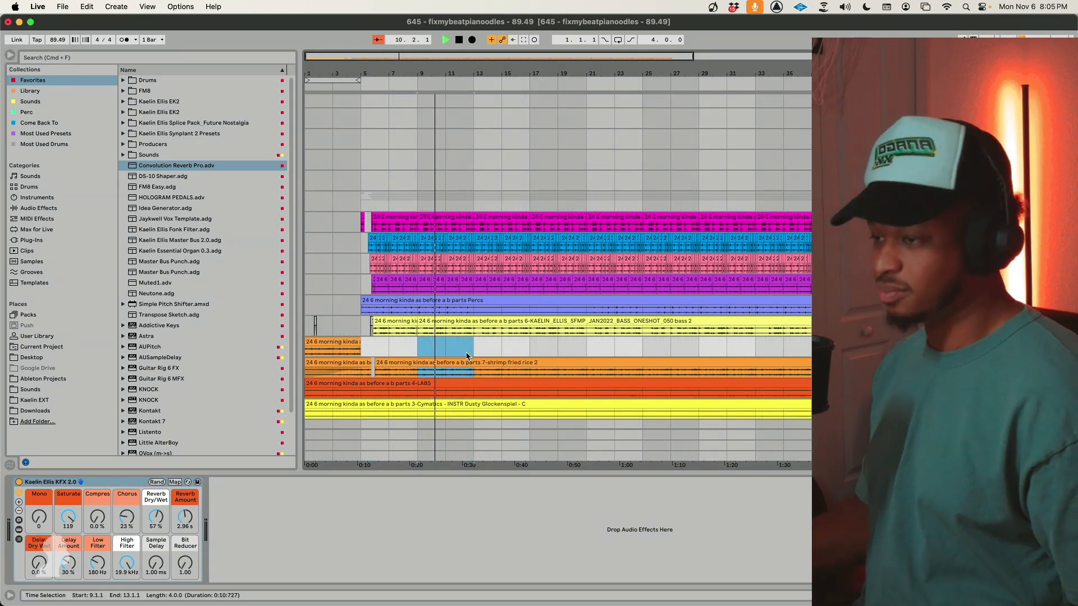
pyautogui.click(423, 372)
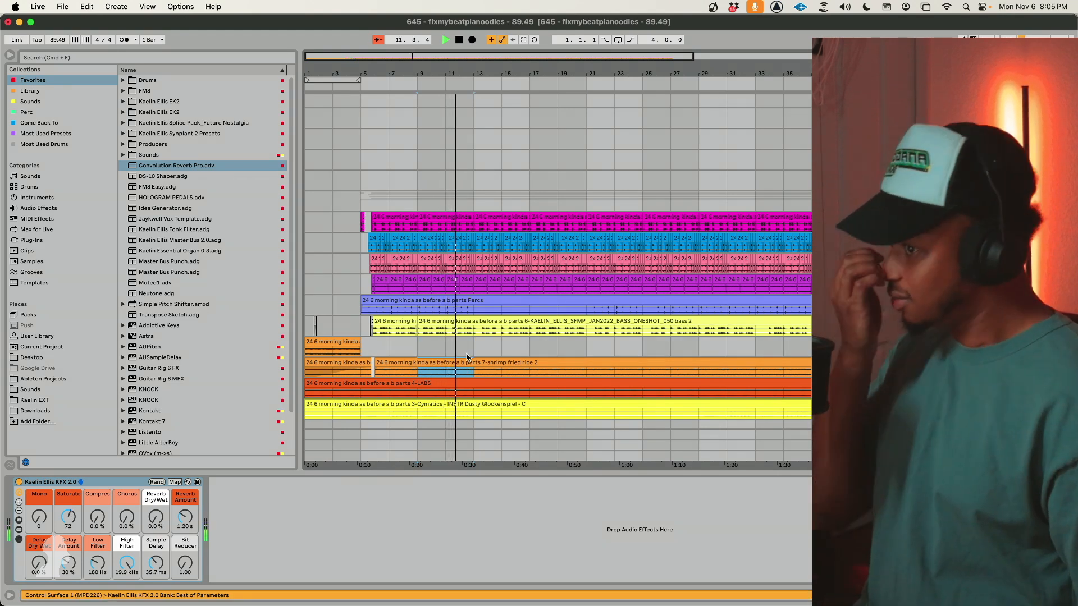
pyautogui.click(496, 333)
pyautogui.moveTo(496, 332); pyautogui.dragTo(525, 332)
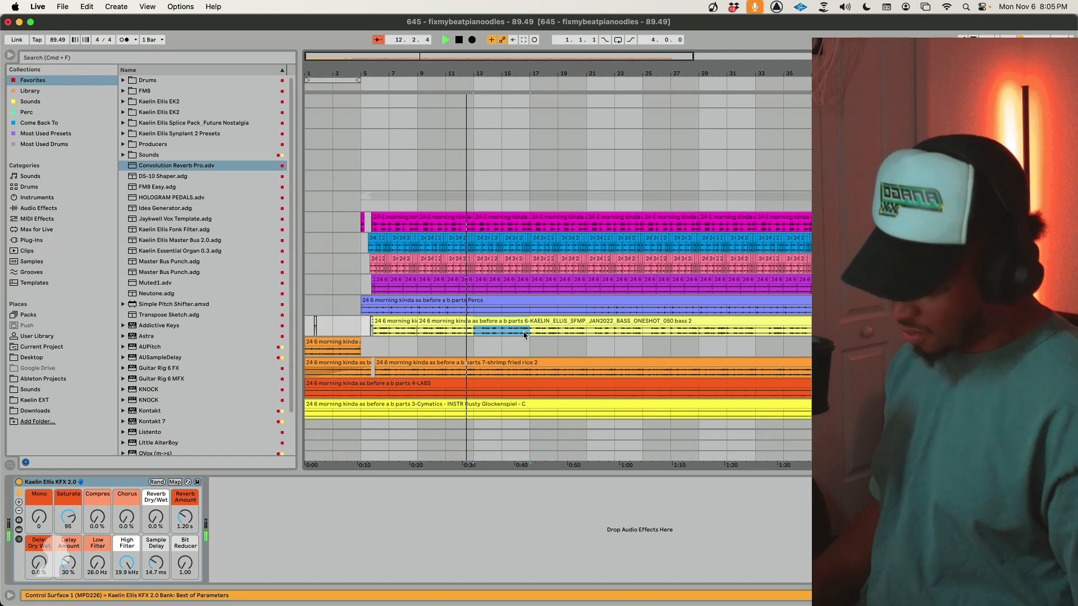
pyautogui.press('Delete')
# Copy the four-bar shrimp fried rice 2 clip on the upper orange track to bars 13 to 17 and deactivate the Kicks there.
pyautogui.moveTo(344, 351); pyautogui.dragTo(500, 352)
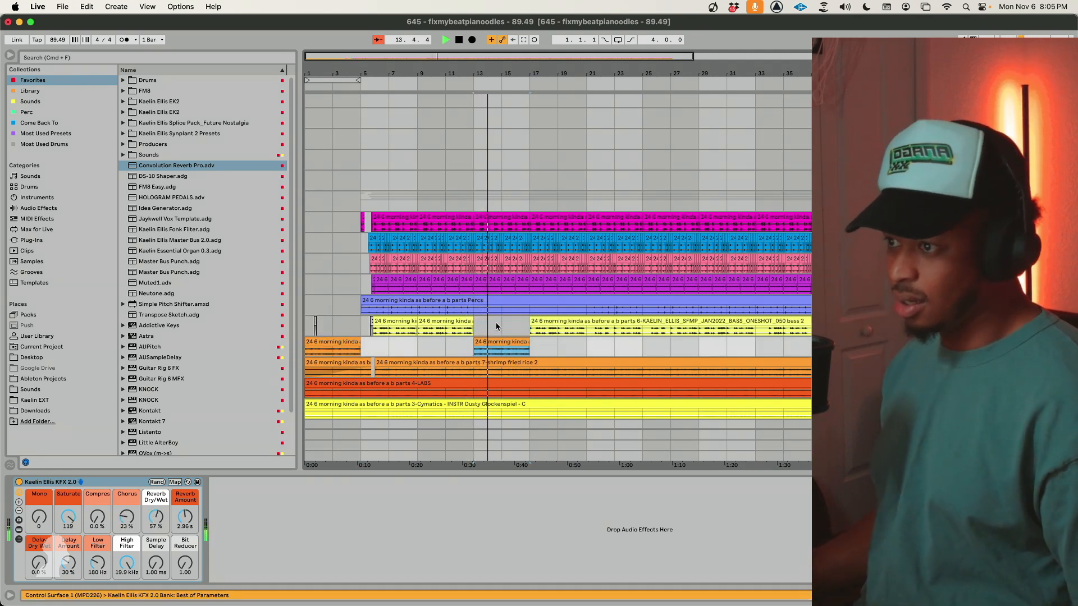
pyautogui.click(490, 216)
pyautogui.press('0')
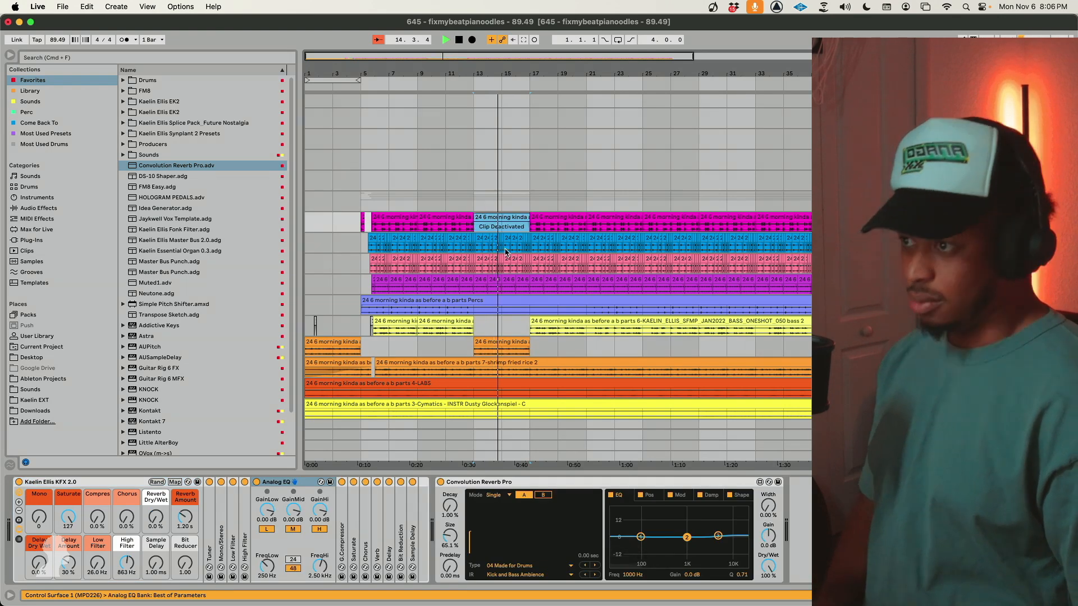
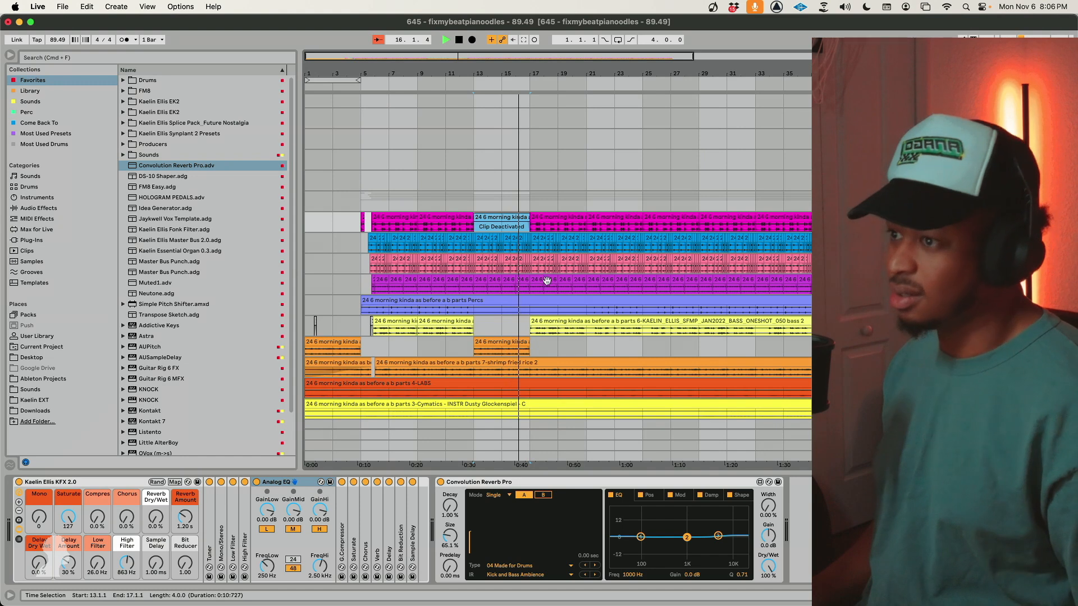
pyautogui.press('space')
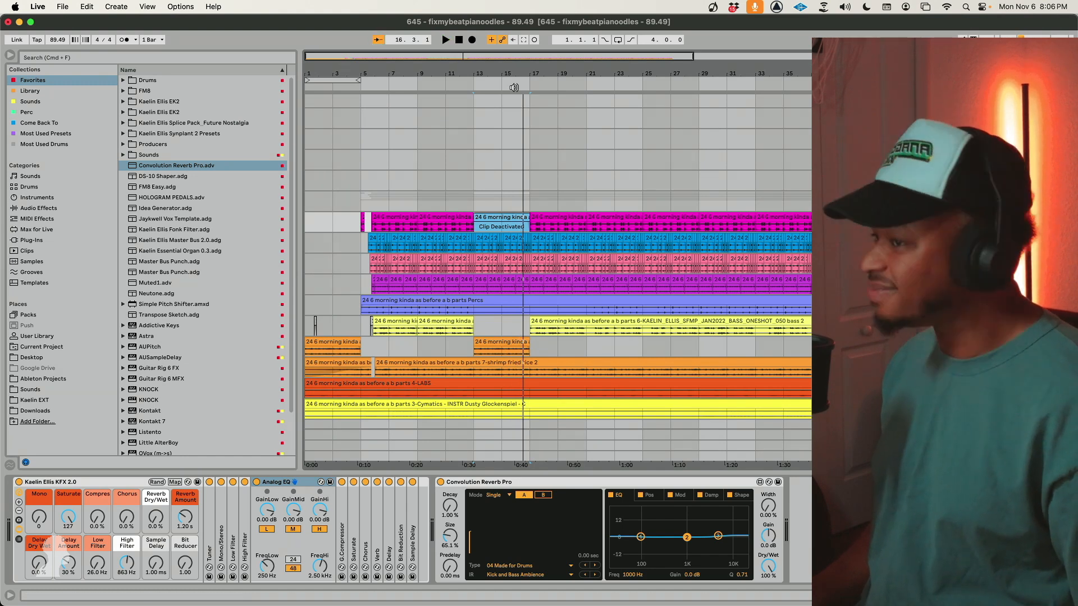
# Set a finer grid for editing the arrangement around bars 13 to 17.
pyautogui.moveTo(511, 56); pyautogui.dragTo(484, 129)
pyautogui.click(473, 325)
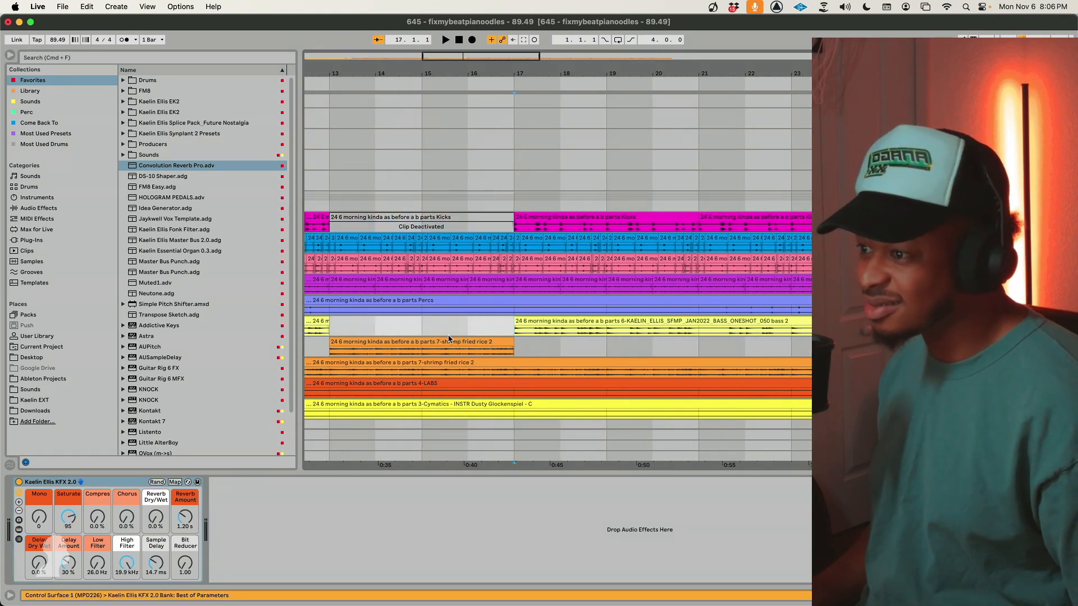
pyautogui.rightClick(449, 340)
pyautogui.click(555, 540)
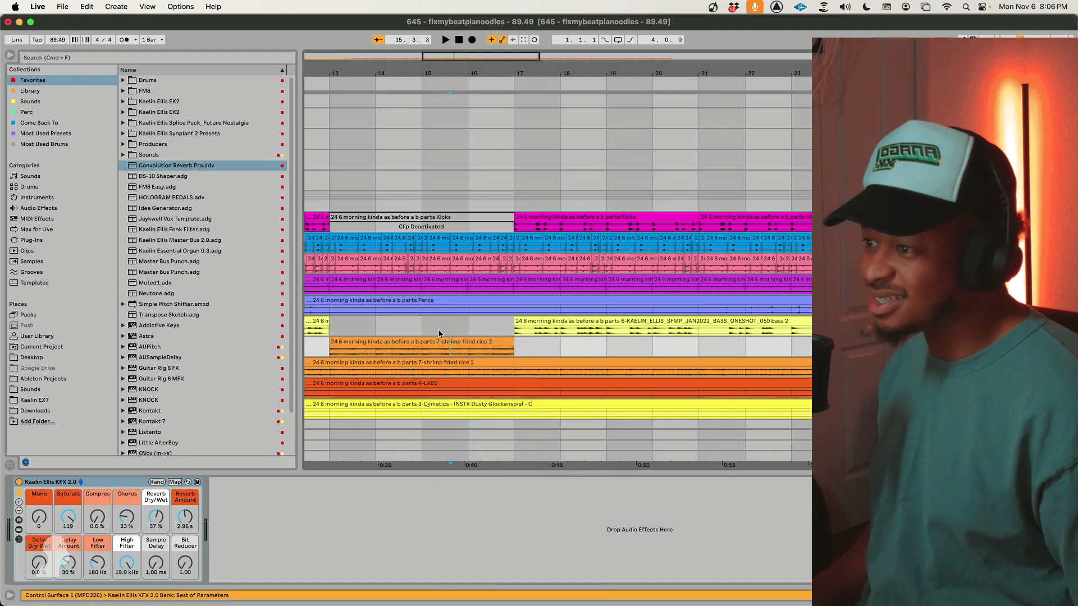
pyautogui.click(430, 324)
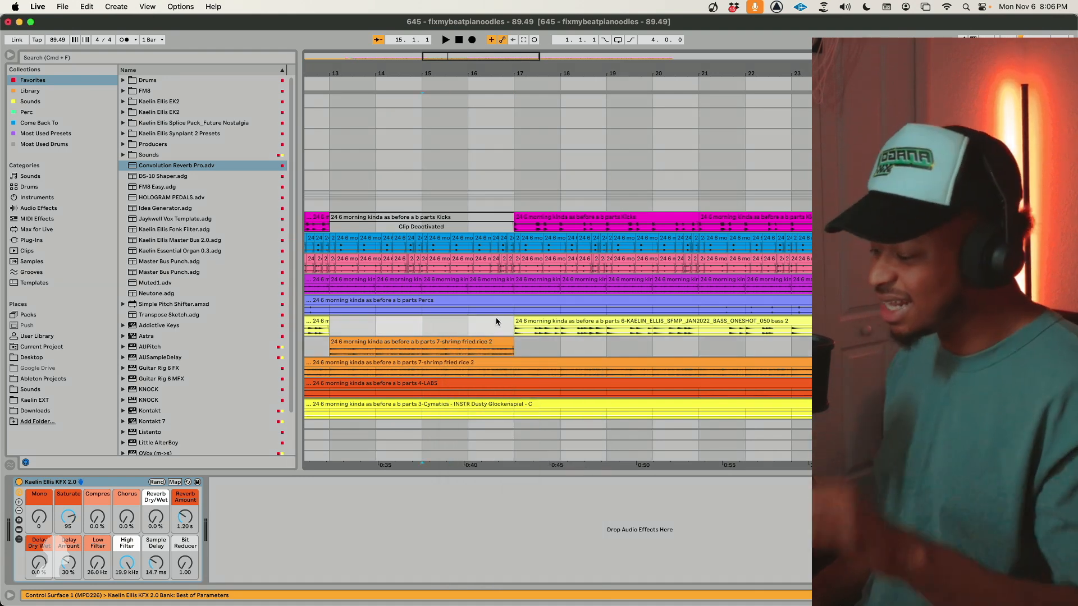
pyautogui.press('+')
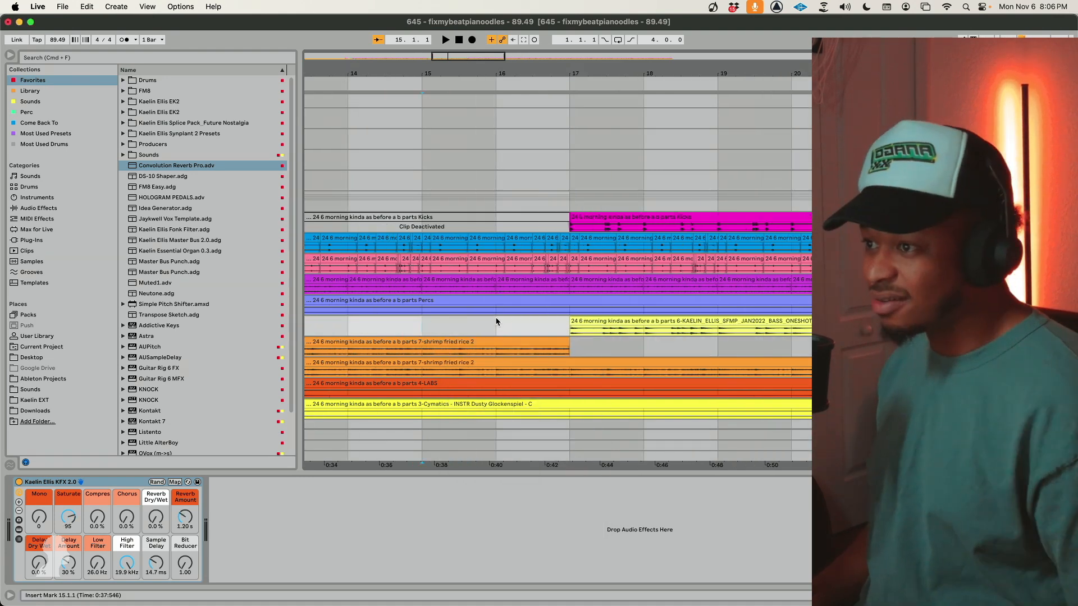
pyautogui.click(551, 217)
pyautogui.press('0')
pyautogui.click(541, 228)
pyautogui.press('space')
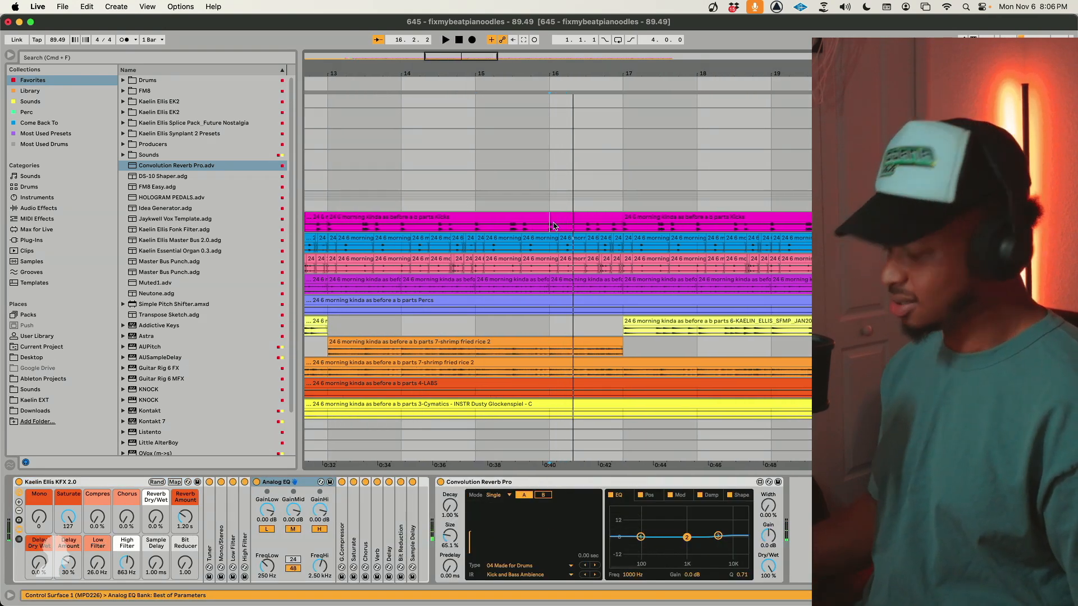
pyautogui.press('super+z')
# Split the deactivated Kicks clip at 16.1.1, reactivate only bar 16, and play from there.
pyautogui.click(557, 218)
pyautogui.click(554, 225)
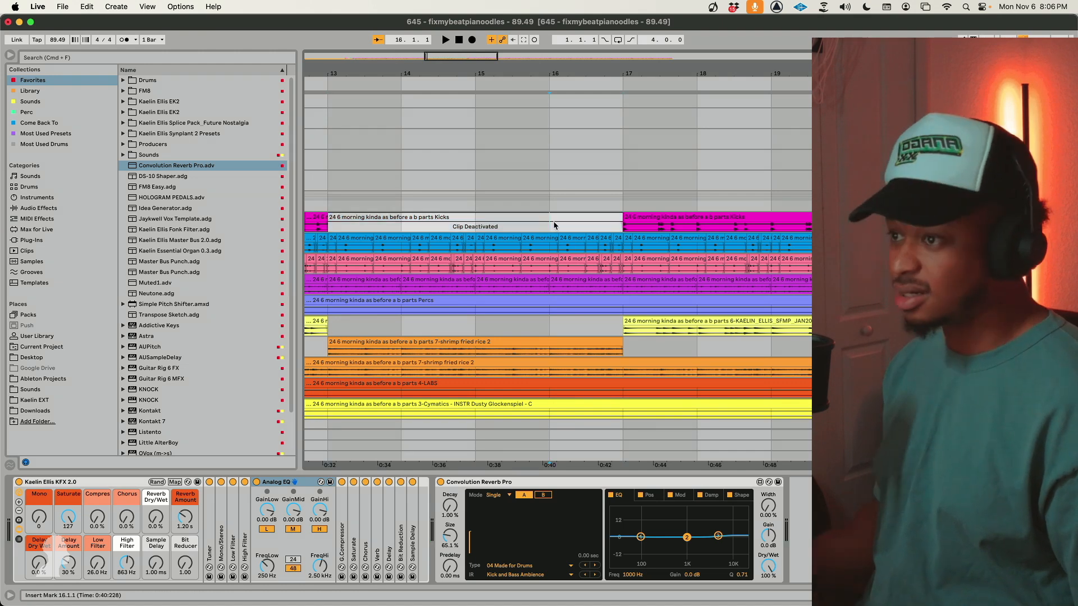
pyautogui.press('super+e')
pyautogui.click(557, 218)
pyautogui.press('0')
pyautogui.click(540, 228)
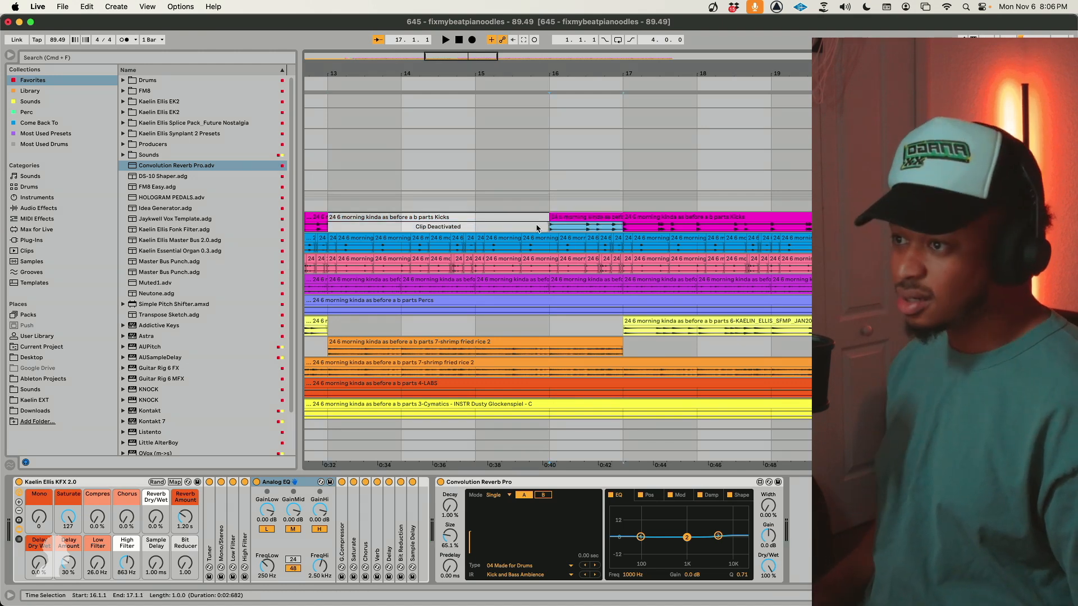
pyautogui.press('space')
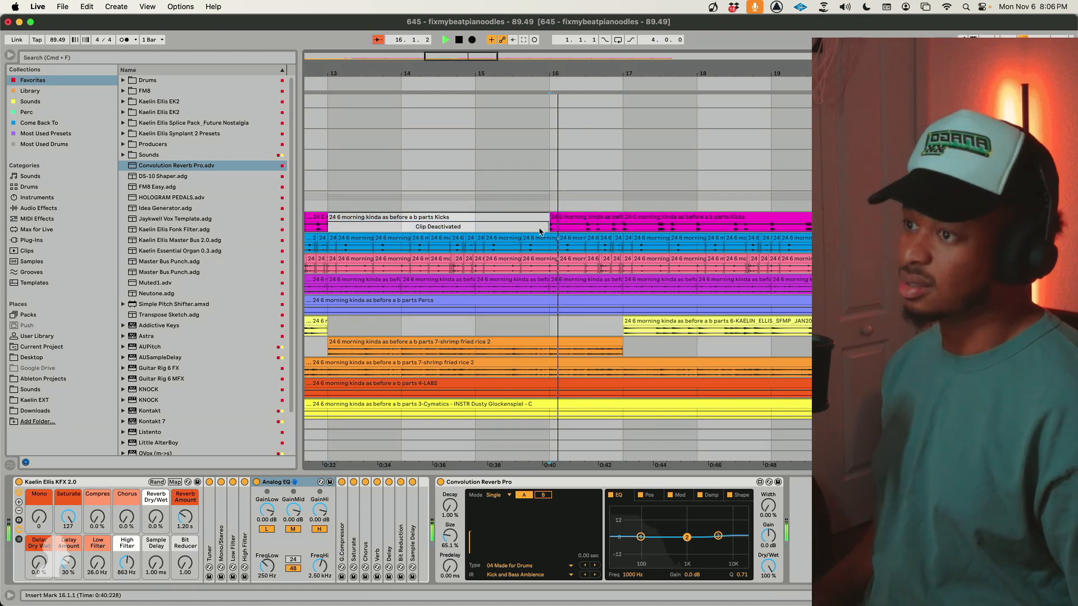
# Delete the short clip around 16.3.3 on the blue drum track.
pyautogui.rightClick(600, 233)
pyautogui.click(598, 249)
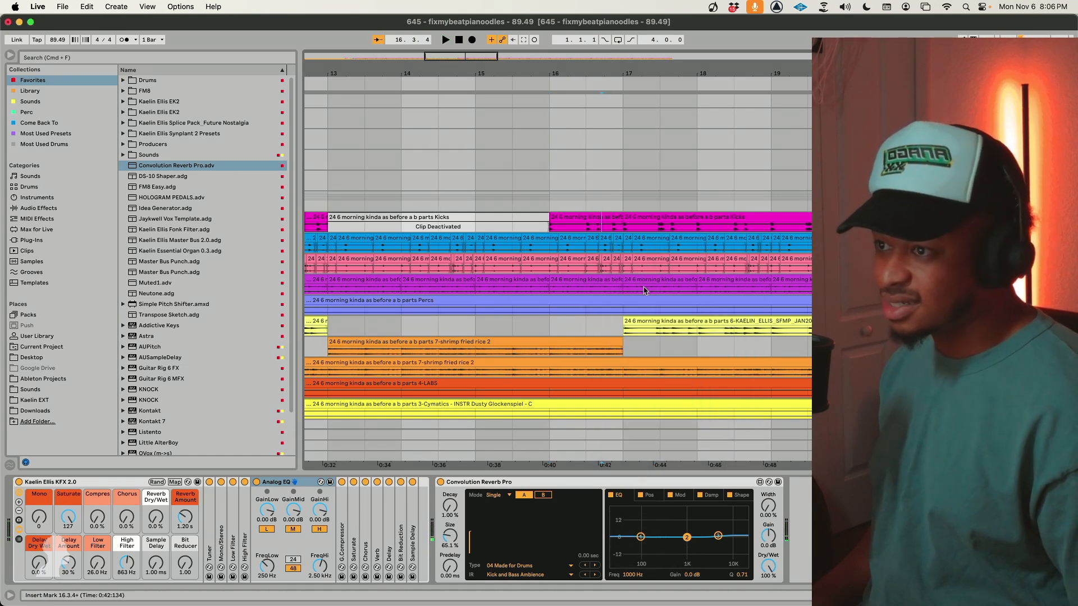
pyautogui.click(604, 243)
pyautogui.click(605, 256)
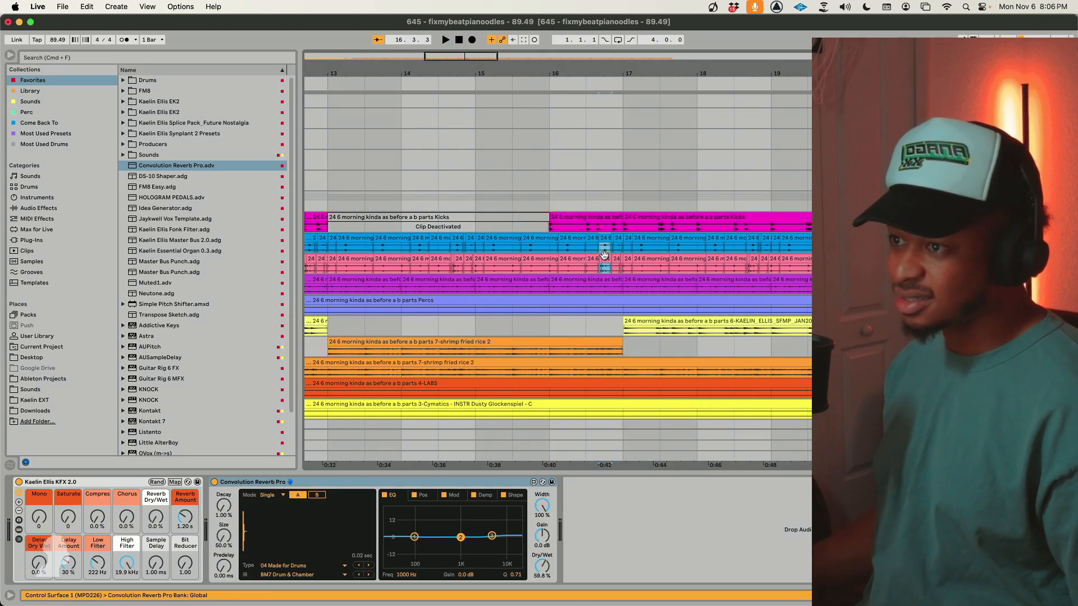
pyautogui.click(607, 239)
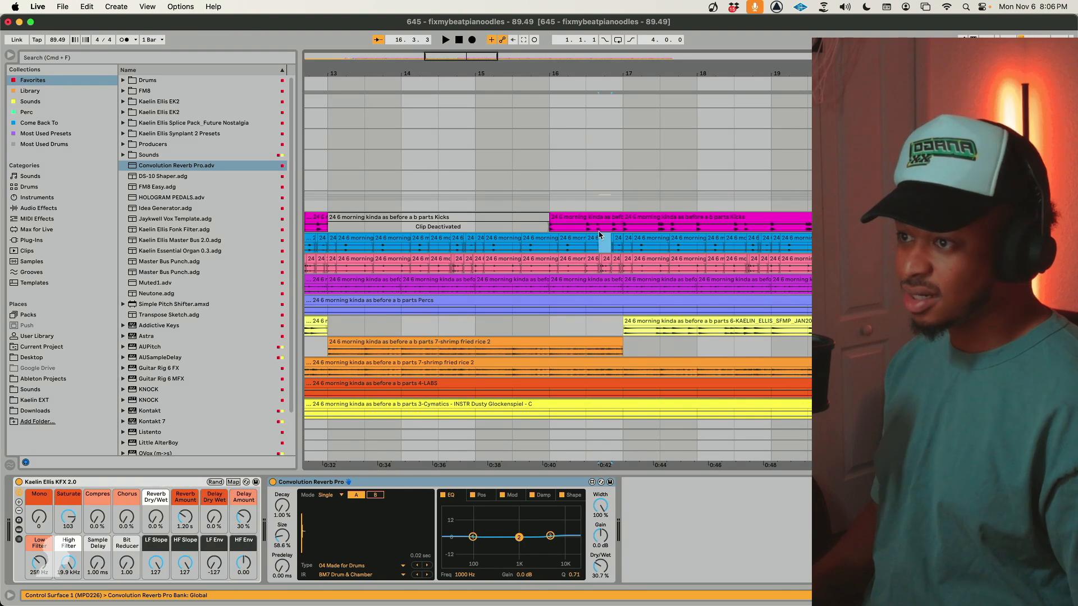
# Set the fixed grid to 1/4, make a separate one-beat Kicks clip from 16.4.1 to 17.1.1, and play it back.
pyautogui.rightClick(588, 227)
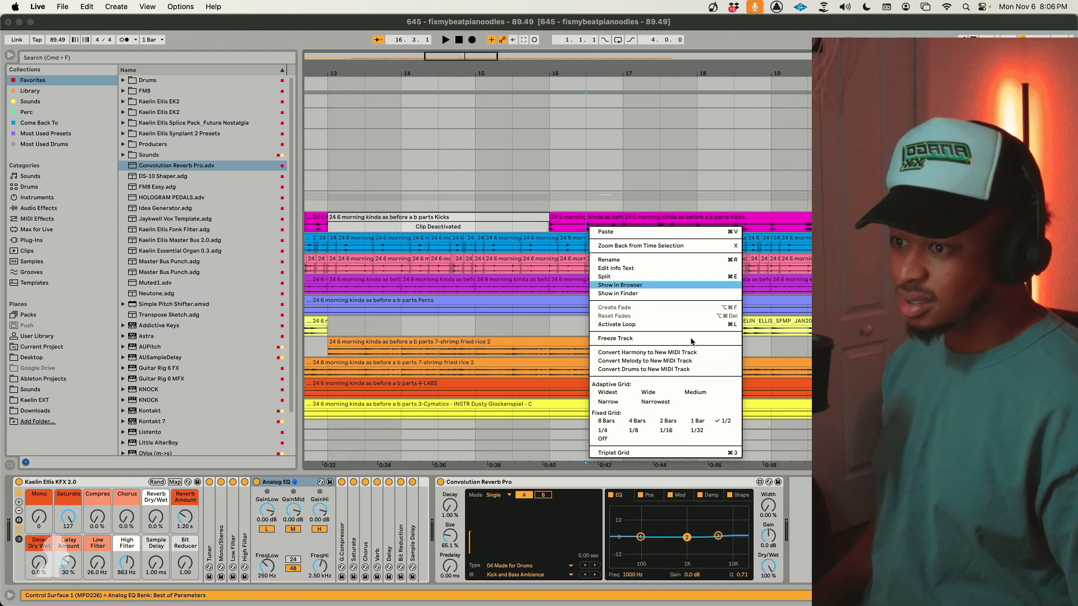
pyautogui.click(610, 434)
pyautogui.click(599, 229)
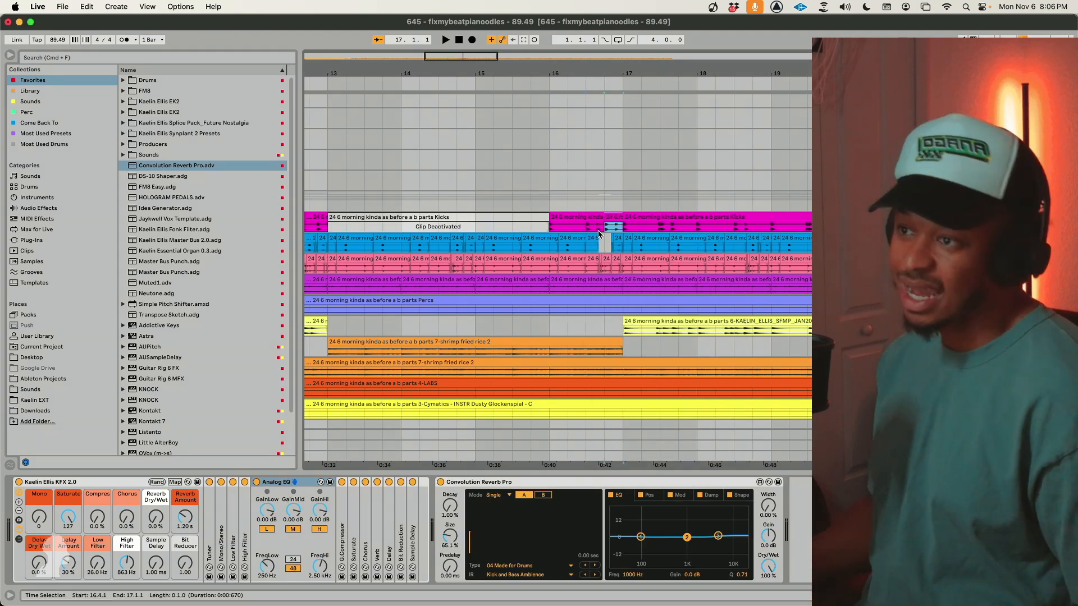
pyautogui.click(528, 226)
pyautogui.press('space')
pyautogui.click(639, 288)
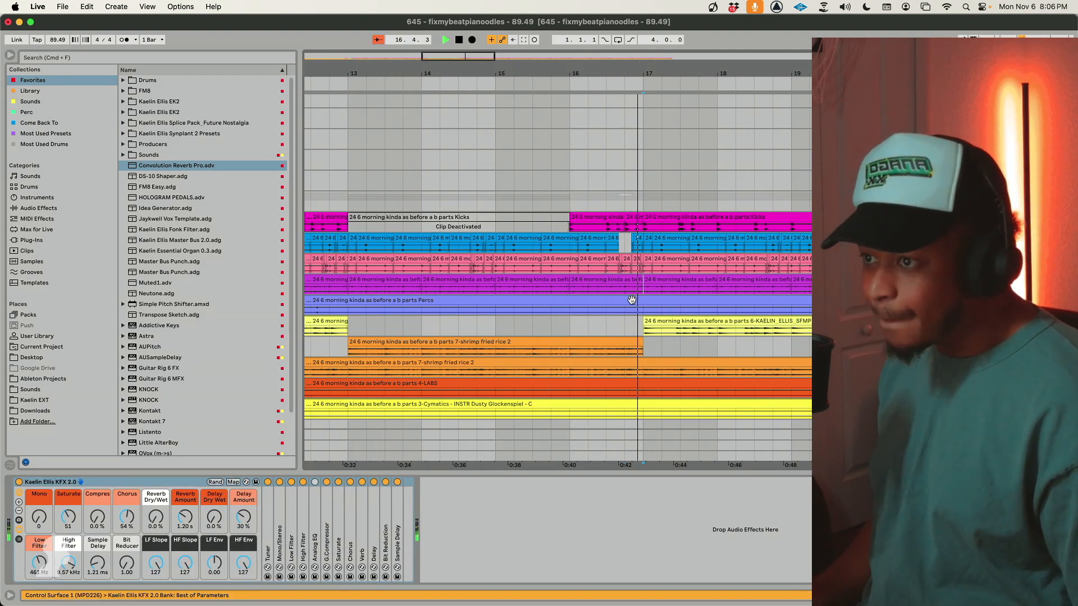
# Delete 16.3.1 to 17.1.1 from the purple perc loop and Percs tracks, and play from bar 16.
pyautogui.click(605, 309)
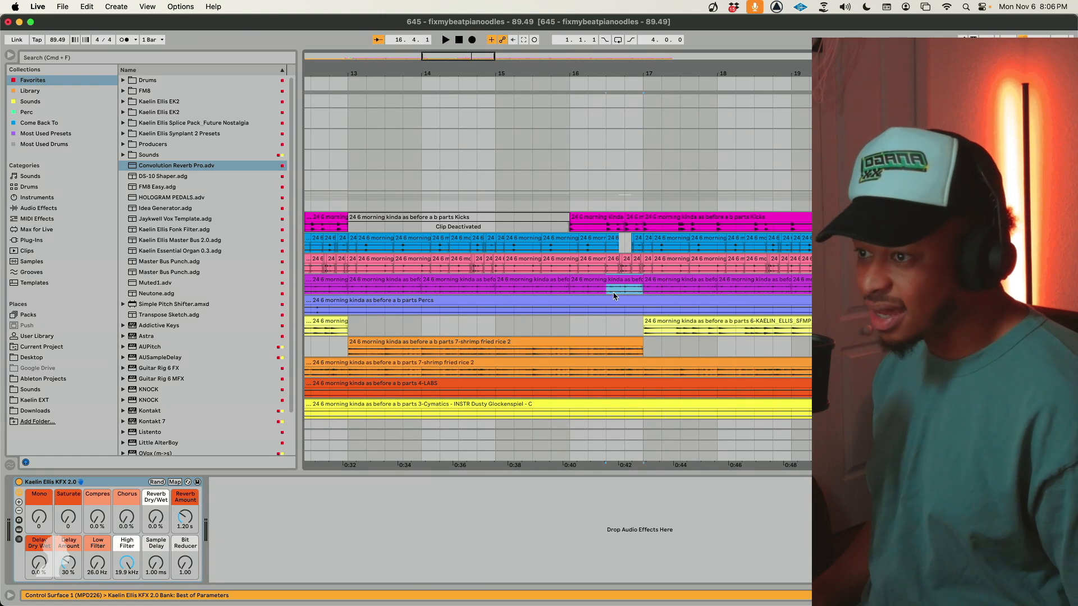
pyautogui.press('Delete')
pyautogui.click(577, 326)
pyautogui.press('space')
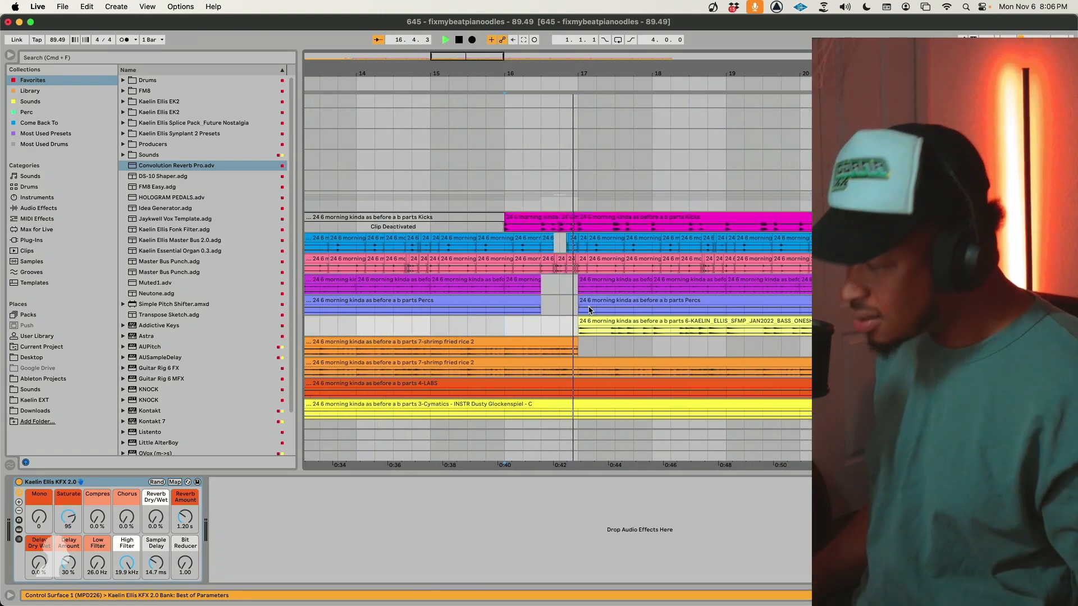
# Delete the bass clip from bar 17 onward and play the arrangement from bar 9.
pyautogui.scroll(-5, 670, 323)
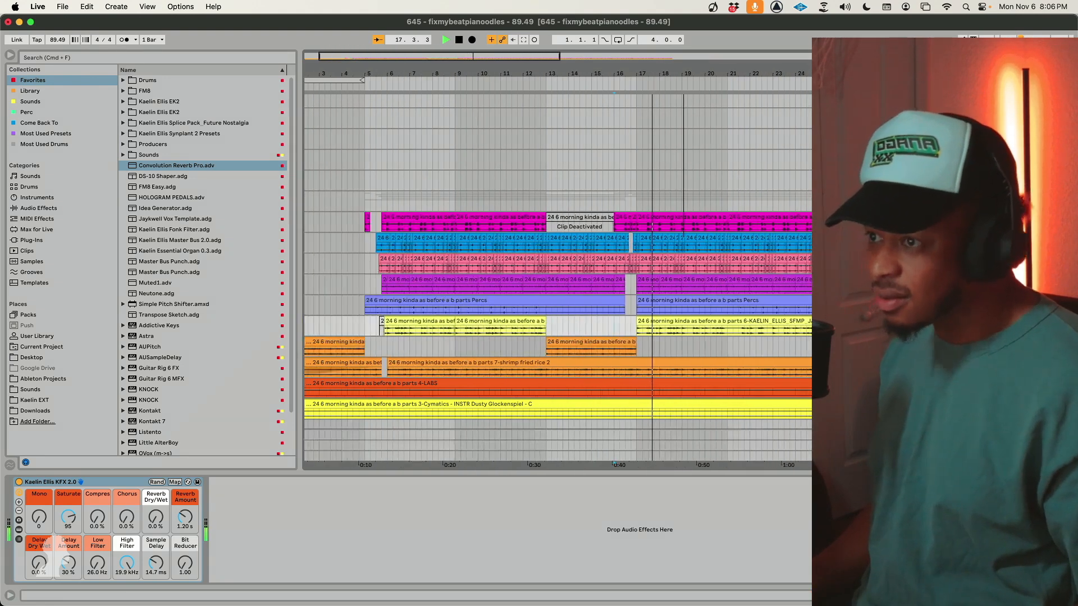
pyautogui.scroll(-1, 671, 318)
pyautogui.hscroll(-5, 672, 312)
pyautogui.press('space')
pyautogui.click(675, 305)
pyautogui.press('Delete')
pyautogui.click(487, 325)
pyautogui.press('space')
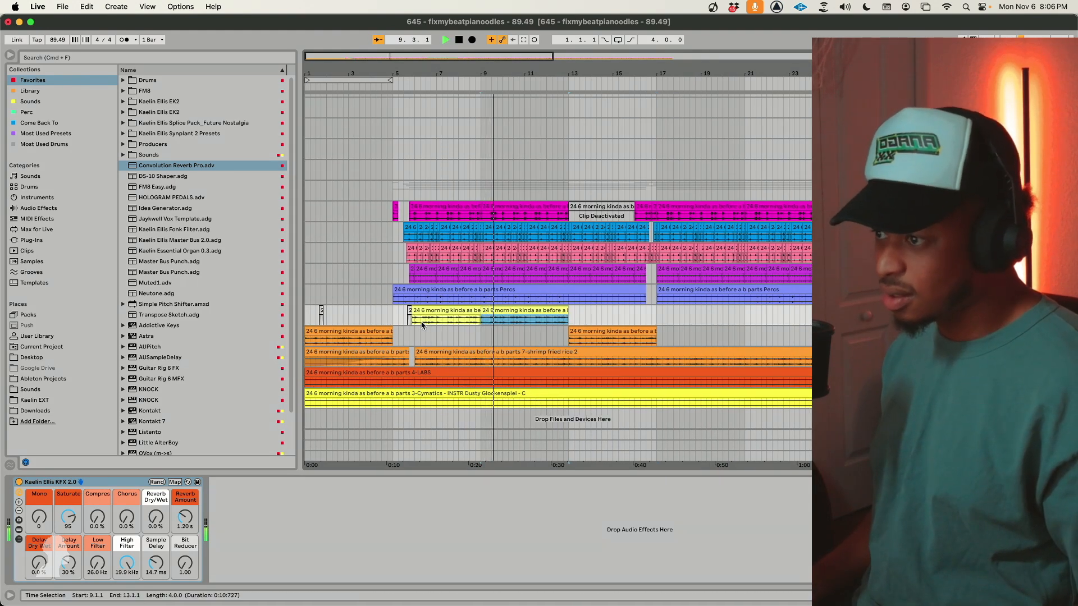
# Copy the bass phrase starting at bar 5 over bars 9 to 13 and play it back.
pyautogui.moveTo(393, 322); pyautogui.dragTo(421, 322)
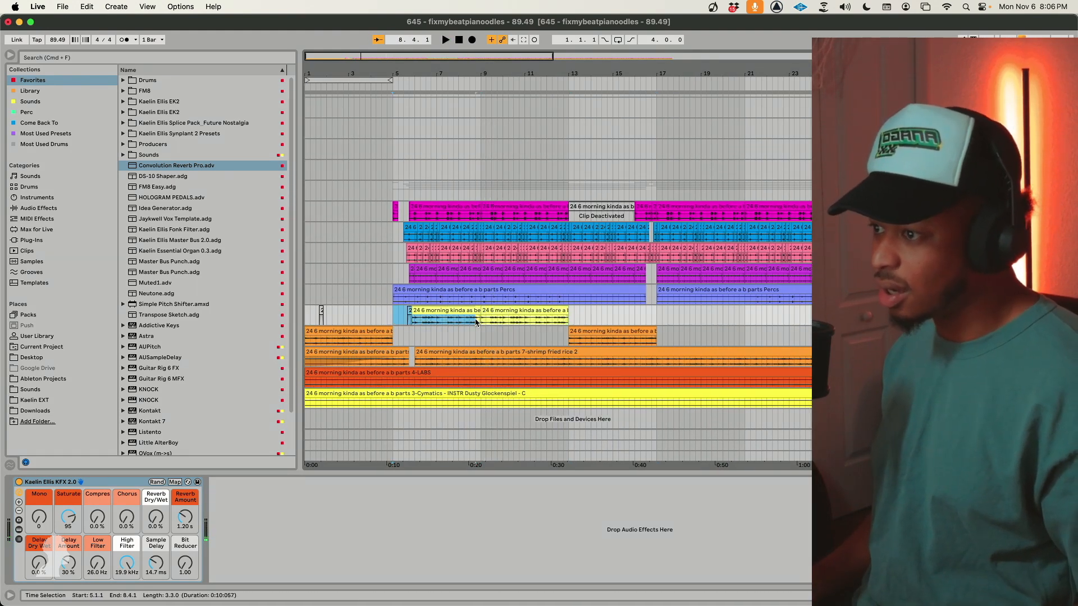
pyautogui.click(504, 310)
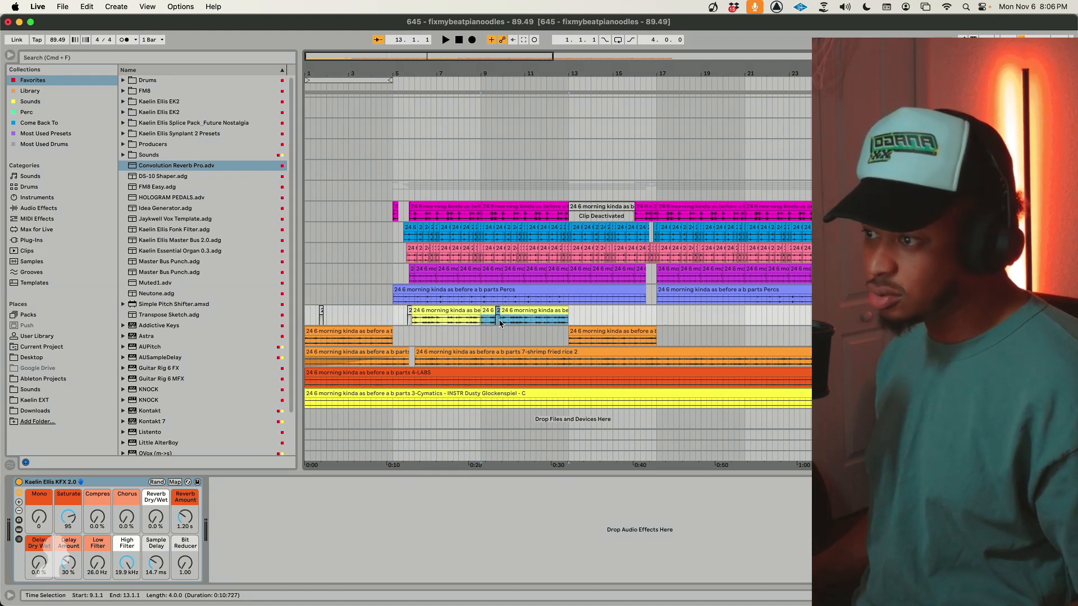
pyautogui.press('space')
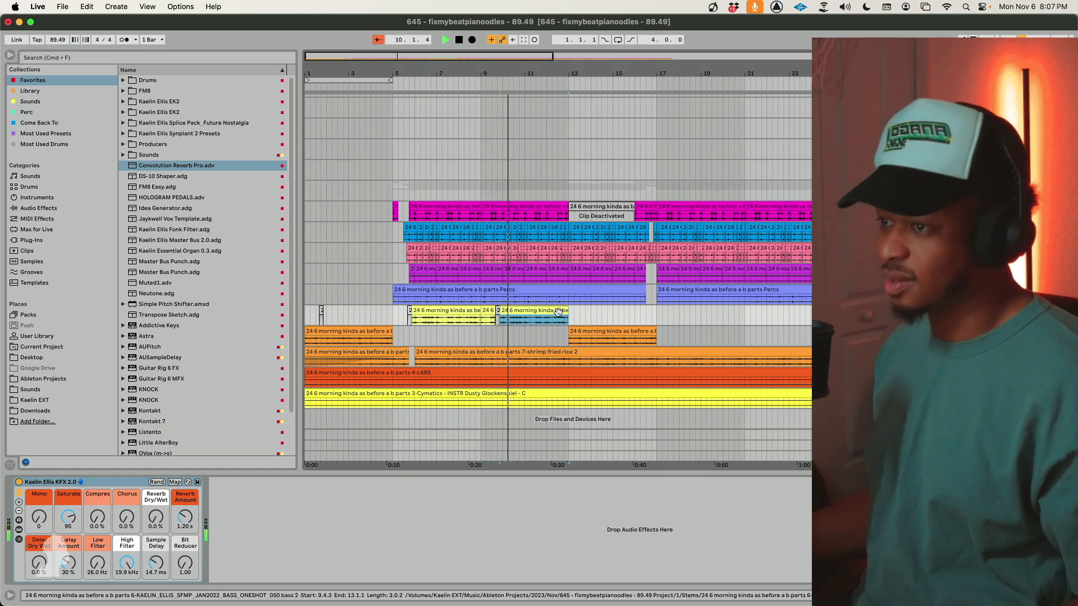
# Duplicate the bass of bars 9 to 13 into bars 13 to 17 and deactivate the copy.
pyautogui.press('super+d')
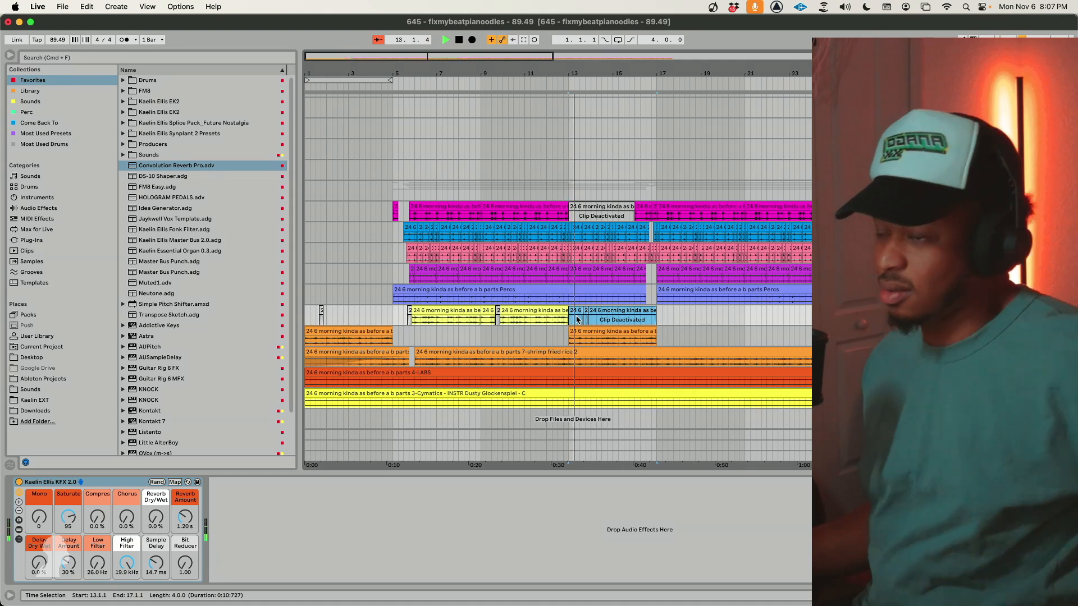
pyautogui.hscroll(5, 595, 281)
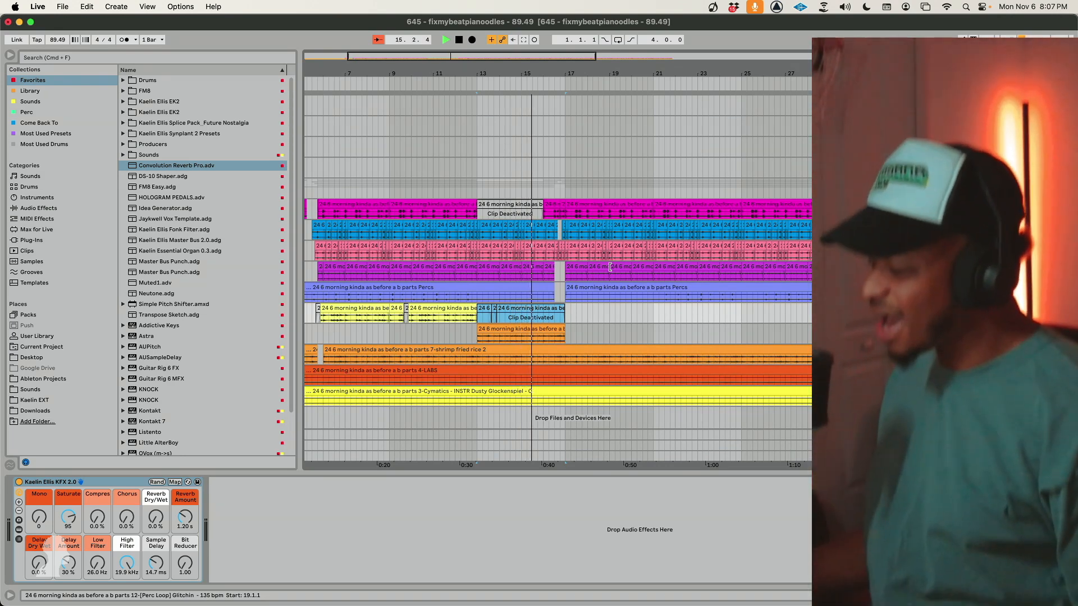
pyautogui.click(539, 321)
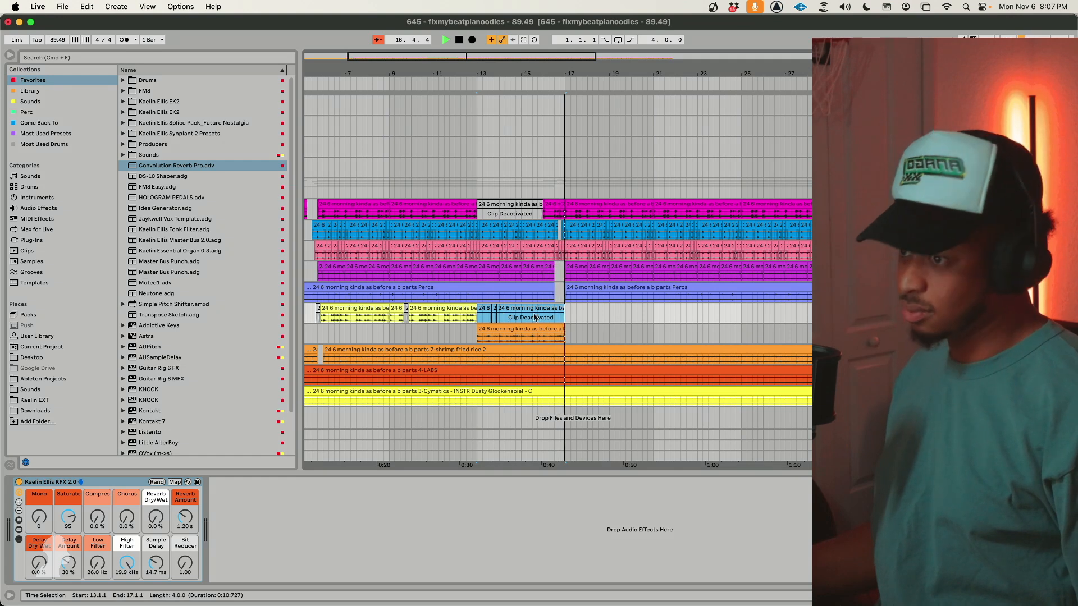
# Enlarge the main orange shrimp fried rice 2 track and add a new, unfolded audio track directly below it, with bars 17 to 21 selected.
pyautogui.moveTo(566, 359); pyautogui.dragTo(656, 363)
pyautogui.hscroll(-1, 656, 363)
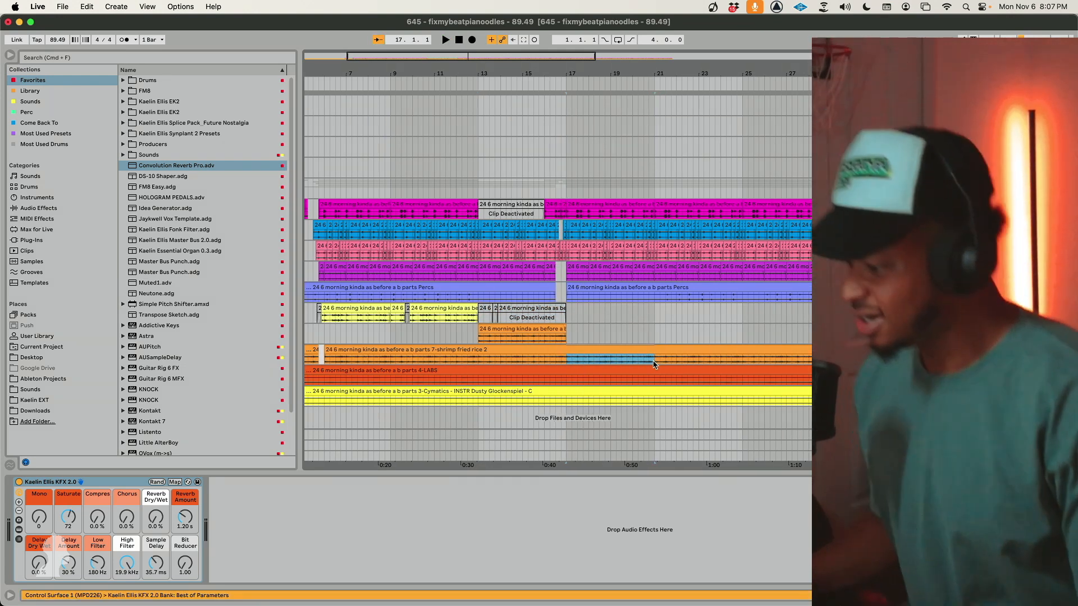
pyautogui.moveTo(921, 365); pyautogui.dragTo(921, 429)
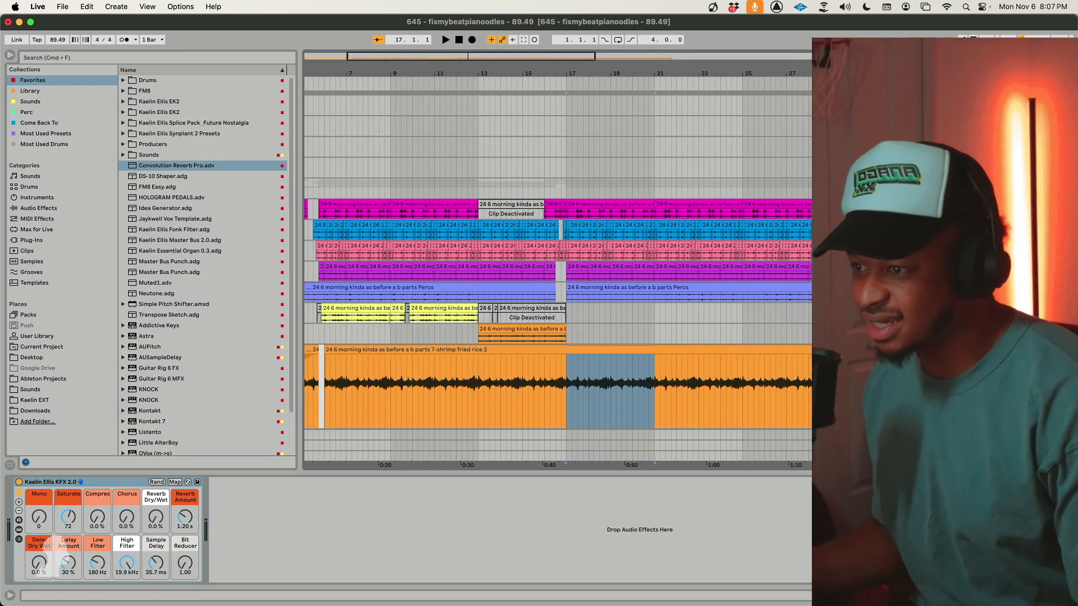
pyautogui.moveTo(568, 370); pyautogui.dragTo(637, 371)
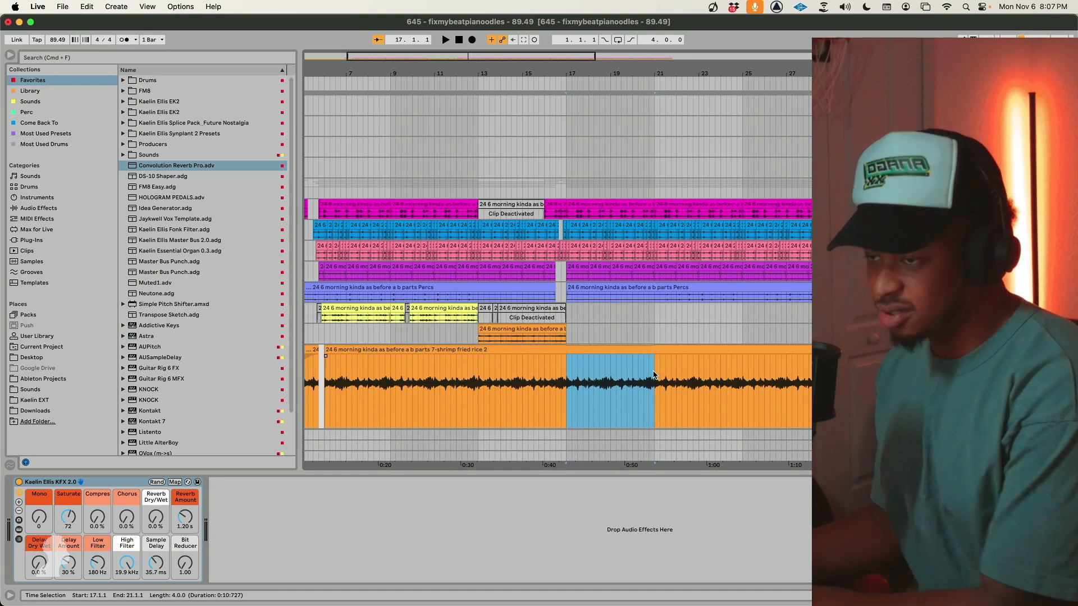
pyautogui.press('super+t')
pyautogui.scroll(-3, 653, 375)
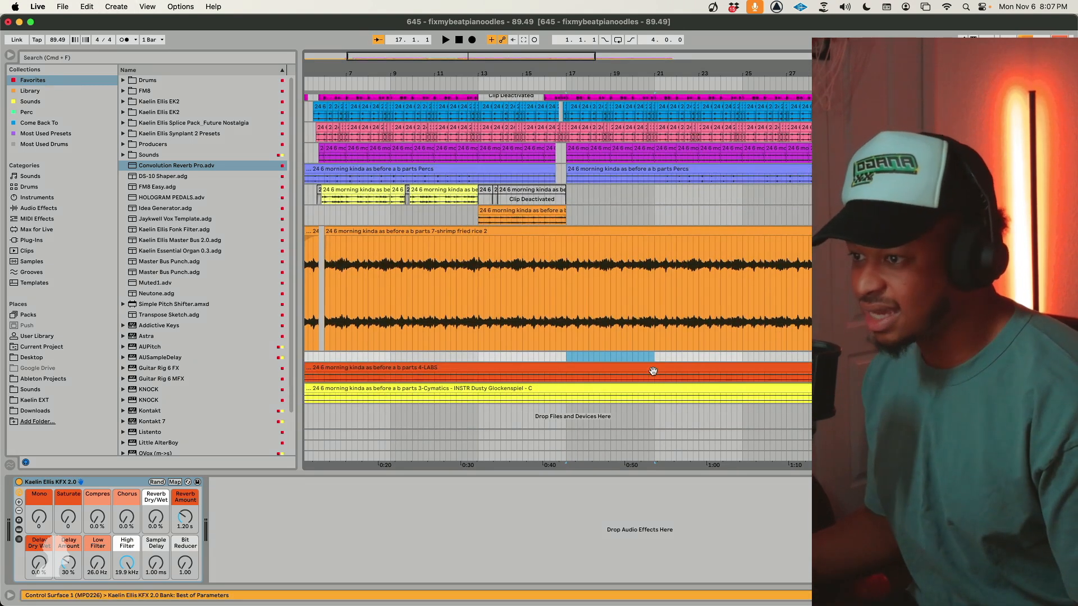
pyautogui.press('u')
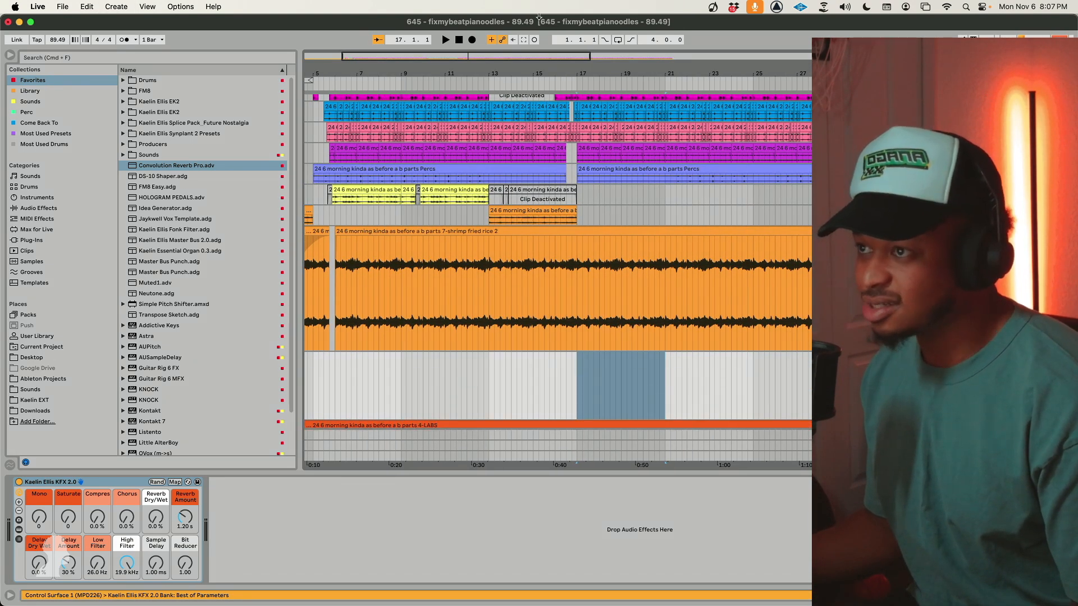
pyautogui.moveTo(472, 59); pyautogui.dragTo(440, 102)
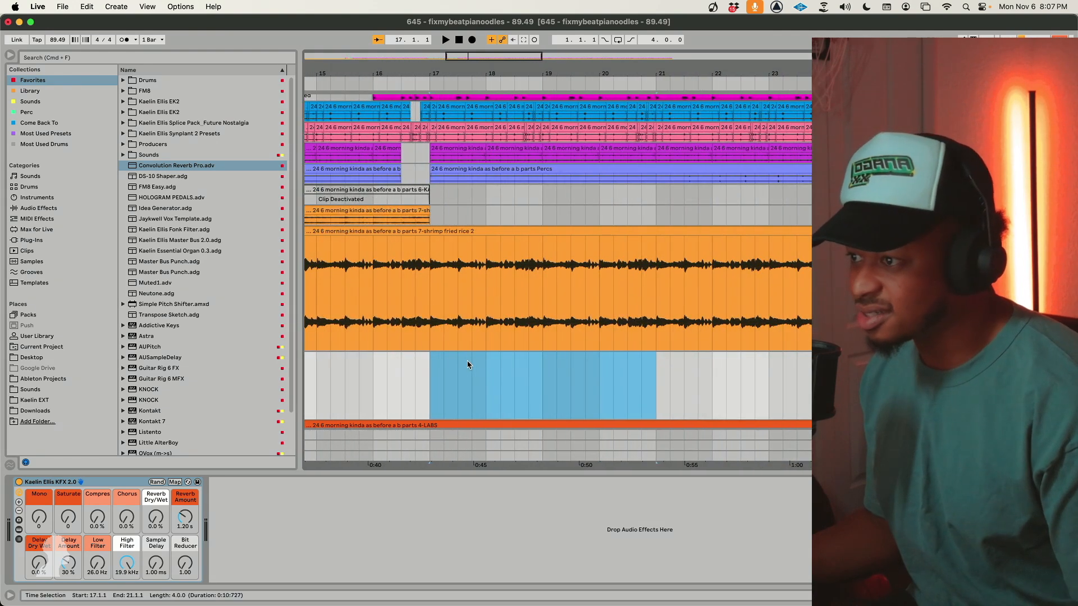
# Copy bars 17 to 21 of the shrimp fried rice 2 clip onto the new track at bar 17 and open the copy's clip settings.
pyautogui.moveTo(434, 323); pyautogui.dragTo(660, 343)
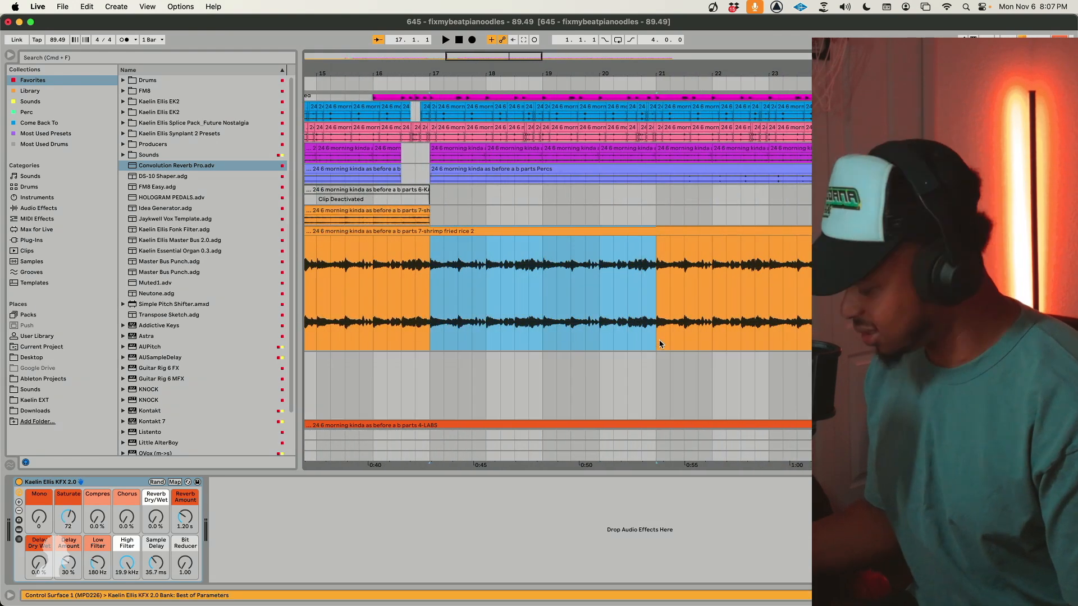
pyautogui.press('super+v')
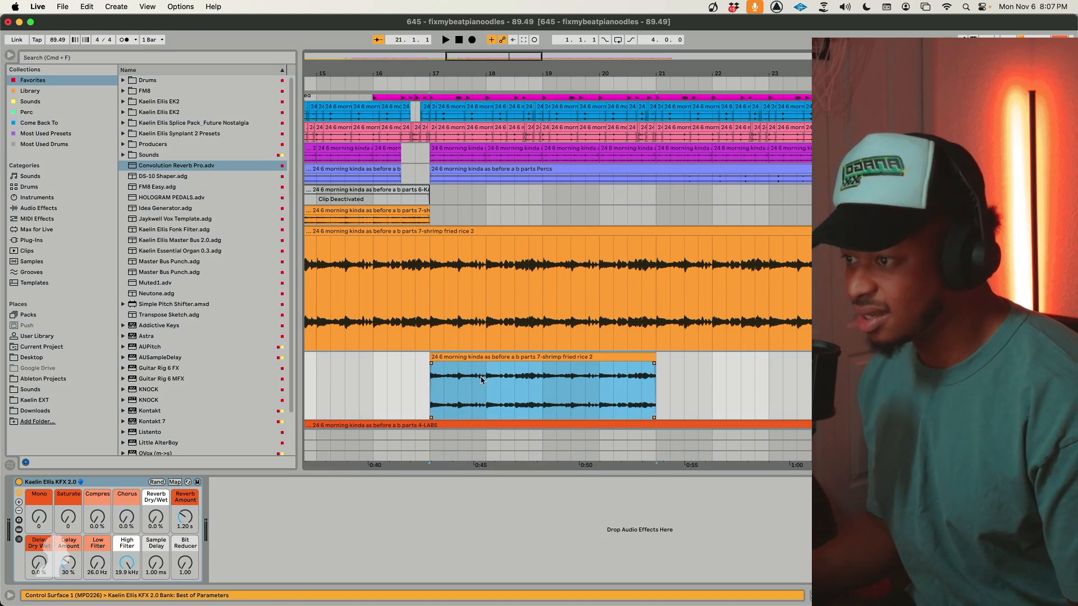
pyautogui.click(495, 358)
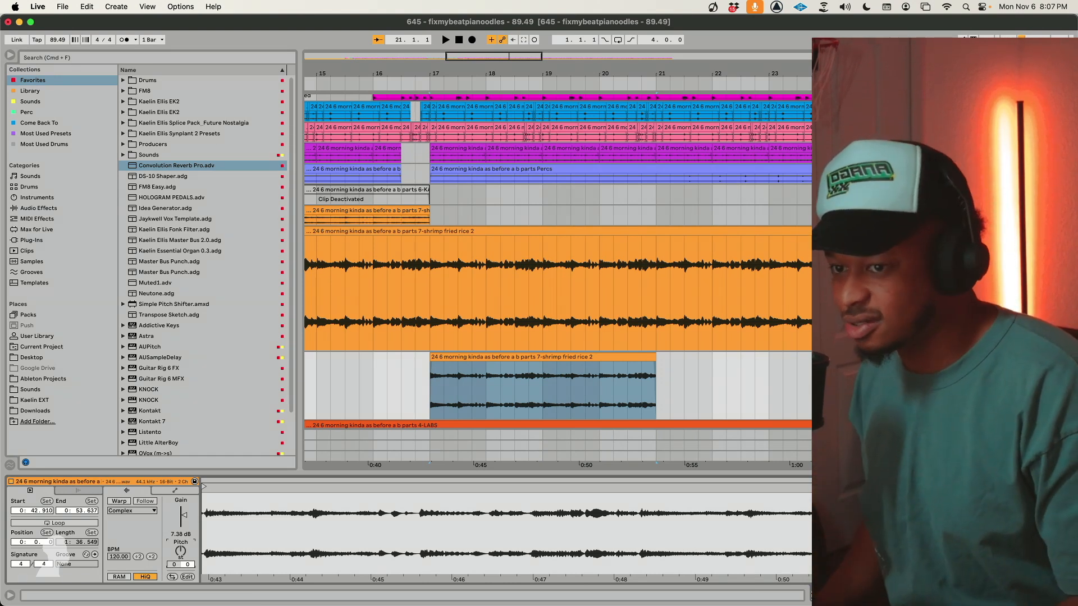
# Play the copied melodic clip from bar 17 to hear it together with the arrangement.
pyautogui.press('space')
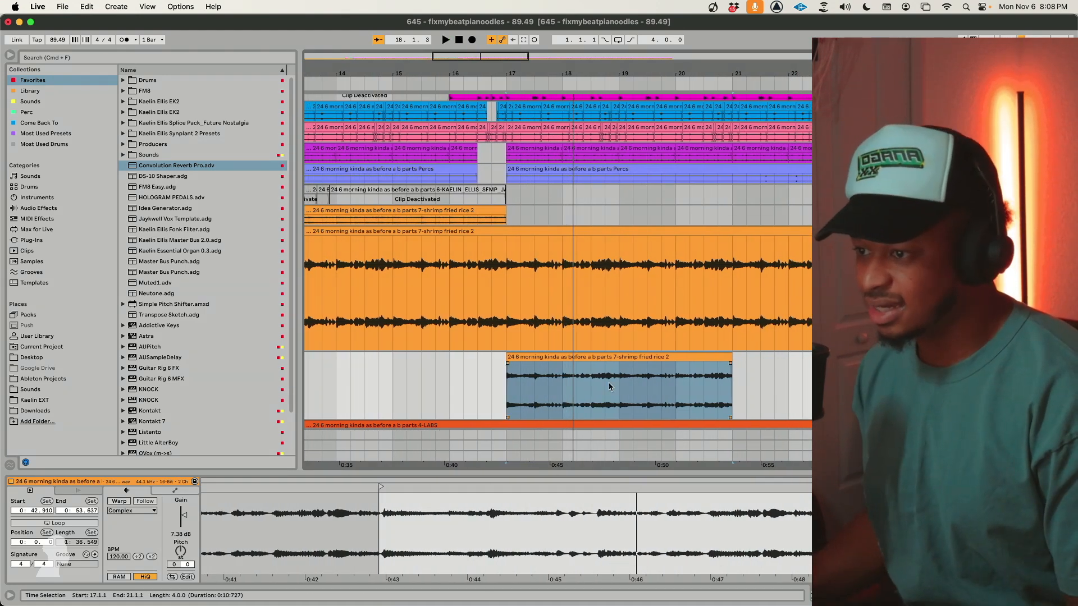
pyautogui.click(520, 387)
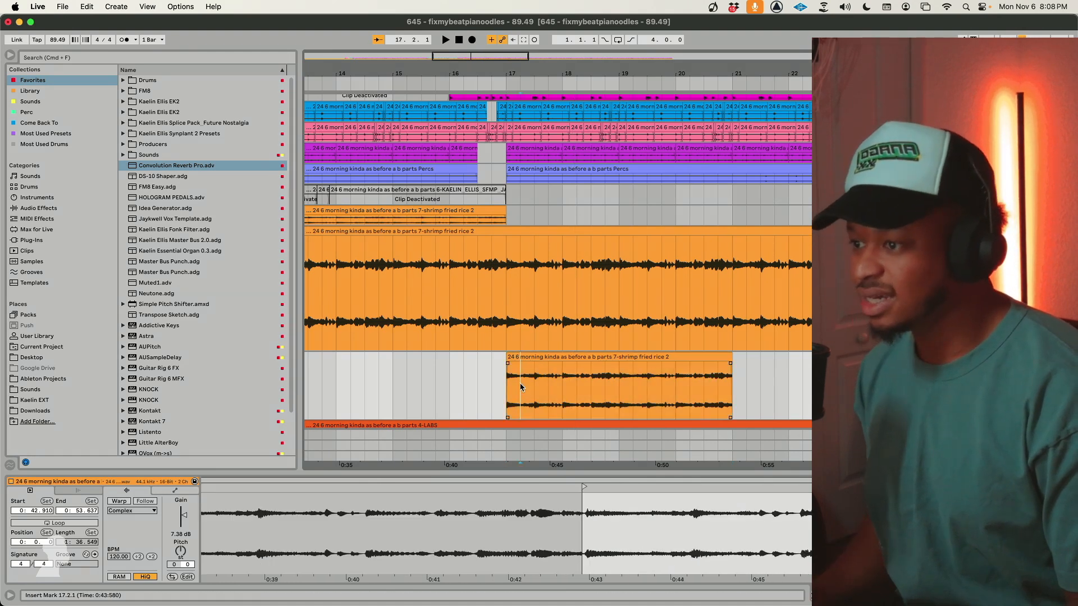
pyautogui.click(519, 357)
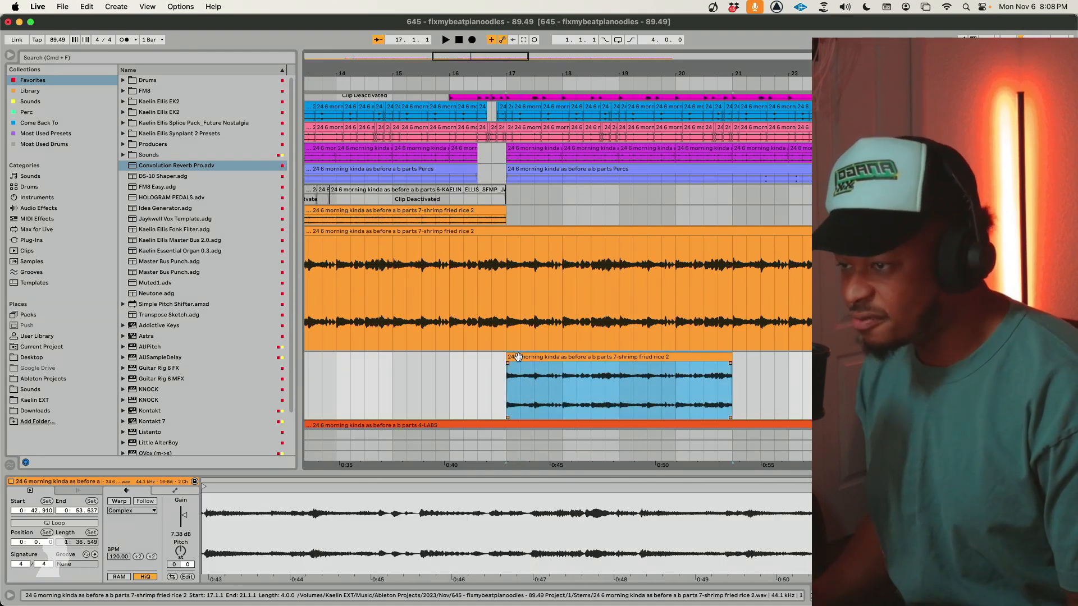
pyautogui.press('space')
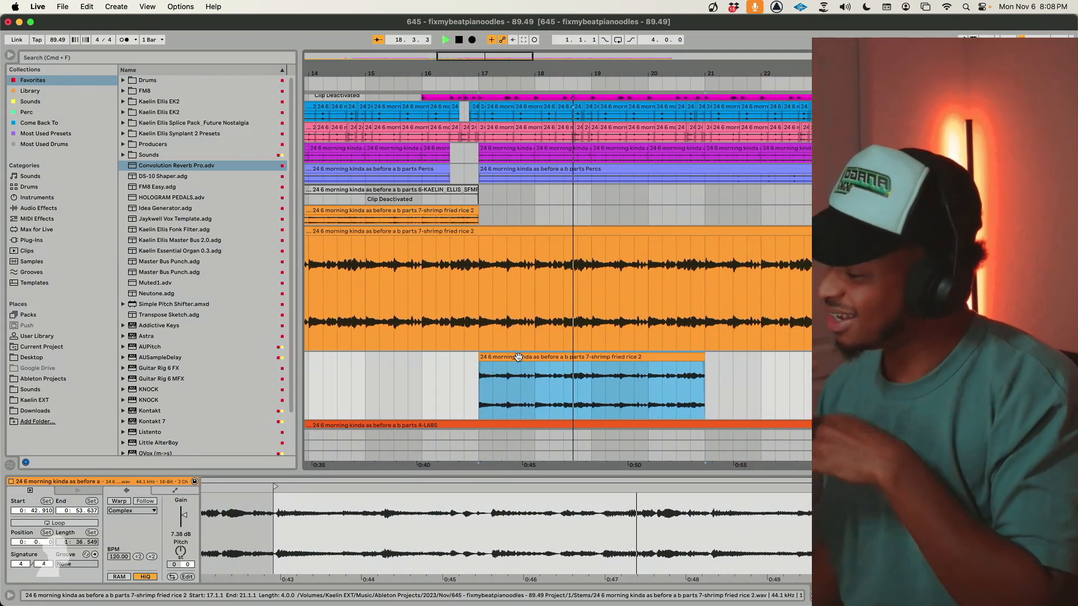
pyautogui.press('space')
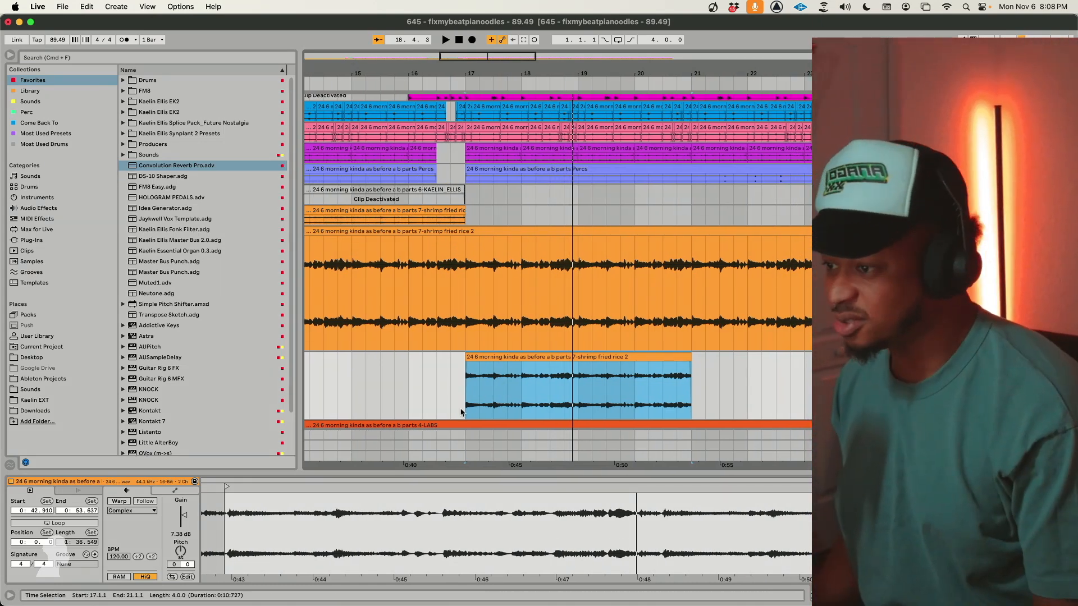
# Set the pitch of the copied shrimp fried rice 2 clip to -12 semitones.
pyautogui.click(477, 359)
pyautogui.scroll(1, 477, 359)
pyautogui.scroll(1, 471, 381)
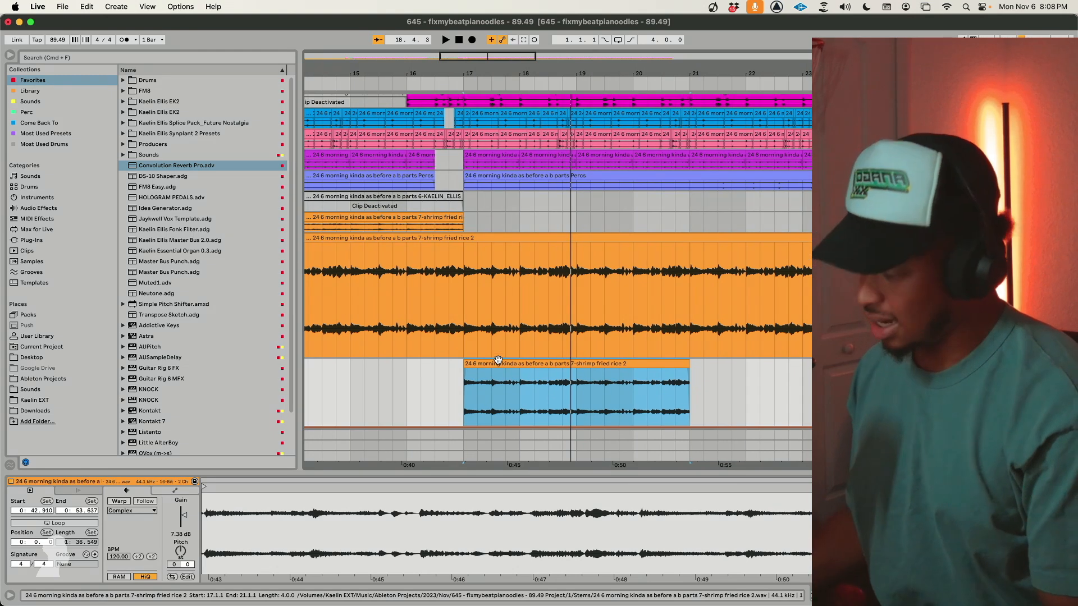
pyautogui.click(182, 557)
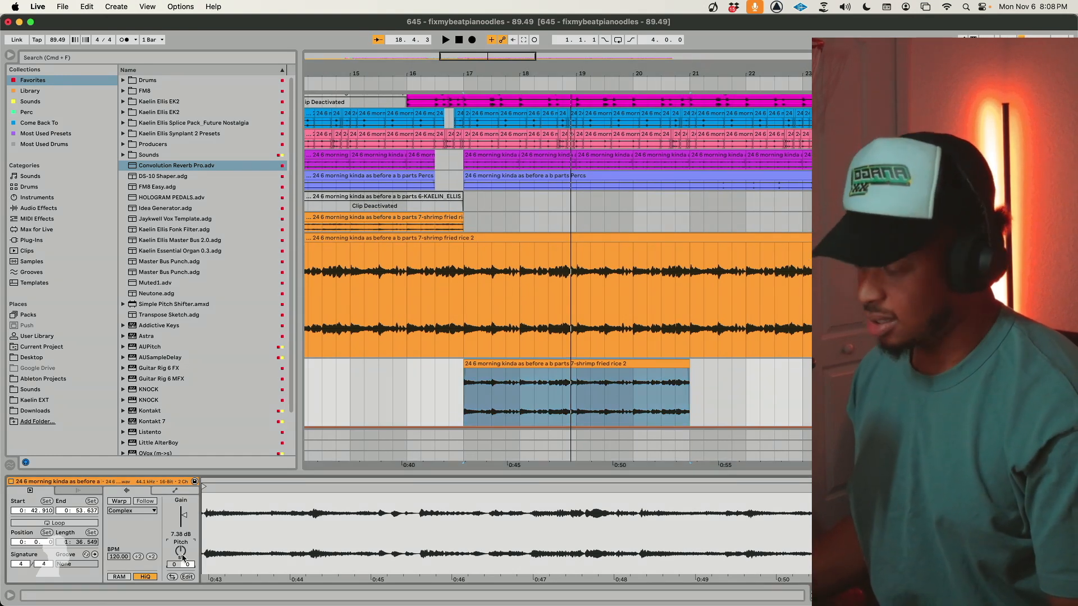
pyautogui.write('-12')
pyautogui.press('Return')
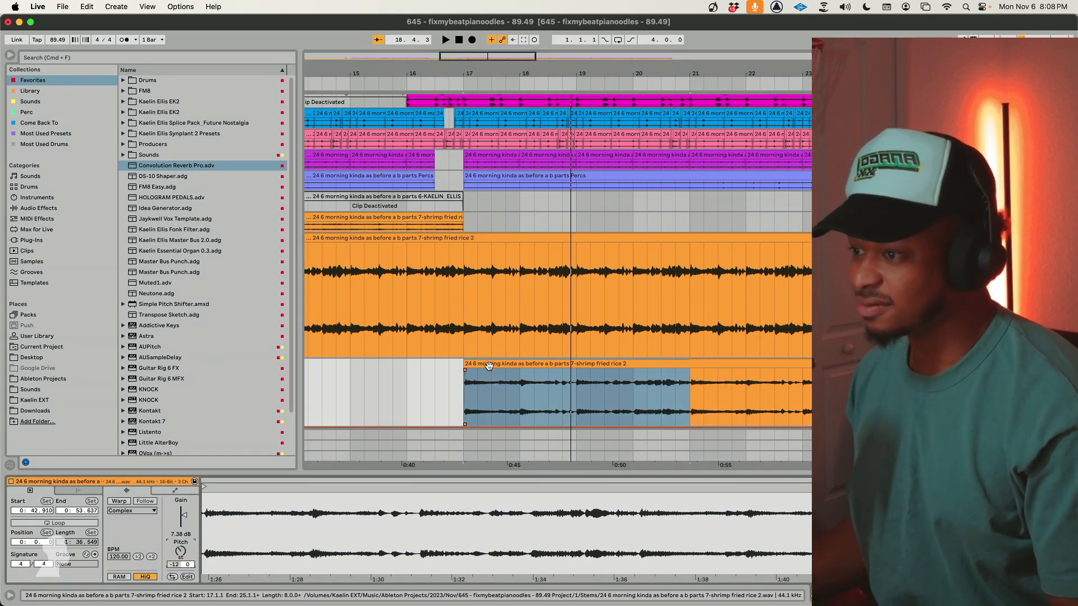
# Play the pitched-down clip from bar 17 and consolidate it into a new audio clip.
pyautogui.click(500, 364)
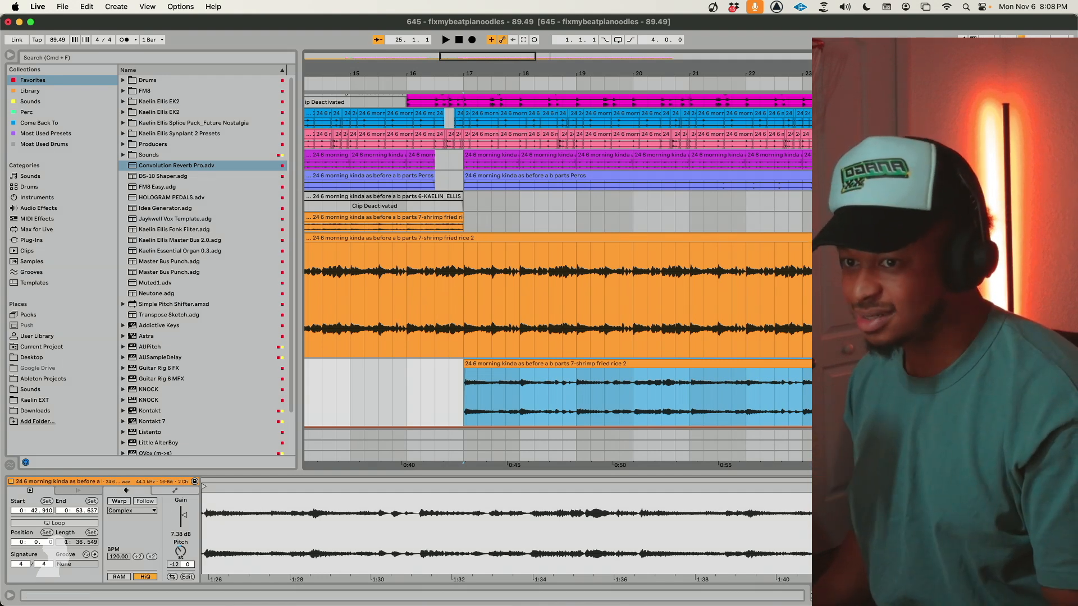
pyautogui.press('space')
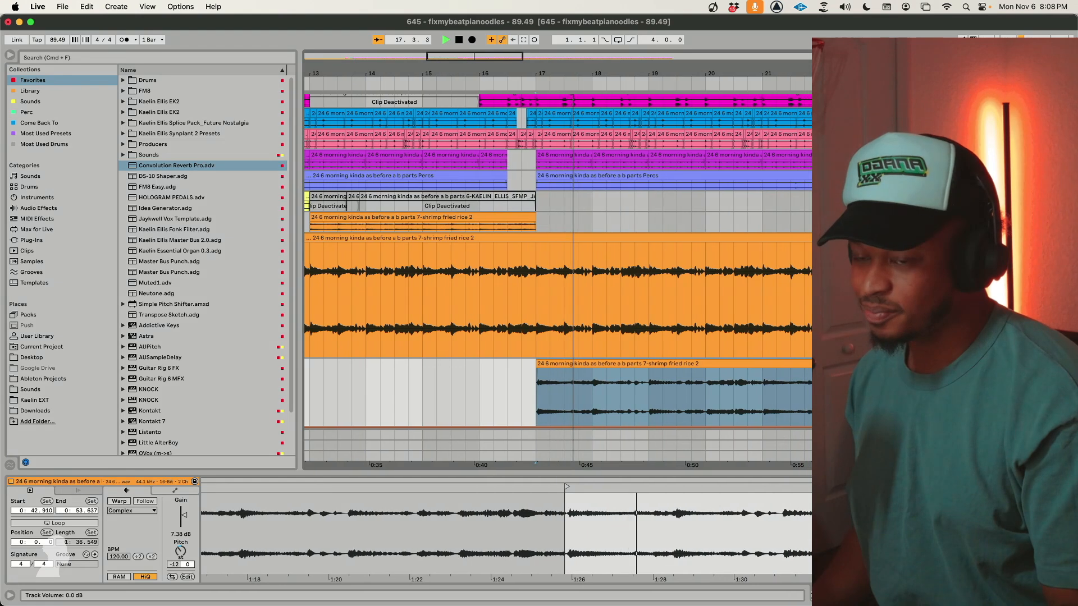
pyautogui.press('space')
pyautogui.click(550, 365)
pyautogui.press('super+j')
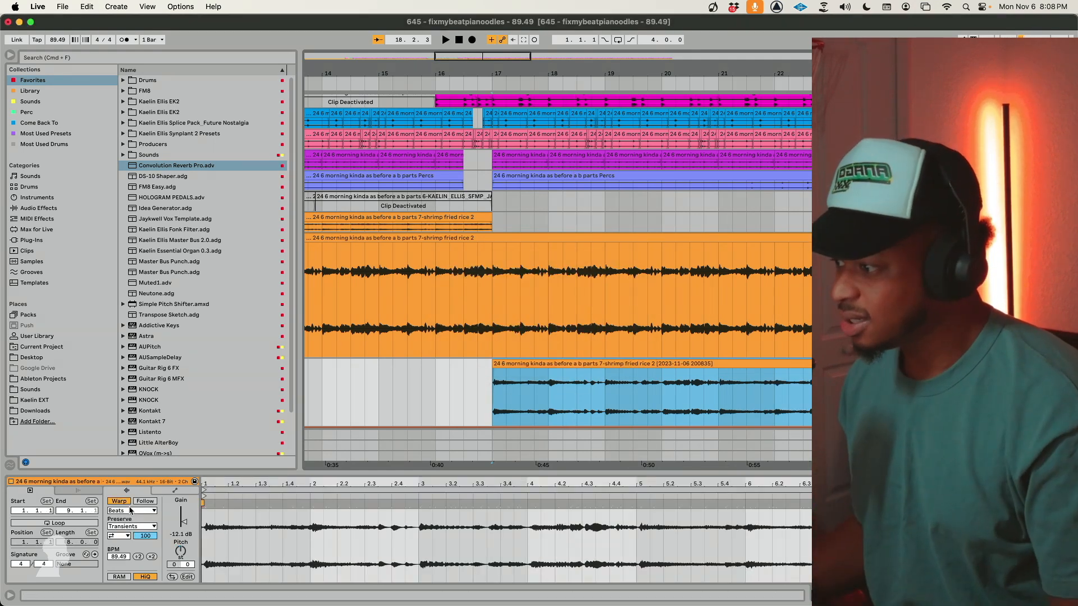
# Set the consolidated clip's pitch to +12 semitones, halve its tempo to 44.74 BPM, and play it.
pyautogui.click(179, 551)
pyautogui.write('12')
pyautogui.press('Return')
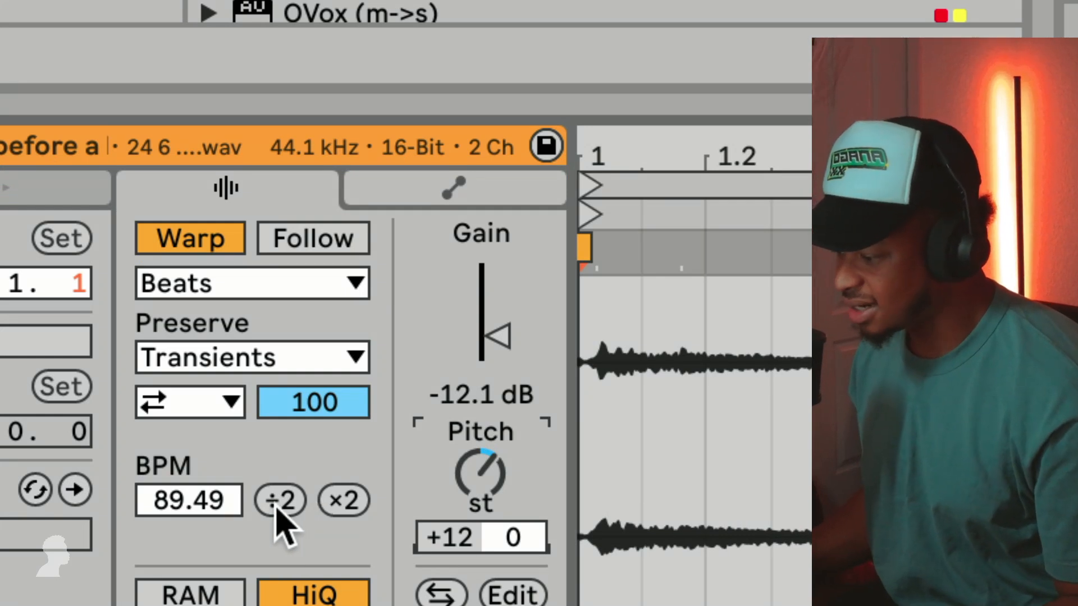
pyautogui.click(278, 501)
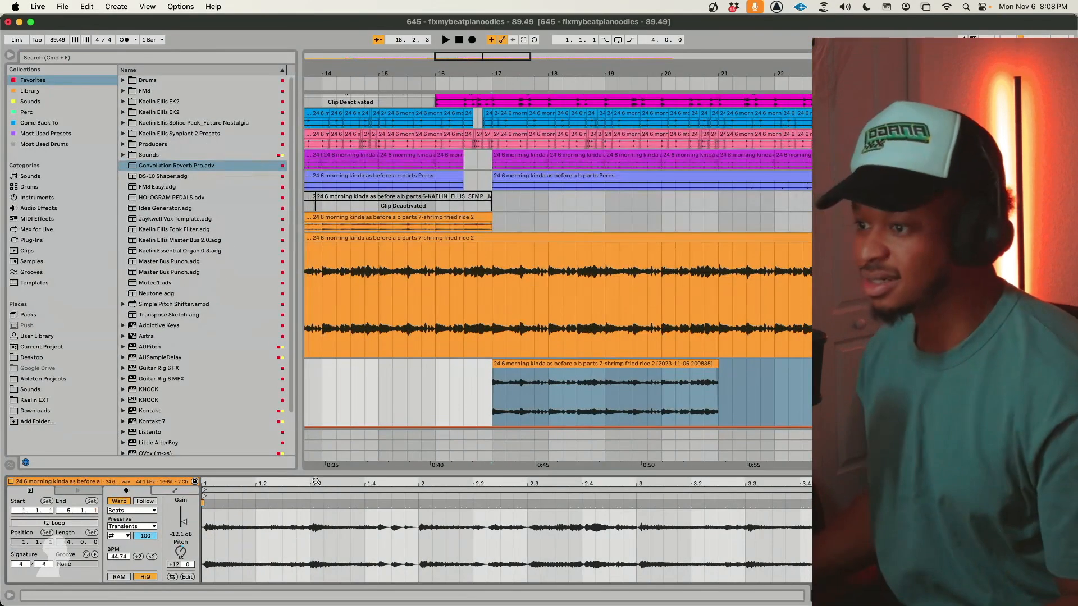
pyautogui.press('space')
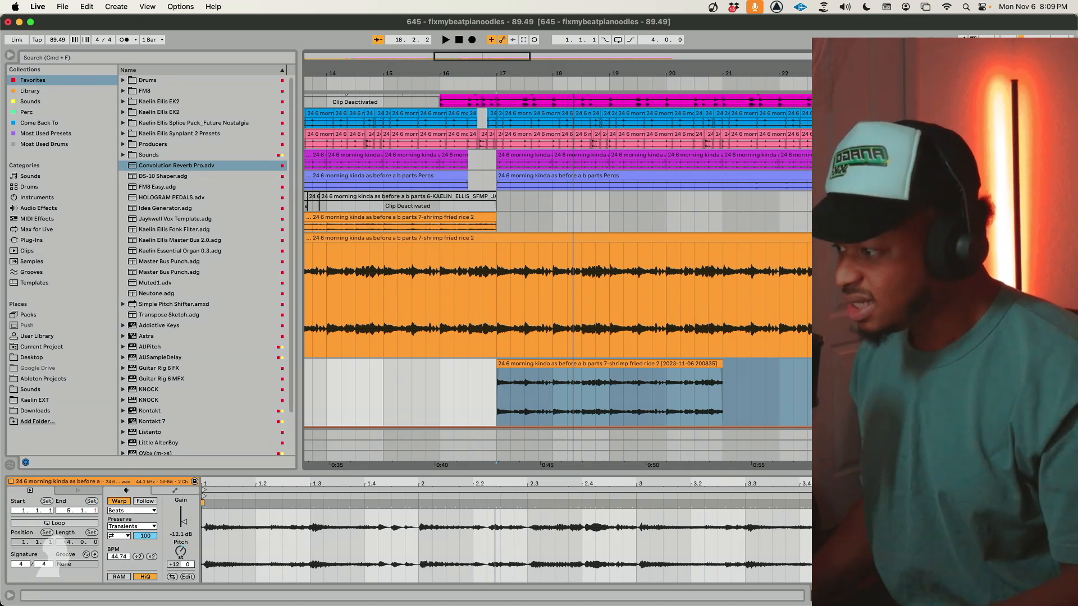
# Set the clip's Beats warping to preserve 1 Bar and turn its transient loop mode off.
pyautogui.click(119, 536)
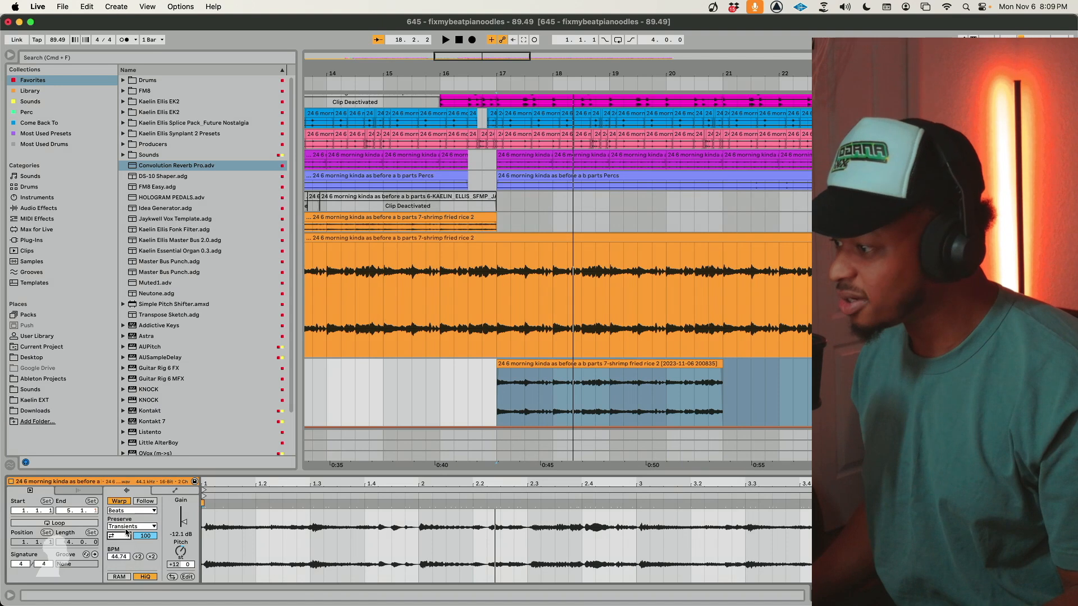
pyautogui.click(127, 530)
pyautogui.click(127, 537)
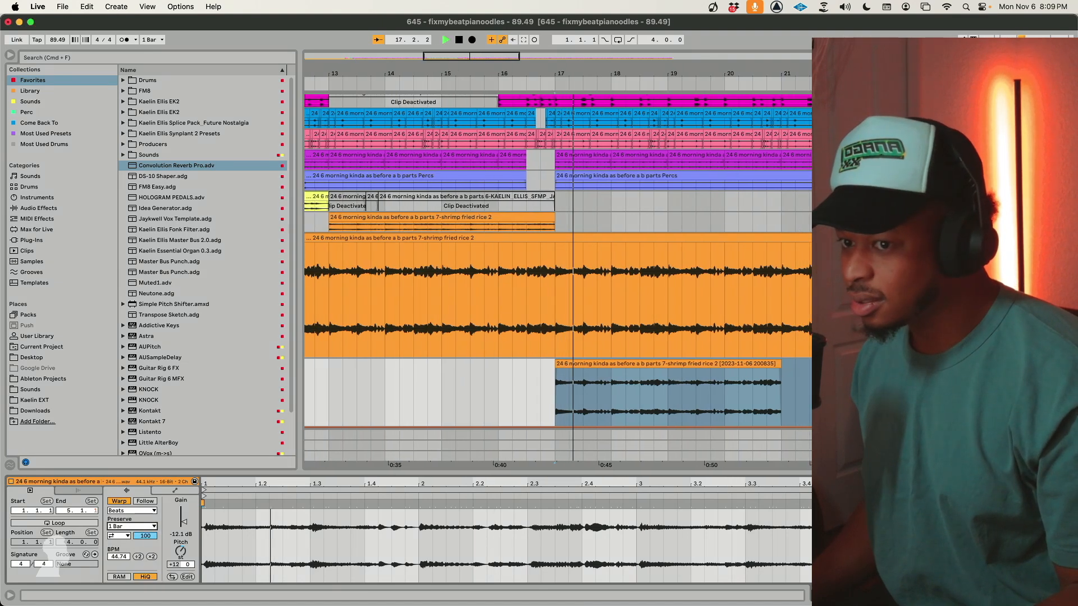
pyautogui.click(122, 544)
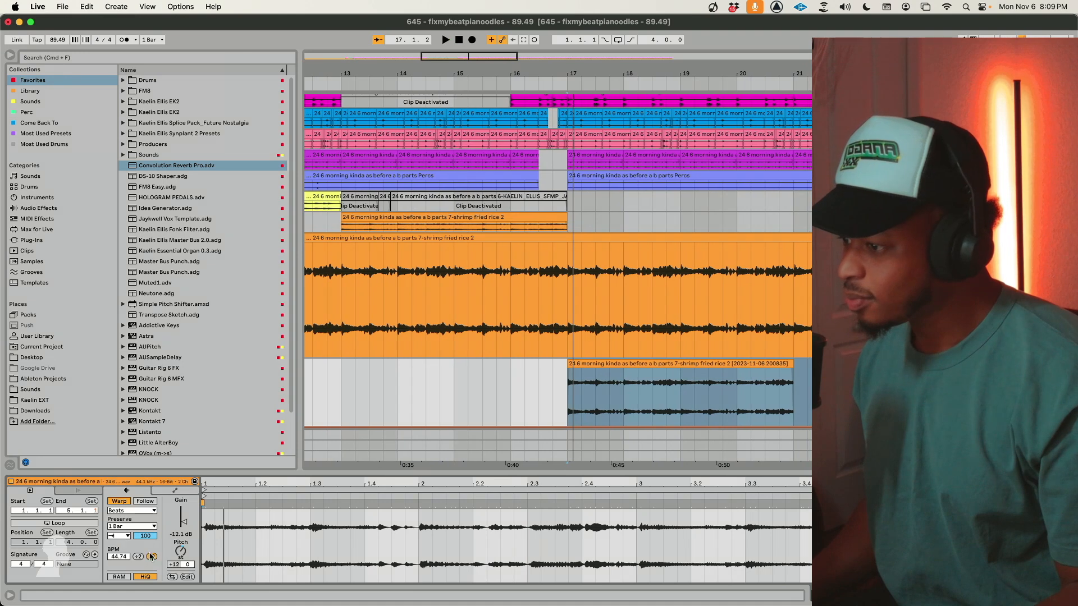
# Double the clip's tempo to 89.49 BPM and reset its pitch to 0 semitones while playing it.
pyautogui.click(150, 556)
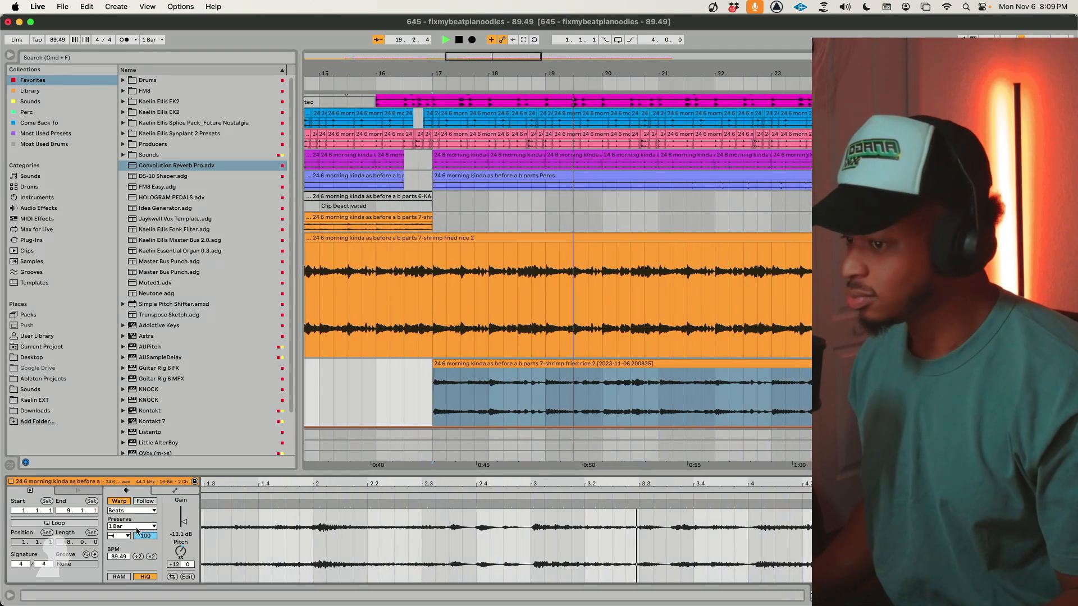
pyautogui.press('space')
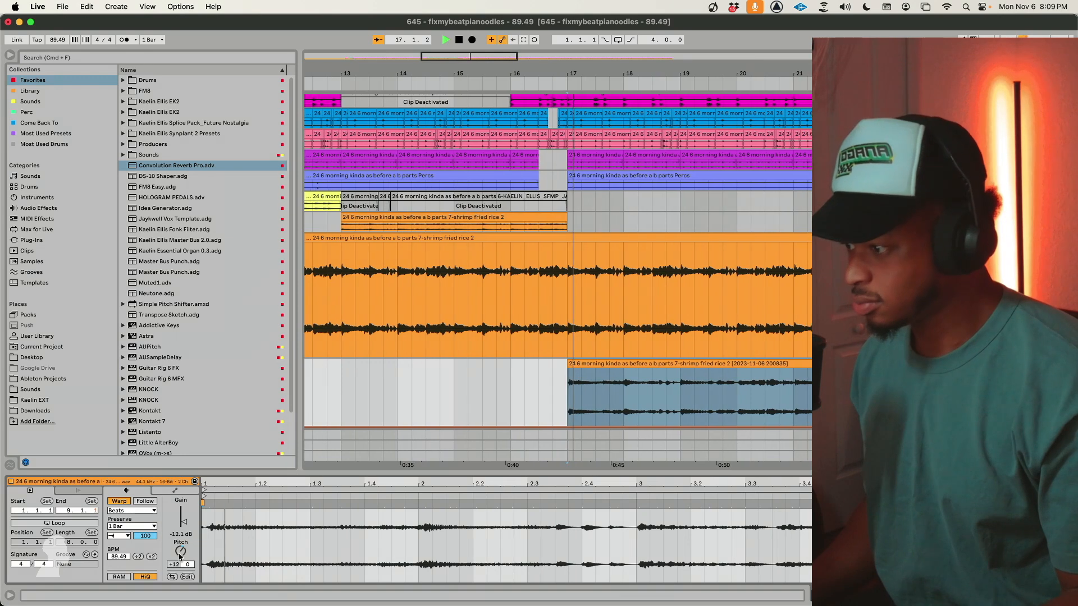
pyautogui.press('space')
pyautogui.doubleClick(181, 555)
pyautogui.press('space')
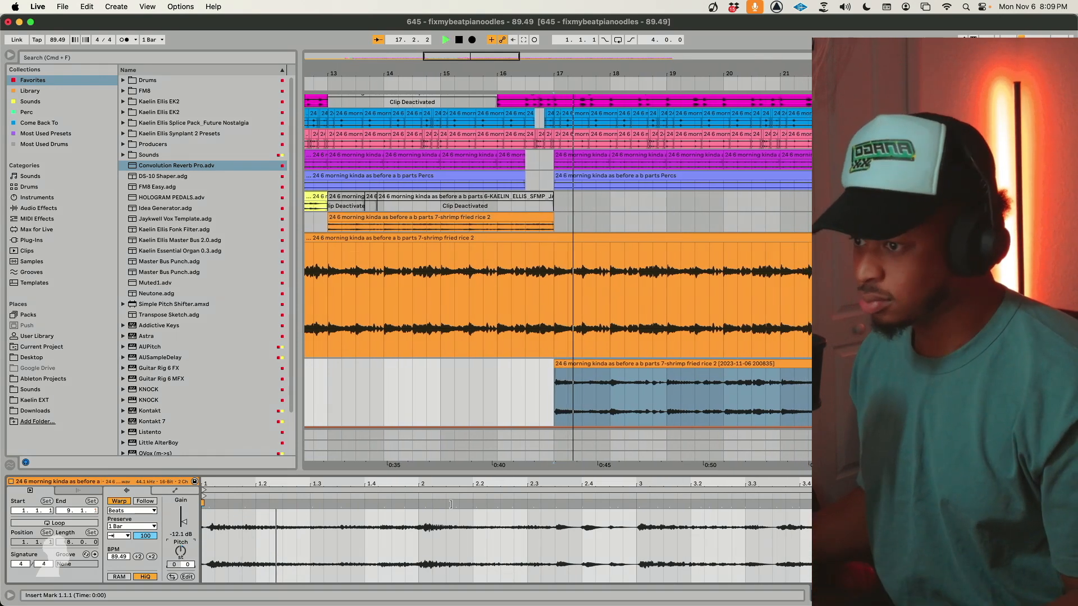
# Halve the clip's tempo to 44.74 BPM and set its Beats warping to preserve 1/2.
pyautogui.click(138, 556)
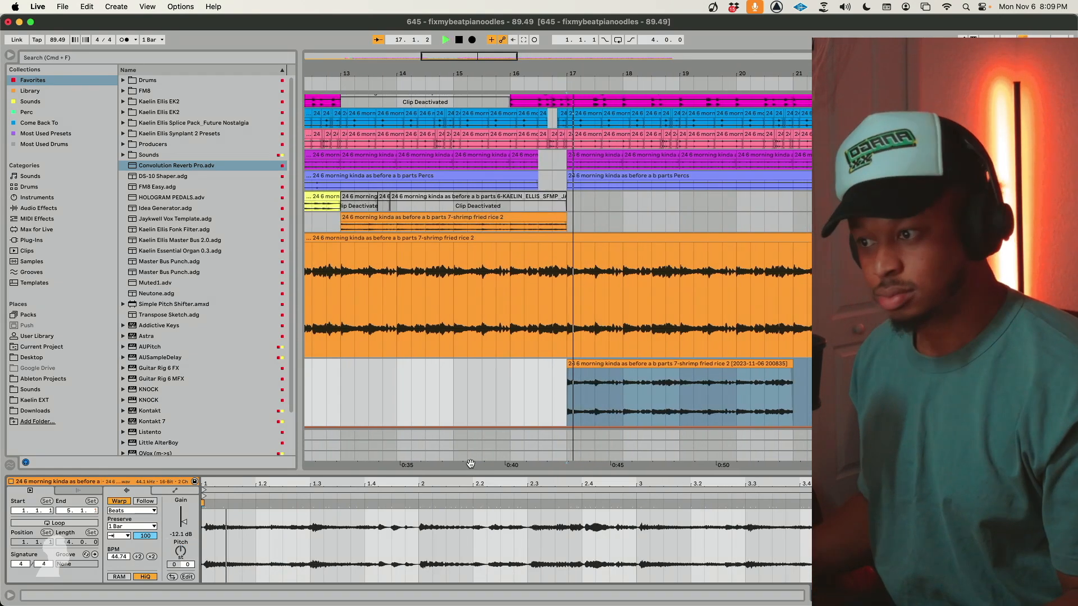
pyautogui.click(594, 364)
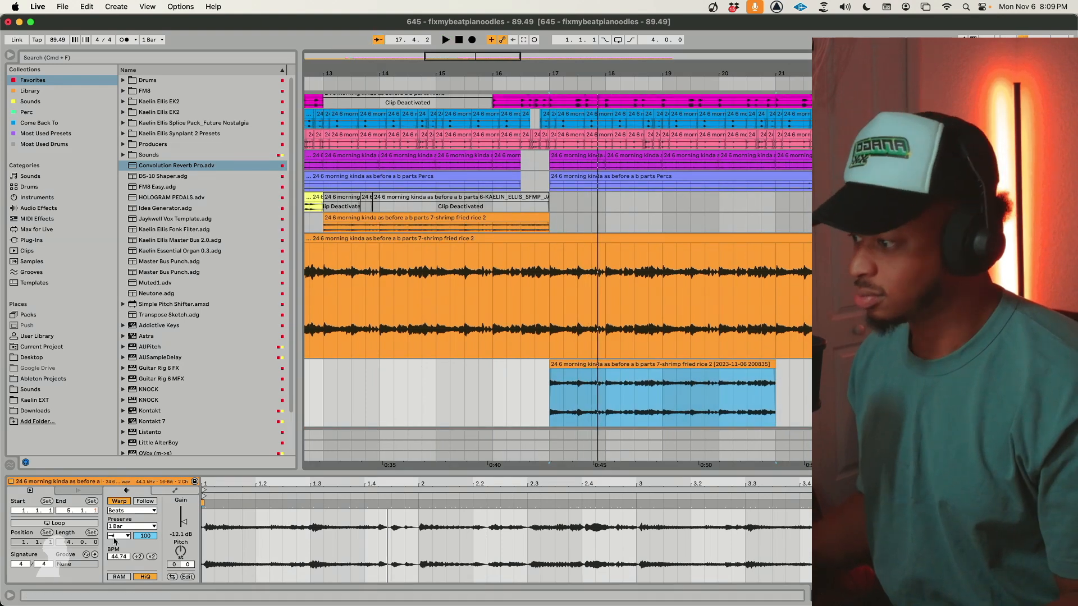
pyautogui.press('space')
pyautogui.press('space')
pyautogui.click(134, 526)
pyautogui.click(135, 536)
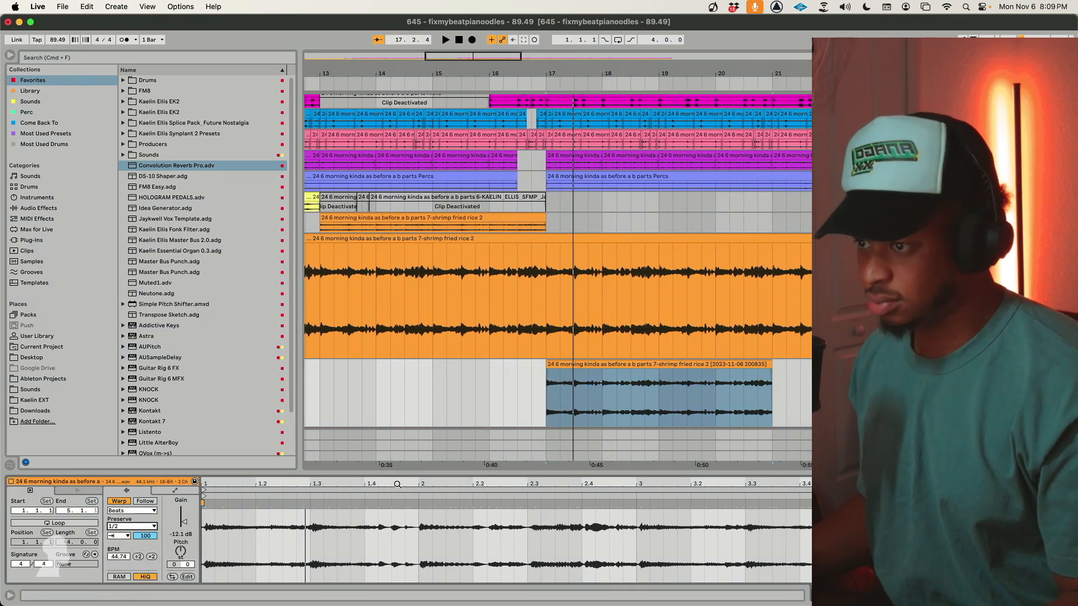
# Play the half-speed melodic clip from bar 17 and consolidate it again.
pyautogui.click(636, 364)
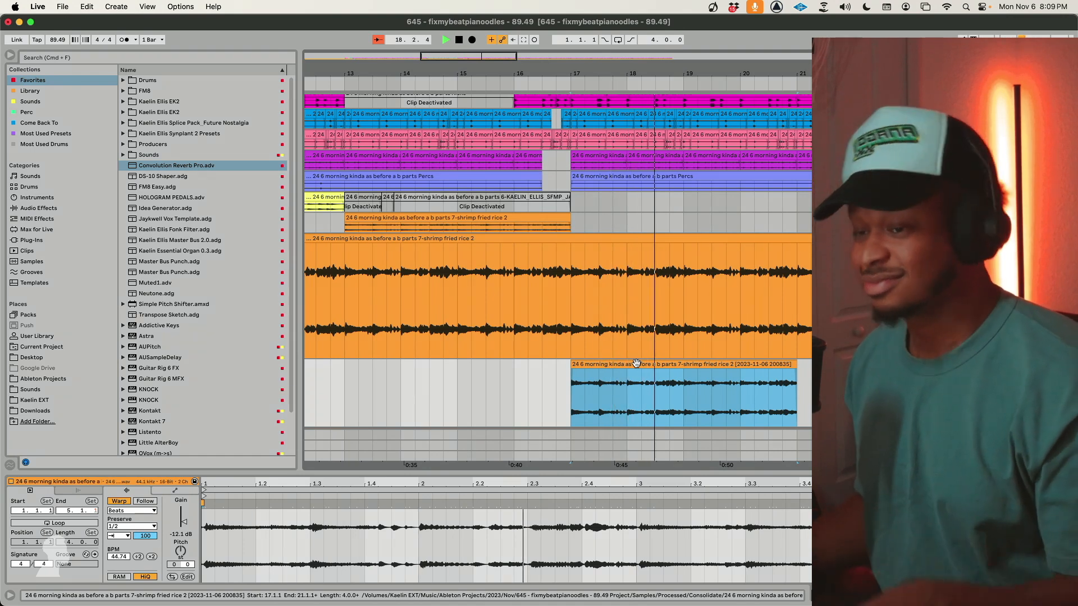
pyautogui.press('space')
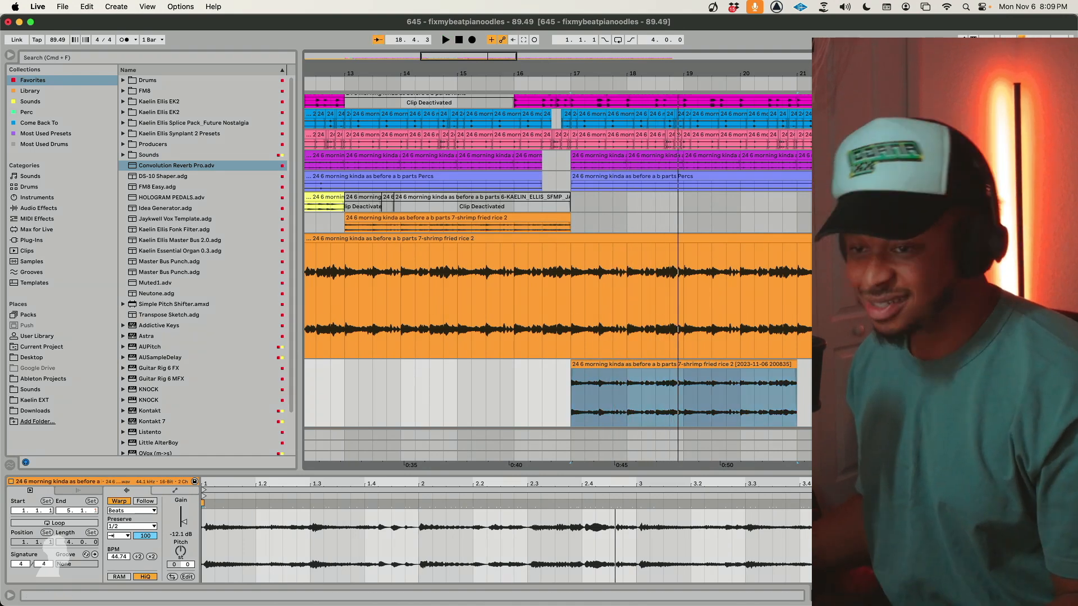
pyautogui.click(689, 365)
pyautogui.press('super+j')
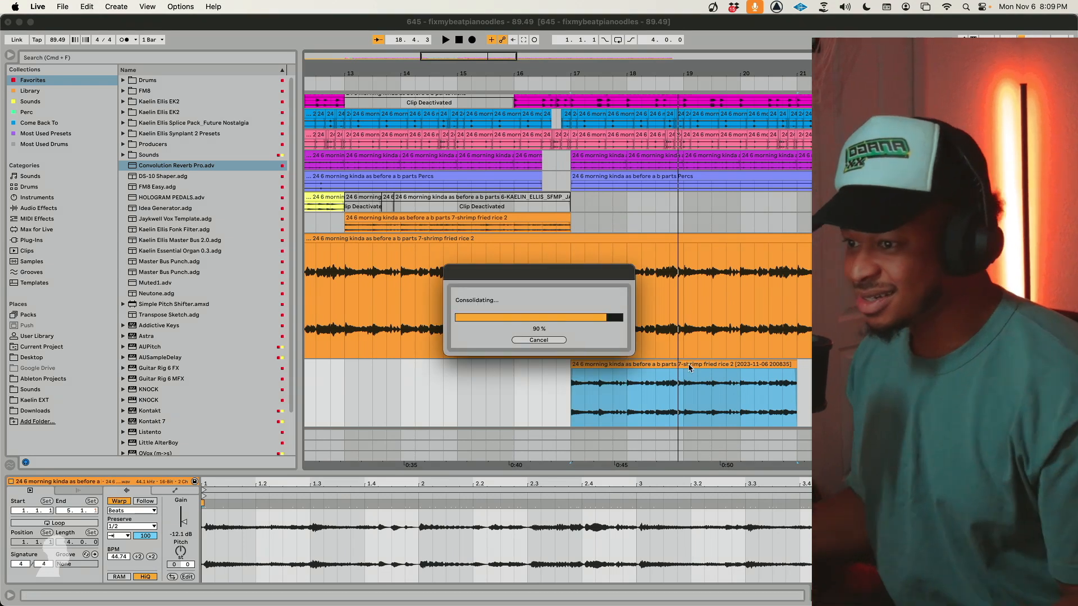
# Set the consolidated clip's warp mode to Complex, transpose it up 12 semitones and play it.
pyautogui.click(132, 512)
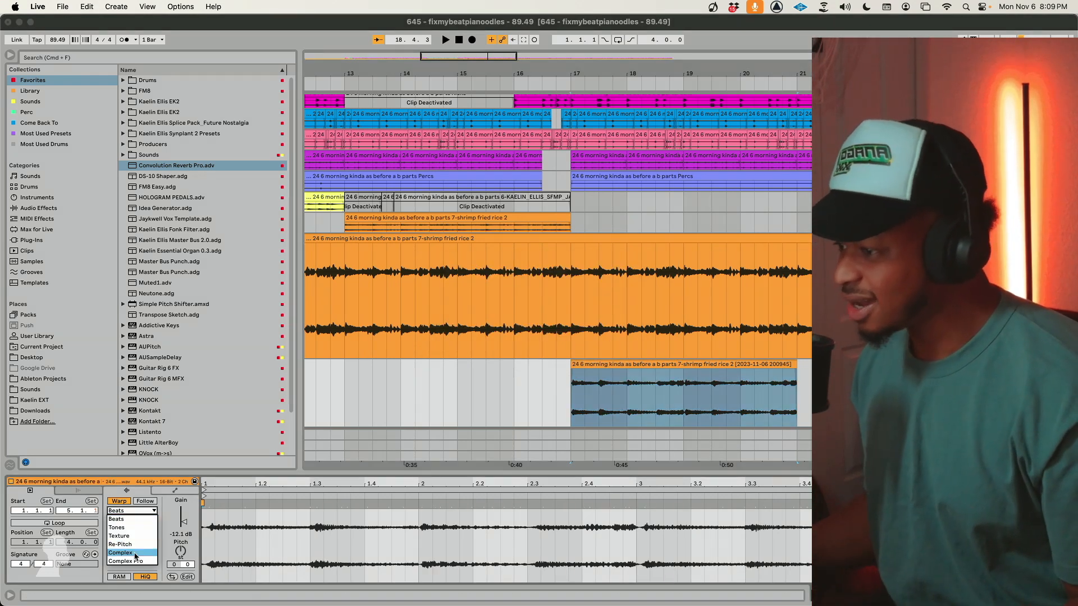
pyautogui.click(136, 556)
pyautogui.click(611, 365)
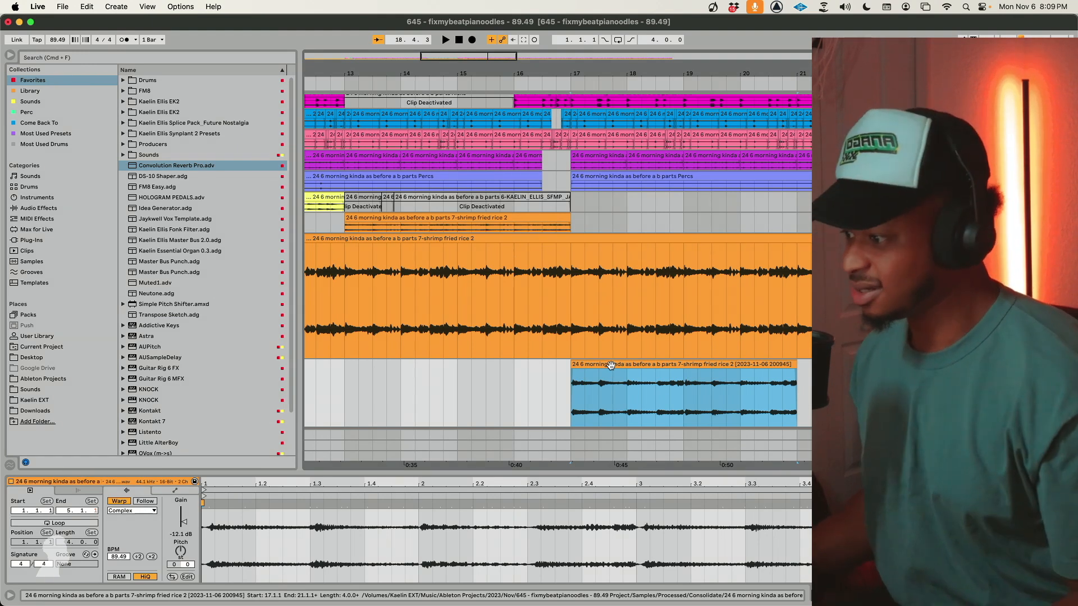
pyautogui.click(187, 557)
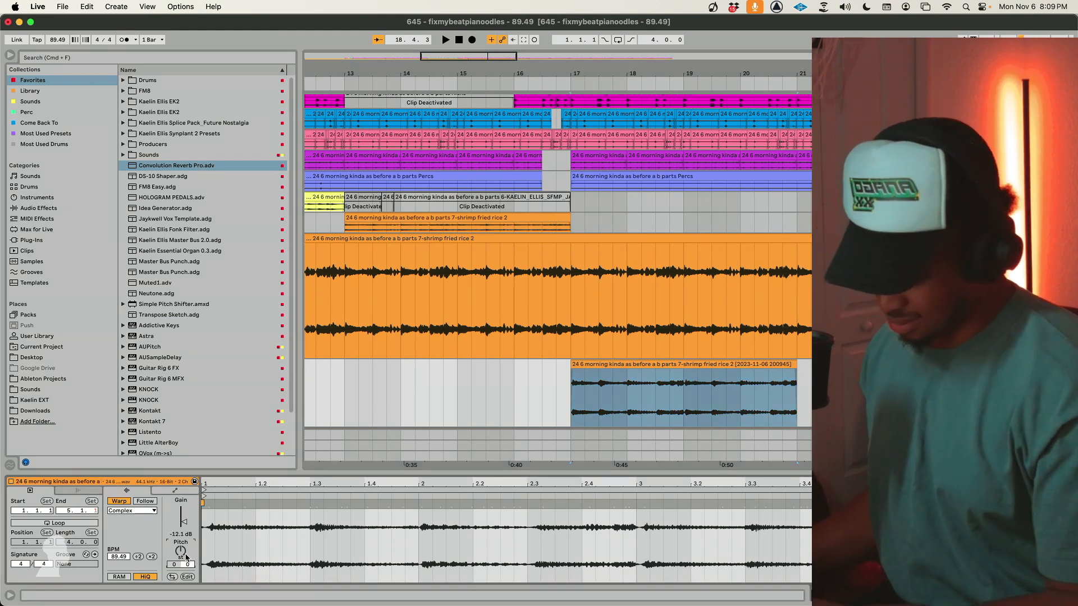
pyautogui.hscroll(1, 562, 281)
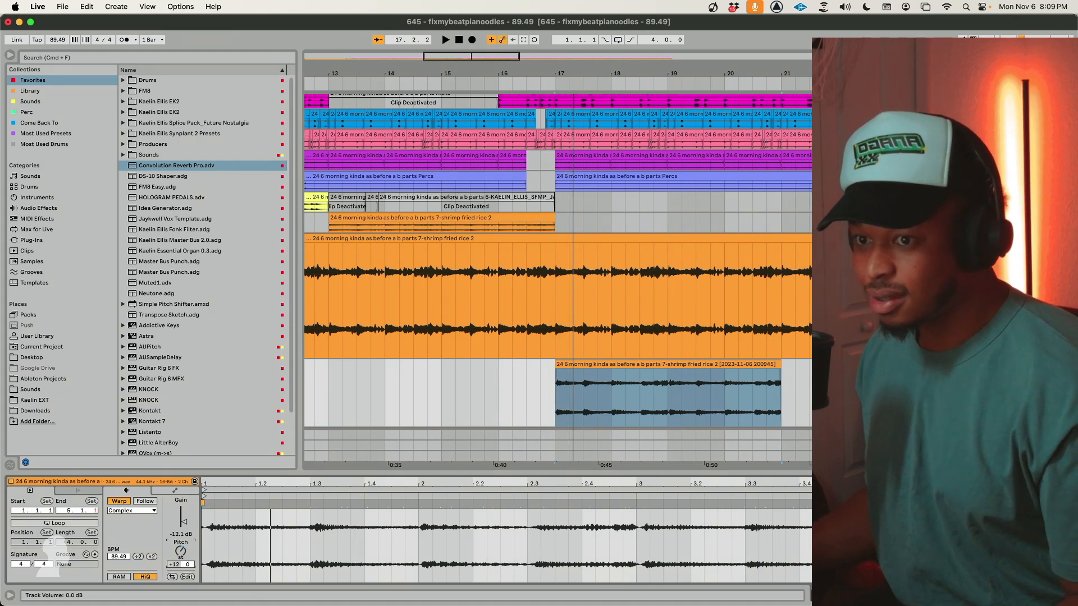
pyautogui.hscroll(-1, 562, 281)
pyautogui.press('space')
pyautogui.click(611, 301)
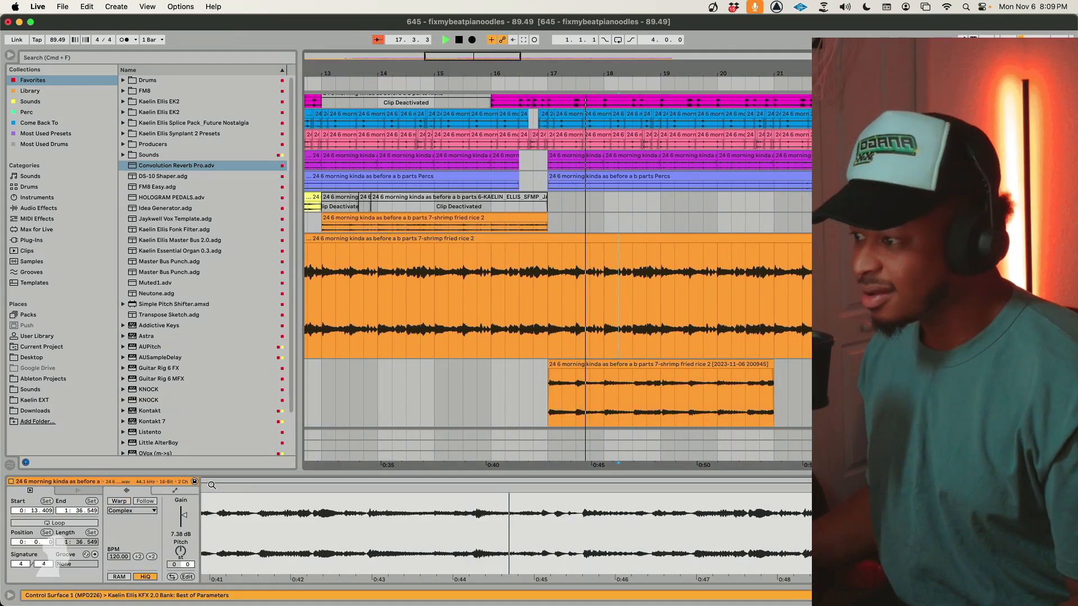
# Switch the transposed clip's warping to Texture with a grain size of 263 and a flux of 32.81 while listening.
pyautogui.click(581, 363)
pyautogui.click(132, 510)
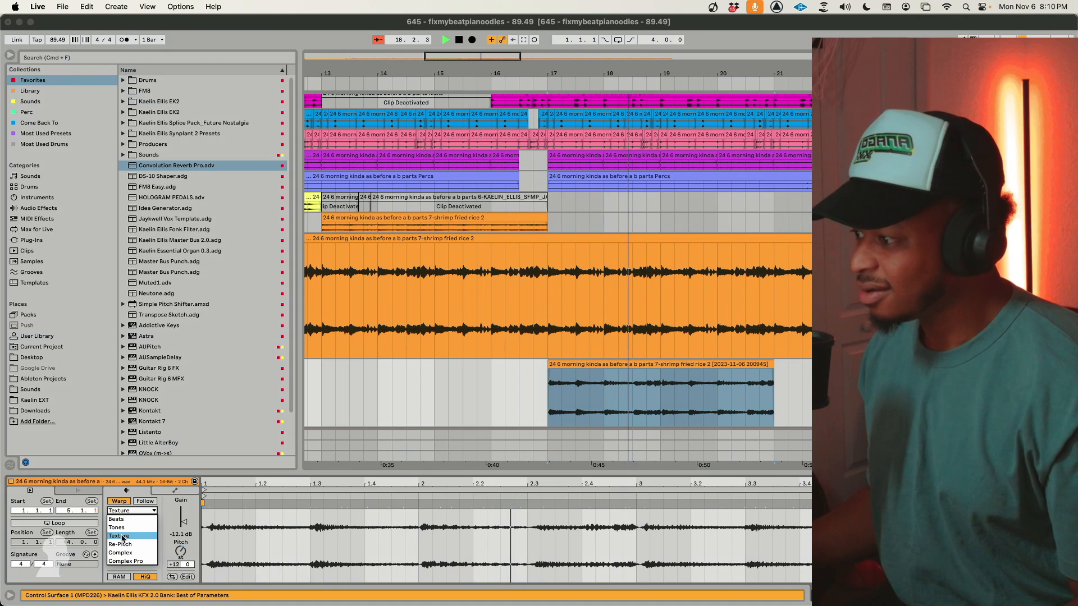
pyautogui.click(130, 531)
pyautogui.moveTo(129, 528); pyautogui.dragTo(129, 461)
pyautogui.press('space')
pyautogui.press('space')
pyautogui.moveTo(128, 542); pyautogui.dragTo(128, 477)
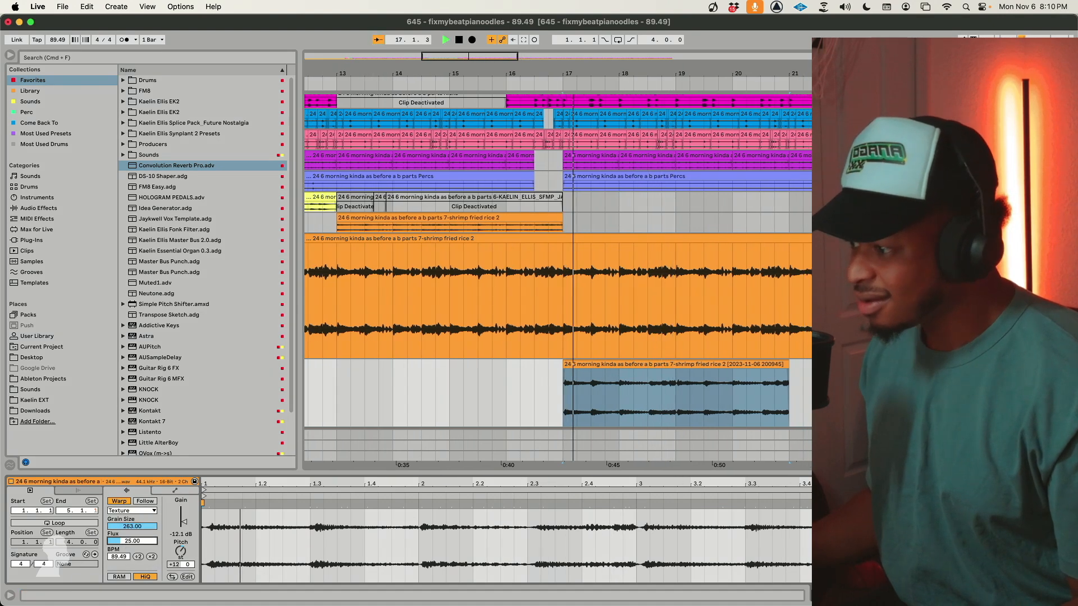
pyautogui.moveTo(131, 541)
pyautogui.mouseDown()
pyautogui.moveTo(131, 578)
pyautogui.moveTo(132, 544)
pyautogui.mouseUp()
# Loop playback over the pitched clip from bar 17 to bar 21.
pyautogui.click(550, 364)
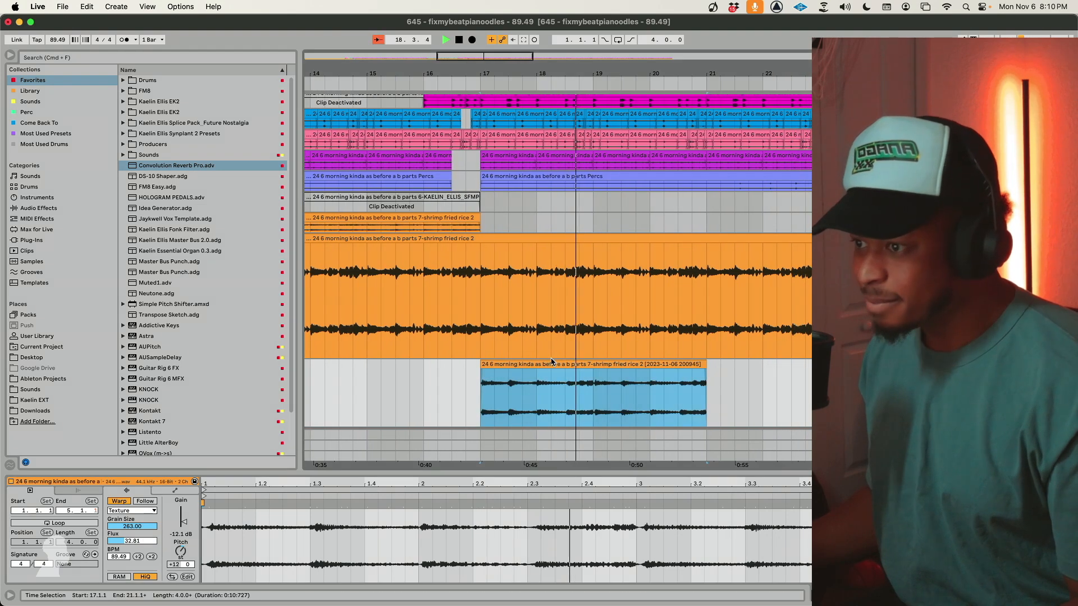
pyautogui.rightClick(548, 364)
pyautogui.click(575, 231)
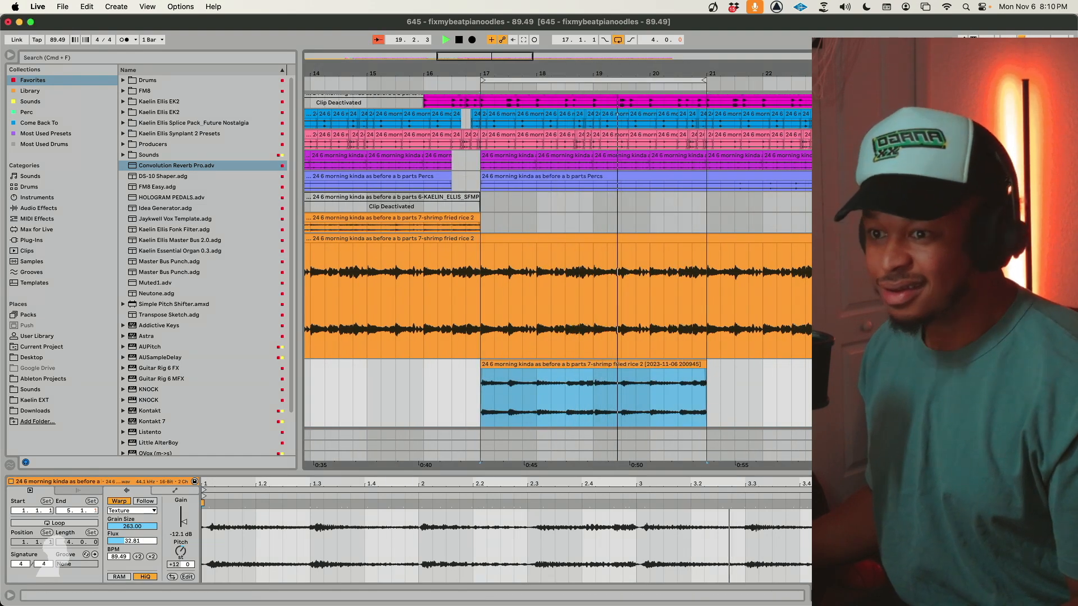
# Lower the High Filter in the pitched track's effect rack to 599 Hz while the loop plays.
pyautogui.hotkey('shift', 'Tab')
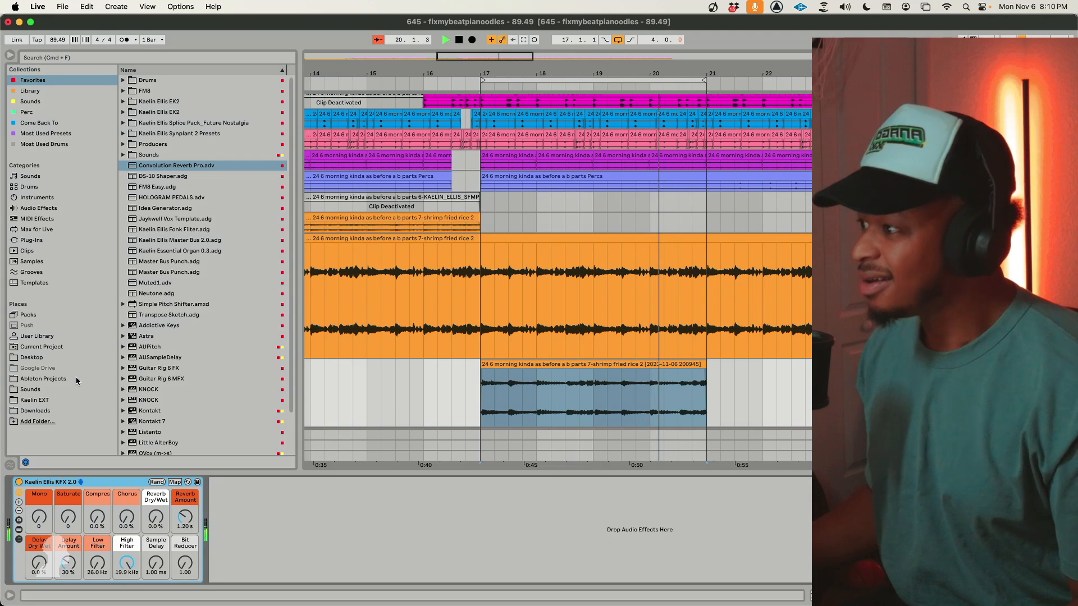
pyautogui.click(108, 569)
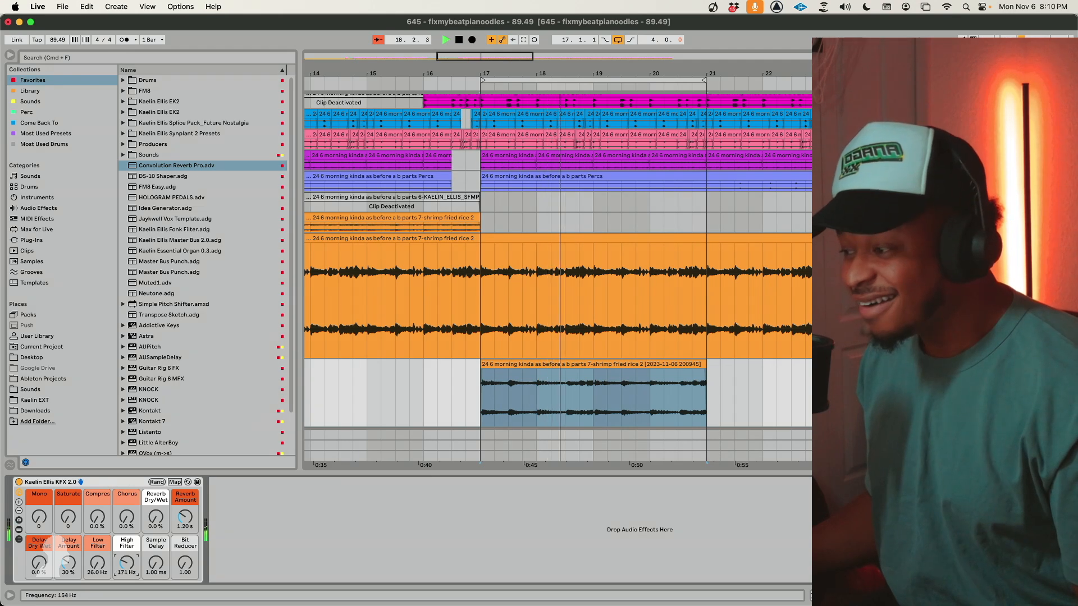
pyautogui.moveTo(126, 563); pyautogui.dragTo(126, 594)
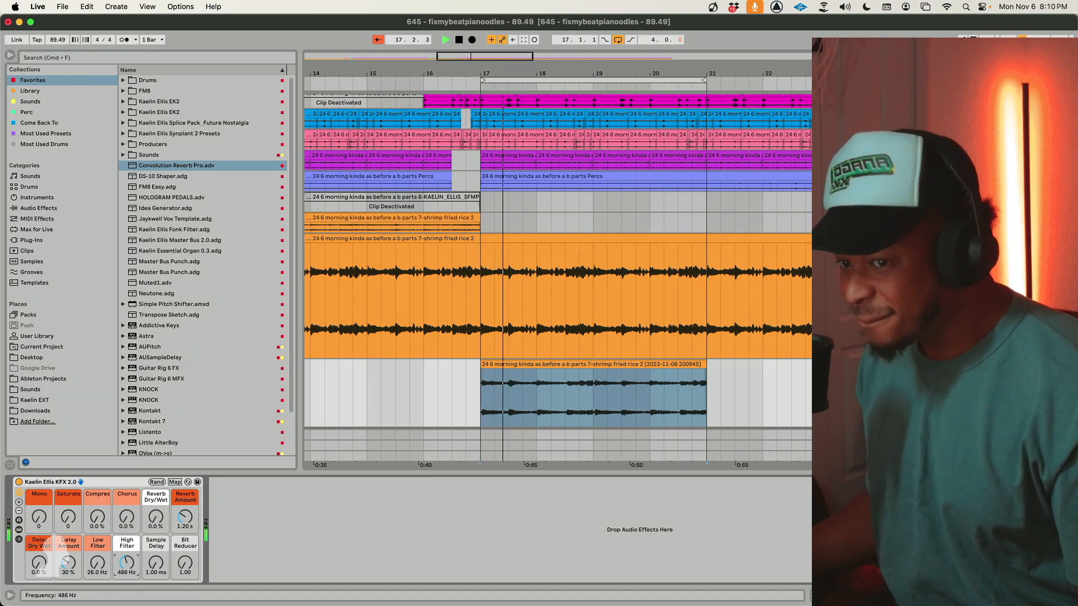
pyautogui.moveTo(126, 563); pyautogui.dragTo(126, 561)
pyautogui.press('space')
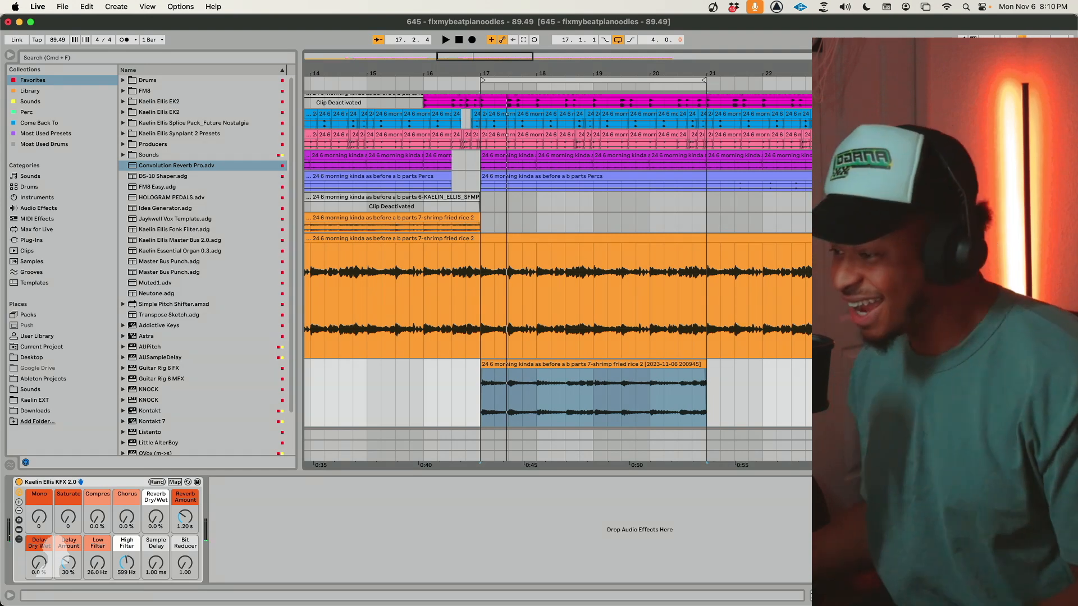
# Delete the original melodic part between bars 17 and 21 and play the section with only the pitched copy.
pyautogui.click(533, 364)
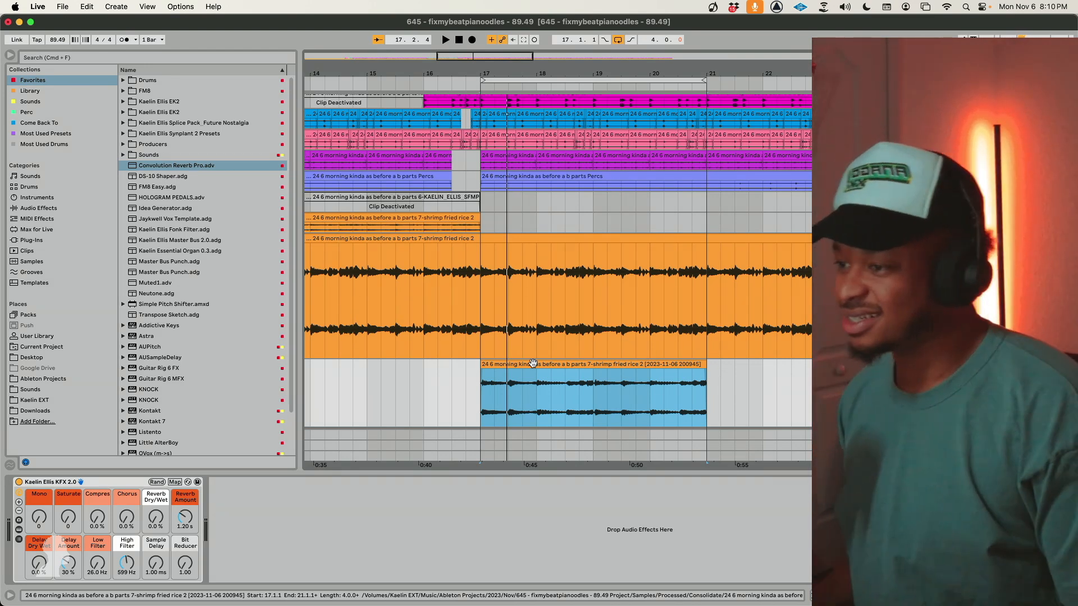
pyautogui.click(533, 364)
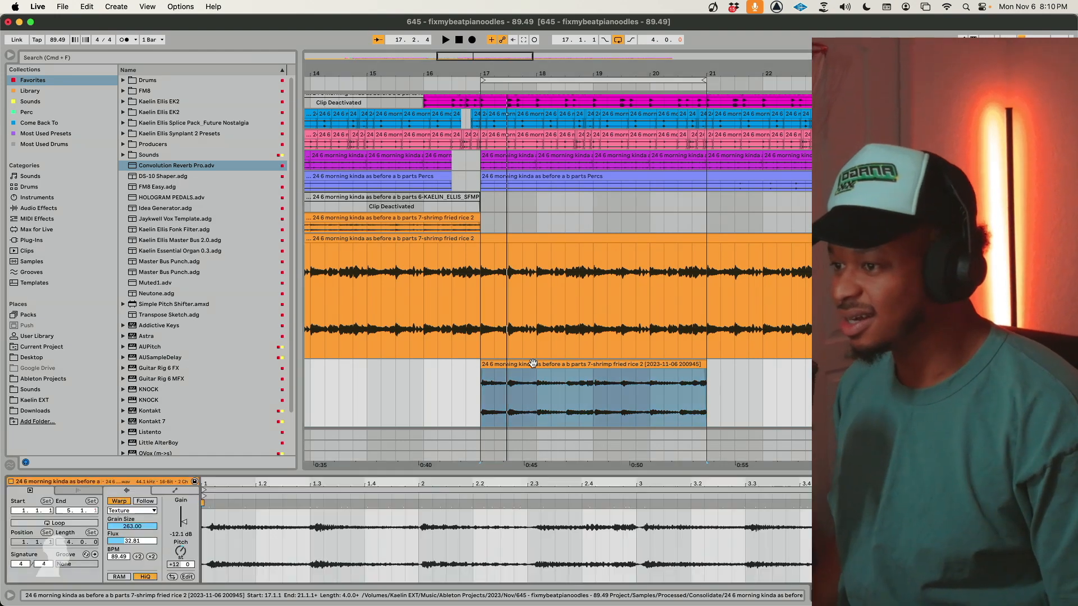
pyautogui.press('space')
pyautogui.press('space')
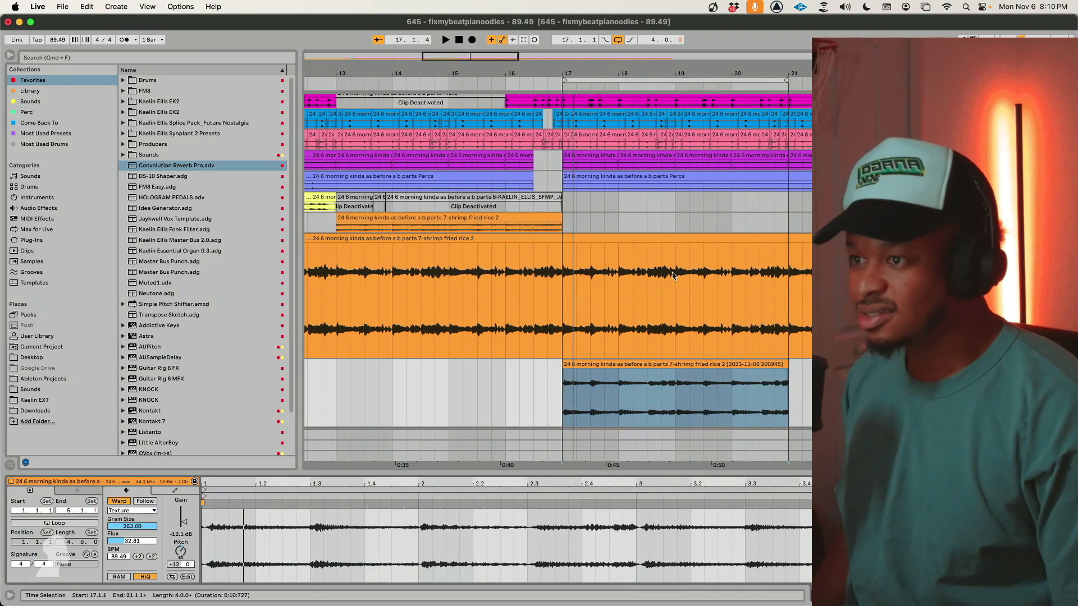
pyautogui.moveTo(564, 298); pyautogui.dragTo(793, 308)
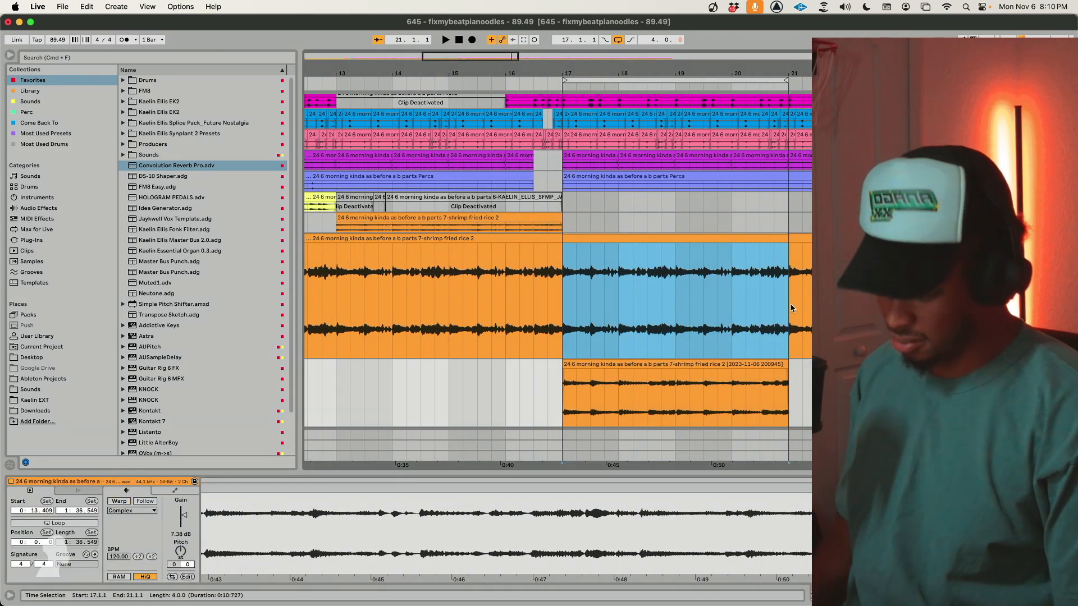
pyautogui.press('Delete')
pyautogui.press('space')
# Set the pitched track's Sample Delay to 100 ms and sweep its High Filter during playback.
pyautogui.click(717, 394)
pyautogui.hotkey('shift', 'Tab')
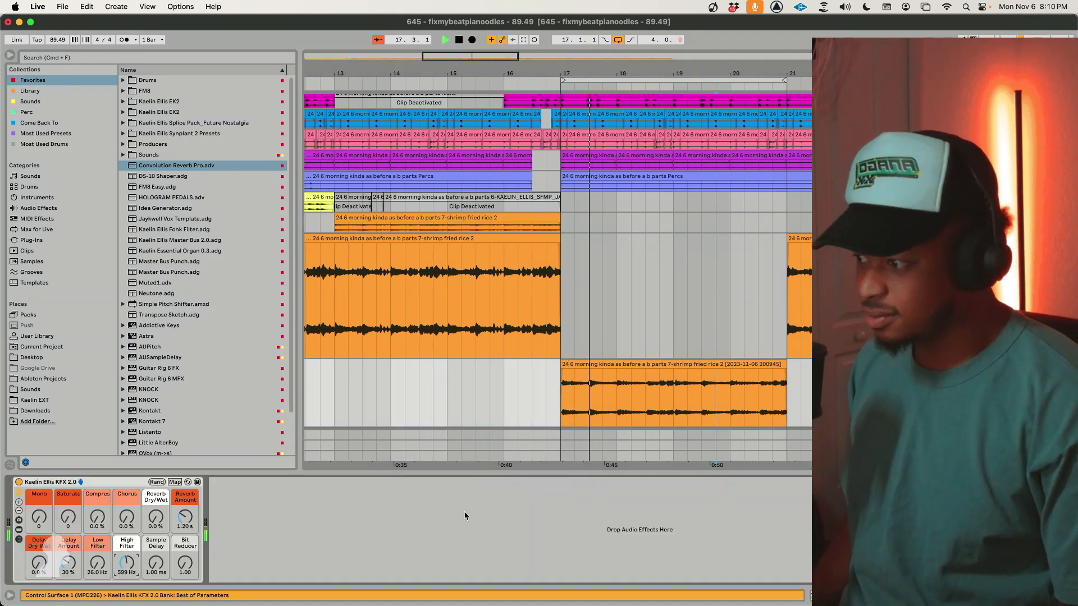
pyautogui.moveTo(134, 568); pyautogui.dragTo(134, 595)
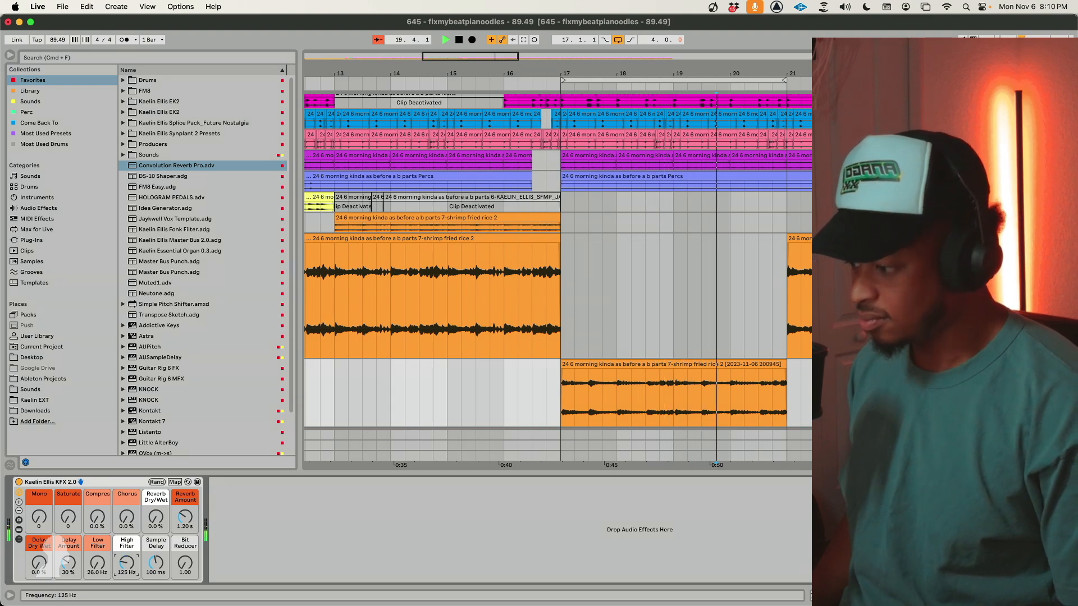
pyautogui.moveTo(127, 562); pyautogui.dragTo(127, 586)
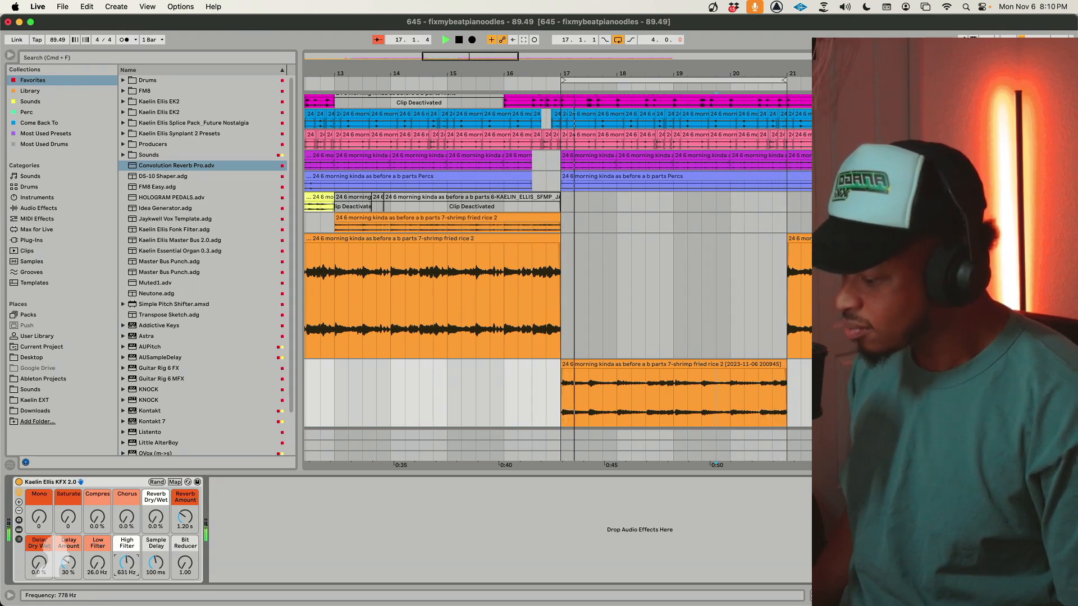
# Record High Filter sweeps as automation over the pitched clip from bar 17 to 21 and check the automation envelope.
pyautogui.moveTo(126, 563); pyautogui.dragTo(127, 543)
pyautogui.press('F9')
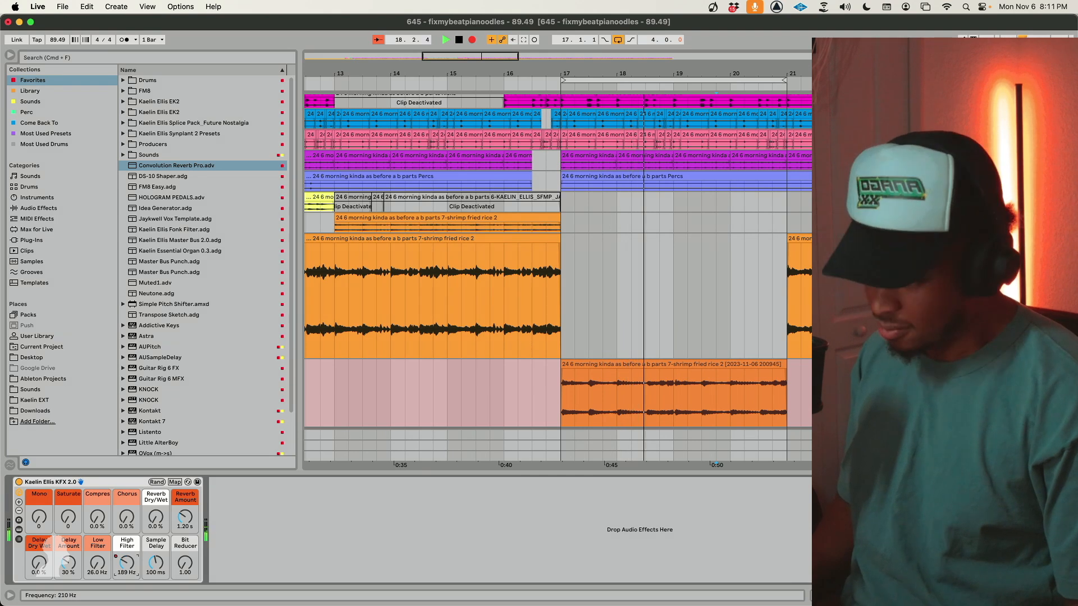
pyautogui.click(564, 346)
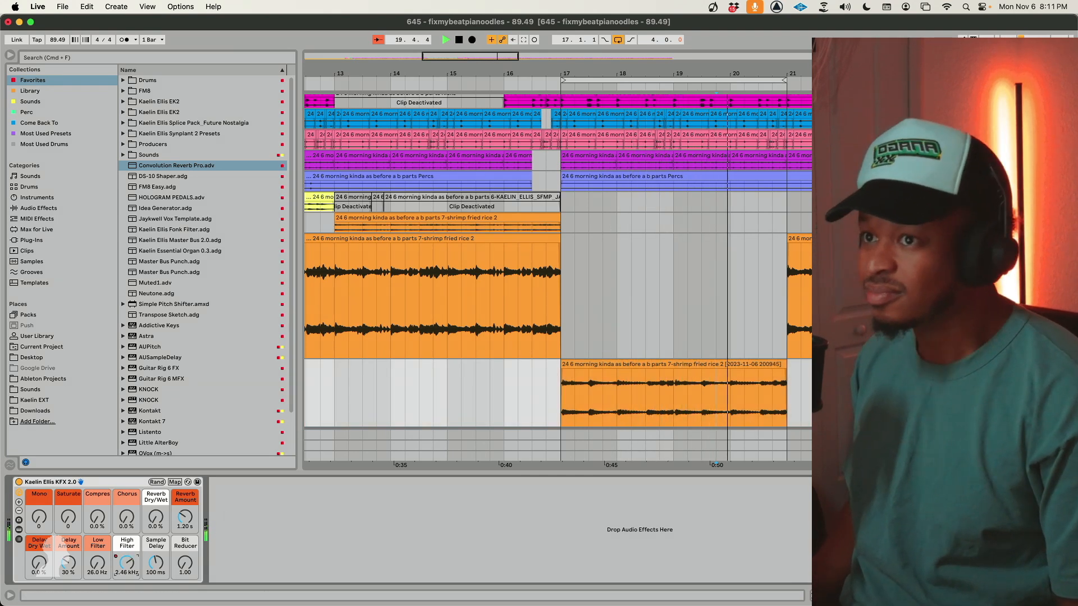
pyautogui.press('a')
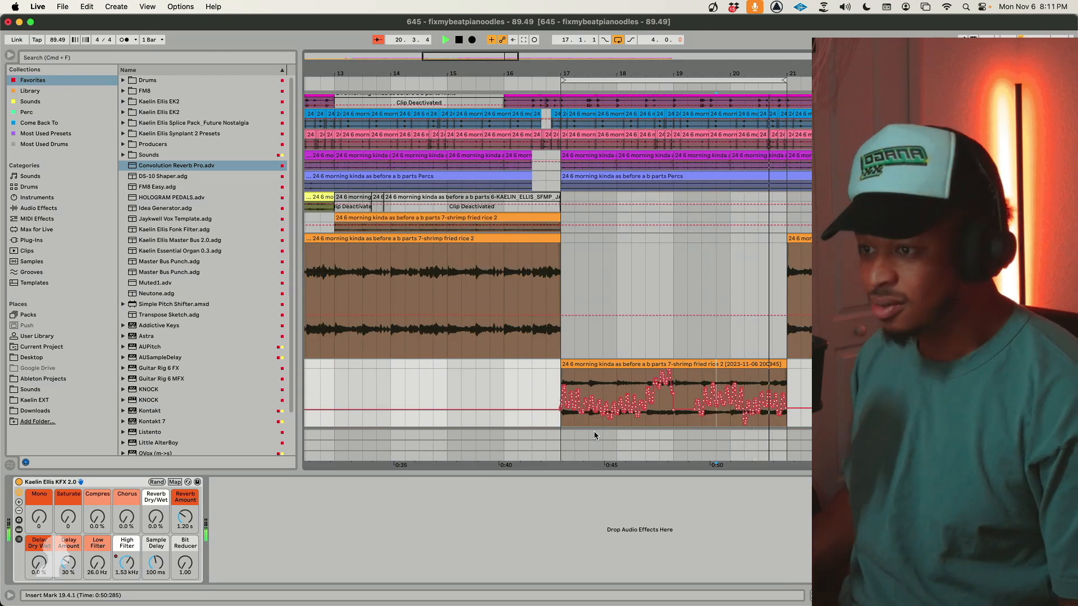
pyautogui.press('a')
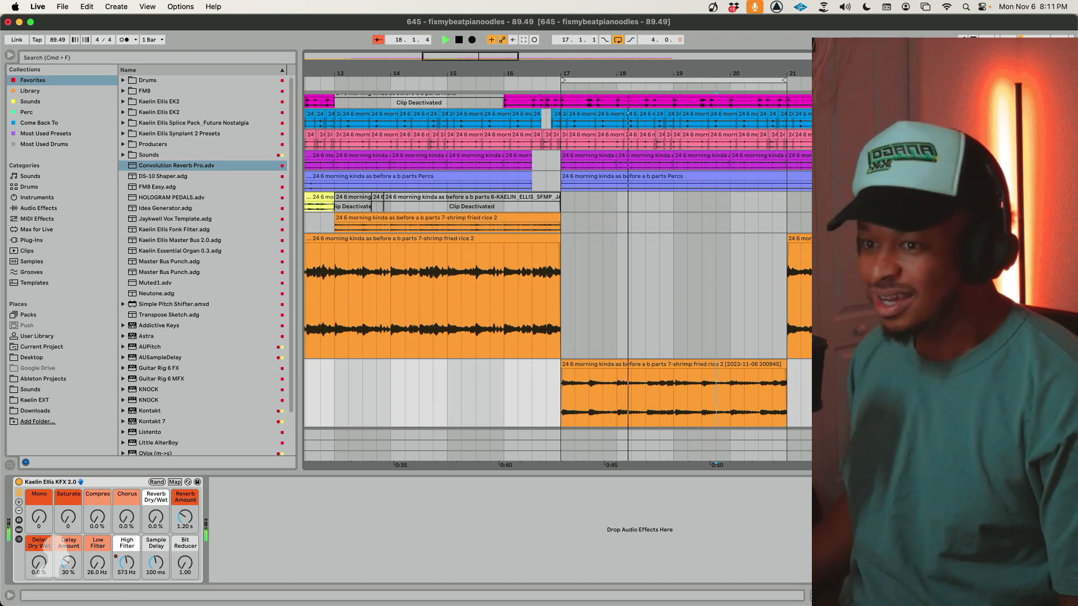
# Duplicate the pitched melodic track and transpose the copy's clip to +24 semitones.
pyautogui.press('super+d')
pyautogui.doubleClick(683, 367)
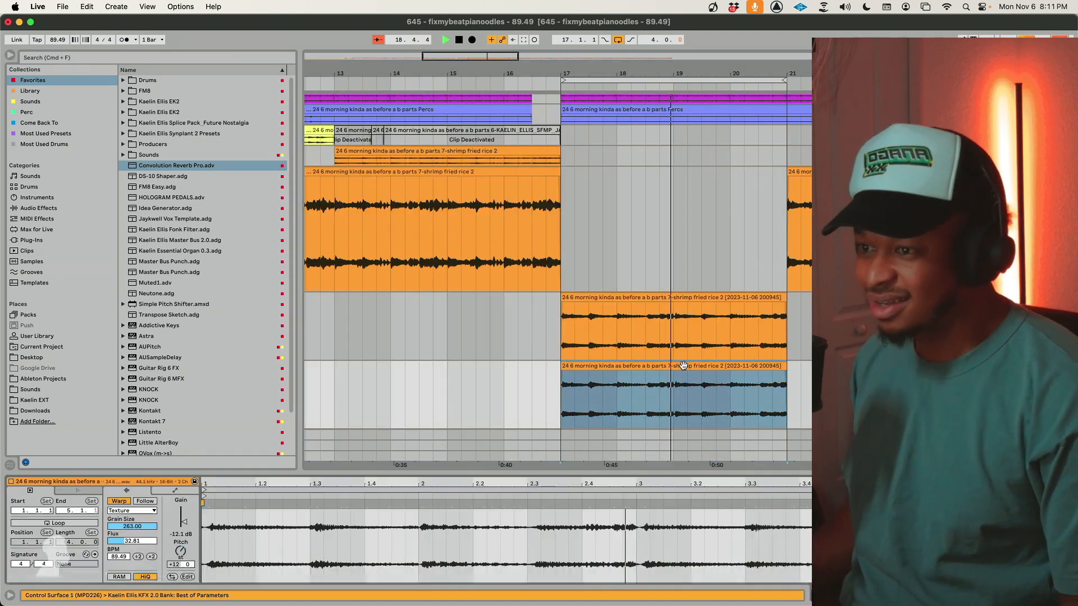
pyautogui.moveTo(179, 549); pyautogui.dragTo(198, 522)
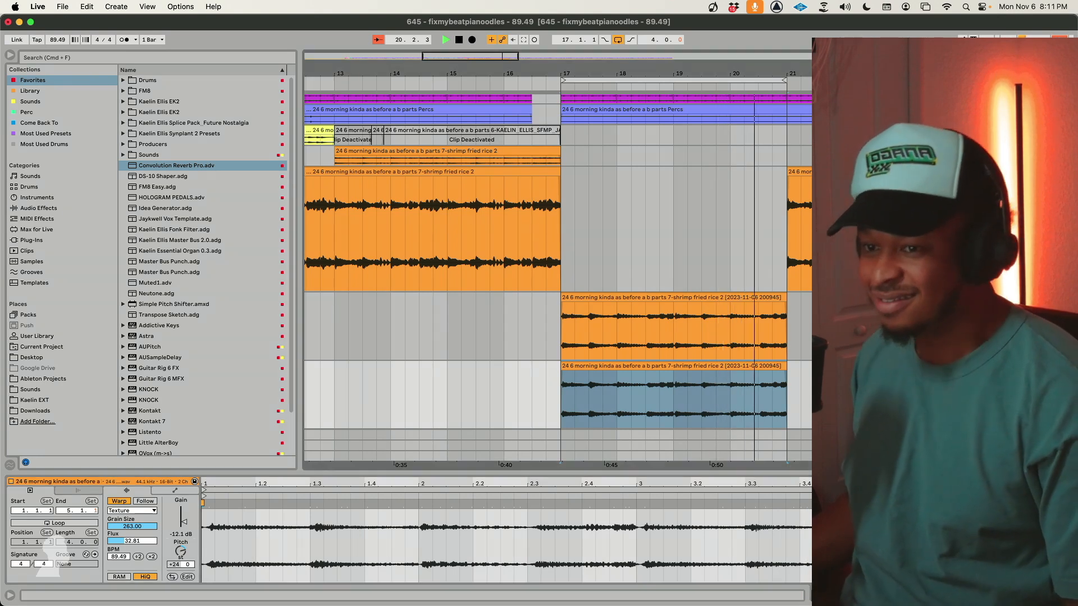
pyautogui.hotkey('shift', 'Tab')
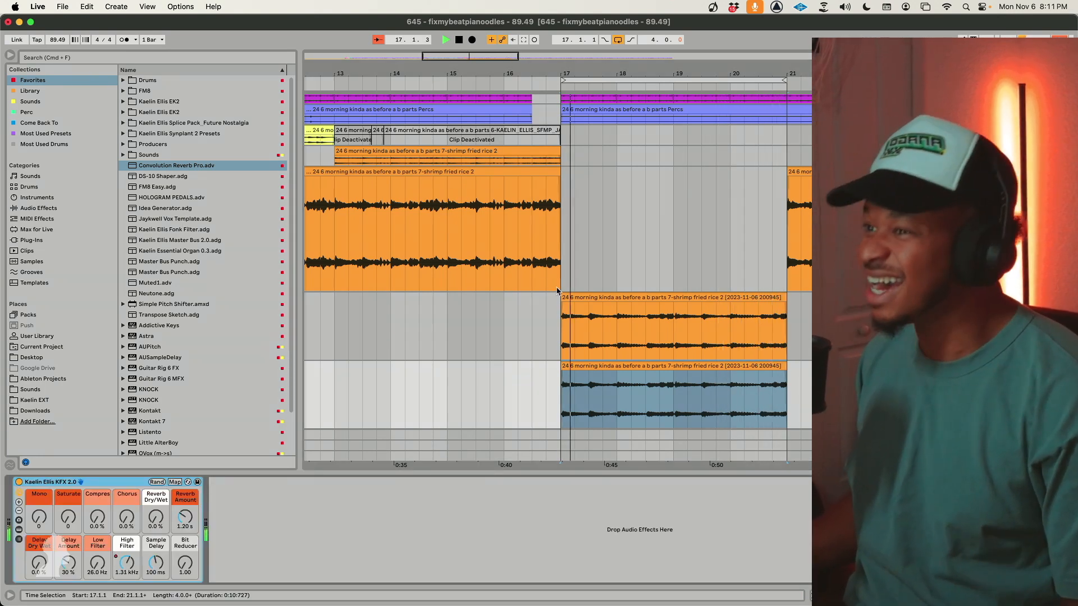
pyautogui.scroll(5, 799, 304)
pyautogui.click(854, 306)
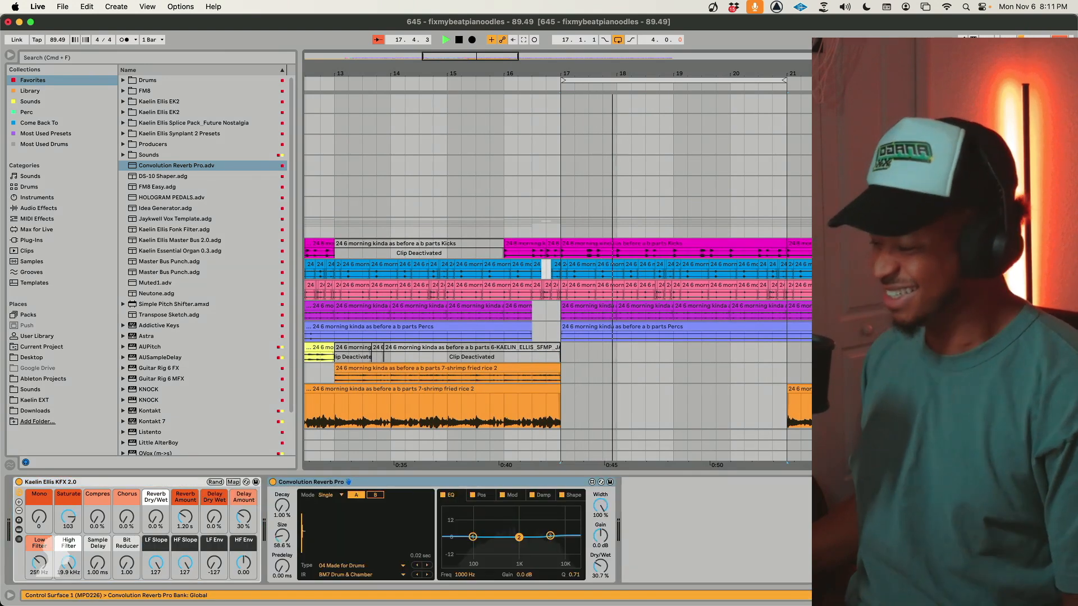
pyautogui.scroll(-6, 734, 308)
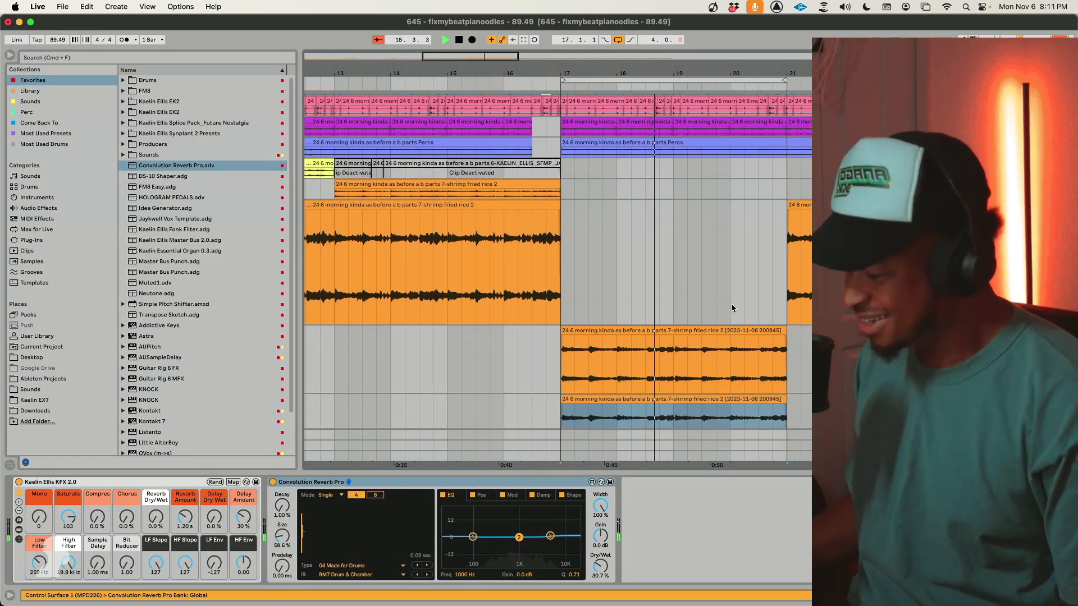
pyautogui.click(853, 326)
# Search the whole browser for "labs" and bring the plug-in entries at the end of the results into view.
pyautogui.press('cmd+f')
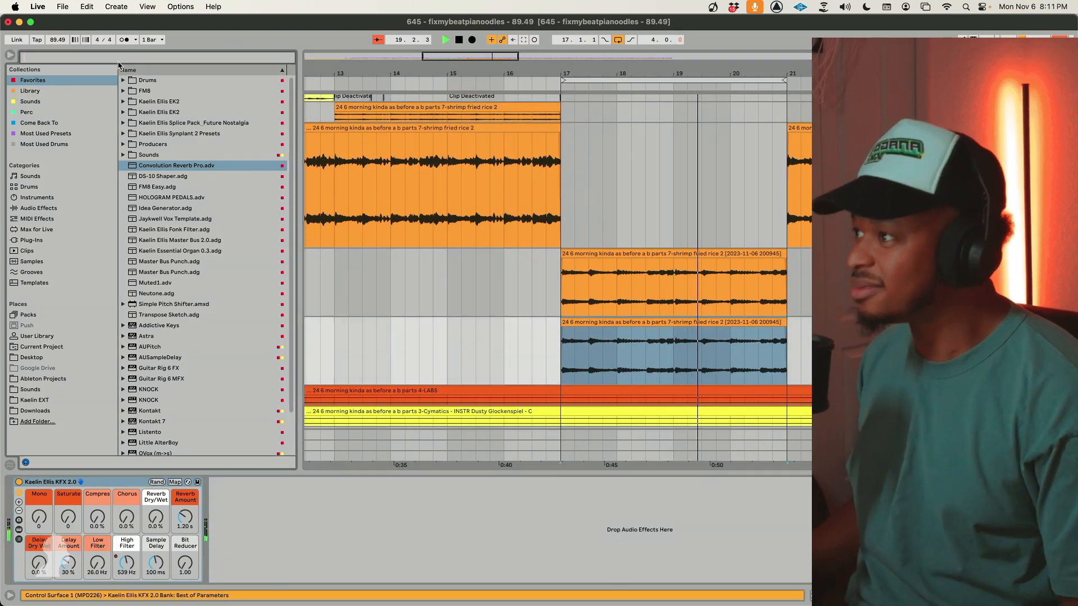
pyautogui.write('labs')
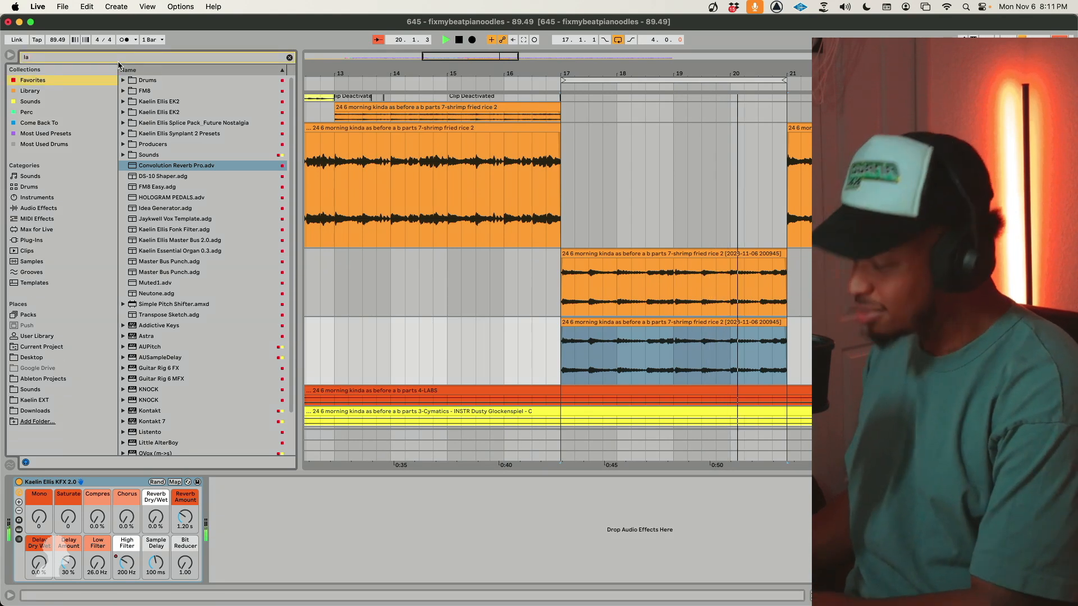
pyautogui.click(40, 293)
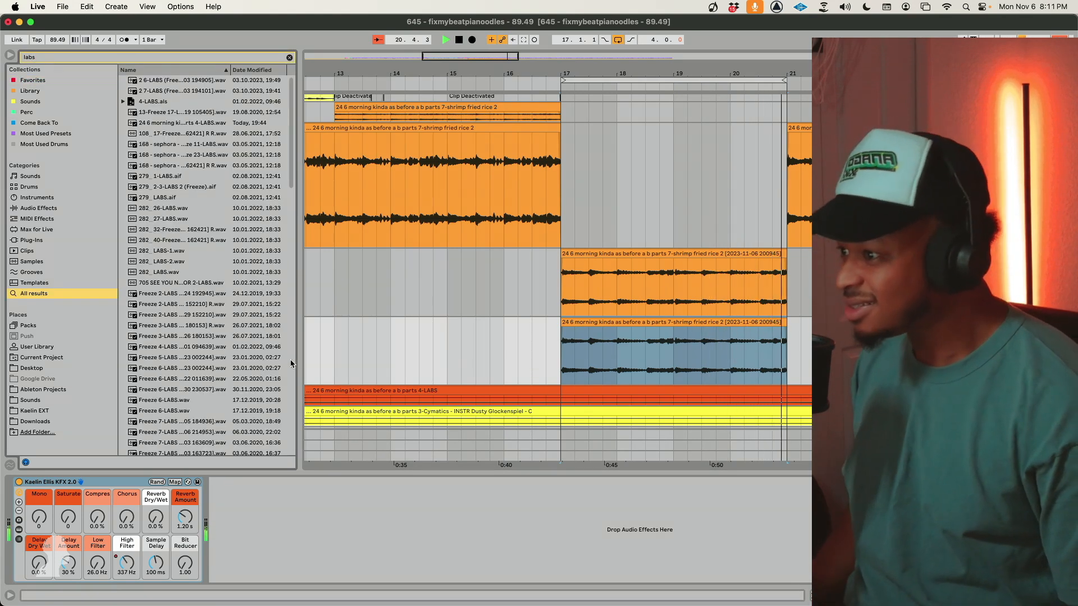
pyautogui.scroll(-10, 215, 338)
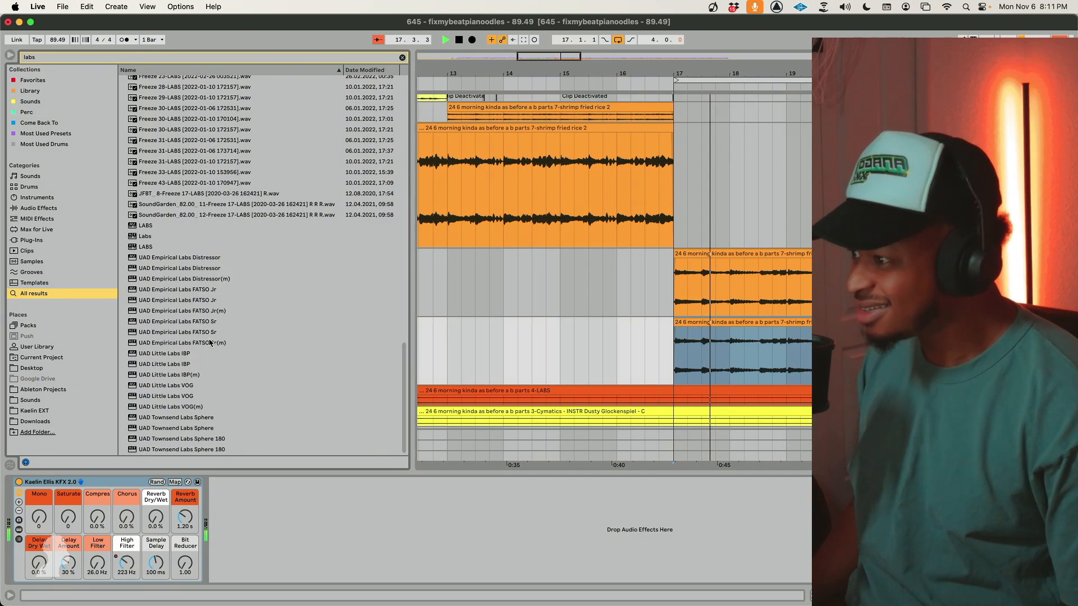
pyautogui.click(196, 162)
pyautogui.press('Up')
pyautogui.press('Up')
pyautogui.press('Up')
pyautogui.press('Up')
pyautogui.press('Up')
pyautogui.press('Up')
pyautogui.press('Up')
pyautogui.press('Up')
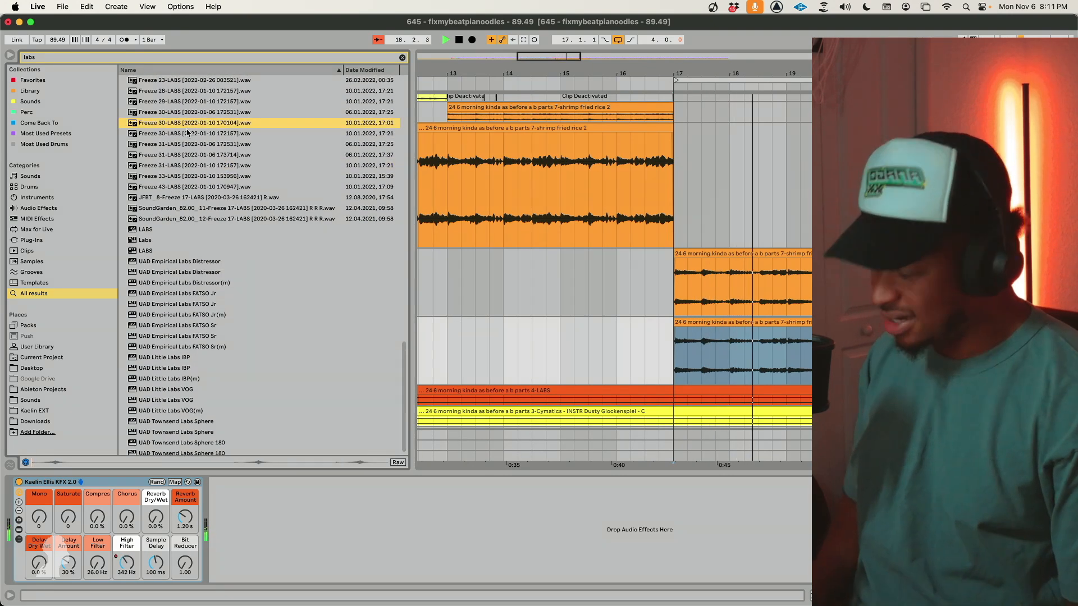
pyautogui.press('Up')
pyautogui.press('Up')
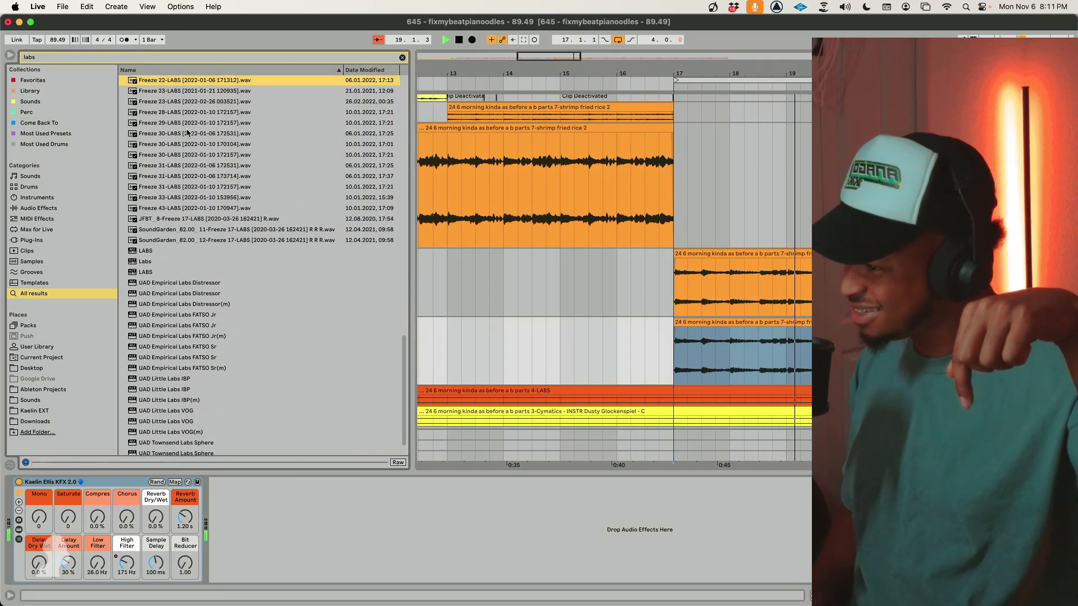
pyautogui.press('Up')
pyautogui.press('Up')
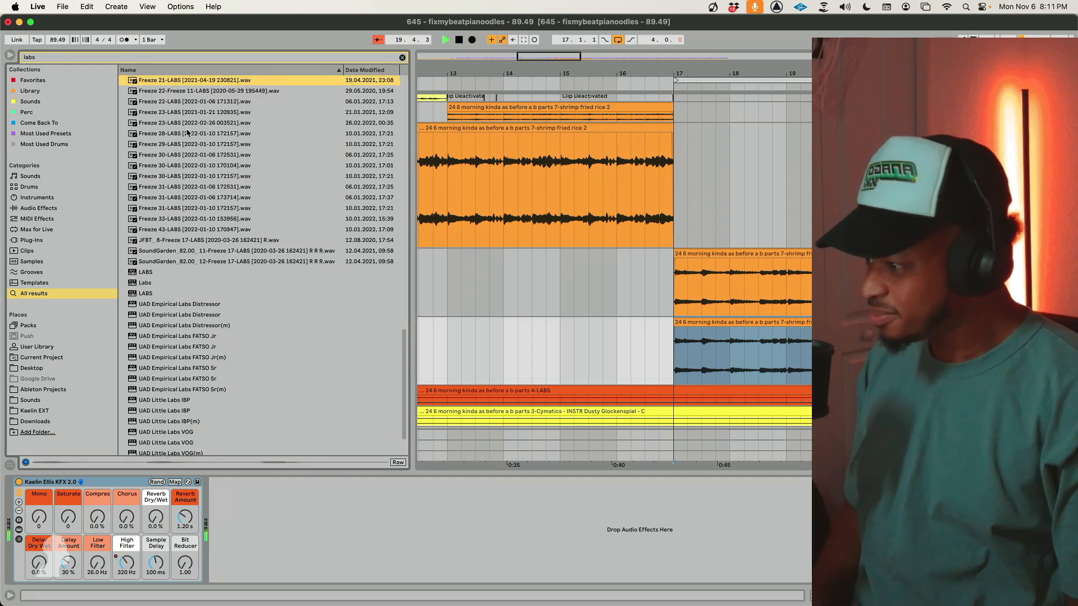
pyautogui.press('Up')
pyautogui.press('Up')
pyautogui.press('Up')
pyautogui.press('Up')
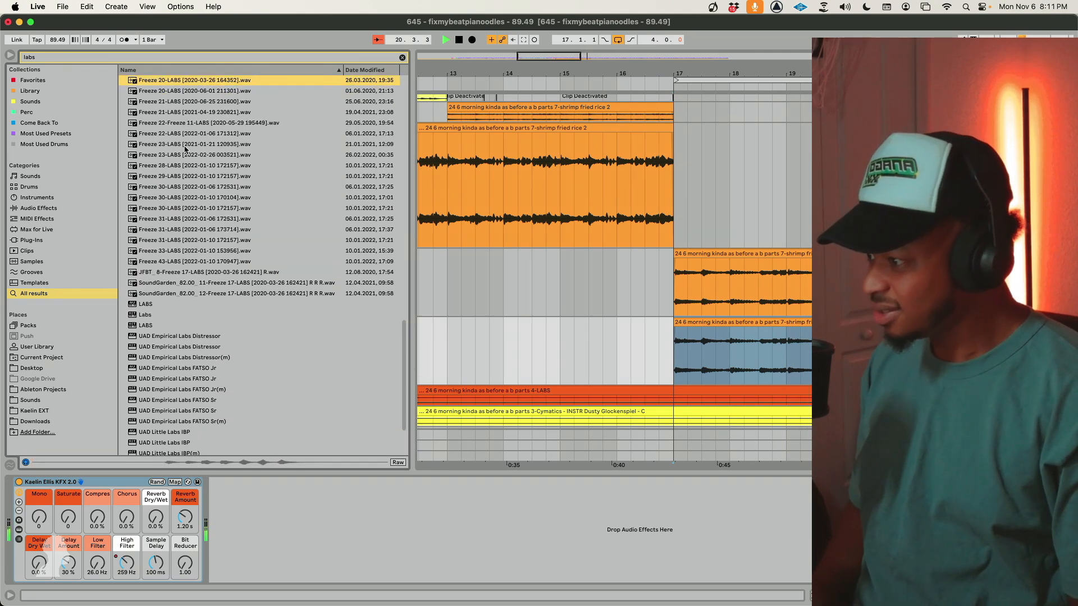
pyautogui.press('Up')
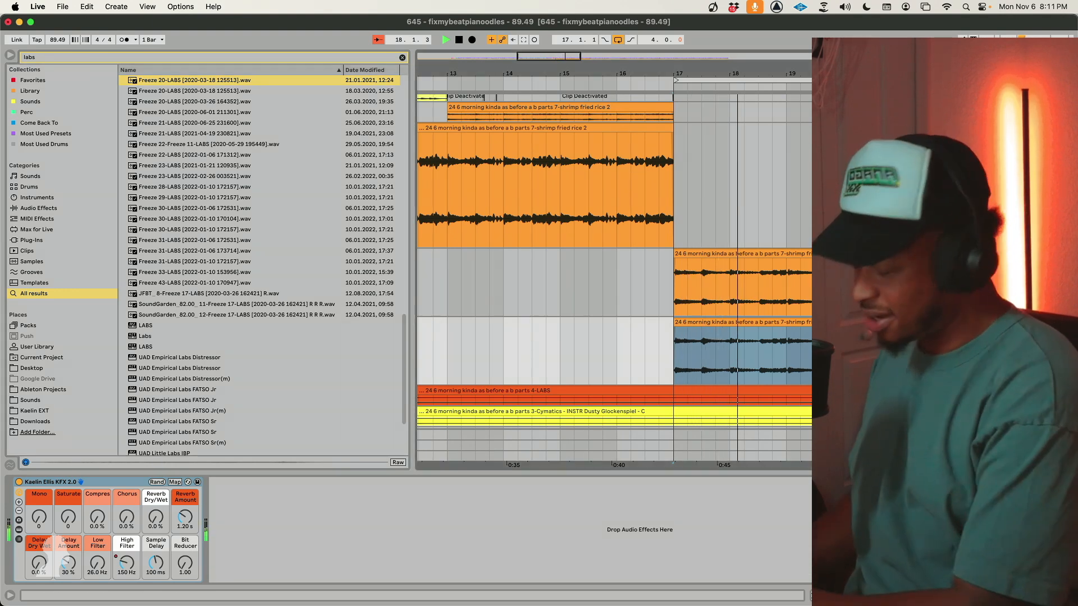
# Insert a new MIDI track below the pitched melody copies and stop playback.
pyautogui.press('super+shift+t')
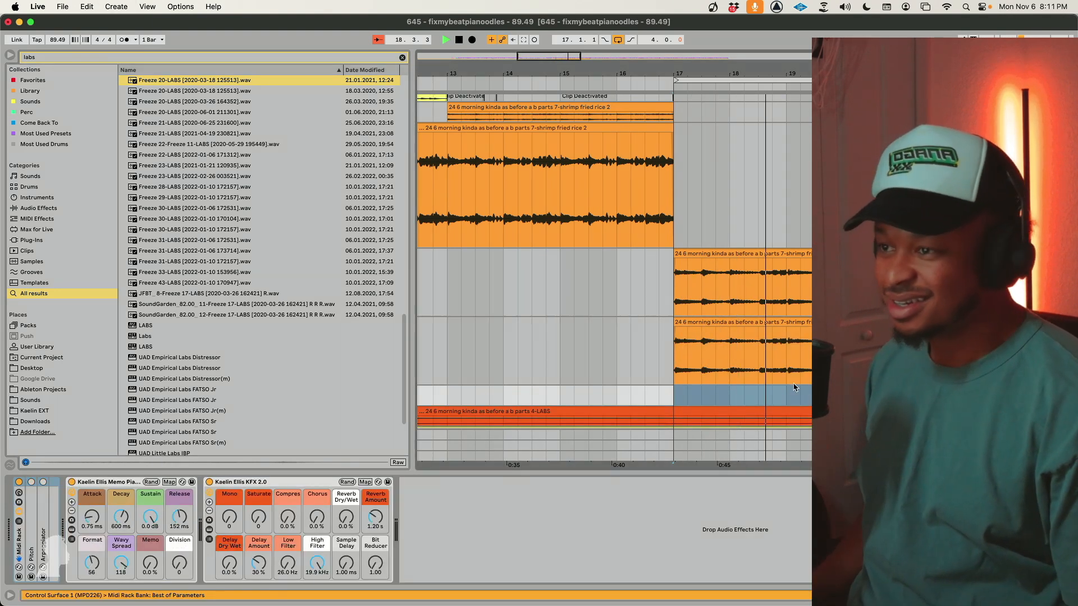
pyautogui.moveTo(677, 359); pyautogui.dragTo(497, 54)
pyautogui.press('space')
pyautogui.click(661, 303)
# Set the audio input device to No Device in the audio settings and close them.
pyautogui.click(38, 7)
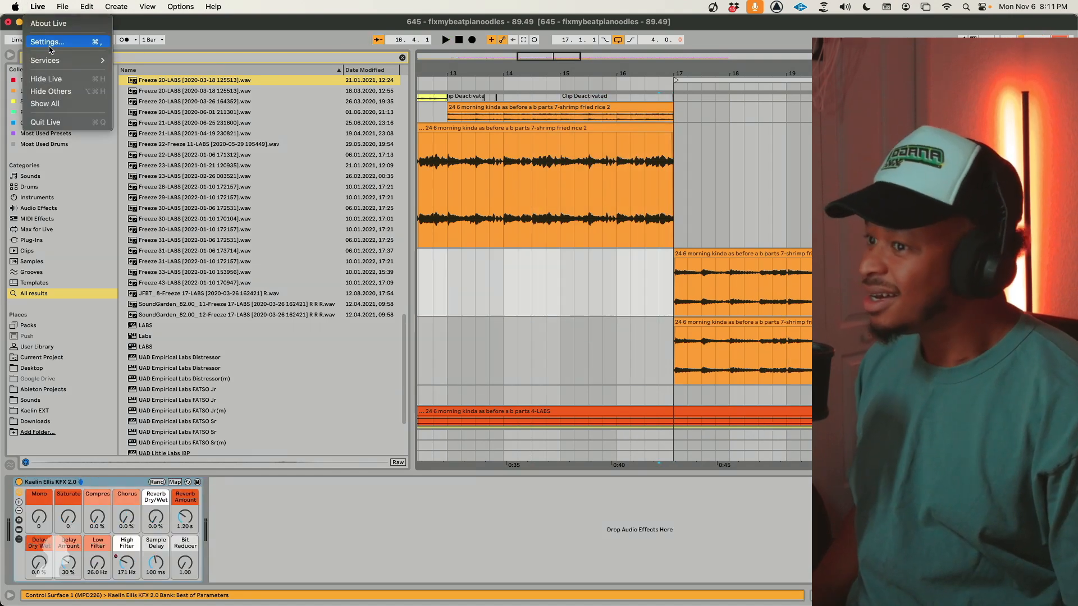
pyautogui.click(47, 42)
pyautogui.click(578, 194)
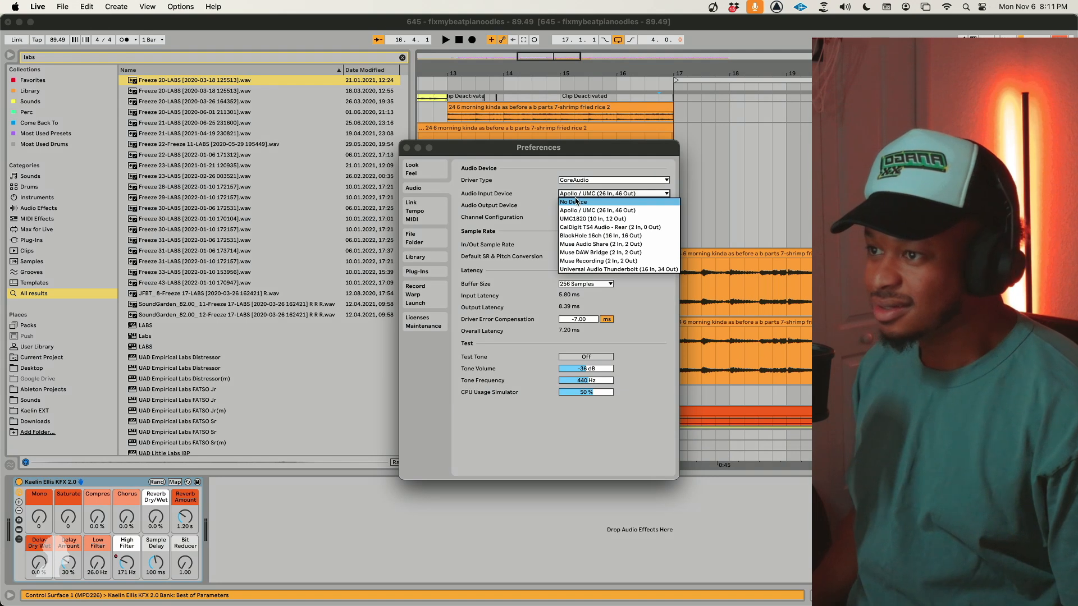
pyautogui.click(578, 202)
pyautogui.click(578, 194)
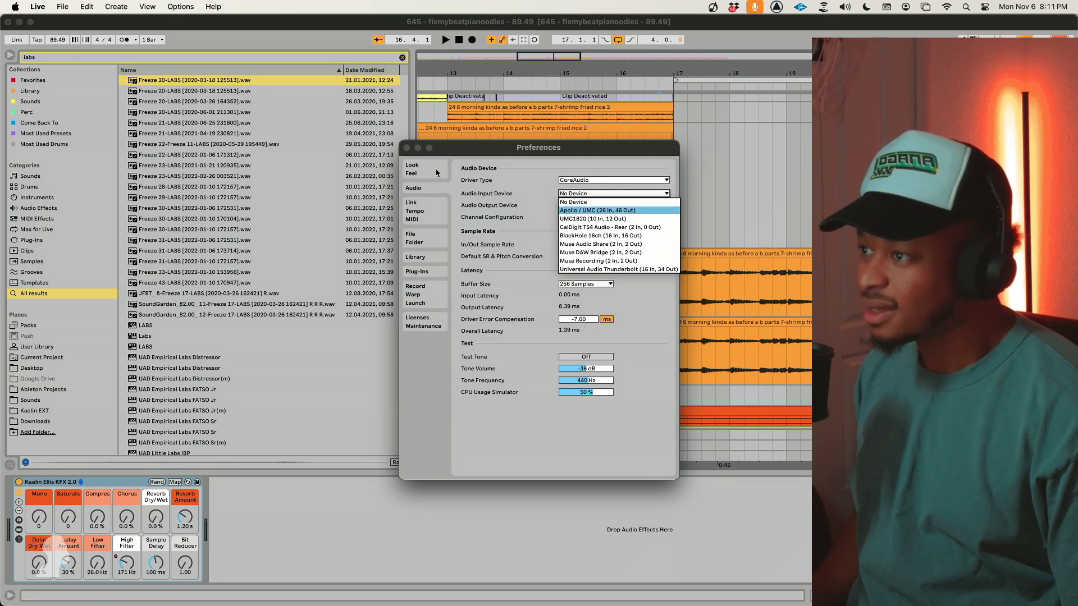
pyautogui.click(407, 148)
pyautogui.click(407, 148)
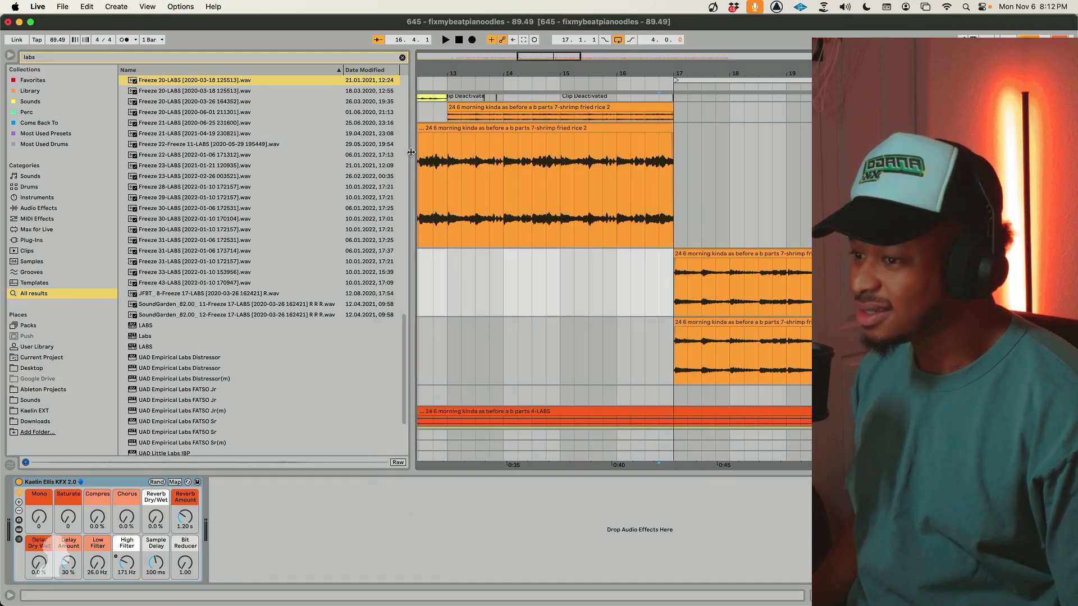
# Create a one-beat MIDI clip at bar 17 on the new track and load the Freeze 20-LABS sample as its instrument.
pyautogui.click(876, 395)
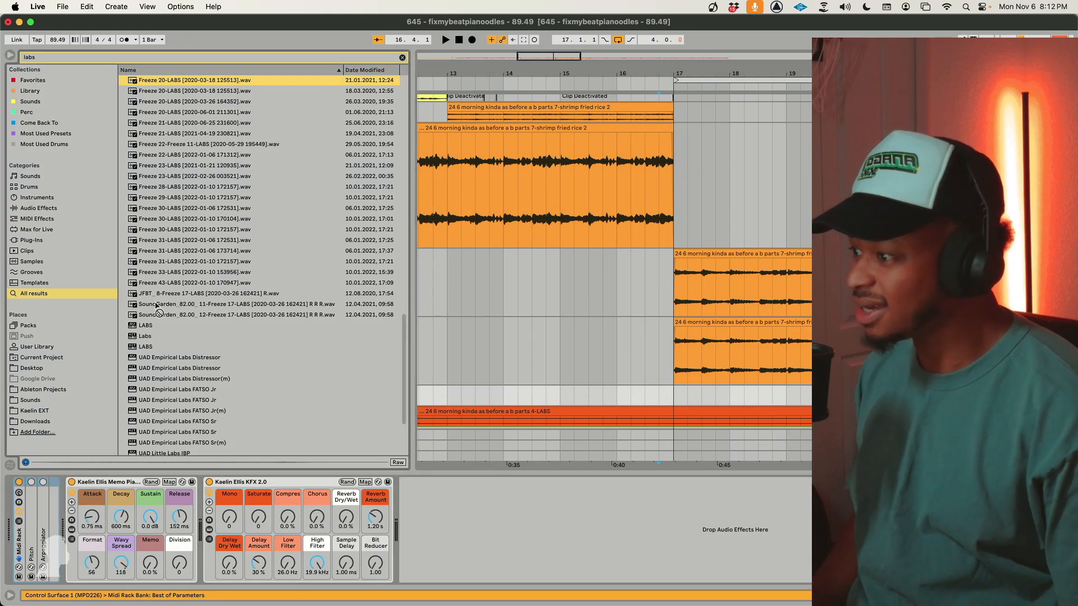
pyautogui.click(676, 396)
pyautogui.press('super+shift+m')
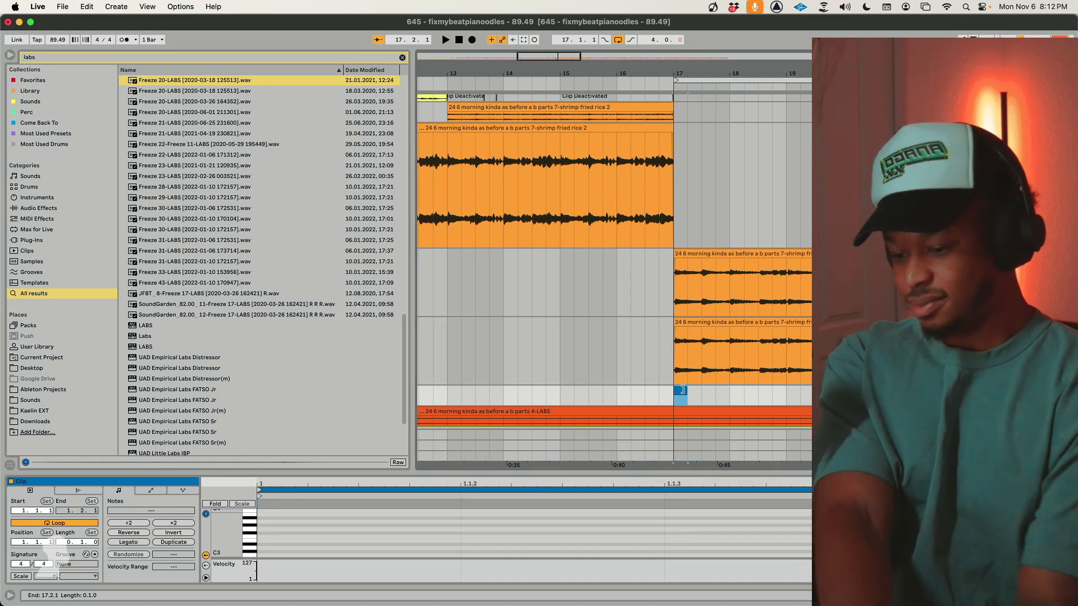
pyautogui.hotkey('shift', 'Tab')
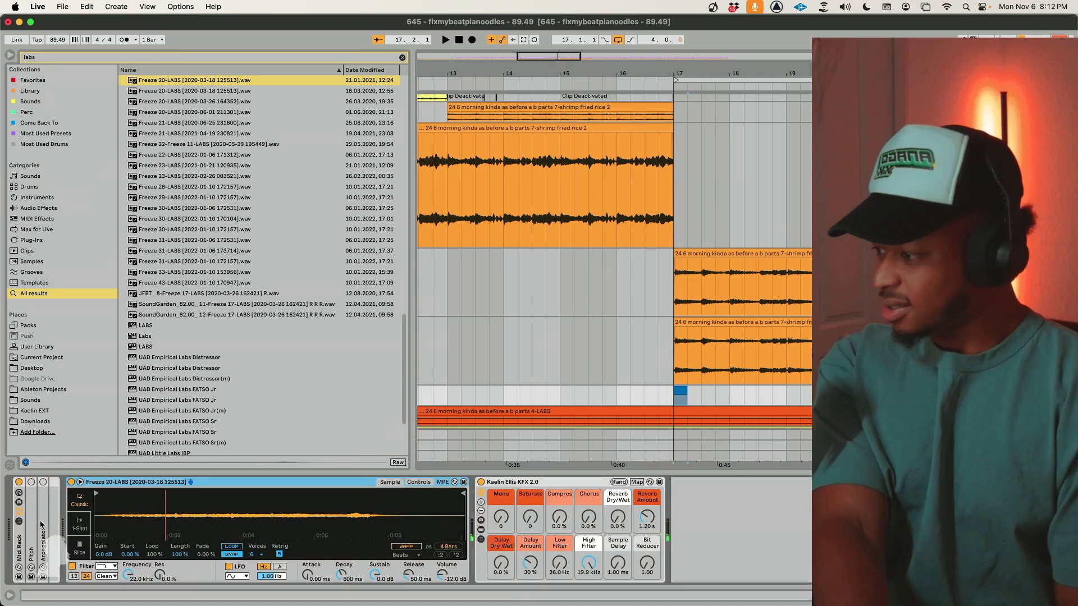
# Set the sample's Length to 67.2 %, Loop to 49.2 % and Fade to 82.0 %, with 31 % reverb and a 10.4 s Reverb Amount.
pyautogui.click(182, 531)
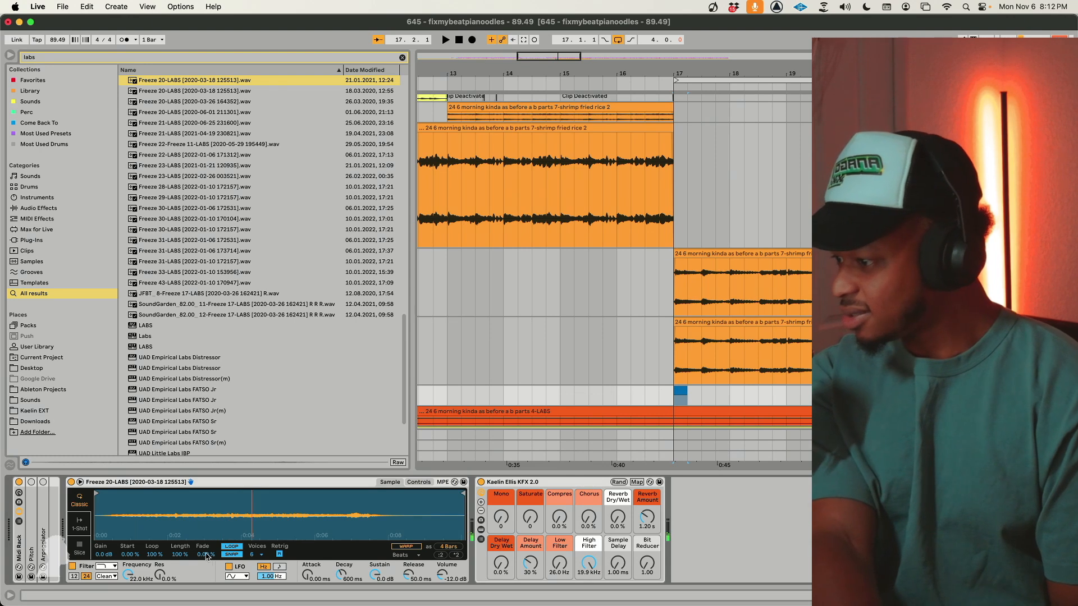
pyautogui.moveTo(180, 555); pyautogui.dragTo(206, 557)
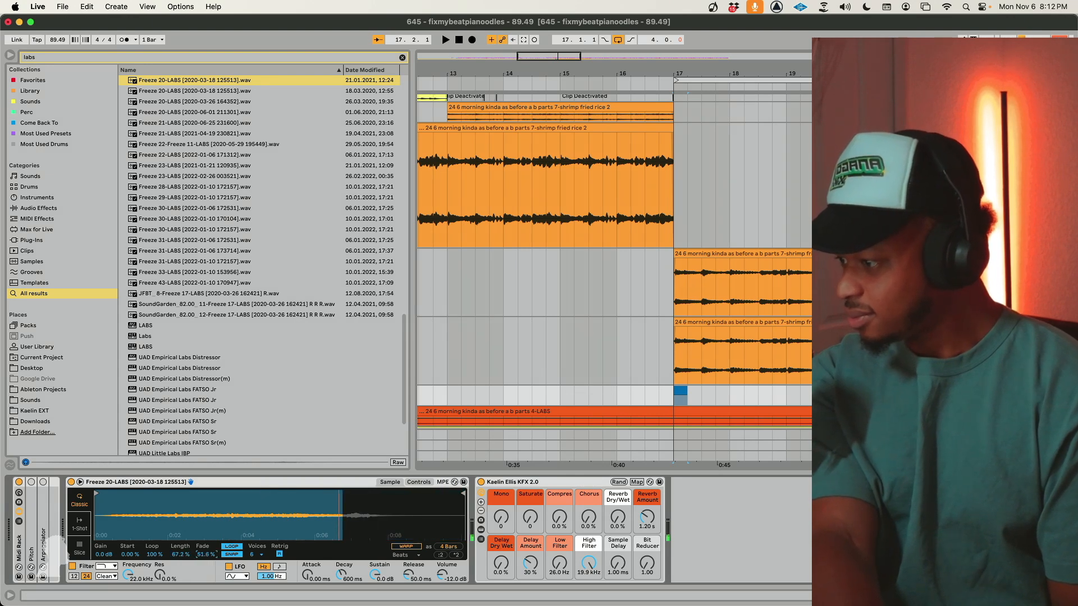
pyautogui.moveTo(162, 557); pyautogui.dragTo(162, 575)
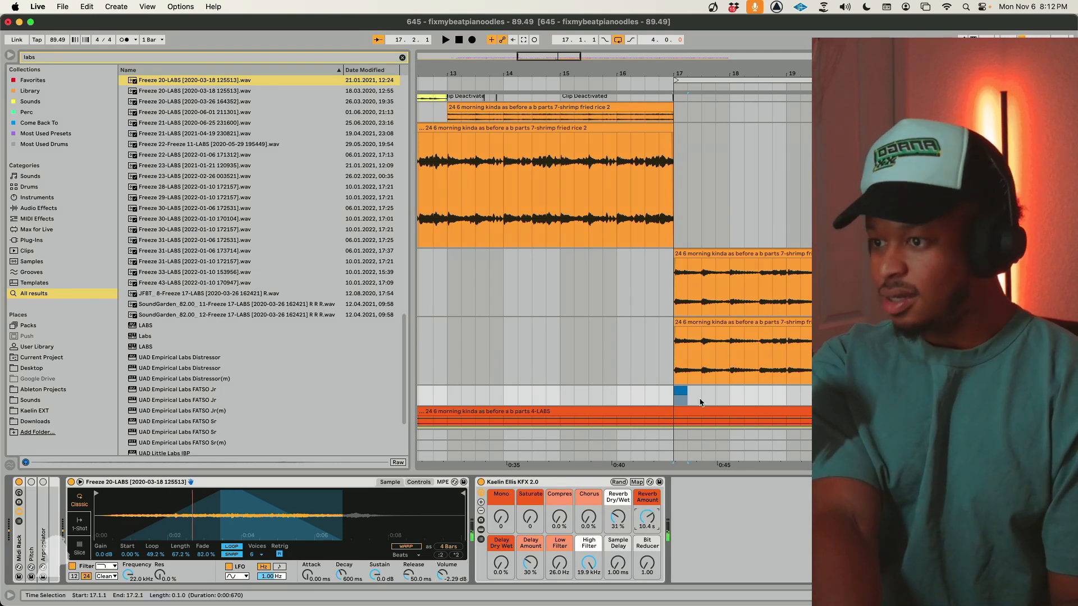
# Remove the short MIDI clip at bar 17 and record a part with the LABS sample from just before bar 17 to bar 21.
pyautogui.moveTo(701, 402); pyautogui.dragTo(650, 398)
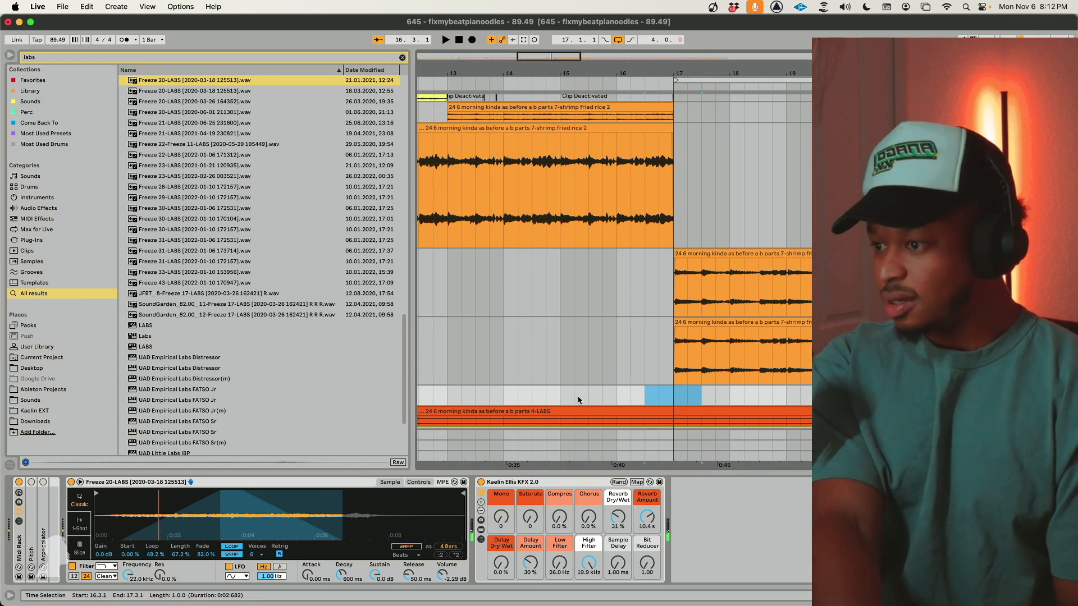
pyautogui.click(560, 399)
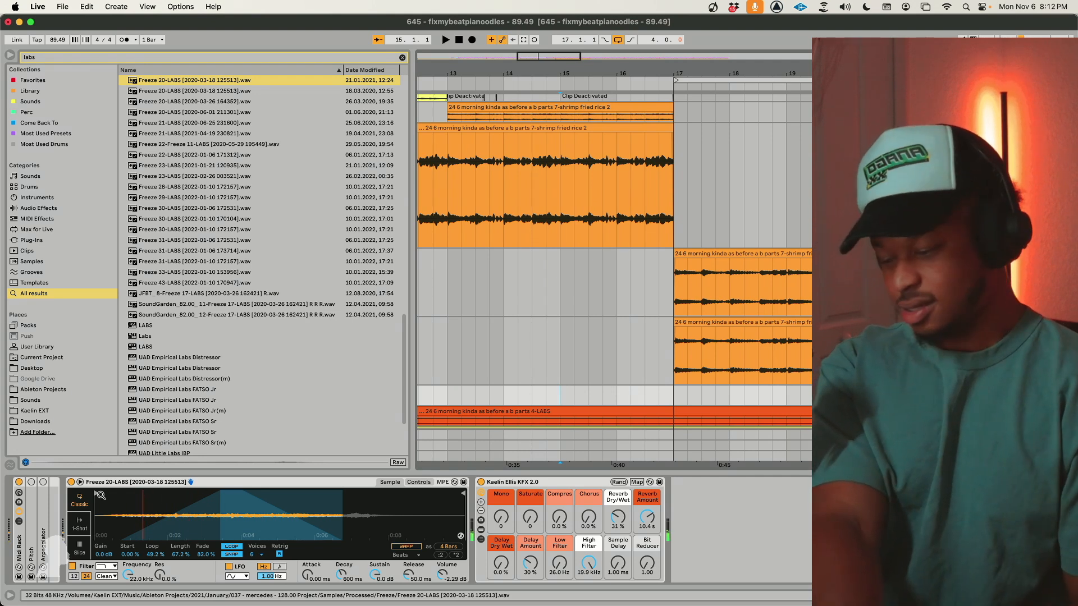
pyautogui.press('space')
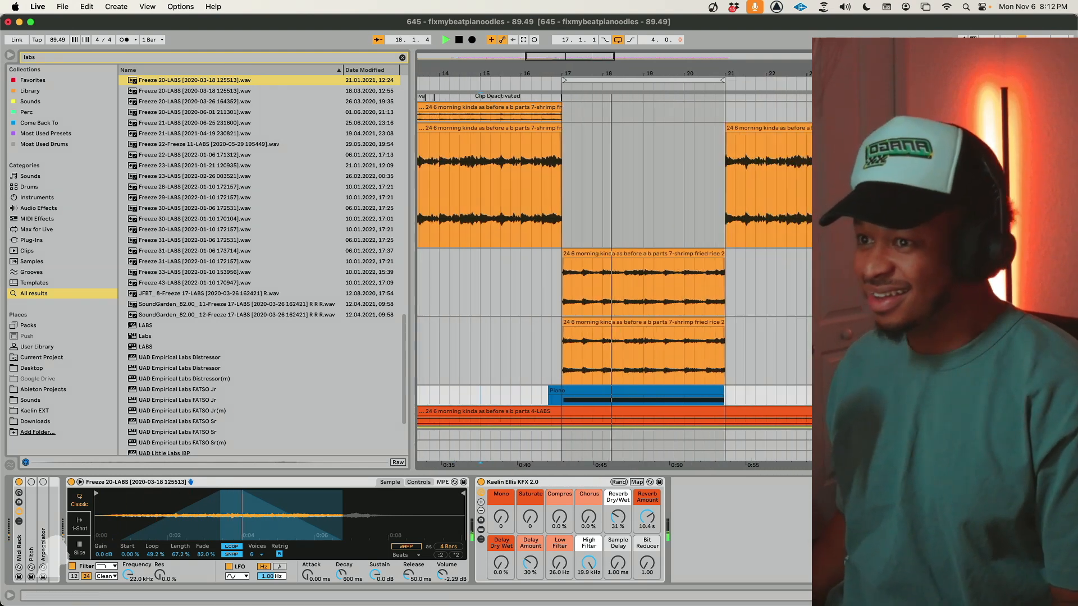
# Duplicate the deactivated bass clips from bars 13–17 into bars 17–21.
pyautogui.scroll(5, 607, 258)
pyautogui.click(626, 263)
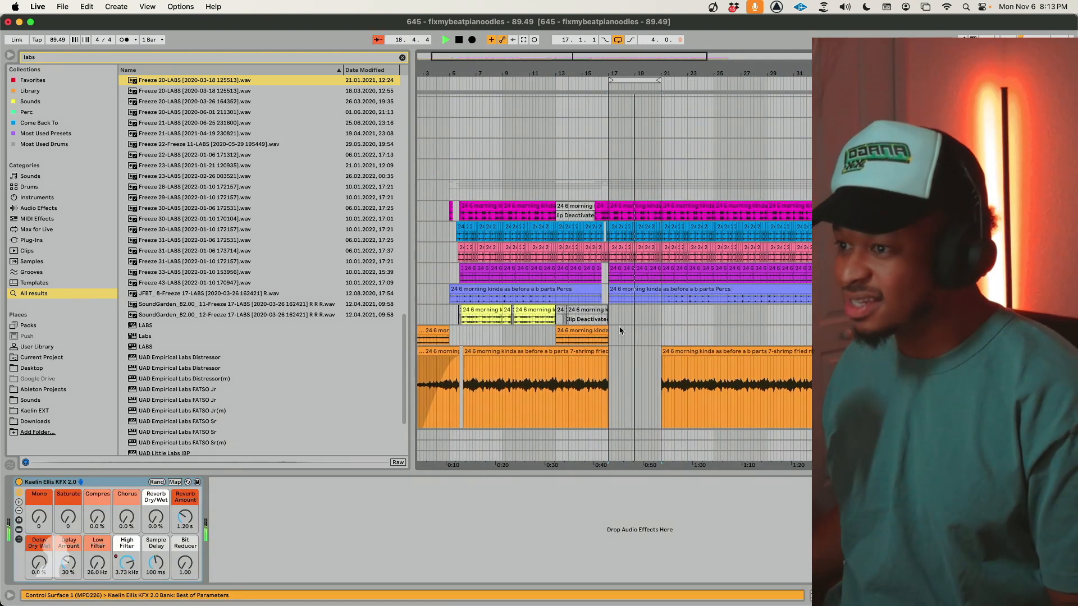
pyautogui.rightClick(621, 331)
pyautogui.click(699, 443)
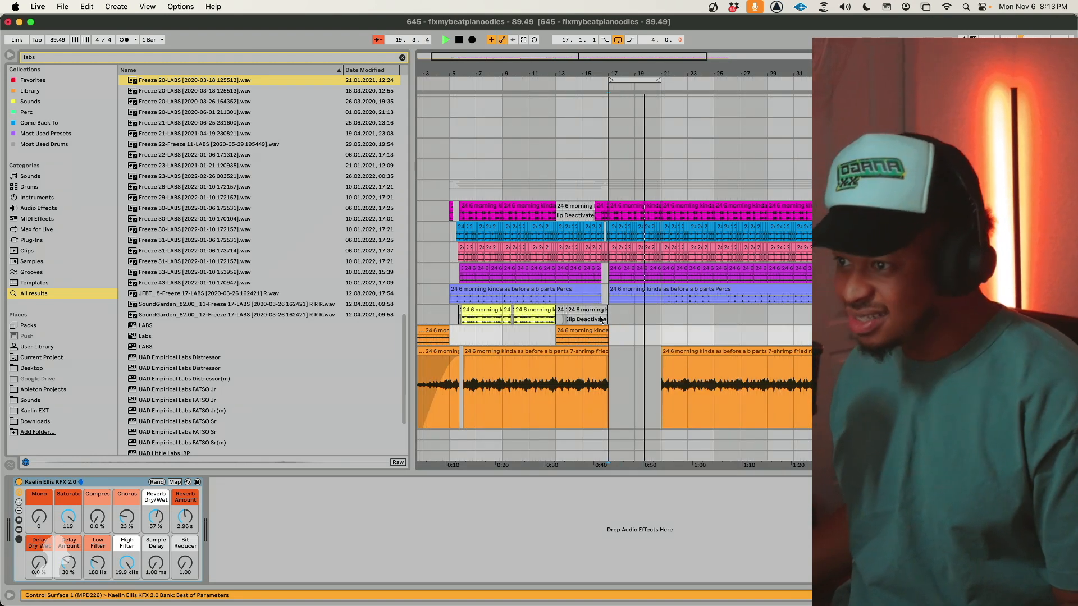
pyautogui.press('super+d')
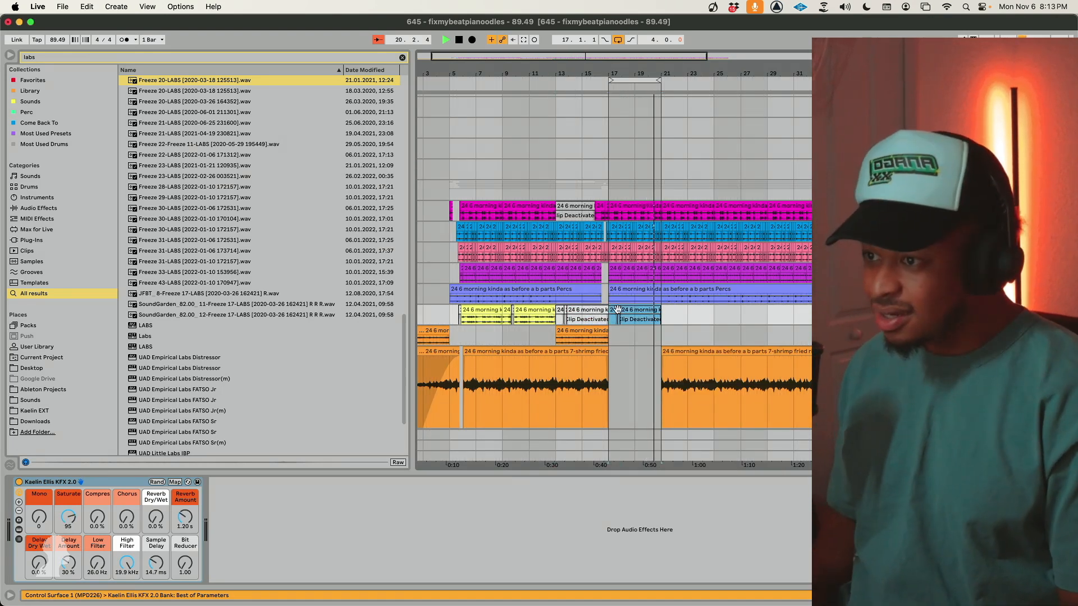
# Activate the duplicated bass clips between bars 17 and 21.
pyautogui.click(635, 312)
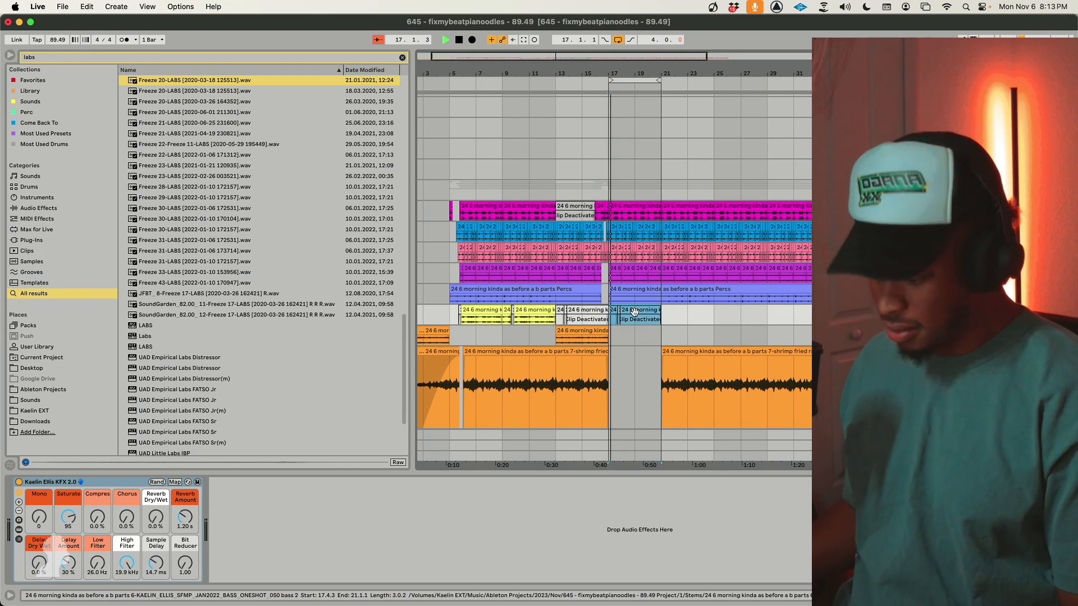
pyautogui.click(617, 310)
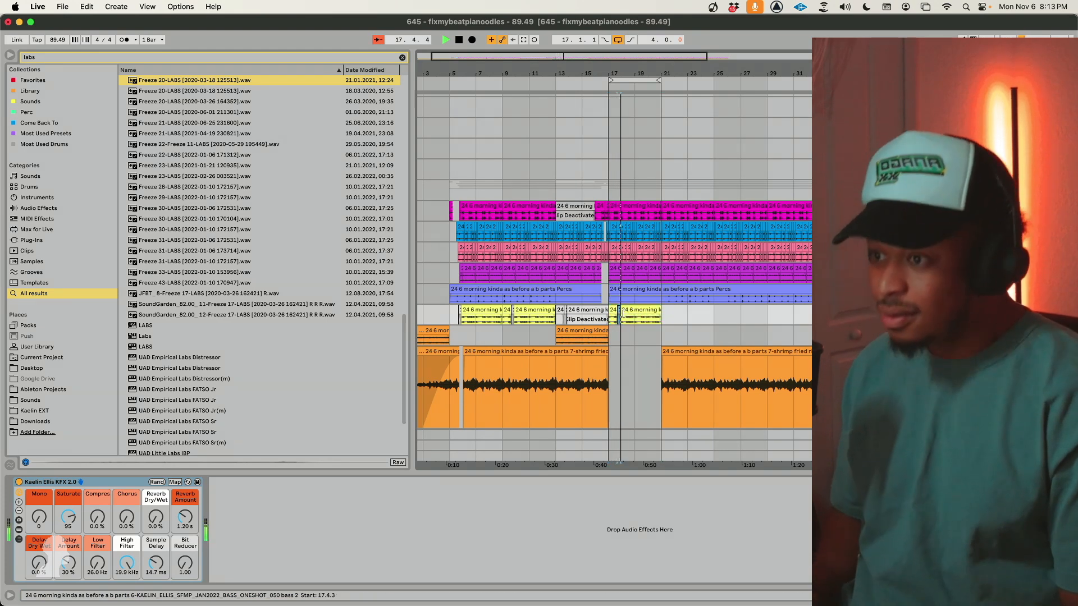
pyautogui.click(636, 308)
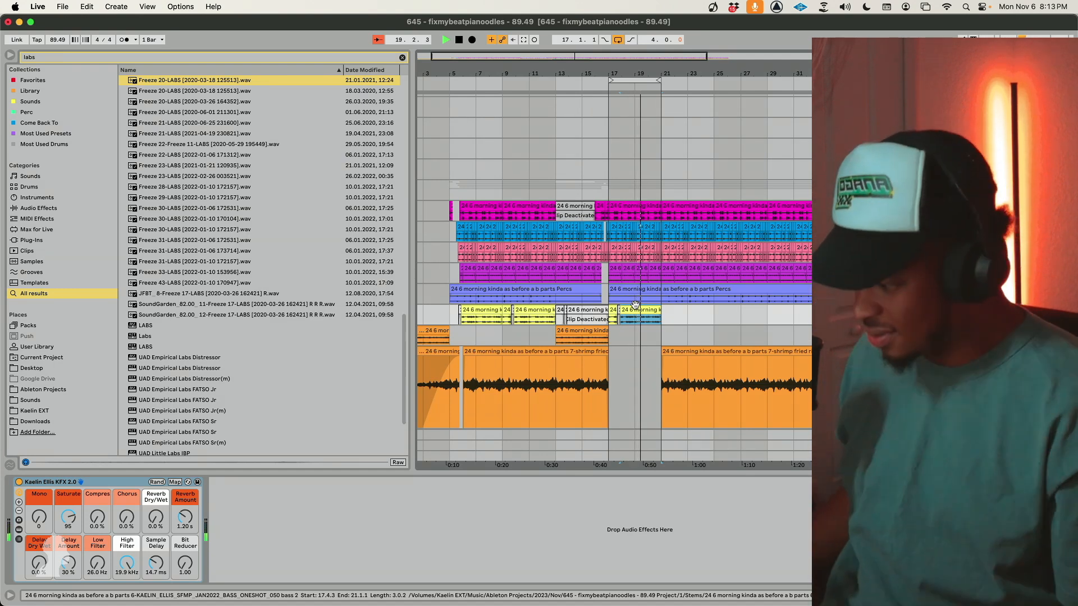
# Fit all tracks into the arrangement's height and clear the main melody from bar 21 to bar 25.
pyautogui.scroll(-5, 635, 305)
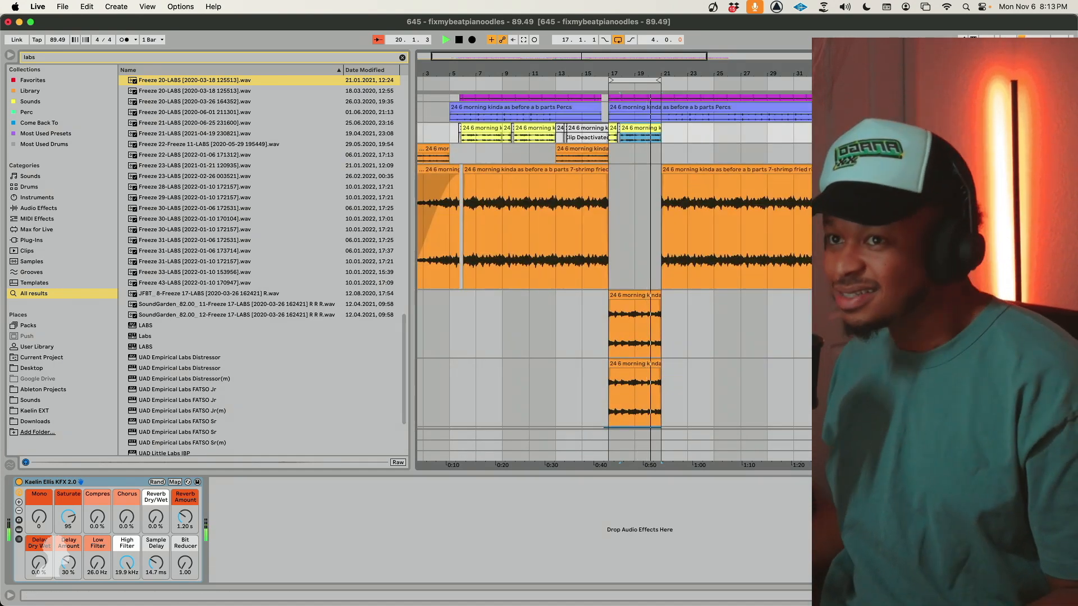
pyautogui.press('h')
pyautogui.scroll(-1, 736, 269)
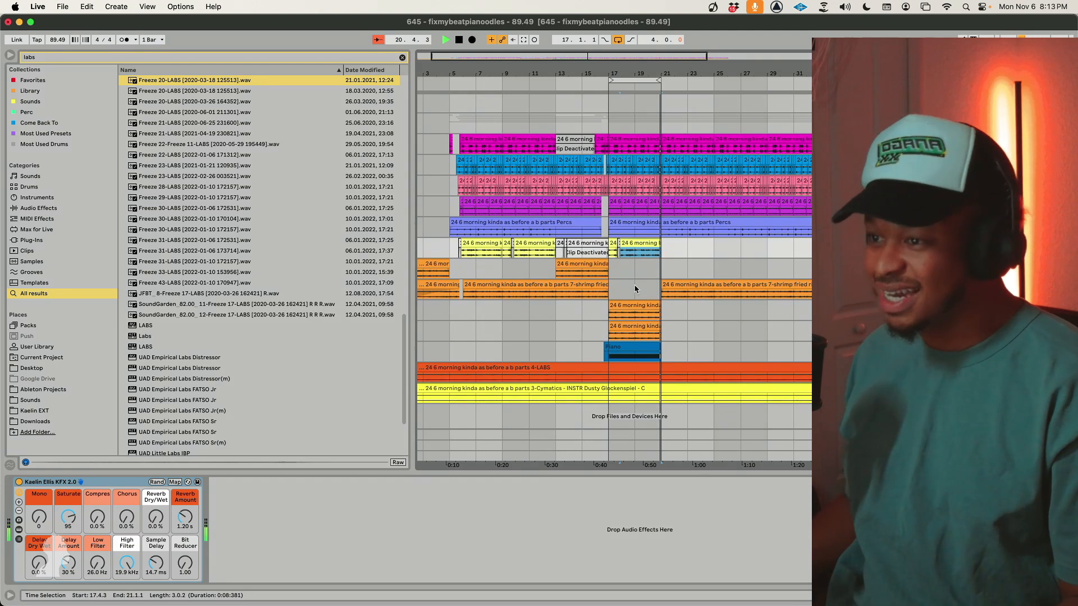
pyautogui.moveTo(667, 285); pyautogui.dragTo(702, 287)
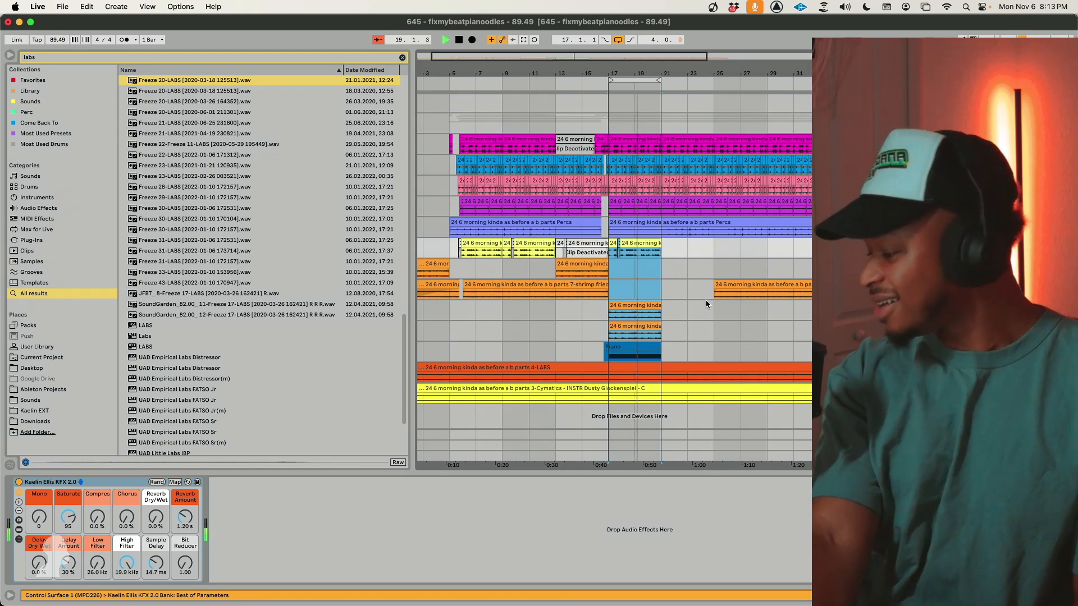
# Set the sampled piano track's Reverb Dry/Wet to 33 % and duplicate the bass, pitched melody and piano clips from bars 17–21 into bars 21–25.
pyautogui.click(893, 347)
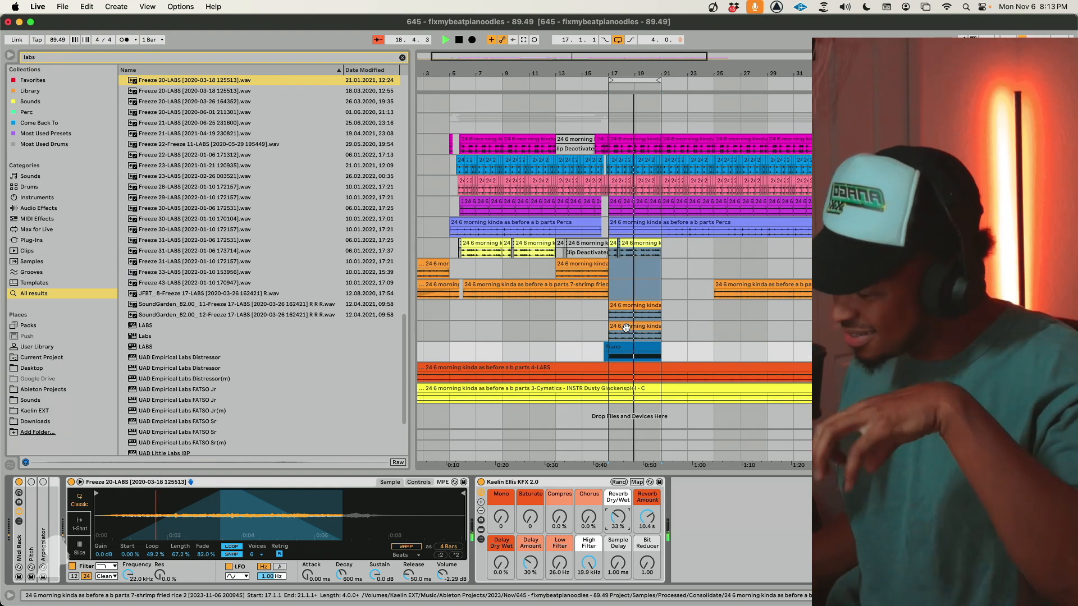
pyautogui.moveTo(666, 353)
pyautogui.mouseDown()
pyautogui.moveTo(606, 250)
pyautogui.moveTo(663, 361)
pyautogui.mouseUp()
pyautogui.press('super+d')
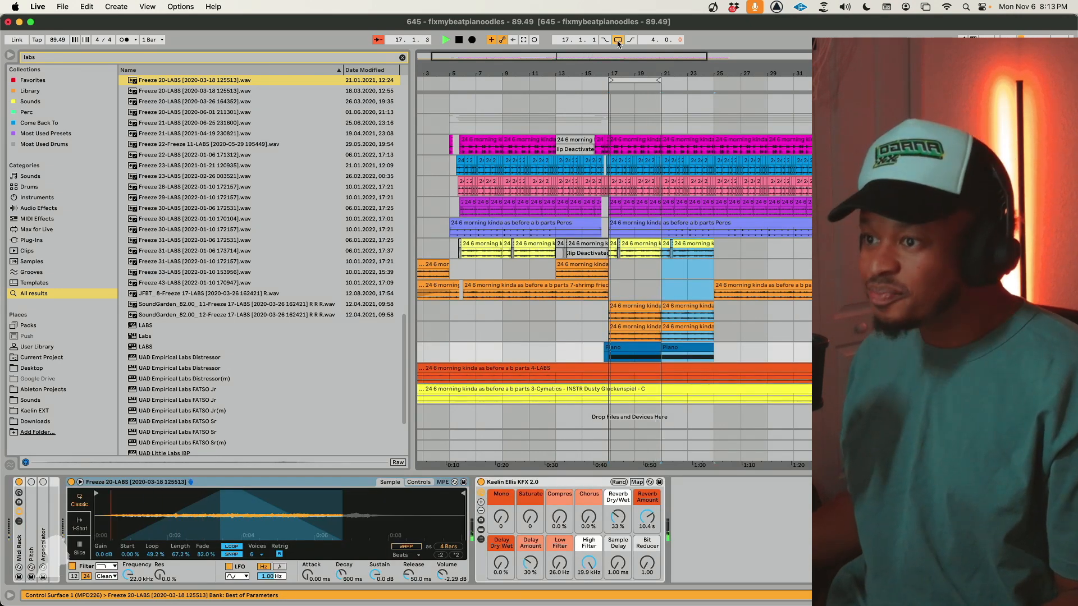
# Turn off the arrangement loop and play the whole beat from bar 1.
pyautogui.hscroll(3, 671, 285)
pyautogui.moveTo(556, 73); pyautogui.dragTo(565, 50)
pyautogui.click(425, 267)
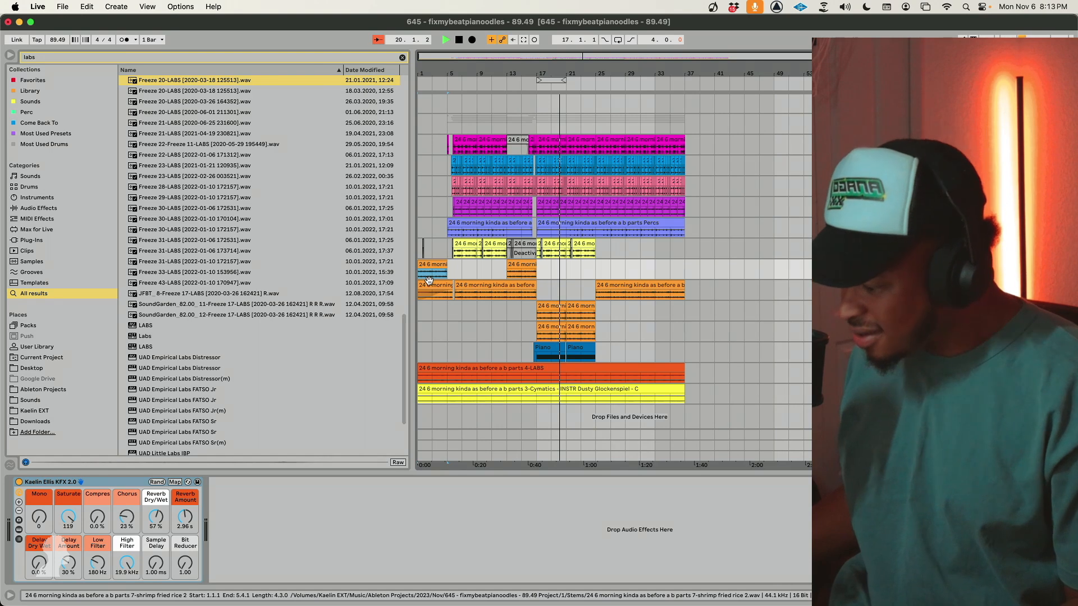
pyautogui.press('space')
pyautogui.press('space')
# Enlarge the LABS track and raise its clip gain to 11.6 dB.
pyautogui.click(921, 370)
pyautogui.click(921, 368)
pyautogui.doubleClick(493, 368)
pyautogui.moveTo(184, 519); pyautogui.dragTo(183, 513)
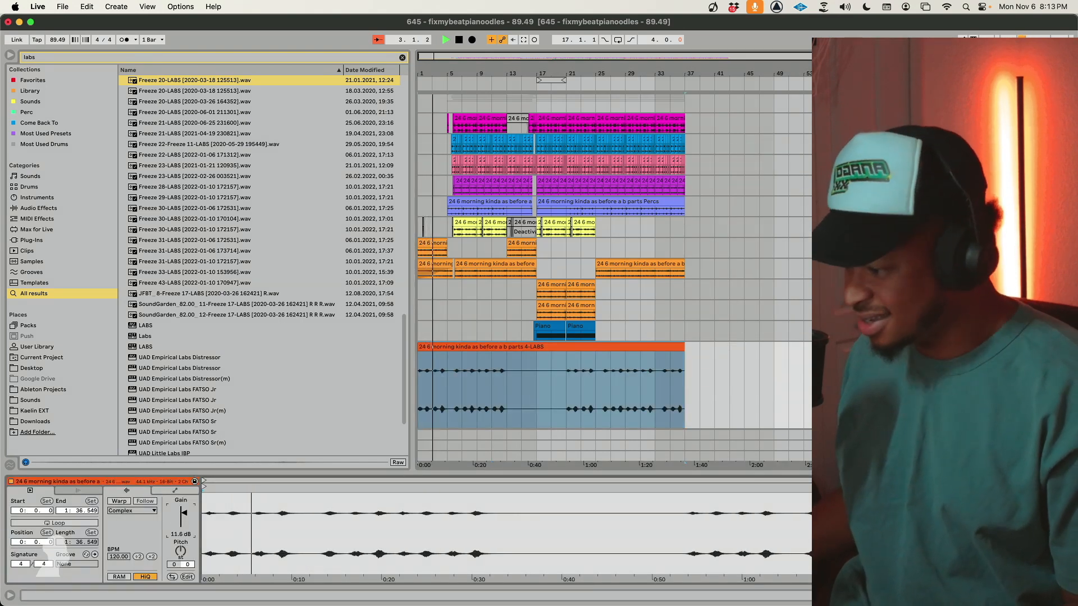
# Set Saturate to 110 in the LABS track's effect rack.
pyautogui.doubleClick(921, 368)
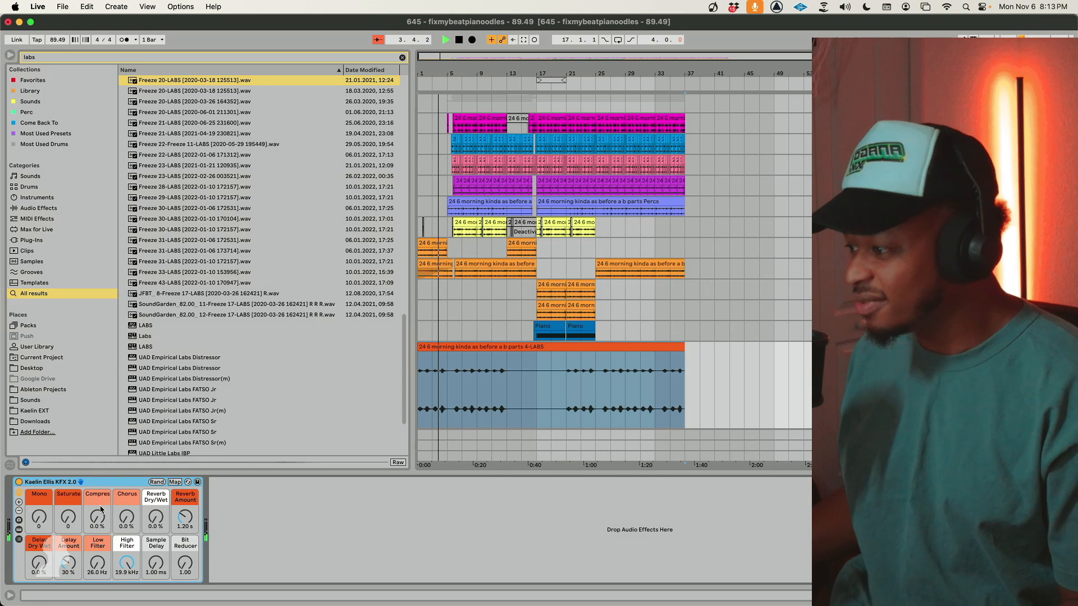
pyautogui.moveTo(68, 517); pyautogui.dragTo(68, 494)
pyautogui.click(127, 517)
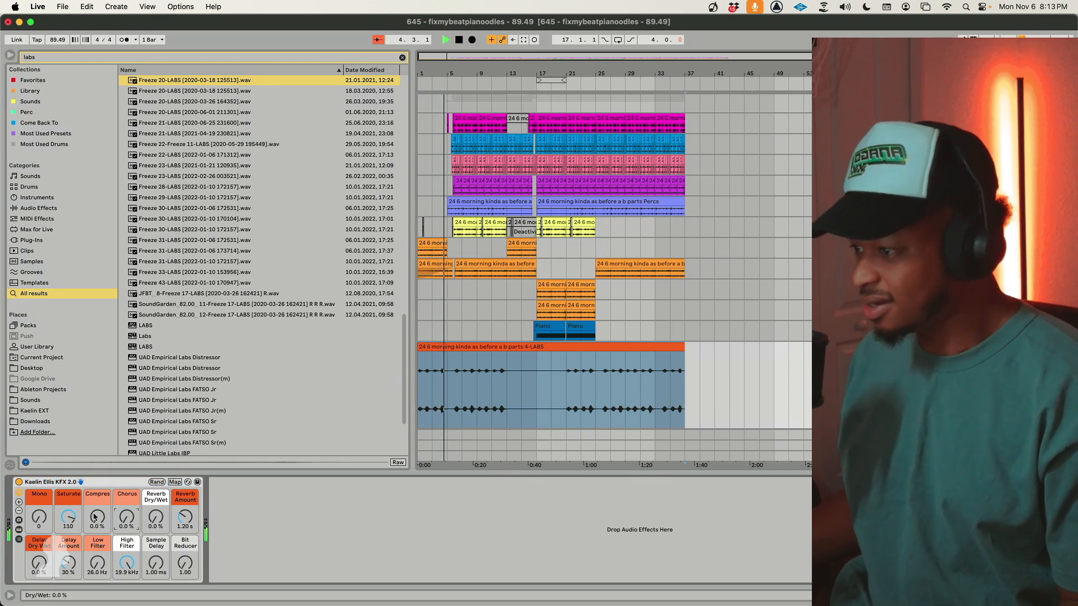
# Shift the LABS clip two bars later to end at bar 39, trimmed to start at bar 5 and split at bar 9.
pyautogui.moveTo(452, 371); pyautogui.dragTo(714, 384)
pyautogui.press('space')
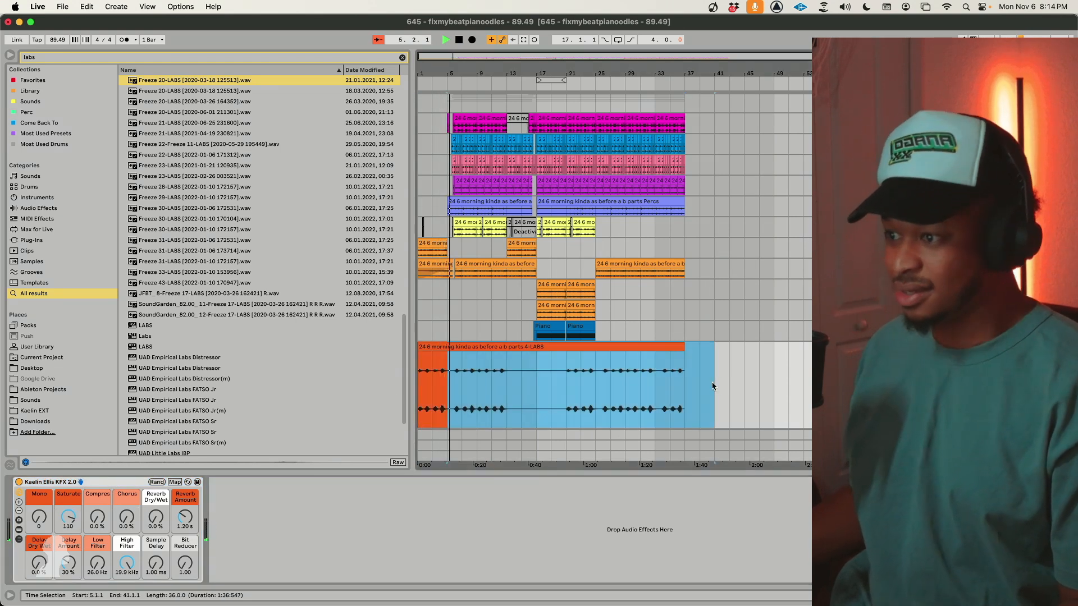
pyautogui.moveTo(455, 347)
pyautogui.mouseDown()
pyautogui.moveTo(487, 349)
pyautogui.moveTo(468, 353)
pyautogui.mouseUp()
pyautogui.press('space')
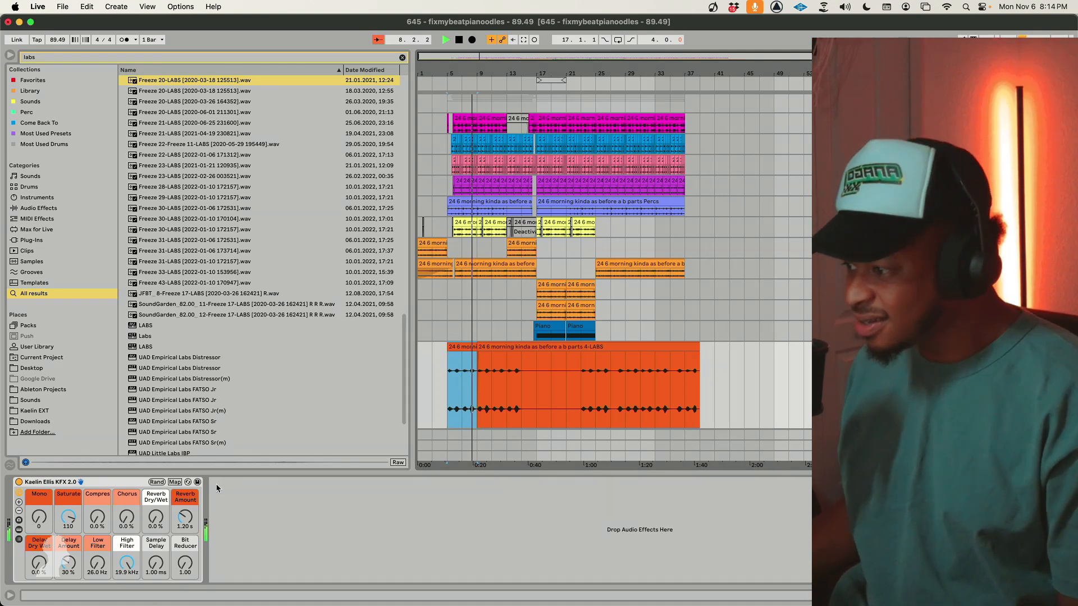
# Set the LABS track's Reverb Dry/Wet to 16 % and delete the clip piece between bars 5 and 9.
pyautogui.click(164, 515)
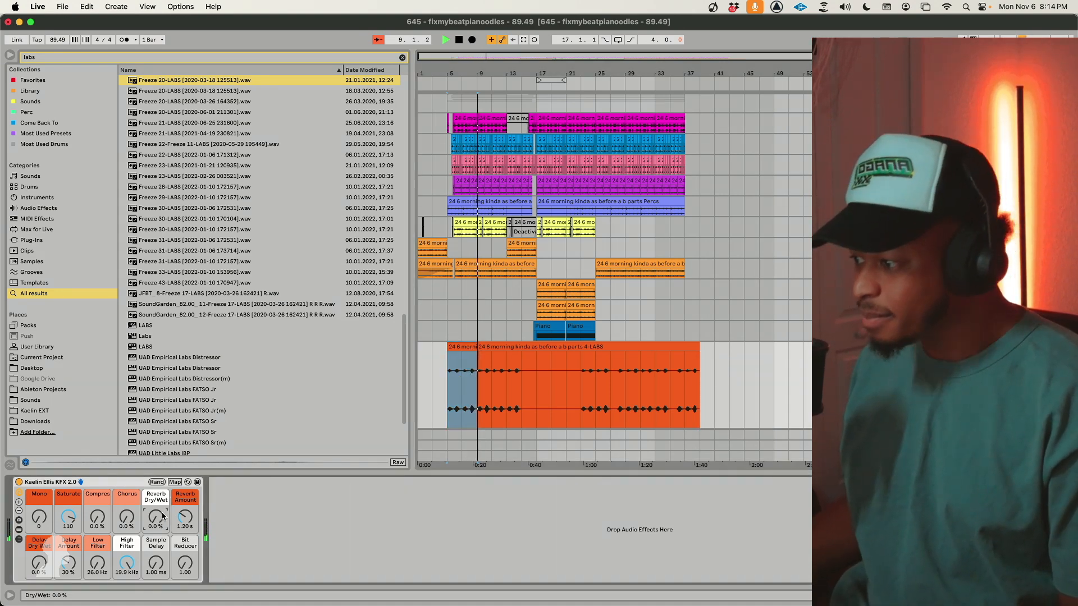
pyautogui.moveTo(157, 515); pyautogui.dragTo(157, 509)
pyautogui.click(468, 348)
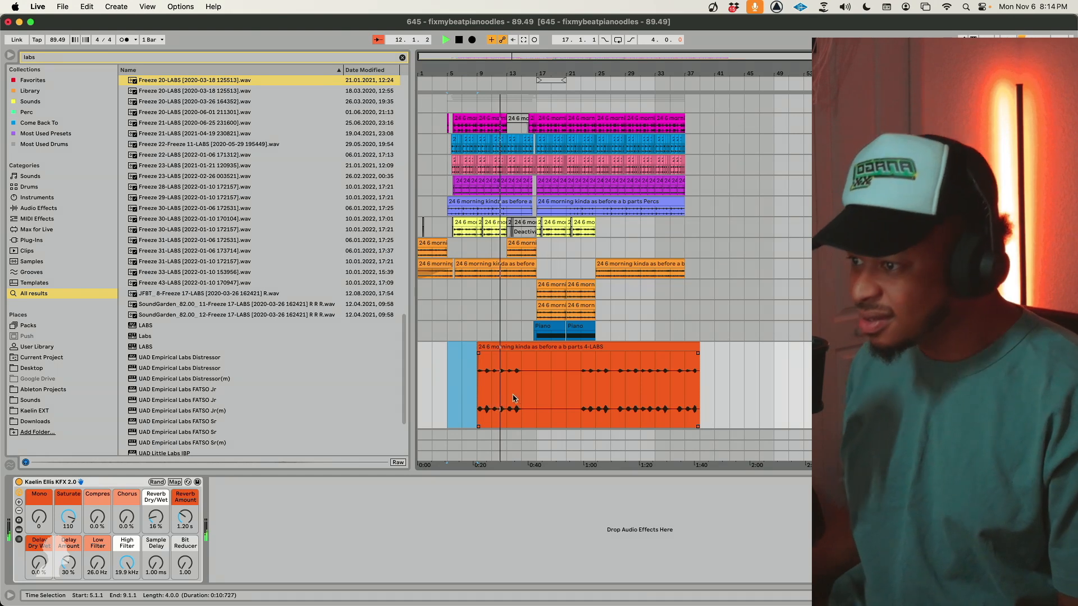
# Enlarge the Dusty Glockenspiel track below the LABS track so its waveform can be inspected.
pyautogui.scroll(-2, 500, 405)
pyautogui.click(479, 298)
pyautogui.doubleClick(479, 297)
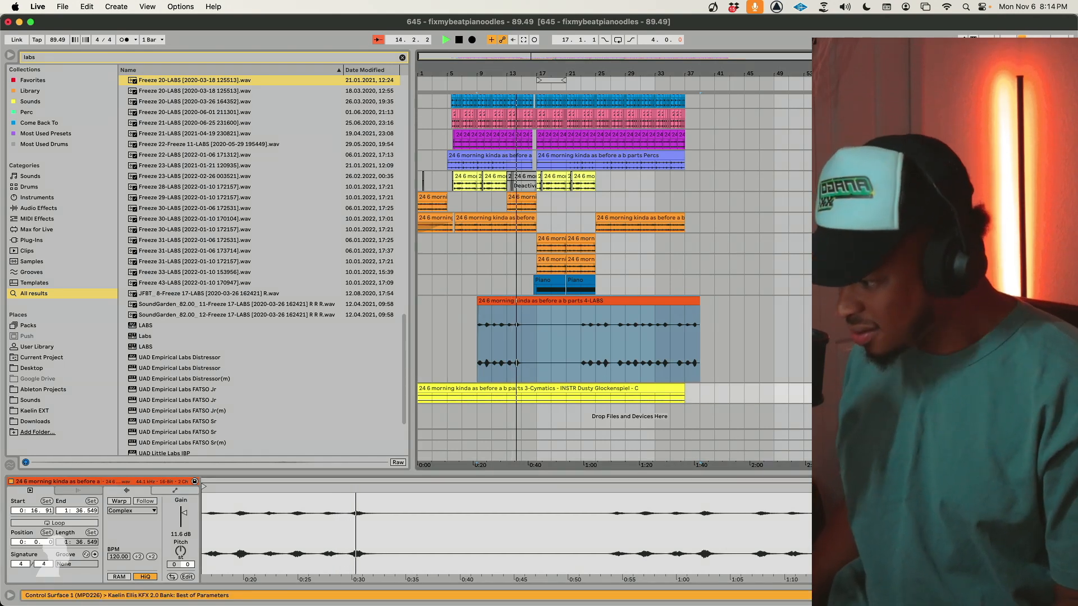
pyautogui.press('u')
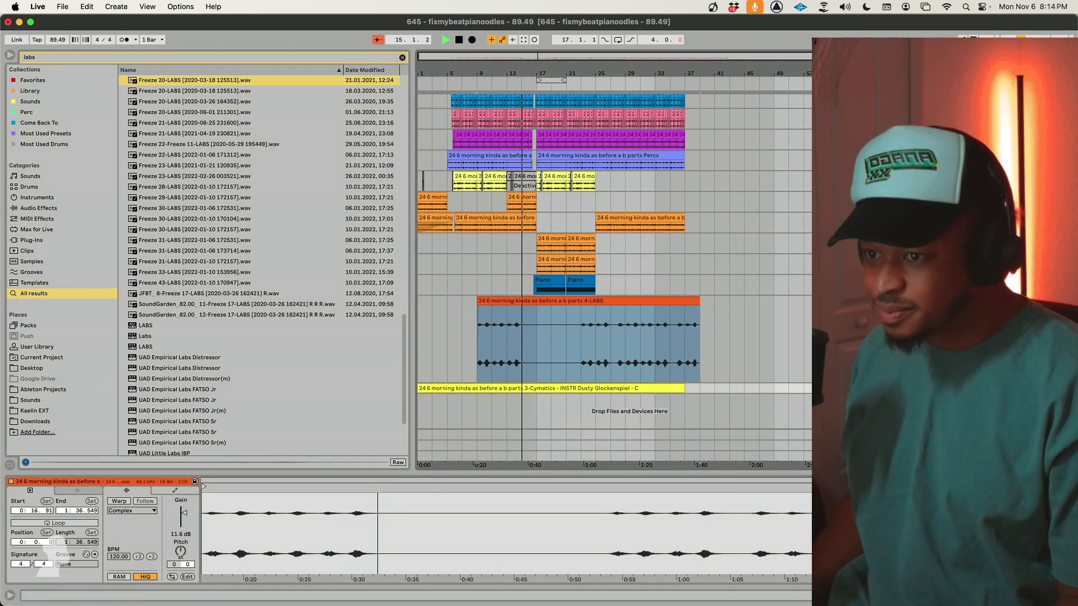
pyautogui.hotkey('alt', '+')
pyautogui.hotkey('alt', '+')
pyautogui.hotkey('alt', '+')
pyautogui.hotkey('alt', '+')
pyautogui.hotkey('alt', '+')
pyautogui.hotkey('alt', '+')
pyautogui.hotkey('alt', '+')
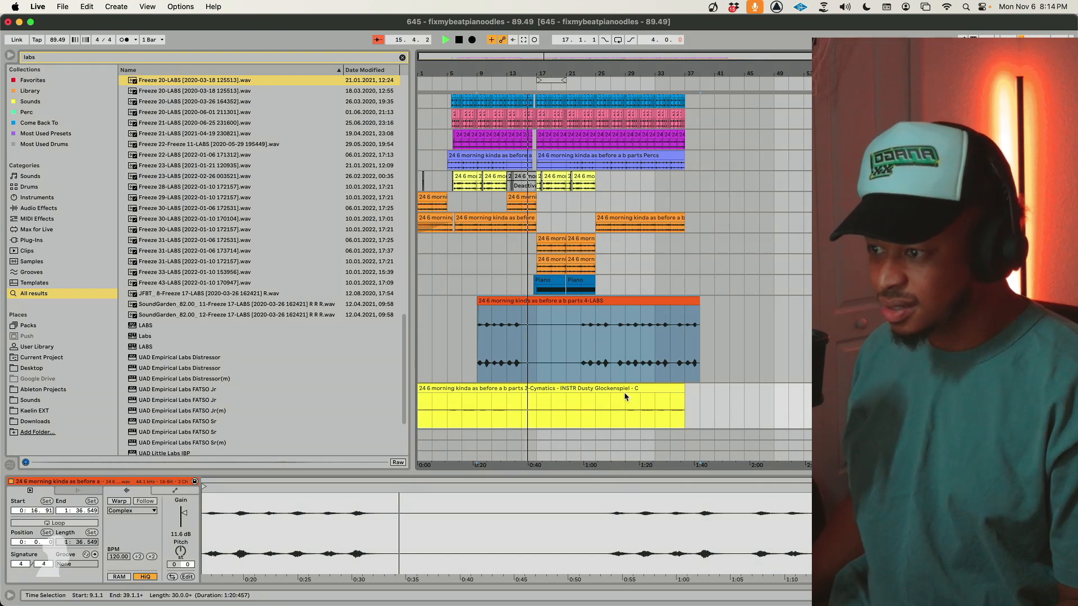
# Play the arrangement from bar 5 and raise the Dusty Glockenspiel clip's gain to 7.25 dB.
pyautogui.scroll(-3, 626, 397)
pyautogui.press('space')
pyautogui.click(450, 373)
pyautogui.press('space')
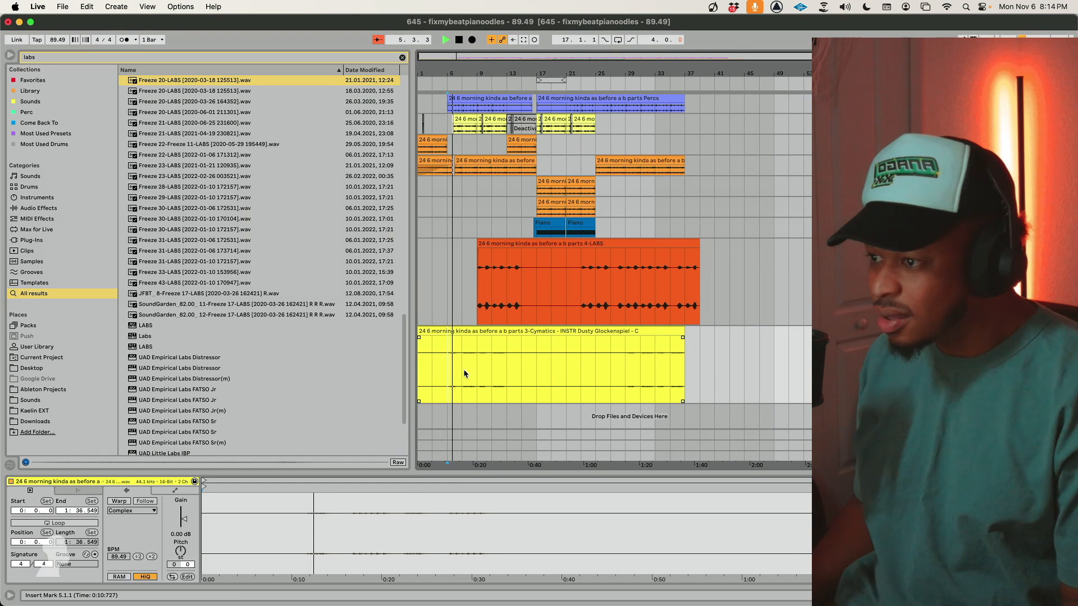
pyautogui.moveTo(450, 371); pyautogui.dragTo(521, 370)
pyautogui.click(479, 335)
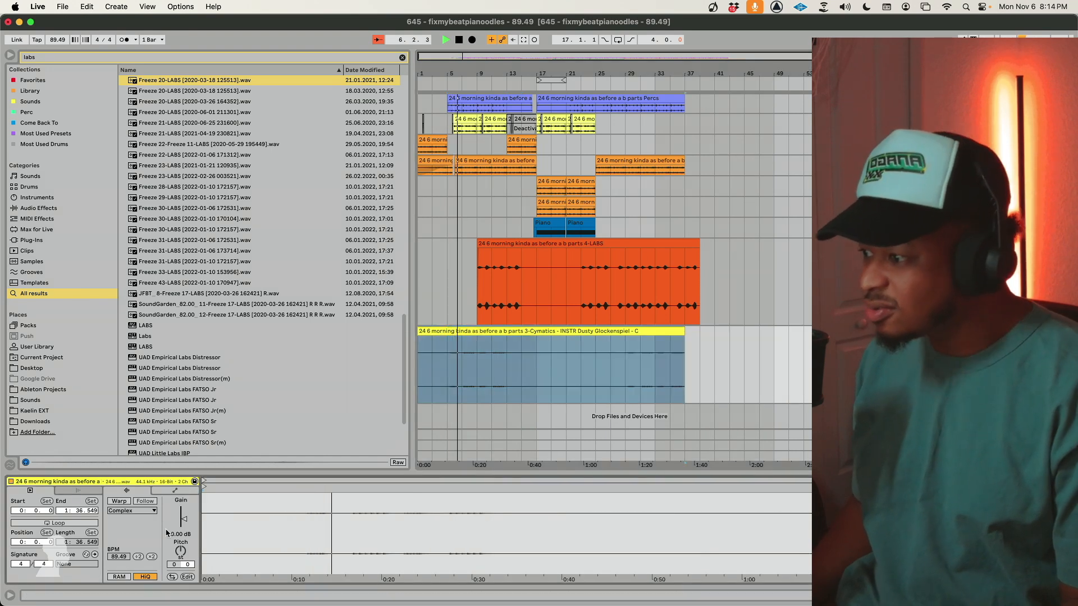
pyautogui.moveTo(184, 519); pyautogui.dragTo(184, 516)
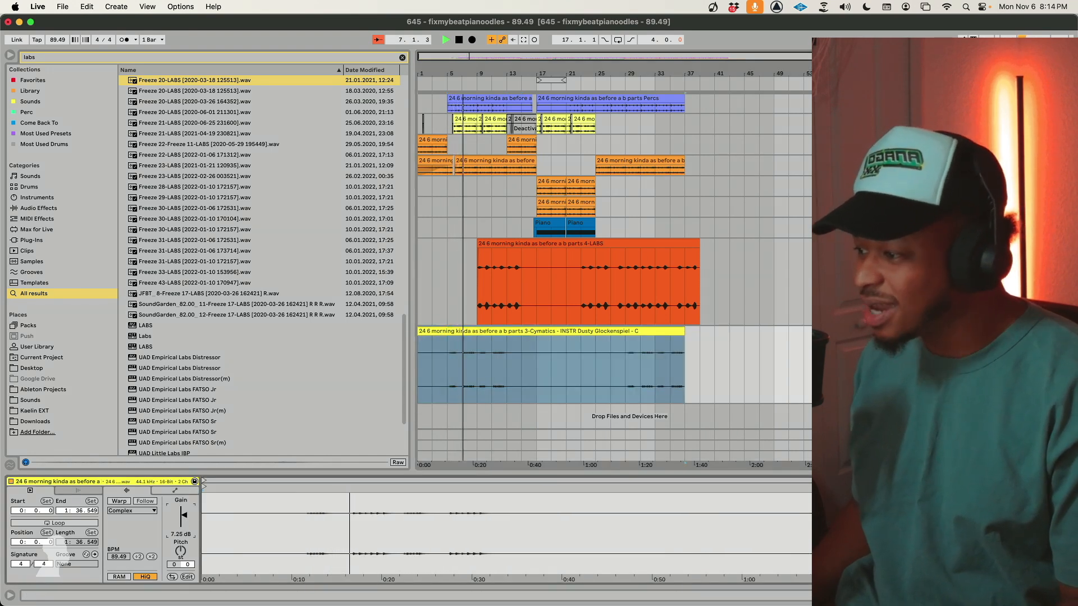
# Set Sample Delay to 6.92 ms in the Dusty Glockenspiel track's effect rack.
pyautogui.hotkey('shift', 'Tab')
pyautogui.moveTo(155, 563); pyautogui.dragTo(155, 549)
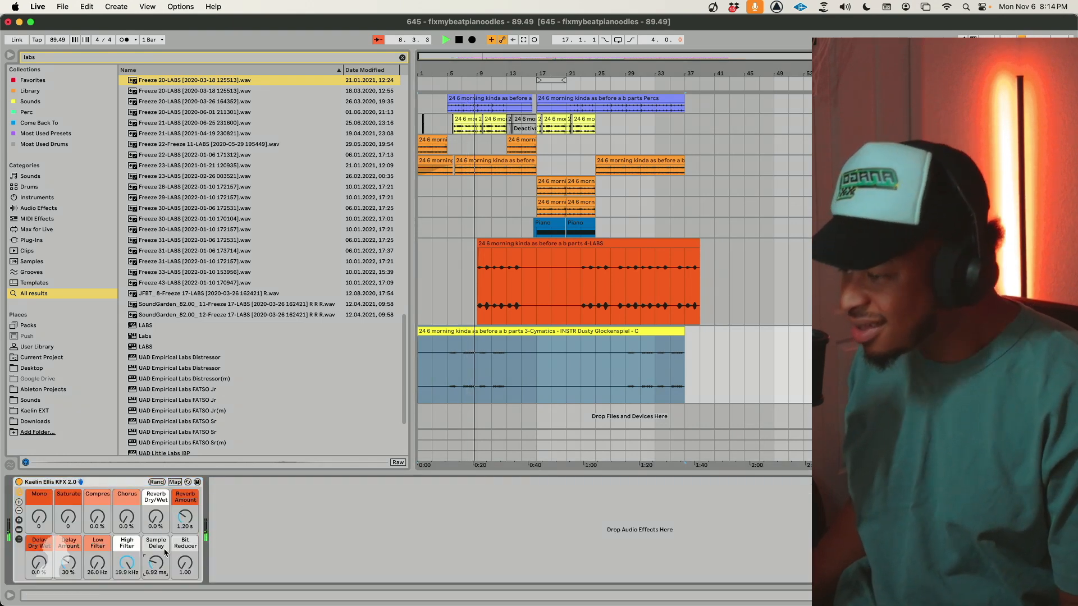
pyautogui.click(496, 383)
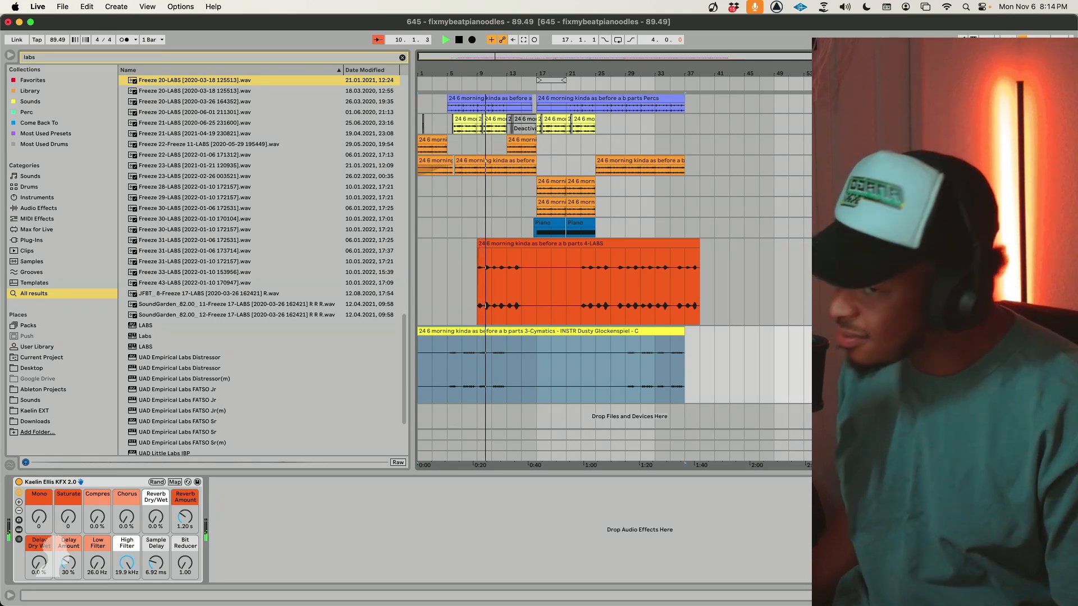
# Move the Dusty Glockenspiel section from bars 5–13 to bars 9–17.
pyautogui.moveTo(504, 372); pyautogui.dragTo(454, 377)
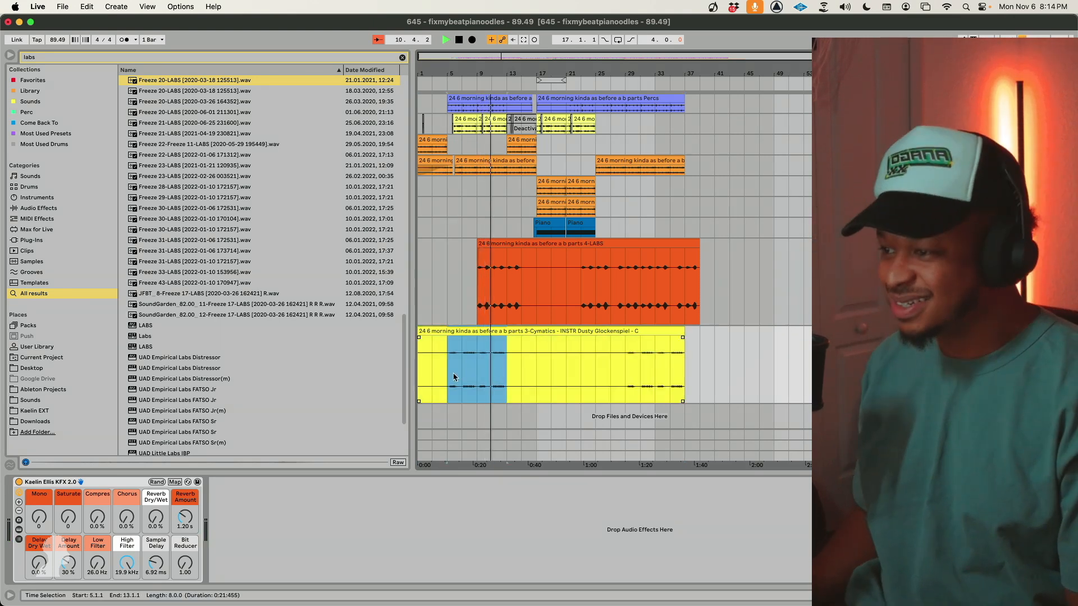
pyautogui.moveTo(561, 372); pyautogui.dragTo(510, 381)
pyautogui.click(459, 375)
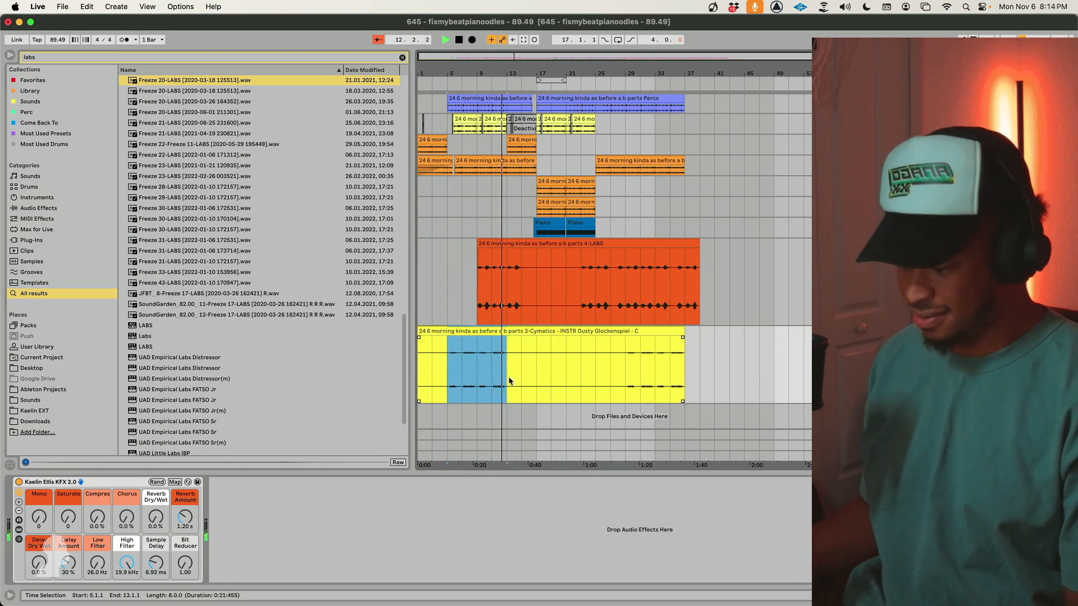
pyautogui.press('Right')
pyautogui.press('Right')
pyautogui.press('Right')
pyautogui.press('Right')
pyautogui.press('Left')
pyautogui.press('Left')
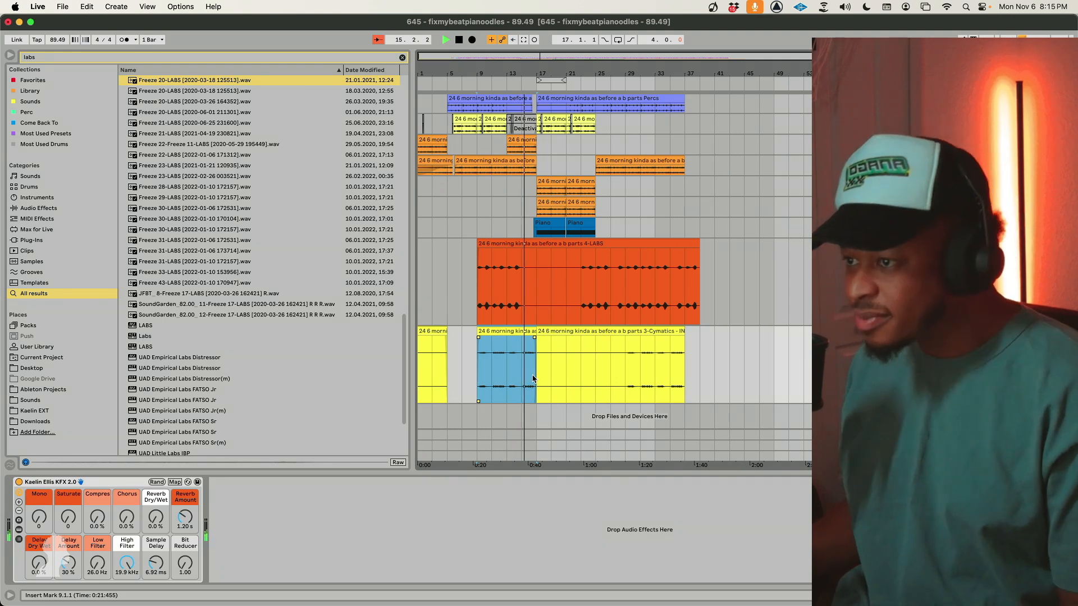
# Lower Delay Amount to 0.0 % in the hi-hat loop track's effect rack and expand the rack's Delay device.
pyautogui.scroll(5, 560, 377)
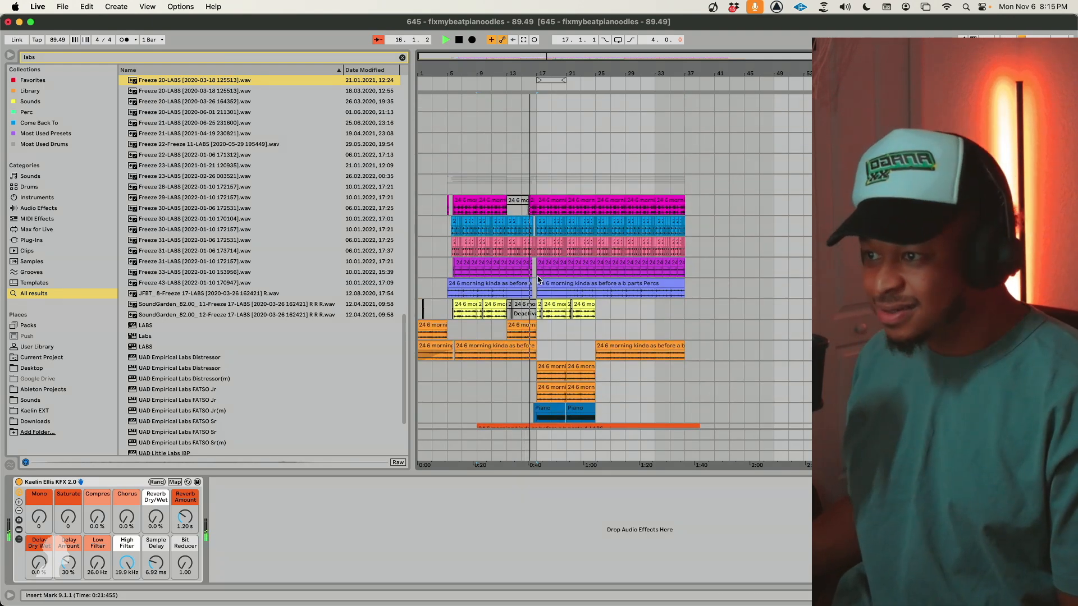
pyautogui.moveTo(545, 276); pyautogui.dragTo(583, 289)
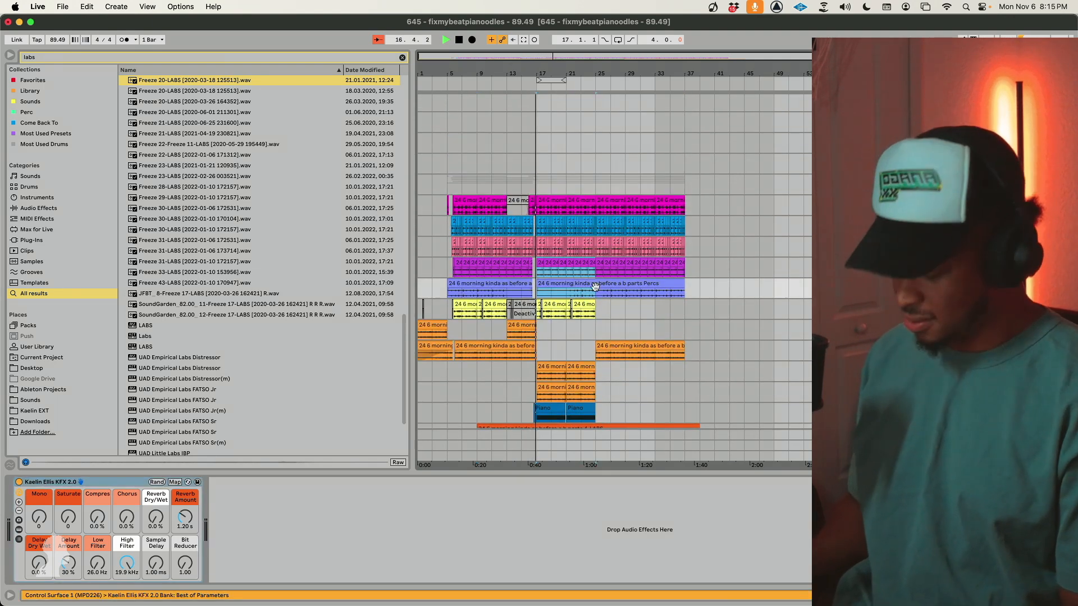
pyautogui.click(865, 243)
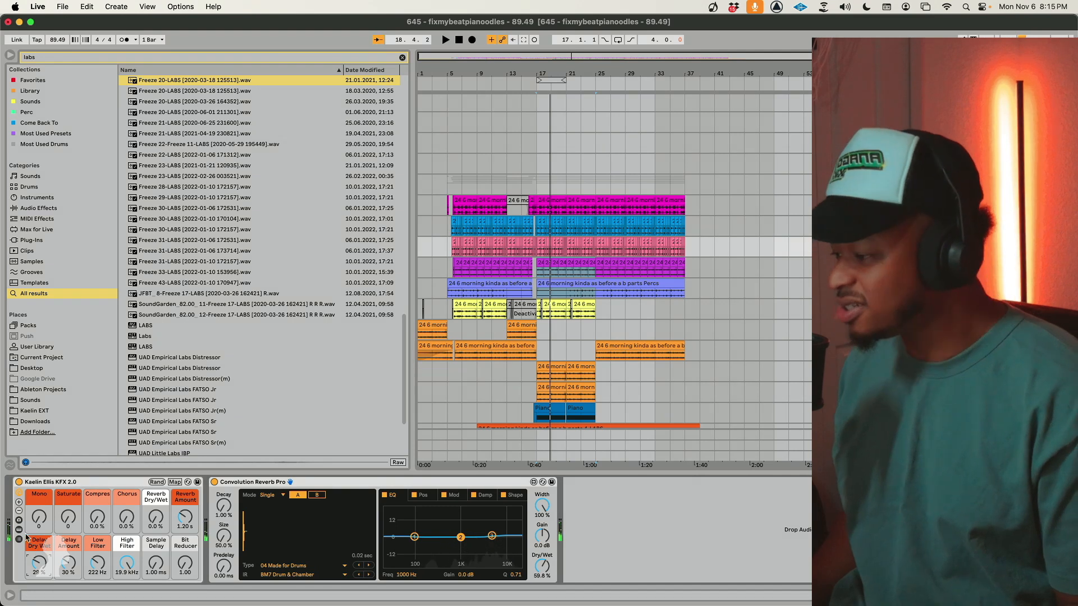
pyautogui.moveTo(67, 569); pyautogui.dragTo(67, 597)
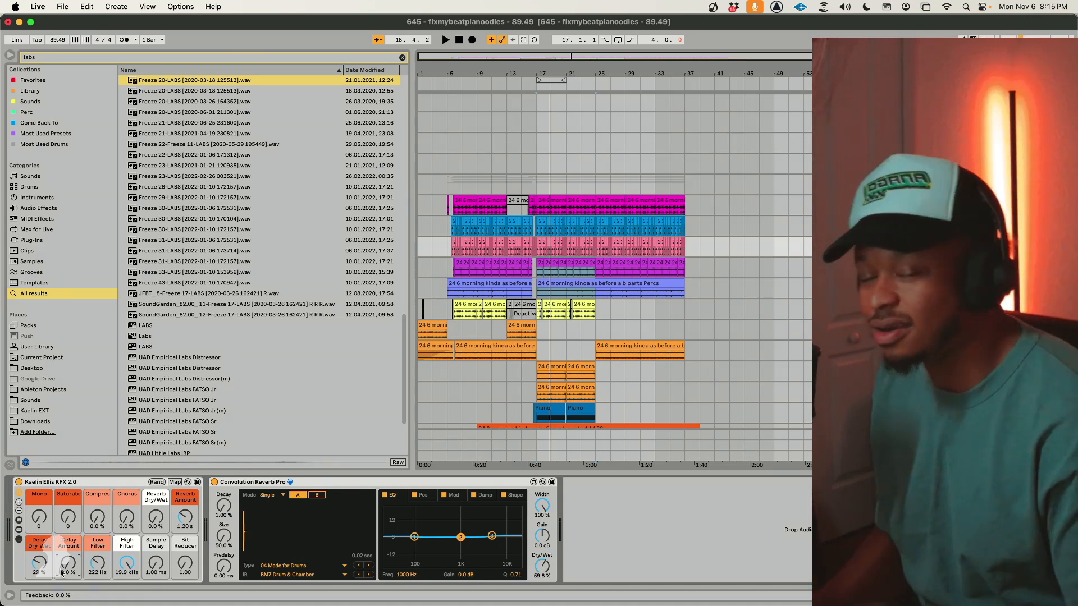
pyautogui.click(18, 532)
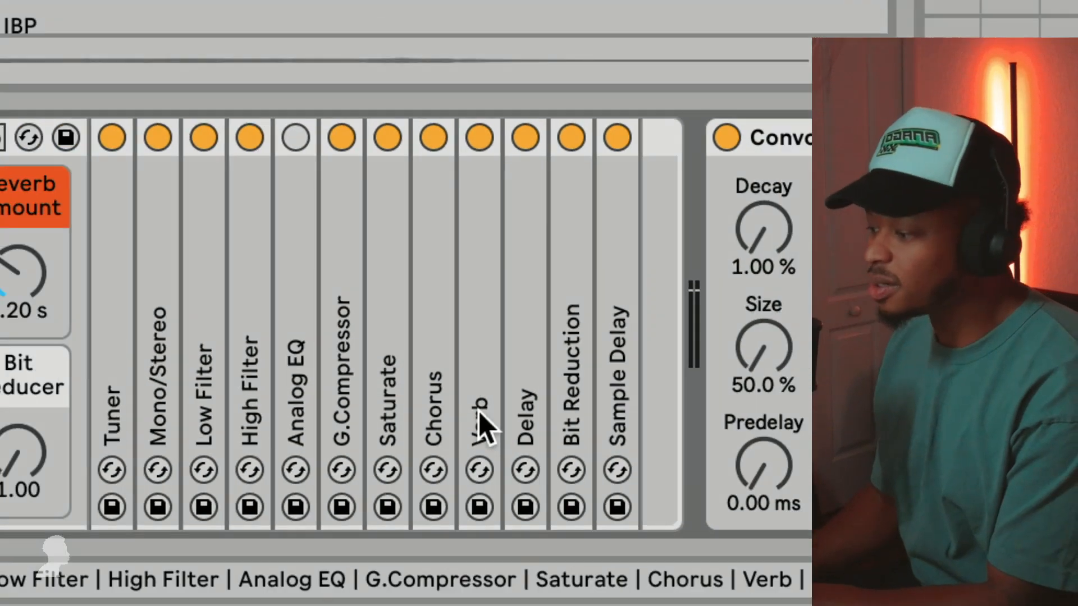
pyautogui.doubleClick(513, 438)
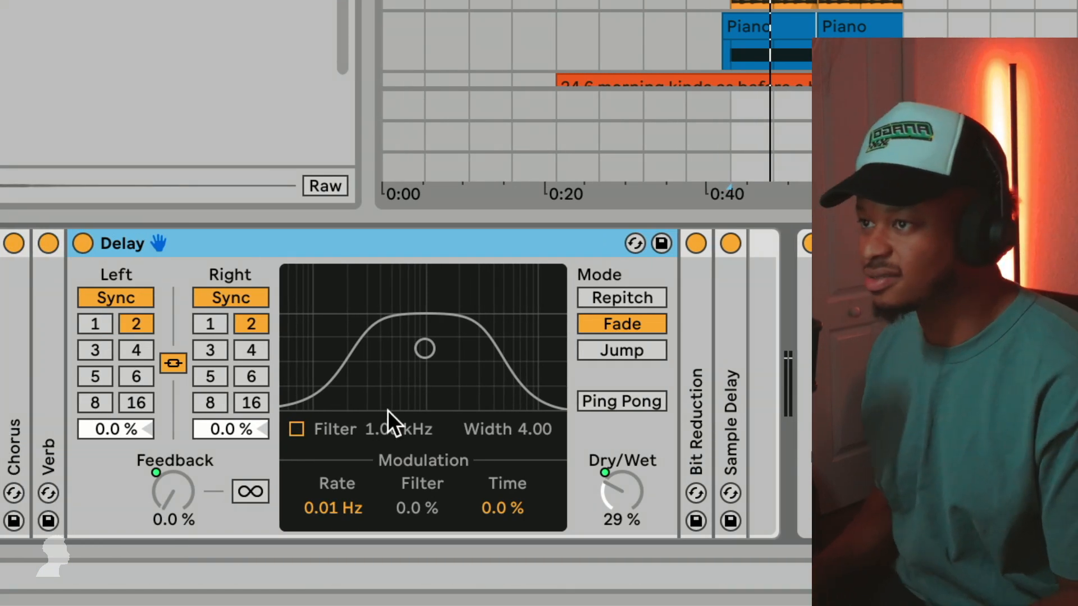
# During playback, set the hi-hat loop's synced delay time to 3 sixteenths and Delay Amount to 33 %.
pyautogui.press('space')
pyautogui.click(212, 351)
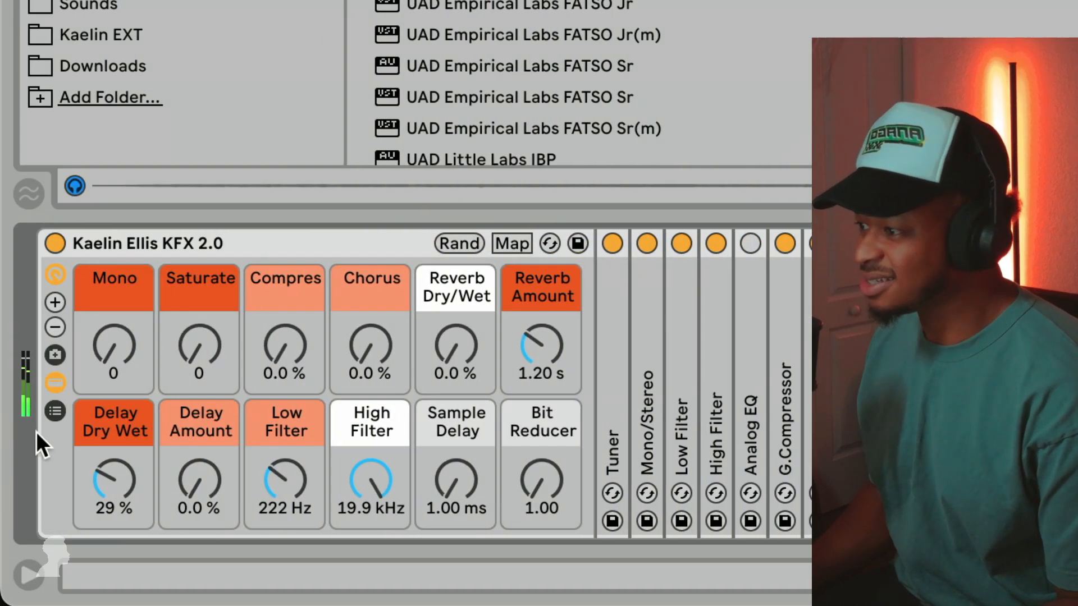
pyautogui.moveTo(199, 480); pyautogui.dragTo(200, 468)
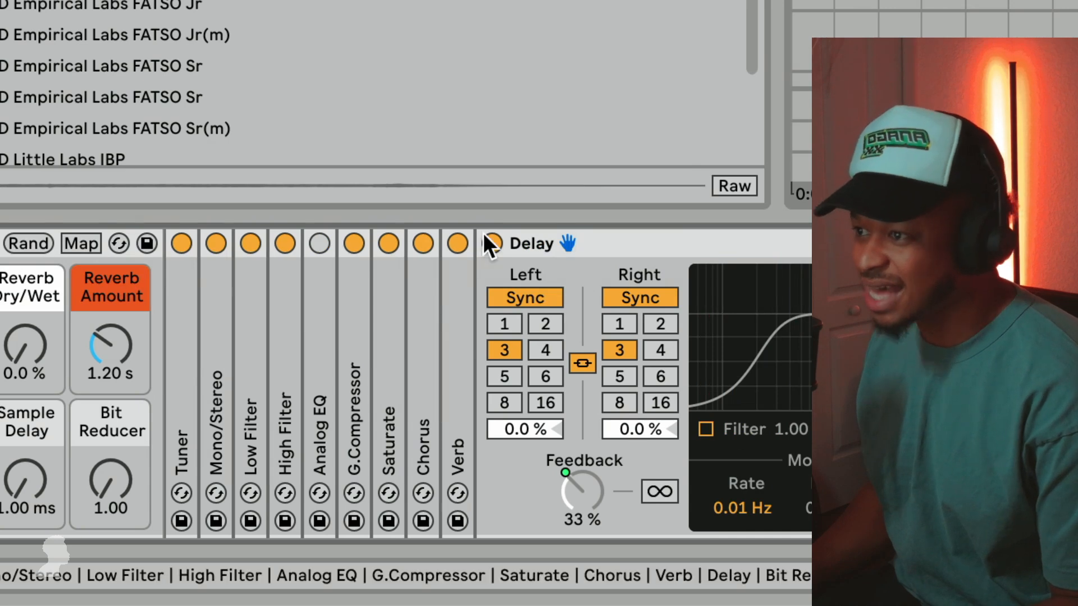
# Bypass and re-enable the hi-hat loop's Delay to compare the sound, and play the section from bar 17.
pyautogui.click(485, 234)
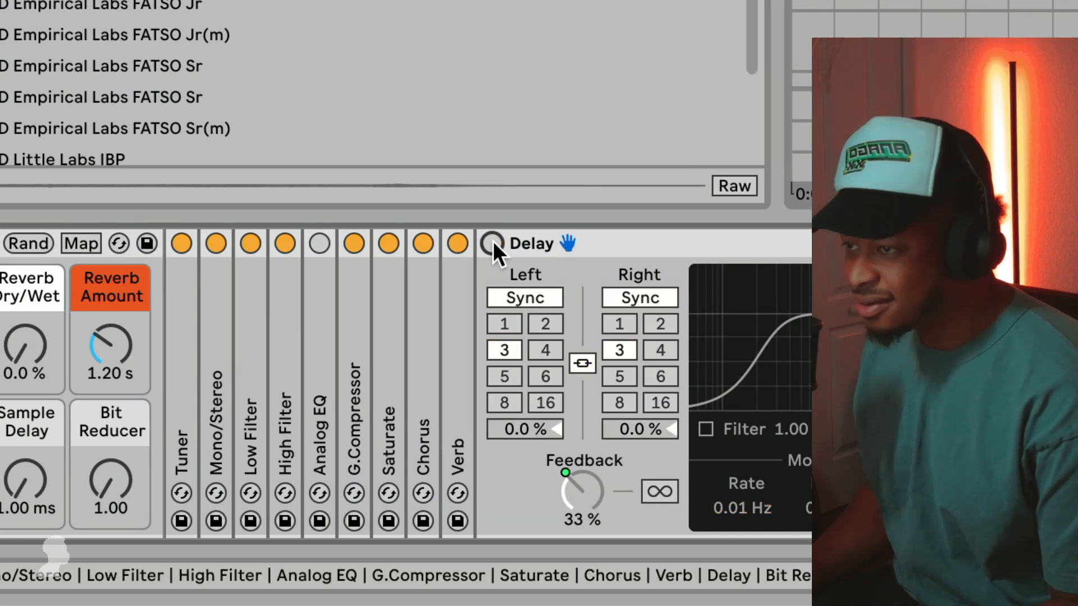
pyautogui.click(493, 244)
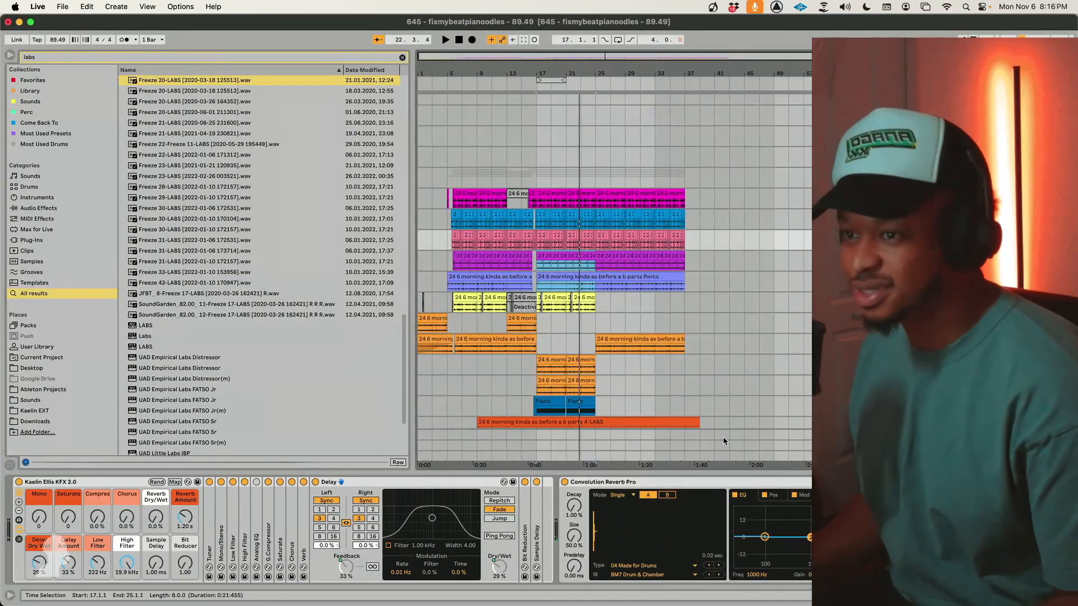
pyautogui.press('space')
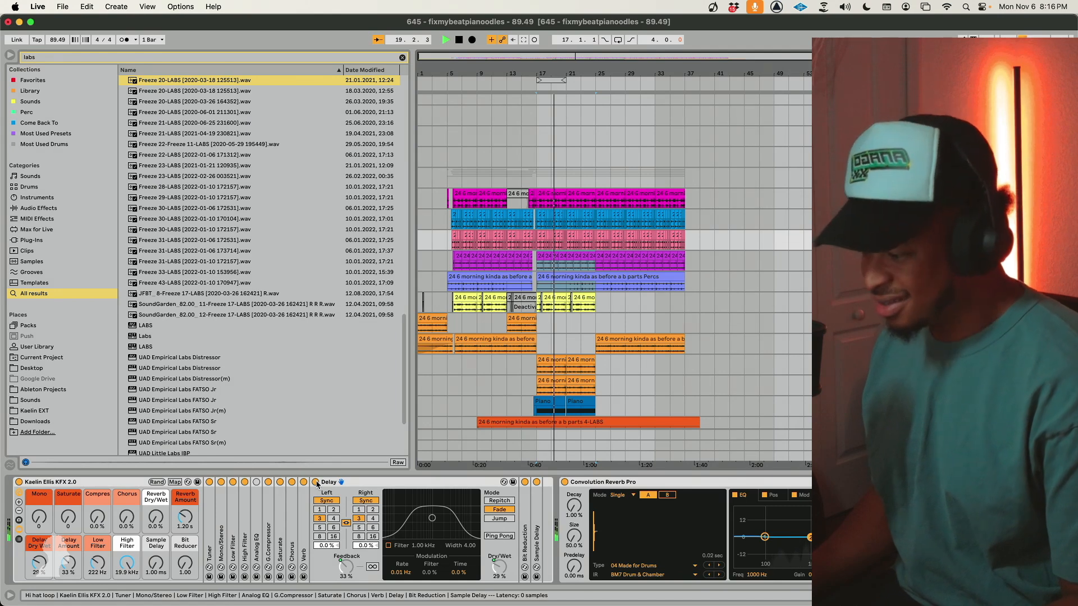
# Filter the hi-hat Delay at 2.82 kHz with a width of 4.41 and set Delay Dry/Wet to 31 %.
pyautogui.moveTo(431, 525); pyautogui.dragTo(449, 516)
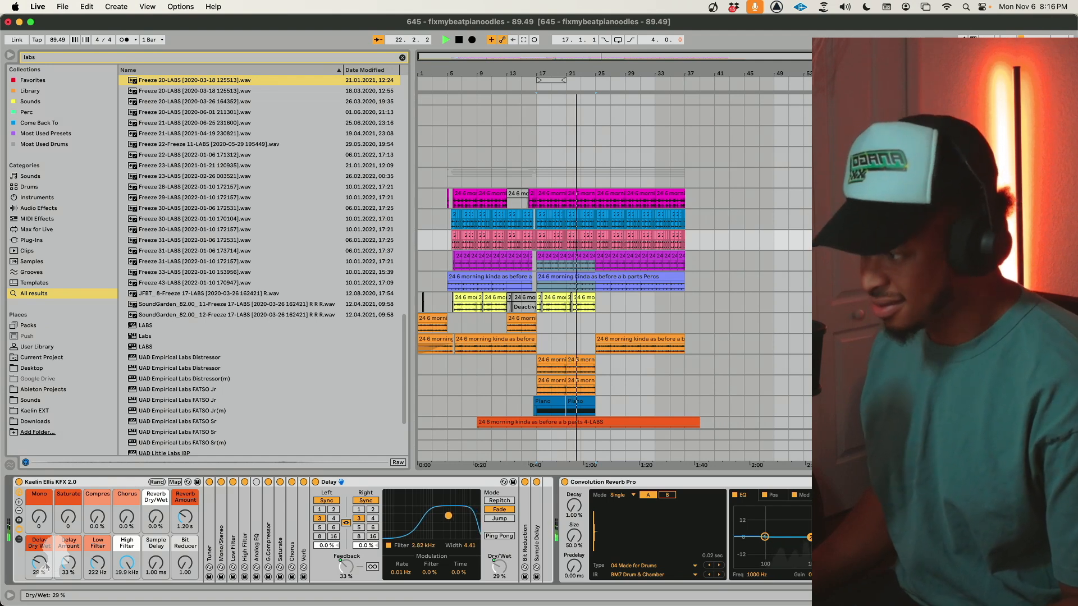
pyautogui.moveTo(45, 563); pyautogui.dragTo(45, 584)
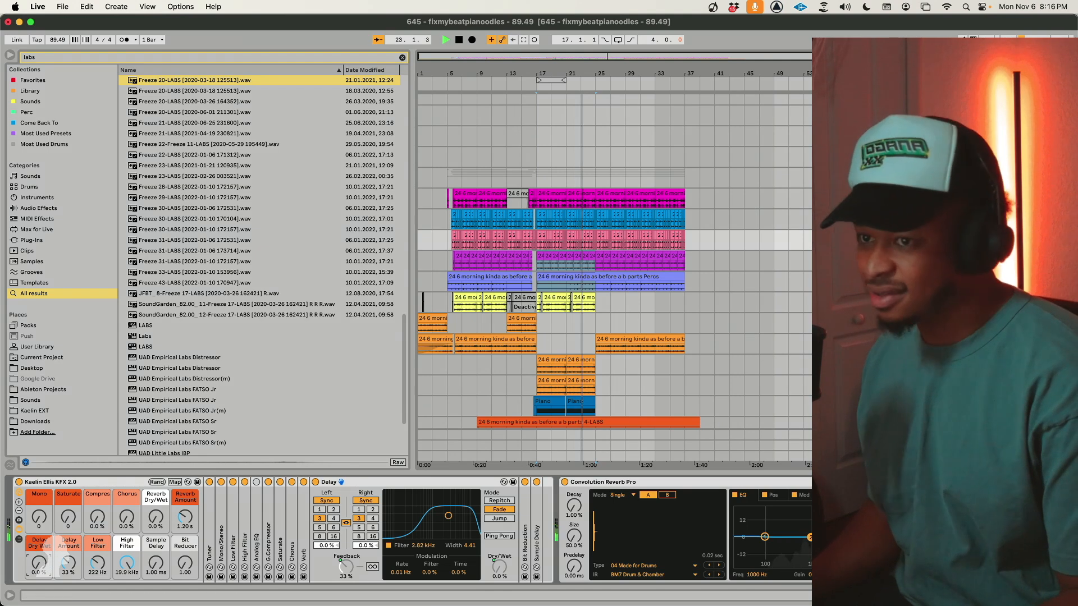
pyautogui.moveTo(39, 563)
pyautogui.mouseDown()
pyautogui.moveTo(39, 553)
pyautogui.moveTo(49, 562)
pyautogui.mouseUp()
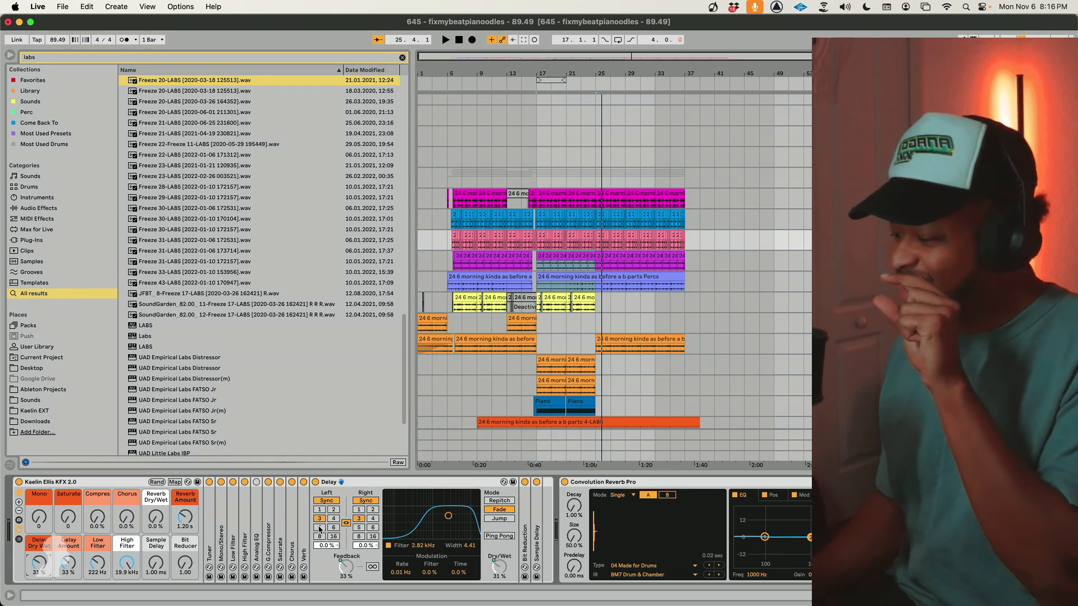
# Listen to the hi-hat loop from bar 17 with the Delay switched off and on.
pyautogui.click(315, 481)
pyautogui.press('space')
pyautogui.click(315, 482)
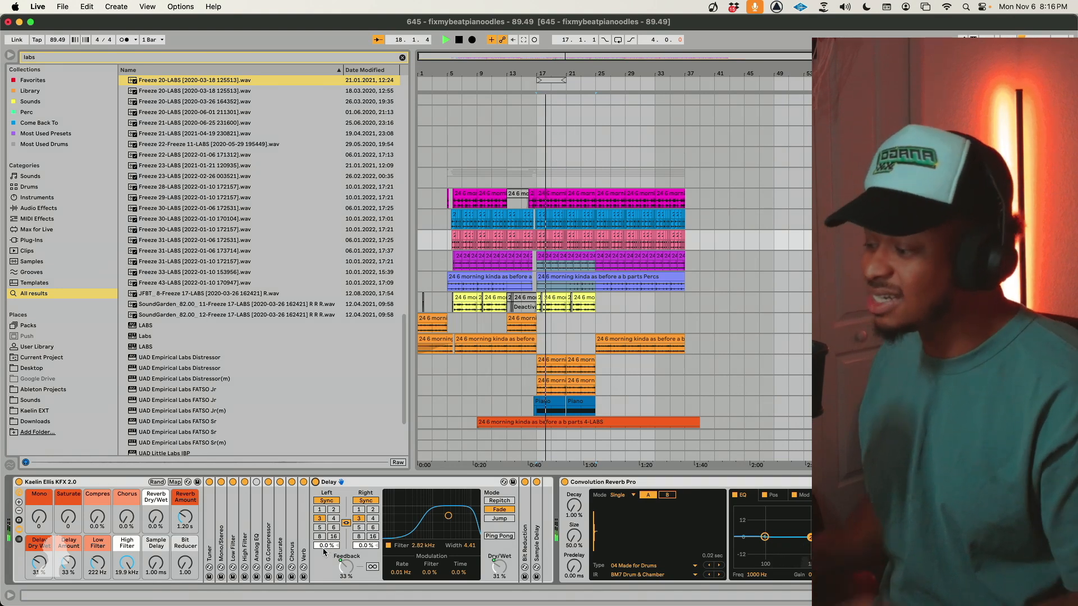
pyautogui.press('space')
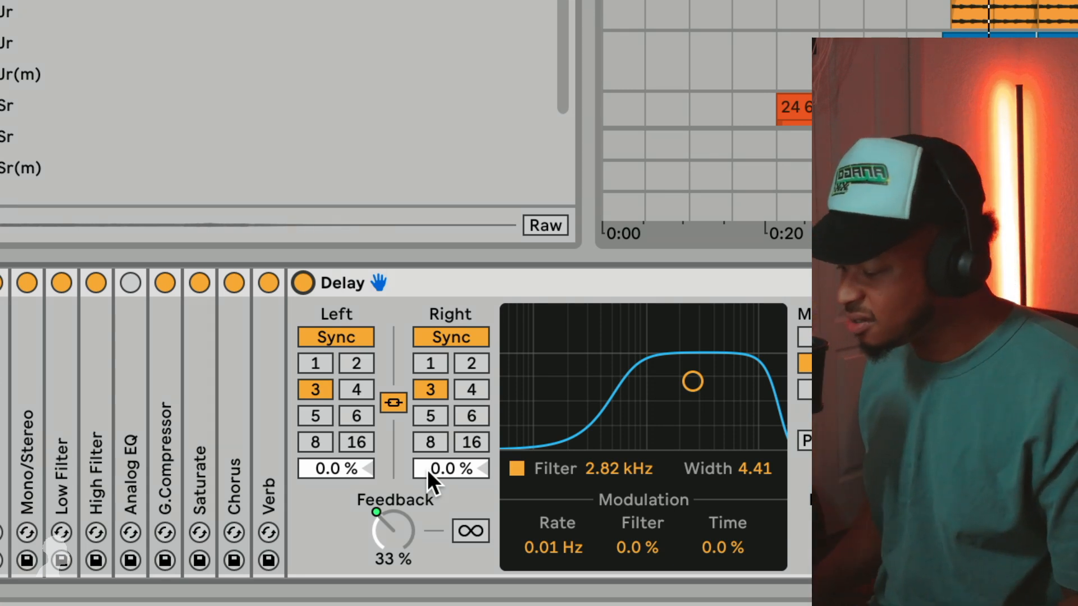
# Offset the hi-hat Delay's left and right times by 10 % and lower Delay Amount to 0.0 %.
pyautogui.click(336, 468)
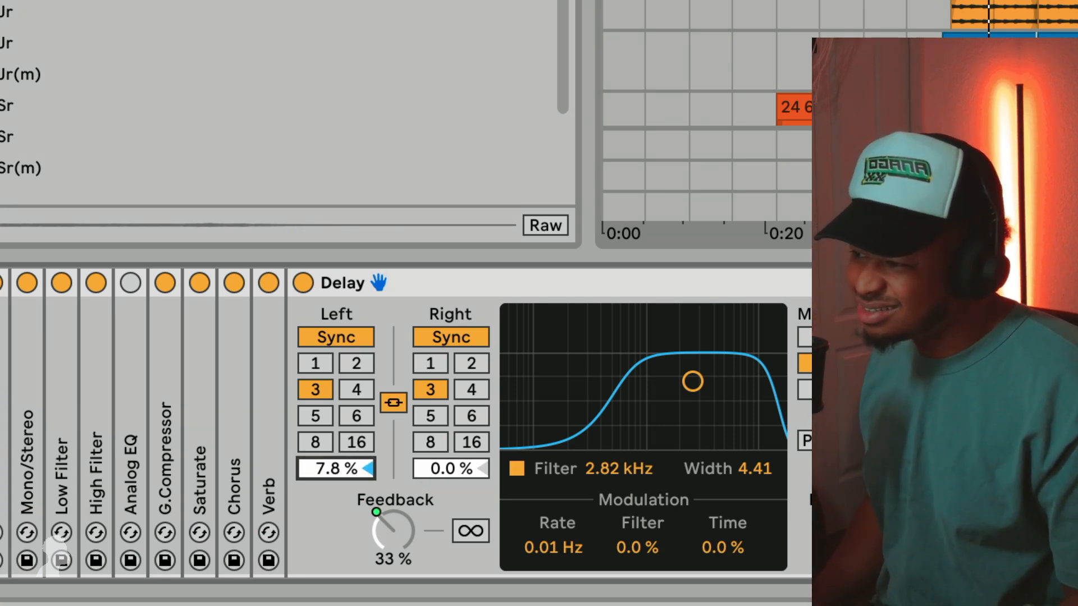
pyautogui.write('10')
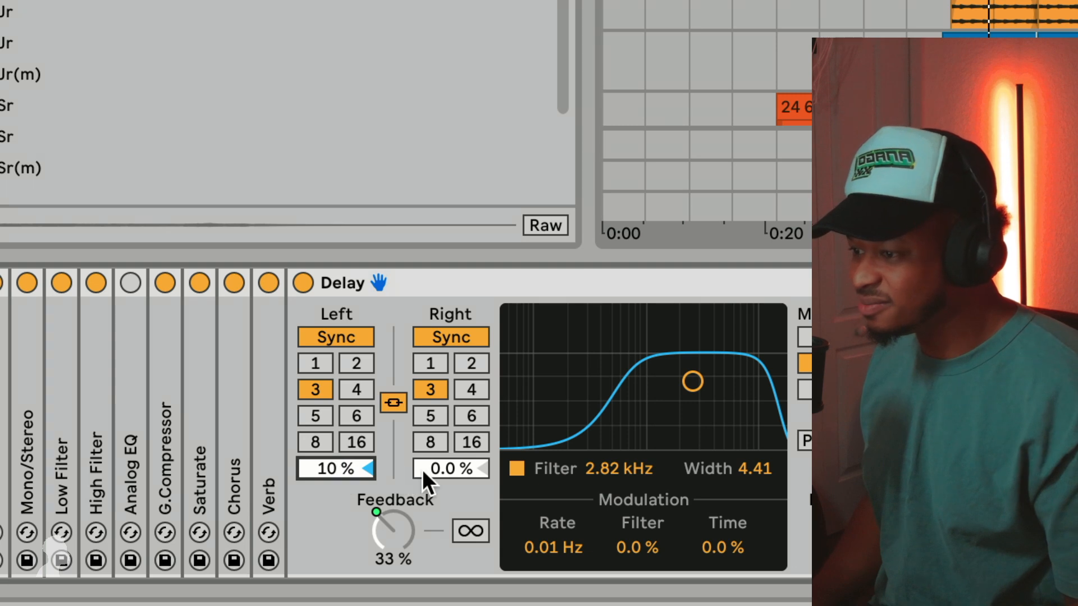
pyautogui.click(425, 471)
pyautogui.write('10')
pyautogui.press('Return')
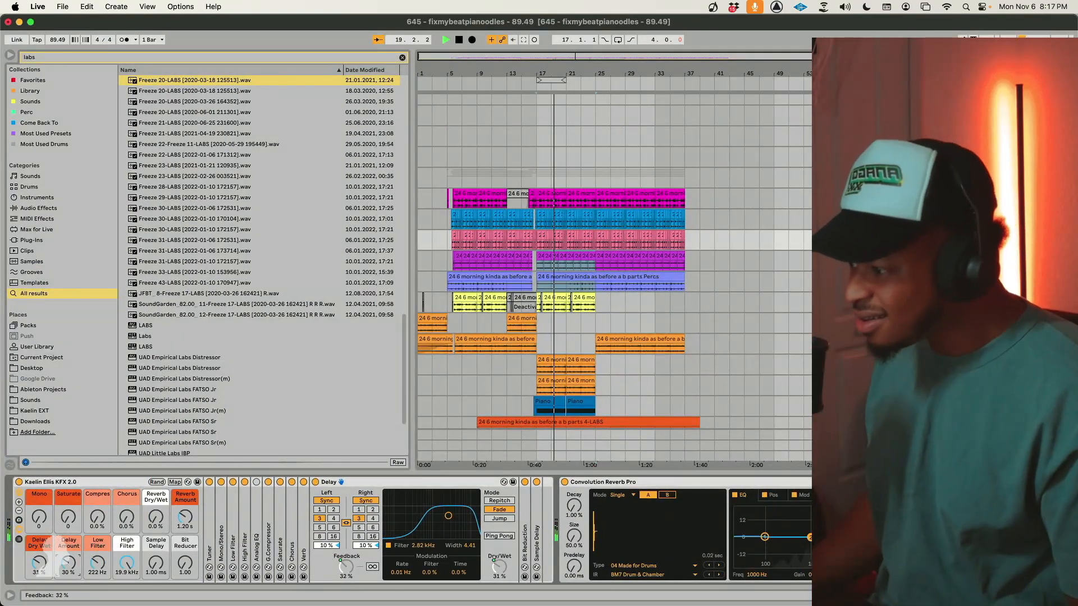
pyautogui.moveTo(67, 563); pyautogui.dragTo(67, 590)
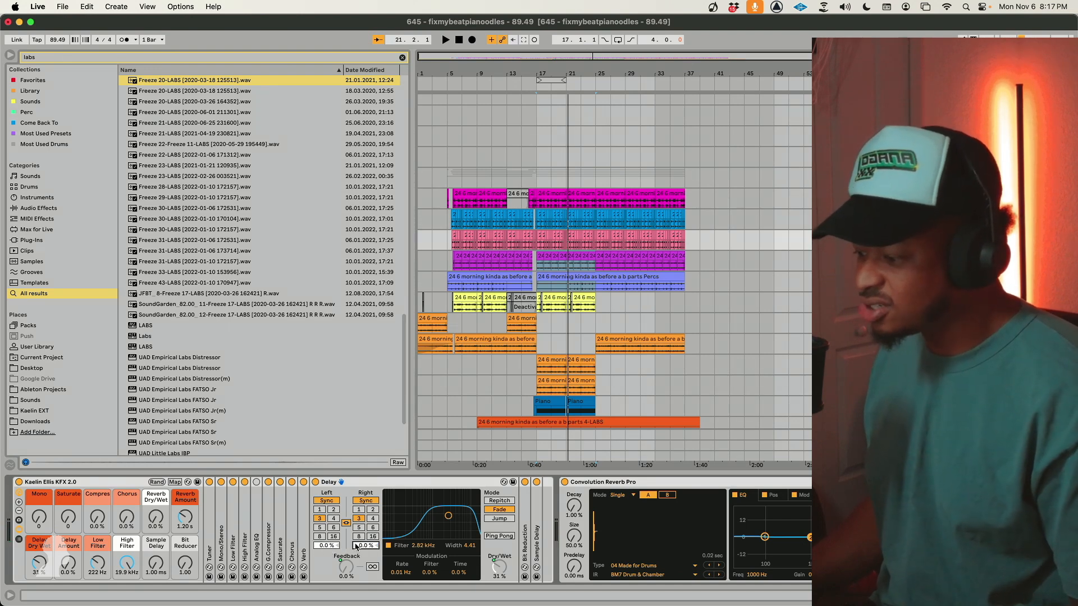
# Set the hi-hat loop's Saturate to 13 and Low Filter to 234 Hz while playing from bar 17.
pyautogui.press('space')
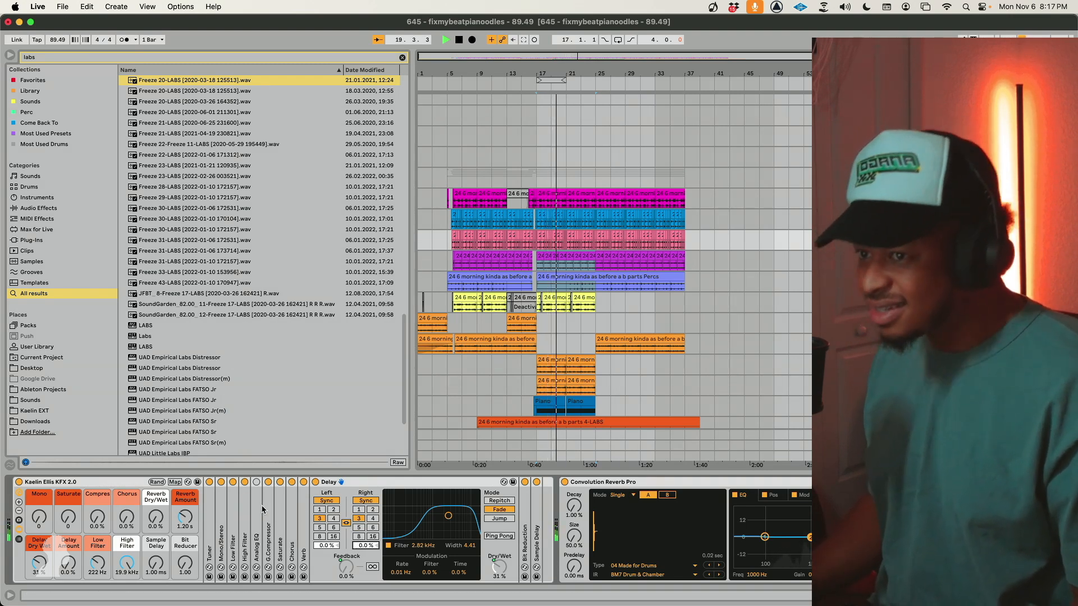
pyautogui.moveTo(99, 574); pyautogui.dragTo(99, 573)
pyautogui.moveTo(68, 520); pyautogui.dragTo(68, 509)
# Try hi-hat Delay time offsets of 10 % on both sides and -10 % on the left while listening from bar 17.
pyautogui.click(327, 547)
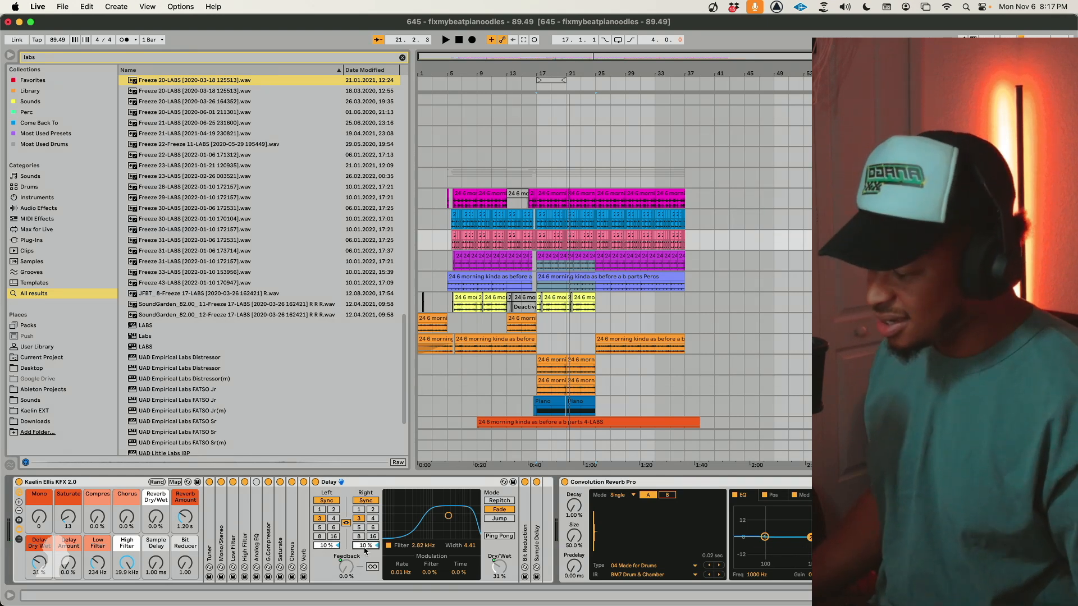
pyautogui.press('space')
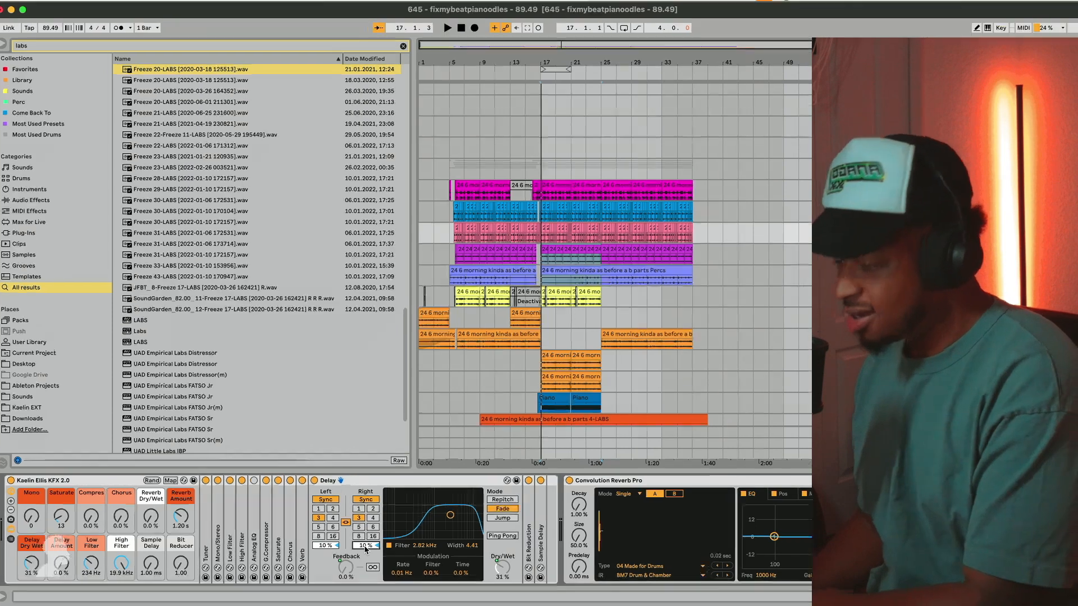
pyautogui.click(258, 444)
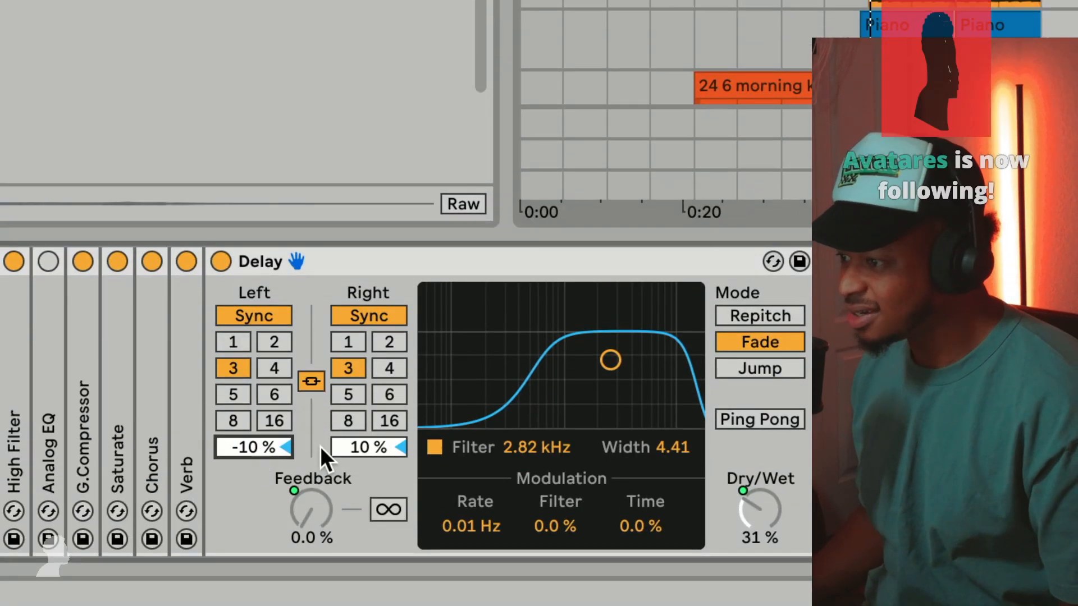
pyautogui.click(346, 446)
pyautogui.write('-4')
pyautogui.press('BackSpace')
pyautogui.write('10')
pyautogui.press('Return')
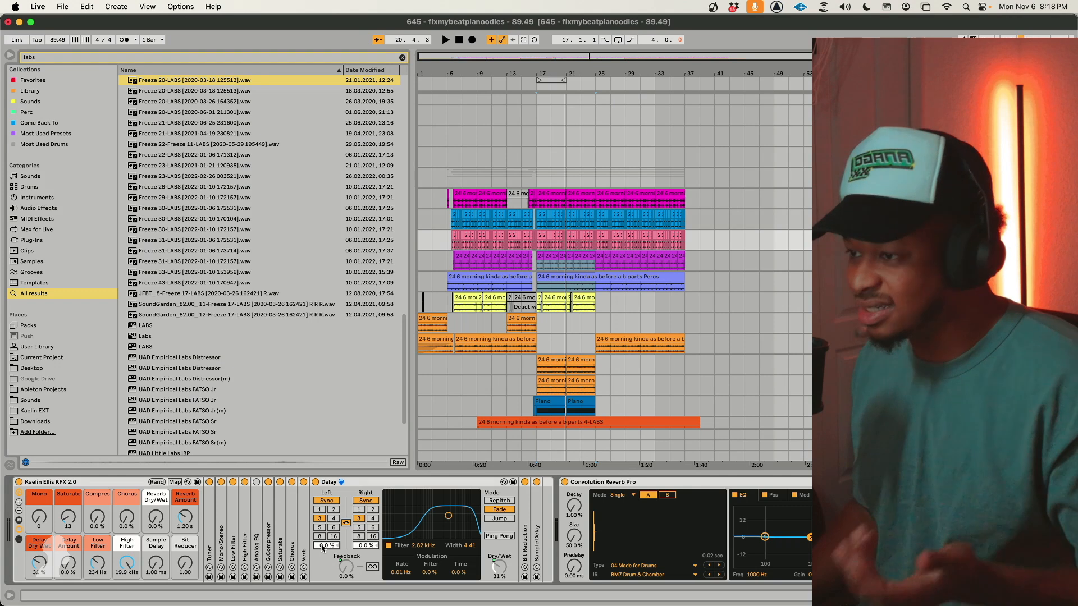
# Set the hi-hat Delay's left and right time offsets to 5.0 % during playback from bar 17.
pyautogui.press('space')
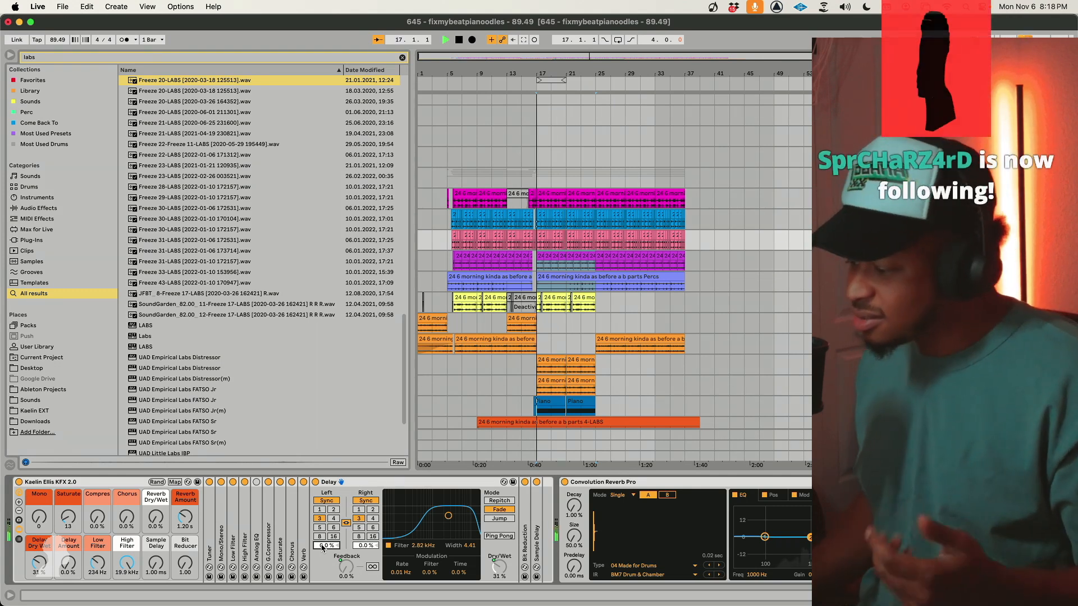
pyautogui.write('50')
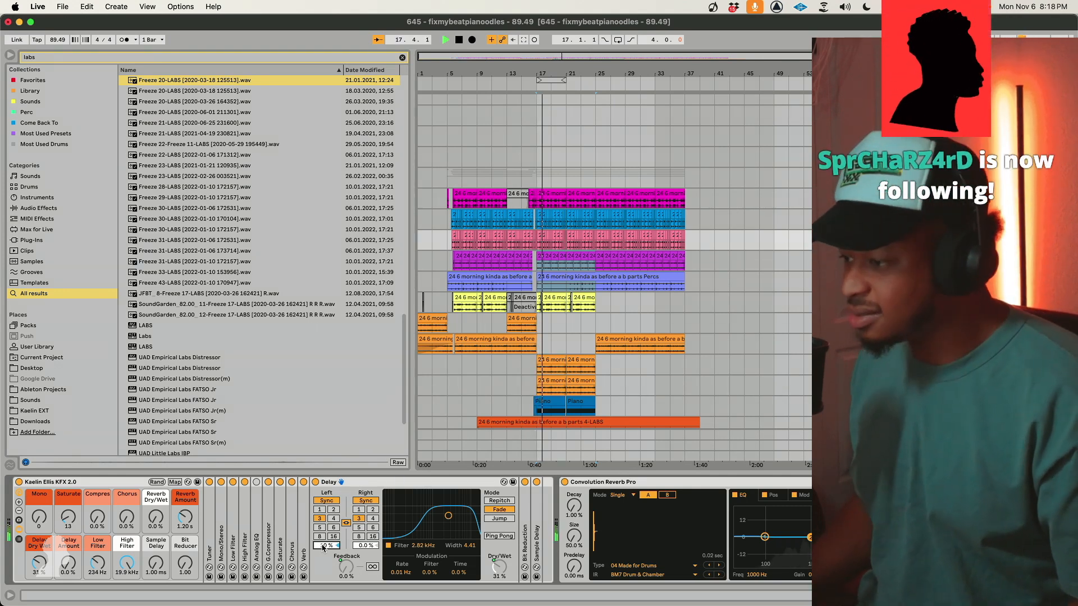
pyautogui.press('Return')
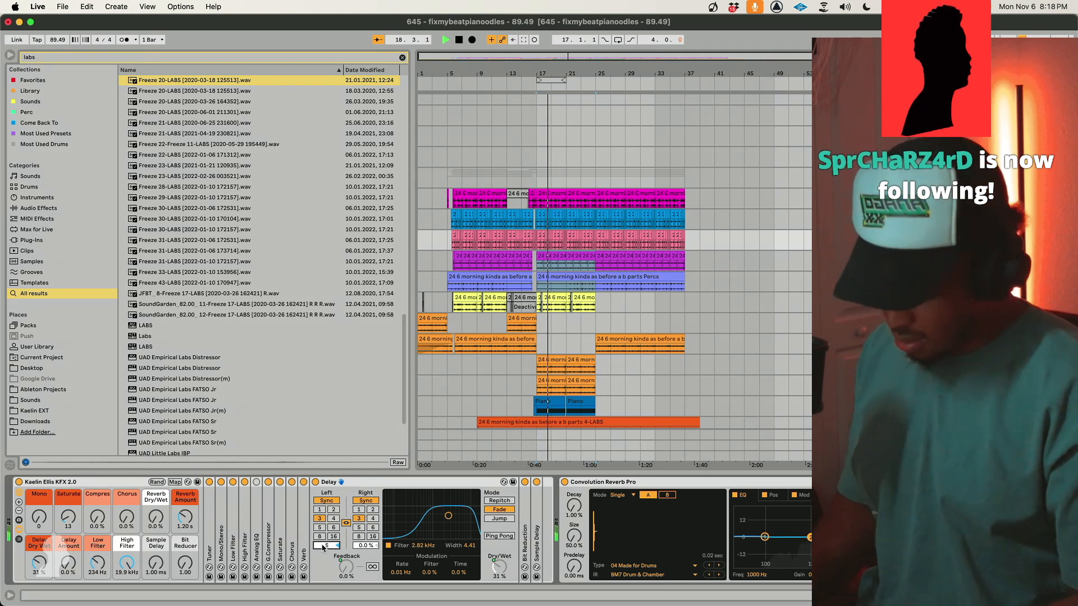
pyautogui.click(362, 548)
pyautogui.write('33')
pyautogui.press('Return')
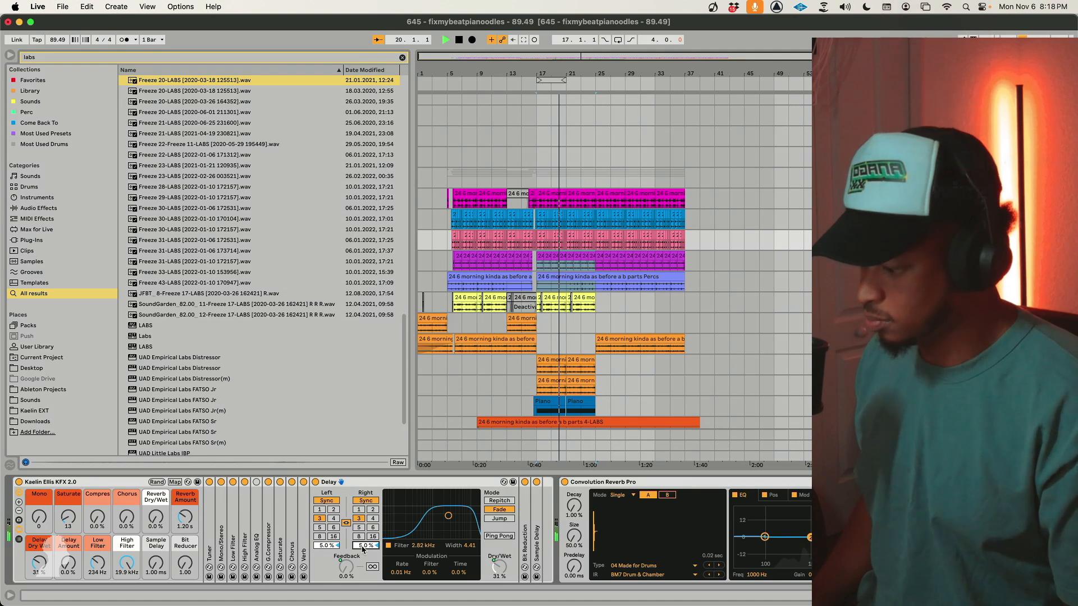
# Copy the shrimp fried rice clip at bars 13 to 17 to bar 21 on the same track.
pyautogui.scroll(5, 563, 423)
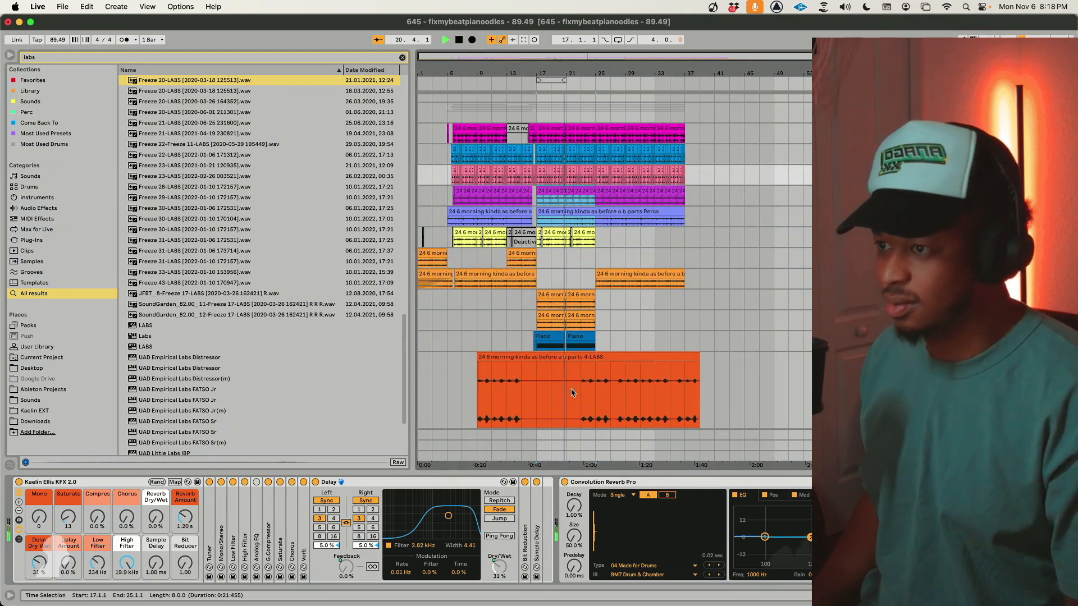
pyautogui.click(574, 277)
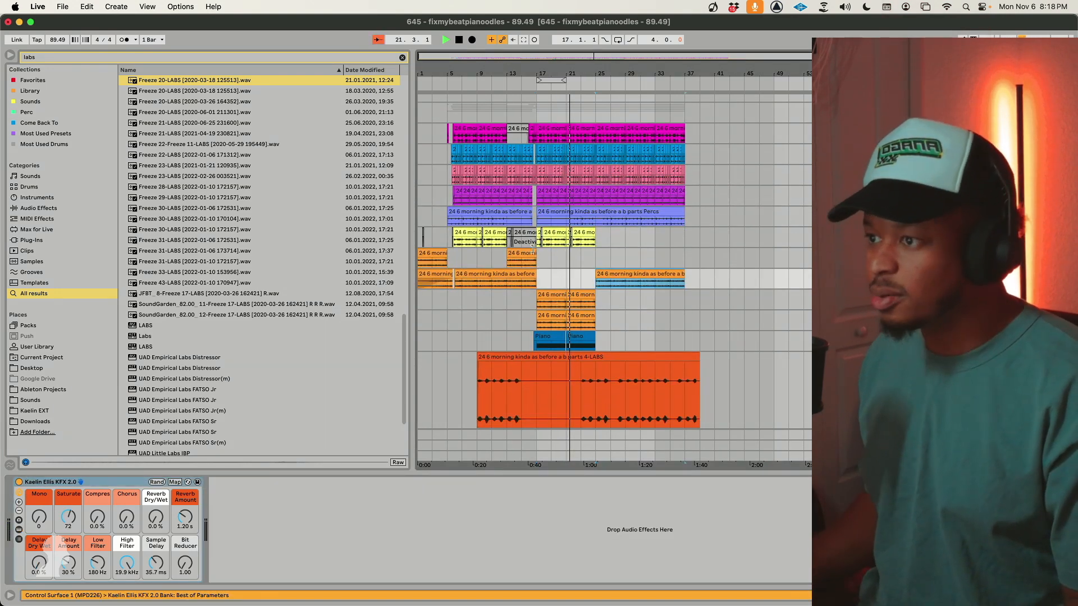
pyautogui.moveTo(516, 253); pyautogui.dragTo(579, 261)
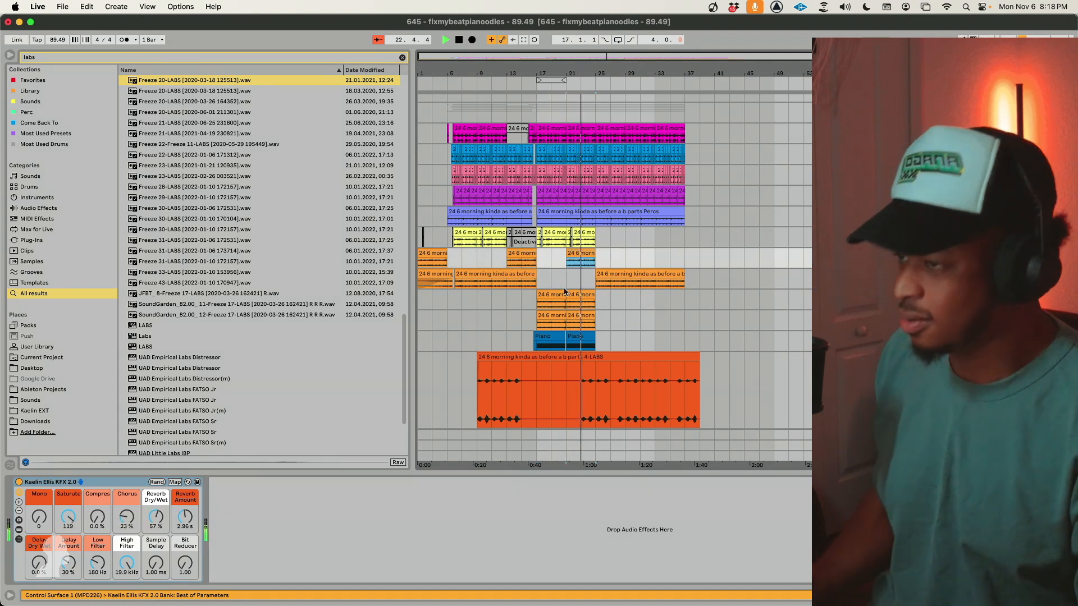
# Select the track directly above the kicks and play the arrangement from bar 25.
pyautogui.click(955, 212)
pyautogui.click(955, 112)
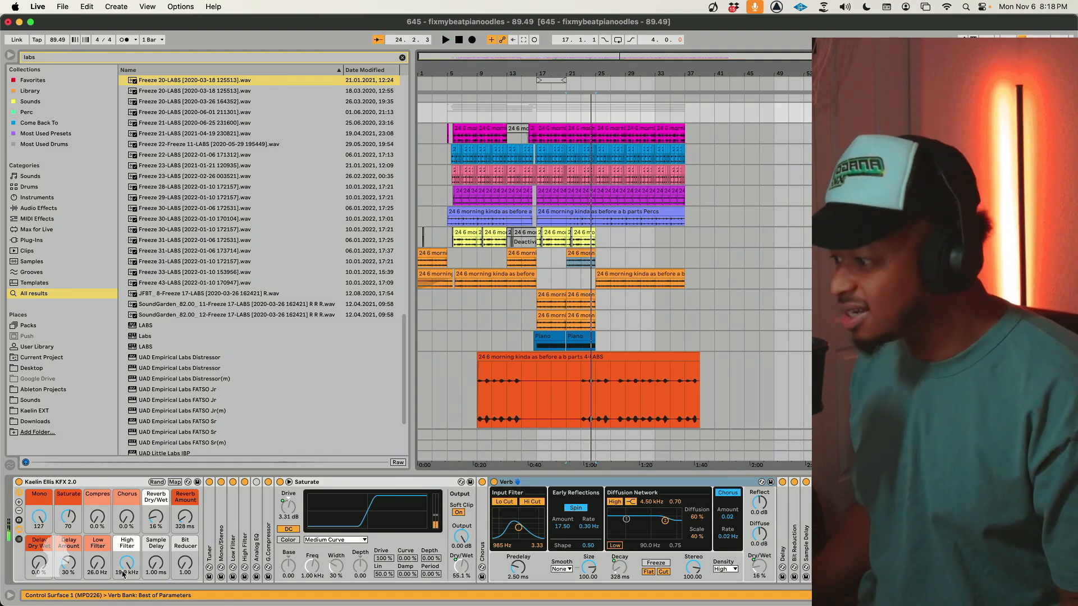
pyautogui.moveTo(568, 61); pyautogui.dragTo(614, 60)
pyautogui.click(601, 120)
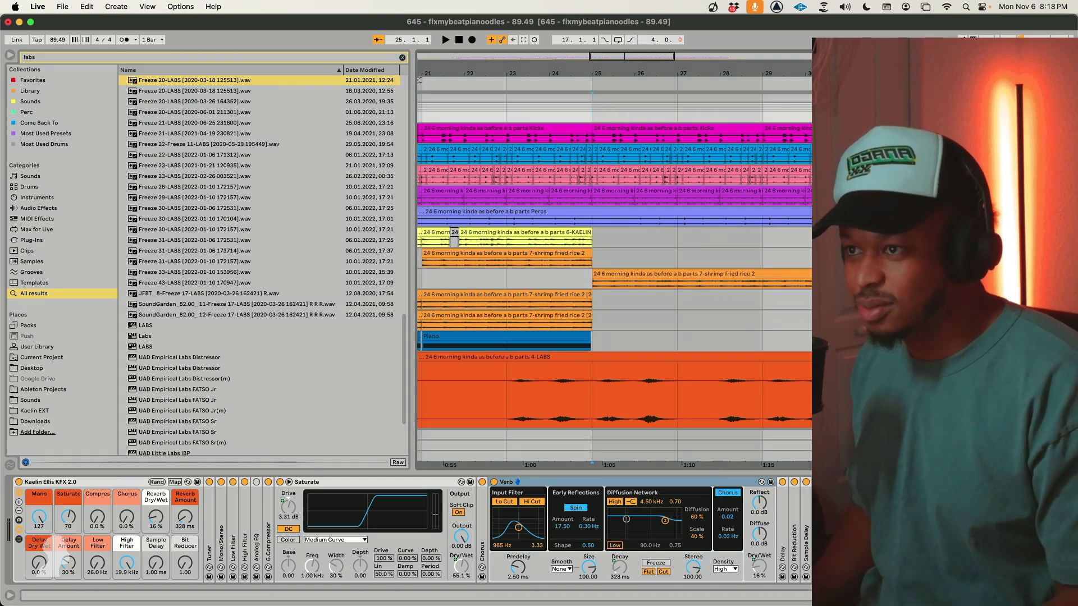
pyautogui.press('space')
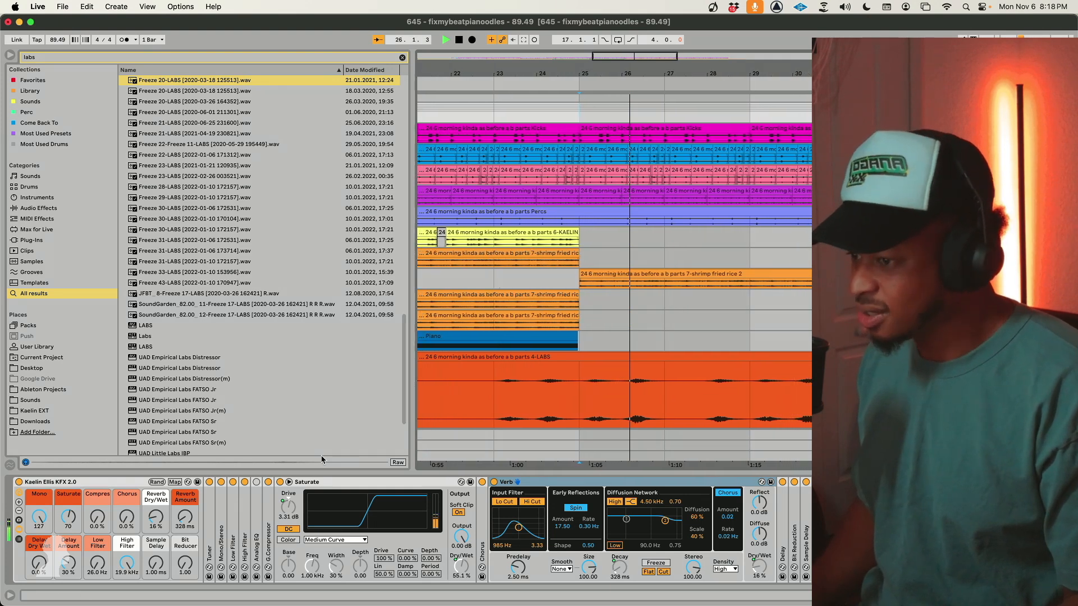
pyautogui.press('space')
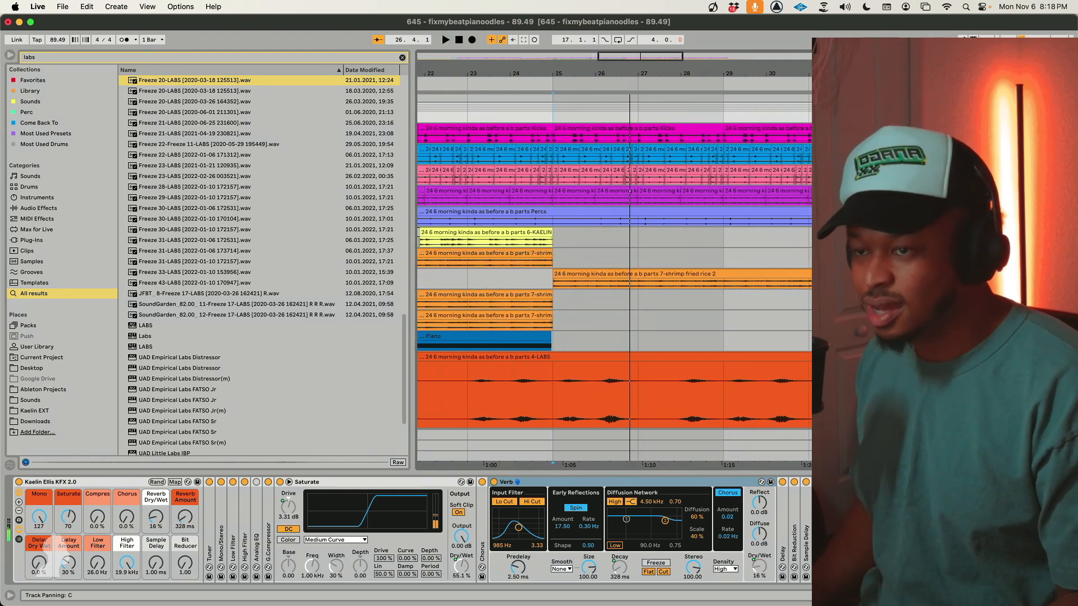
# Unfold that track's Delay, set Delay Amount to 0.0 %, and sweep Delay Dry/Wet up to 100 % and back to 0.0 %.
pyautogui.doubleClick(783, 542)
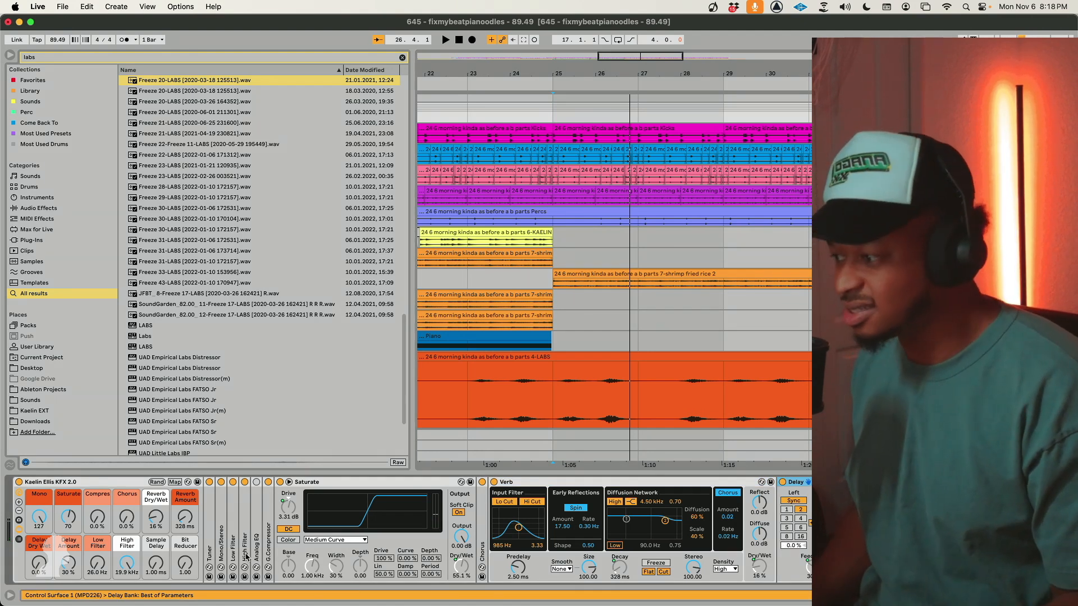
pyautogui.press('space')
pyautogui.moveTo(39, 564); pyautogui.dragTo(39, 495)
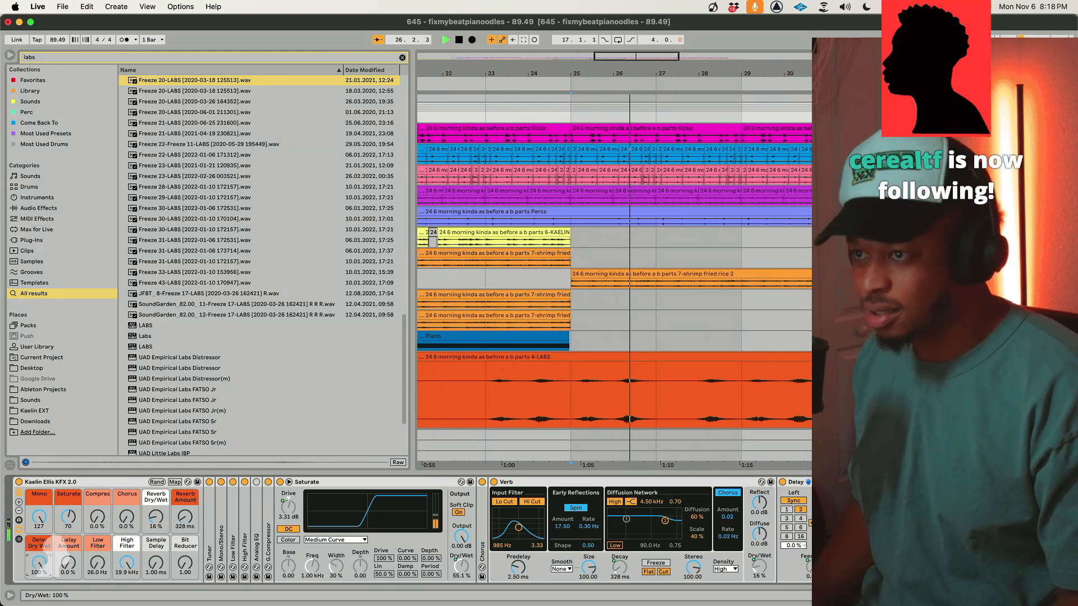
pyautogui.moveTo(37, 566); pyautogui.dragTo(37, 605)
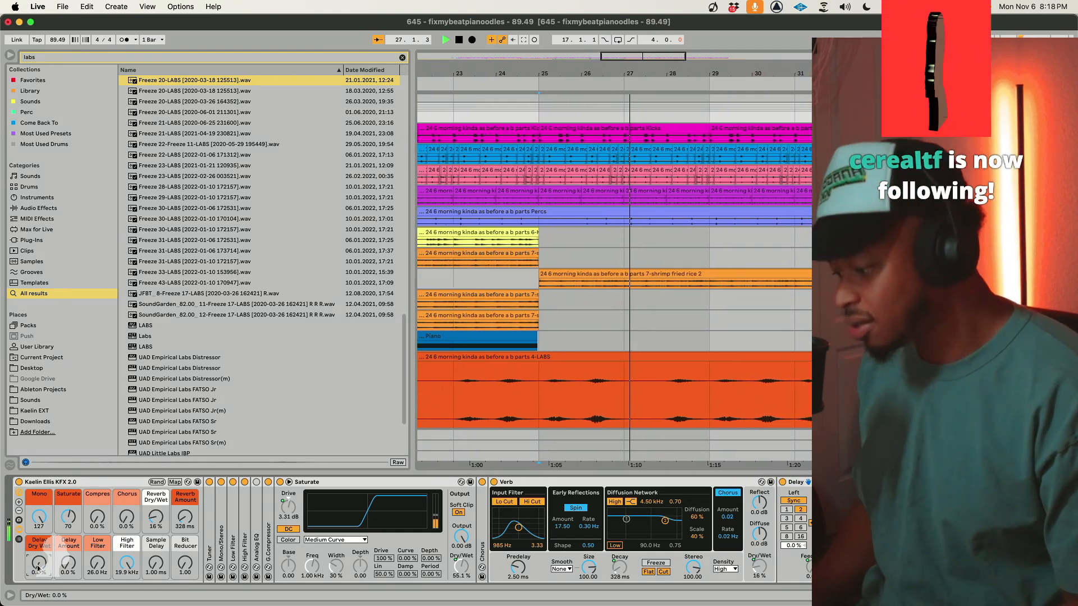
pyautogui.press('space')
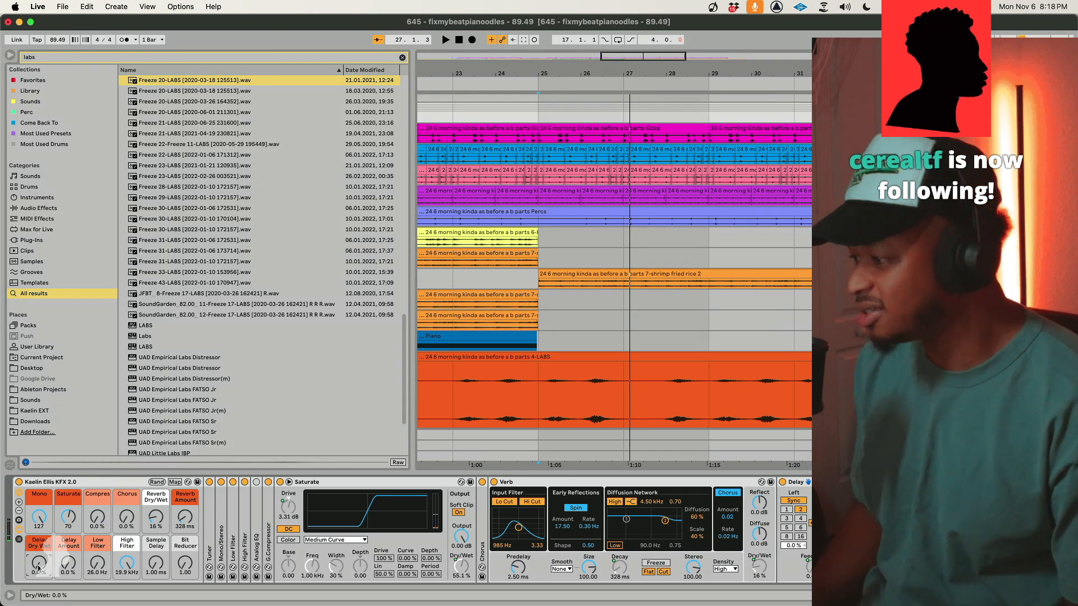
# Record Delay Dry/Wet automation on the track above the kicks from bar 25 to bar 29 and play it back.
pyautogui.press('space')
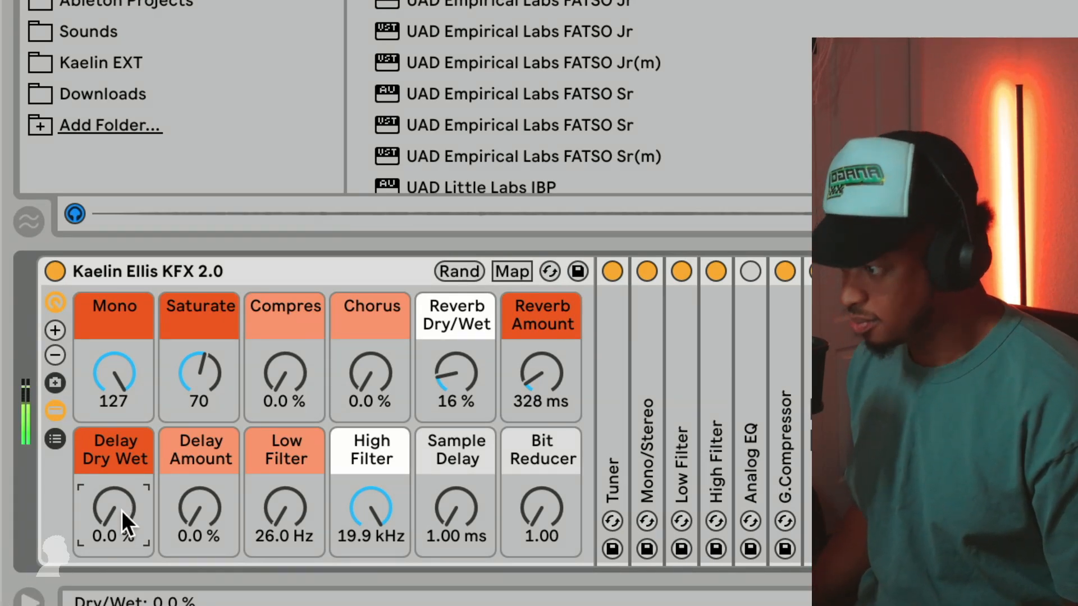
pyautogui.moveTo(122, 511)
pyautogui.mouseDown()
pyautogui.moveTo(122, 466)
pyautogui.moveTo(121, 511)
pyautogui.moveTo(106, 440)
pyautogui.moveTo(109, 500)
pyautogui.mouseUp()
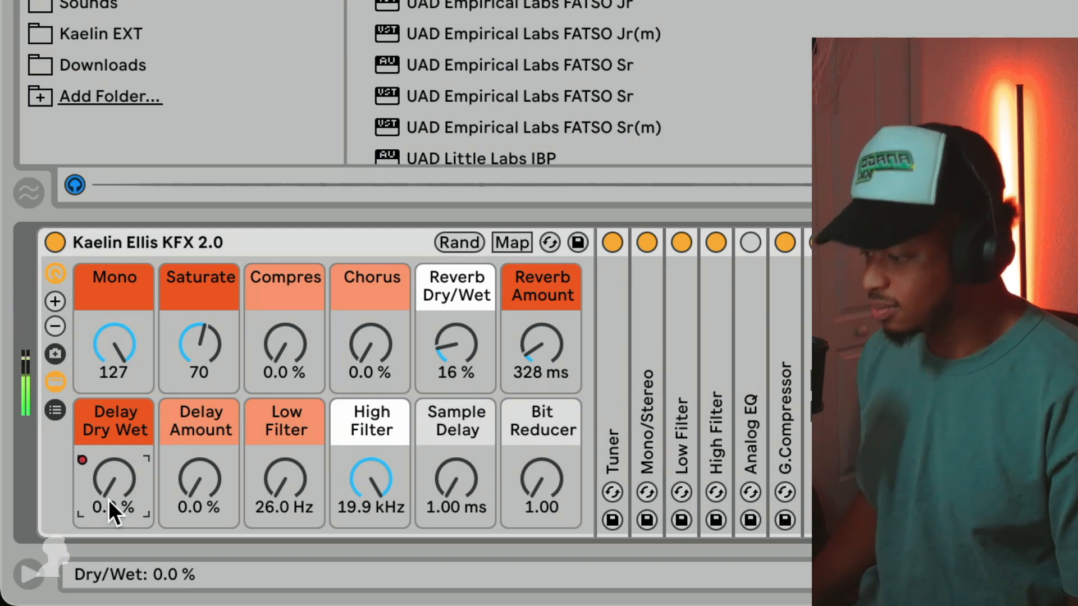
pyautogui.moveTo(112, 497)
pyautogui.mouseDown()
pyautogui.moveTo(112, 440)
pyautogui.moveTo(112, 500)
pyautogui.mouseUp()
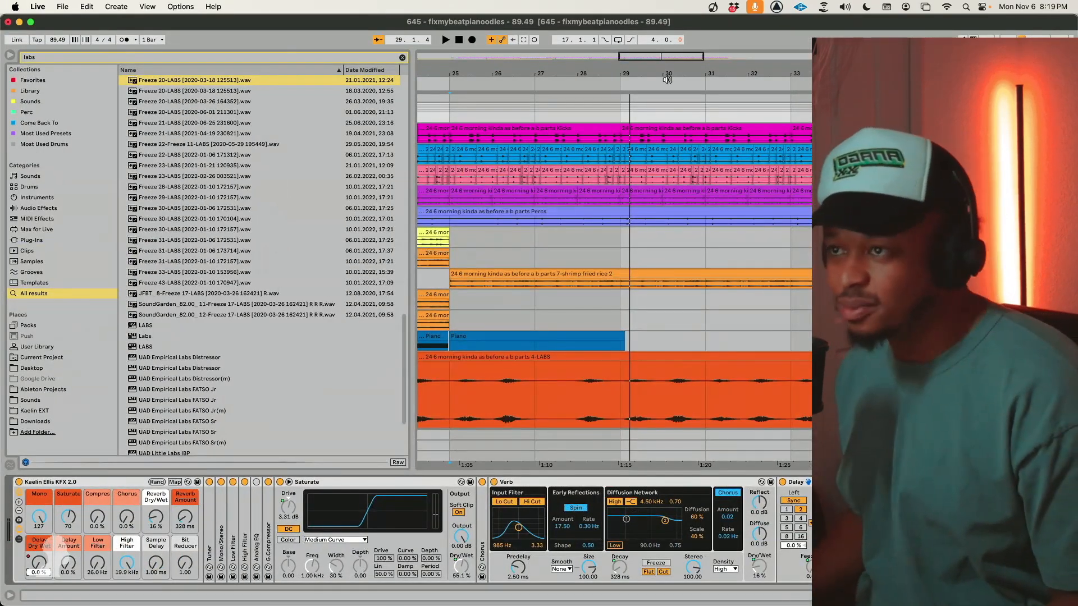
pyautogui.moveTo(668, 59); pyautogui.dragTo(668, 28)
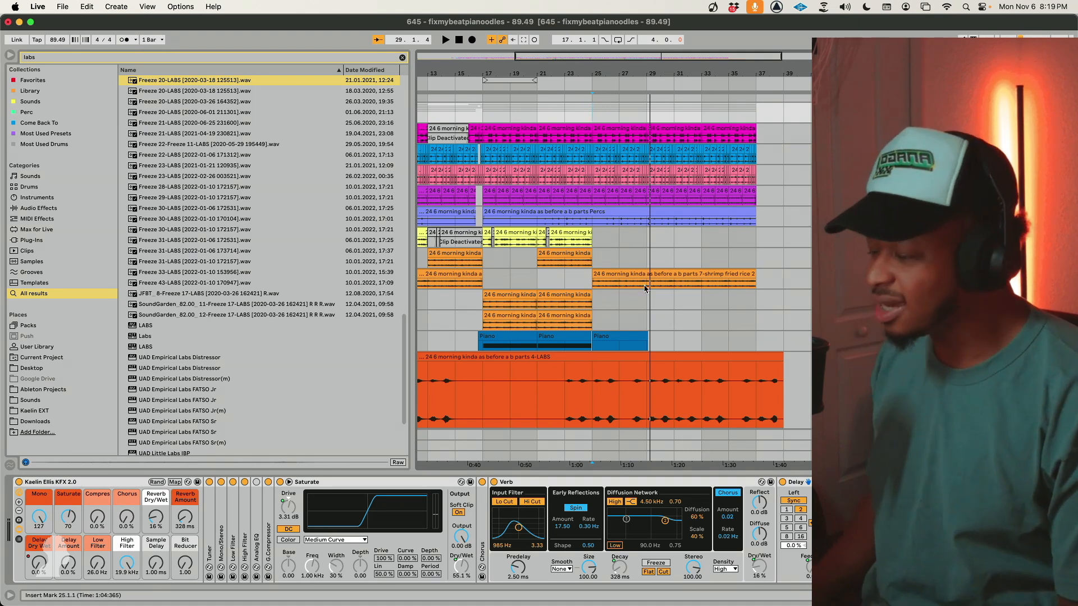
pyautogui.press('space')
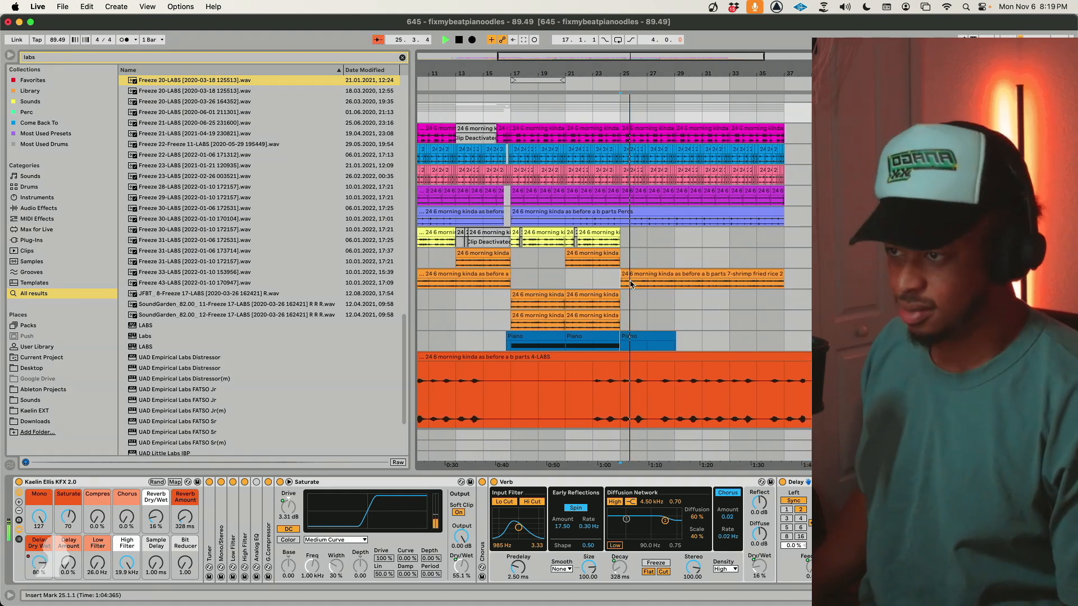
# Move the Dusty Glockenspiel section at bars 29 to 37 earlier so it starts at bar 25.
pyautogui.click(630, 280)
pyautogui.scroll(-4, 631, 294)
pyautogui.click(627, 369)
pyautogui.press('space')
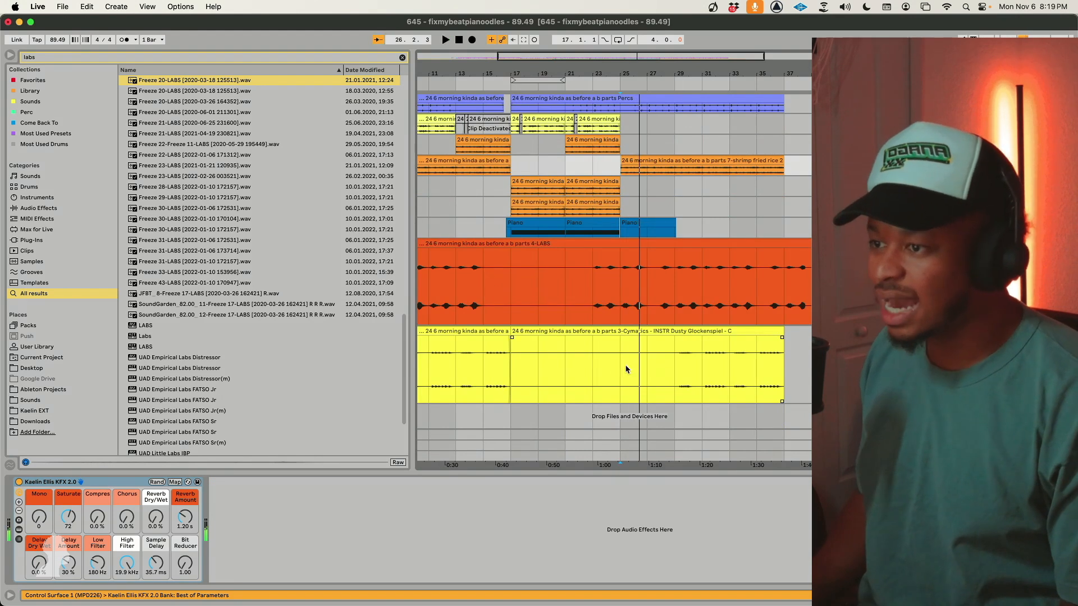
pyautogui.moveTo(681, 372); pyautogui.dragTo(774, 383)
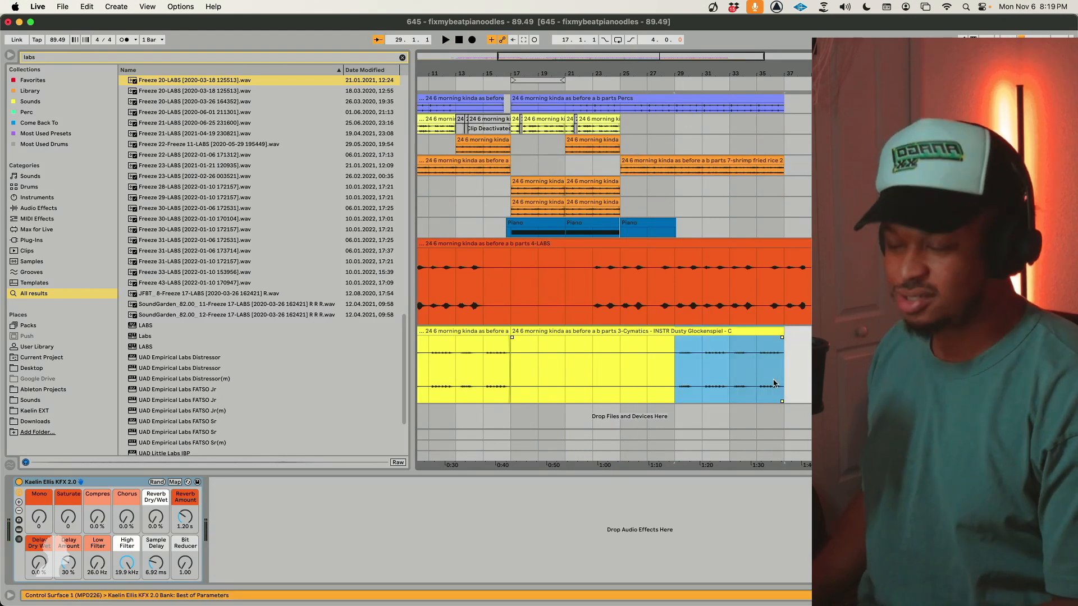
pyautogui.press('Left')
pyautogui.press('Left')
pyautogui.press('Left')
pyautogui.press('Right')
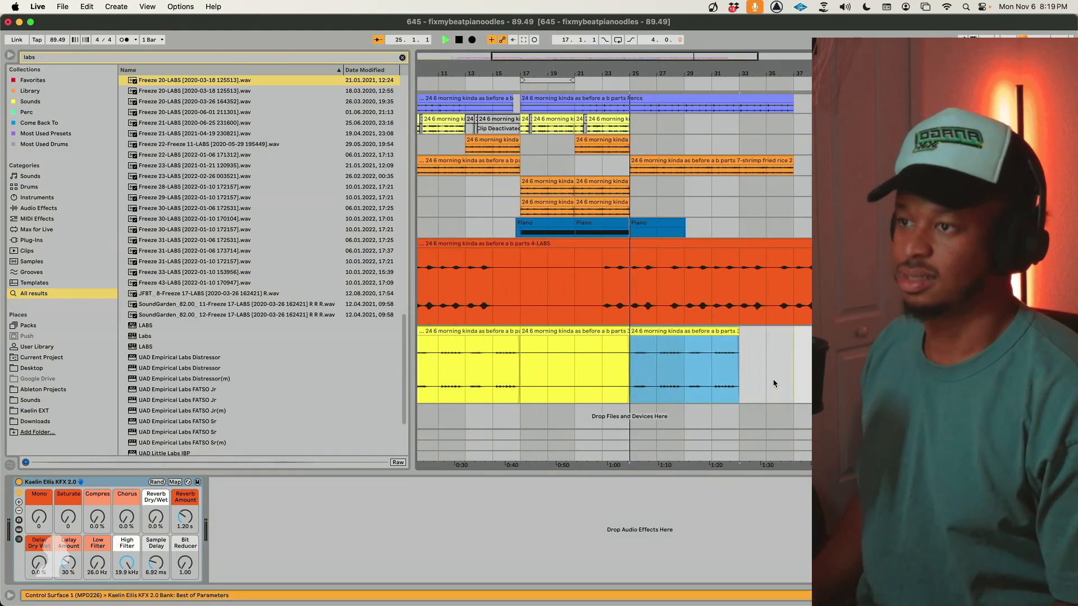
# Deactivate the pink, purple and Percs clips from bar 25 to bar 29 while playing the section.
pyautogui.press('space')
pyautogui.scroll(5, 746, 337)
pyautogui.scroll(3, 740, 318)
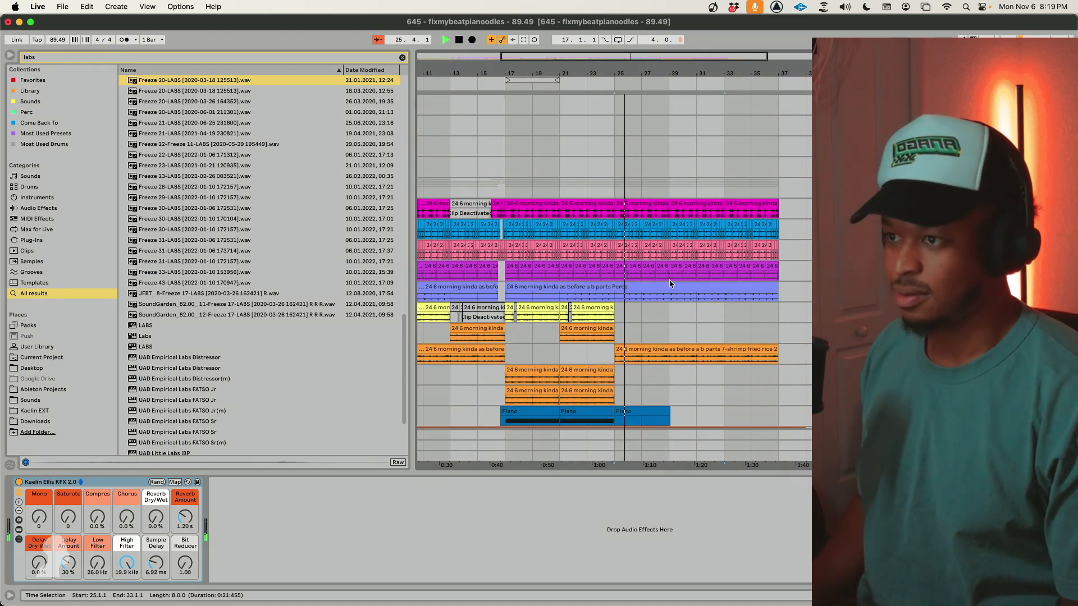
pyautogui.click(615, 218)
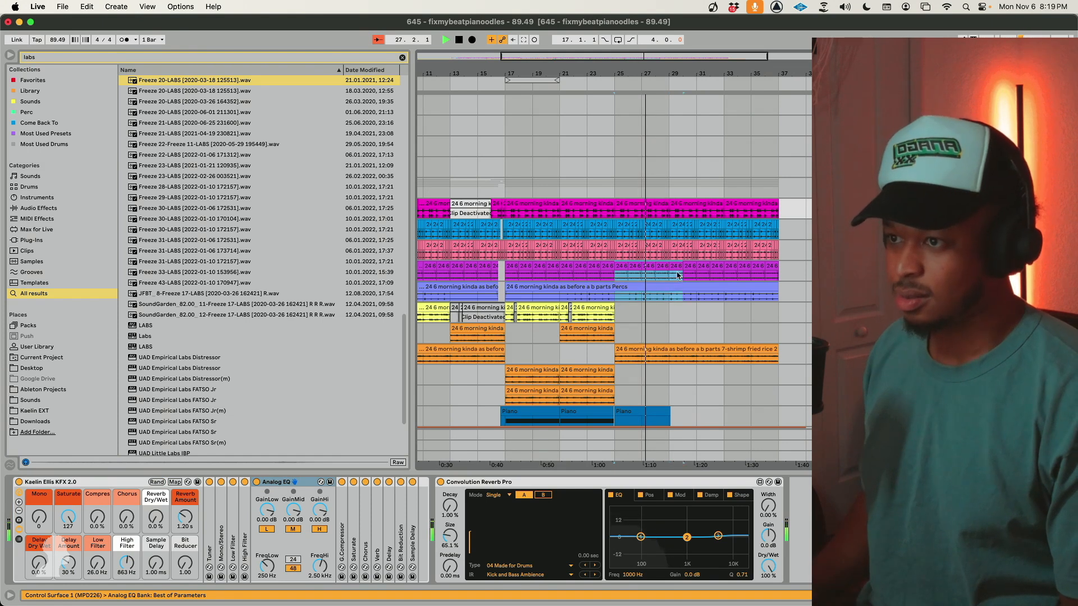
pyautogui.click(667, 247)
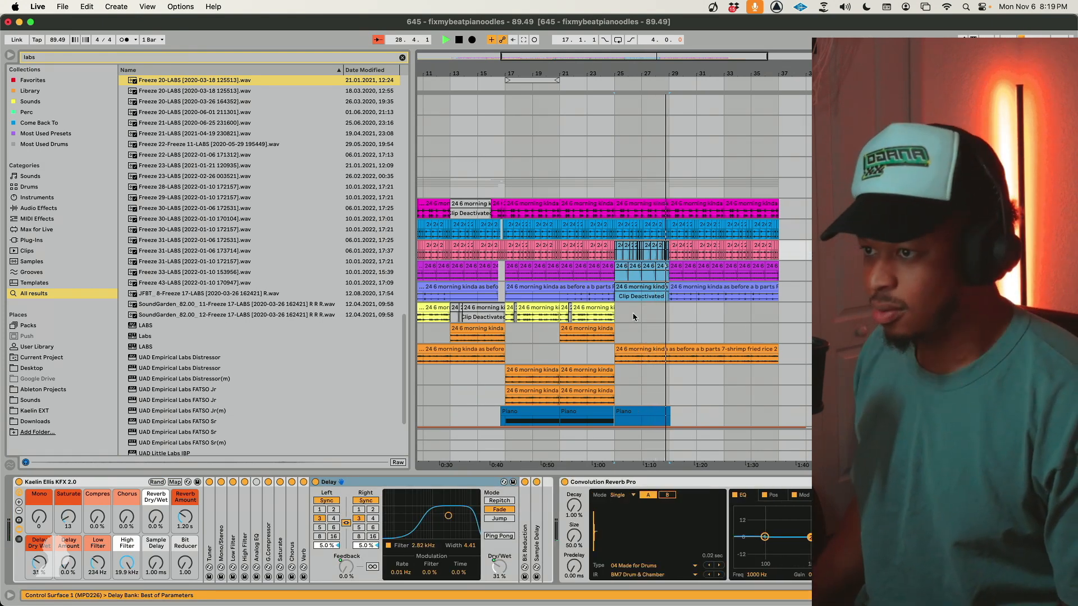
# Duplicate bars 17 to 29 of the yellow track below Percs so the copy starts at bar 29.
pyautogui.scroll(-4, 652, 270)
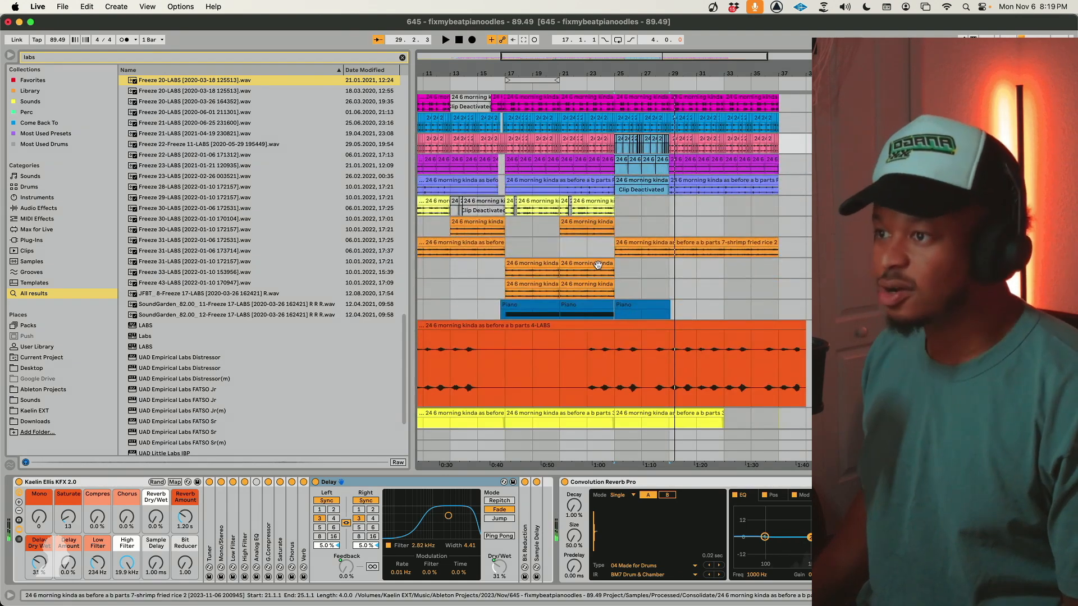
pyautogui.moveTo(573, 208); pyautogui.dragTo(507, 209)
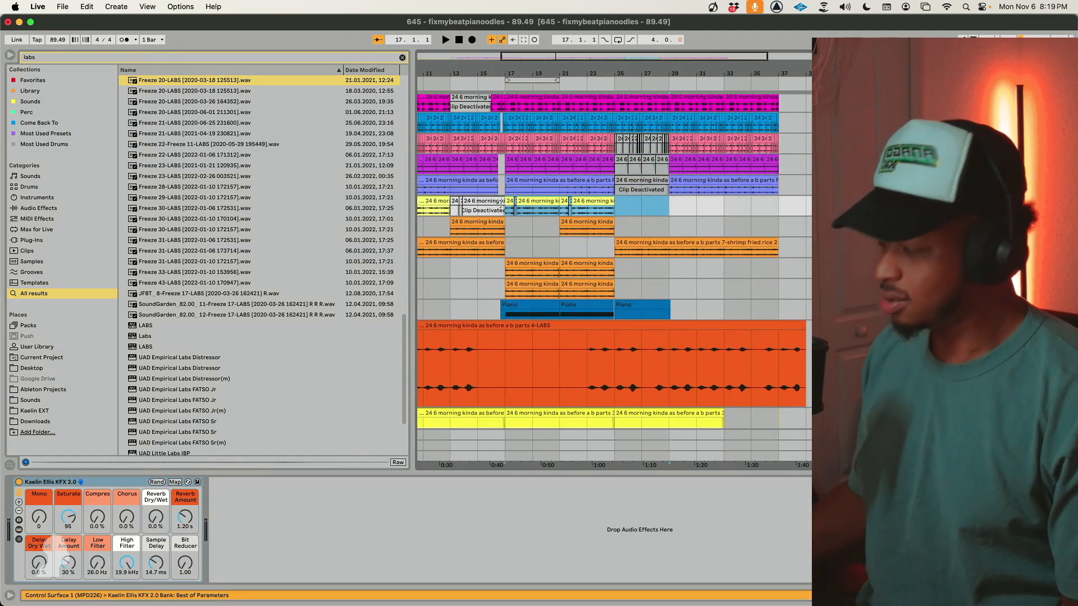
pyautogui.press('super+d')
# Delete bars 33 to 37 of the shrimp fried rice 2 clip that starts at bar 25.
pyautogui.press('space')
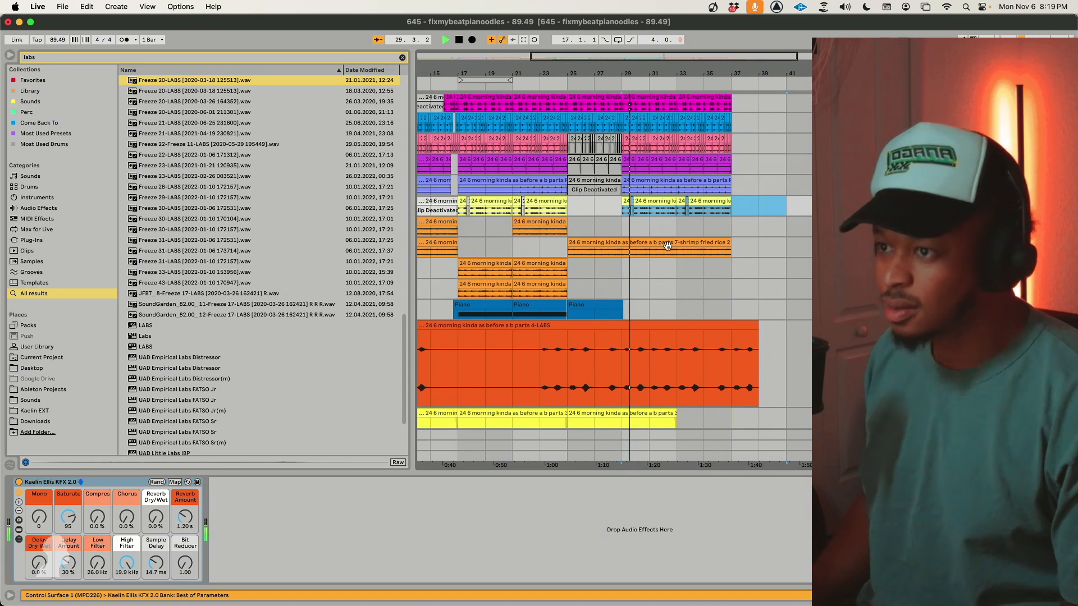
pyautogui.click(747, 251)
pyautogui.press('Delete')
# Duplicate bars 29 to 33 of the yellow Dusty Glockenspiel track so the copy fills bars 33 to 37.
pyautogui.scroll(3, 662, 413)
pyautogui.scroll(-2, 657, 407)
pyautogui.click(619, 378)
pyautogui.moveTo(619, 378); pyautogui.dragTo(676, 380)
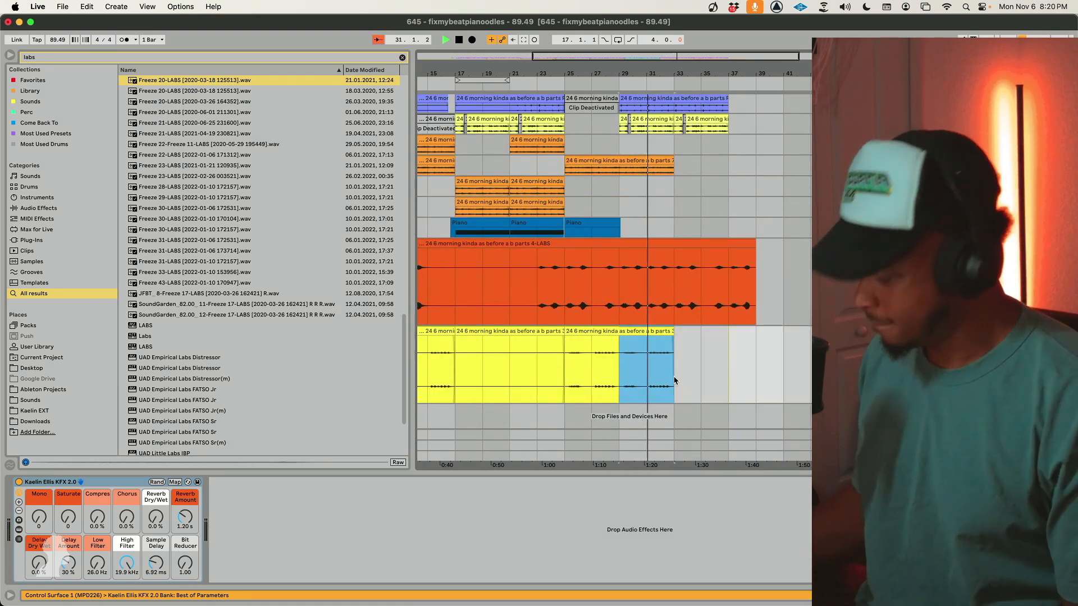
pyautogui.press('super+d')
# Record a short Piano take around bar 33 while the arrangement plays.
pyautogui.scroll(5, 675, 380)
pyautogui.scroll(2, 675, 380)
pyautogui.scroll(-3, 675, 381)
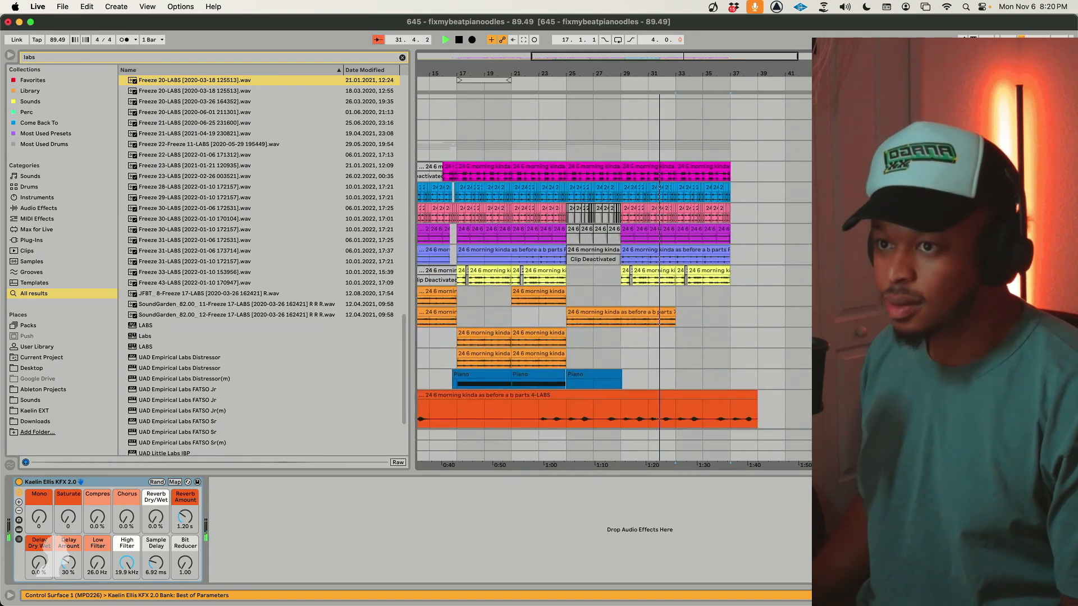
pyautogui.click(949, 151)
pyautogui.press('F9')
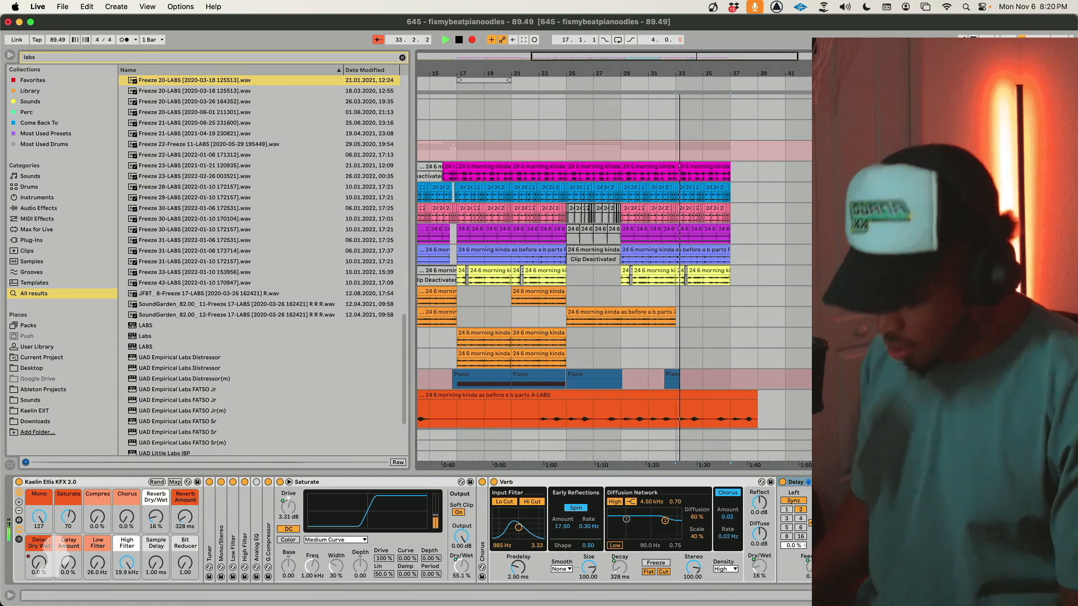
pyautogui.press('F9')
# Set the Dusty Glockenspiel track's Reverb Dry/Wet to 36% and Reverb Amount to 5.07 s.
pyautogui.scroll(-5, 786, 267)
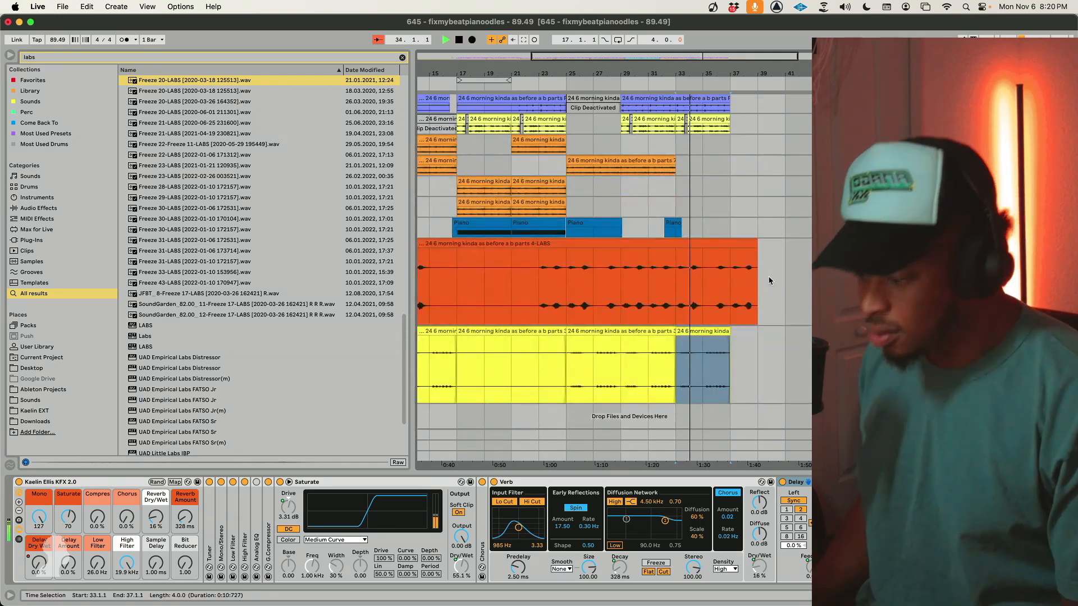
pyautogui.click(920, 365)
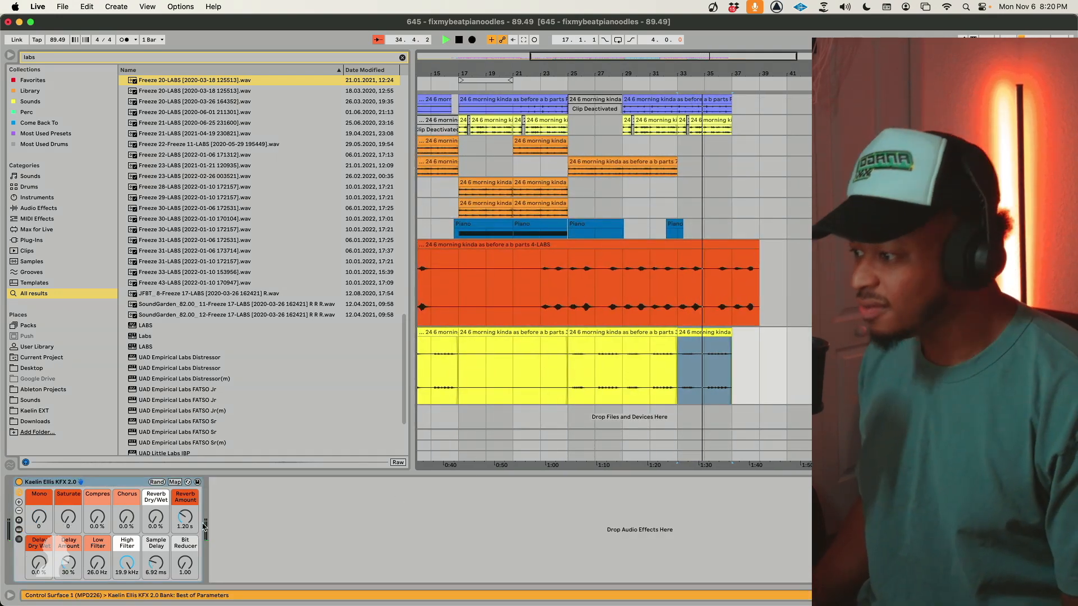
pyautogui.click(185, 517)
pyautogui.moveTo(155, 521); pyautogui.dragTo(154, 505)
# Delete the end of the orange LABS clip from bar 35 onward.
pyautogui.moveTo(736, 284); pyautogui.dragTo(708, 296)
pyautogui.press('Delete')
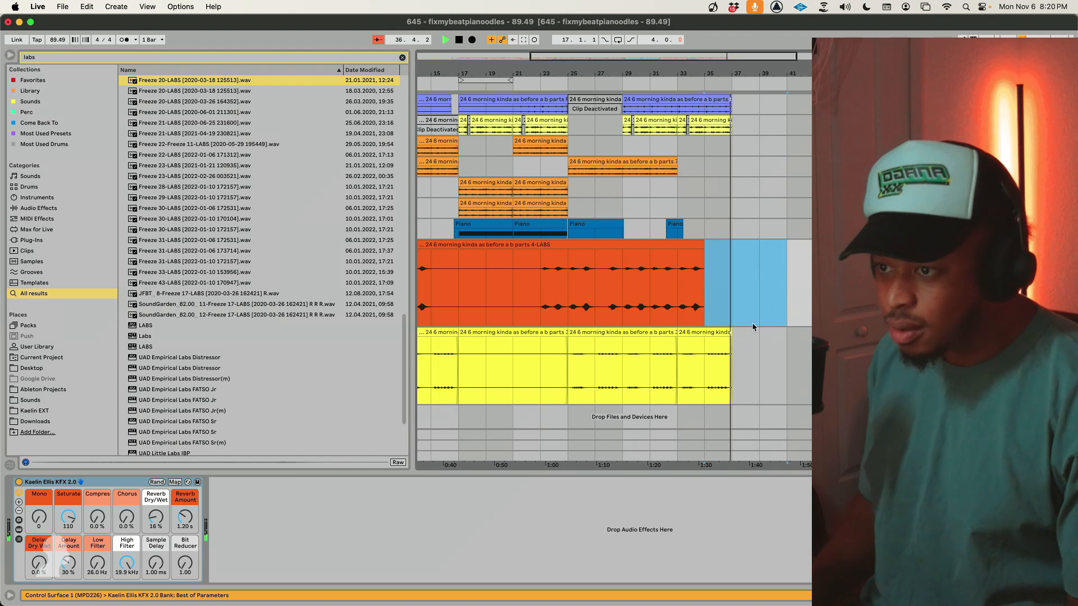
# Play the arrangement from the beginning with the whole song in view.
pyautogui.click(717, 333)
pyautogui.press('space')
pyautogui.press('Home')
pyautogui.press('space')
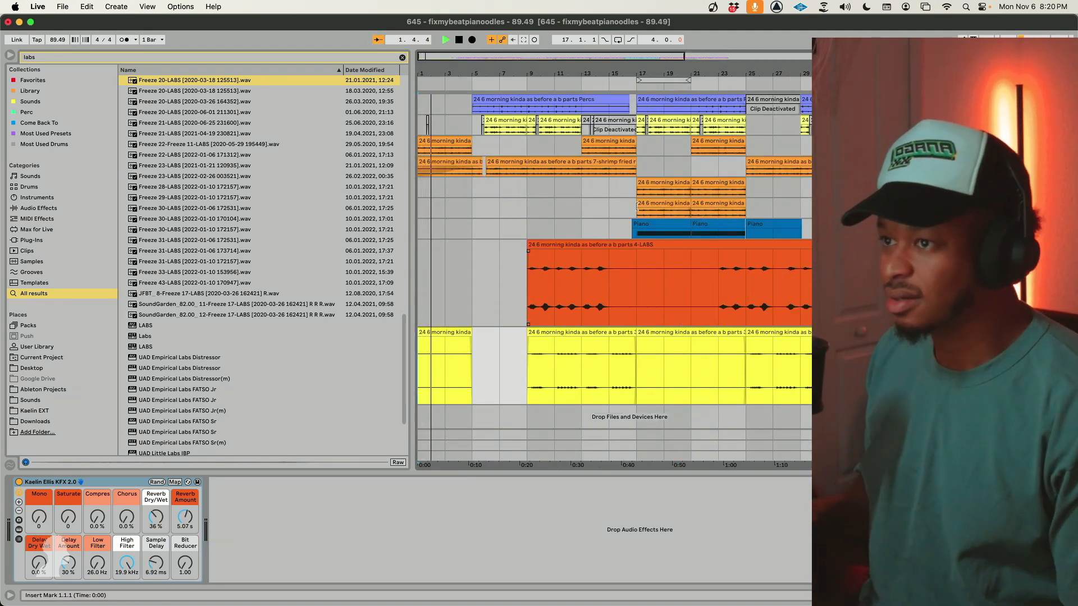
pyautogui.moveTo(499, 66); pyautogui.dragTo(499, 34)
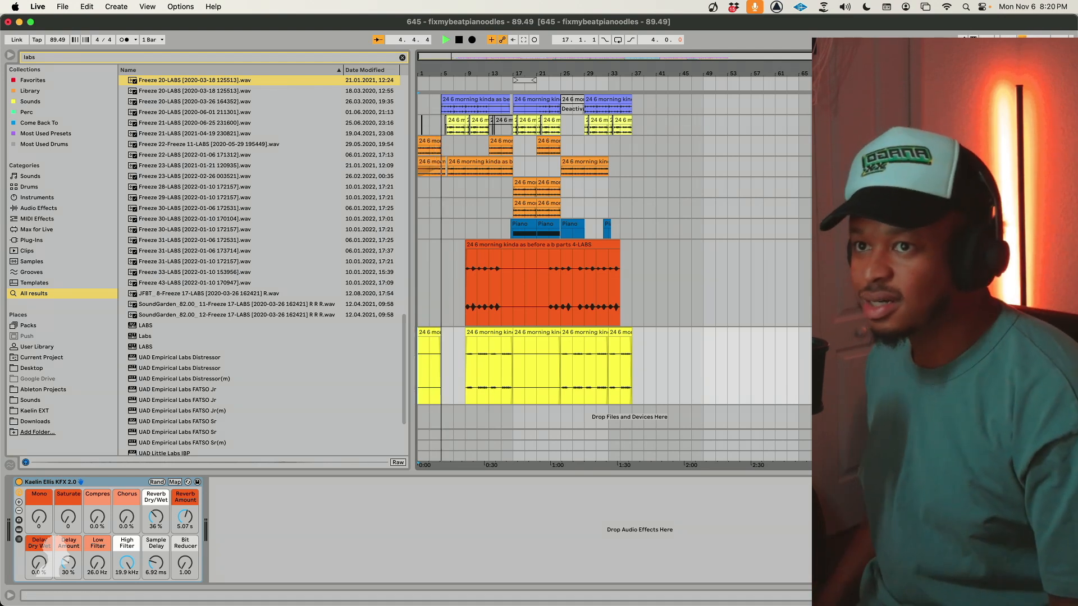
# Delete bars 13 to 17 of the purple Perc Loop track.
pyautogui.scroll(5, 579, 221)
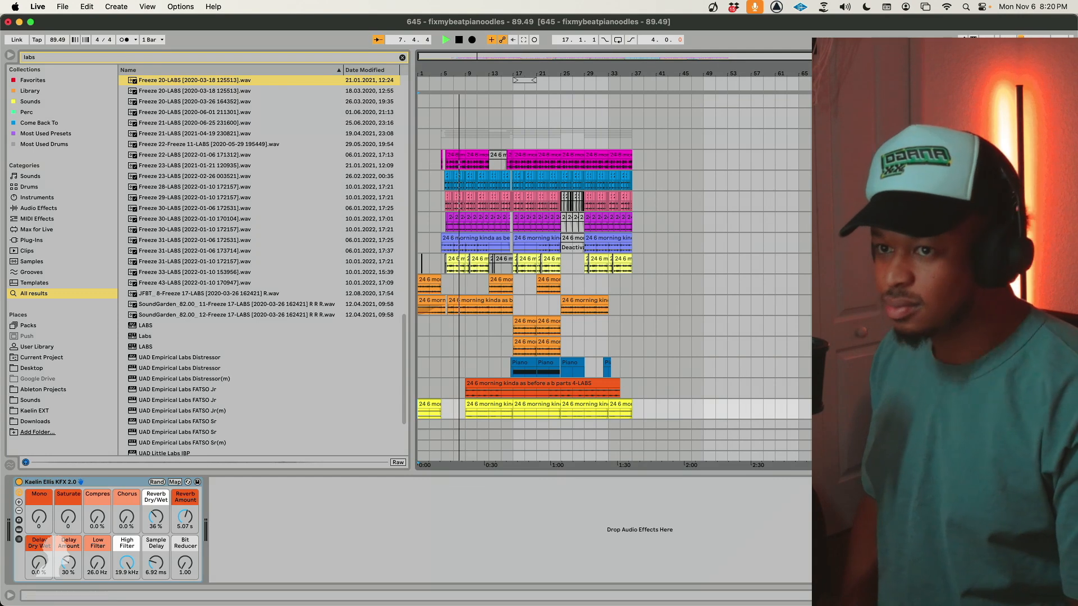
pyautogui.click(529, 230)
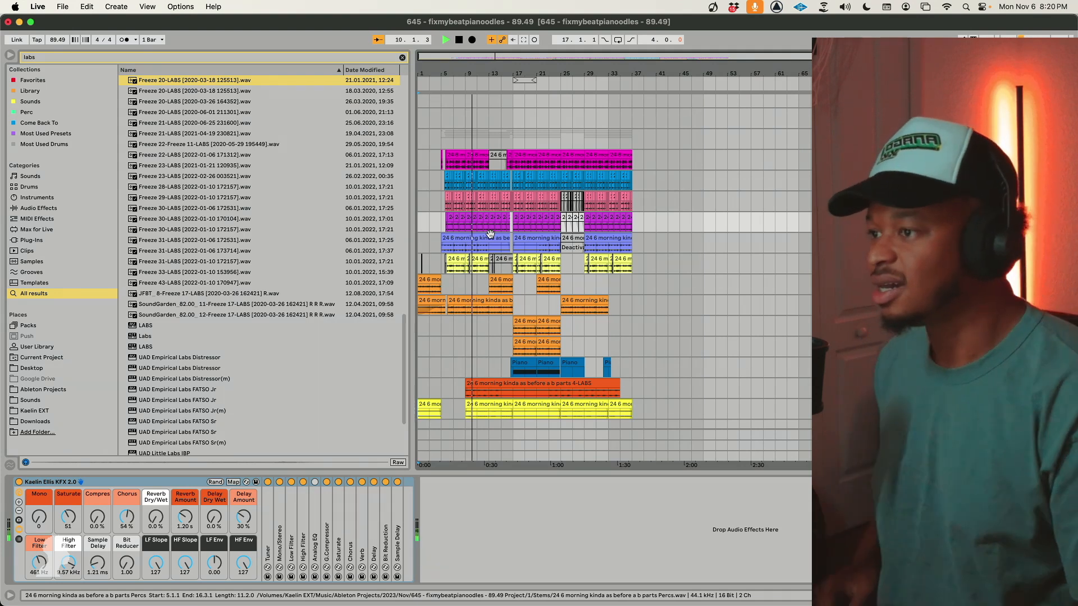
pyautogui.moveTo(489, 230); pyautogui.dragTo(512, 230)
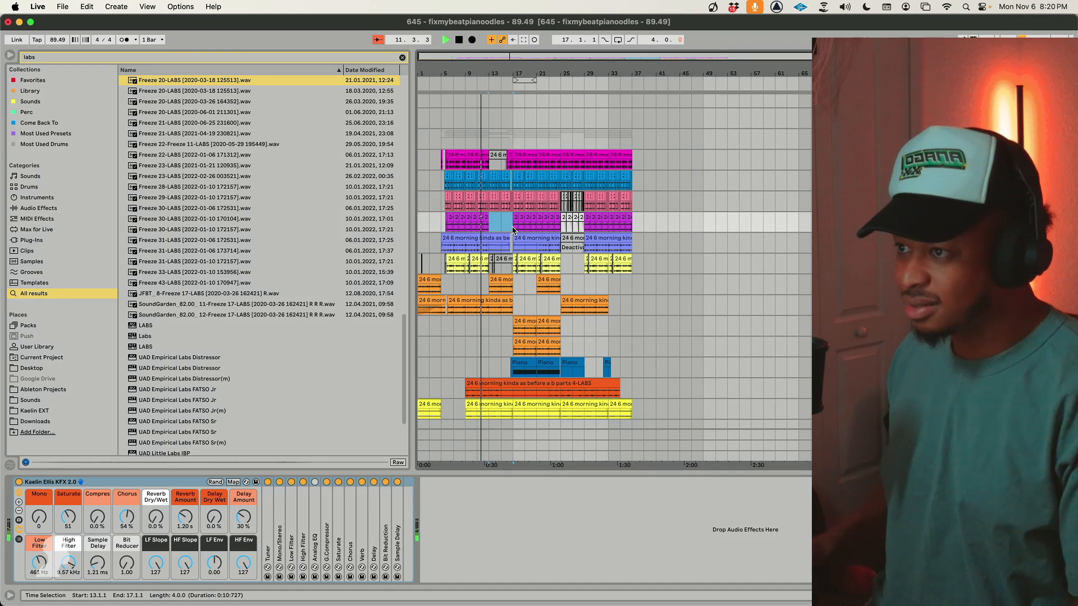
# Record automation on the pink track before bar 17, raising Delay Amount to 91%, Reverb Dry/Wet to 43% and Reverb Amount to 28.0 s.
pyautogui.click(555, 207)
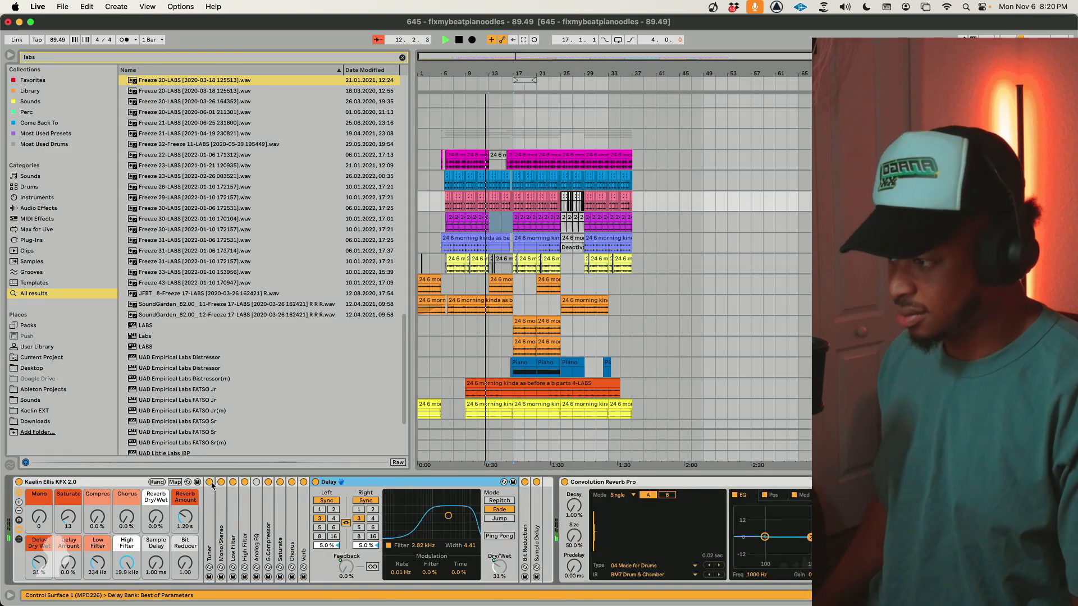
pyautogui.moveTo(79, 556); pyautogui.dragTo(79, 523)
pyautogui.moveTo(69, 563); pyautogui.dragTo(69, 605)
pyautogui.press('space')
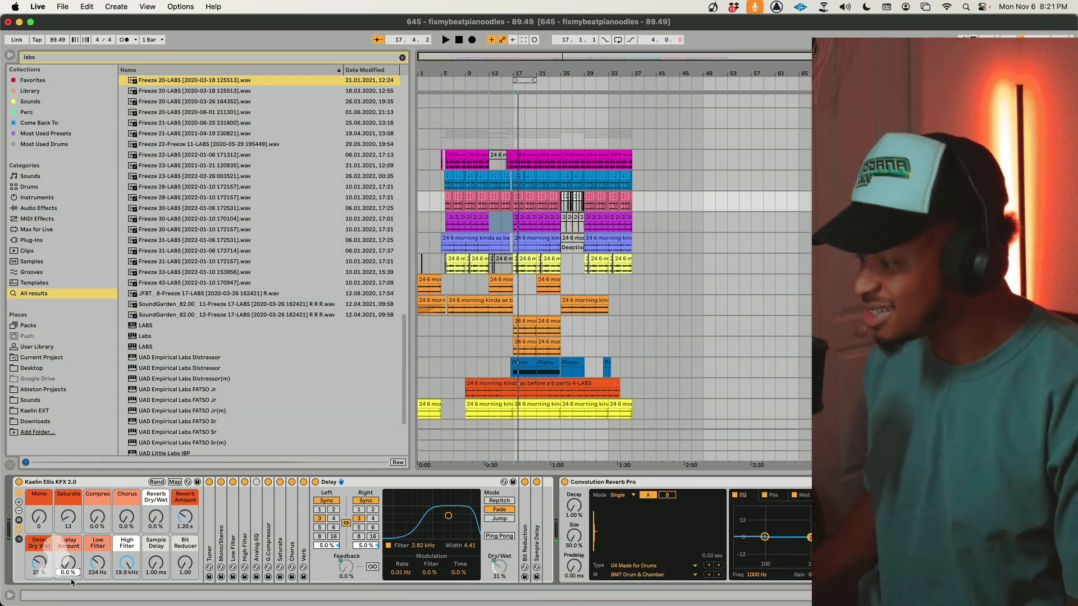
pyautogui.press('F9')
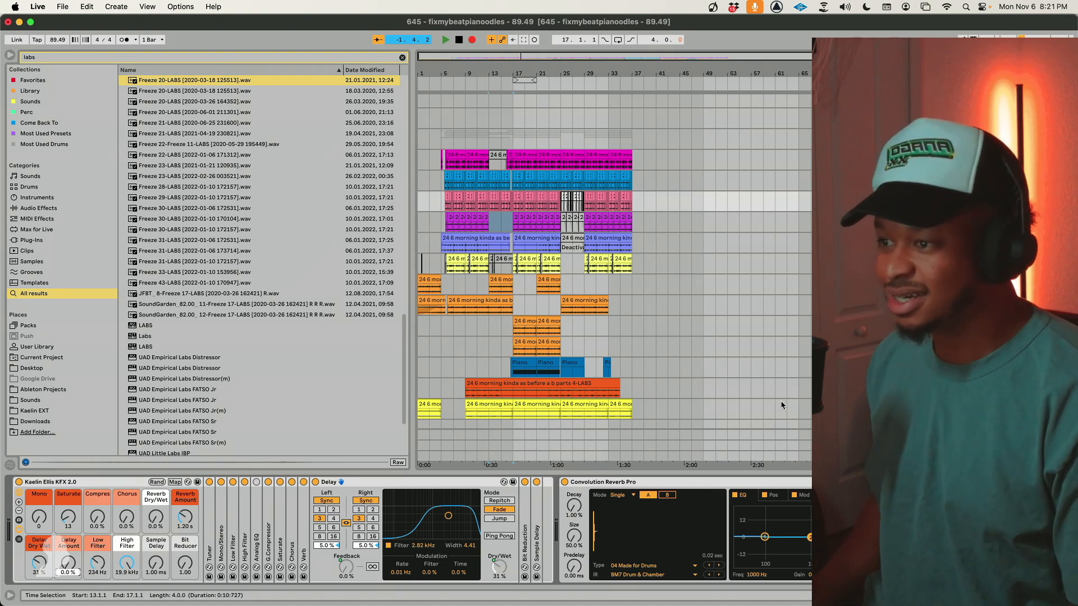
pyautogui.moveTo(69, 563); pyautogui.dragTo(68, 548)
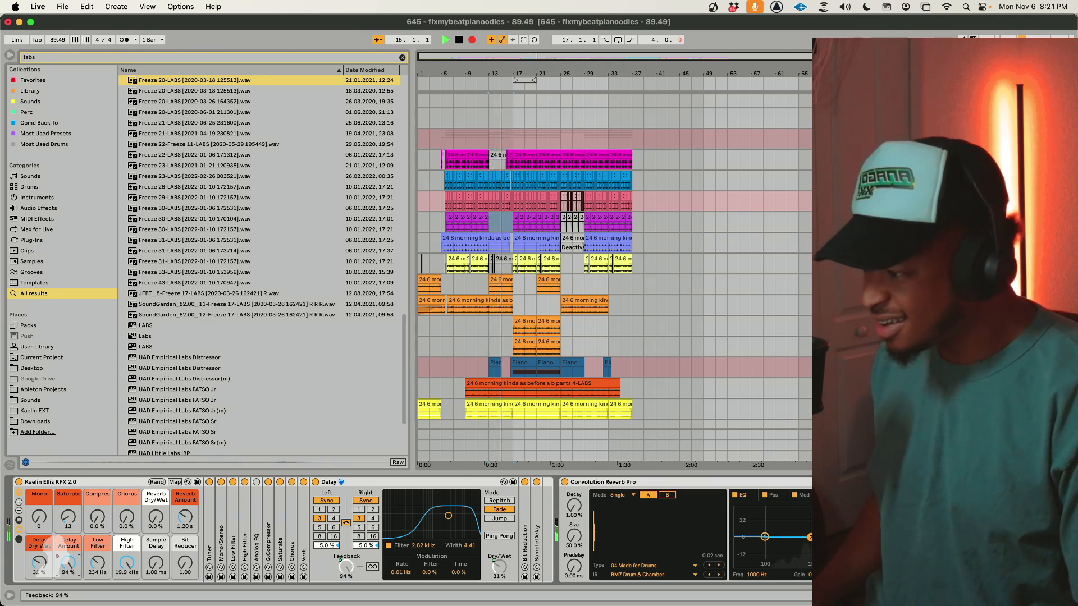
pyautogui.moveTo(69, 564); pyautogui.dragTo(68, 564)
pyautogui.moveTo(156, 518); pyautogui.dragTo(186, 509)
pyautogui.press('space')
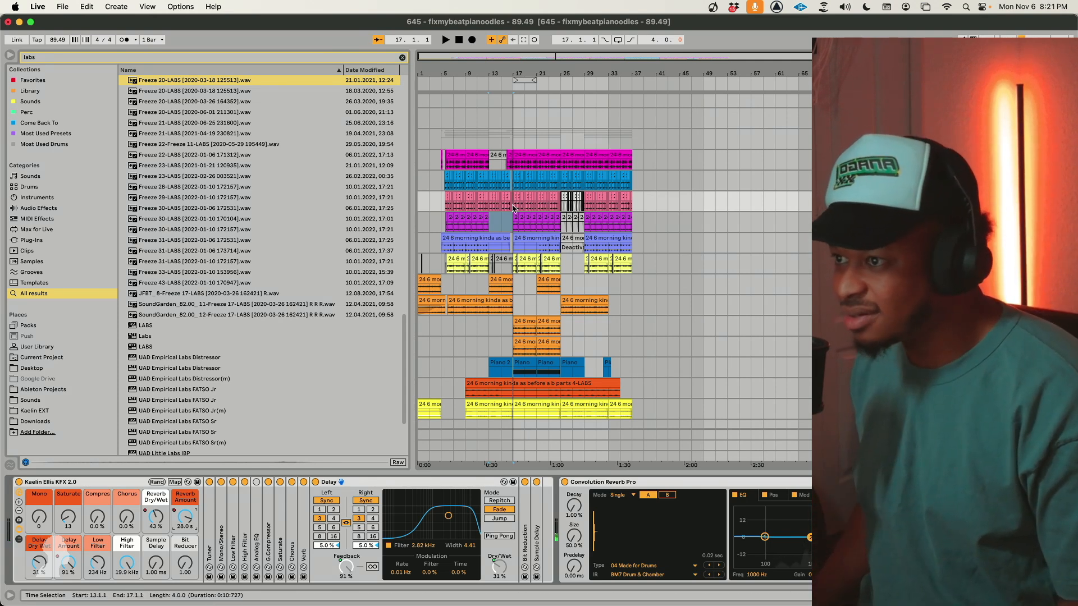
# Show automation on the enlarged pink track around bar 17 and move Convolution Reverb Pro ahead of Delay in its chain.
pyautogui.press('a')
pyautogui.moveTo(529, 56); pyautogui.dragTo(527, 112)
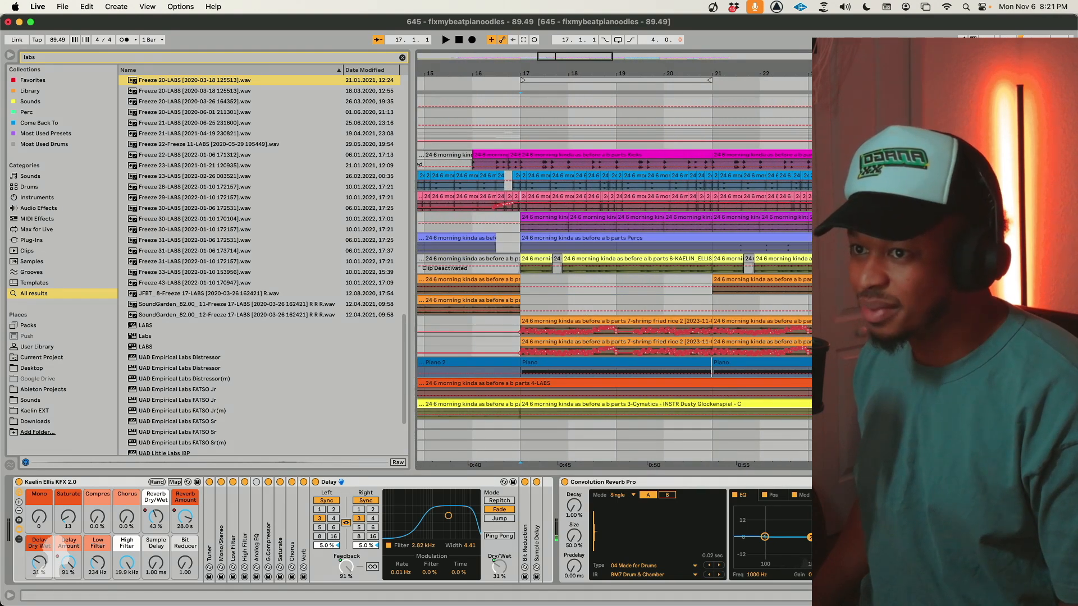
pyautogui.moveTo(955, 211); pyautogui.dragTo(954, 279)
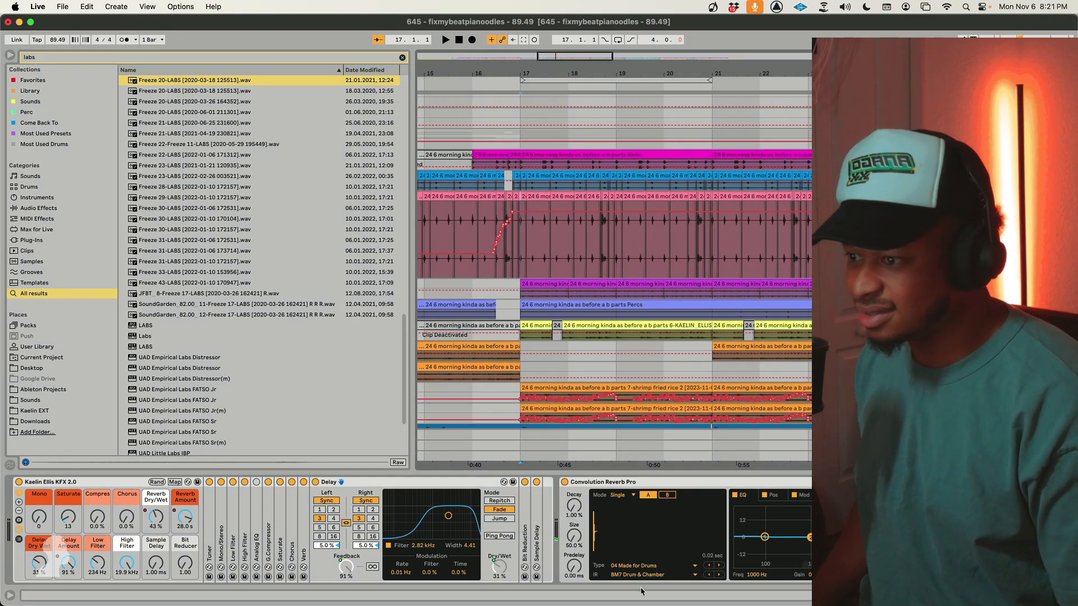
pyautogui.click(591, 480)
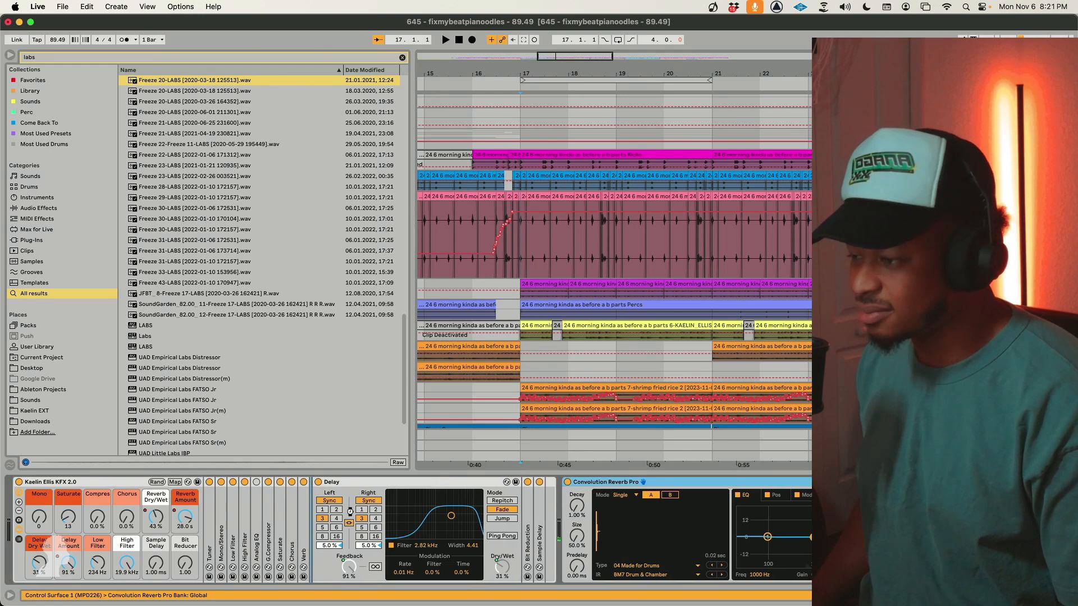
pyautogui.moveTo(350, 511); pyautogui.dragTo(354, 518)
# Try dropping the pink track's Reverb Amount automation to 200 ms at bar 17, and undo that change.
pyautogui.click(529, 217)
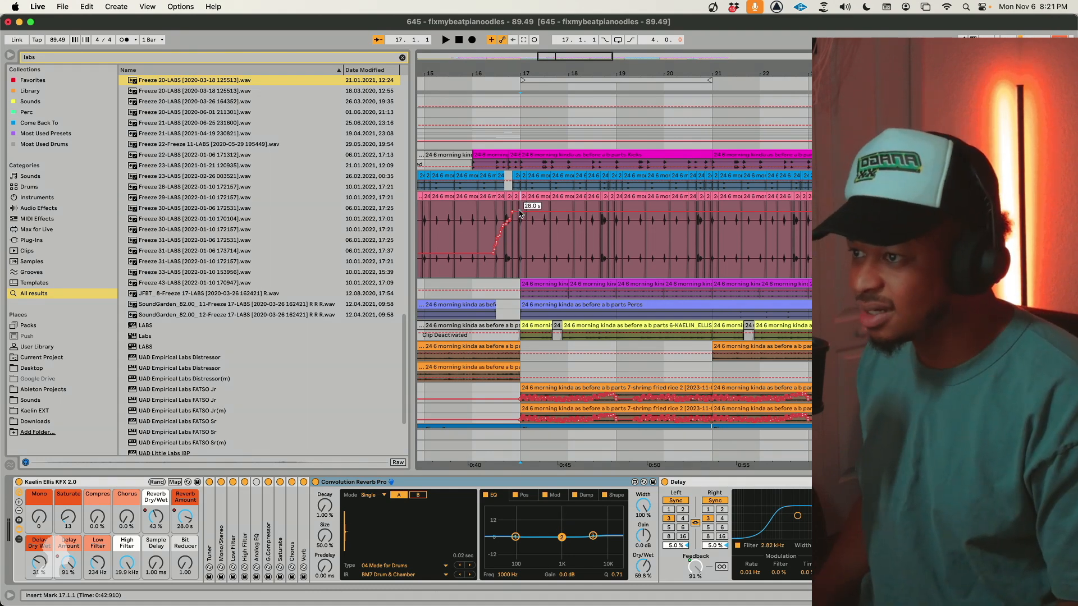
pyautogui.moveTo(535, 216); pyautogui.dragTo(533, 269)
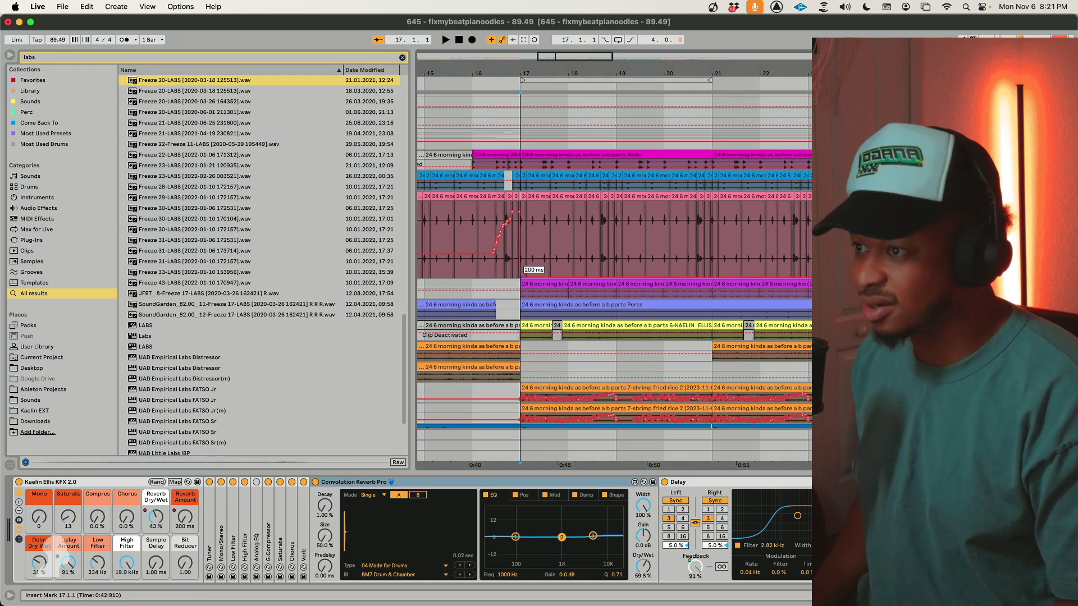
pyautogui.press('super+z')
# Drop the pink track's Reverb Dry/Wet and Delay Amount automation to 0% at bar 17.
pyautogui.click(161, 526)
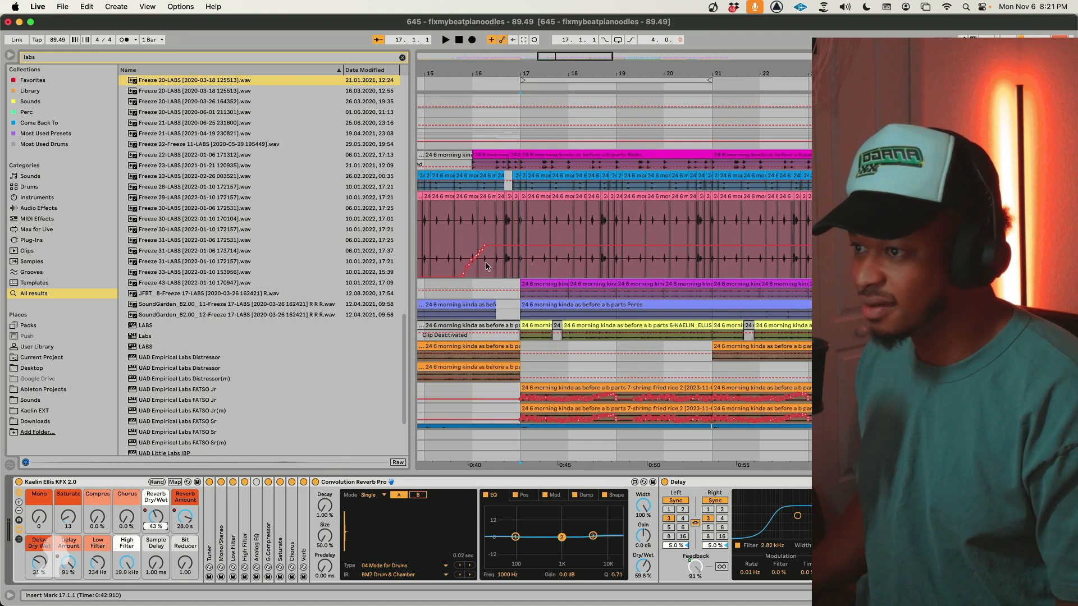
pyautogui.click(521, 247)
pyautogui.moveTo(539, 246); pyautogui.dragTo(521, 276)
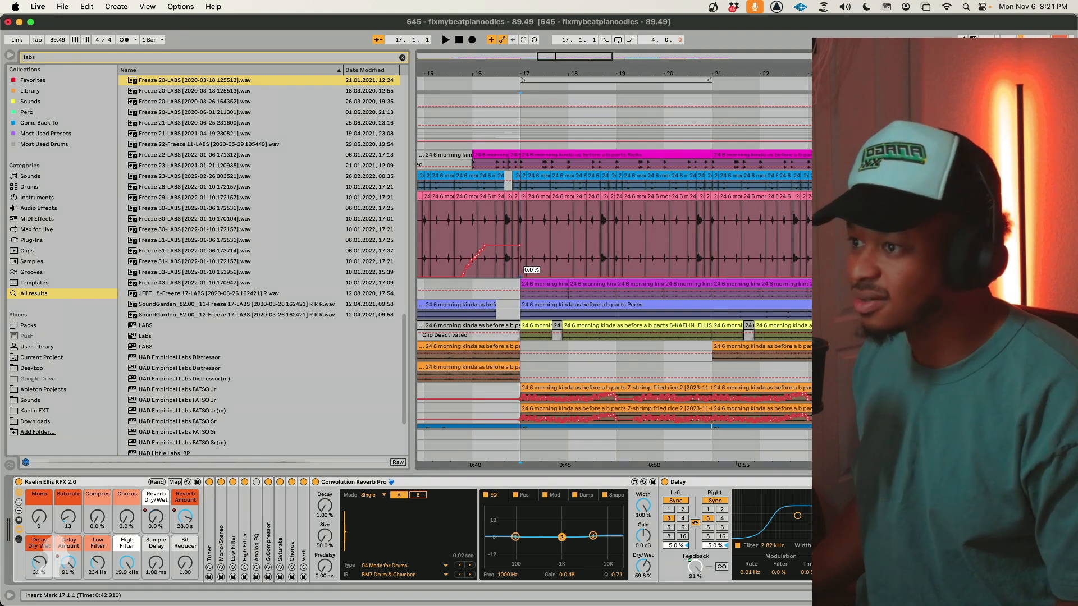
pyautogui.click(60, 567)
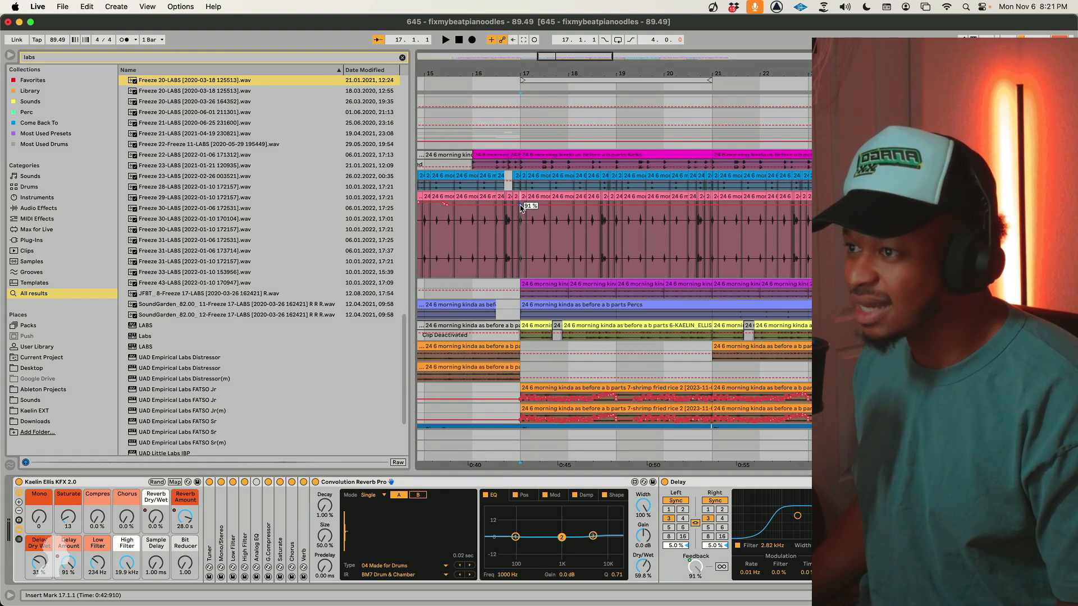
pyautogui.moveTo(539, 209); pyautogui.dragTo(531, 274)
# Play from bar 15 to check the pink track's effect transition into bar 17.
pyautogui.click(462, 257)
pyautogui.press('space')
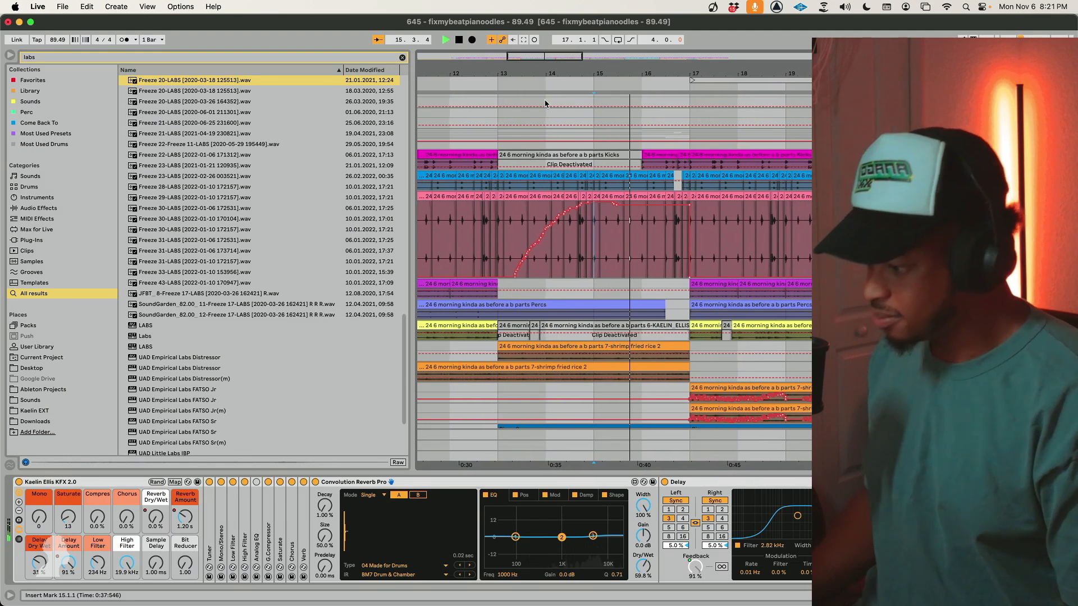
pyautogui.moveTo(544, 56); pyautogui.dragTo(543, 16)
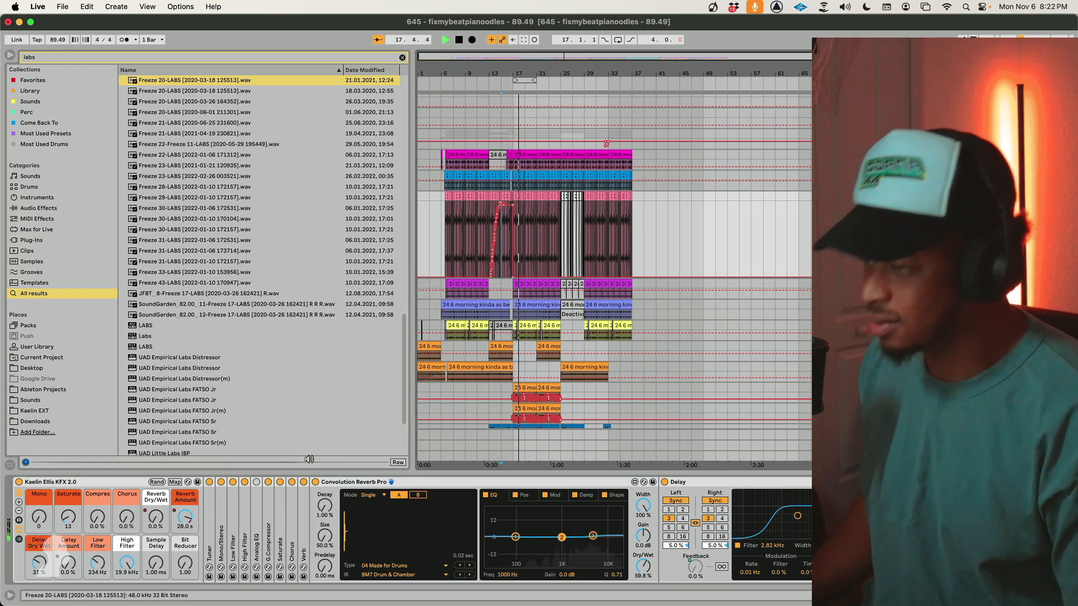
pyautogui.scroll(-3, 562, 409)
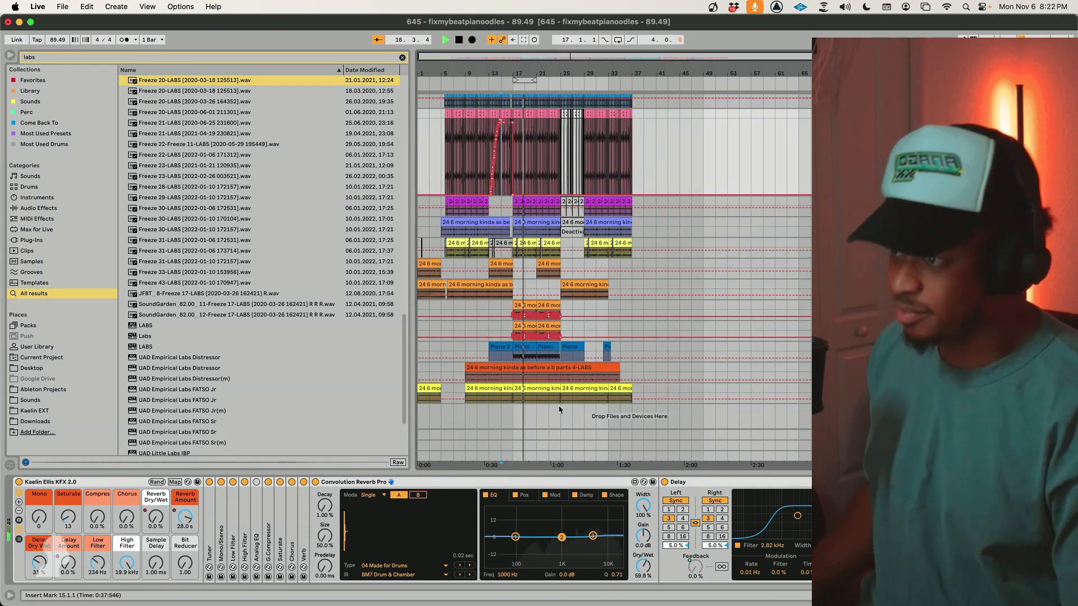
pyautogui.scroll(6, 553, 417)
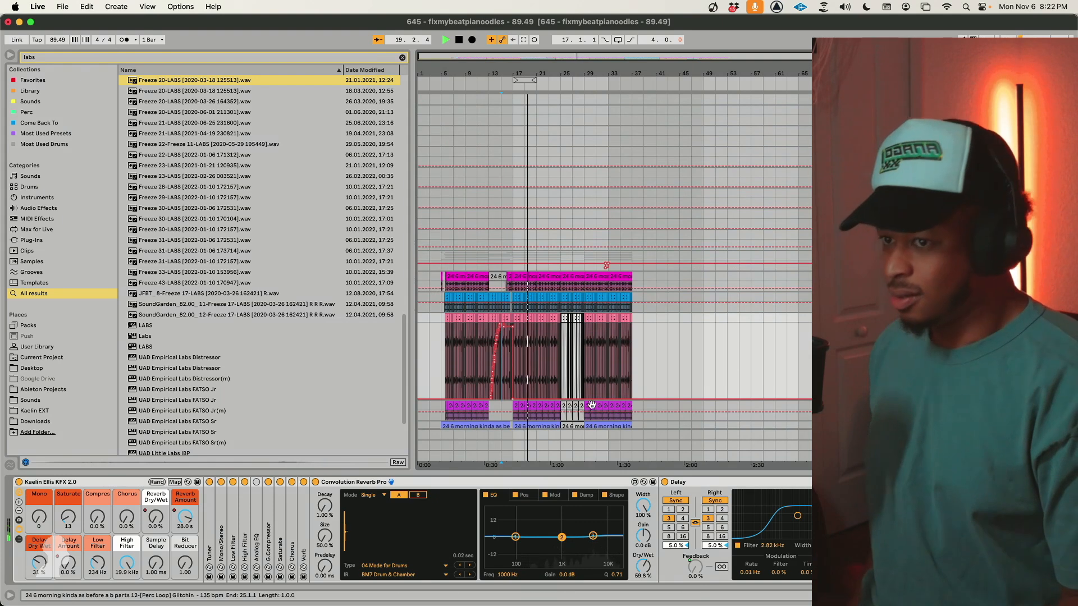
# Hide the automation and record a new Piano take over bars 17 to 21.
pyautogui.scroll(-6, 553, 416)
pyautogui.click(954, 347)
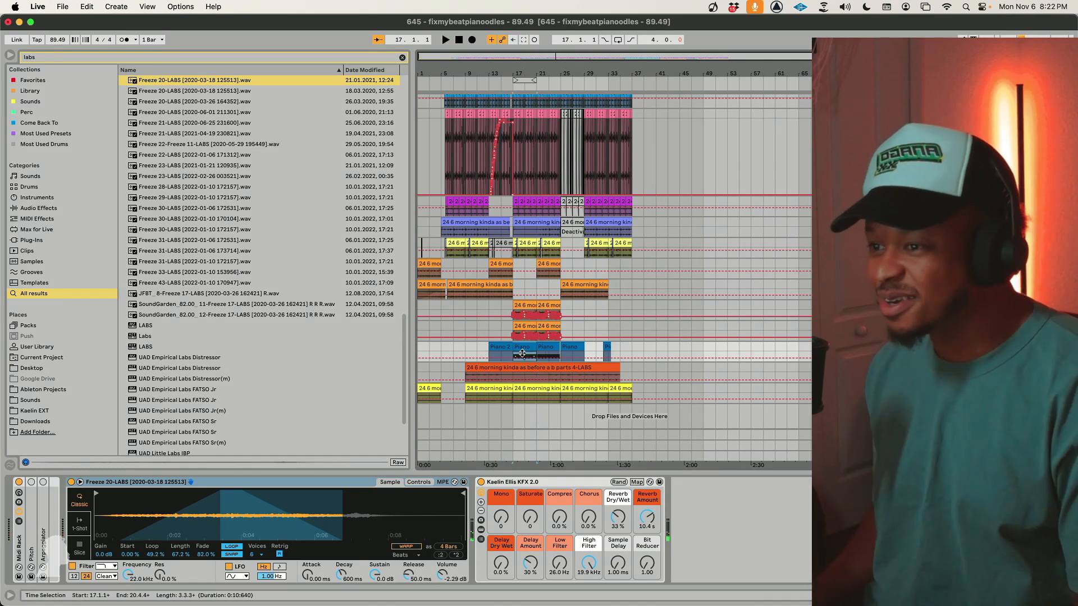
pyautogui.press('a')
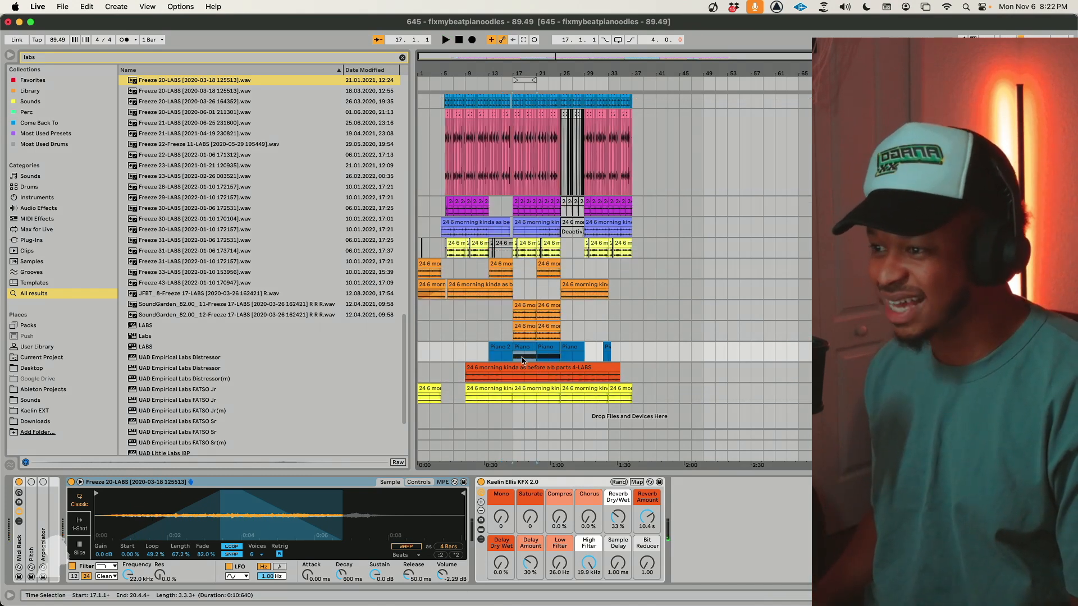
pyautogui.press('F9')
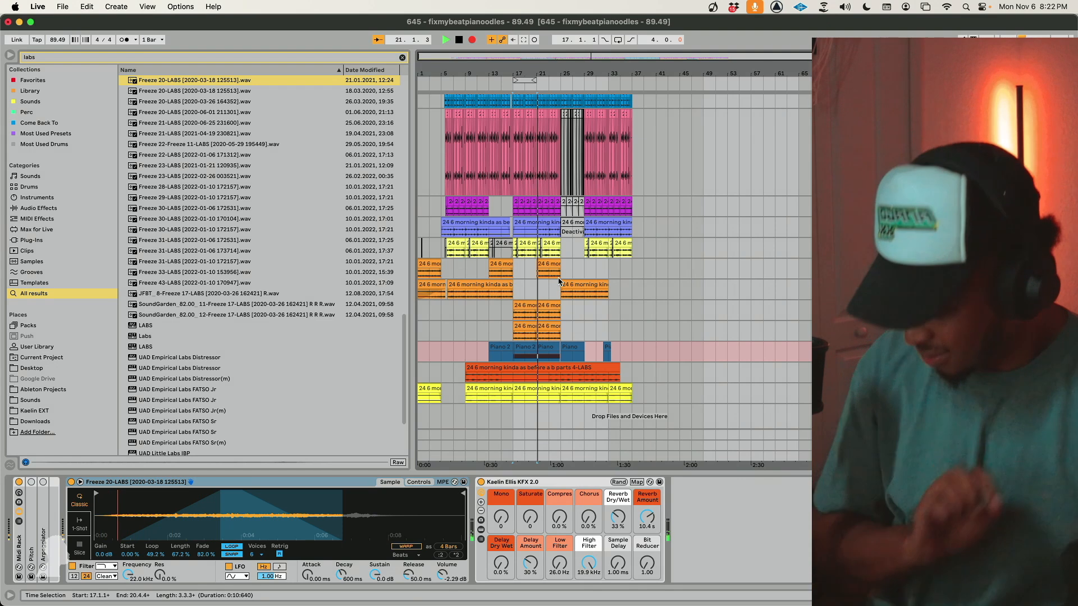
pyautogui.press('F9')
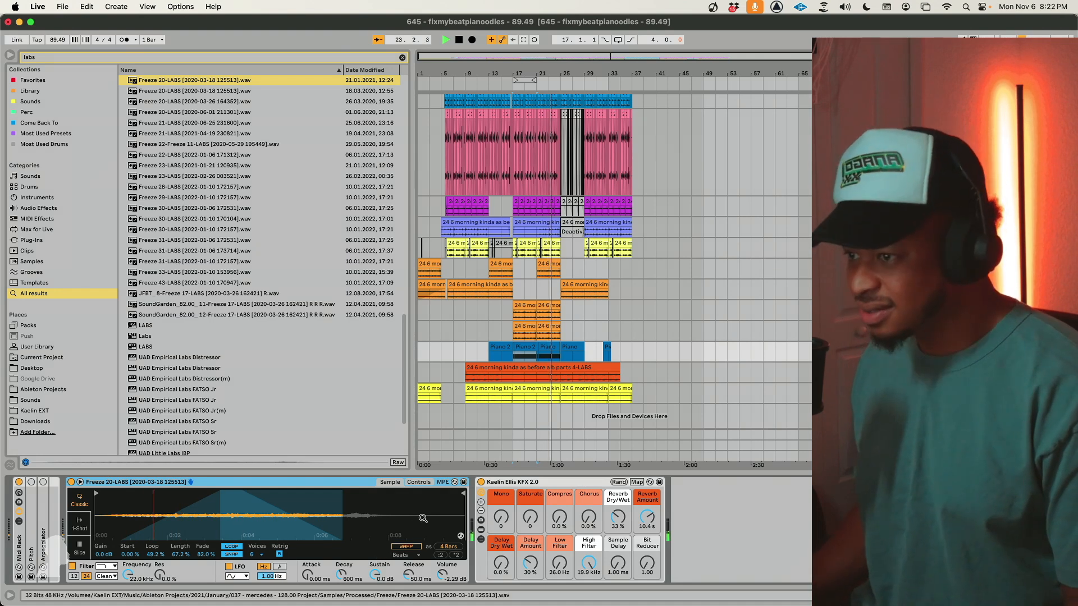
# Record a take on the Vox Record track from bar 21 to about bar 28.
pyautogui.scroll(4, 566, 432)
pyautogui.scroll(3, 566, 432)
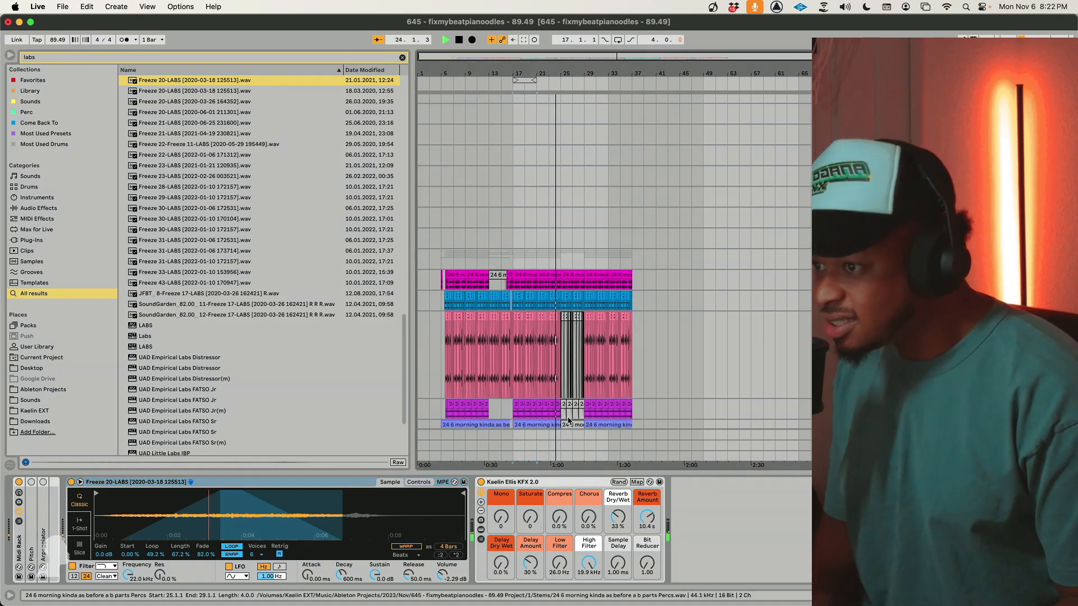
pyautogui.scroll(5, 564, 378)
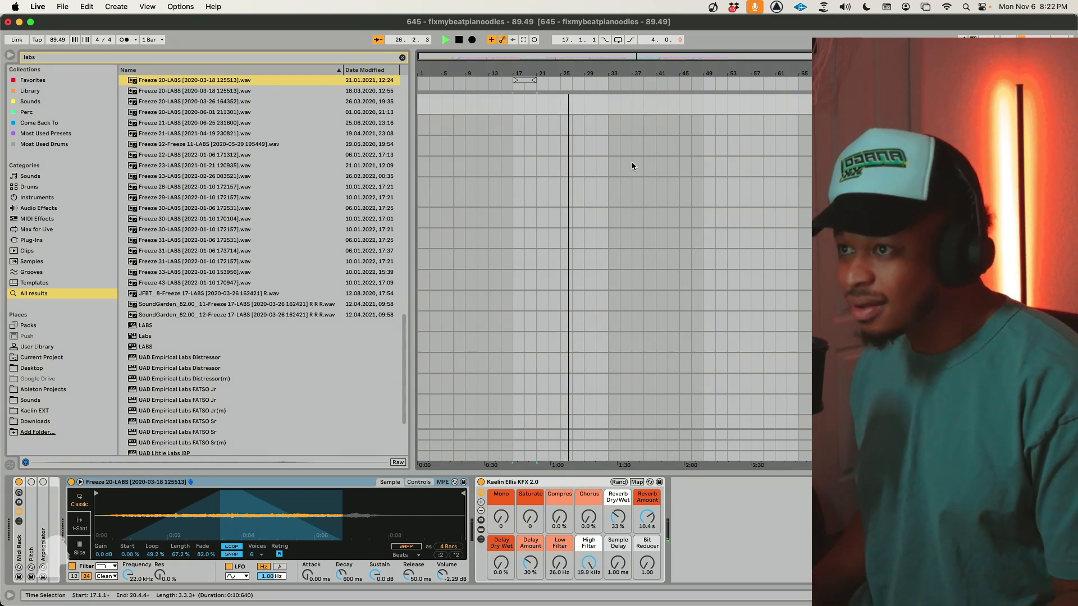
pyautogui.click(526, 159)
pyautogui.click(536, 152)
pyautogui.click(548, 171)
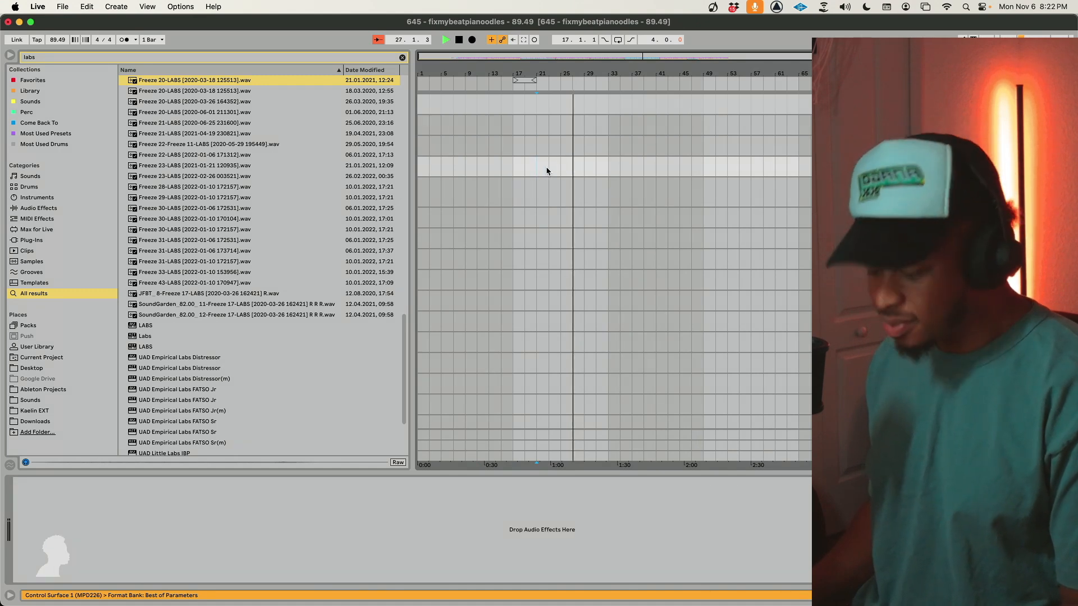
pyautogui.press('space')
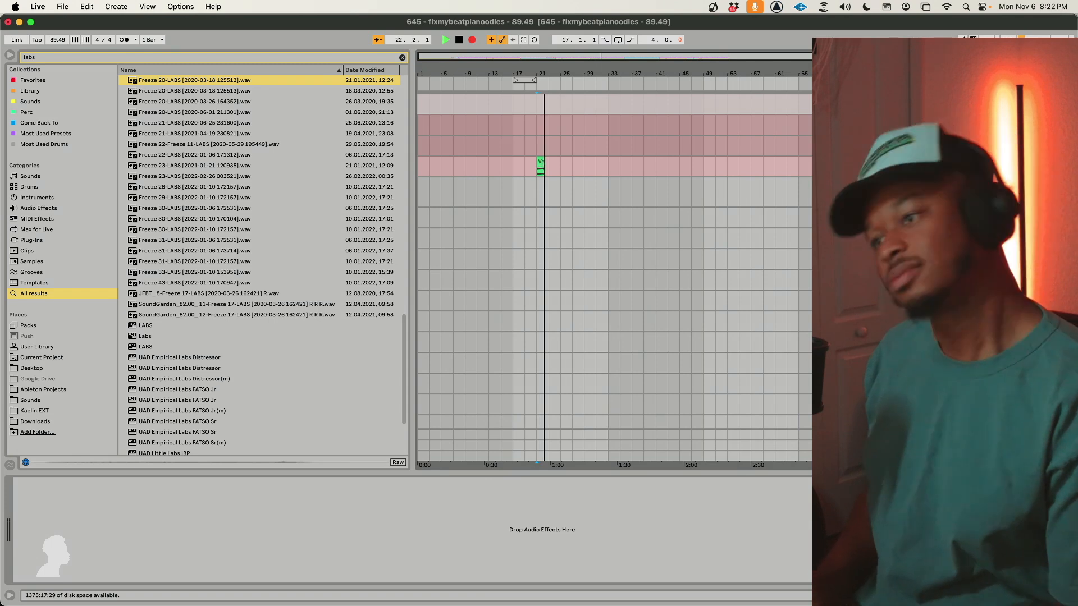
pyautogui.scroll(-10, 681, 268)
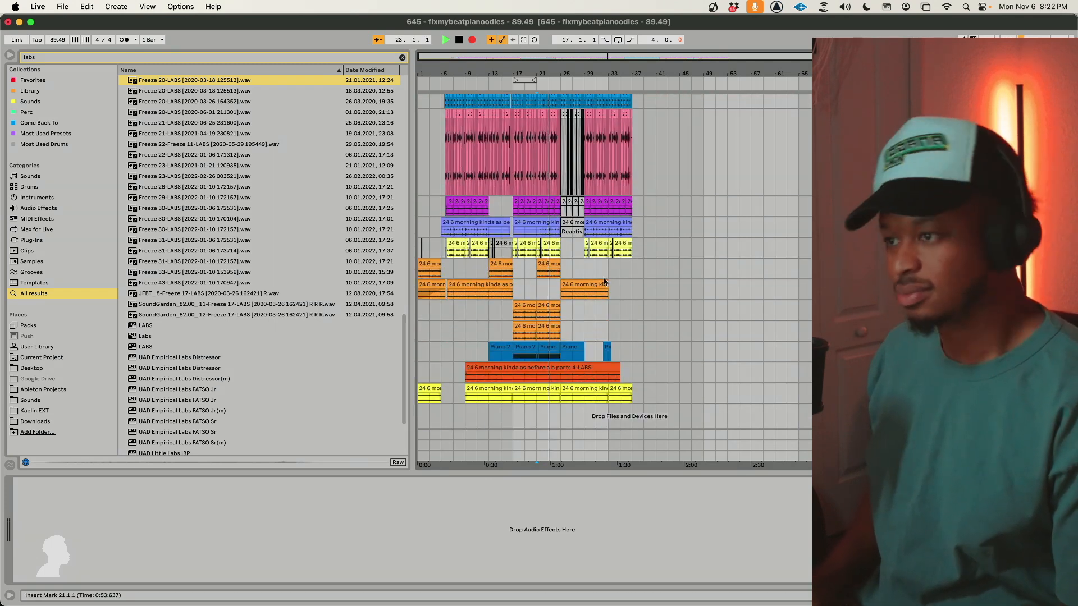
pyautogui.scroll(10, 596, 282)
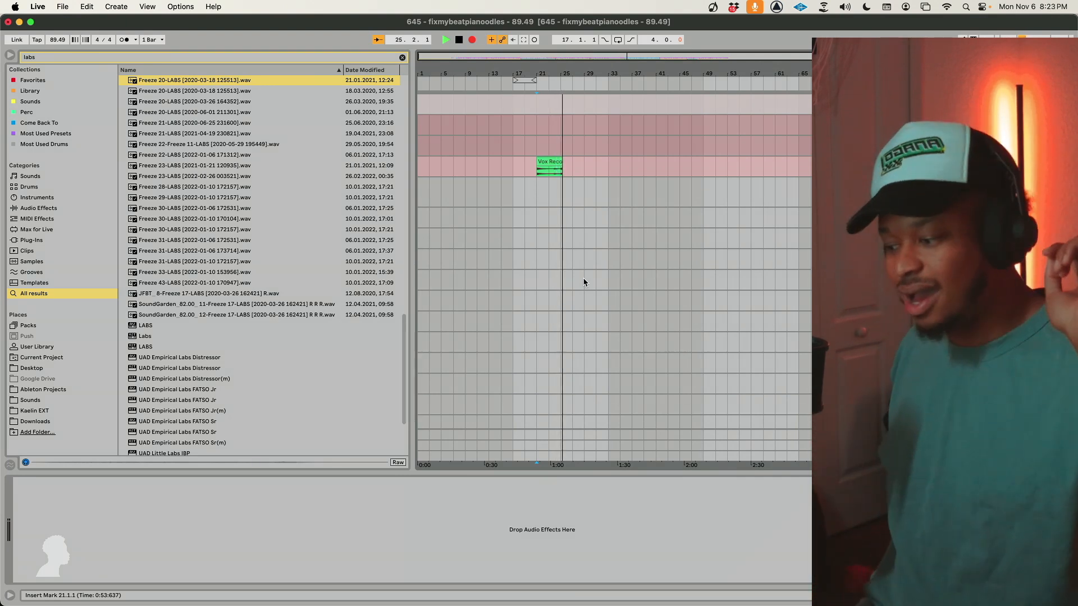
pyautogui.scroll(-10, 584, 282)
pyautogui.scroll(2, 584, 283)
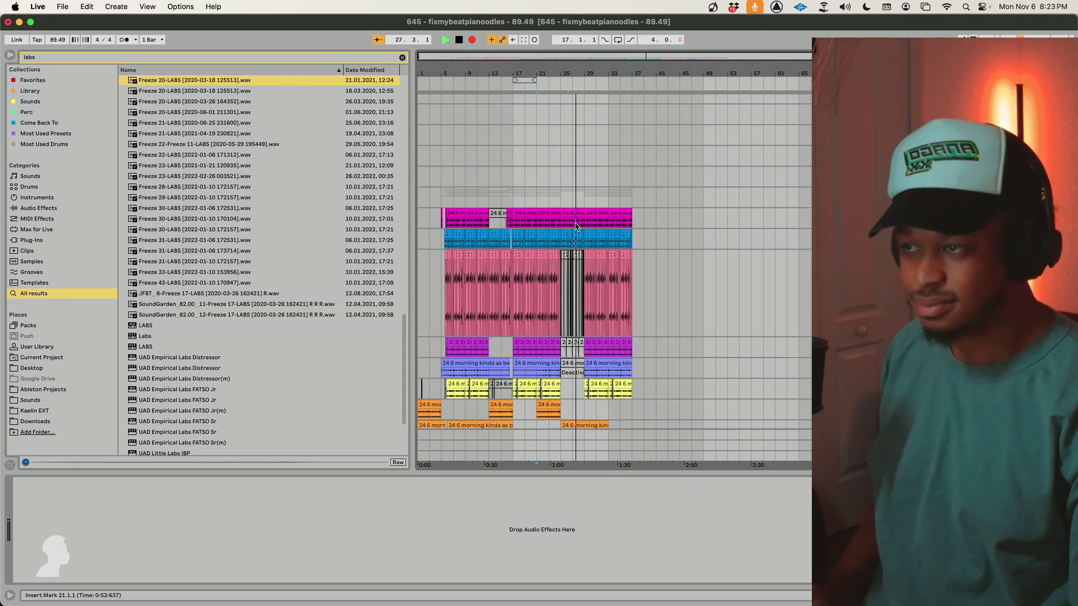
pyautogui.scroll(8, 576, 226)
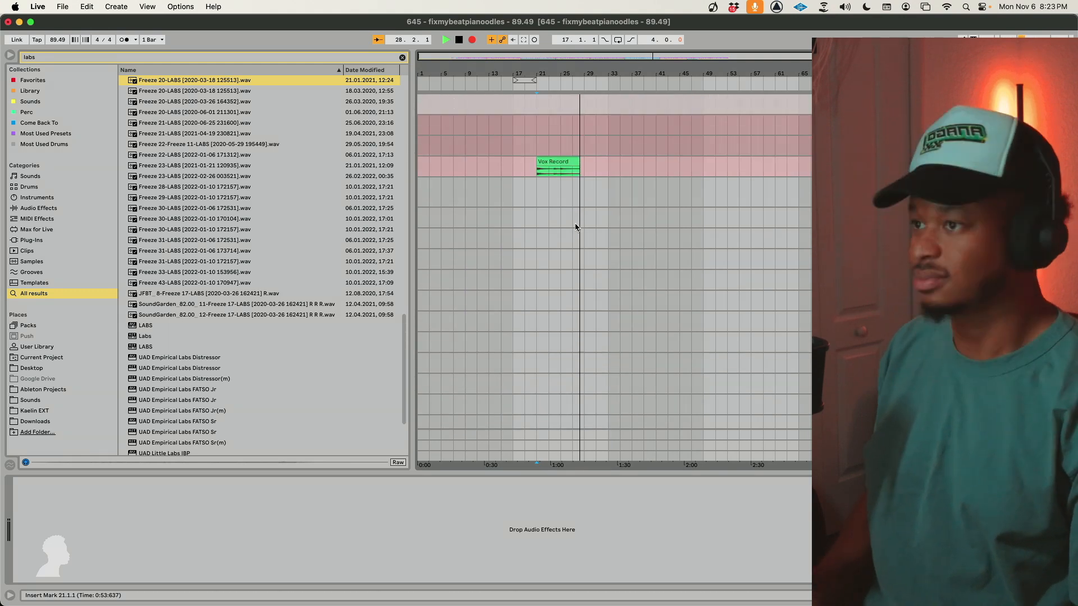
pyautogui.press('F9')
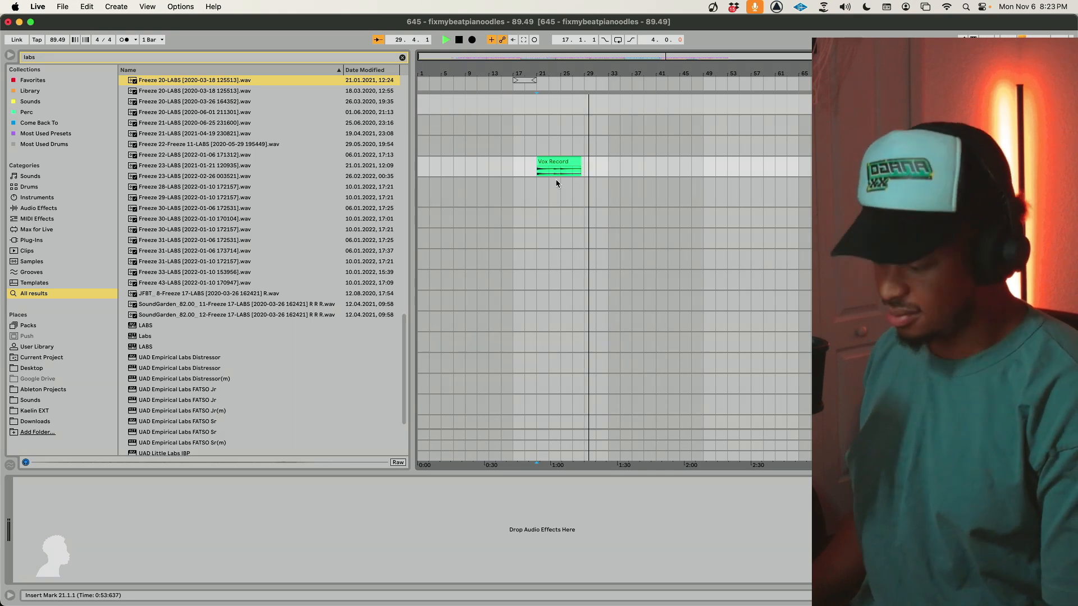
# Duplicate the vocal recording's section from bar 25 so that copies start at bars 29 and 33.
pyautogui.click(566, 172)
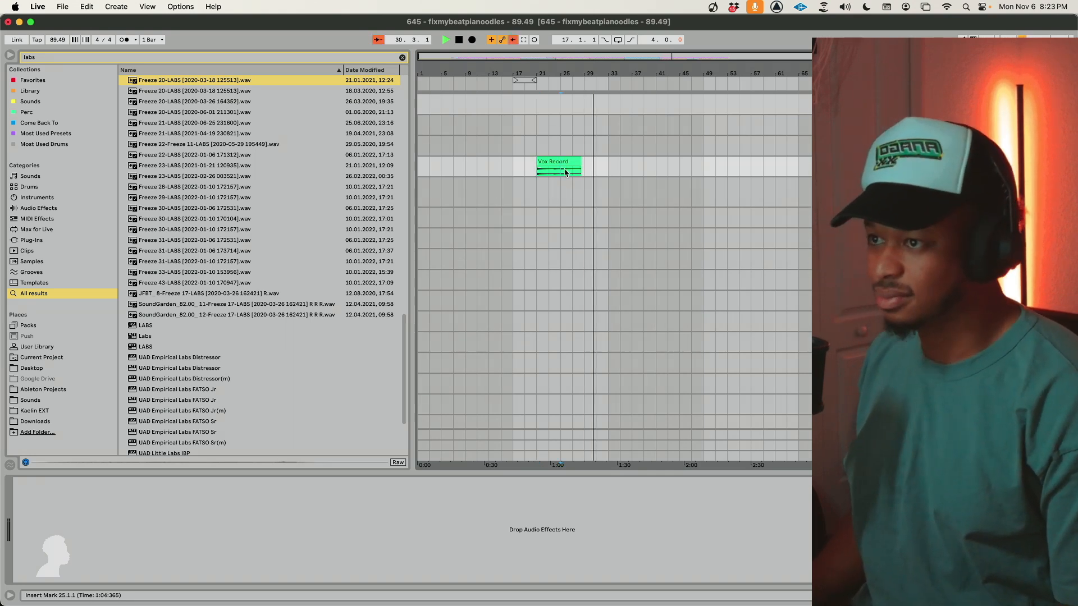
pyautogui.press('super+d')
pyautogui.scroll(10, 587, 171)
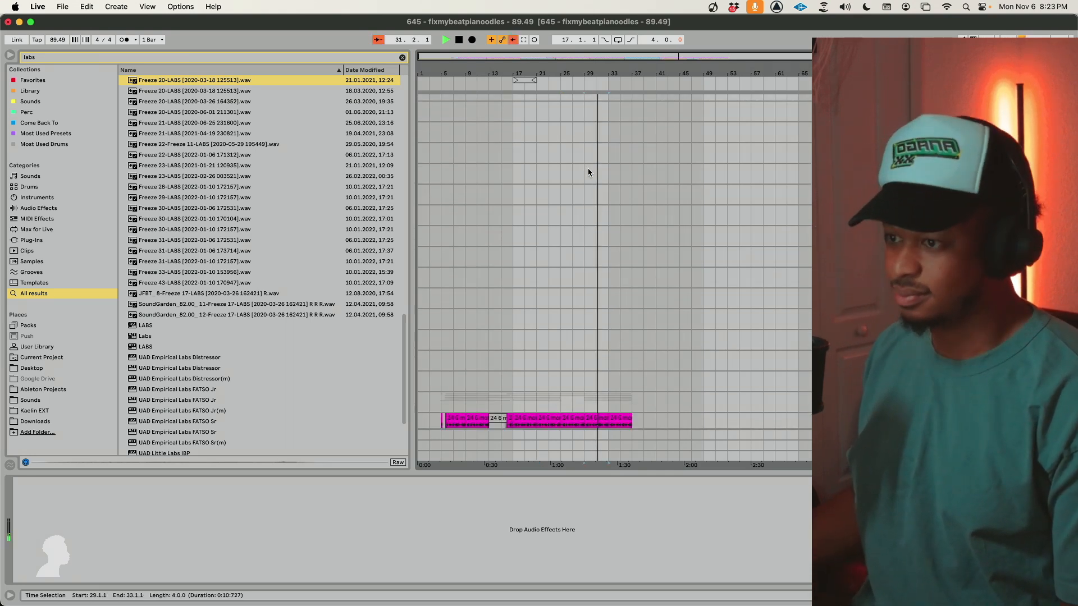
pyautogui.scroll(-4, 589, 172)
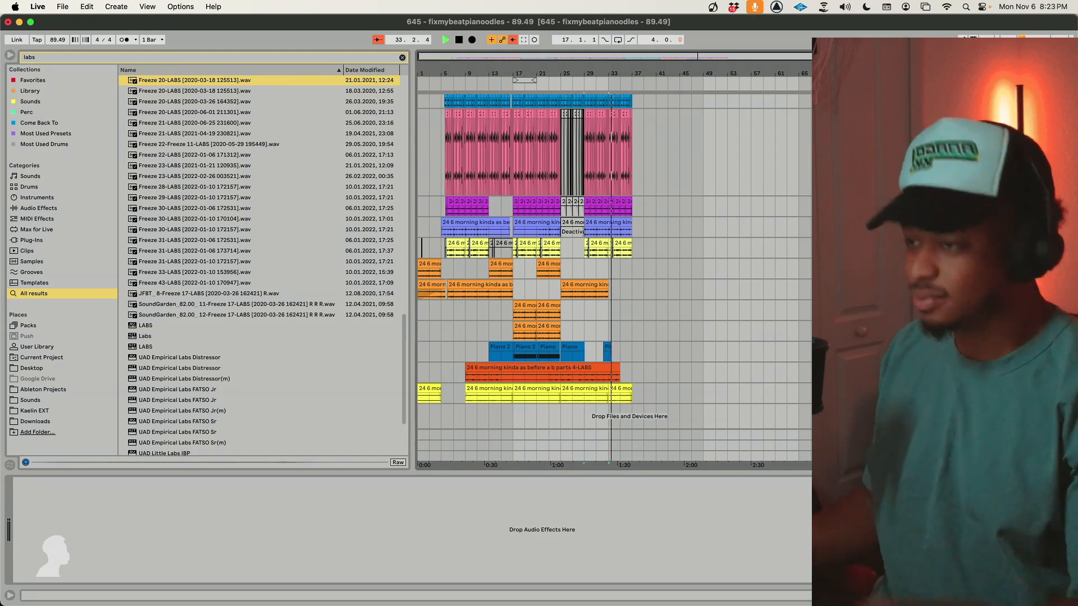
pyautogui.scroll(10, 659, 180)
pyautogui.click(590, 170)
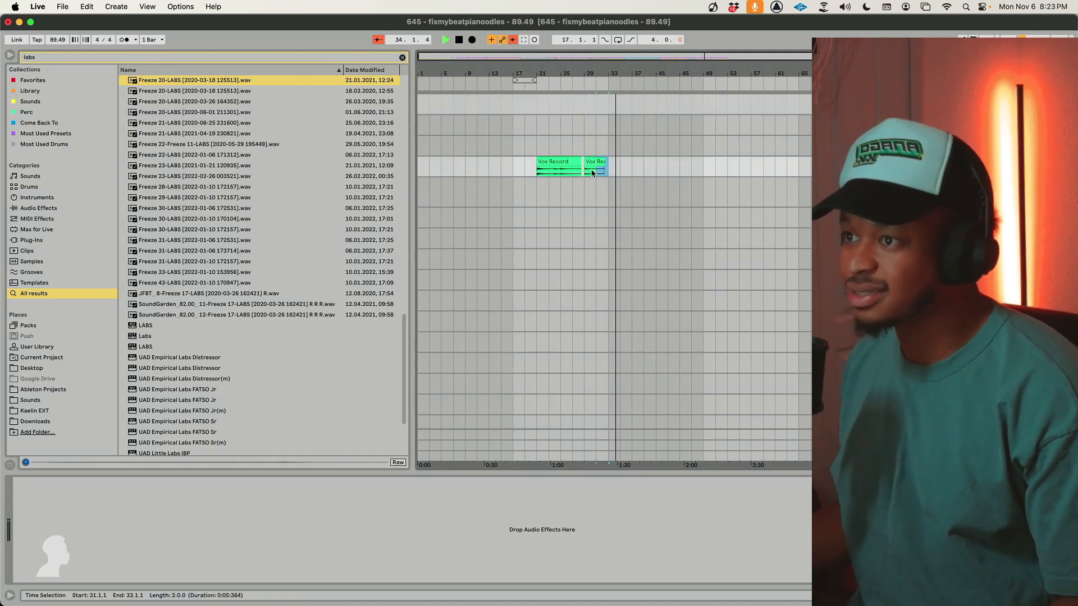
pyautogui.press('super+d')
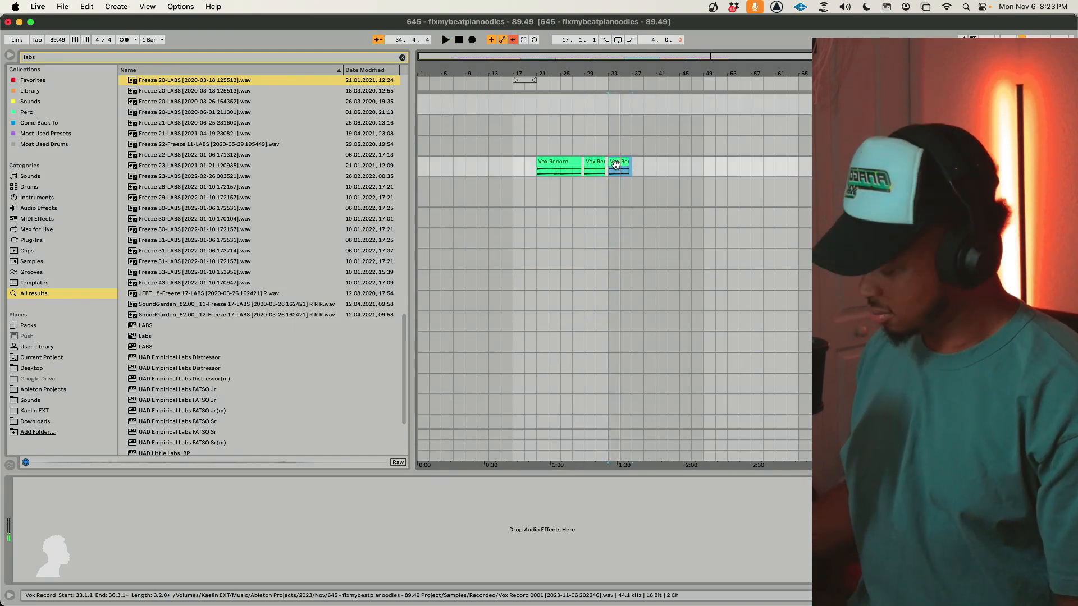
# Play from bar 5 to locate the entry point for a vocal phrase in the first section.
pyautogui.click(450, 172)
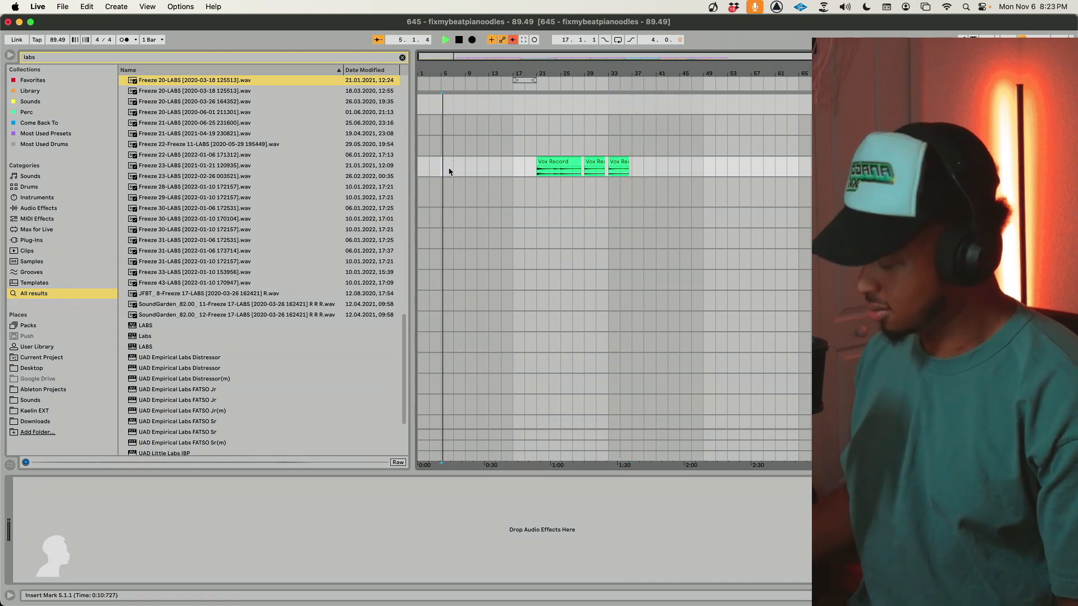
pyautogui.click(453, 169)
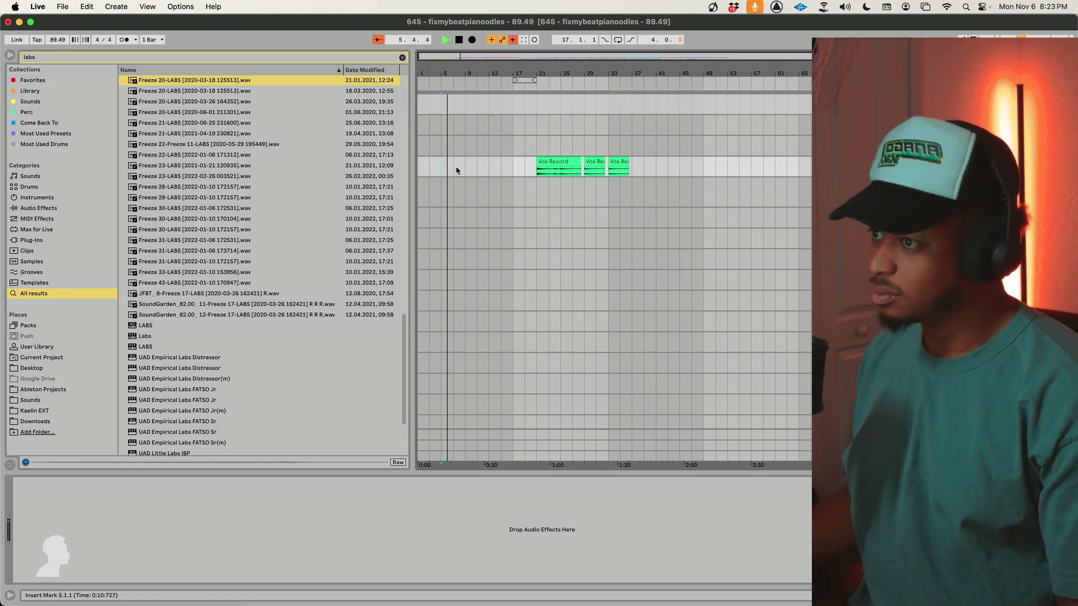
pyautogui.press('space')
pyautogui.press('space')
pyautogui.press('+')
pyautogui.press('+')
pyautogui.press('+')
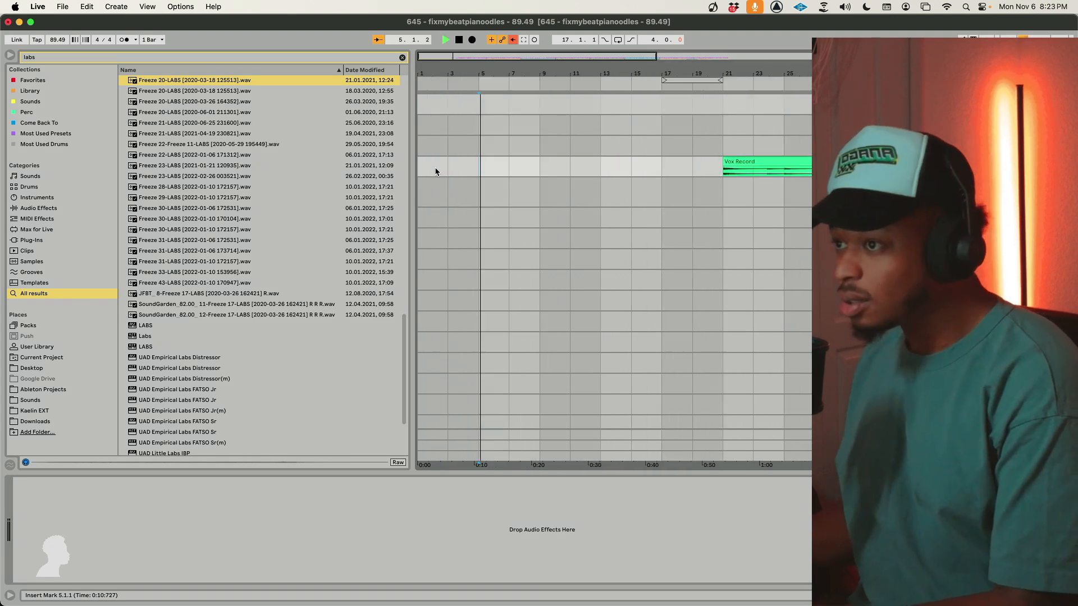
# Switch the arrangement to a finer fixed grid and paste the copied vocal phrase at 5.4.1 on the vocal track.
pyautogui.rightClick(490, 171)
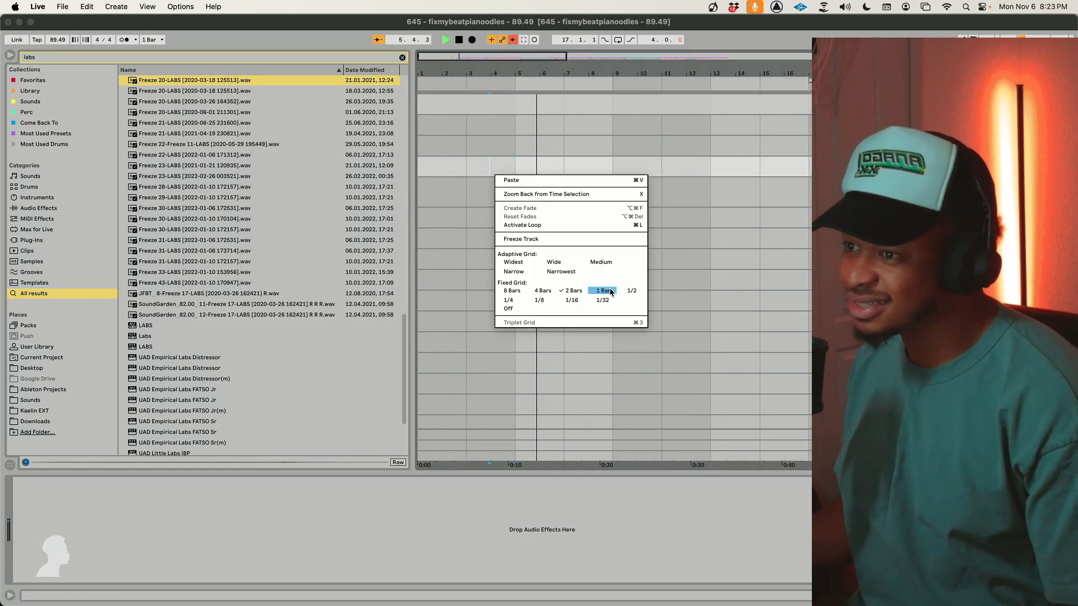
pyautogui.click(515, 291)
pyautogui.press('space')
pyautogui.click(524, 153)
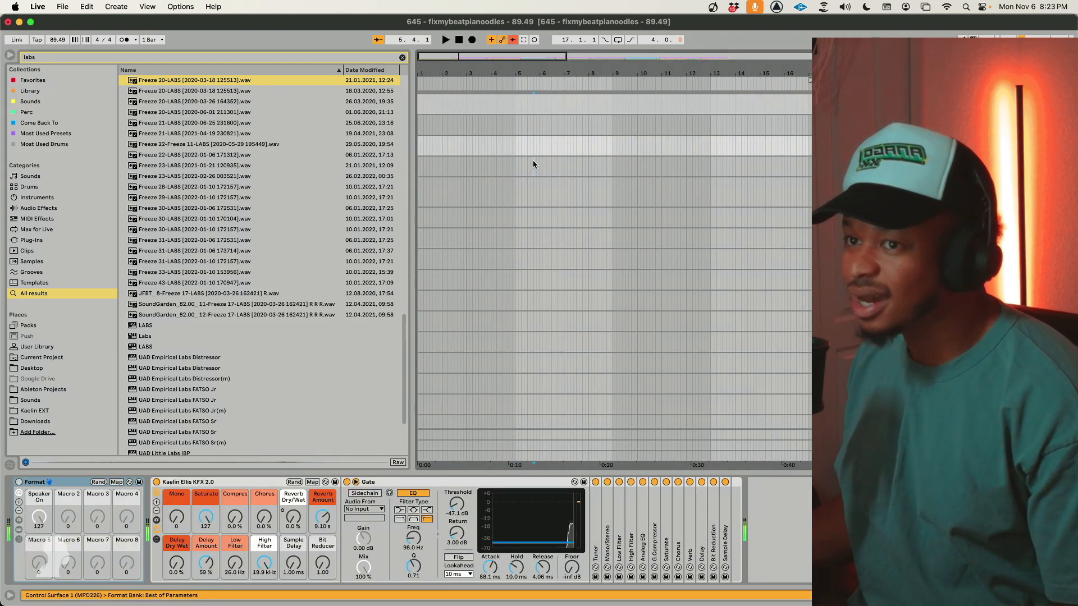
pyautogui.click(534, 165)
pyautogui.press('super+v')
pyautogui.press('space')
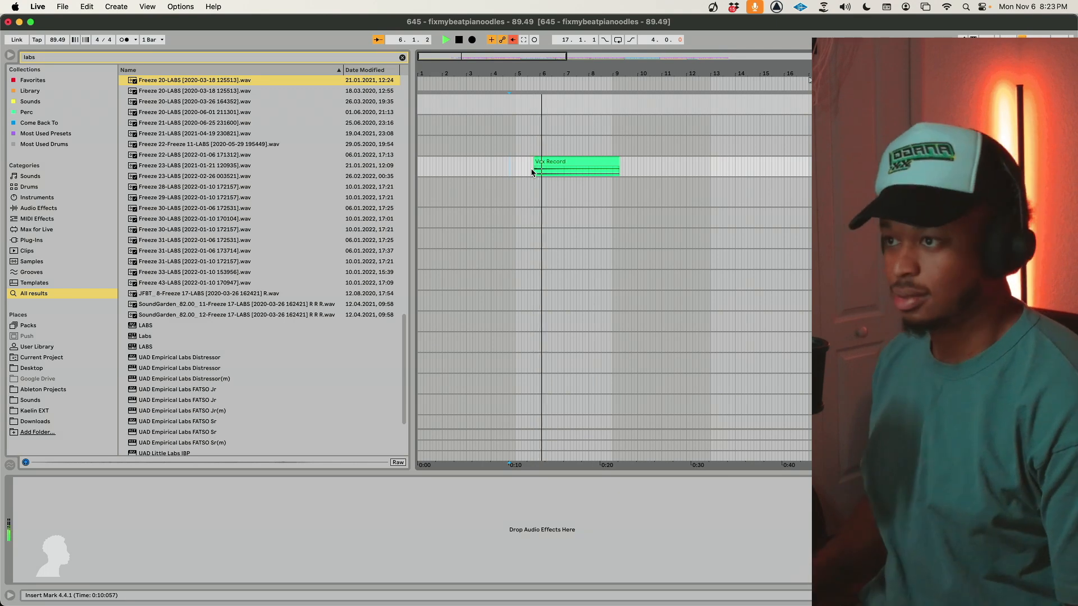
# Open the vocal clip pasted at 5.4.1 and shift its start marker slightly later, towards the first sound.
pyautogui.doubleClick(532, 169)
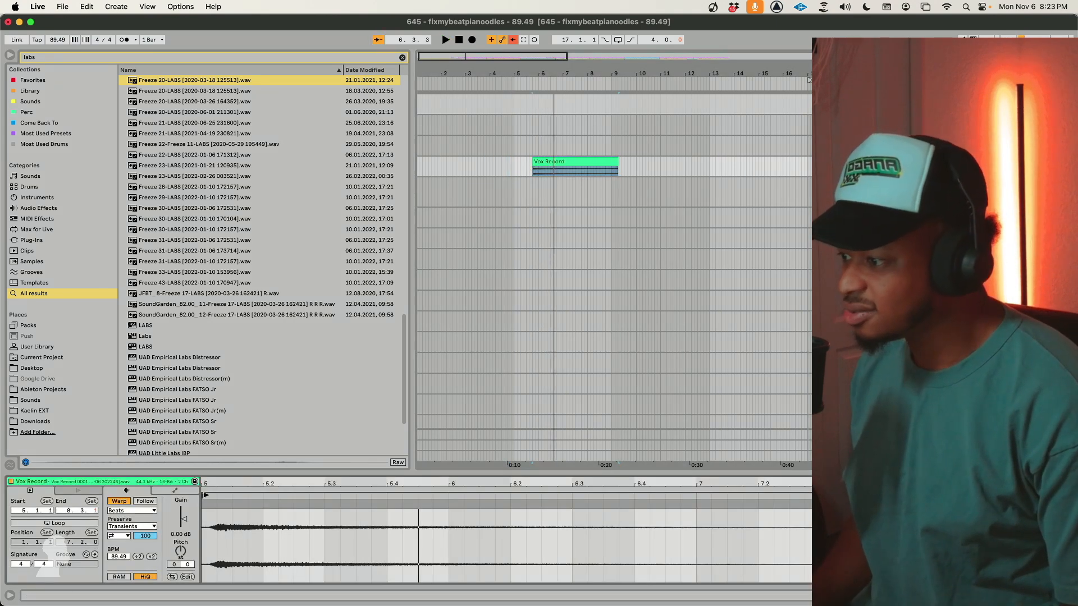
pyautogui.moveTo(205, 496); pyautogui.dragTo(218, 495)
pyautogui.rightClick(230, 507)
pyautogui.click(247, 511)
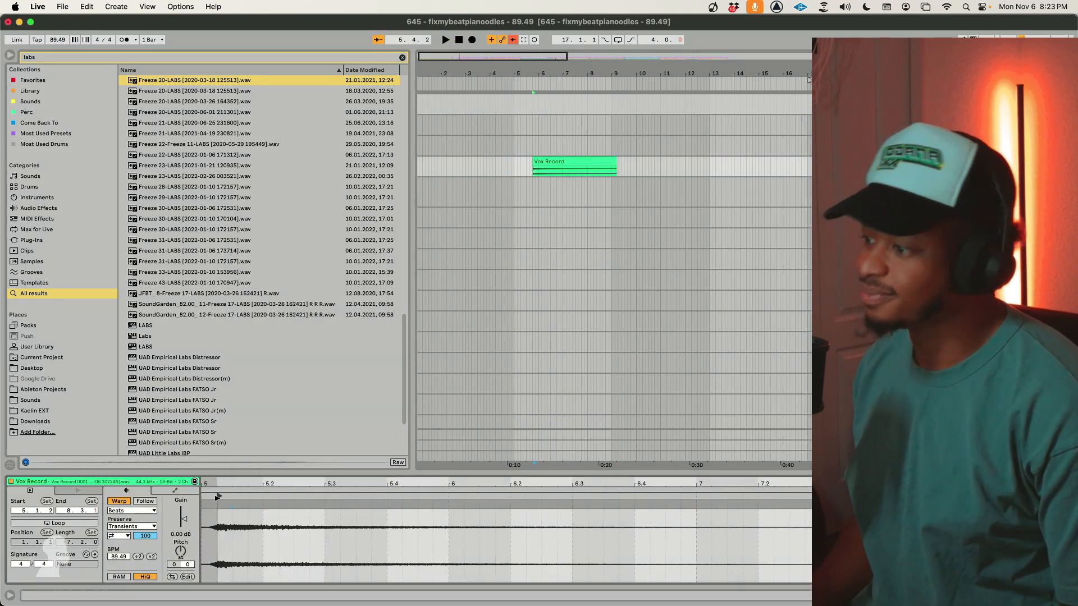
pyautogui.click(522, 171)
pyautogui.click(536, 168)
# Turn off Warp on the vocal clip near bar 5, set its gain to -9.25 dB and detune it by -27 cents.
pyautogui.click(129, 503)
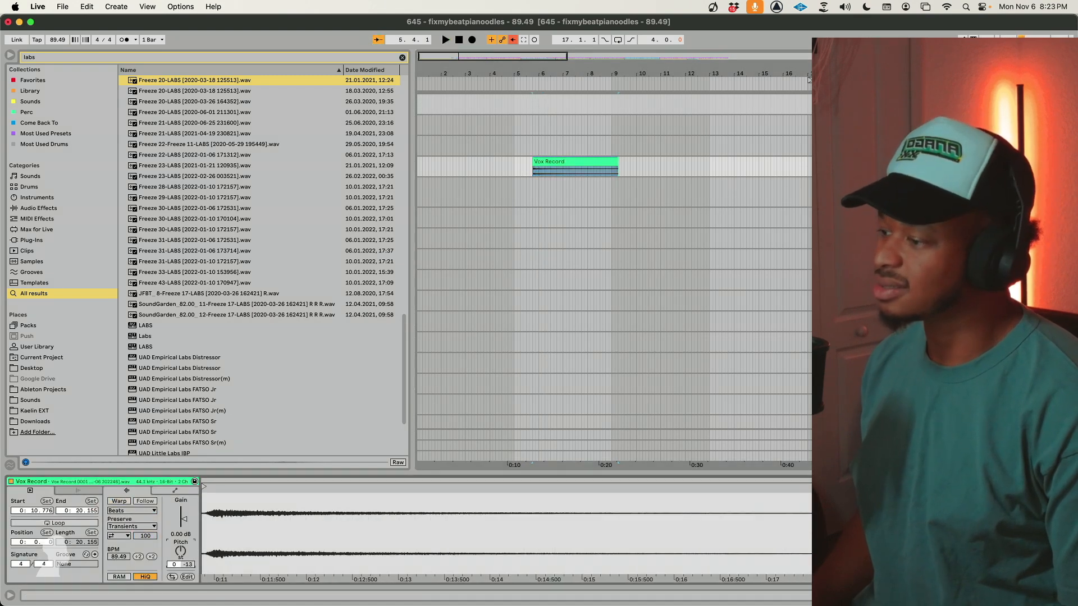
pyautogui.press('space')
pyautogui.press('space')
pyautogui.press('space')
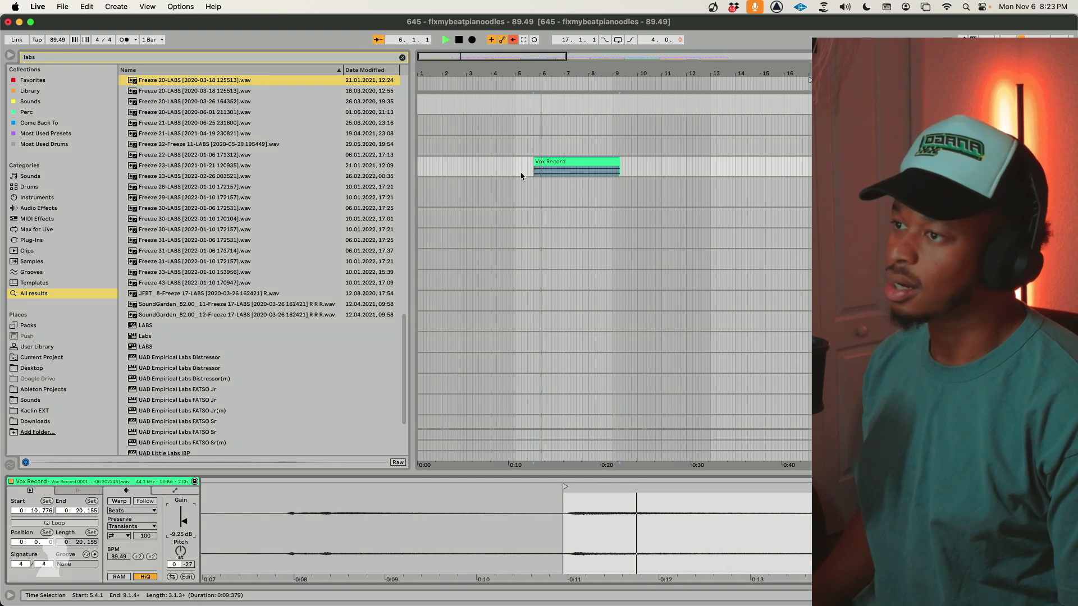
pyautogui.click(522, 173)
pyautogui.press('space')
pyautogui.press('space')
pyautogui.press('space')
pyautogui.doubleClick(494, 55)
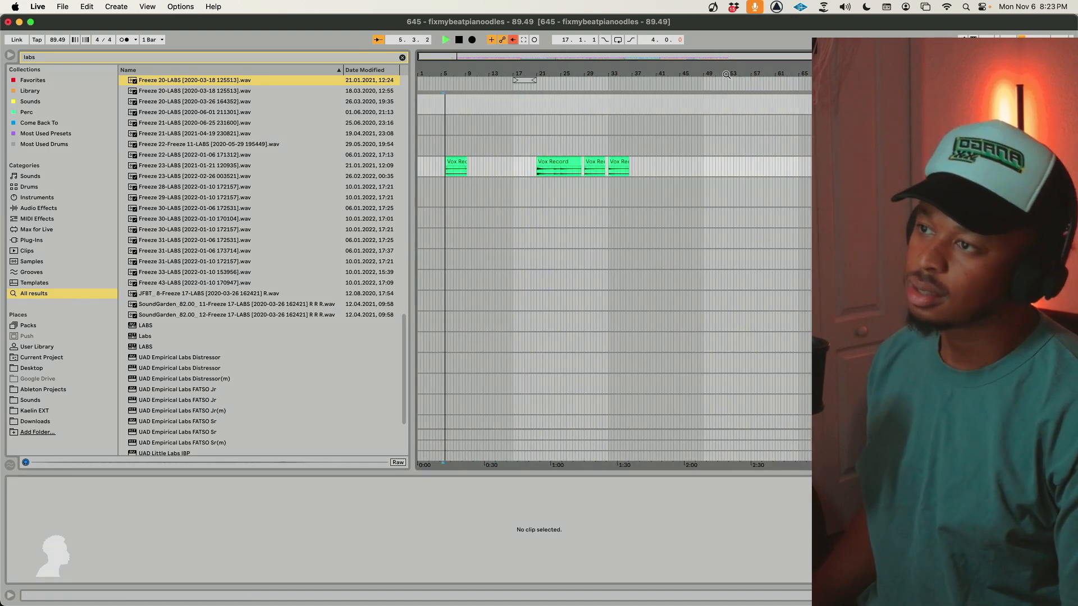
# Set the gain of the three vocal clips between bars 21 and 37 to -5.20 dB.
pyautogui.click(624, 163)
pyautogui.keyDown('shift'); pyautogui.click(557, 162); pyautogui.keyUp('shift')
pyautogui.moveTo(184, 518); pyautogui.dragTo(184, 523)
pyautogui.scroll(-4, 261, 418)
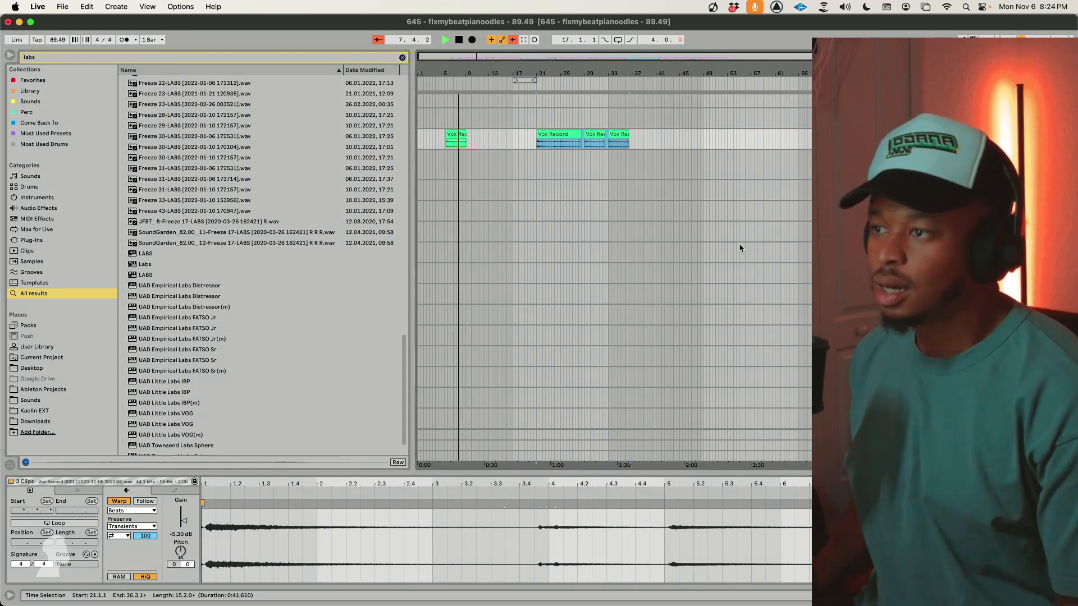
pyautogui.click(622, 239)
# Lower the gain of the vocal clip at bar 21 to -11.4 dB and play it against the beat.
pyautogui.click(544, 161)
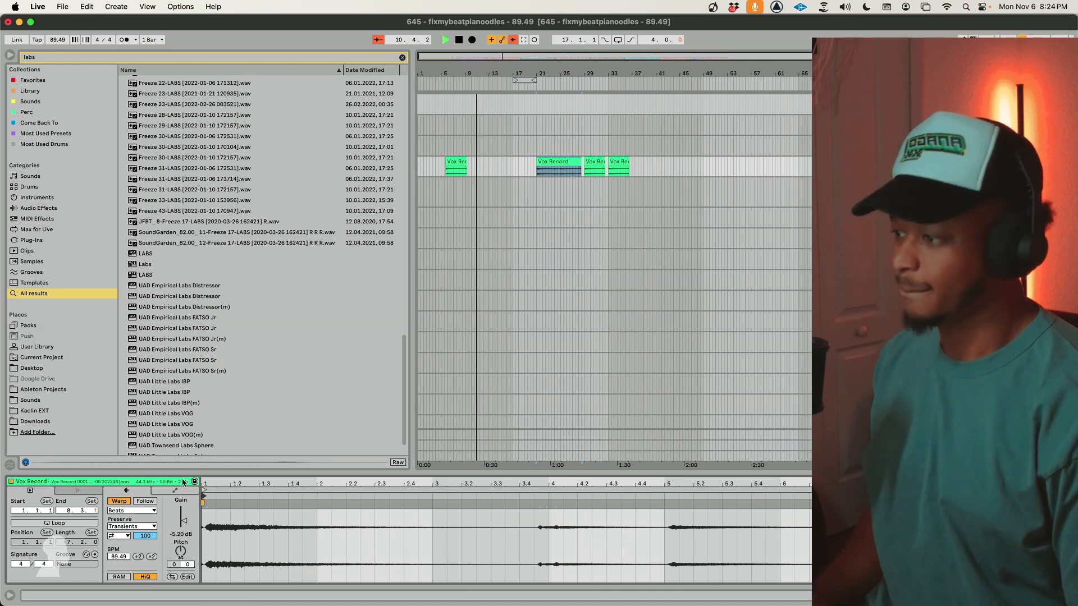
pyautogui.press('space')
pyautogui.press('space')
pyautogui.moveTo(181, 523); pyautogui.dragTo(183, 523)
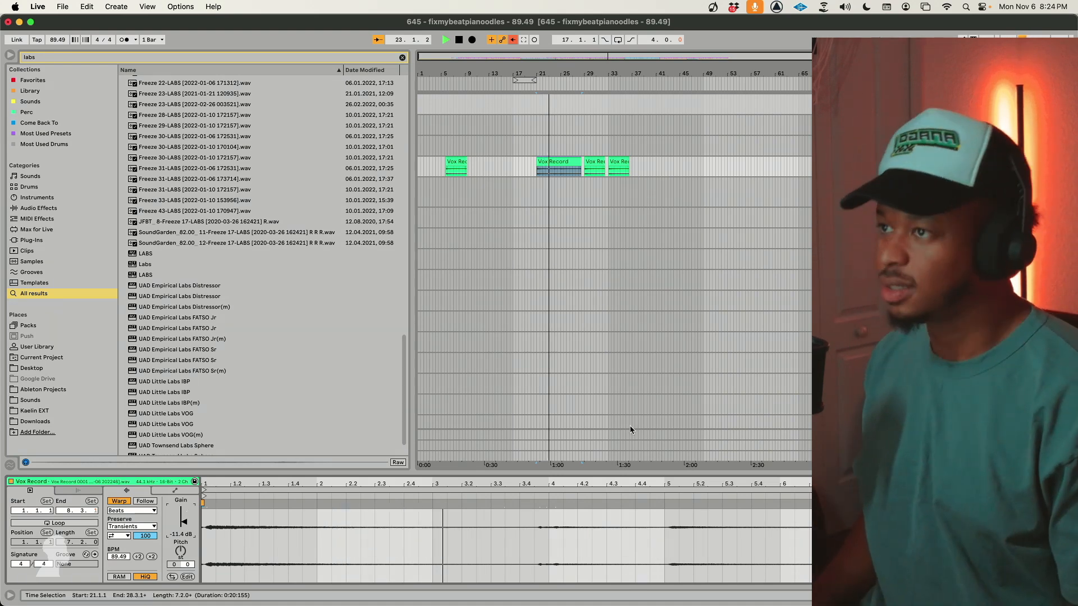
pyautogui.scroll(-10, 632, 431)
pyautogui.scroll(10, 631, 359)
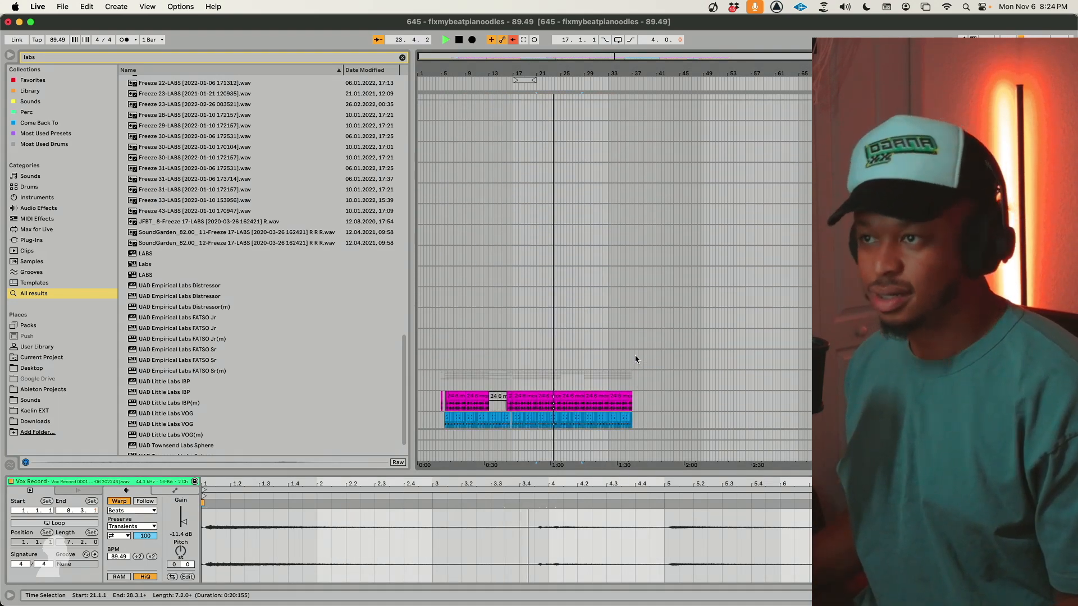
pyautogui.scroll(3, 629, 302)
# Stop playback and remove the unused empty tracks between the vocal track and the magenta clips' track.
pyautogui.click(887, 213)
pyautogui.press('space')
pyautogui.click(887, 184)
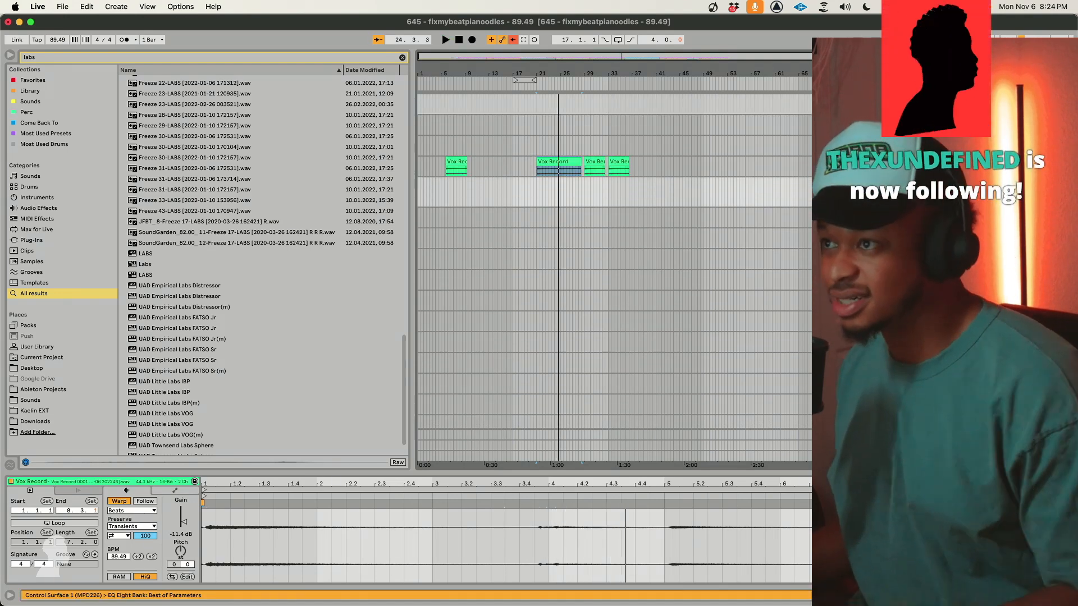
pyautogui.press('Delete')
pyautogui.scroll(-10, 614, 261)
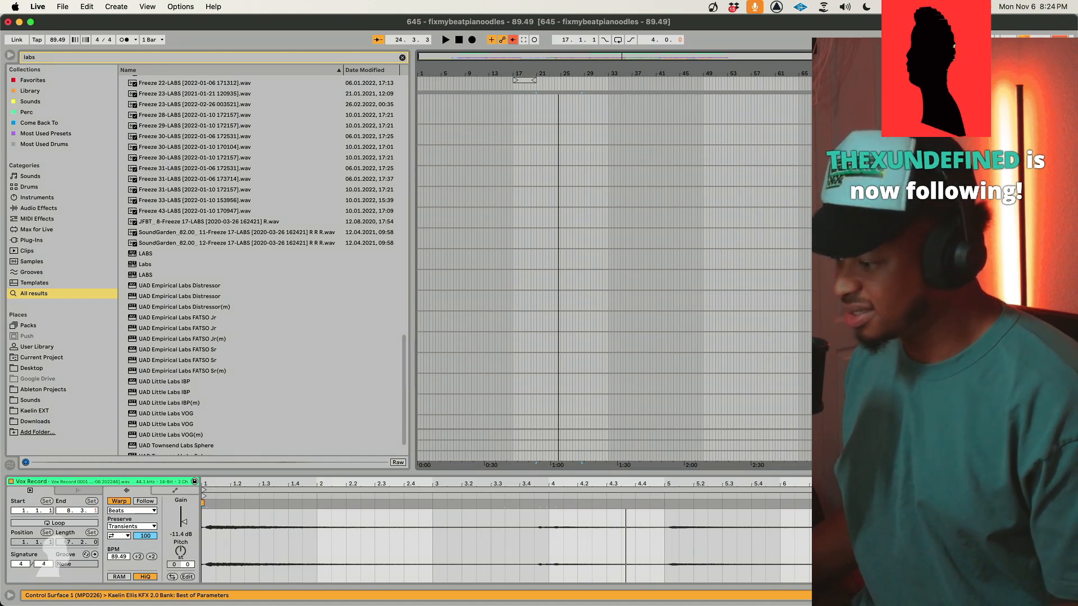
pyautogui.scroll(8, 614, 262)
pyautogui.scroll(-8, 614, 262)
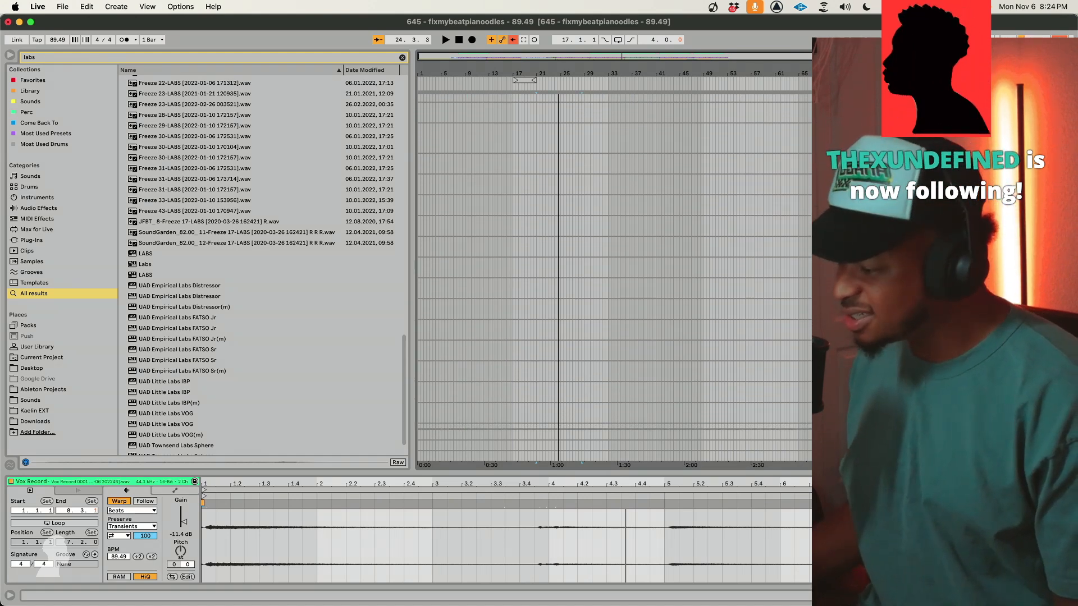
pyautogui.scroll(-6, 614, 262)
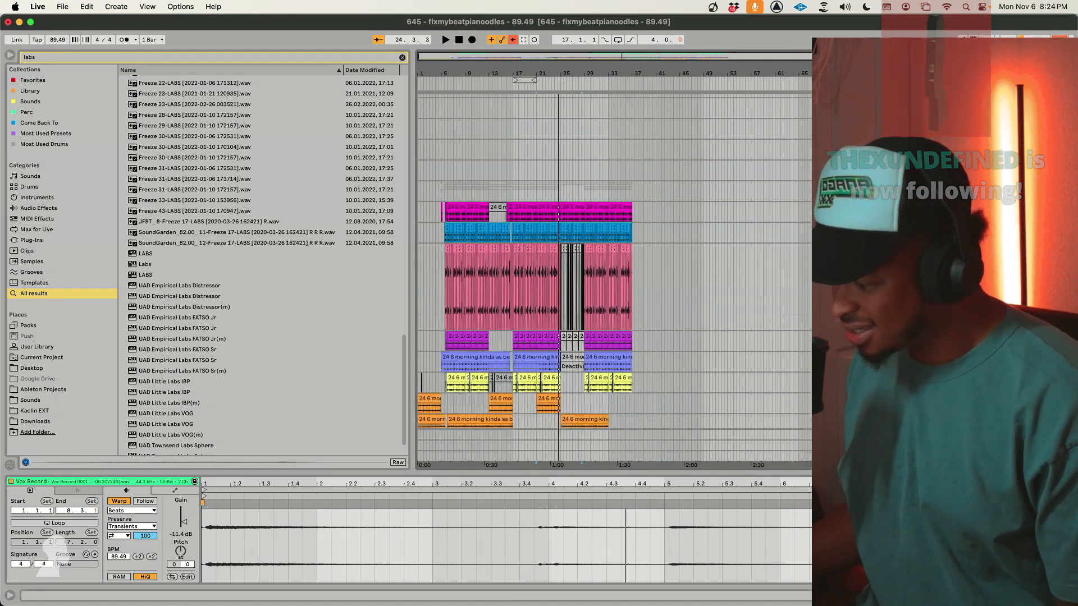
pyautogui.scroll(11, 615, 262)
pyautogui.click(876, 357)
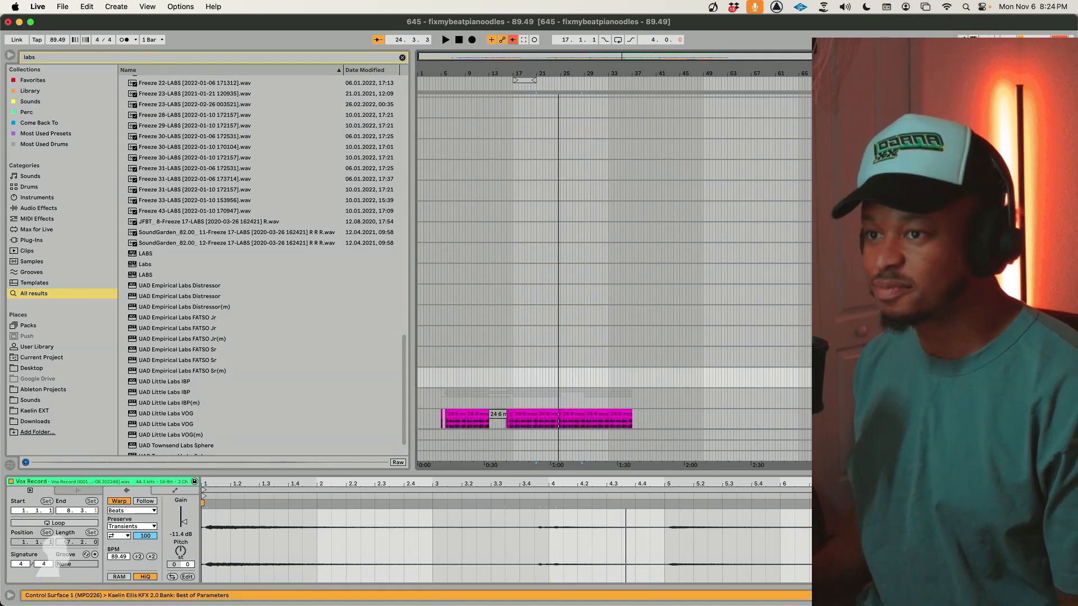
pyautogui.scroll(10, 788, 314)
pyautogui.scroll(3, 788, 314)
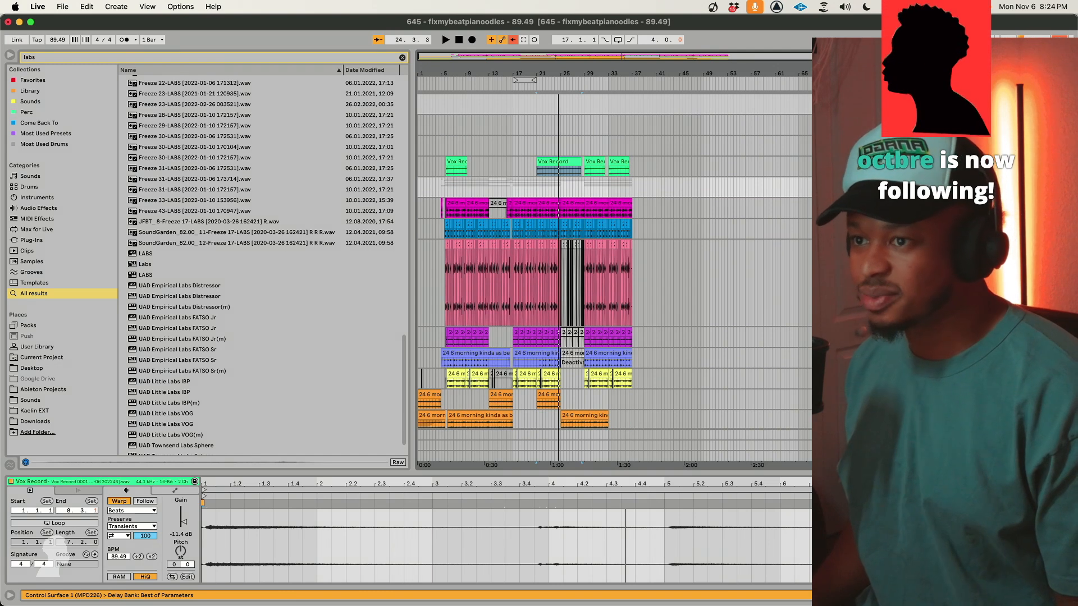
# Rename the two neighbouring tracks whose orange clips run from bar 17 to bar 25.
pyautogui.hotkey('shift', 'Tab')
pyautogui.scroll(-6, 508, 402)
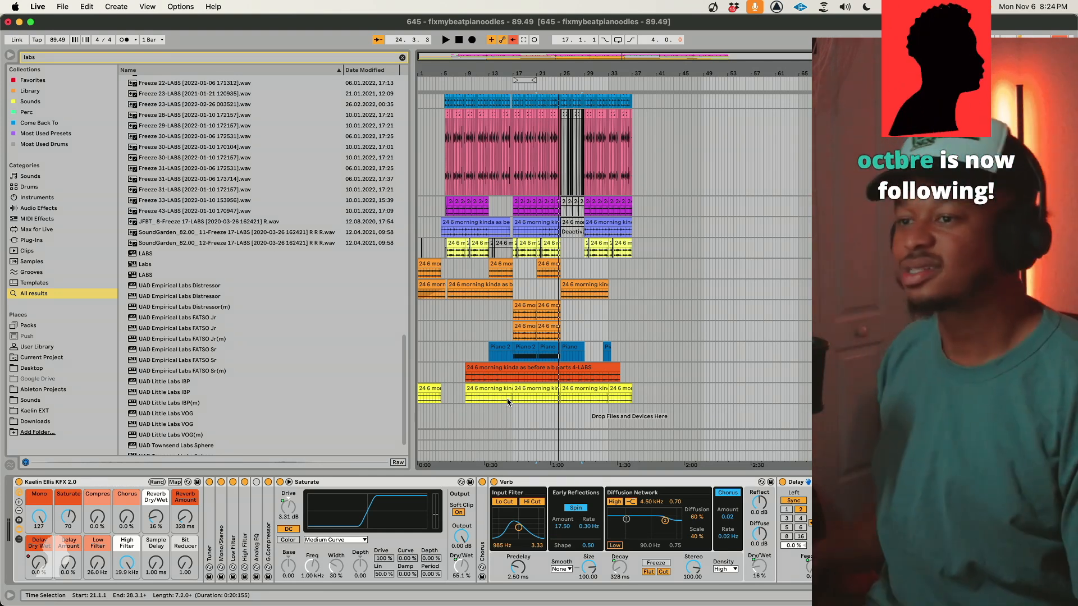
pyautogui.click(876, 306)
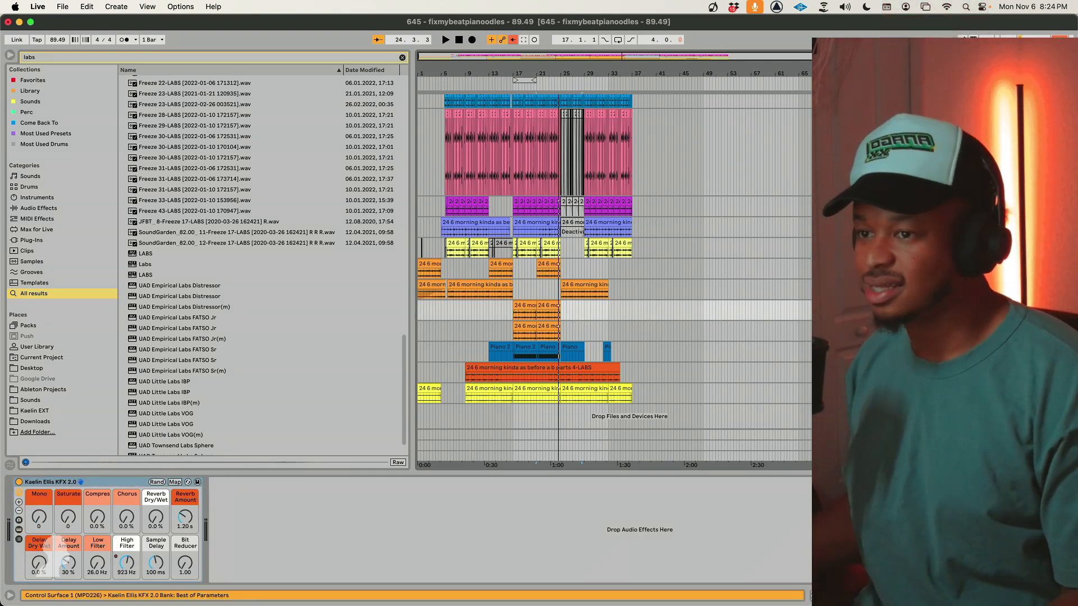
pyautogui.press('super+r')
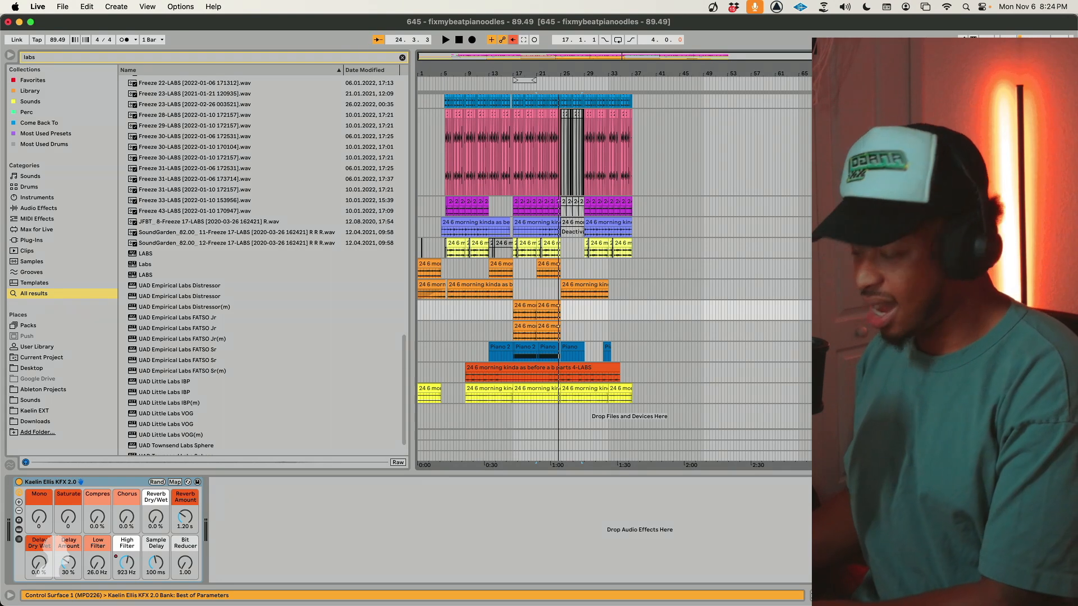
pyautogui.press('Tab')
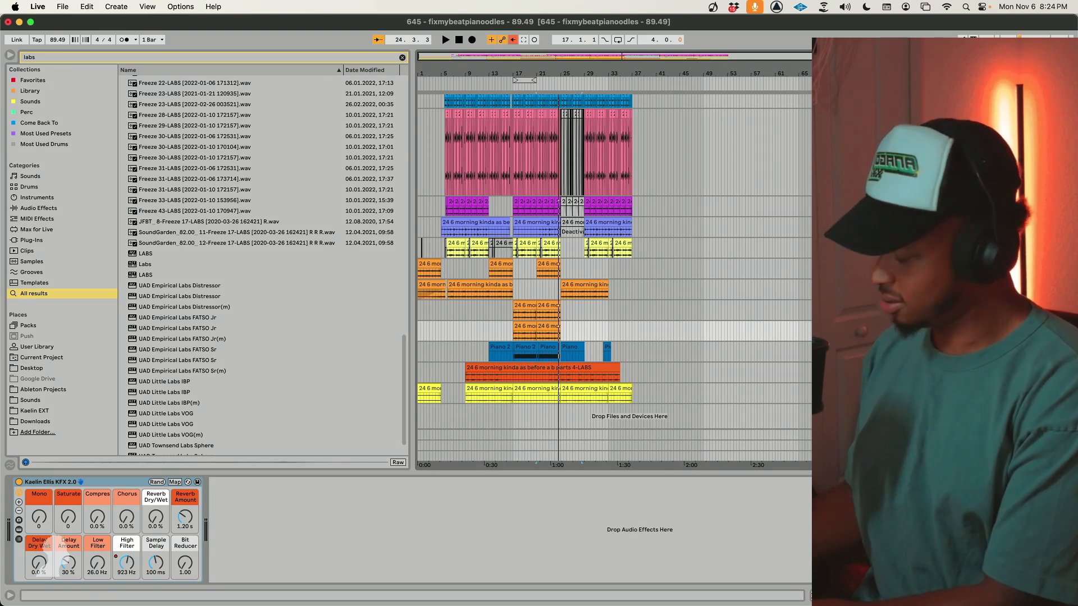
# Review the tracks one by one from the orange clips' tracks up to the first track of the arrangement.
pyautogui.press('Up')
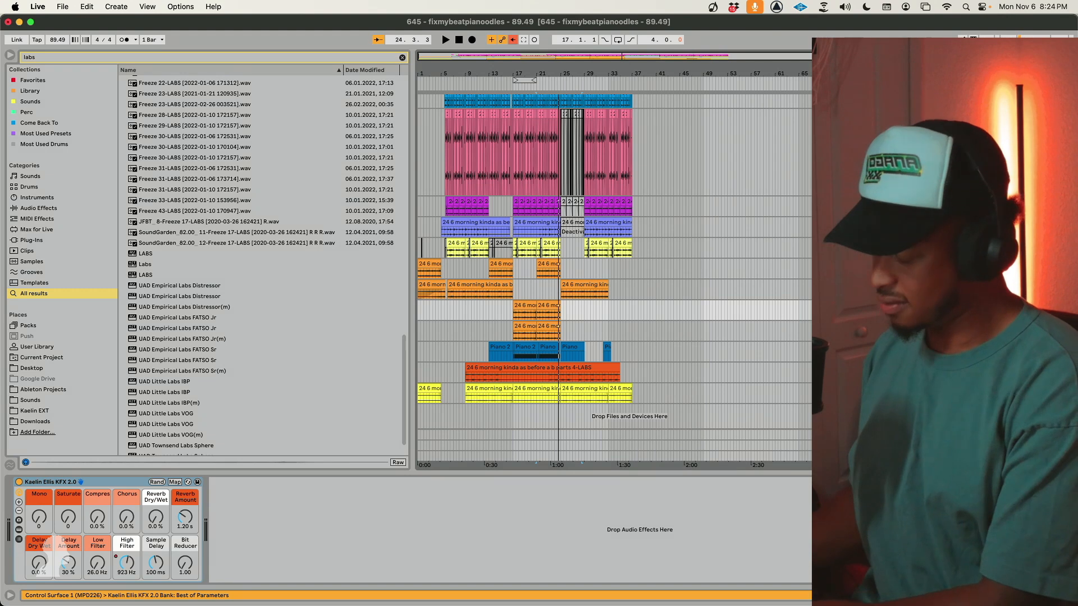
pyautogui.press('Up')
pyautogui.press('Up')
pyautogui.press('Up')
pyautogui.press('Up')
pyautogui.press('Up')
pyautogui.press('Up')
pyautogui.press('Up')
pyautogui.press('Up')
pyautogui.press('Up')
pyautogui.press('Up')
pyautogui.press('Up')
pyautogui.press('Up')
pyautogui.press('Up')
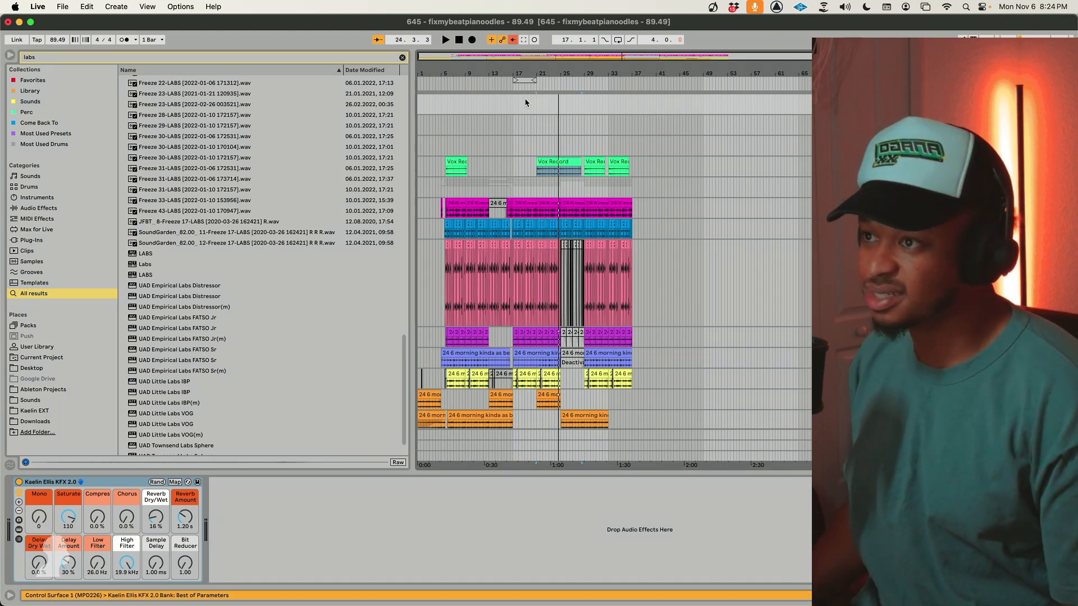
# Loop the whole arrangement from bar 1 to bar 39, just past the end of the last clips.
pyautogui.rightClick(646, 245)
pyautogui.click(635, 233)
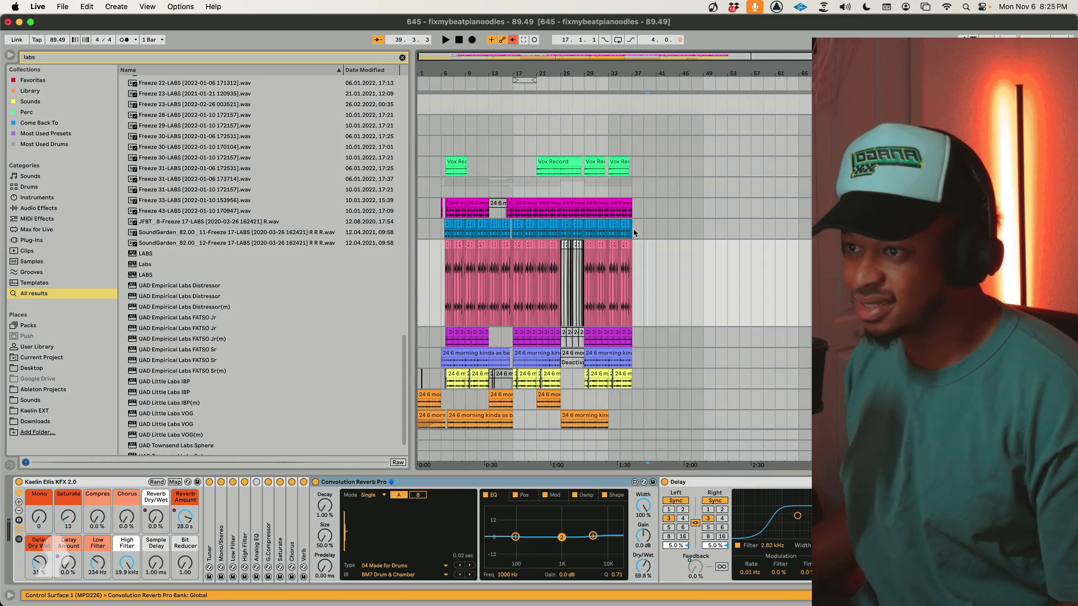
pyautogui.moveTo(527, 239); pyautogui.dragTo(396, 235)
pyautogui.rightClick(427, 230)
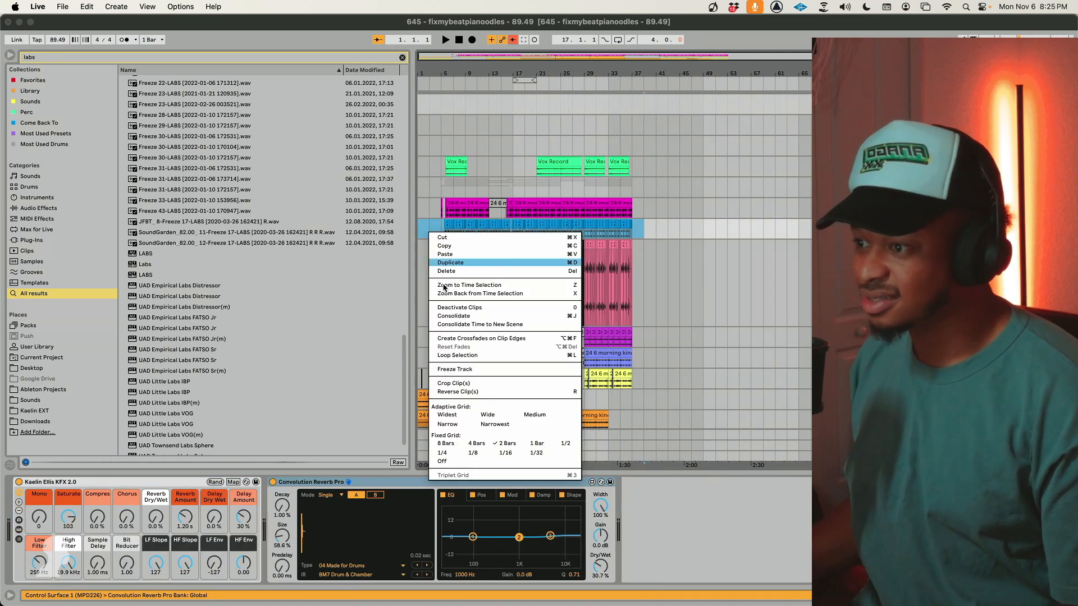
pyautogui.click(468, 357)
pyautogui.click(59, 6)
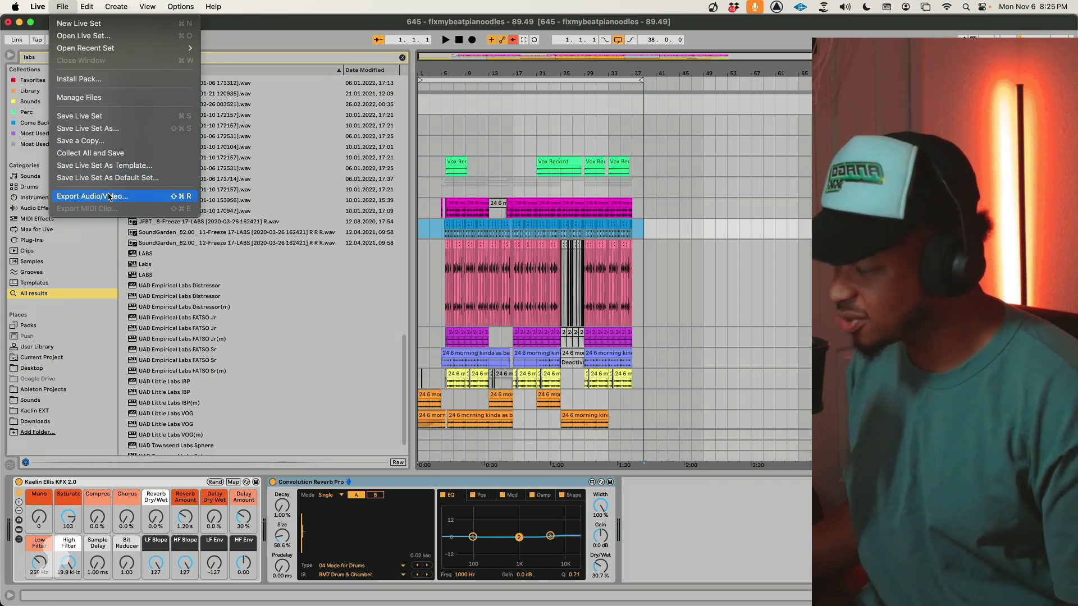
pyautogui.click(108, 197)
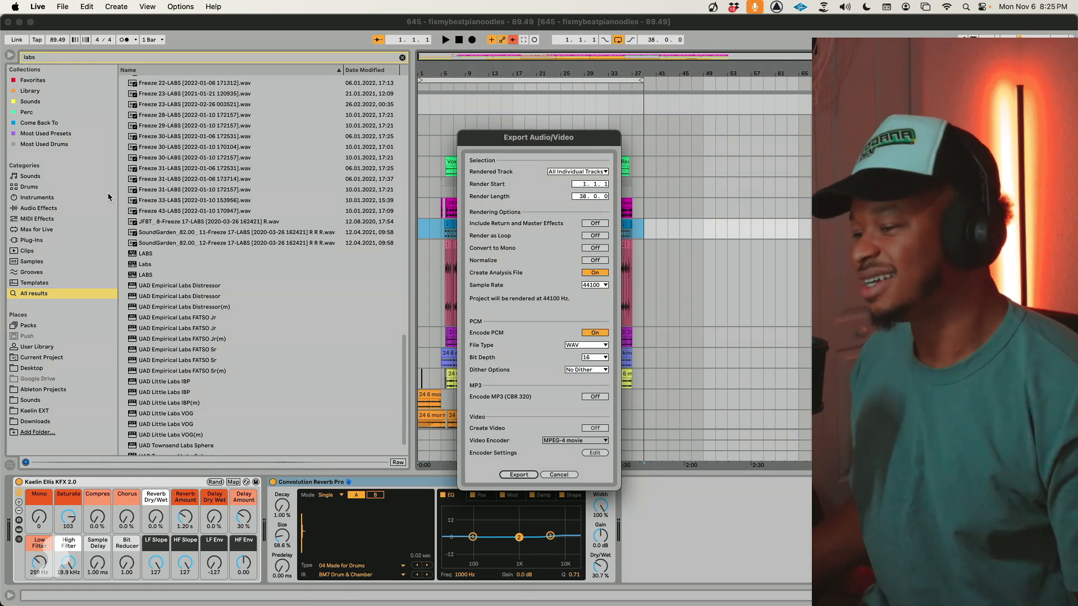
pyautogui.click(560, 475)
# Launch the "fix my beat" reference clip on the first track in Session View and return to the arrangement.
pyautogui.press('Tab')
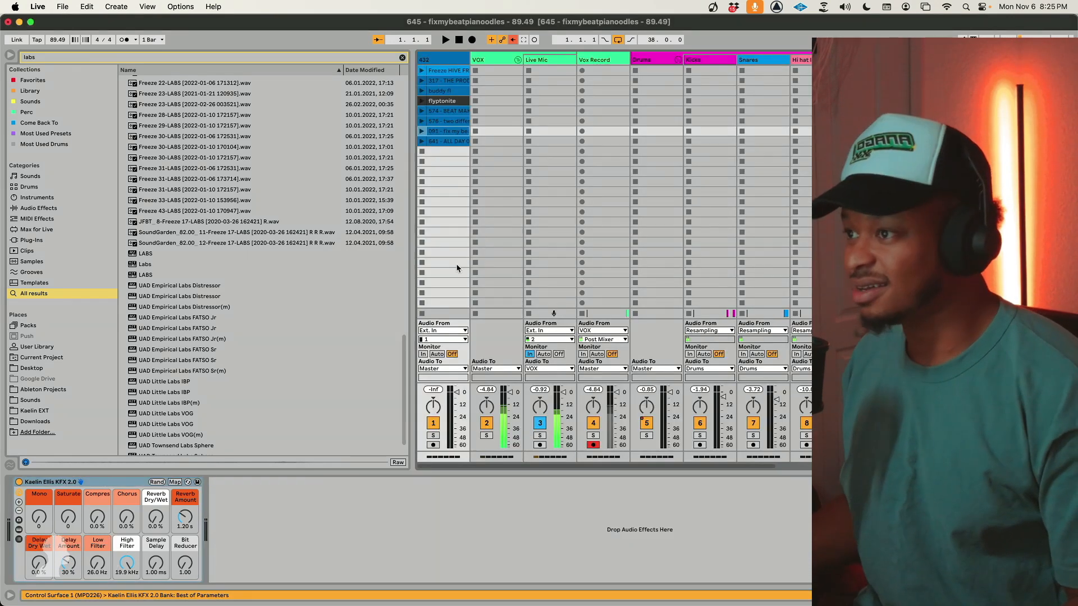
pyautogui.click(426, 132)
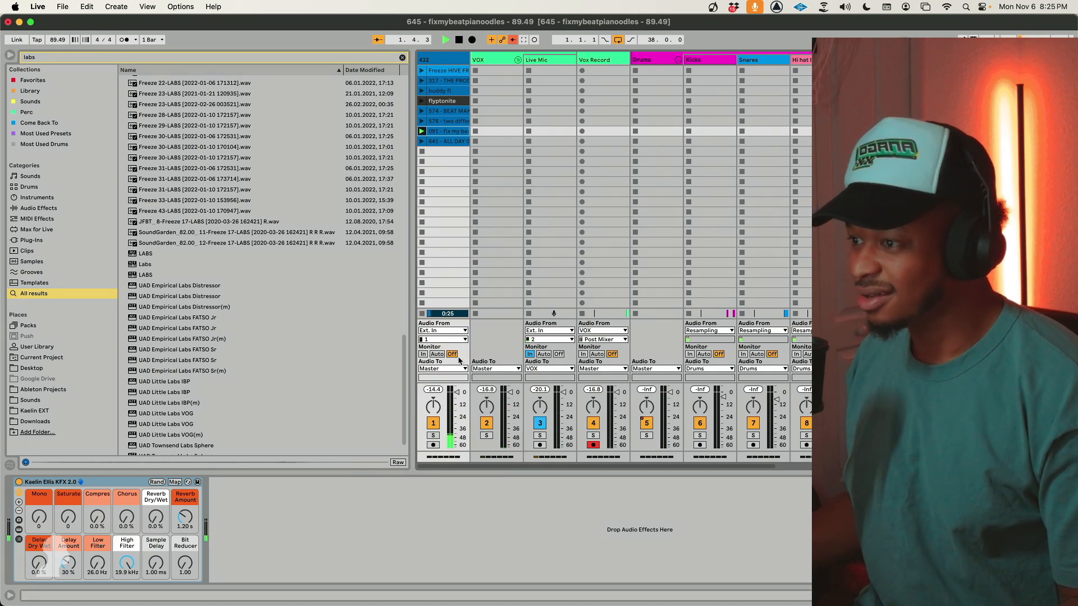
pyautogui.press('Tab')
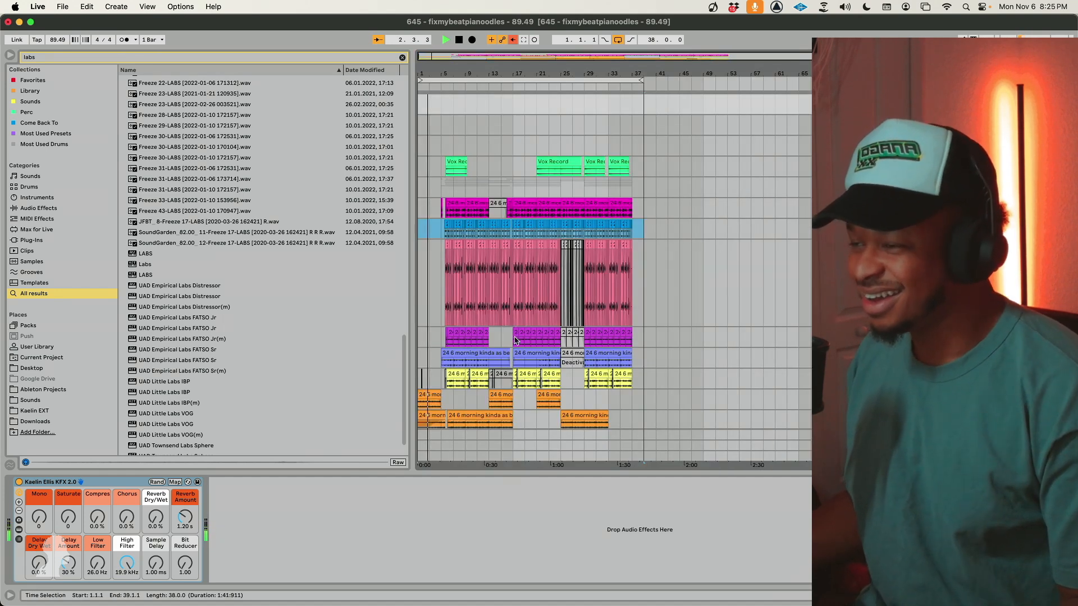